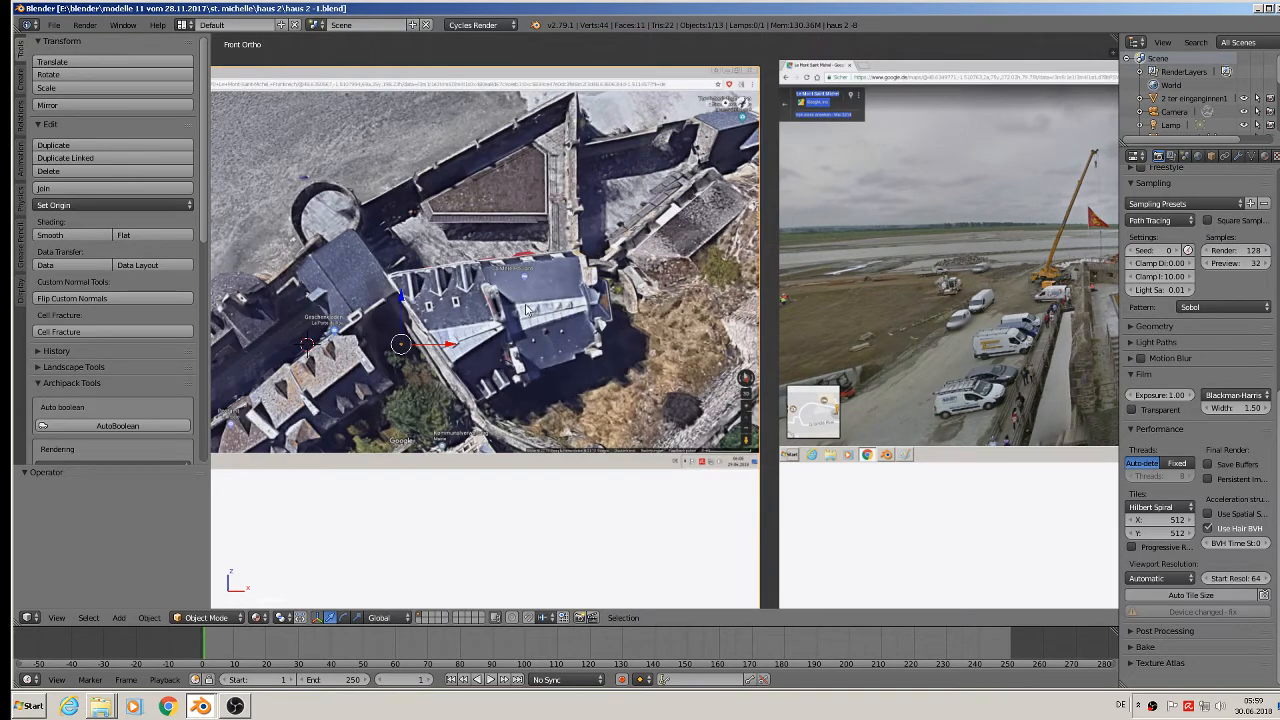
# Examine the reference screenshots showing the street from above and the upper floors of the stone building.
pyautogui.scroll(-3, 760, 439)
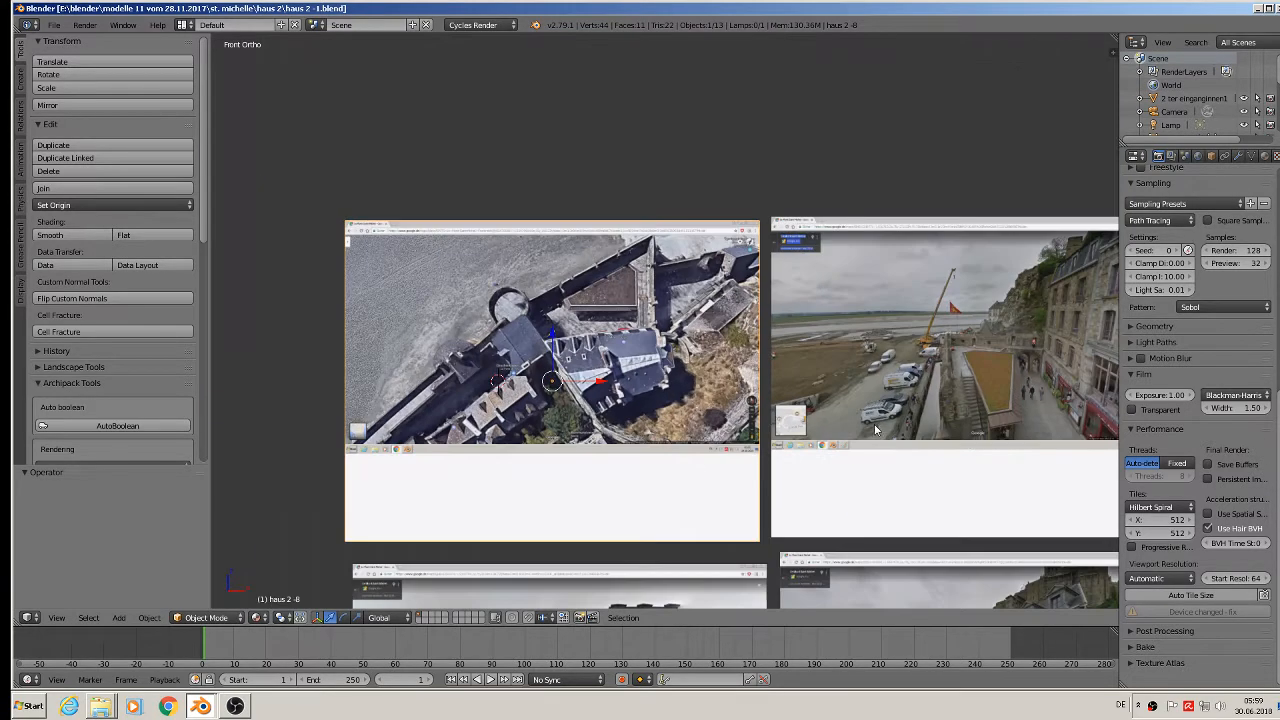
pyautogui.keyDown('shift'); pyautogui.moveTo(877, 423); pyautogui.dragTo(580, 273, button='middle'); pyautogui.keyUp('shift')
pyautogui.scroll(4, 694, 248)
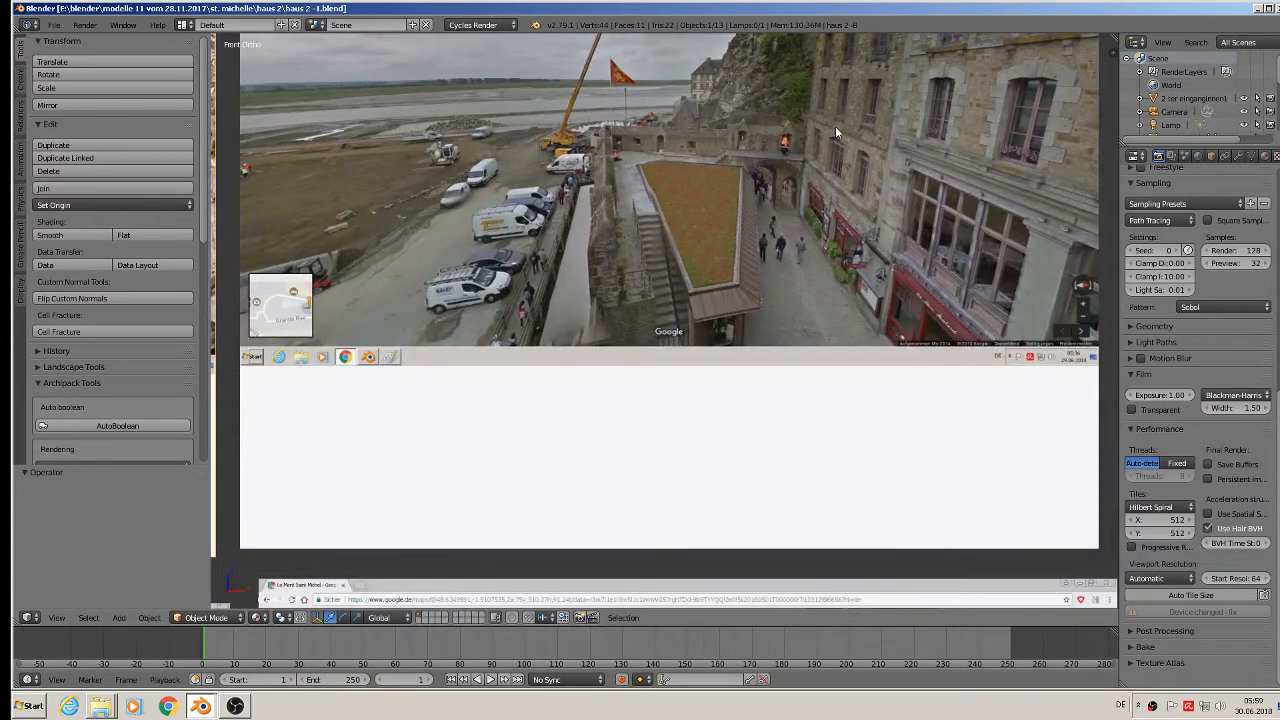
pyautogui.keyDown('shift'); pyautogui.moveTo(834, 122); pyautogui.dragTo(792, 210, button='middle'); pyautogui.keyUp('shift')
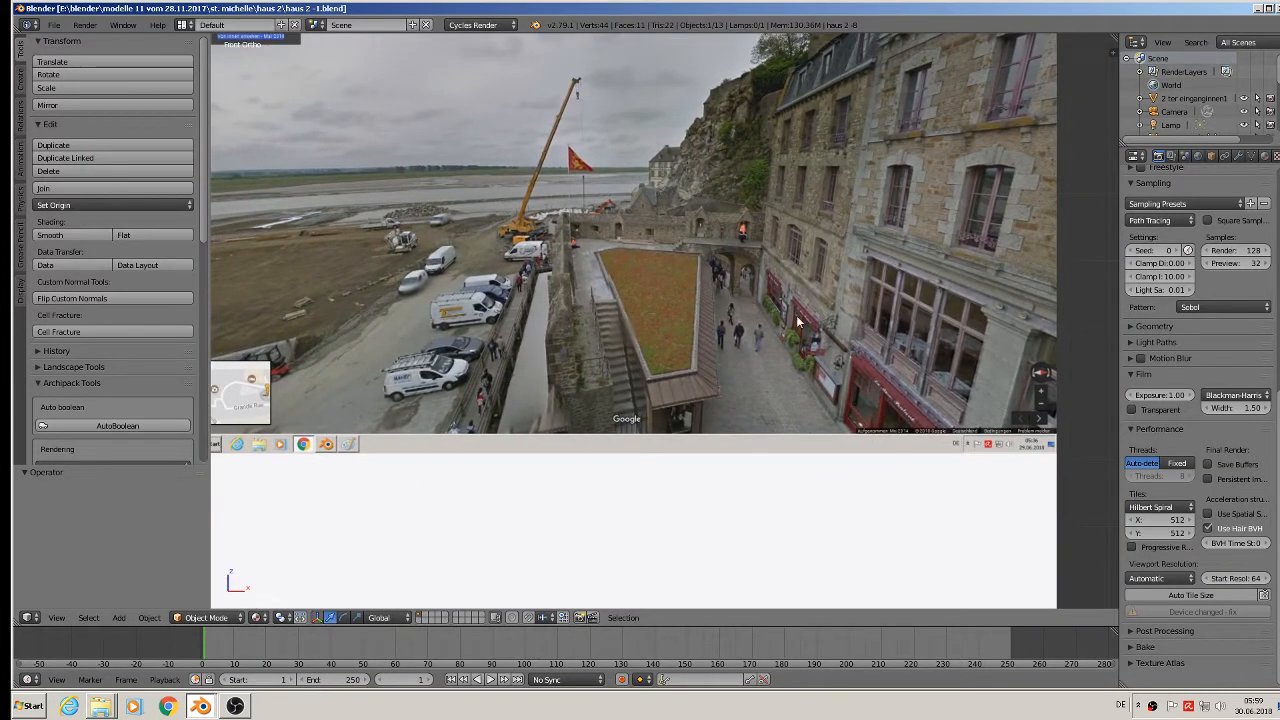
pyautogui.scroll(-4, 786, 335)
pyautogui.keyDown('shift'); pyautogui.moveTo(766, 473); pyautogui.dragTo(931, 199, button='middle'); pyautogui.keyUp('shift')
pyautogui.scroll(4, 905, 341)
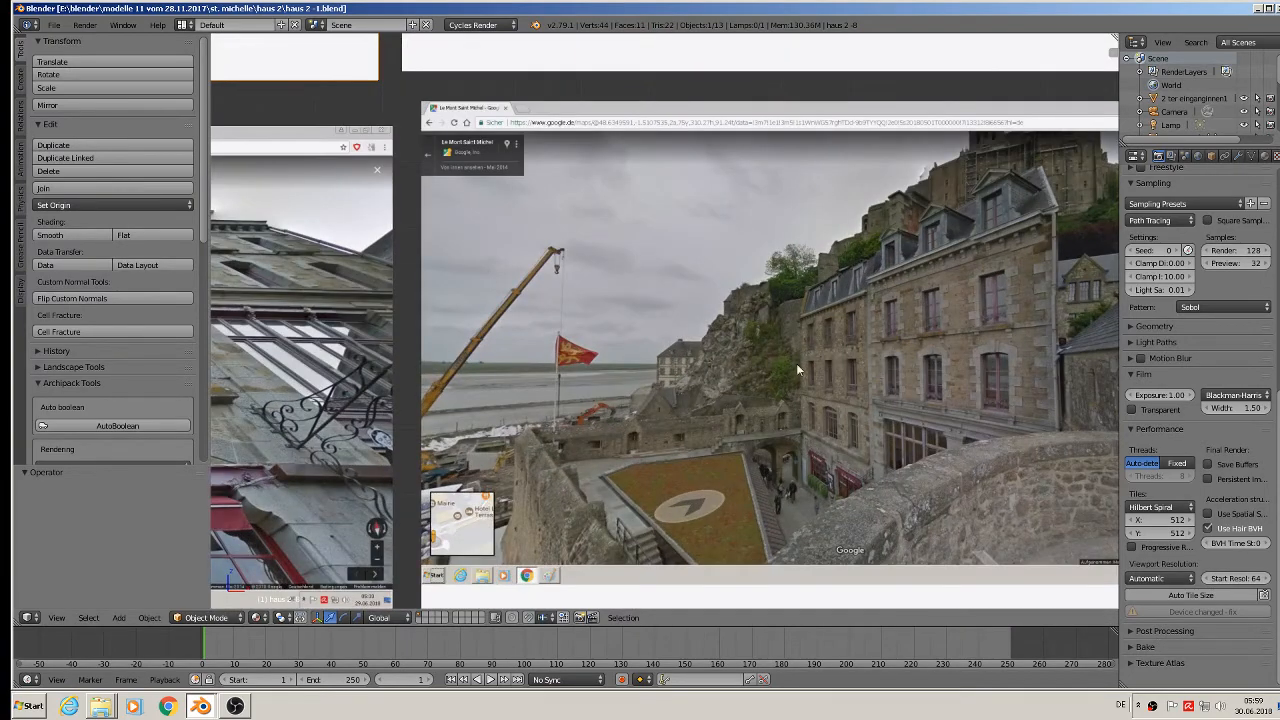
pyautogui.scroll(-4, 745, 375)
pyautogui.keyDown('shift'); pyautogui.moveTo(336, 360); pyautogui.dragTo(573, 367, button='middle'); pyautogui.keyUp('shift')
pyautogui.scroll(4, 570, 374)
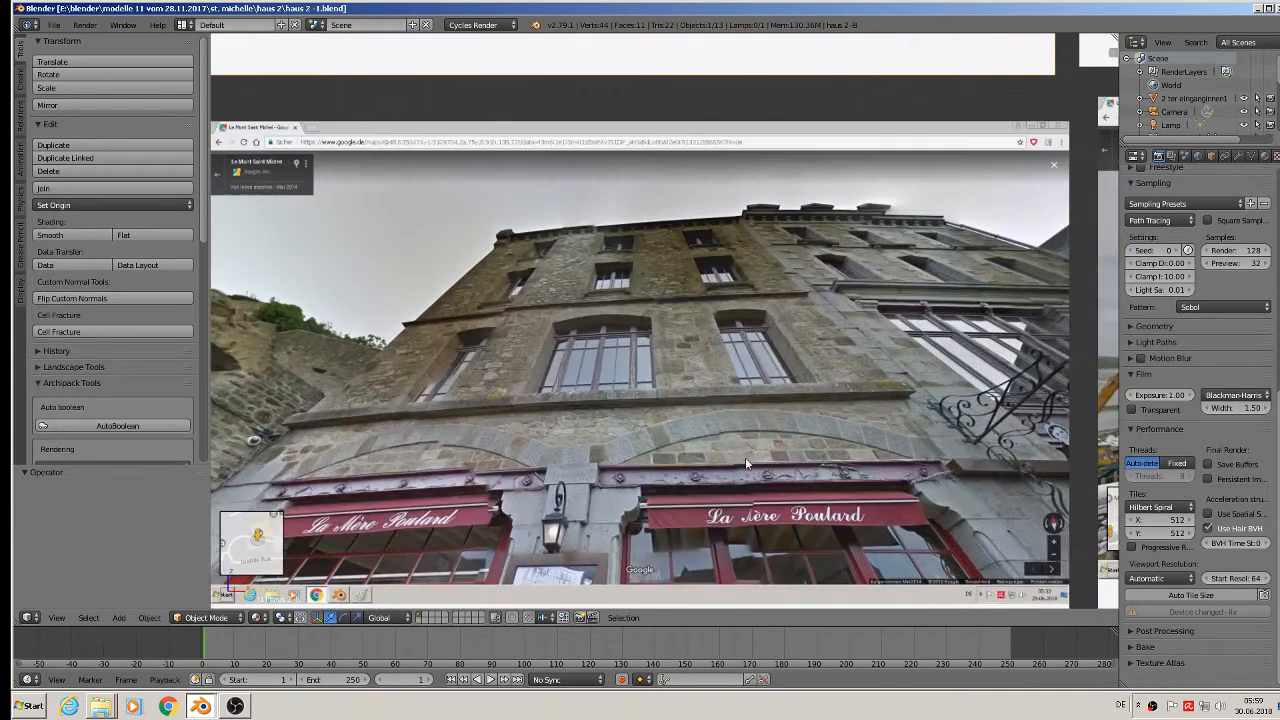
# Inspect the street-level photos of the La Mère Poulard shopfront and the photo of the building's rear side.
pyautogui.scroll(-4, 745, 457)
pyautogui.keyDown('shift'); pyautogui.moveTo(745, 457); pyautogui.dragTo(668, 172, button='middle'); pyautogui.keyUp('shift')
pyautogui.scroll(4, 482, 340)
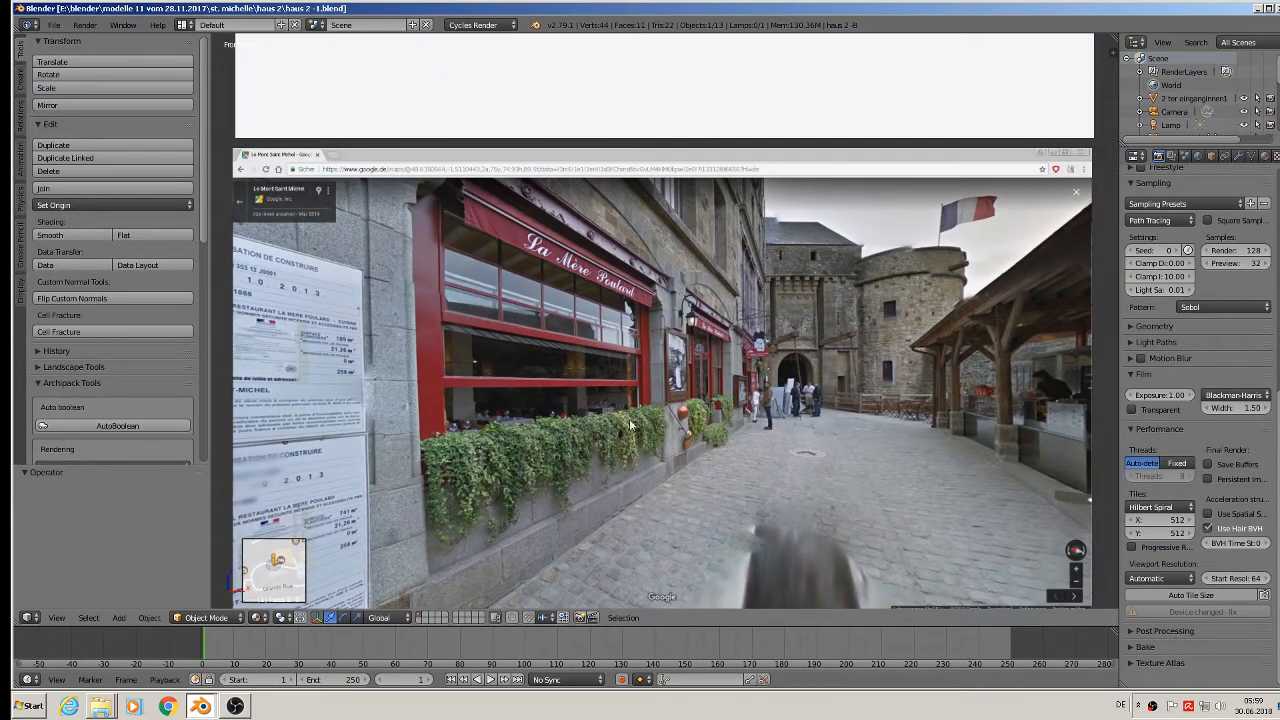
pyautogui.keyDown('shift'); pyautogui.moveTo(928, 428); pyautogui.dragTo(891, 608, button='middle'); pyautogui.keyUp('shift')
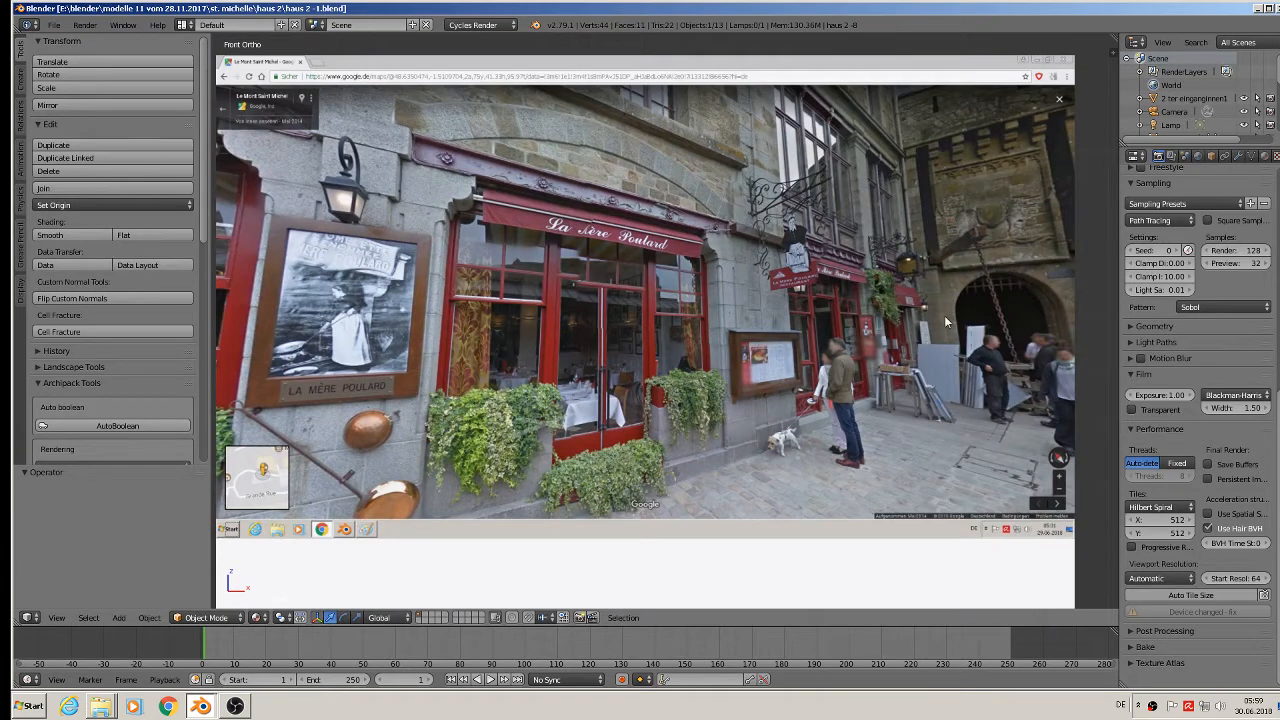
pyautogui.keyDown('shift'); pyautogui.moveTo(945, 318); pyautogui.dragTo(222, 240, button='middle'); pyautogui.keyUp('shift')
pyautogui.scroll(-8, 786, 237)
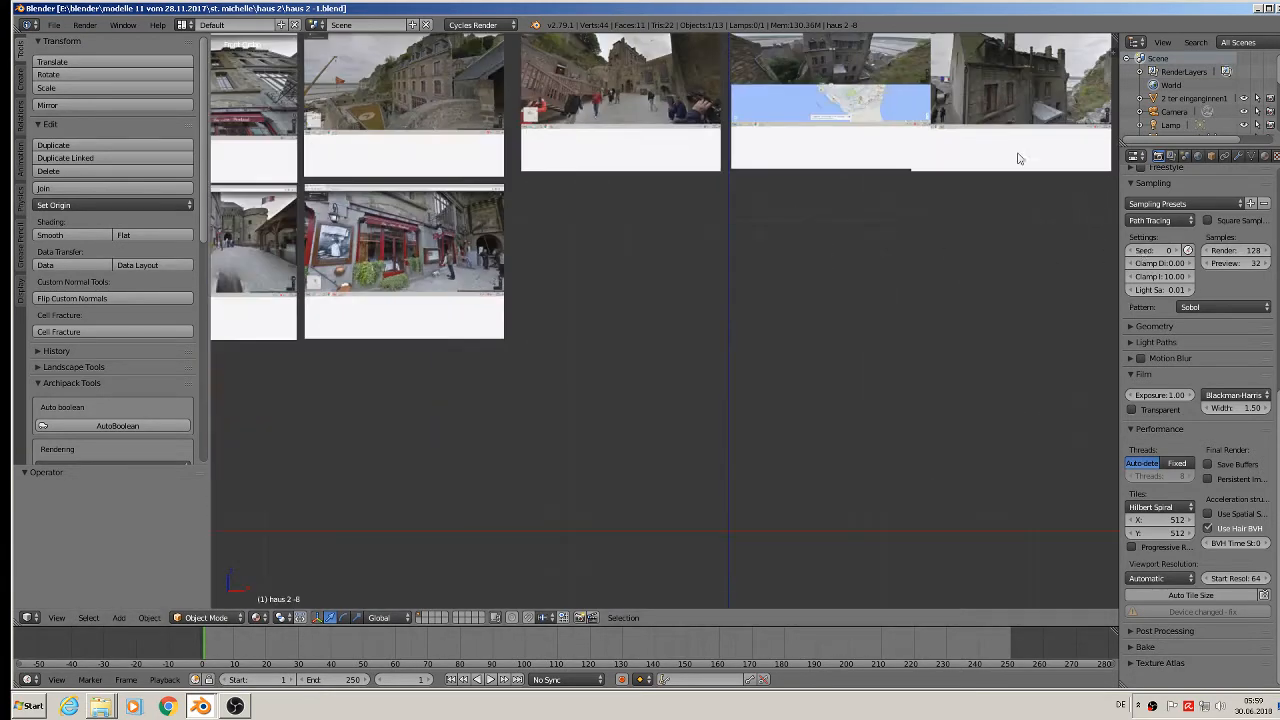
pyautogui.keyDown('shift'); pyautogui.moveTo(1019, 158); pyautogui.dragTo(877, 300, button='middle'); pyautogui.keyUp('shift')
pyautogui.scroll(7, 937, 191)
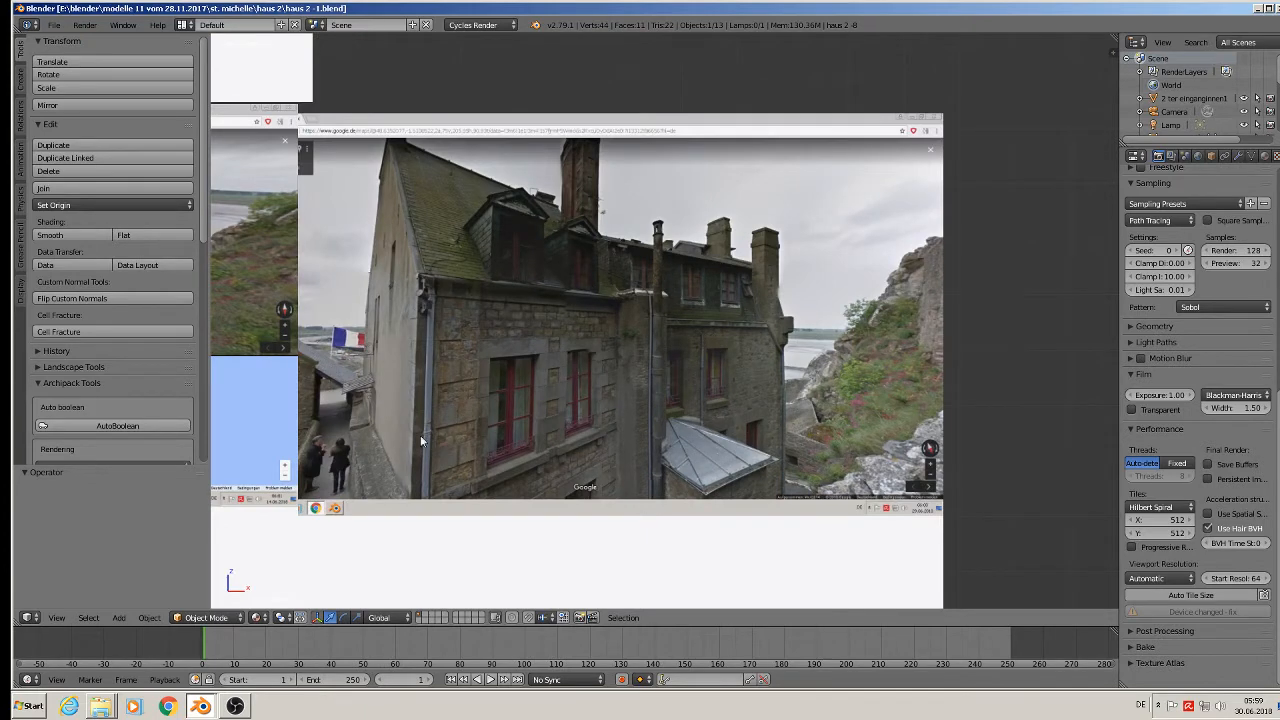
pyautogui.scroll(-5, 543, 435)
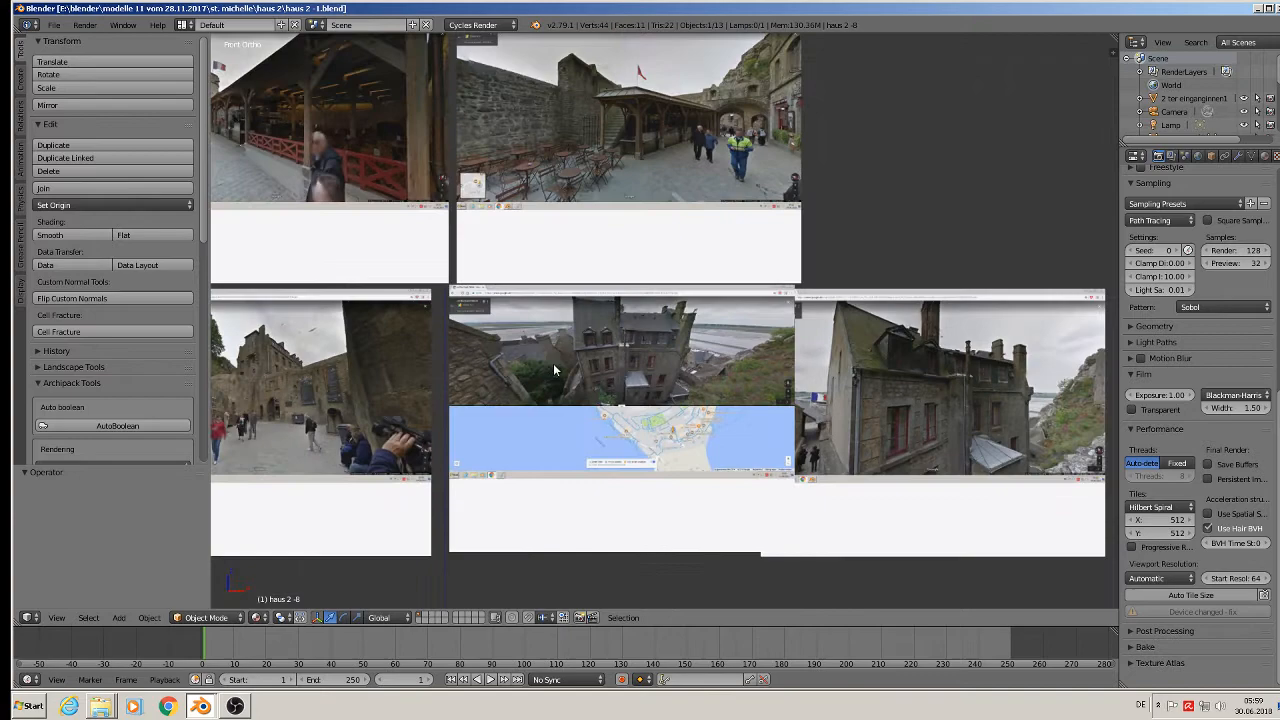
# Add a cube on the stonework above the La Mère Poulard wall lantern and scale it down to a small block.
pyautogui.keyDown('shift'); pyautogui.moveTo(555, 368); pyautogui.dragTo(1012, 406, button='middle'); pyautogui.keyUp('shift')
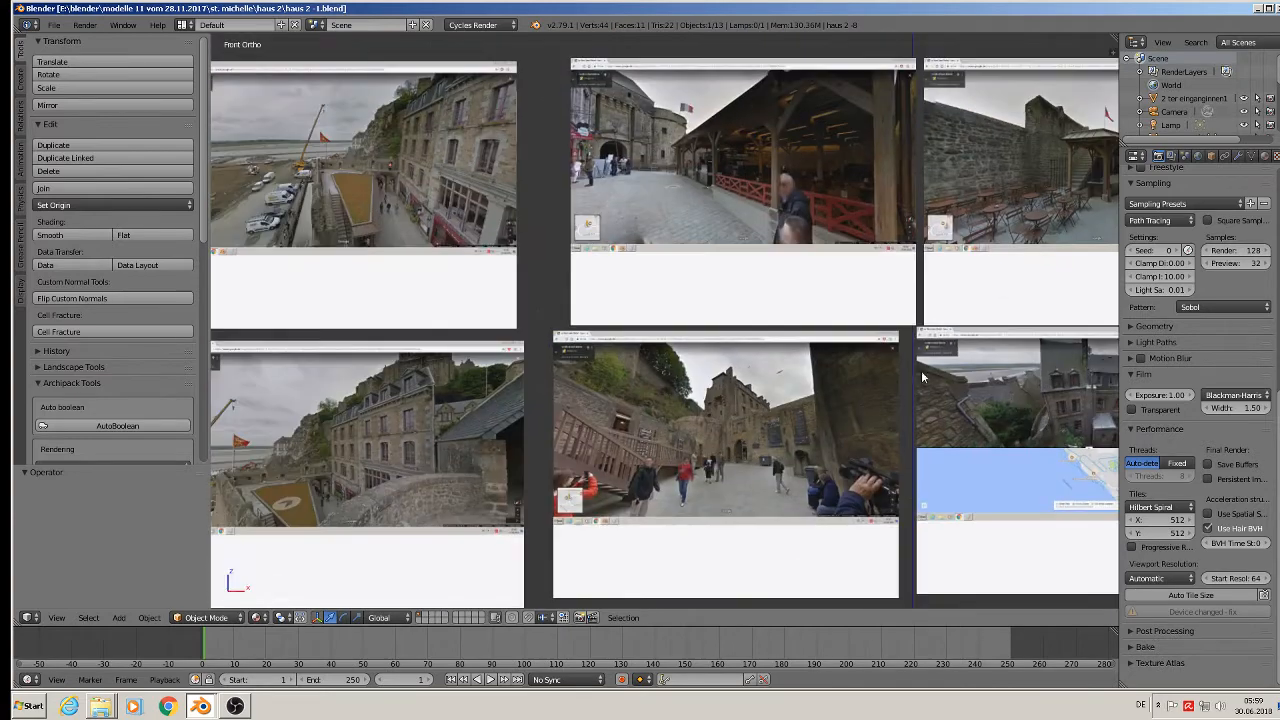
pyautogui.keyDown('shift'); pyautogui.moveTo(602, 333); pyautogui.dragTo(769, 352, button='middle'); pyautogui.keyUp('shift')
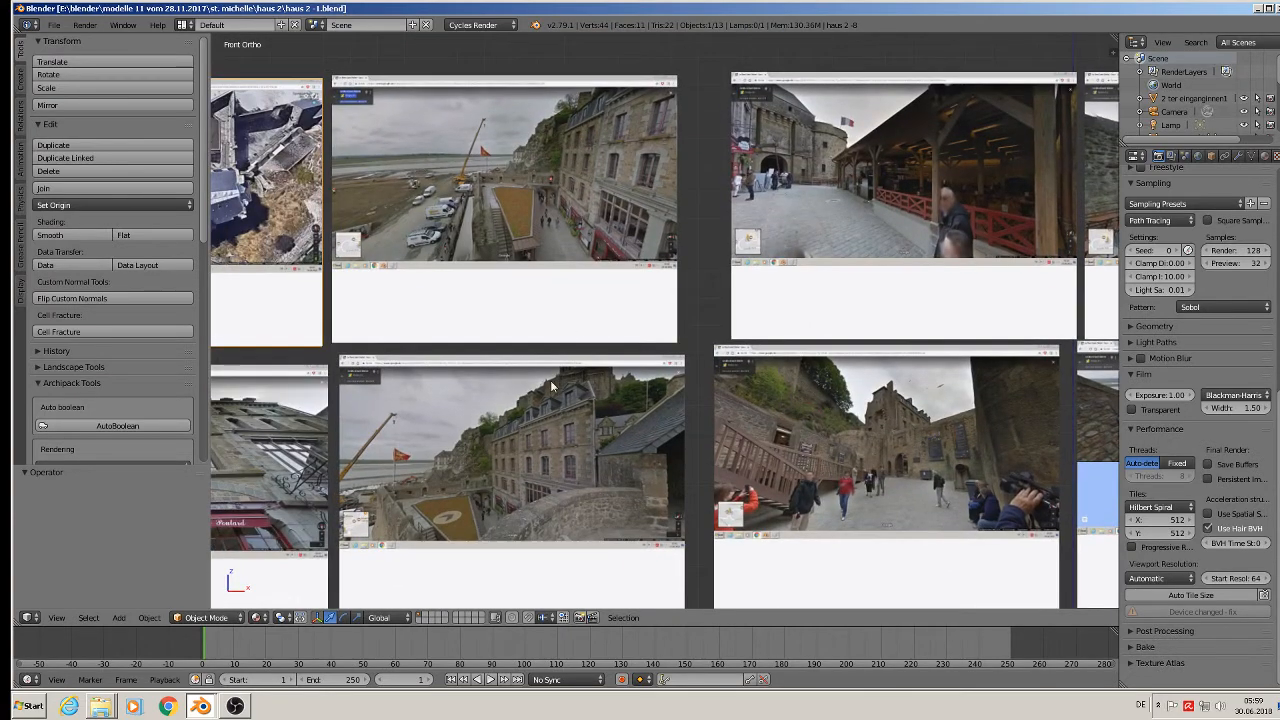
pyautogui.keyDown('shift'); pyautogui.moveTo(514, 410); pyautogui.dragTo(823, 408, button='middle'); pyautogui.keyUp('shift')
pyautogui.scroll(6, 509, 450)
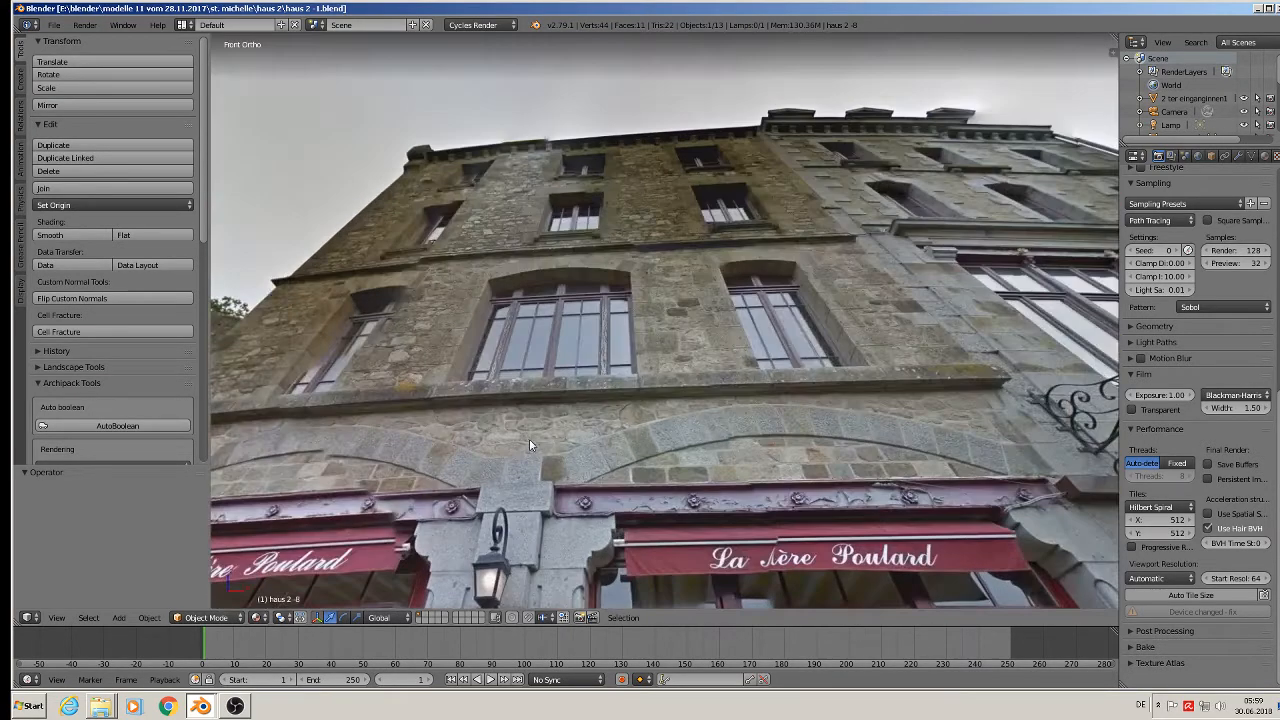
pyautogui.keyDown('shift'); pyautogui.moveTo(529, 438); pyautogui.dragTo(803, 336, button='middle'); pyautogui.keyUp('shift')
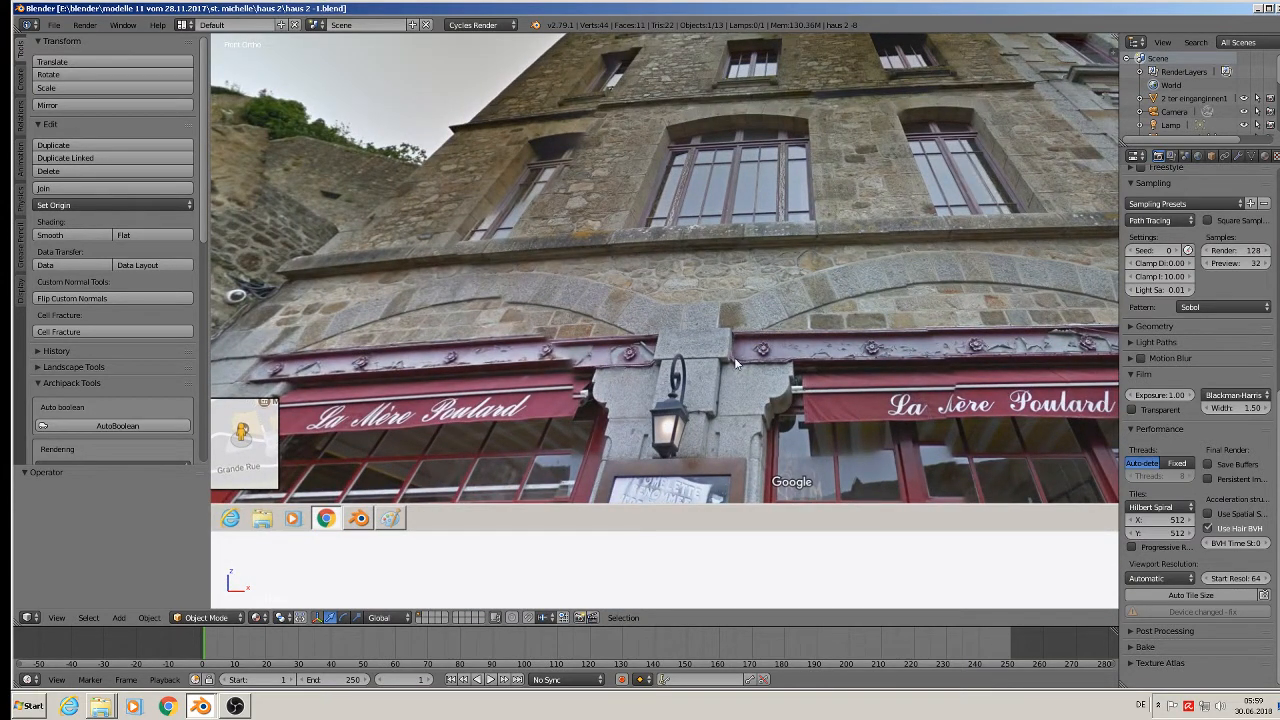
pyautogui.click(723, 320)
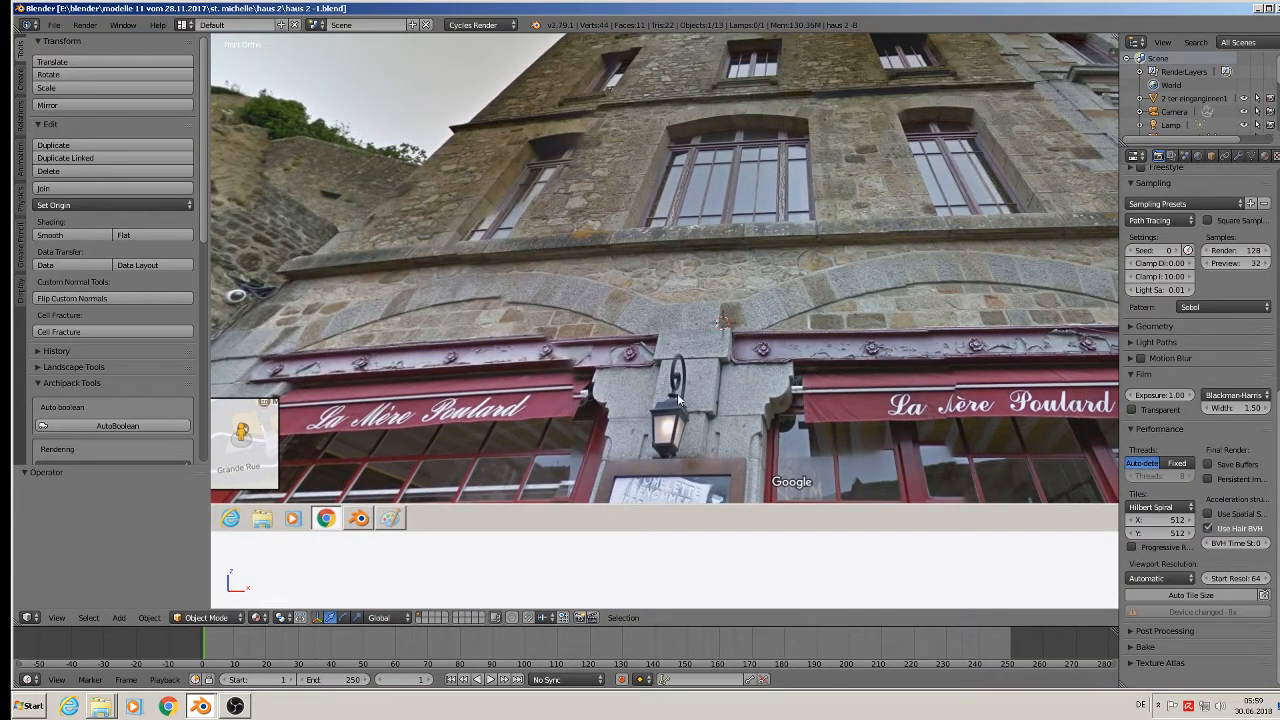
pyautogui.click(120, 616)
pyautogui.moveTo(132, 602)
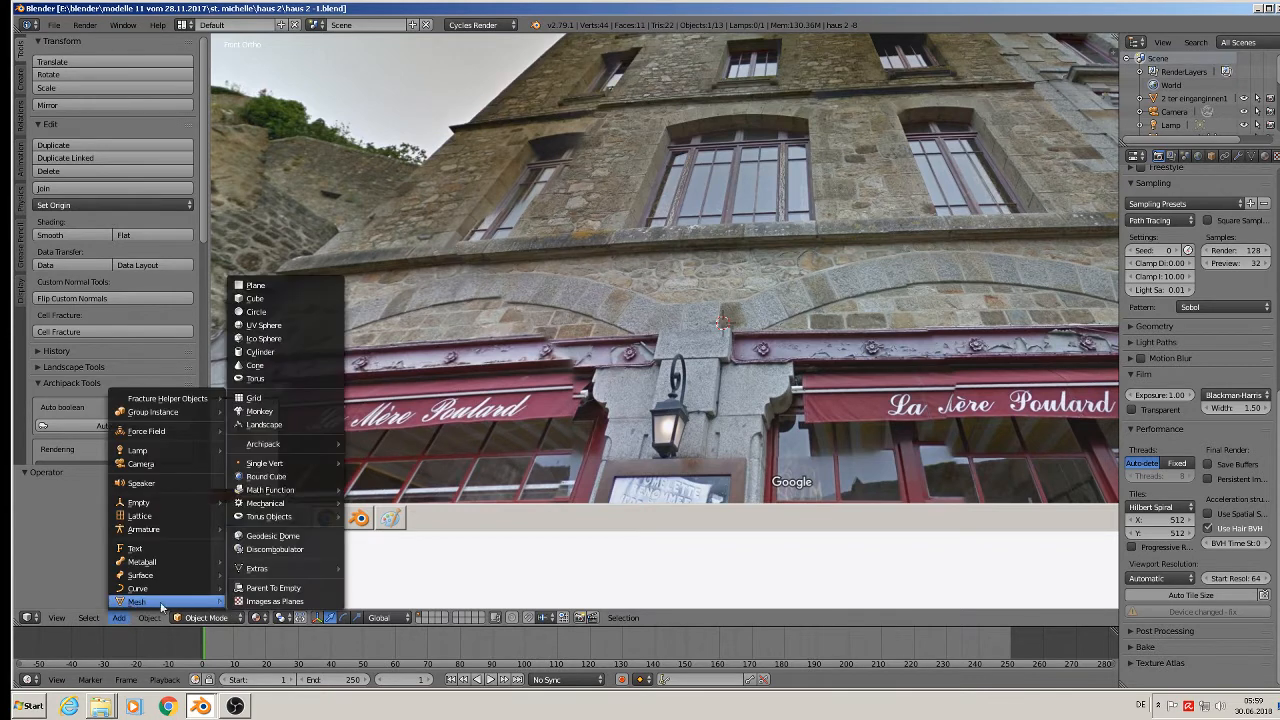
pyautogui.click(296, 297)
pyautogui.press('s')
pyautogui.click(721, 324)
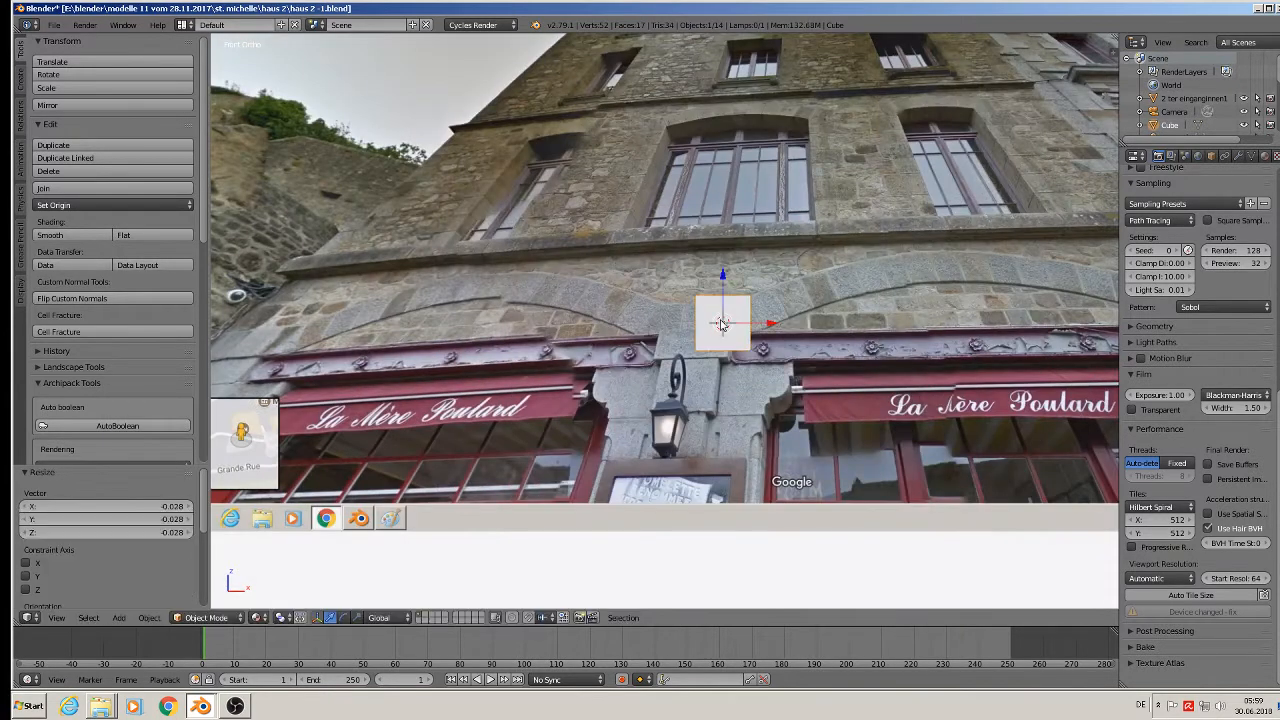
# Shrink the cube further with uniform scale factors of about 0.560 and 0.374.
pyautogui.press('s')
pyautogui.click(786, 391)
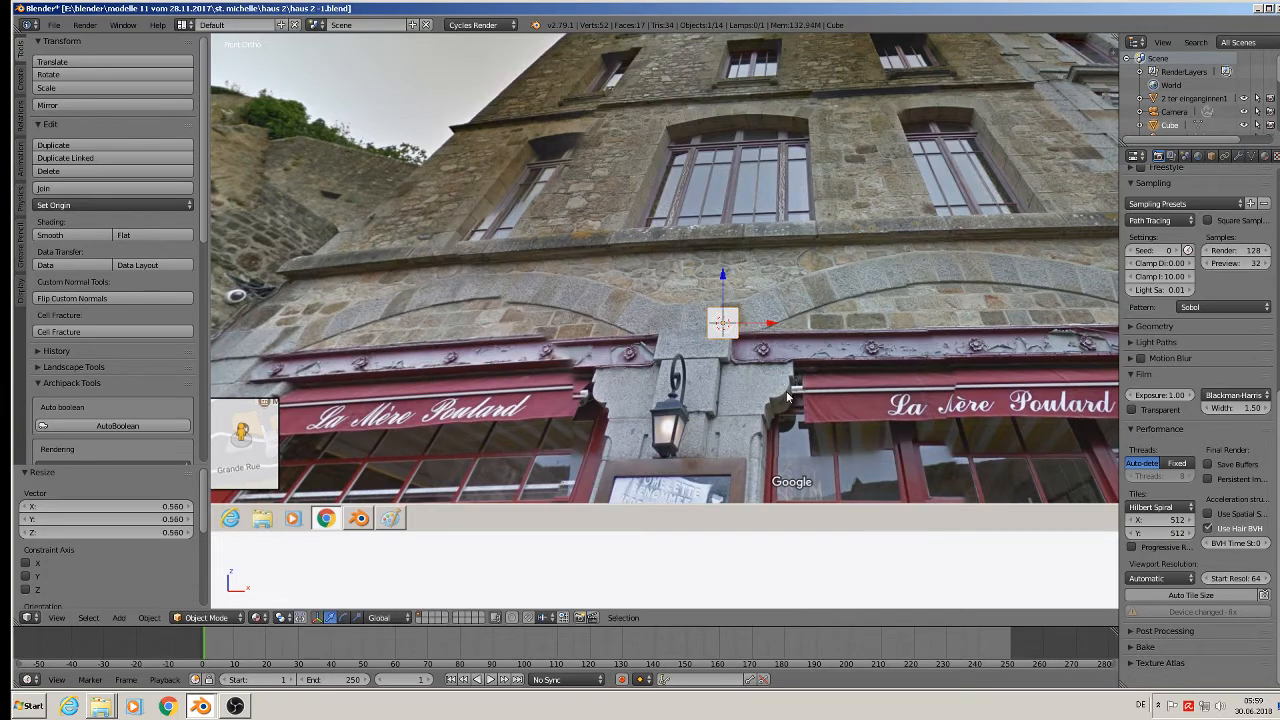
pyautogui.scroll(3, 809, 122)
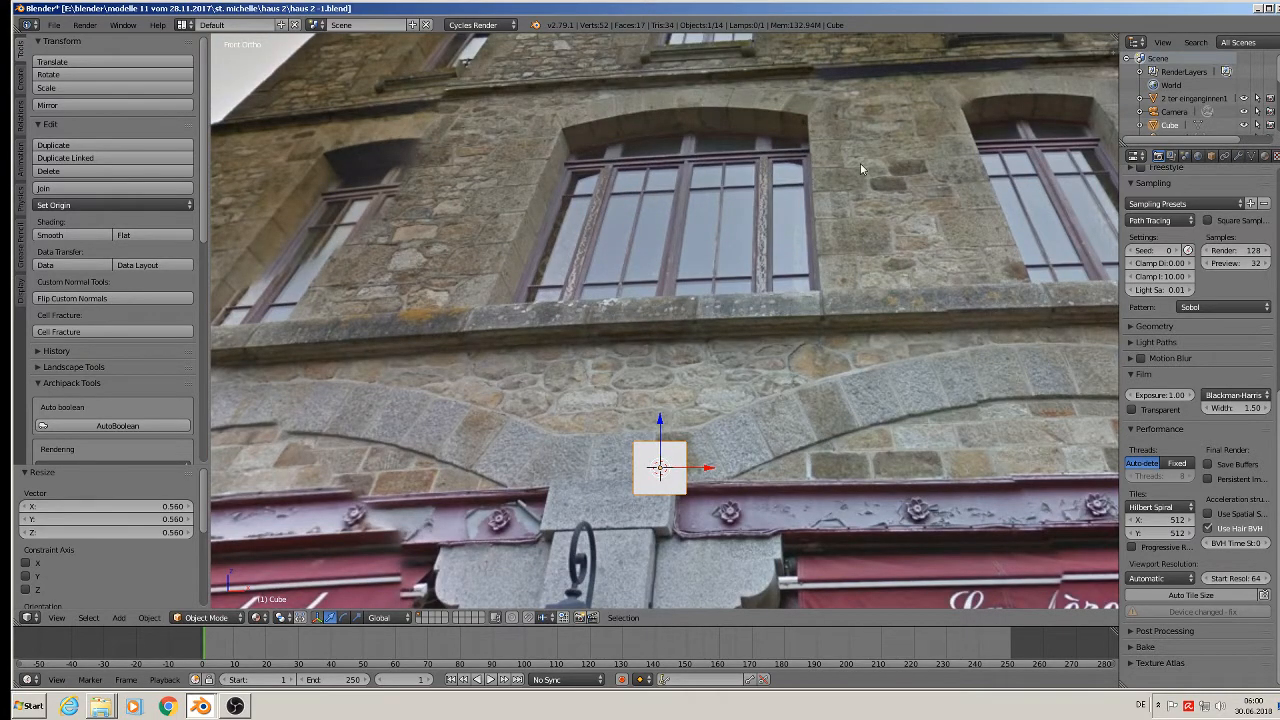
pyautogui.scroll(-3, 812, 472)
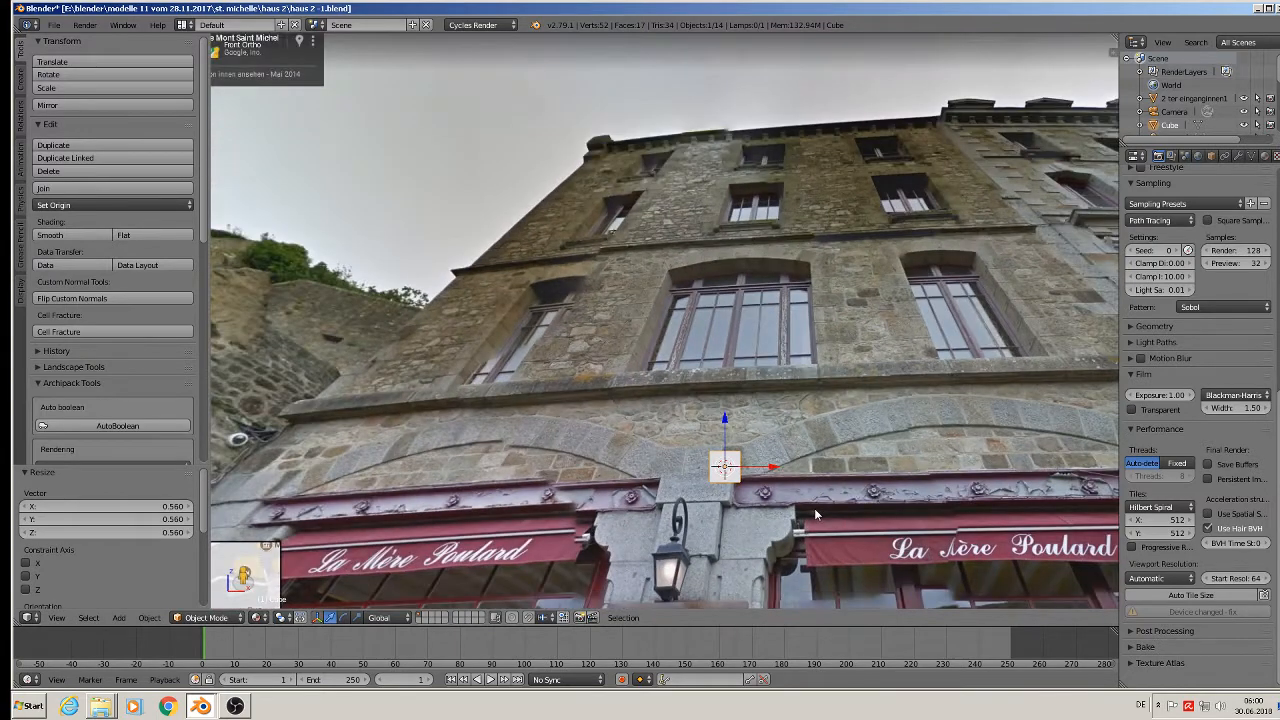
pyautogui.press('s')
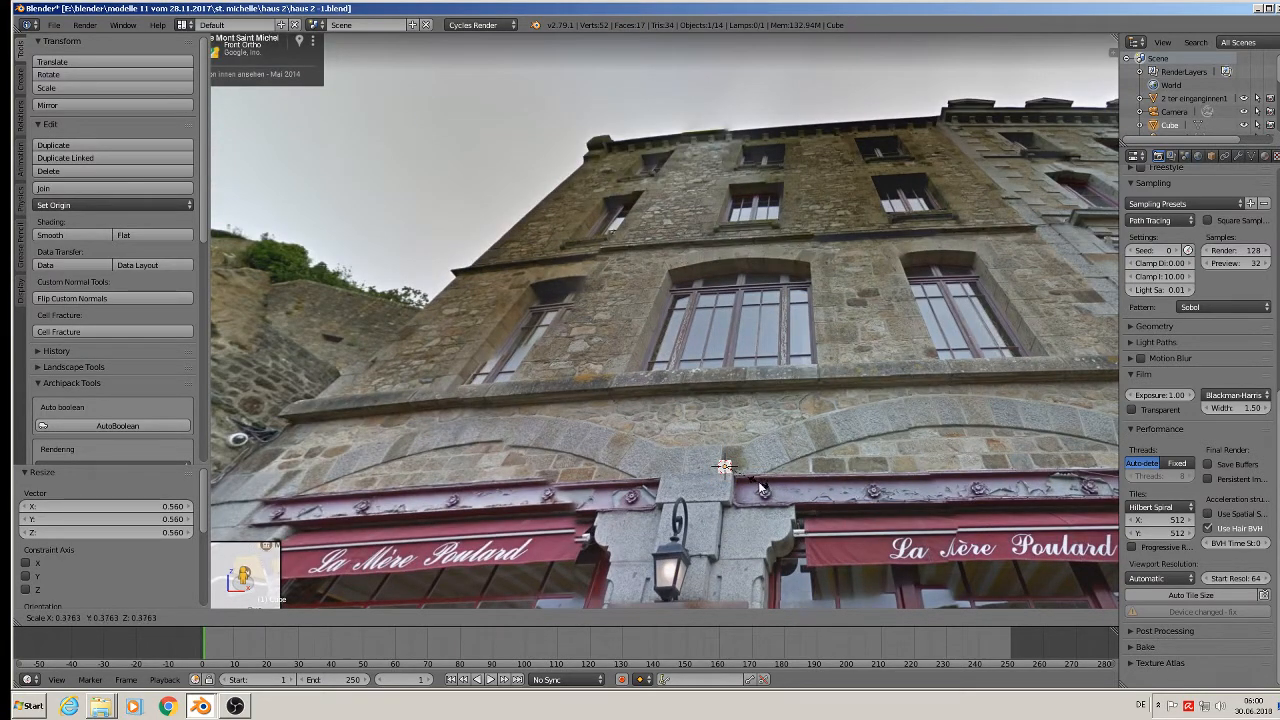
pyautogui.click(760, 487)
# Narrow the cube along X and stretch it along Z by about 1.765 to form a thin upright bar.
pyautogui.scroll(3, 765, 490)
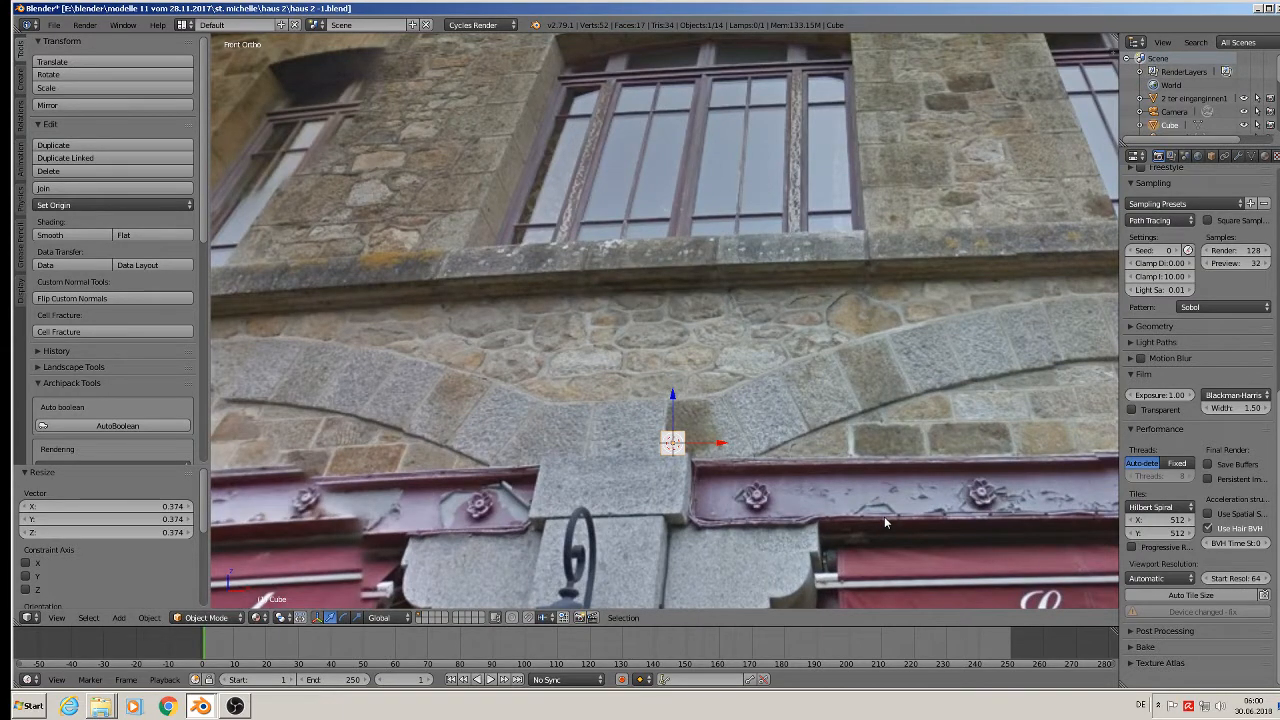
pyautogui.scroll(1, 715, 100)
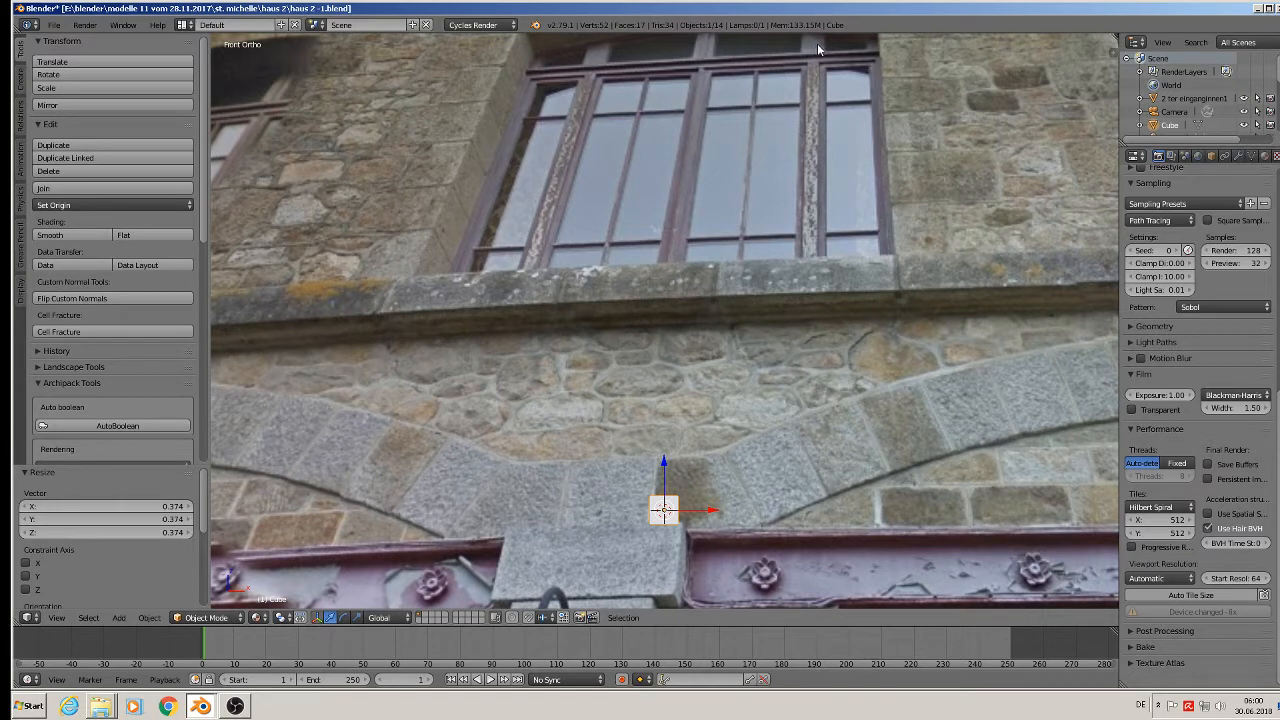
pyautogui.scroll(-2, 737, 553)
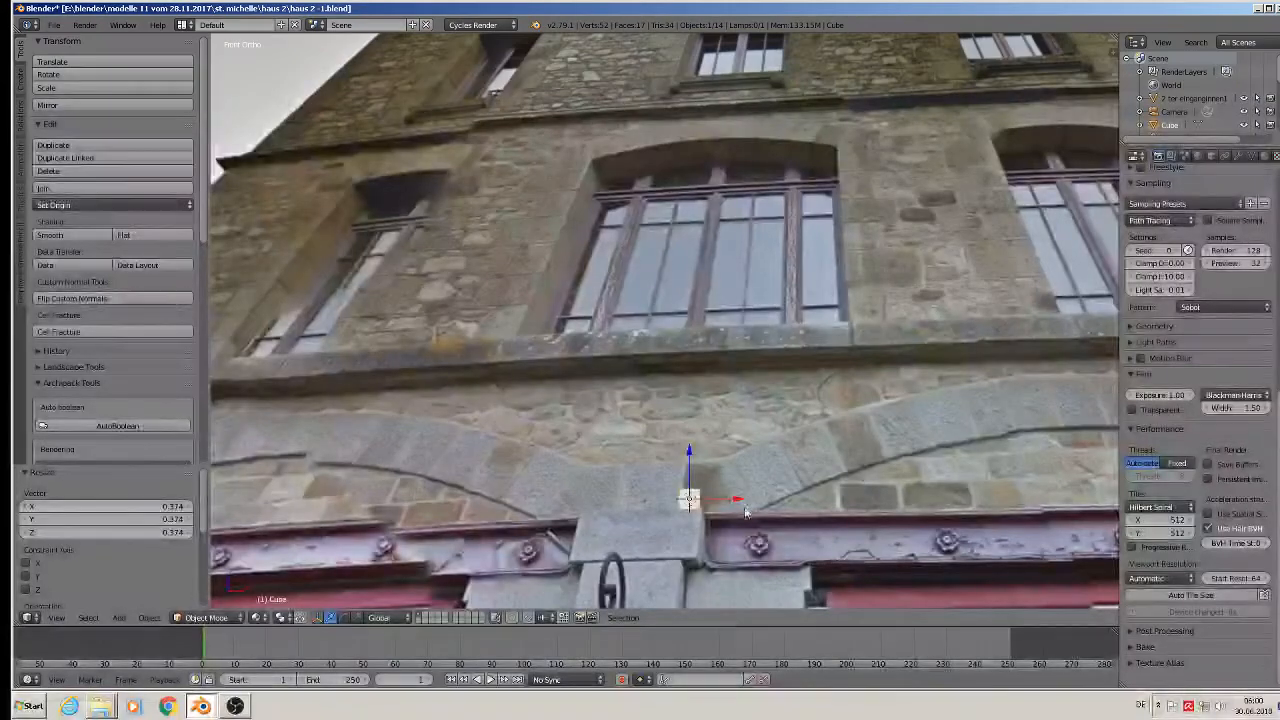
pyautogui.press('s')
pyautogui.press('x')
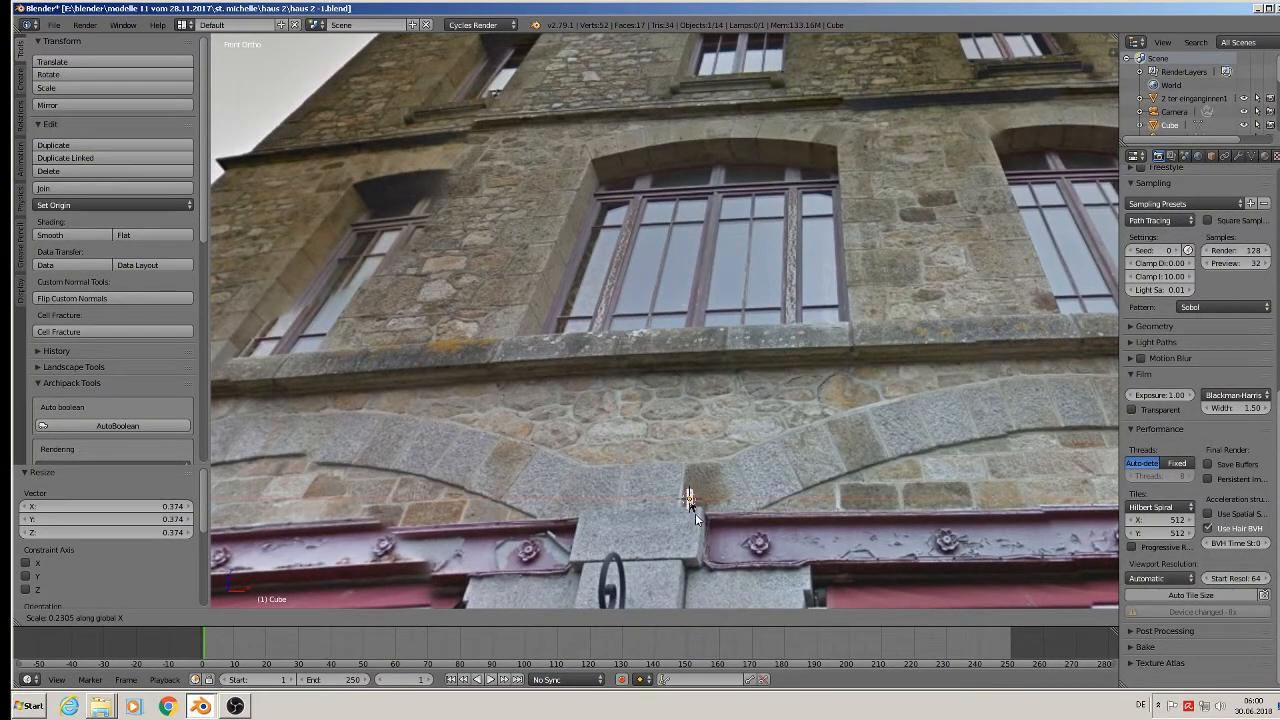
pyautogui.click(697, 535)
pyautogui.press('s')
pyautogui.press('x')
pyautogui.click(704, 531)
pyautogui.press('s')
pyautogui.press('z')
pyautogui.click(702, 560)
# Add one loop cut across the bar and slide it down close to the bar's lower end.
pyautogui.scroll(8, 702, 549)
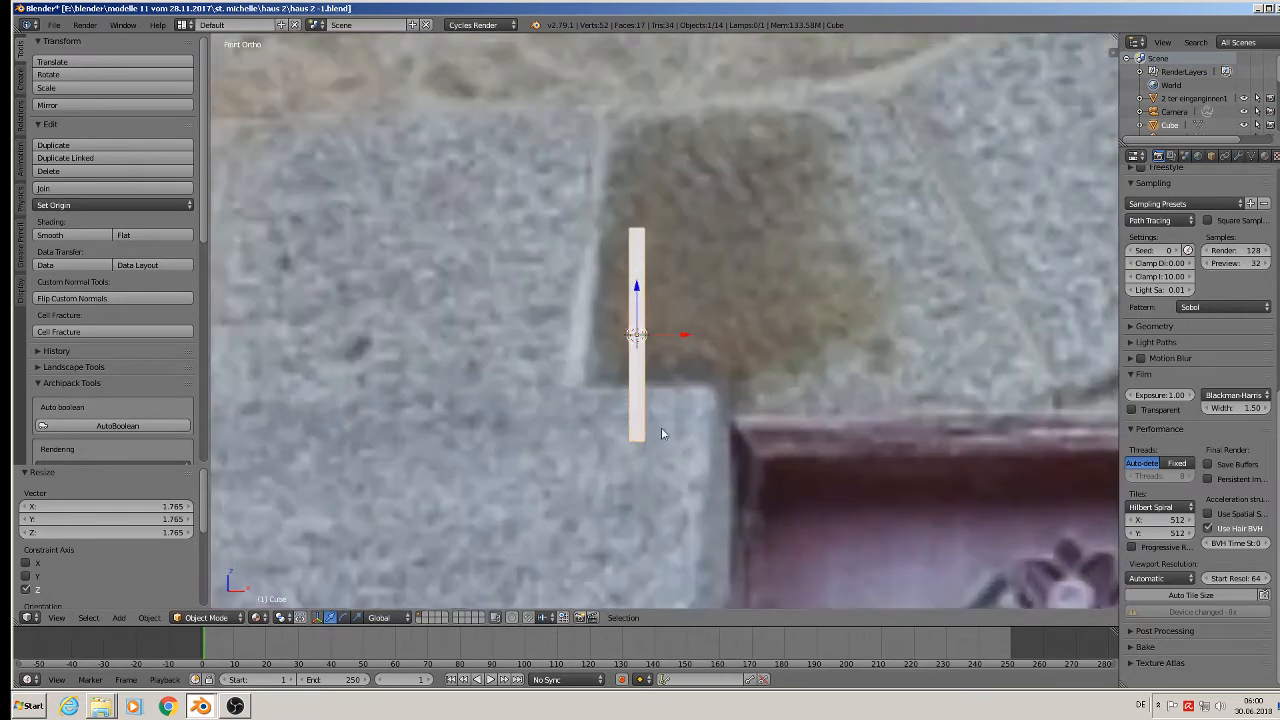
pyautogui.press('Tab')
pyautogui.hotkey('ctrl', 'r')
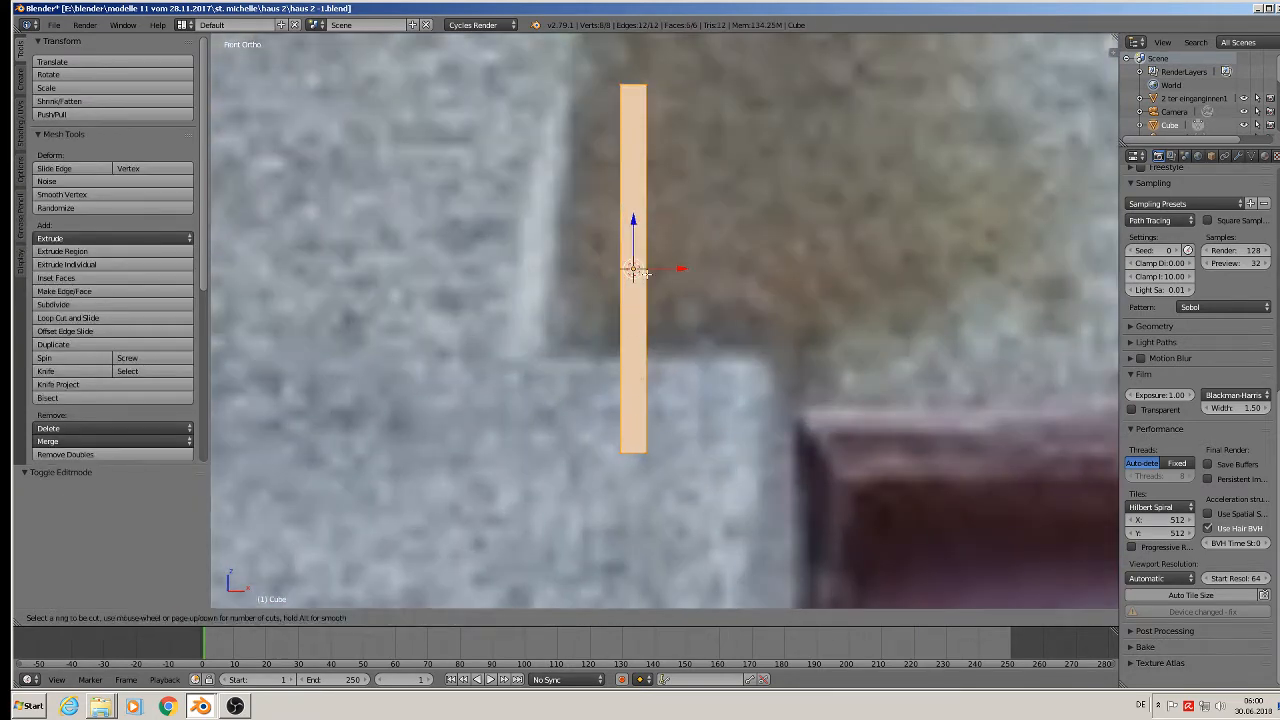
pyautogui.click(640, 272)
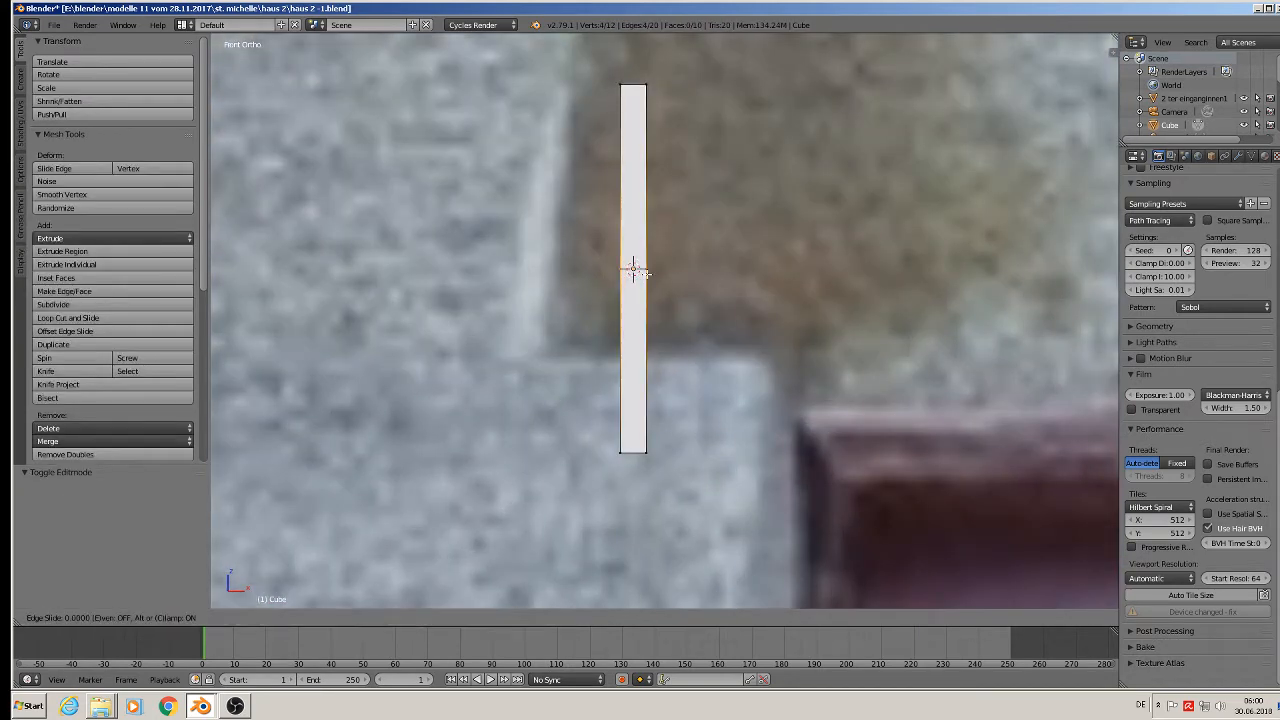
pyautogui.click(641, 428)
# Move the bar along Y by about -0.027 and scale its depth along Y by about 0.175.
pyautogui.moveTo(643, 436); pyautogui.dragTo(624, 473, button='middle')
pyautogui.scroll(-4, 624, 473)
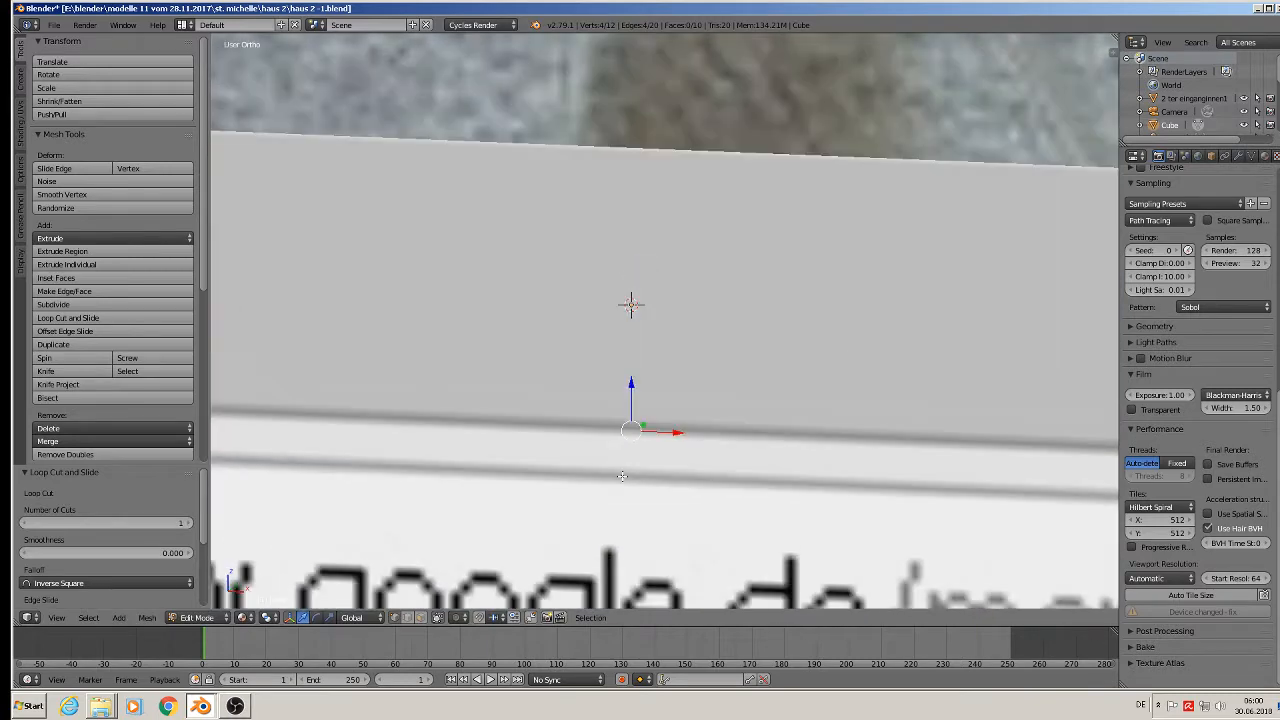
pyautogui.press('Tab')
pyautogui.moveTo(665, 436); pyautogui.dragTo(642, 458, button='middle')
pyautogui.scroll(-3, 642, 458)
pyautogui.moveTo(653, 389); pyautogui.dragTo(587, 438)
pyautogui.keyDown('shift'); pyautogui.moveTo(632, 428); pyautogui.dragTo(730, 398, button='middle'); pyautogui.keyUp('shift')
pyautogui.press('s')
pyautogui.press('y')
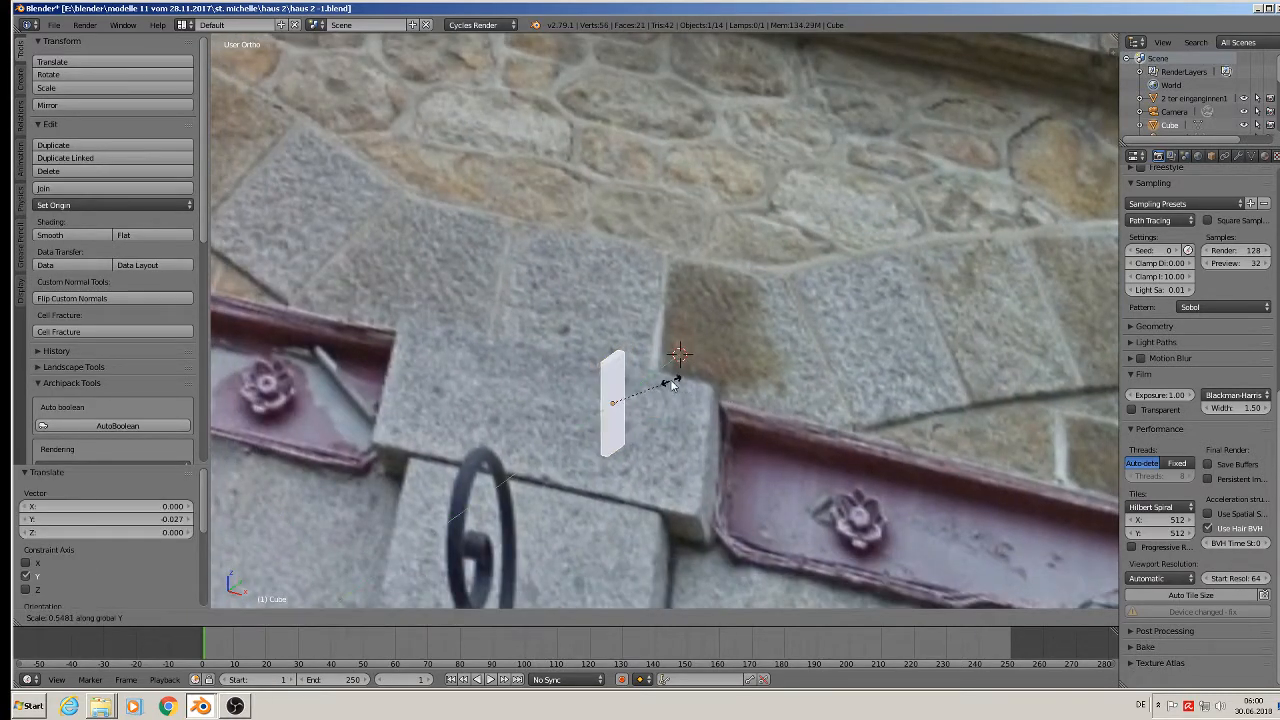
pyautogui.click(625, 390)
# Select the two opposite side faces of the bar's short lower section and set the pivot point to Individual Origins.
pyautogui.scroll(6, 630, 420)
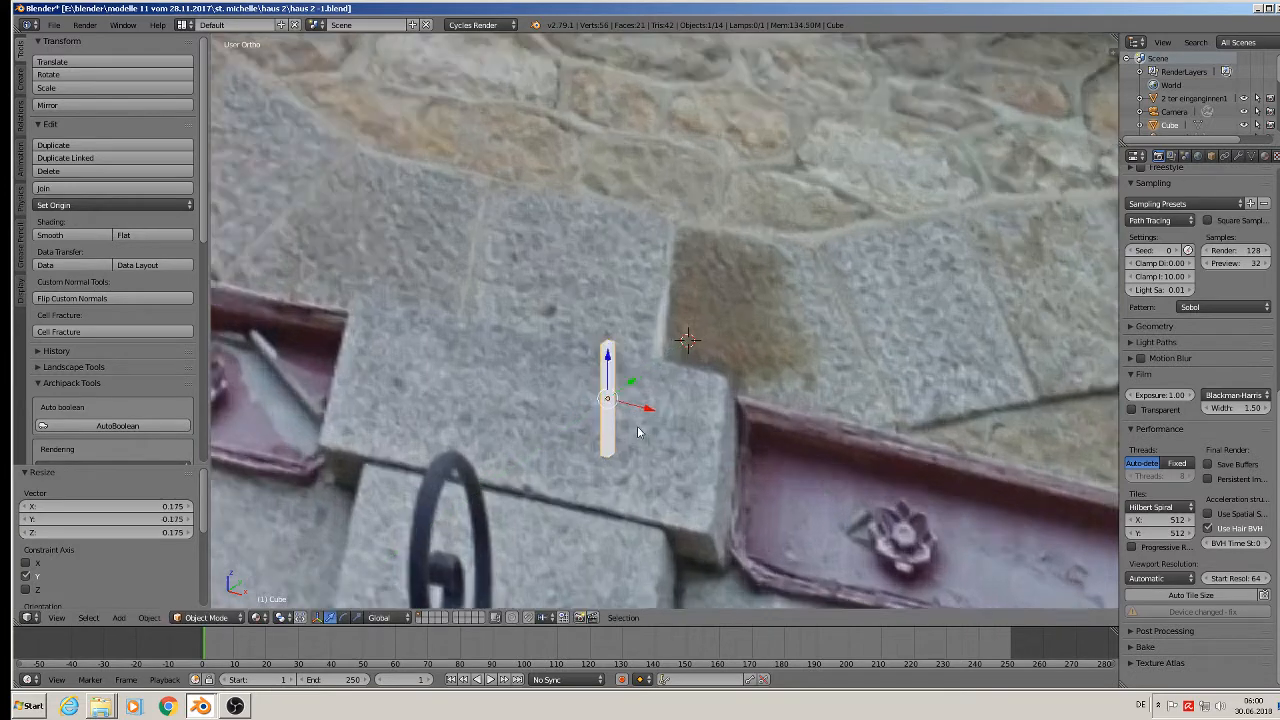
pyautogui.press('Tab')
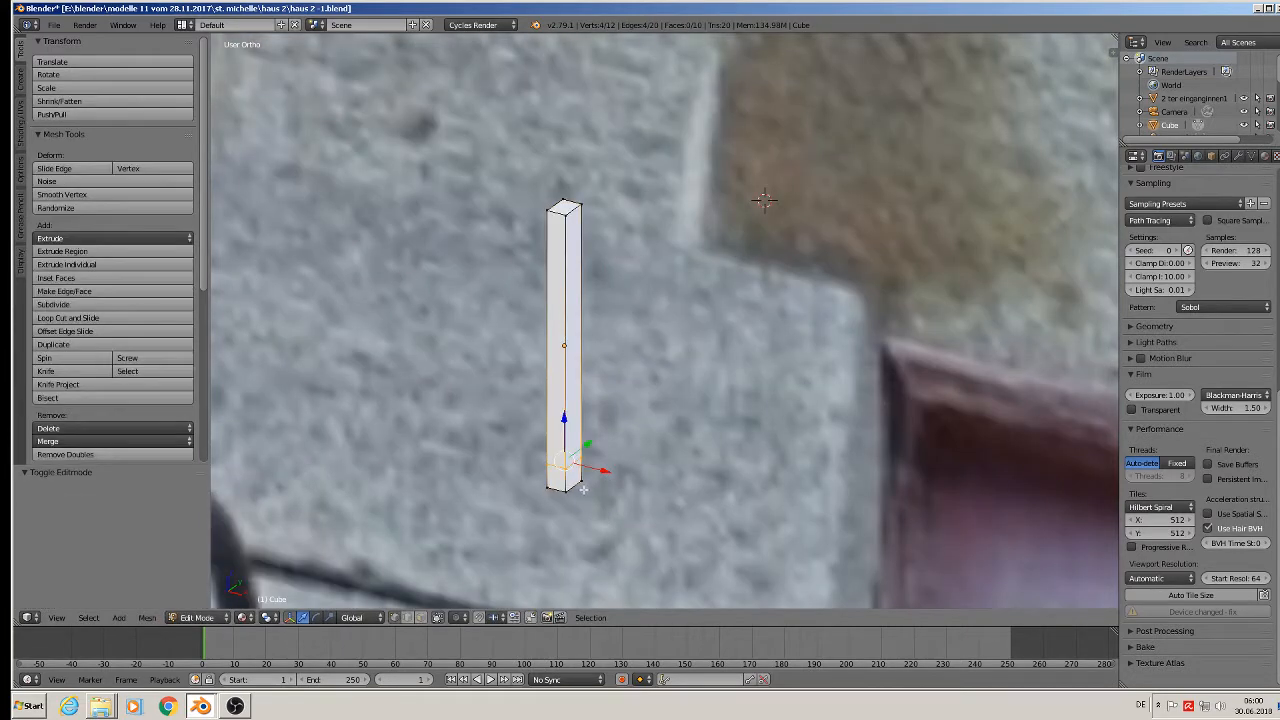
pyautogui.click(421, 618)
pyautogui.rightClick(579, 482)
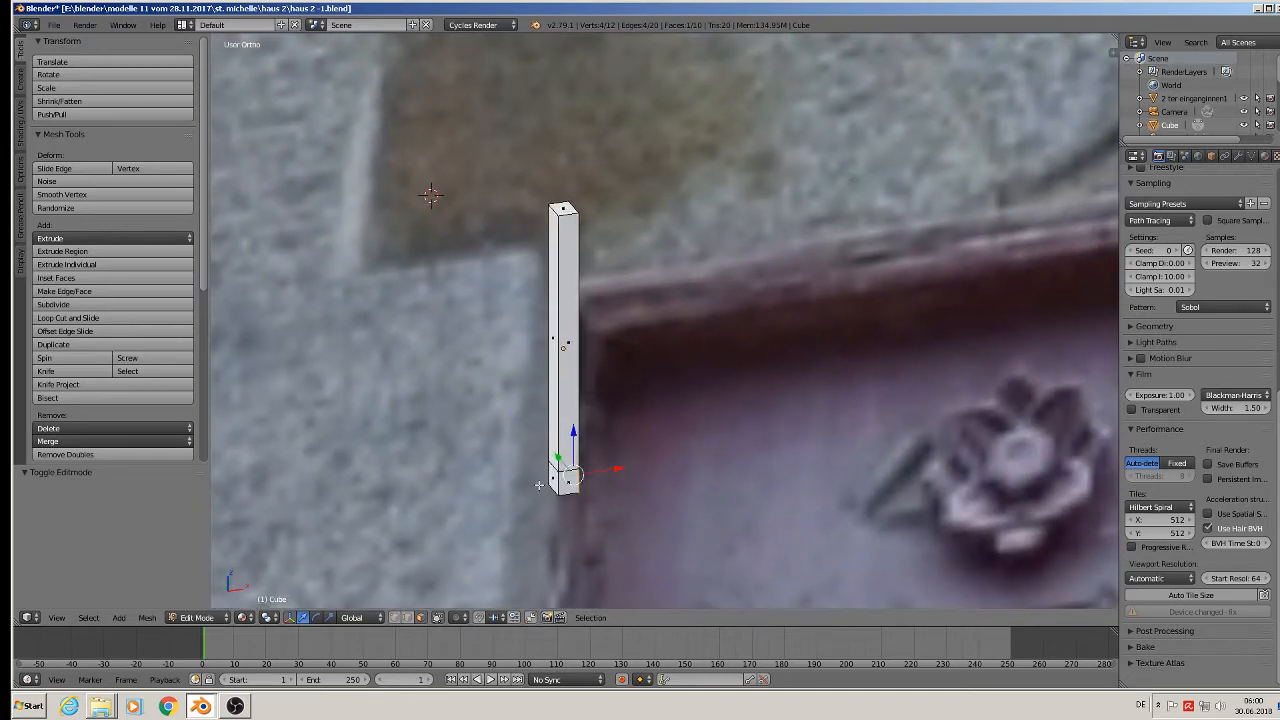
pyautogui.keyDown('shift'); pyautogui.rightClick(551, 487); pyautogui.keyUp('shift')
pyautogui.click(276, 617)
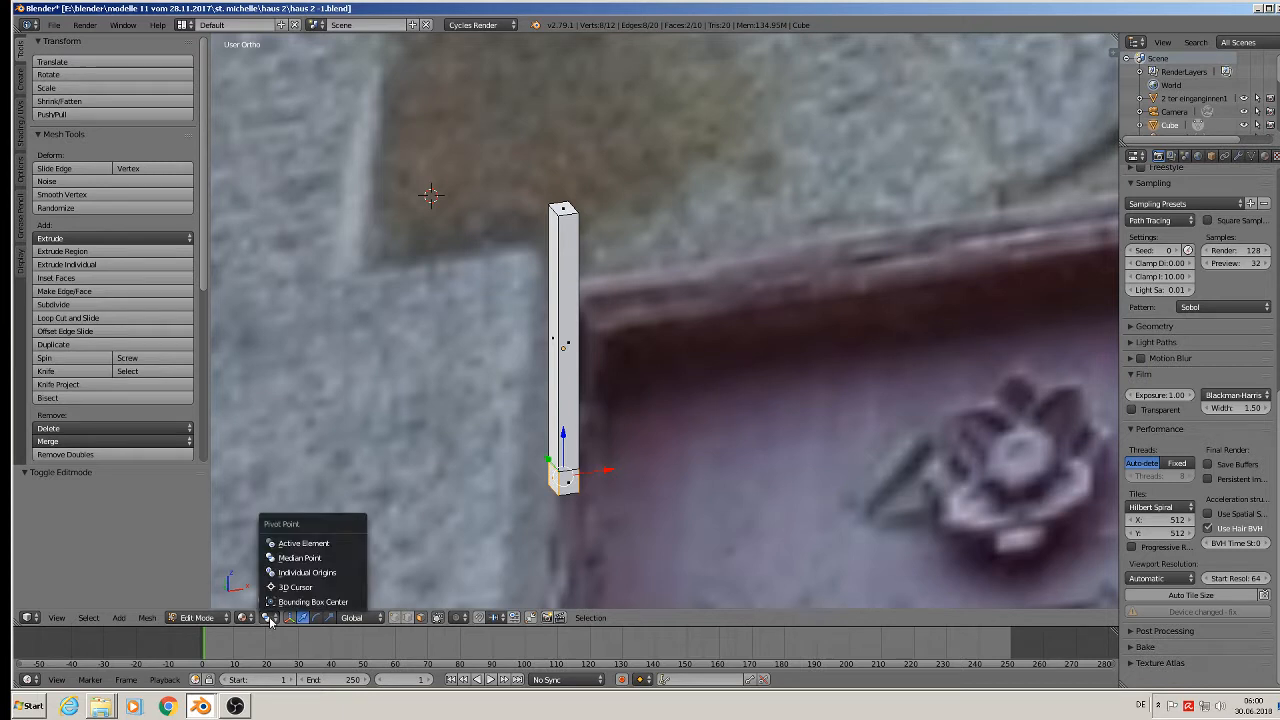
pyautogui.click(306, 575)
# Extrude the two selected faces outward by about 0.042, restore the Median Point pivot and return to Object Mode.
pyautogui.scroll(-3, 603, 542)
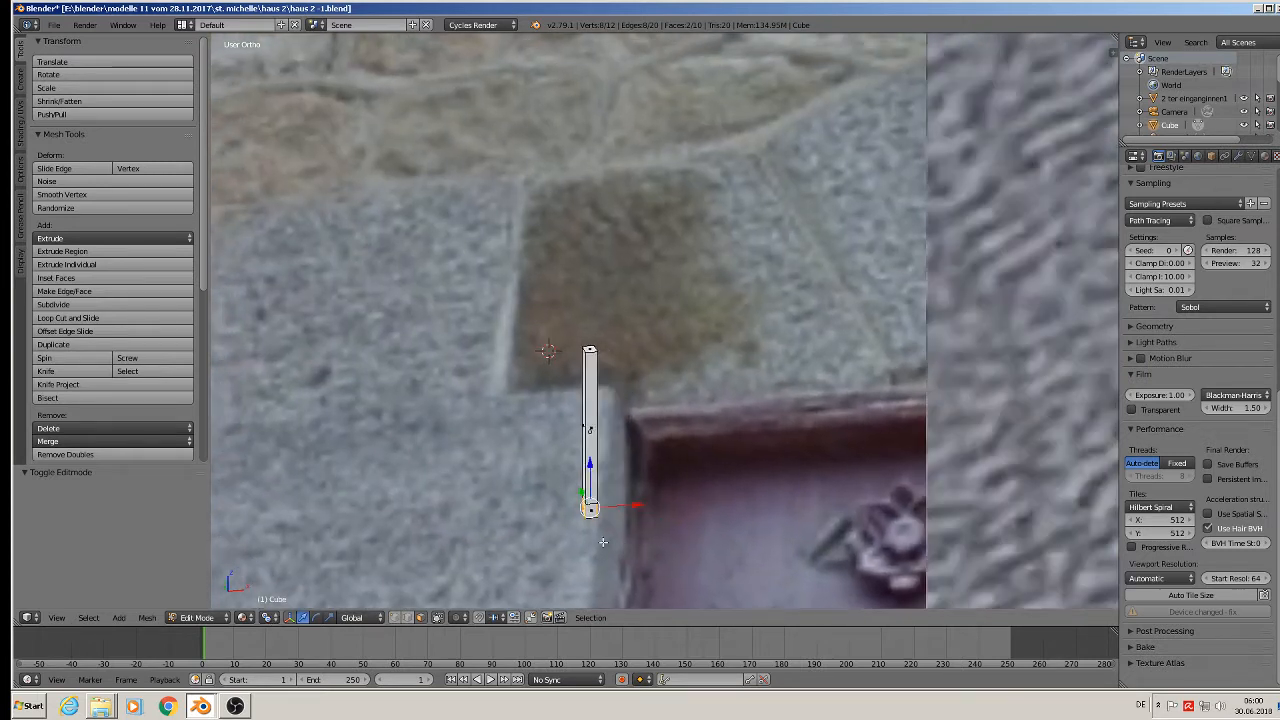
pyautogui.press('e')
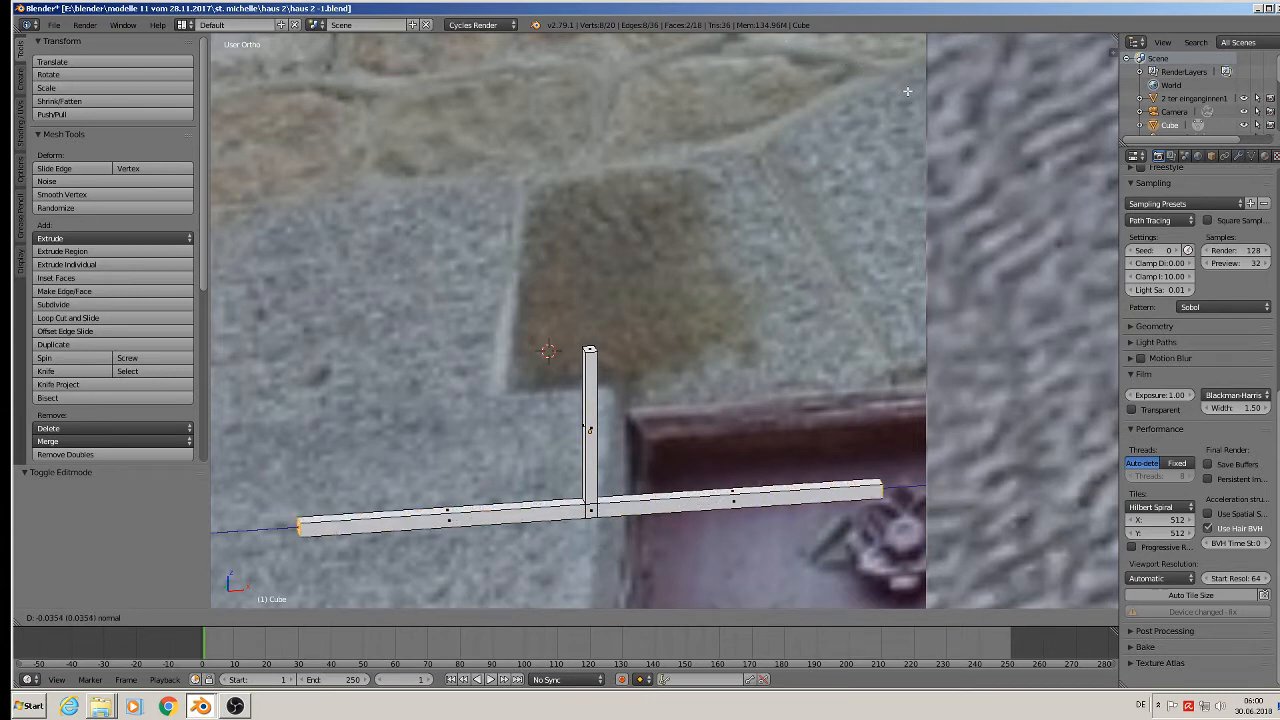
pyautogui.click(958, 128)
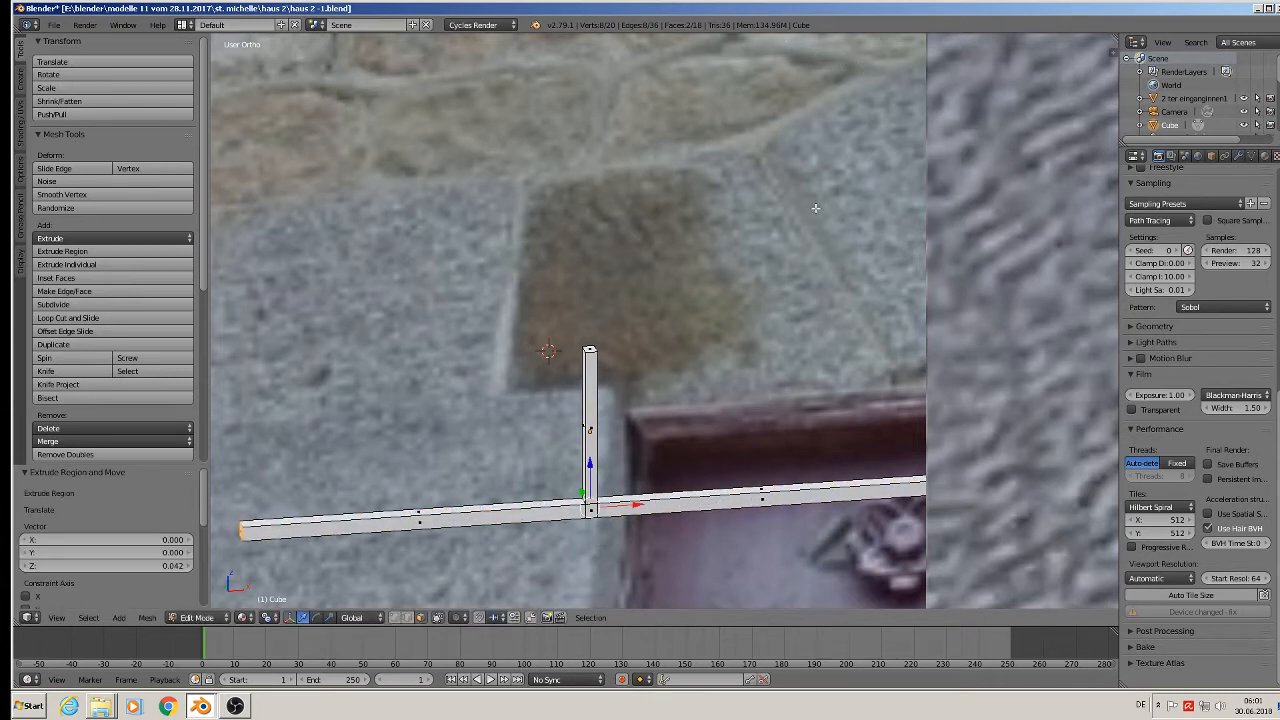
pyautogui.scroll(-4, 815, 208)
pyautogui.click(270, 617)
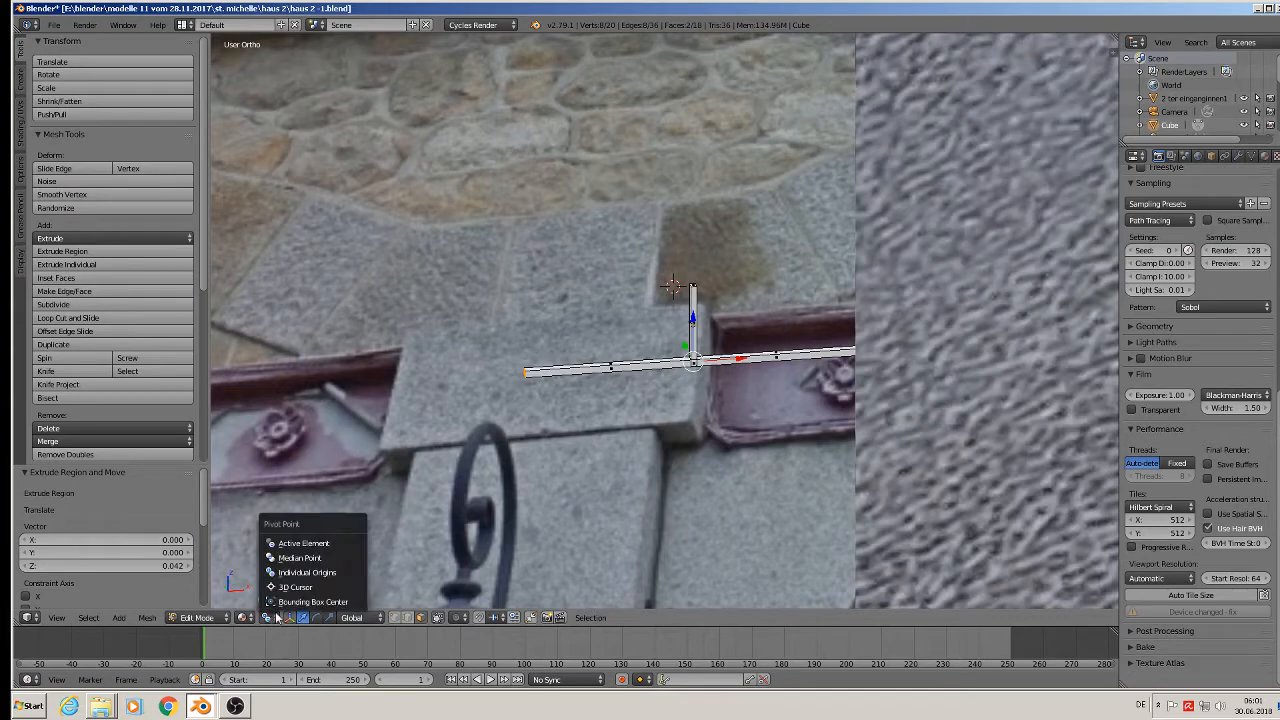
pyautogui.click(309, 557)
pyautogui.press('Tab')
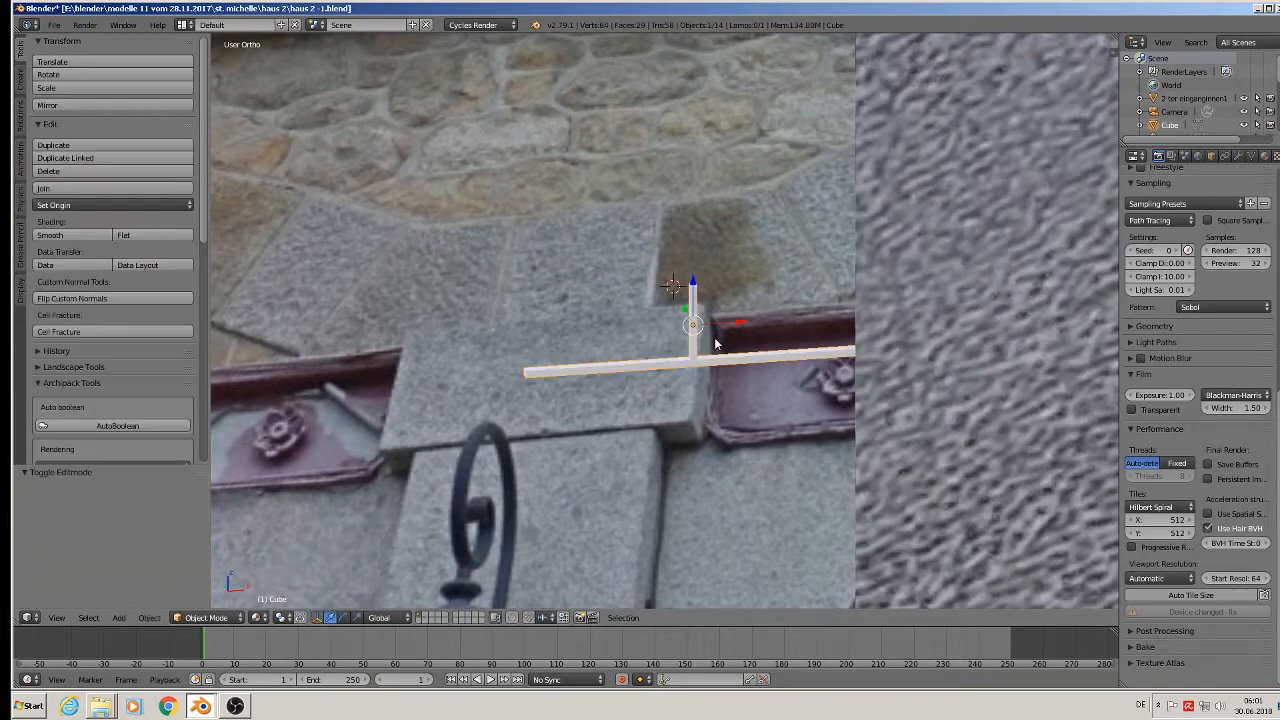
# Raise the T-shaped object along Z to the stone ledge below the middle window and open its mesh for editing.
pyautogui.scroll(8, 715, 340)
pyautogui.scroll(-8, 715, 340)
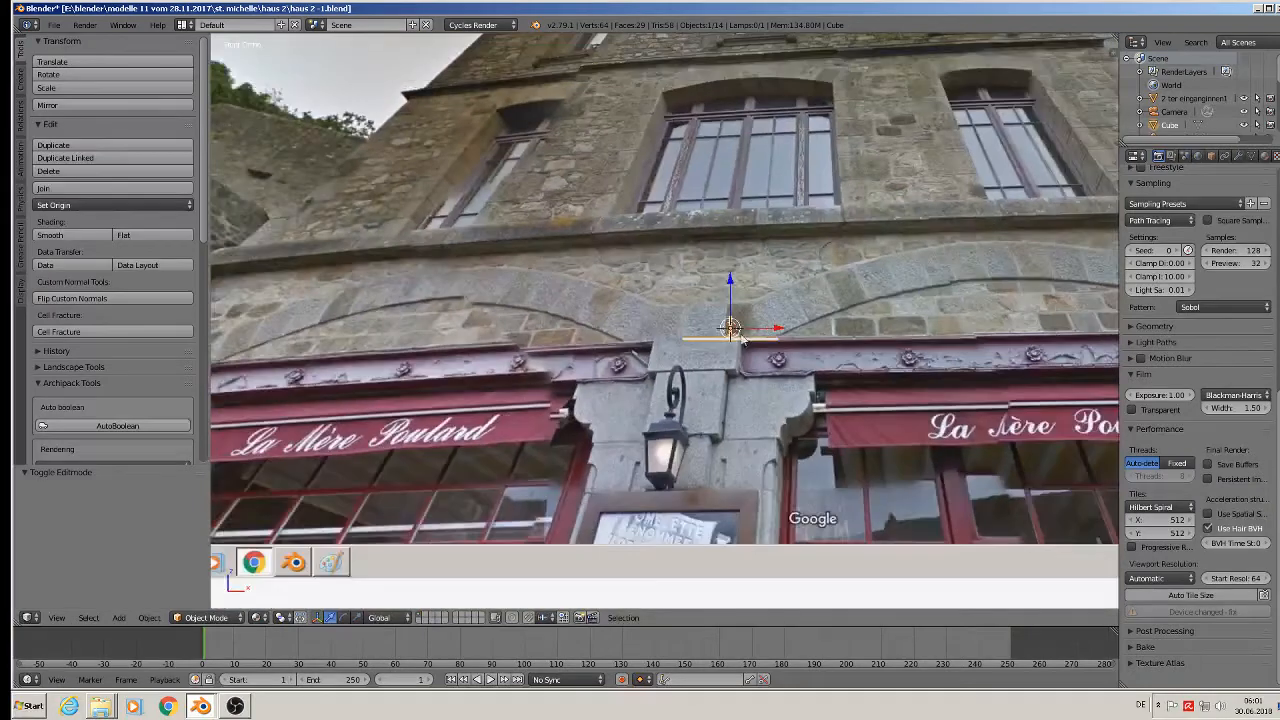
pyautogui.keyDown('shift'); pyautogui.moveTo(743, 340); pyautogui.dragTo(692, 398, button='middle'); pyautogui.keyUp('shift')
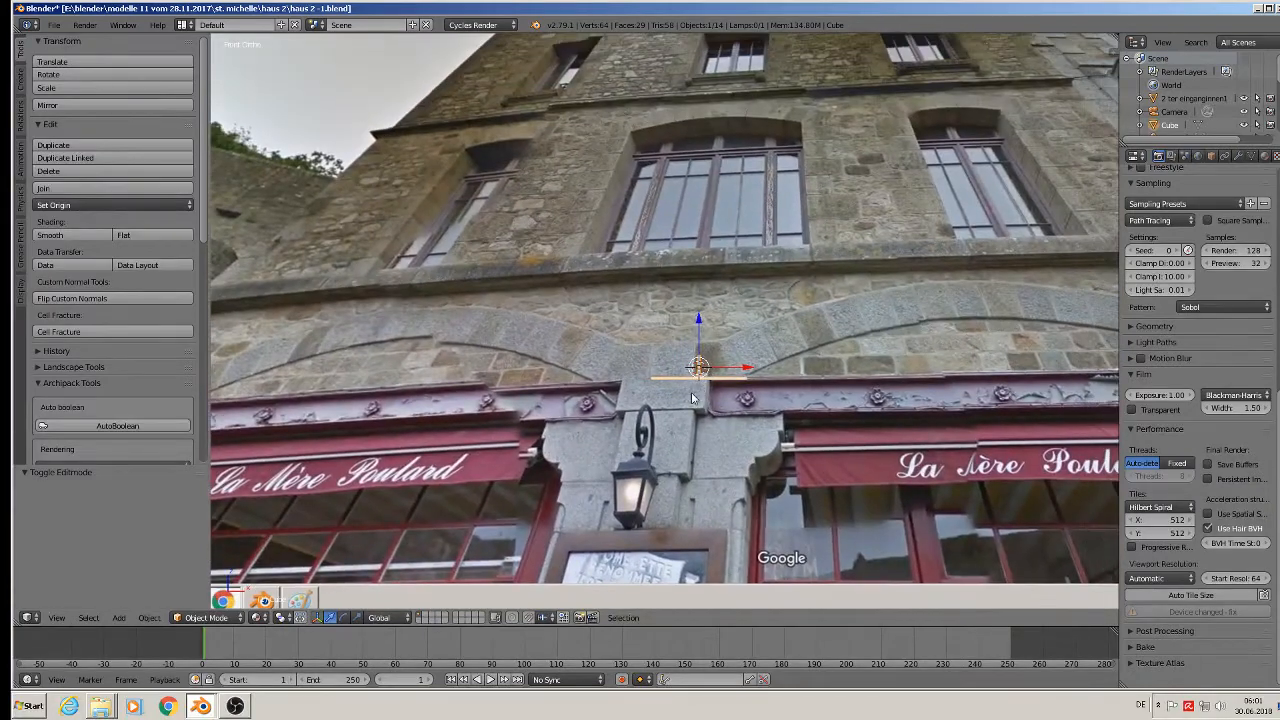
pyautogui.moveTo(698, 325); pyautogui.dragTo(735, 210)
pyautogui.press('Tab')
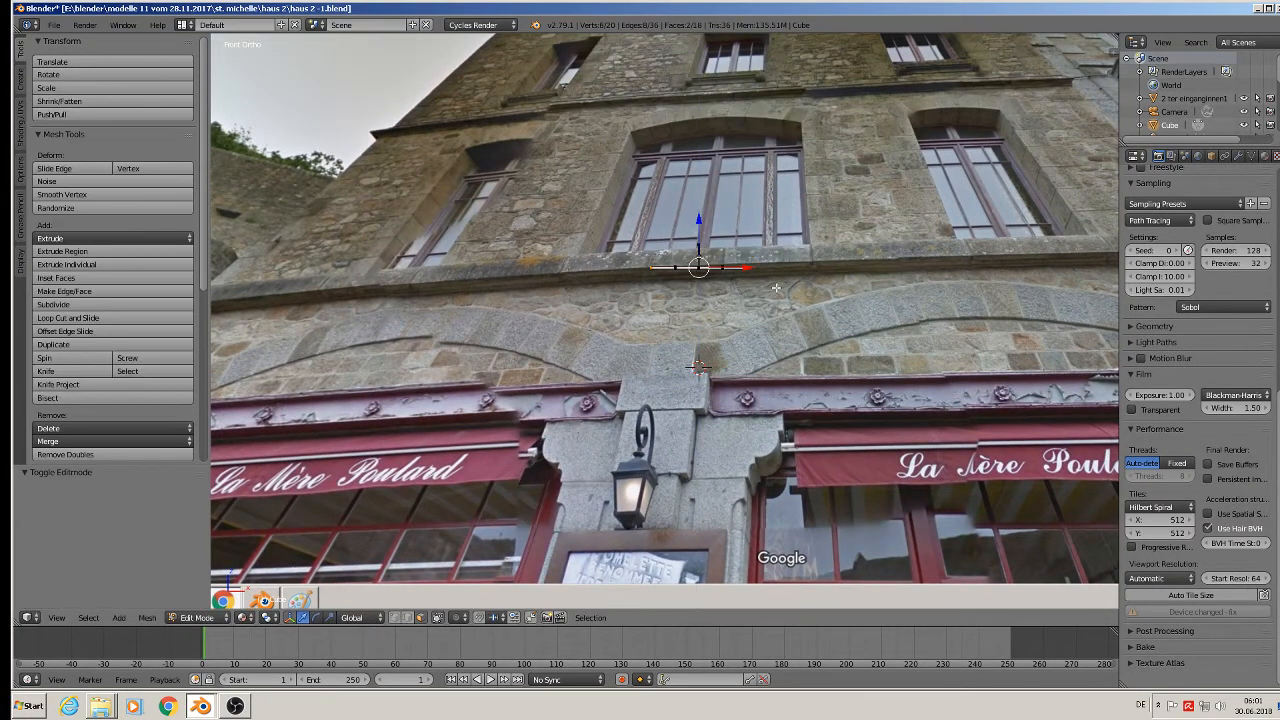
pyautogui.scroll(3, 752, 305)
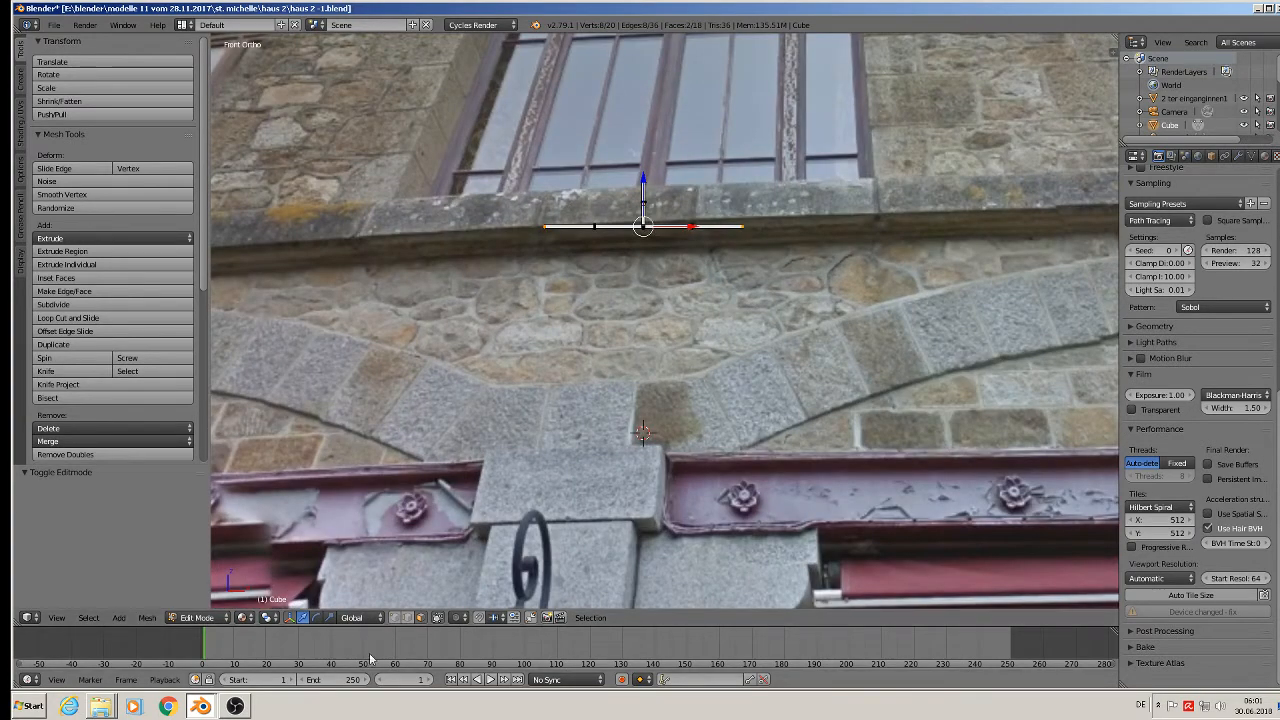
pyautogui.click(270, 617)
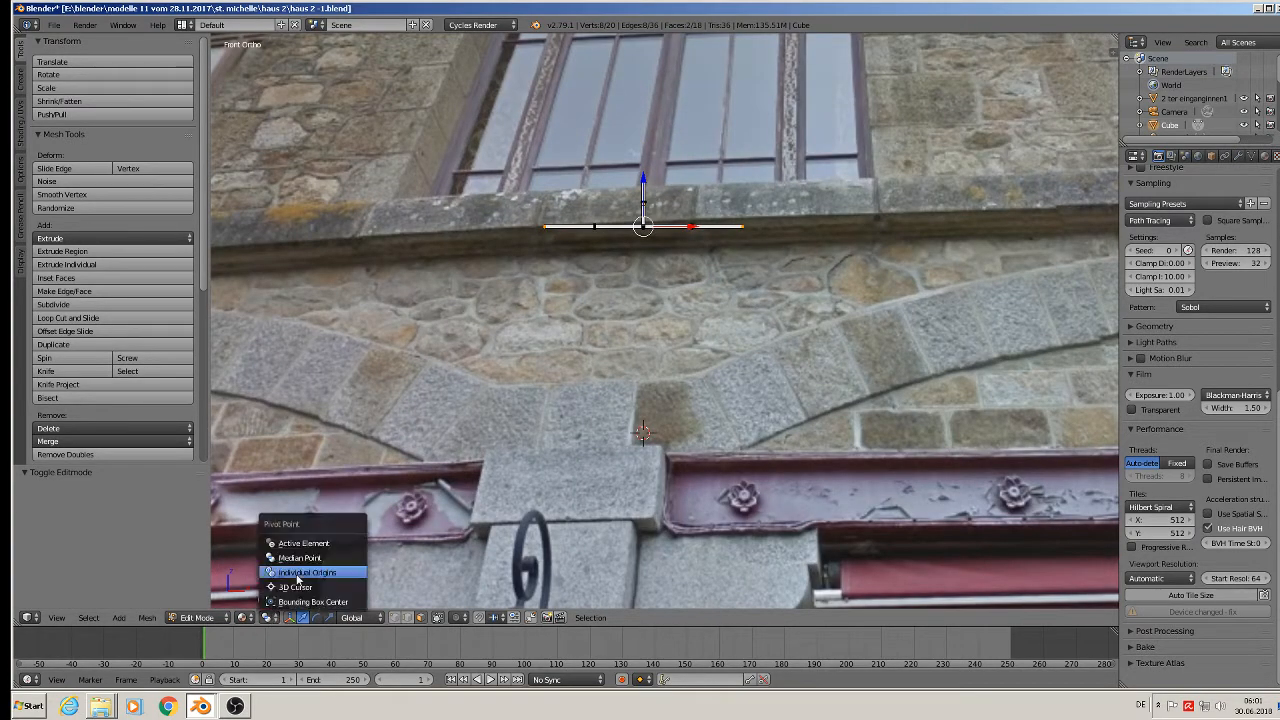
pyautogui.click(300, 602)
pyautogui.press('s')
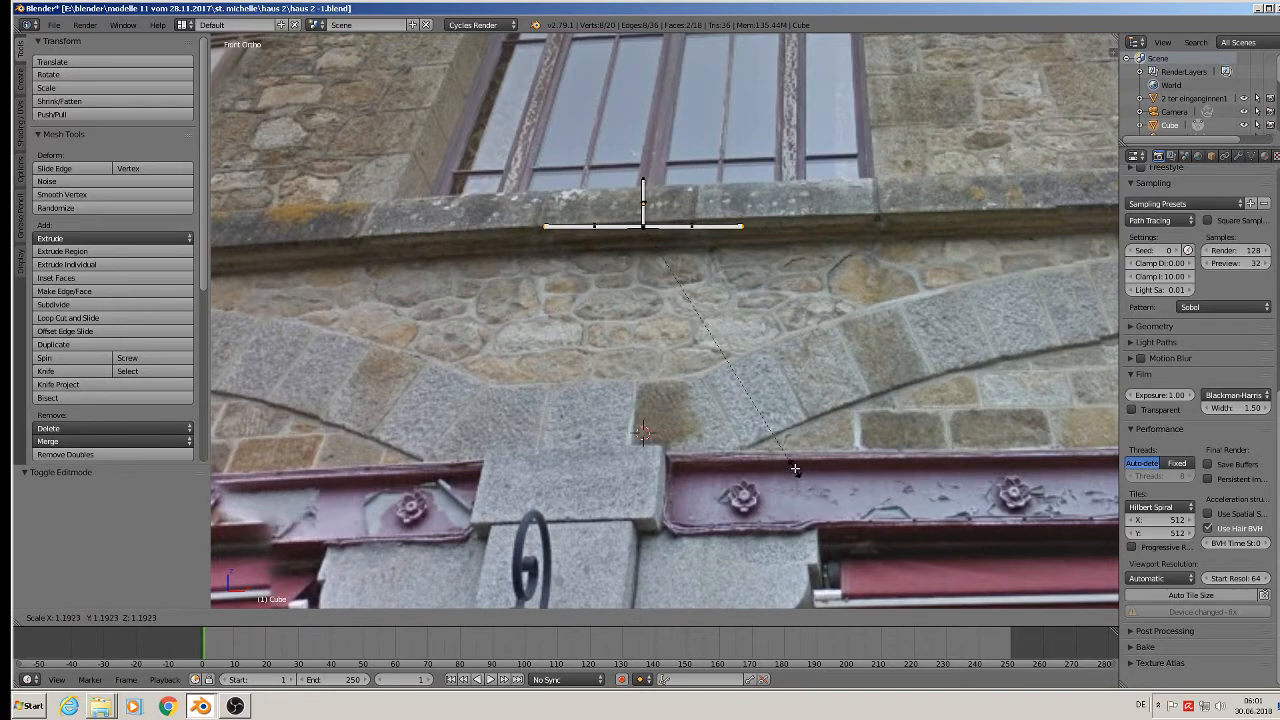
pyautogui.click(788, 465)
pyautogui.press('s')
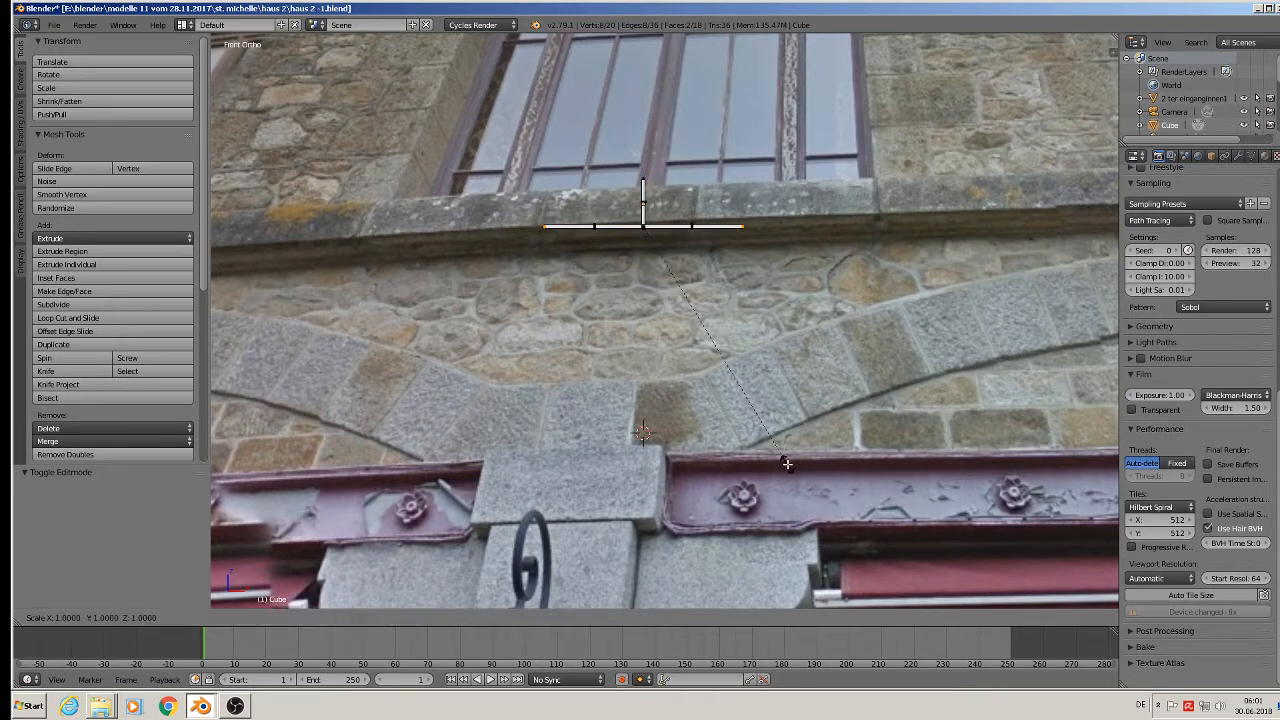
pyautogui.press('Escape')
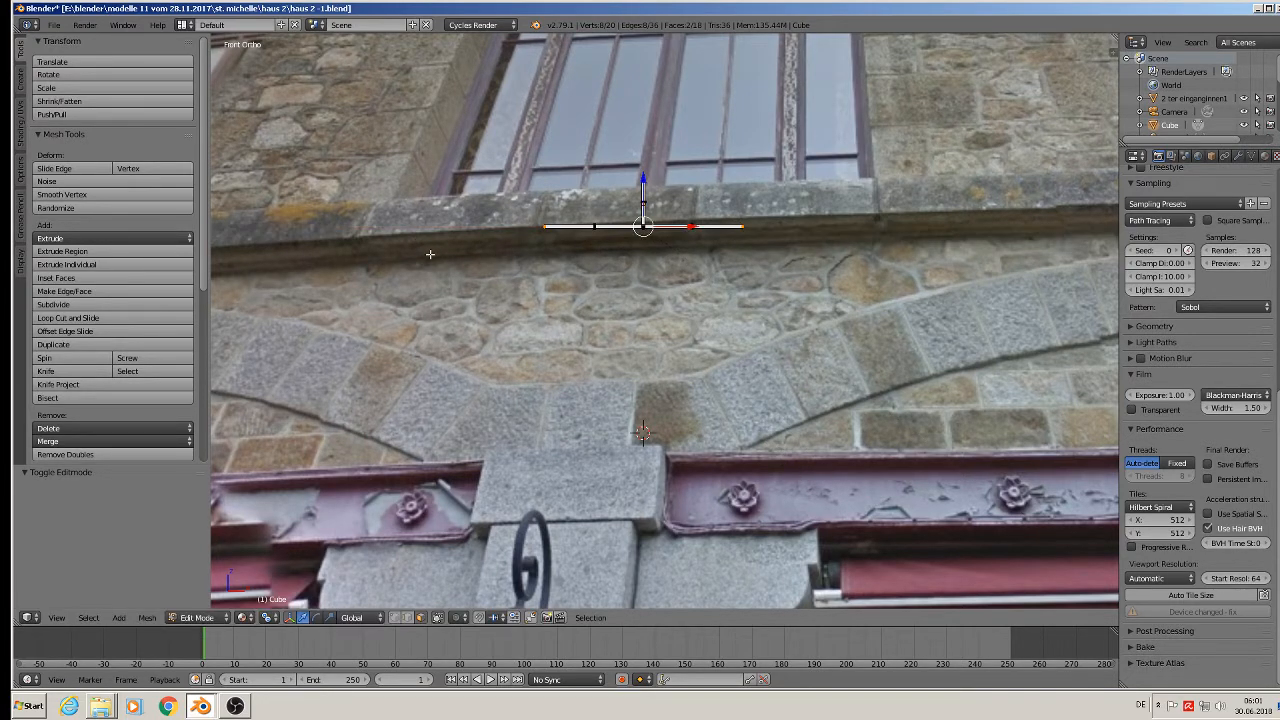
pyautogui.click(270, 617)
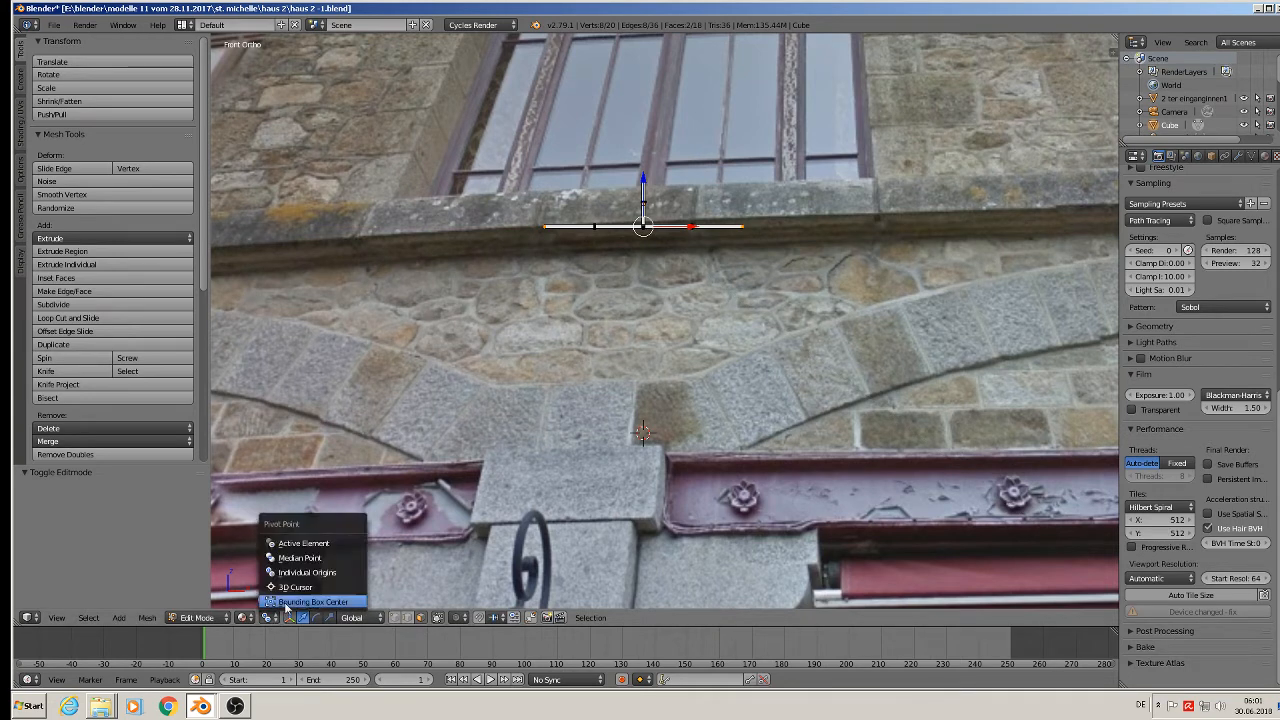
pyautogui.click(307, 559)
# Extend the right arm of the T-shaped bar along X until its end face lines up with the window ledge's right end.
pyautogui.press('a')
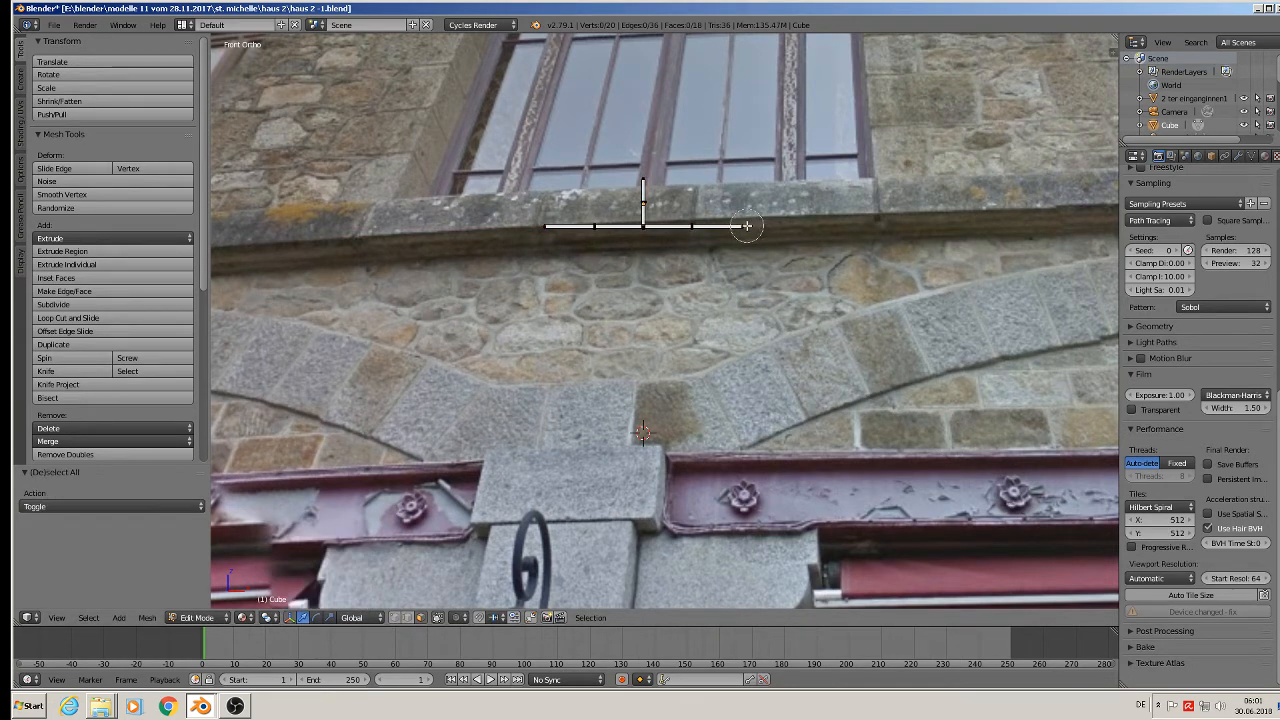
pyautogui.rightClick(749, 233)
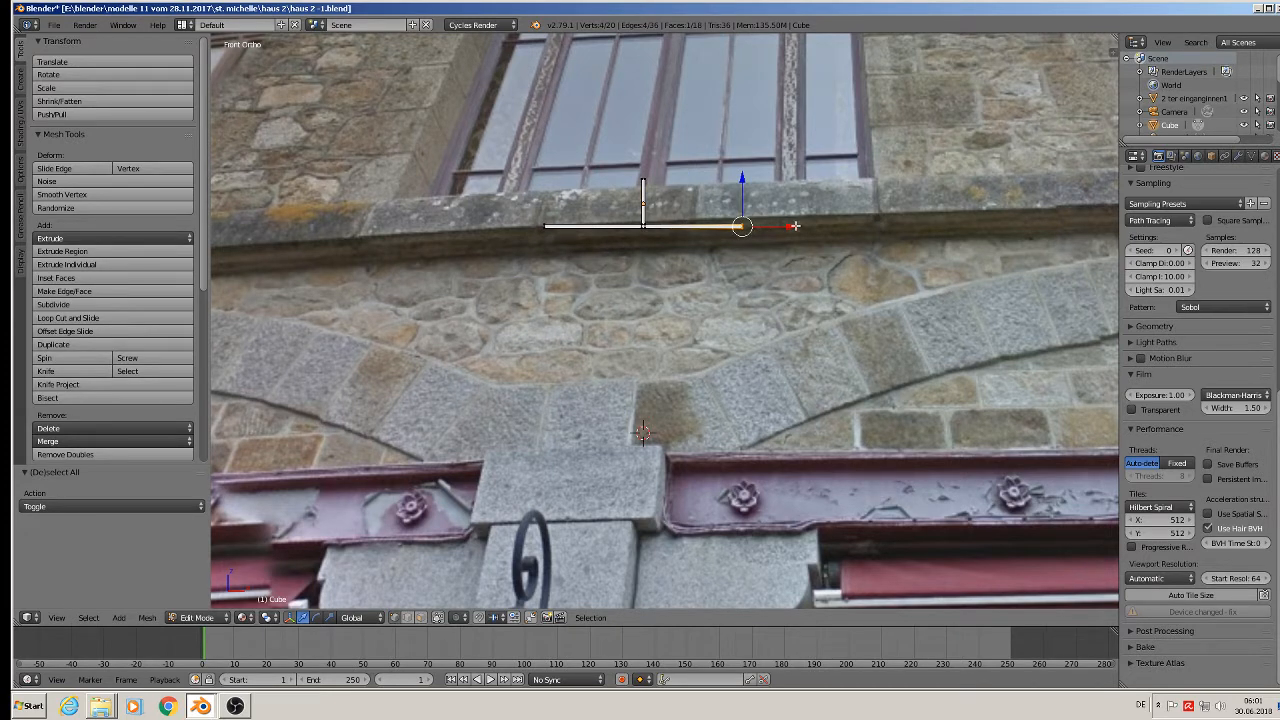
pyautogui.press('g')
pyautogui.press('x')
pyautogui.click(925, 240)
# Move the left arm's end face along X by about -0.054 to lengthen it, and return to Object Mode.
pyautogui.press('a')
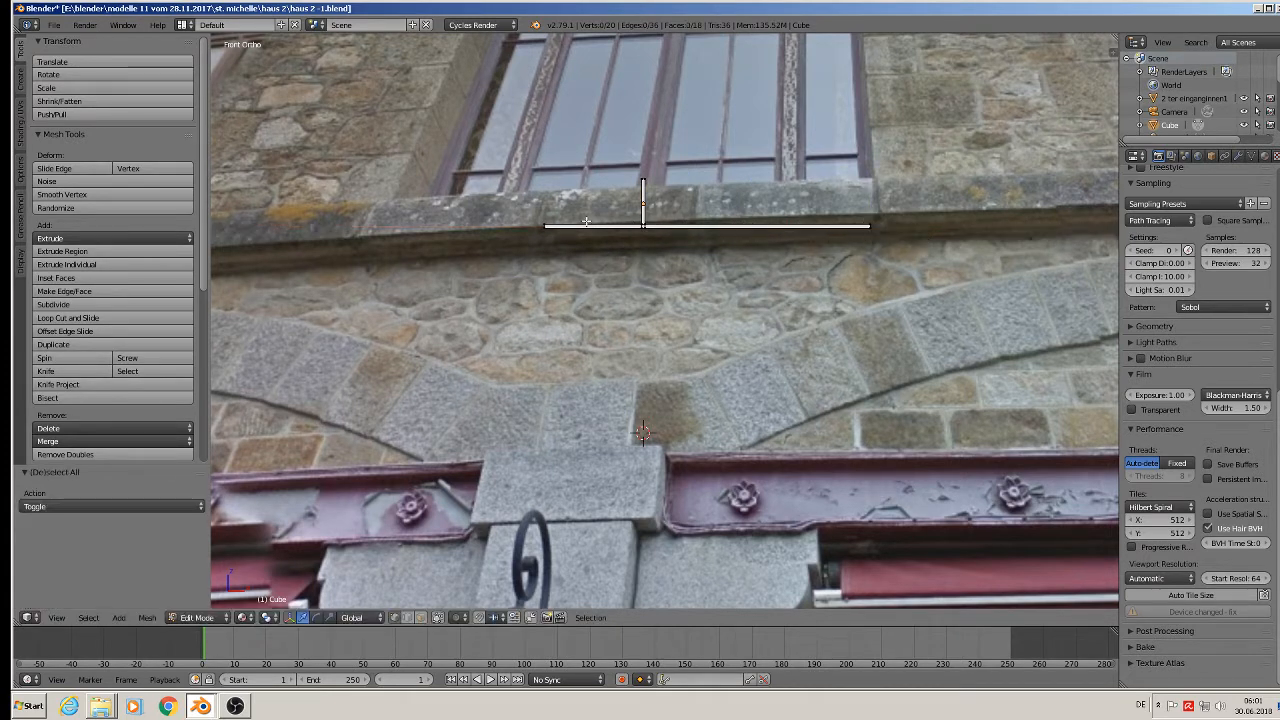
pyautogui.rightClick(551, 220)
pyautogui.click(582, 236)
pyautogui.moveTo(594, 228); pyautogui.dragTo(466, 234)
pyautogui.scroll(-3, 540, 246)
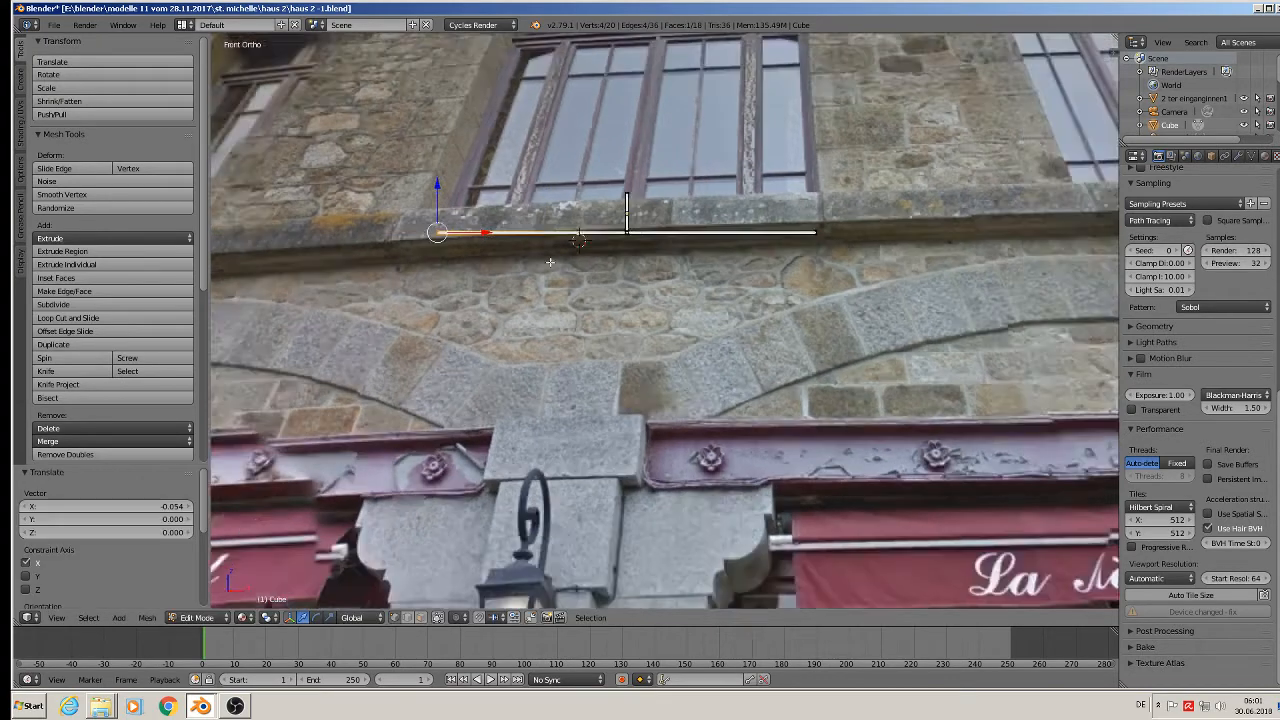
pyautogui.keyDown('shift'); pyautogui.moveTo(645, 240); pyautogui.dragTo(651, 301, button='middle'); pyautogui.keyUp('shift')
pyautogui.press('Tab')
# Place the 3D cursor on the ledge left of the upright, add a cube there and scale it by about -0.007.
pyautogui.scroll(2, 617, 322)
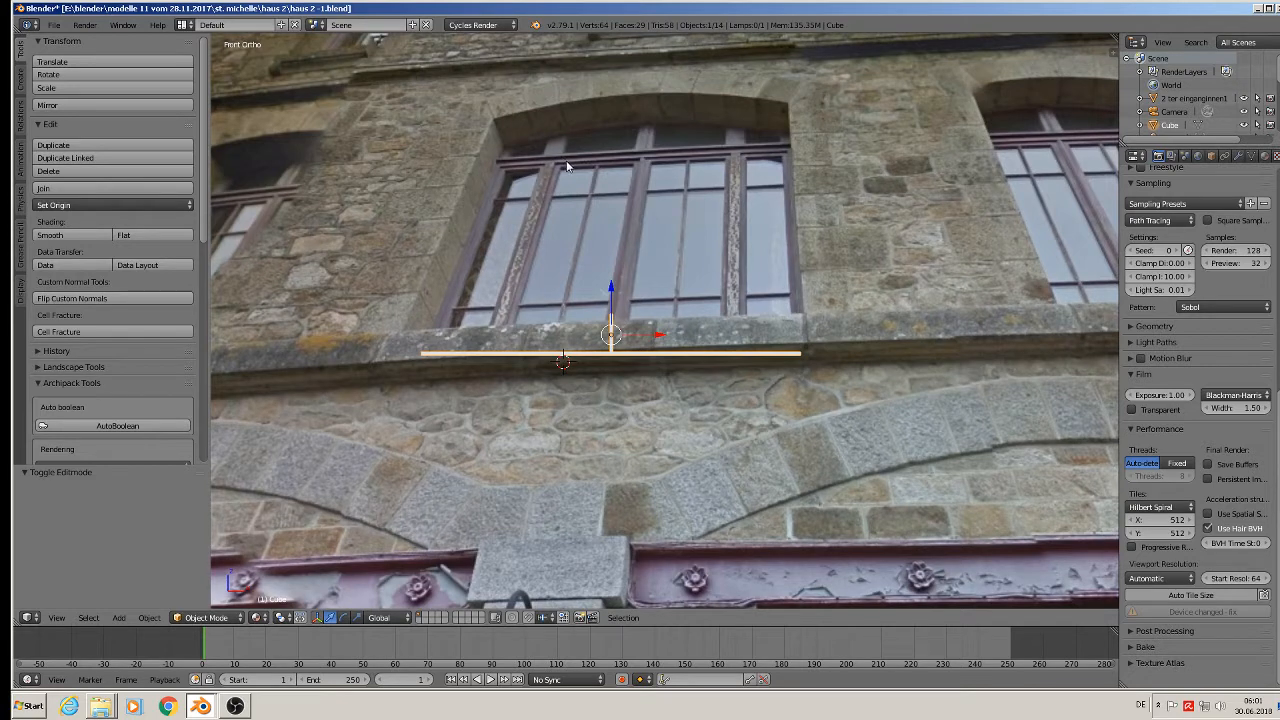
pyautogui.click(484, 336)
pyautogui.click(119, 618)
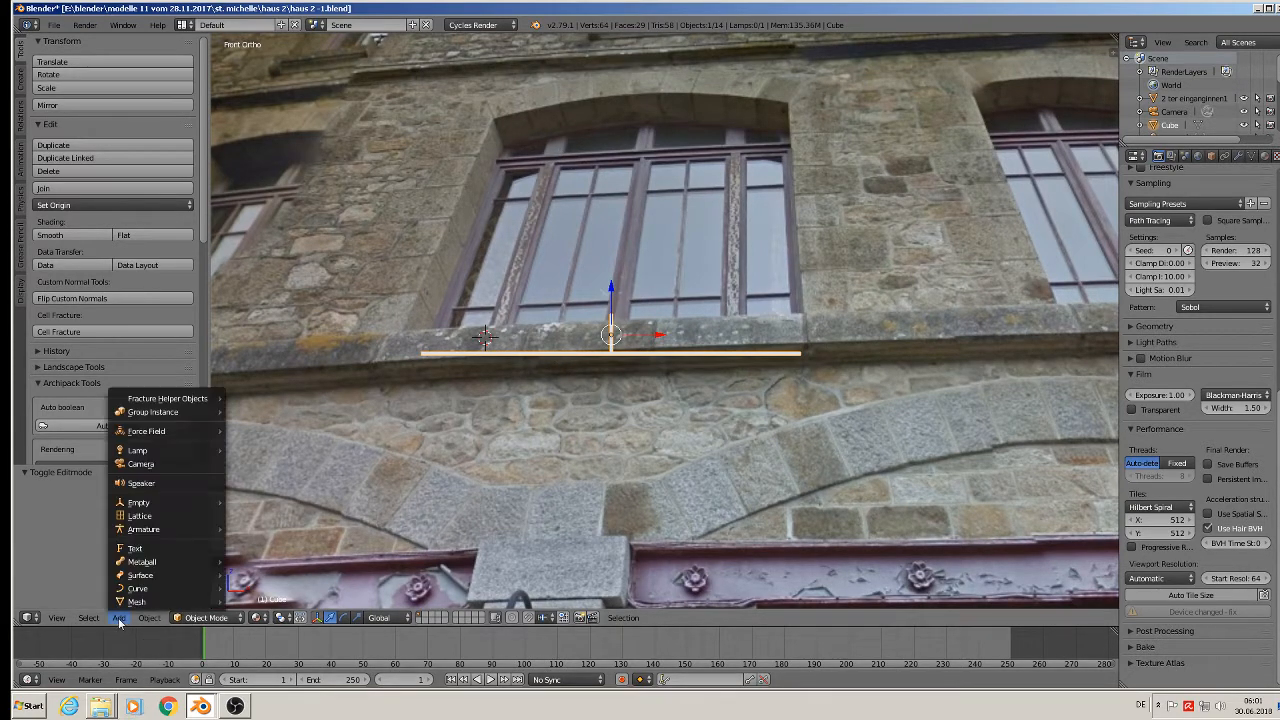
pyautogui.moveTo(136, 602)
pyautogui.click(268, 305)
pyautogui.press('s')
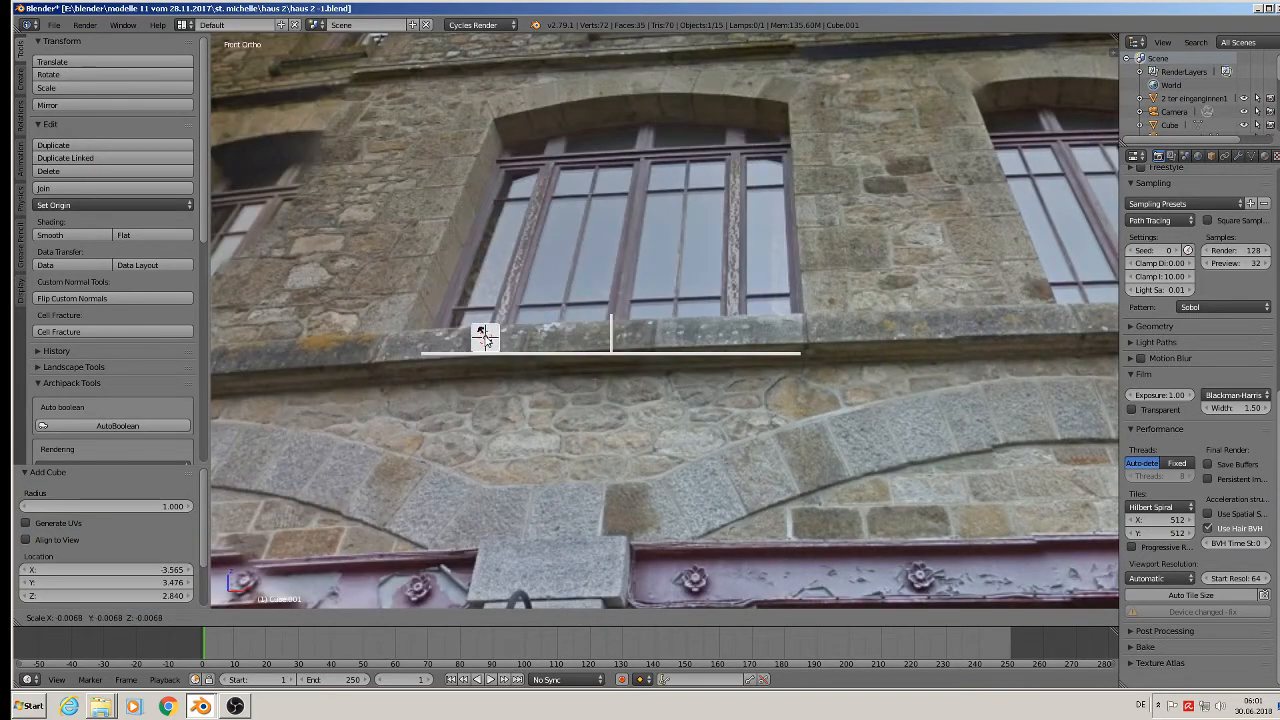
pyautogui.click(484, 340)
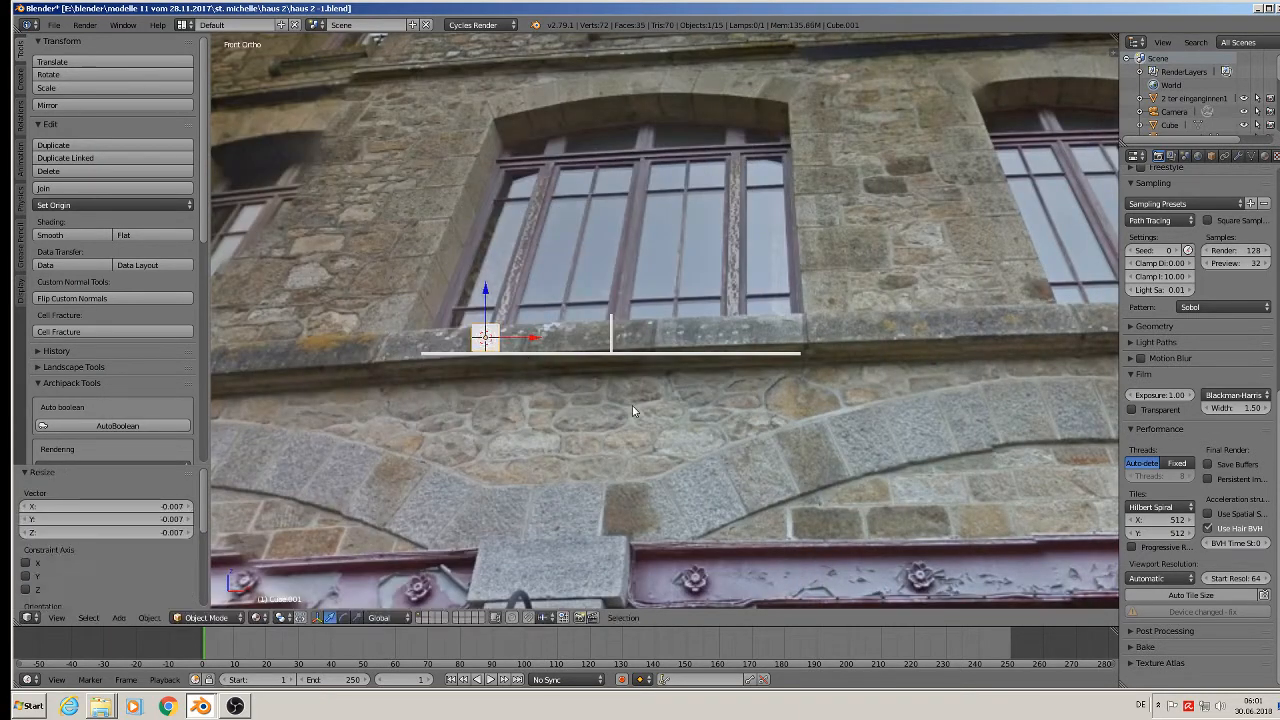
# Scale the new cube uniformly by about 0.795 and stretch it along Z into an upright block.
pyautogui.press('s')
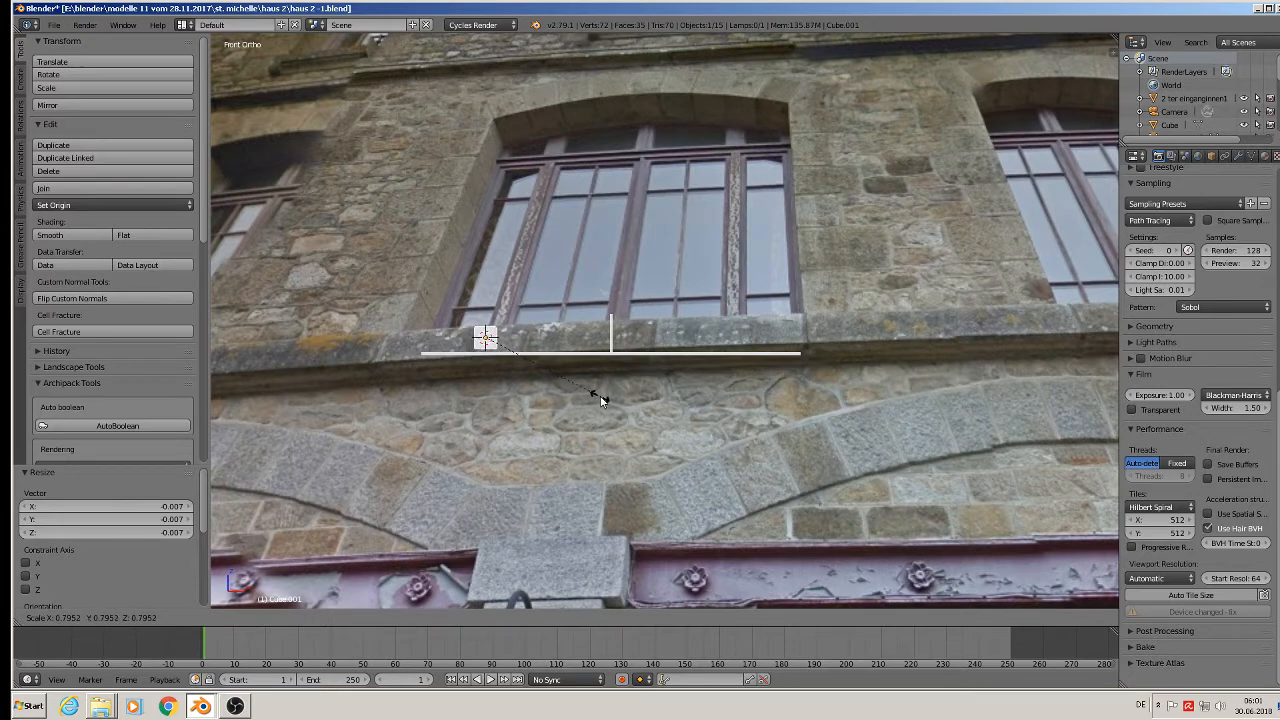
pyautogui.press('z')
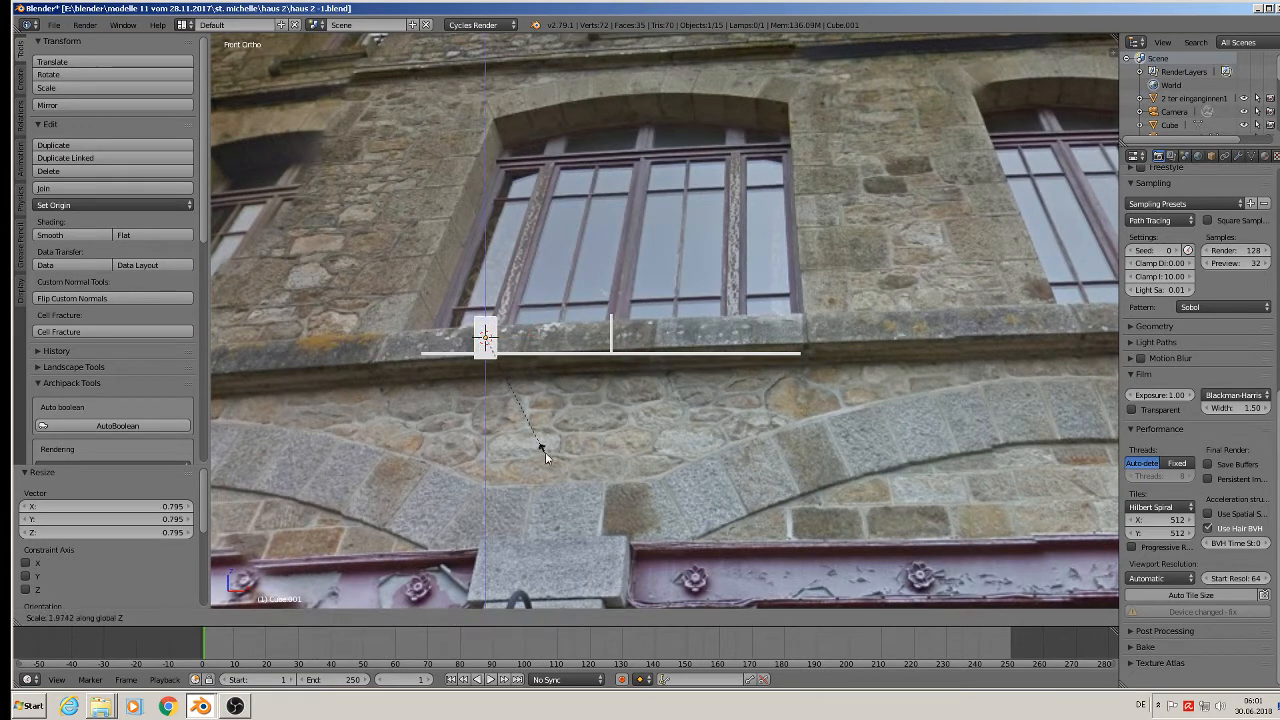
pyautogui.click(546, 445)
# Move the block by about 0.007 along X, 0.003 along Z and -0.021 along Y towards the long bar.
pyautogui.moveTo(510, 338); pyautogui.dragTo(524, 343)
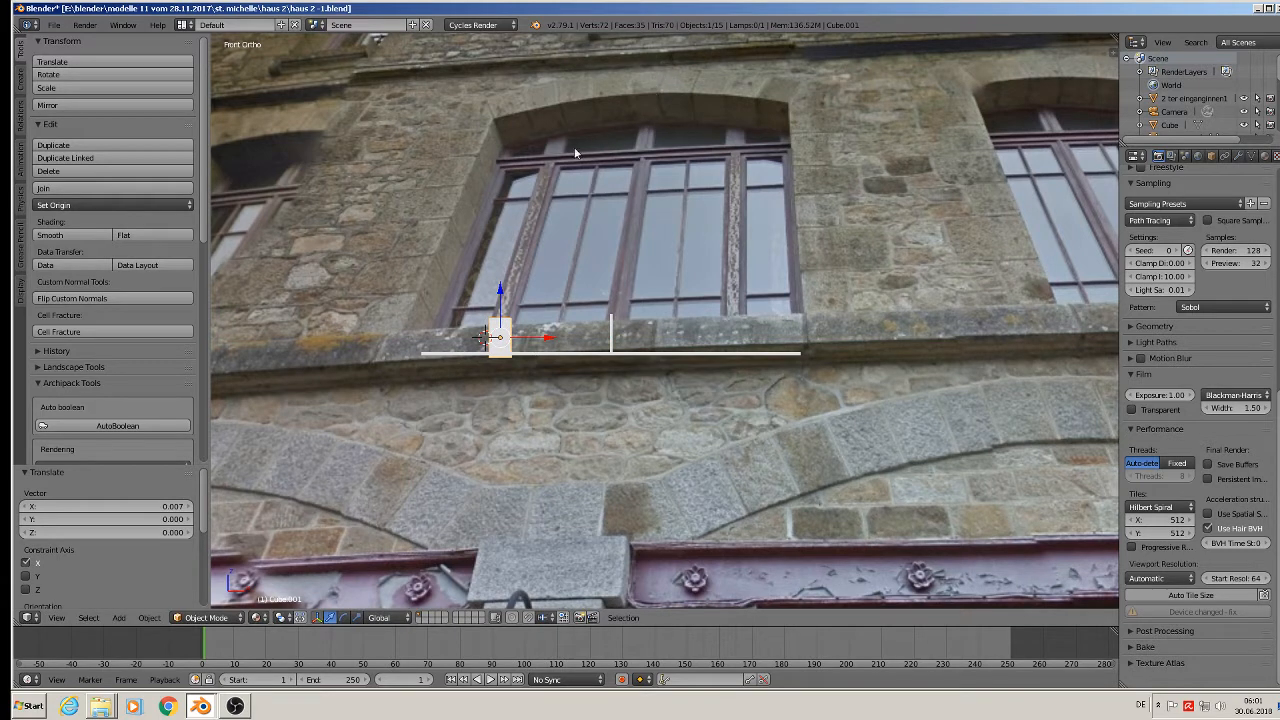
pyautogui.moveTo(525, 339); pyautogui.dragTo(496, 291)
pyautogui.moveTo(491, 308); pyautogui.dragTo(447, 353, button='middle')
pyautogui.scroll(6, 447, 353)
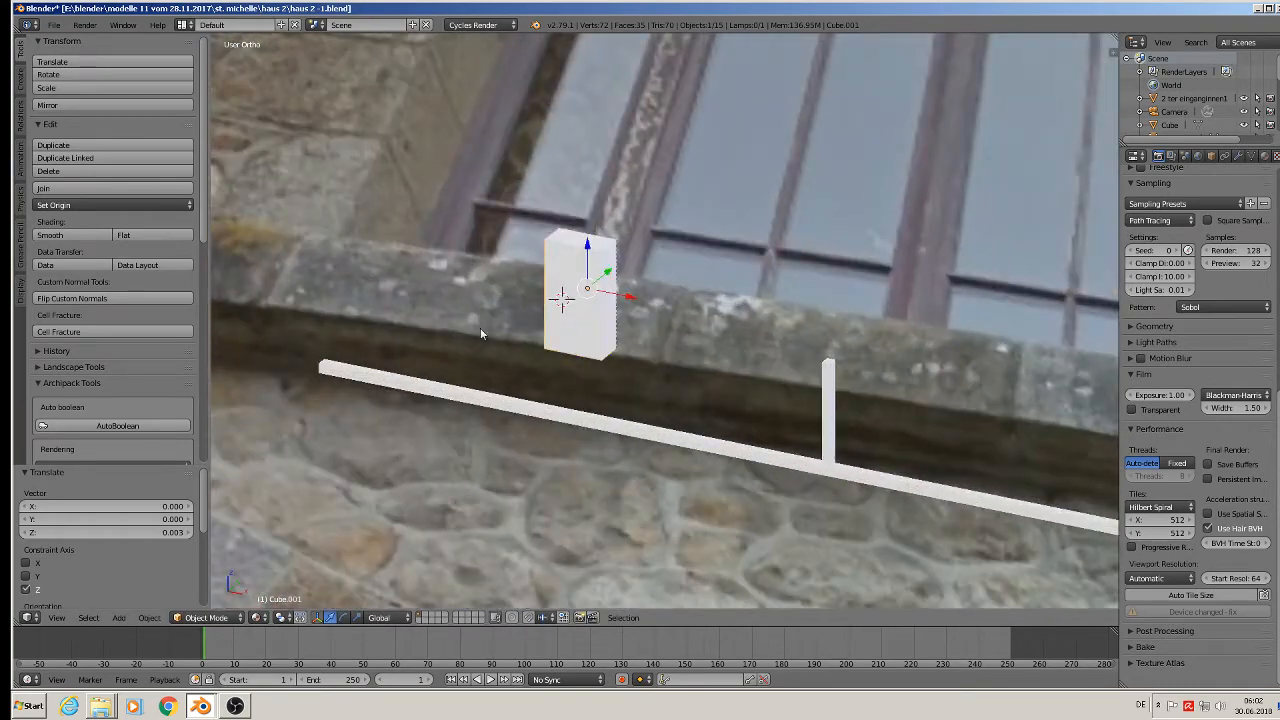
pyautogui.moveTo(604, 279); pyautogui.dragTo(549, 318)
pyautogui.moveTo(549, 318); pyautogui.dragTo(490, 338, button='middle')
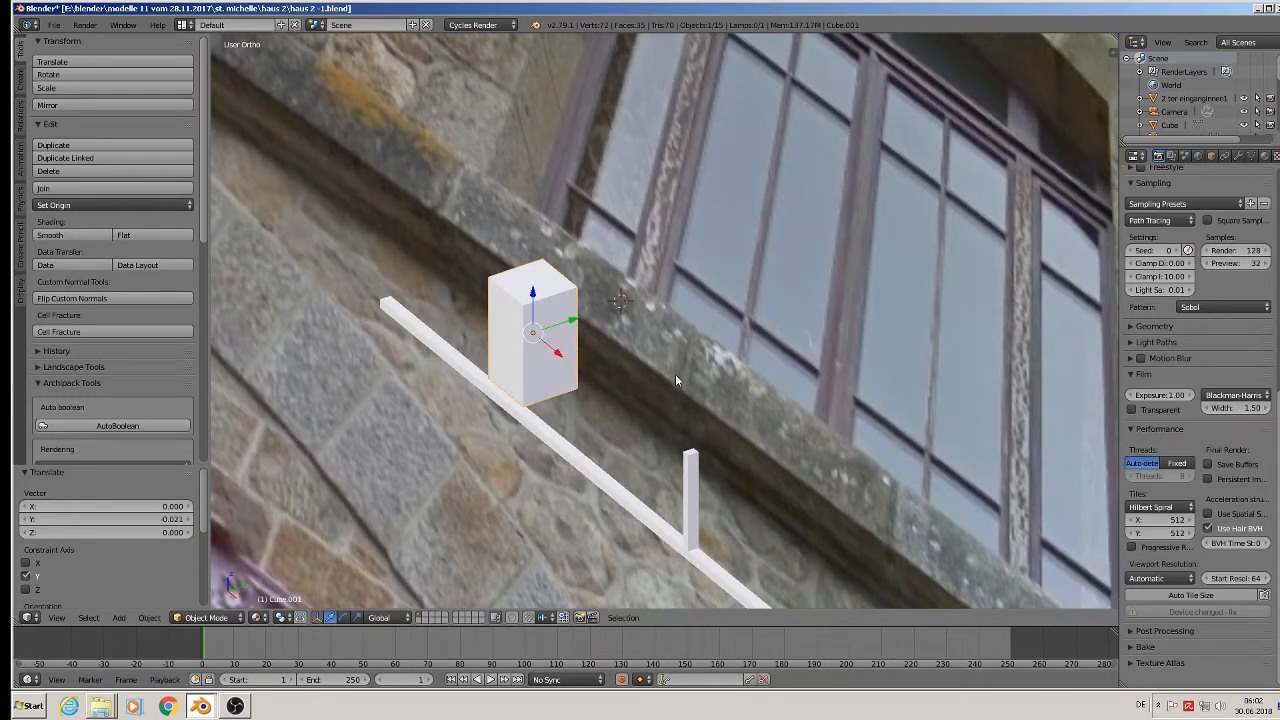
# Thin the block along Y by a factor of about 0.186 and shift it about -0.004 along Y over the long bar.
pyautogui.press('s')
pyautogui.press('y')
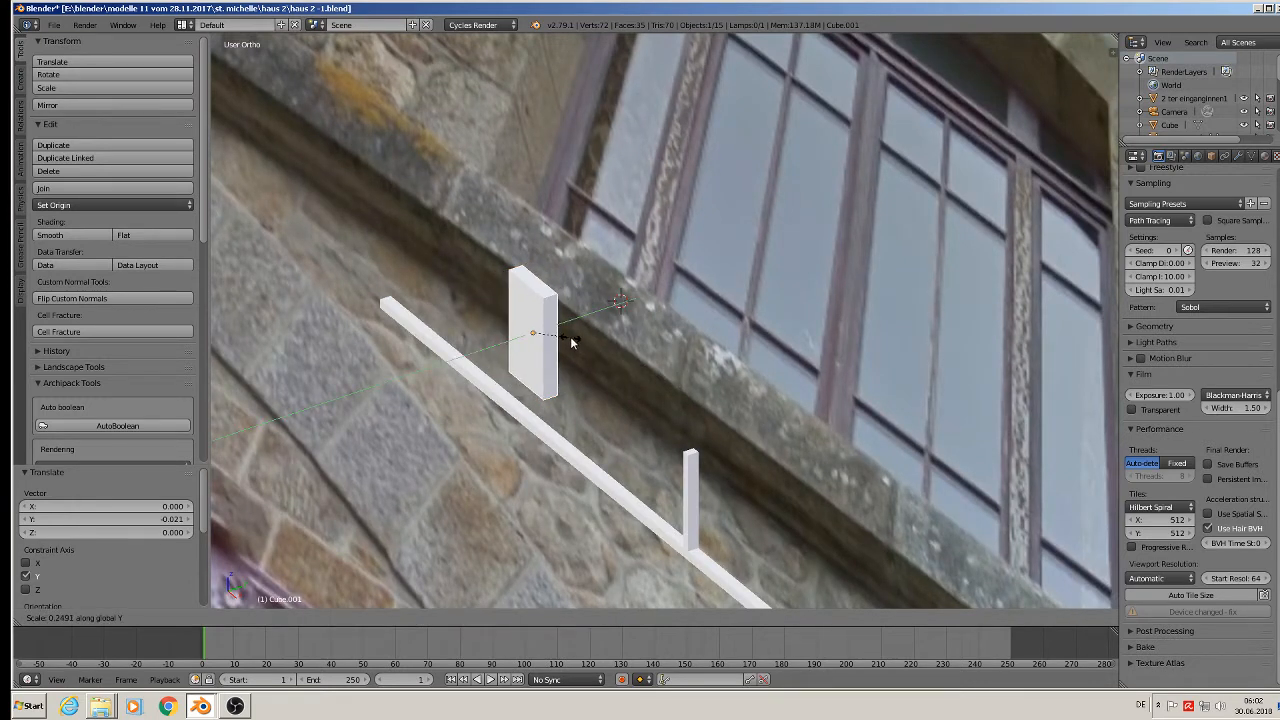
pyautogui.click(560, 335)
pyautogui.press('g')
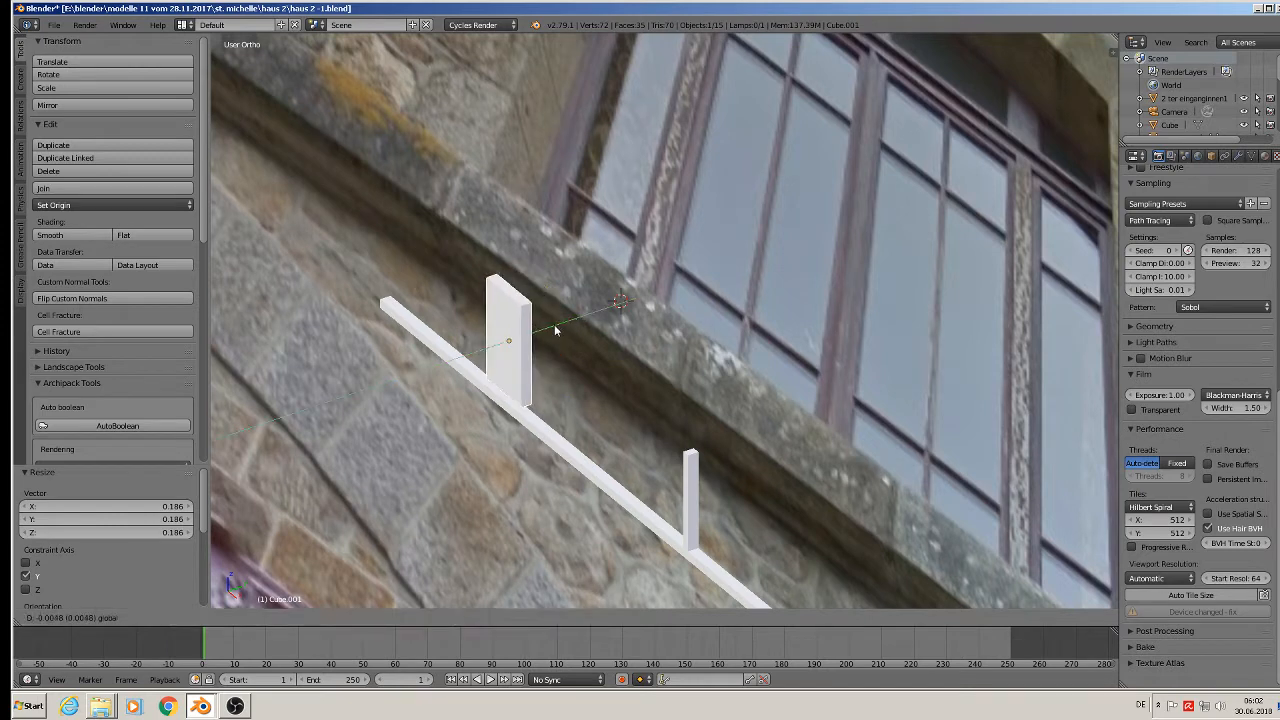
pyautogui.click(556, 330)
pyautogui.scroll(-3, 597, 408)
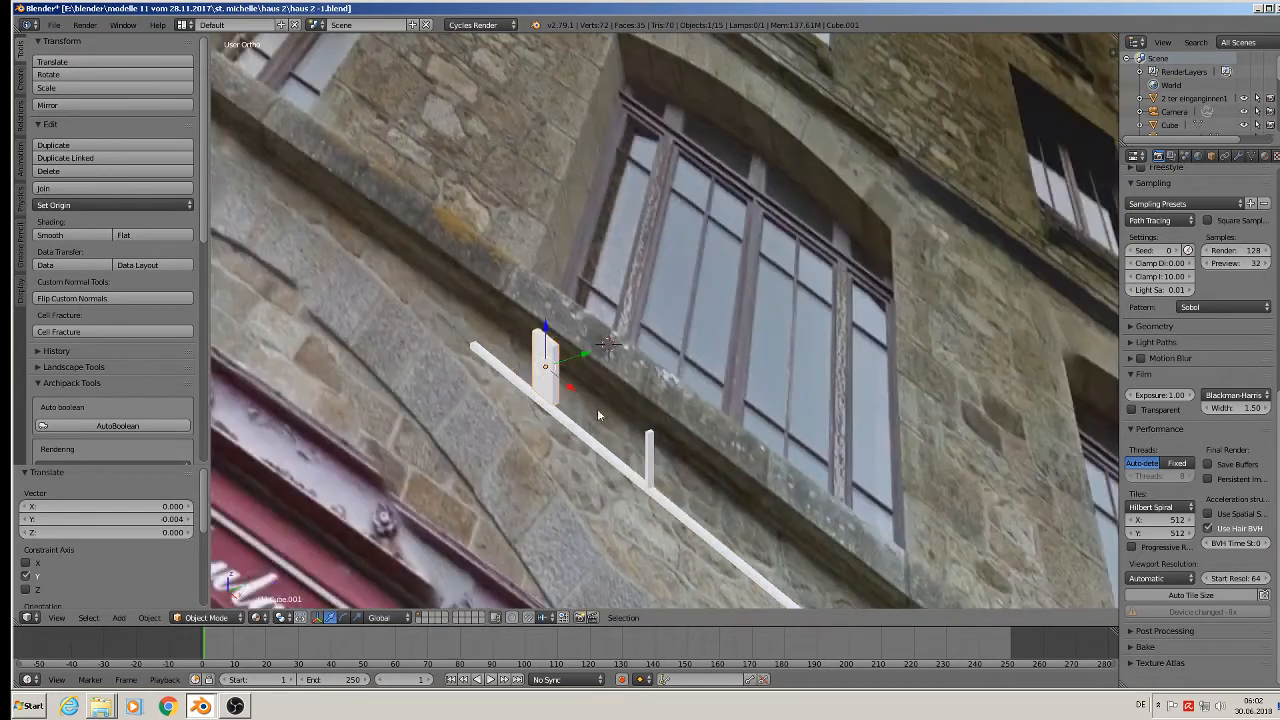
pyautogui.moveTo(617, 449); pyautogui.dragTo(801, 413, button='middle')
pyautogui.press('KP_1')
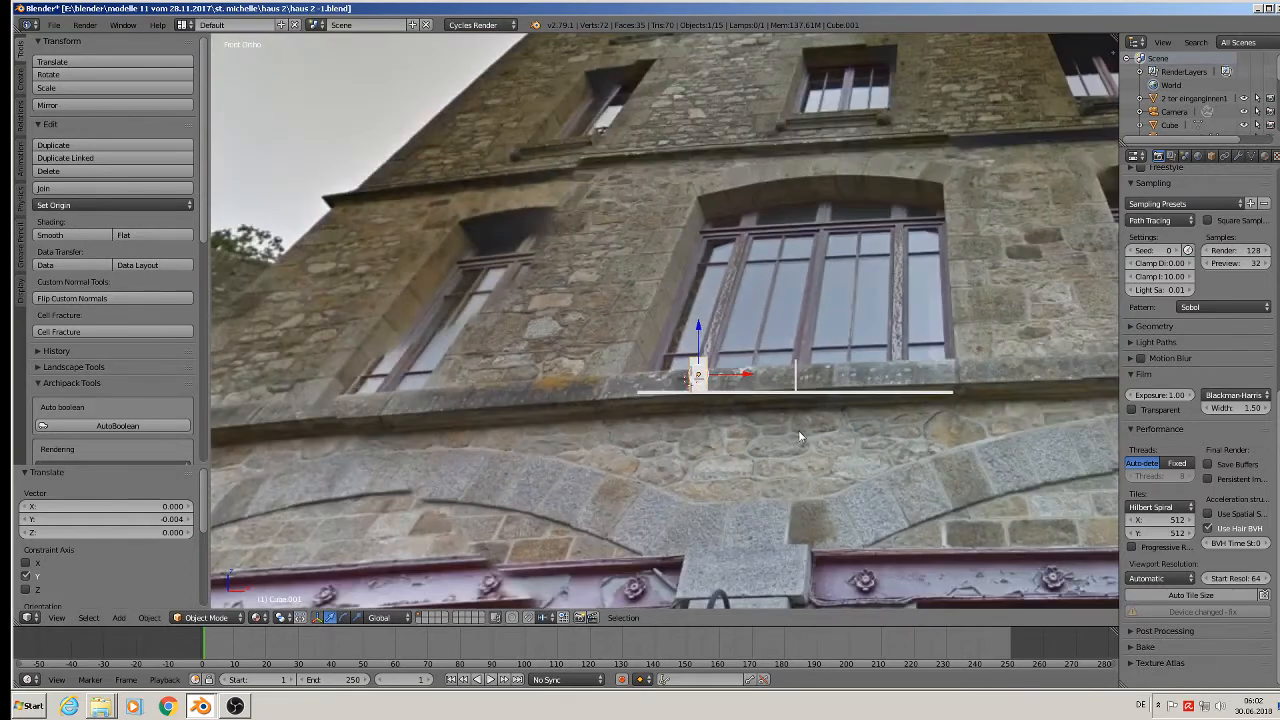
# Duplicate the block about 0.059 along X to the middle of the long bar and scale the copy by about 0.885 along X.
pyautogui.keyDown('shift'); pyautogui.moveTo(727, 431); pyautogui.dragTo(556, 438, button='middle'); pyautogui.keyUp('shift')
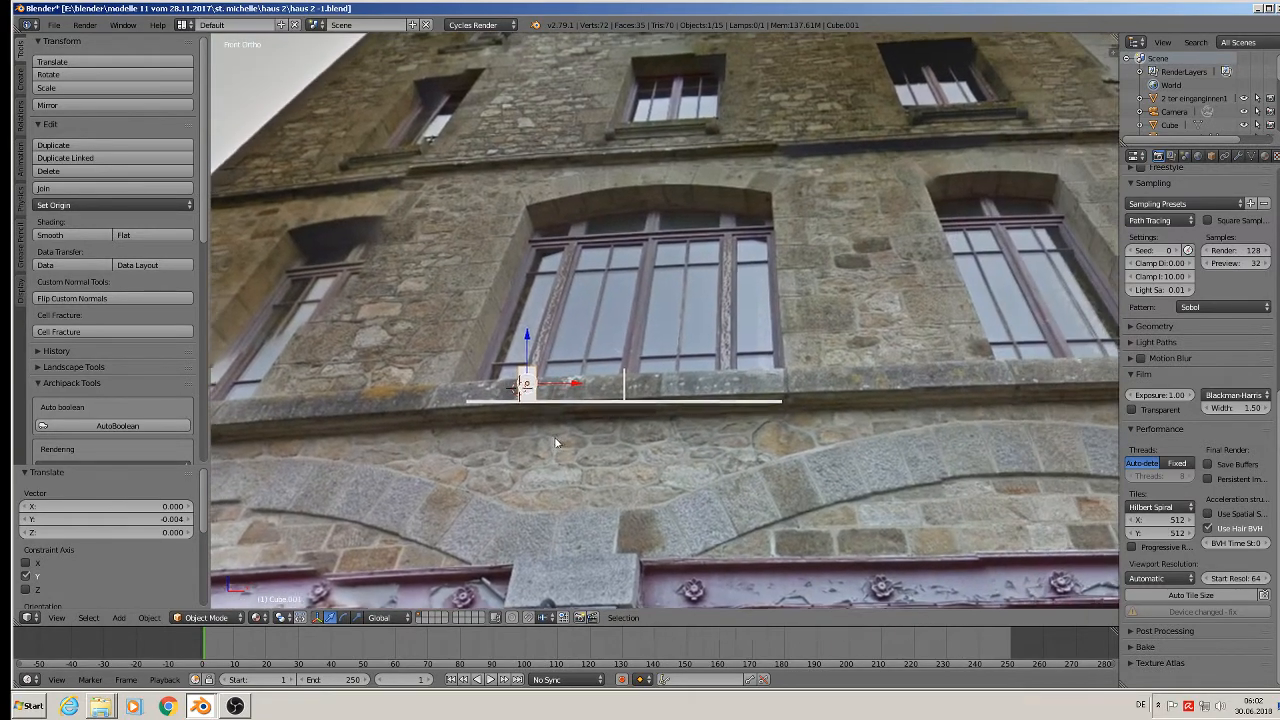
pyautogui.scroll(3, 573, 410)
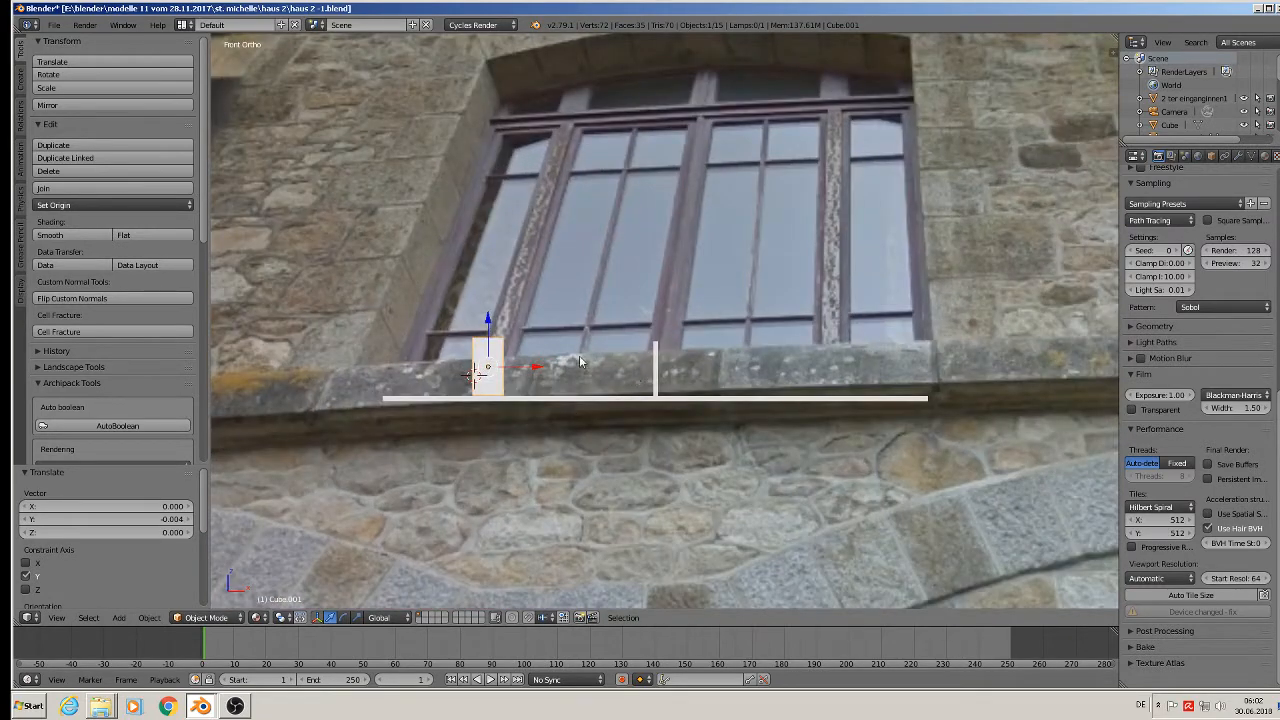
pyautogui.hotkey('shift', 'd')
pyautogui.press('x')
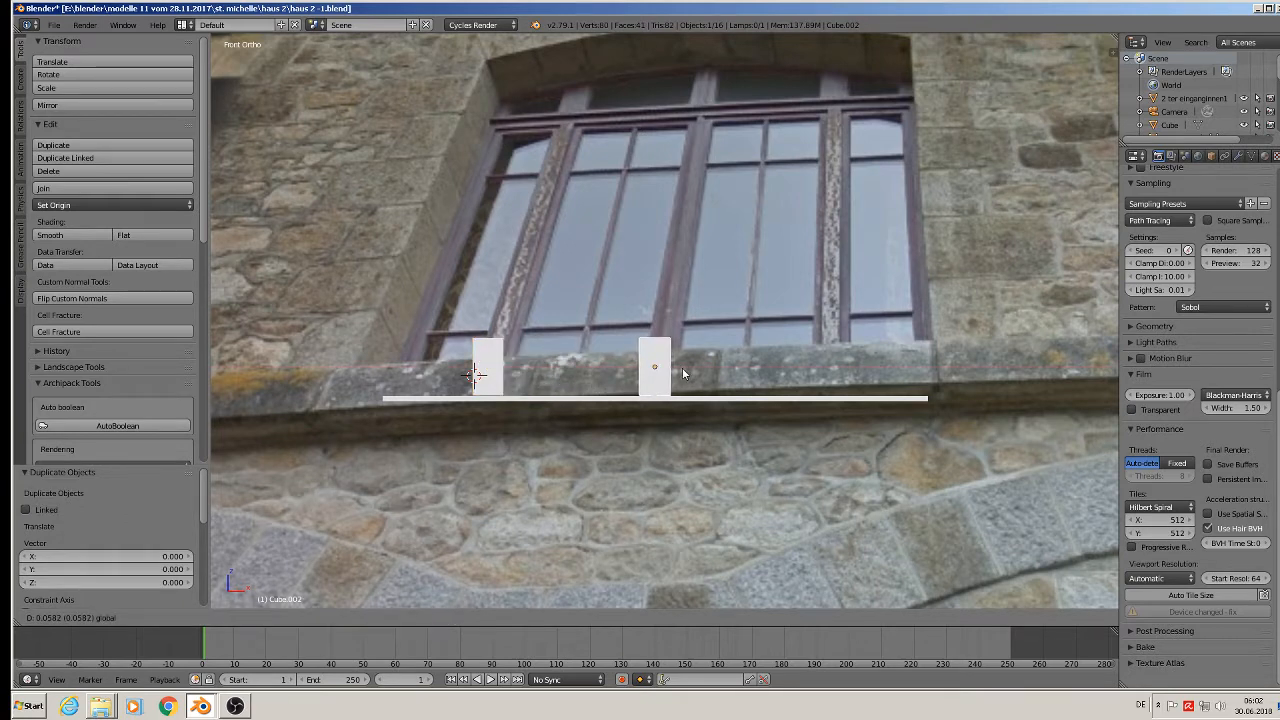
pyautogui.click(683, 373)
pyautogui.press('s')
pyautogui.press('x')
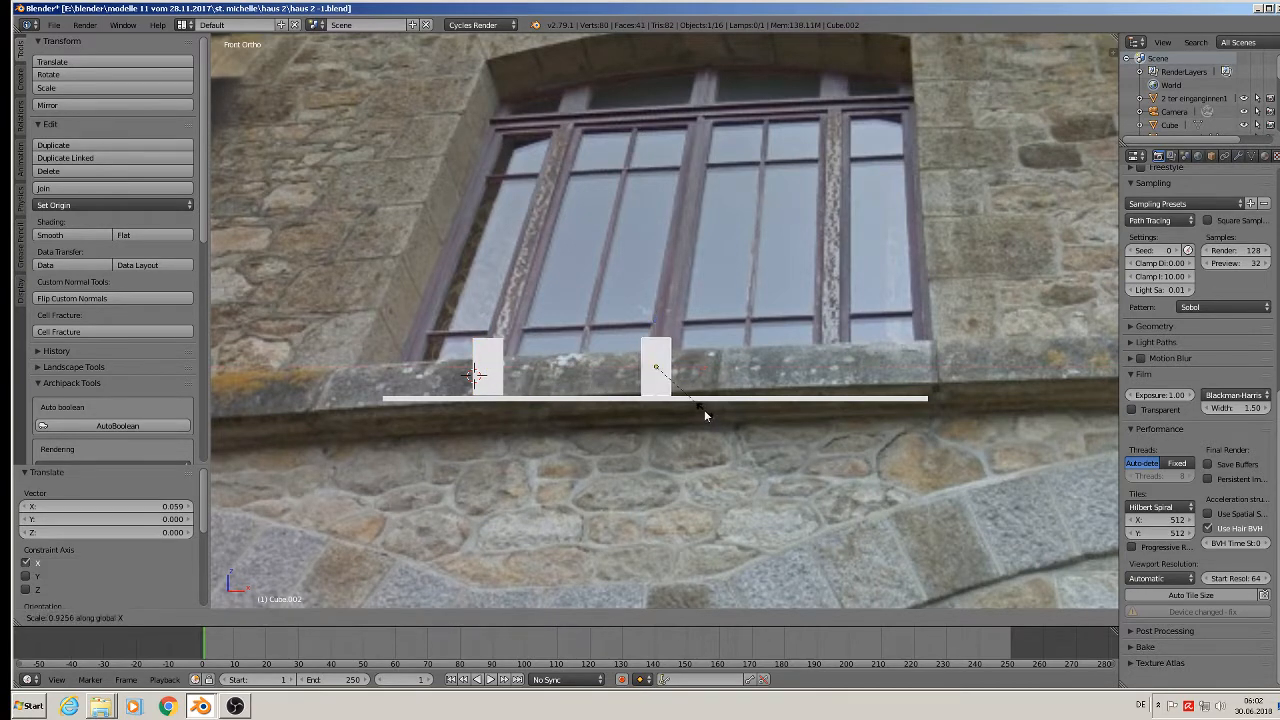
pyautogui.click(702, 408)
# Duplicate the original left block and place the copy about 0.124 along X near the bar's right end.
pyautogui.rightClick(476, 372)
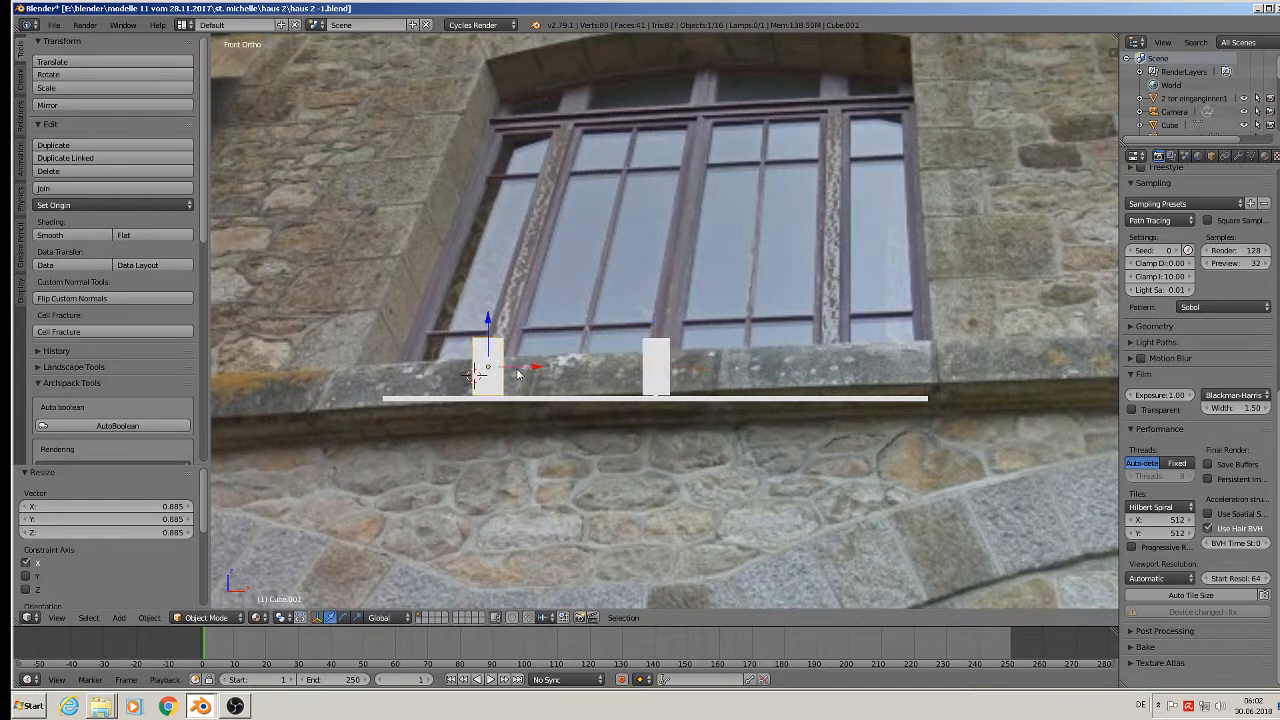
pyautogui.hotkey('shift', 'd')
pyautogui.press('x')
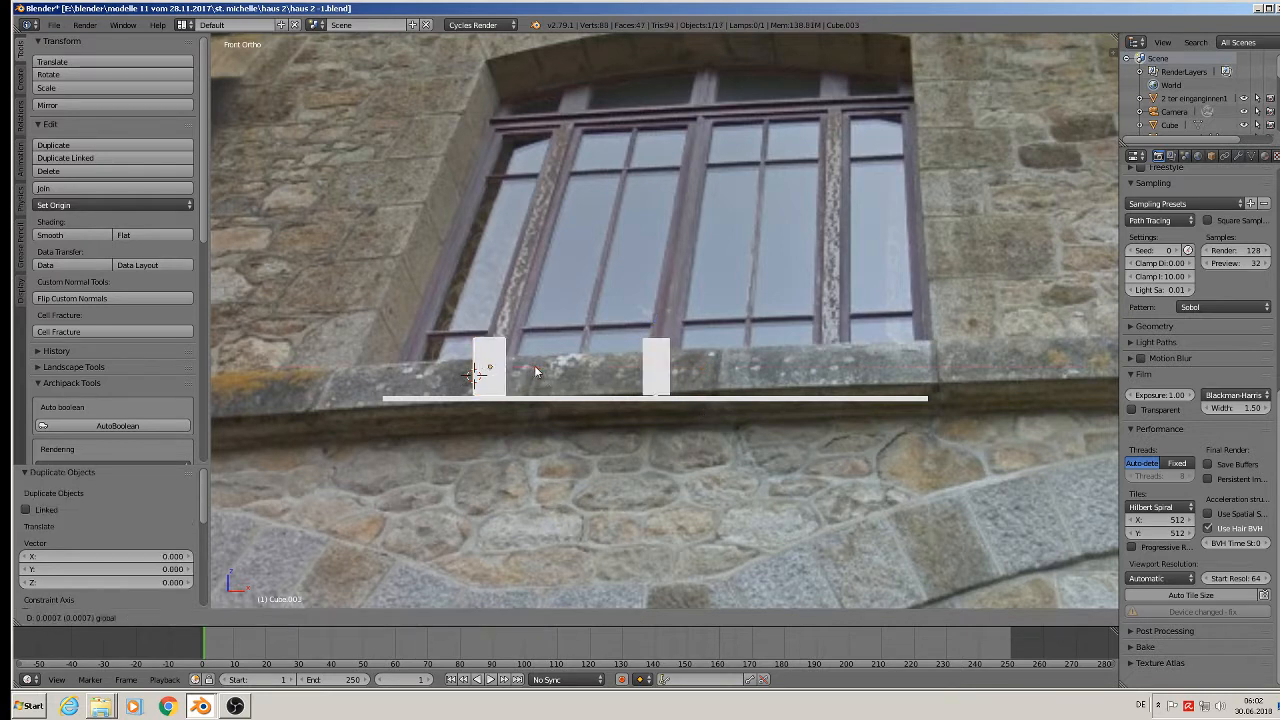
pyautogui.click(886, 379)
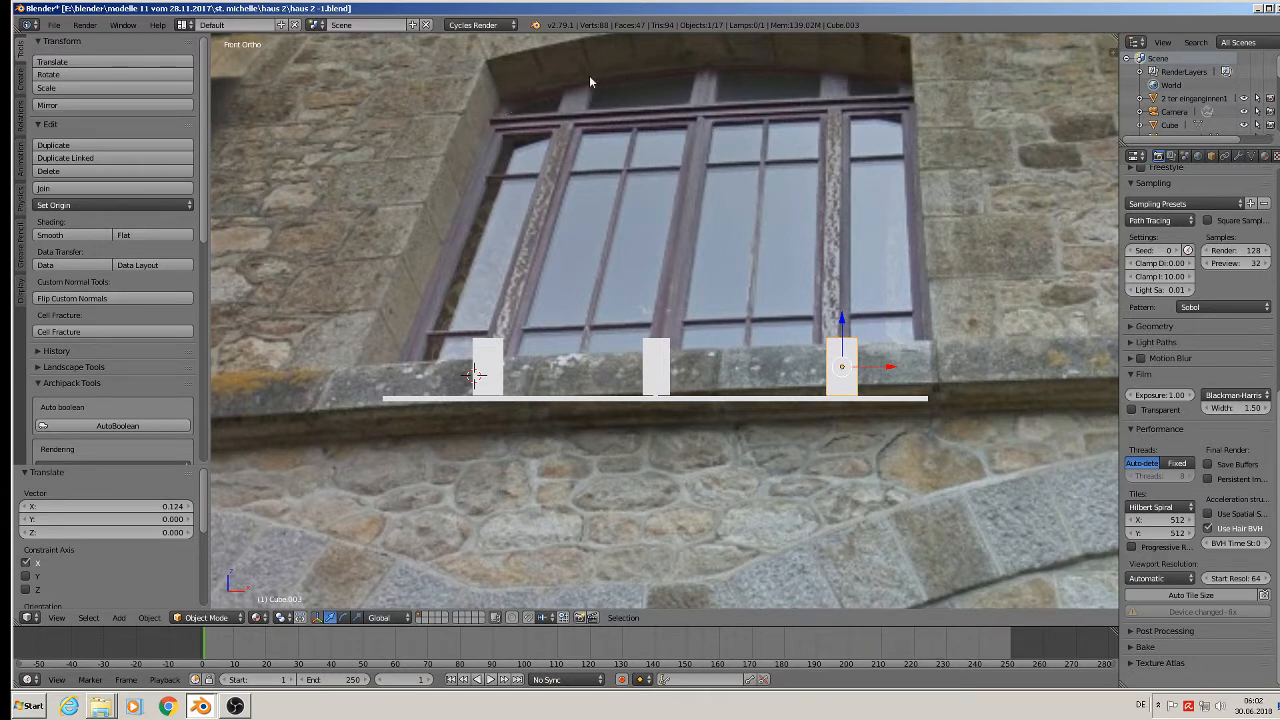
# Place the 3D cursor at the upper left corner of the arched window, add a Bezier curve there and rotate it 90° about X.
pyautogui.keyDown('shift'); pyautogui.moveTo(901, 100); pyautogui.dragTo(583, 181, button='middle'); pyautogui.keyUp('shift')
pyautogui.press('a')
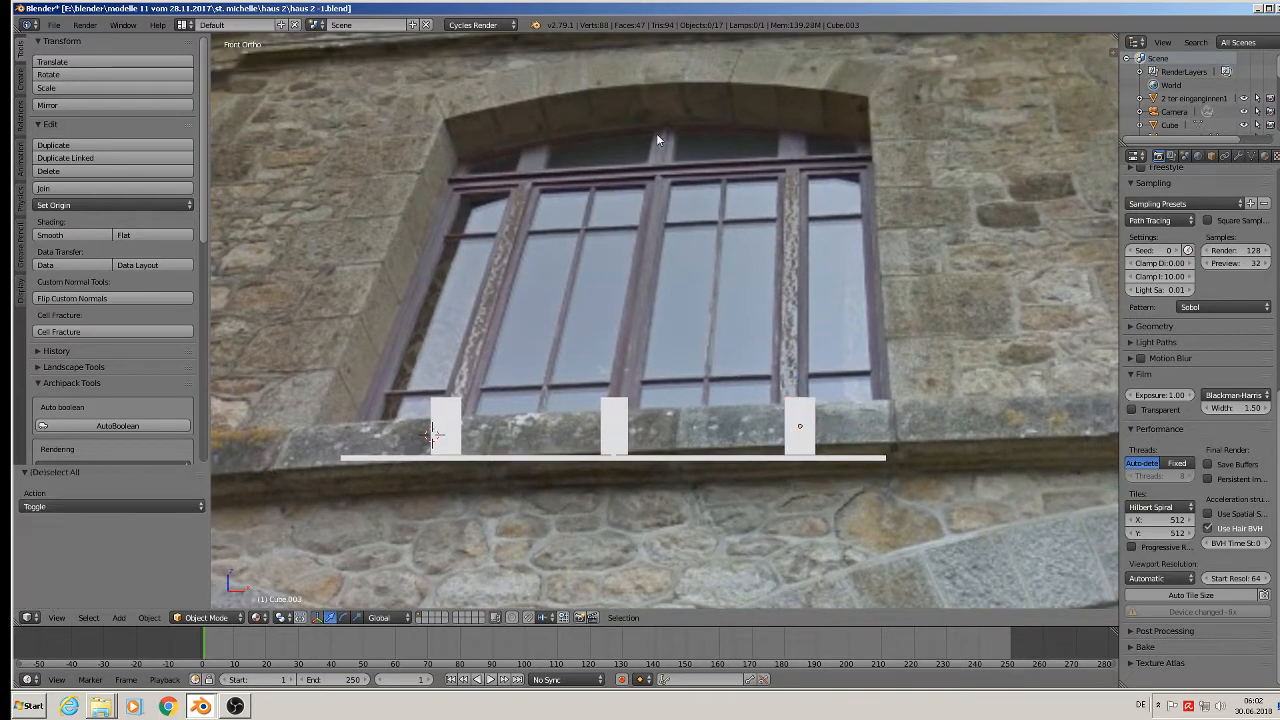
pyautogui.click(454, 161)
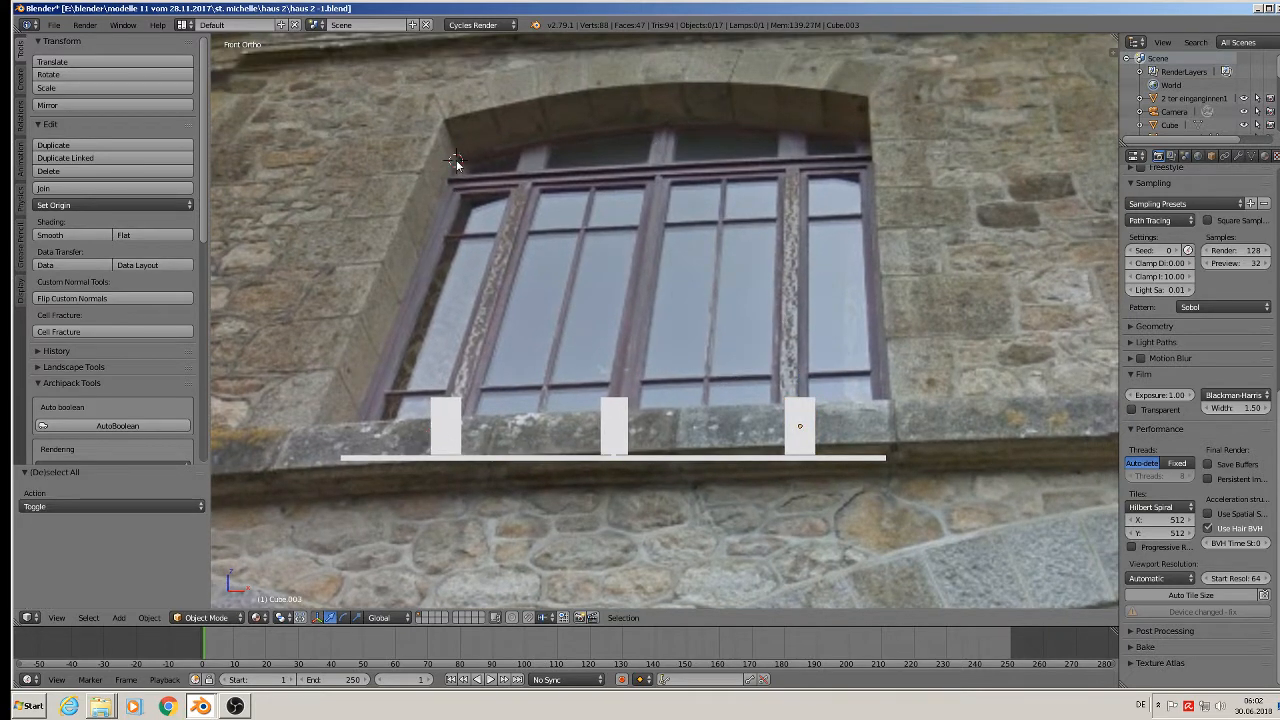
pyautogui.click(119, 617)
pyautogui.moveTo(137, 590)
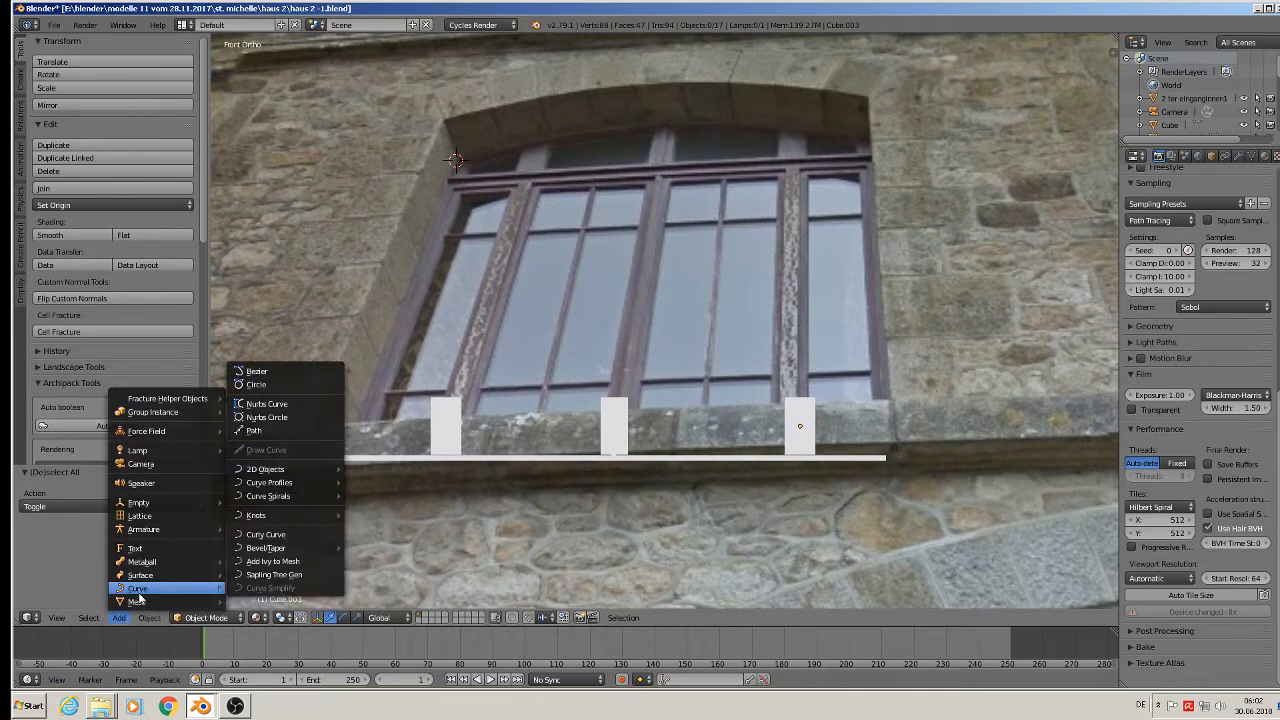
pyautogui.click(280, 372)
pyautogui.write('r')
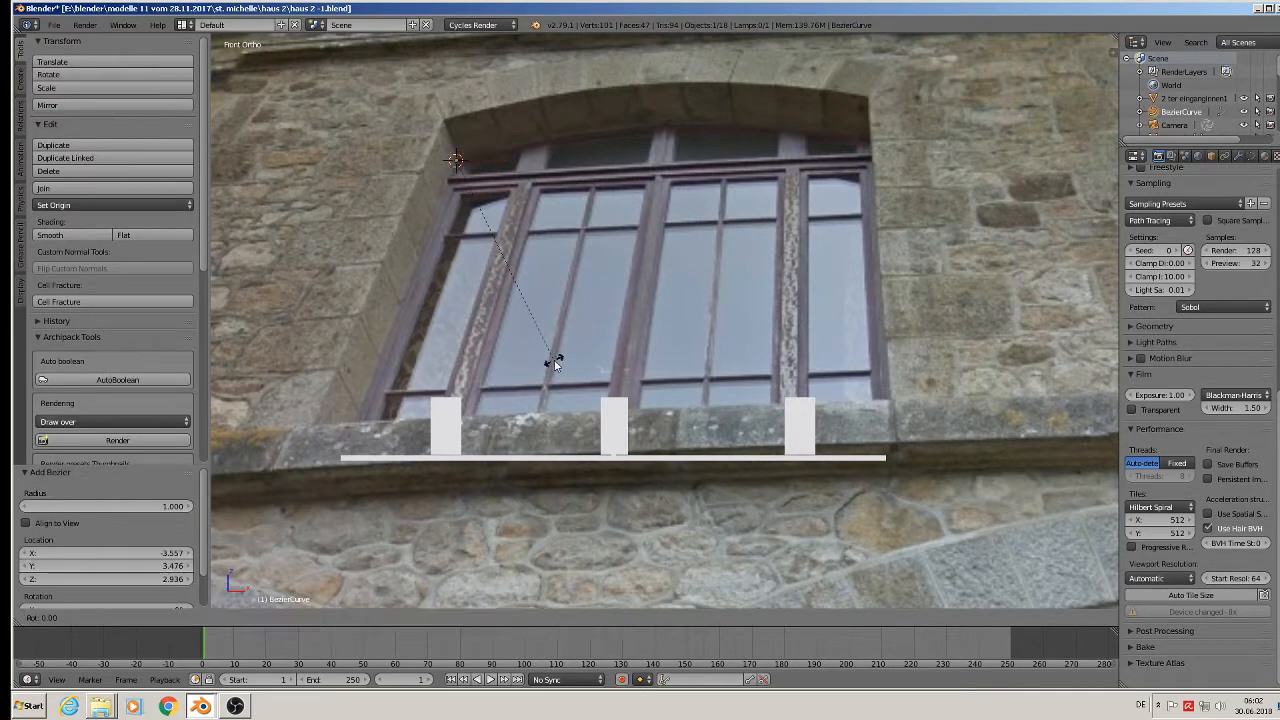
pyautogui.write('x90')
pyautogui.press('Return')
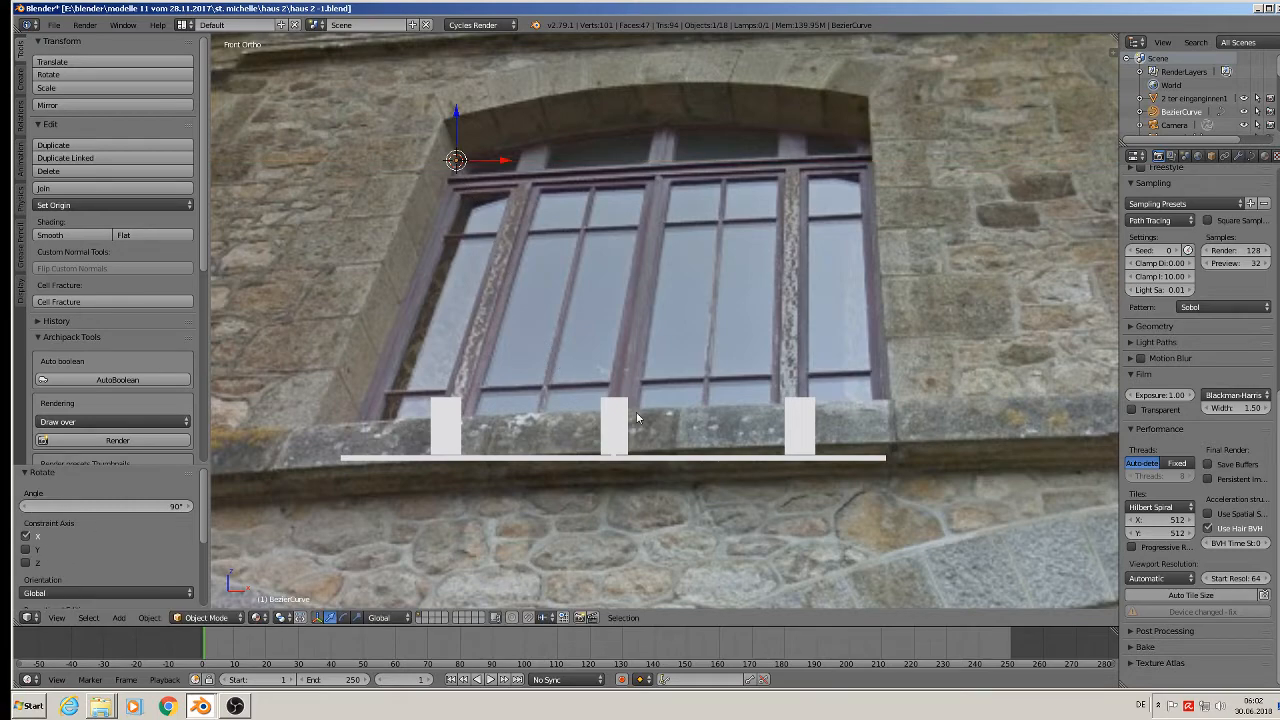
# Scale the curve uniformly by about 0.038 and move it about 0.038 along X so it starts at the window's upper left corner.
pyautogui.scroll(-4, 795, 417)
pyautogui.scroll(-1, 732, 388)
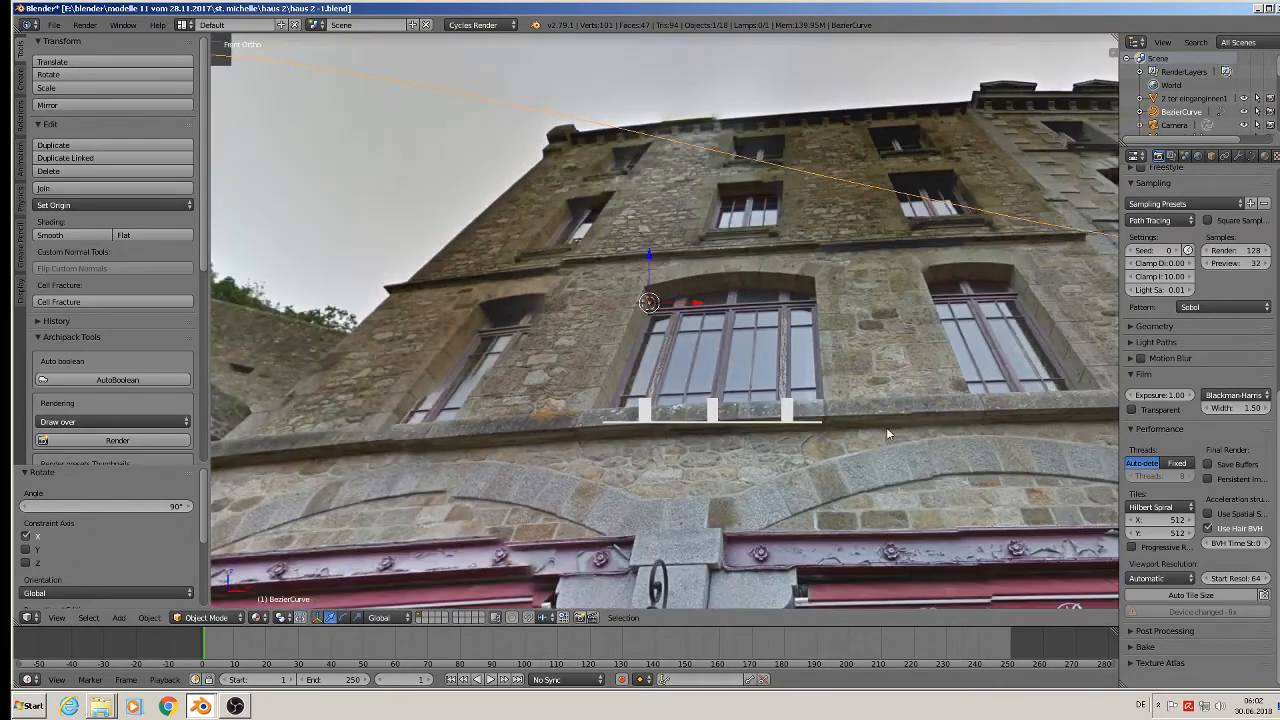
pyautogui.press('s')
pyautogui.click(670, 326)
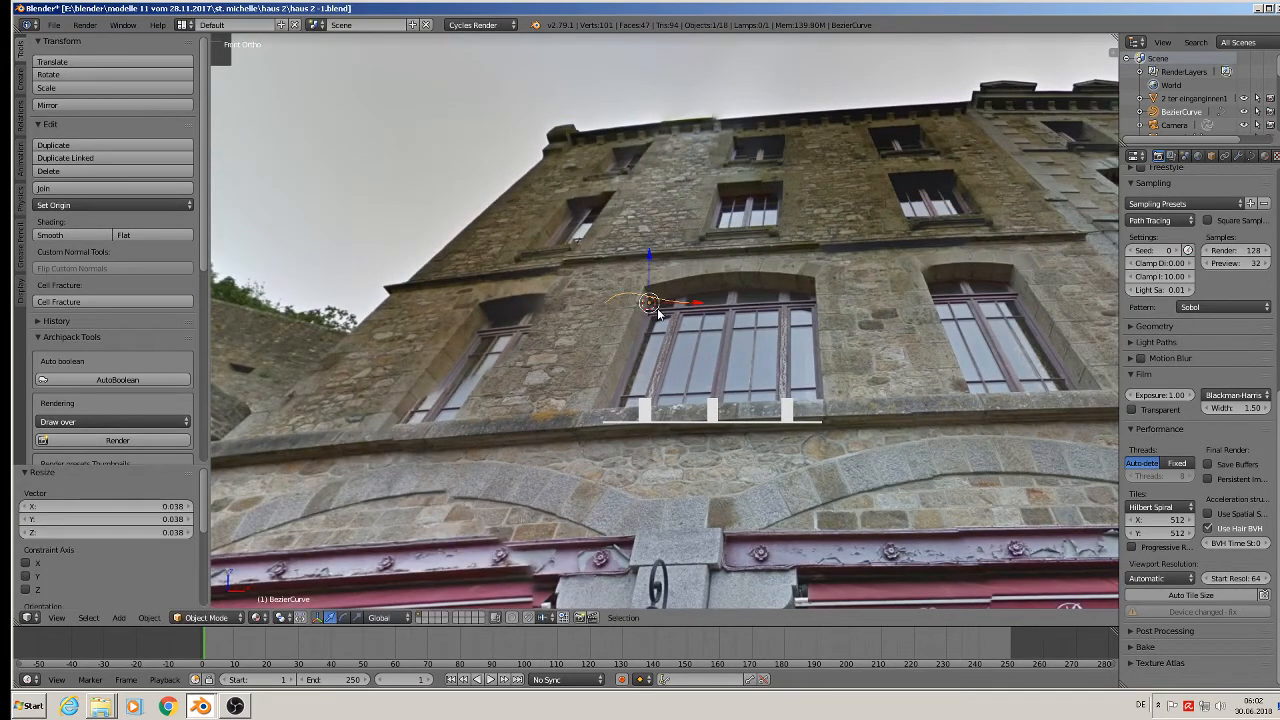
pyautogui.scroll(5, 688, 321)
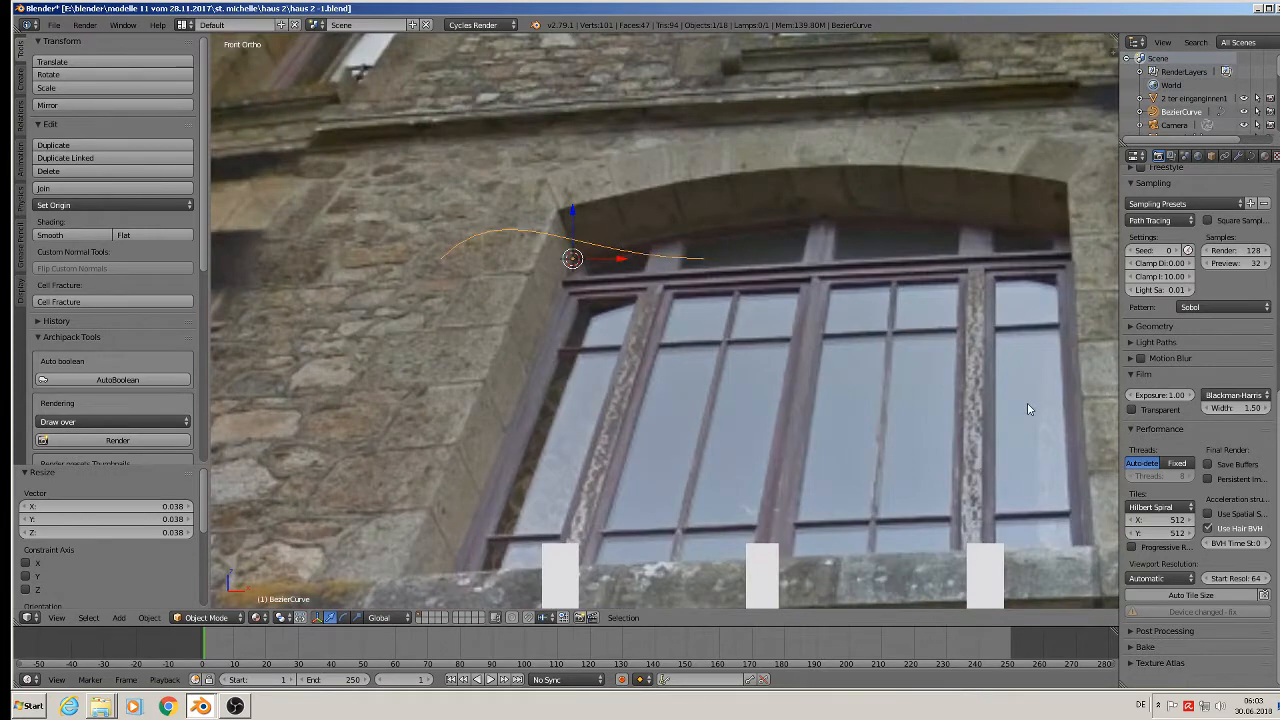
pyautogui.scroll(-2, 1028, 409)
pyautogui.press('n')
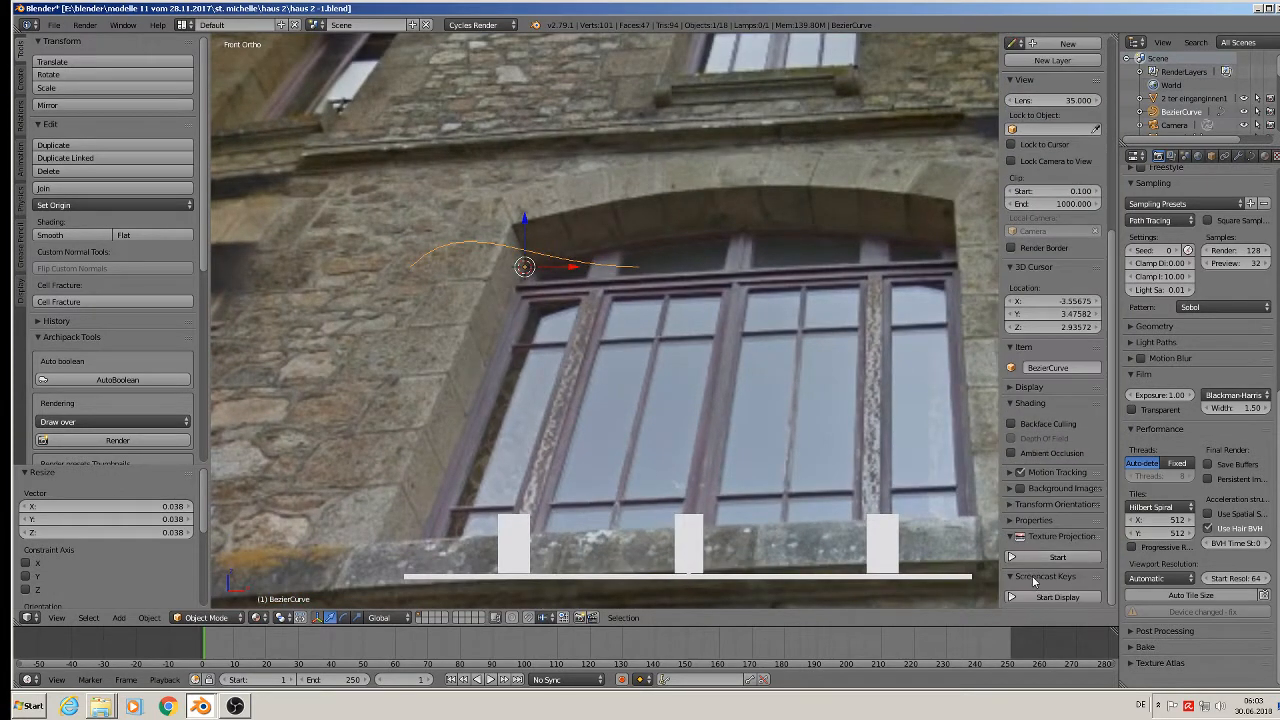
pyautogui.press('n')
pyautogui.scroll(1, 703, 289)
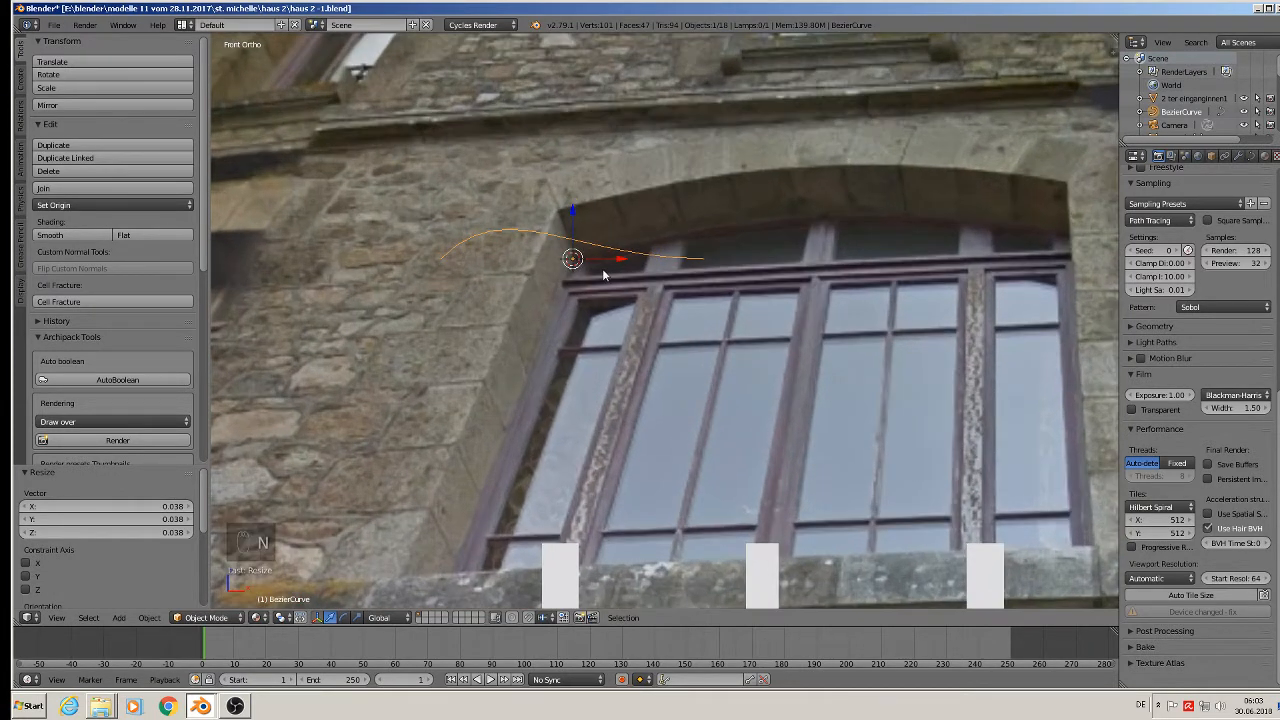
pyautogui.press('g')
pyautogui.click(735, 278)
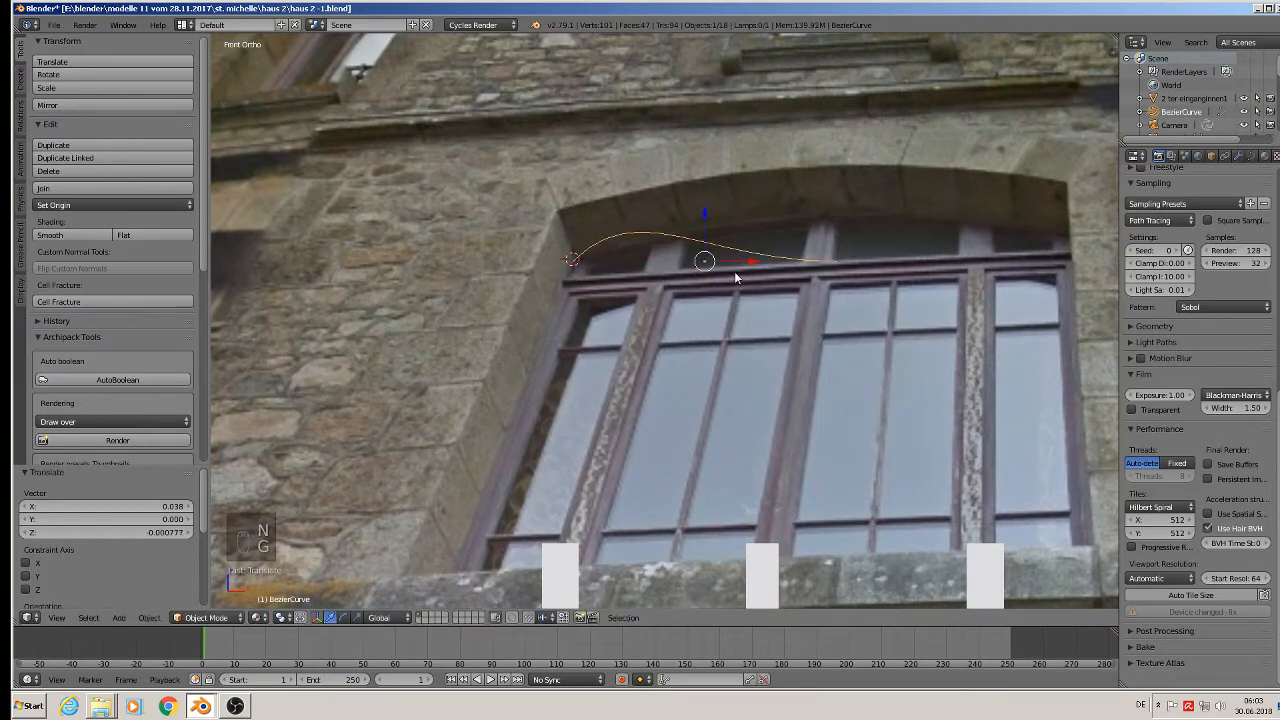
# In Edit Mode, move the curve's right end point about 0.068 along X to the window's upper right corner.
pyautogui.keyDown('shift'); pyautogui.moveTo(765, 322); pyautogui.dragTo(604, 304, button='middle'); pyautogui.keyUp('shift')
pyautogui.scroll(-1, 606, 304)
pyautogui.press('Tab')
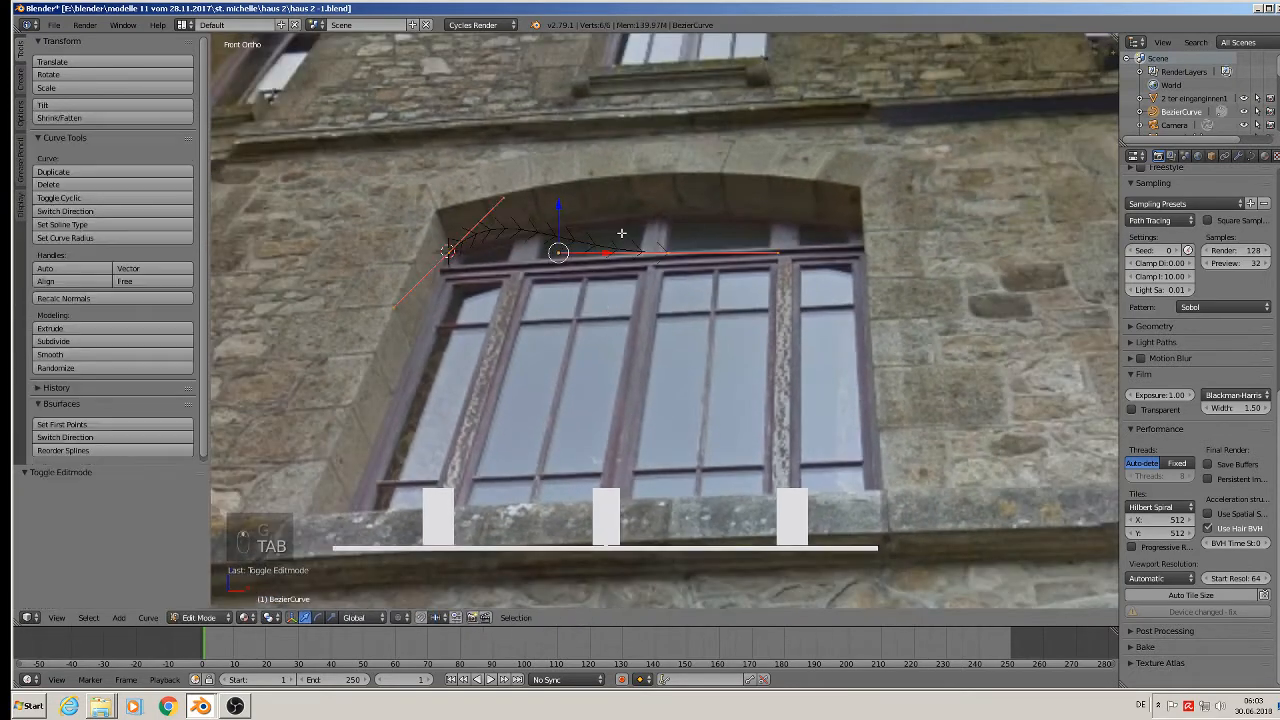
pyautogui.rightClick(668, 253)
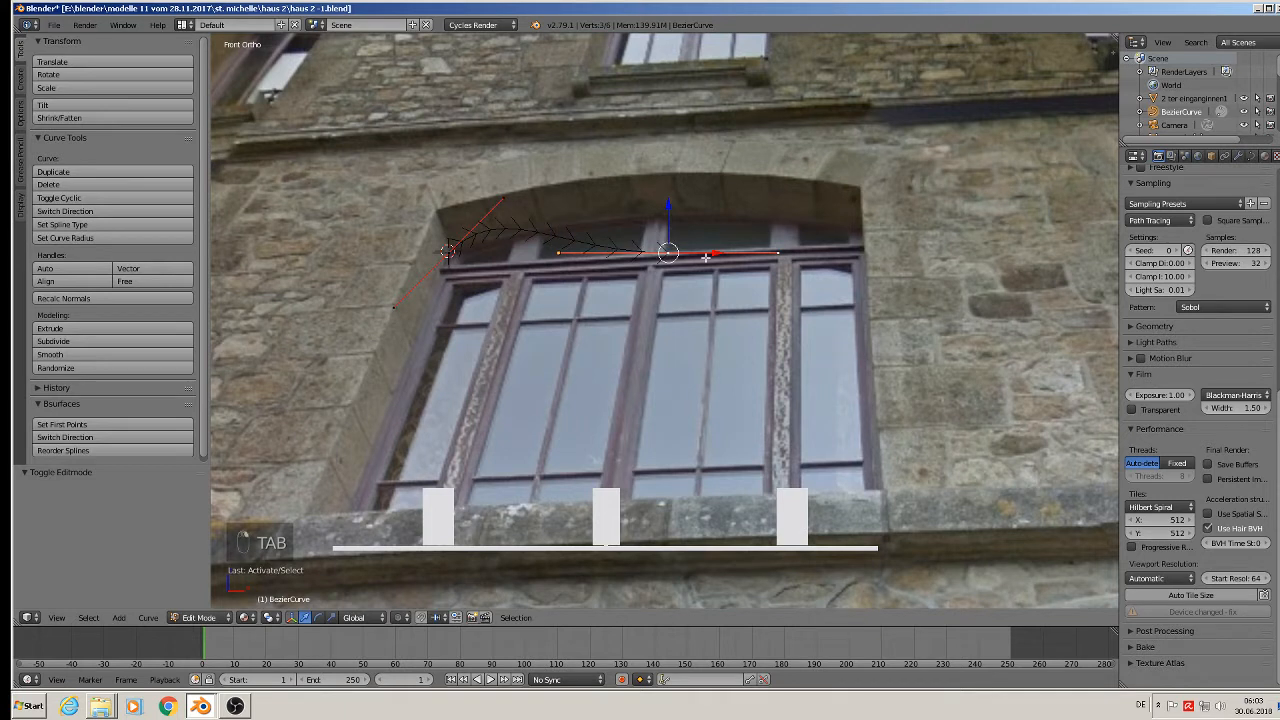
pyautogui.press('g')
pyautogui.press('x')
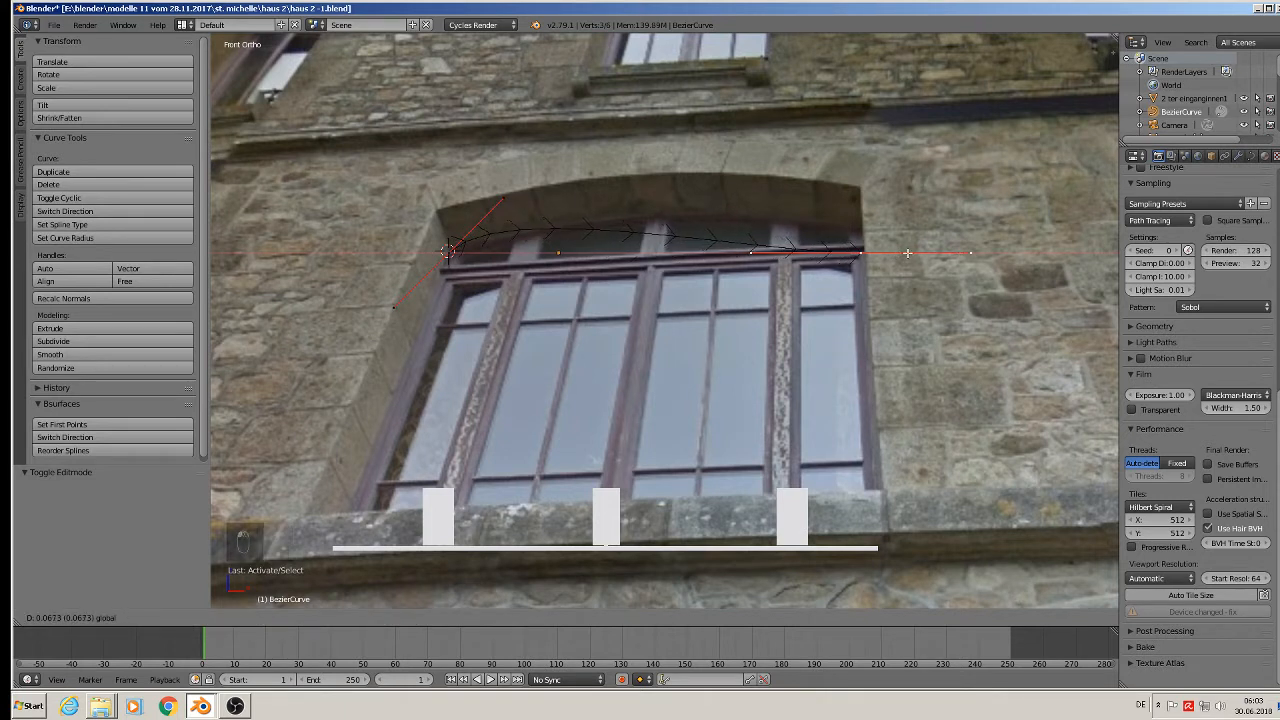
pyautogui.moveTo(907, 253); pyautogui.dragTo(910, 253)
# Shape the curve into an arch by moving its right inner handle -0.012 X, 0.025 Z and its left one 0.020 X, 0.007 Z.
pyautogui.rightClick(751, 251)
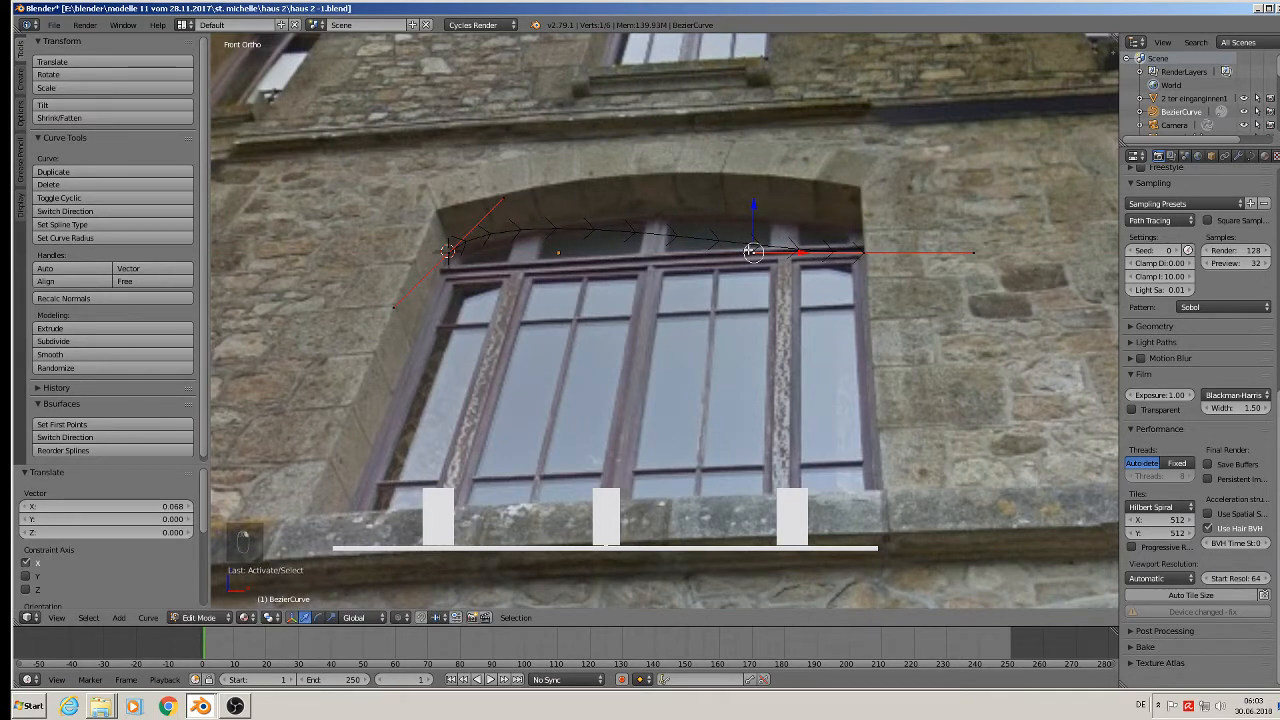
pyautogui.press('g')
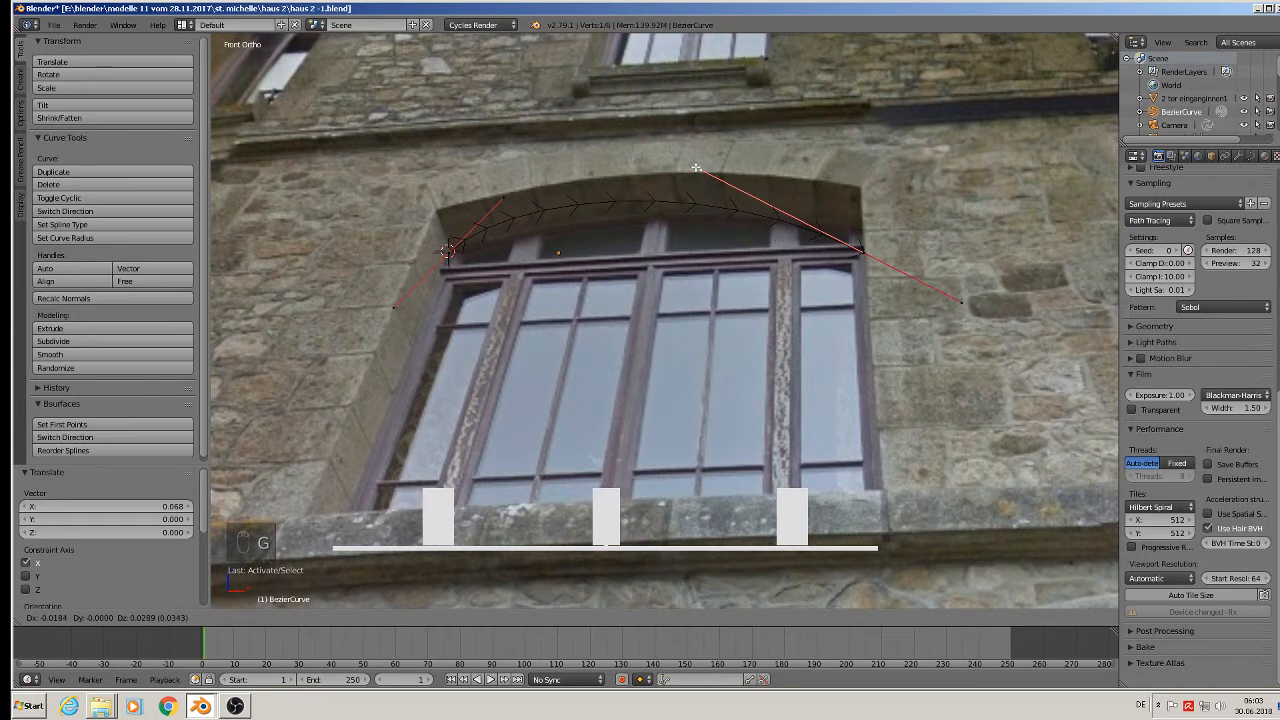
pyautogui.click(716, 179)
pyautogui.rightClick(514, 195)
pyautogui.press('g')
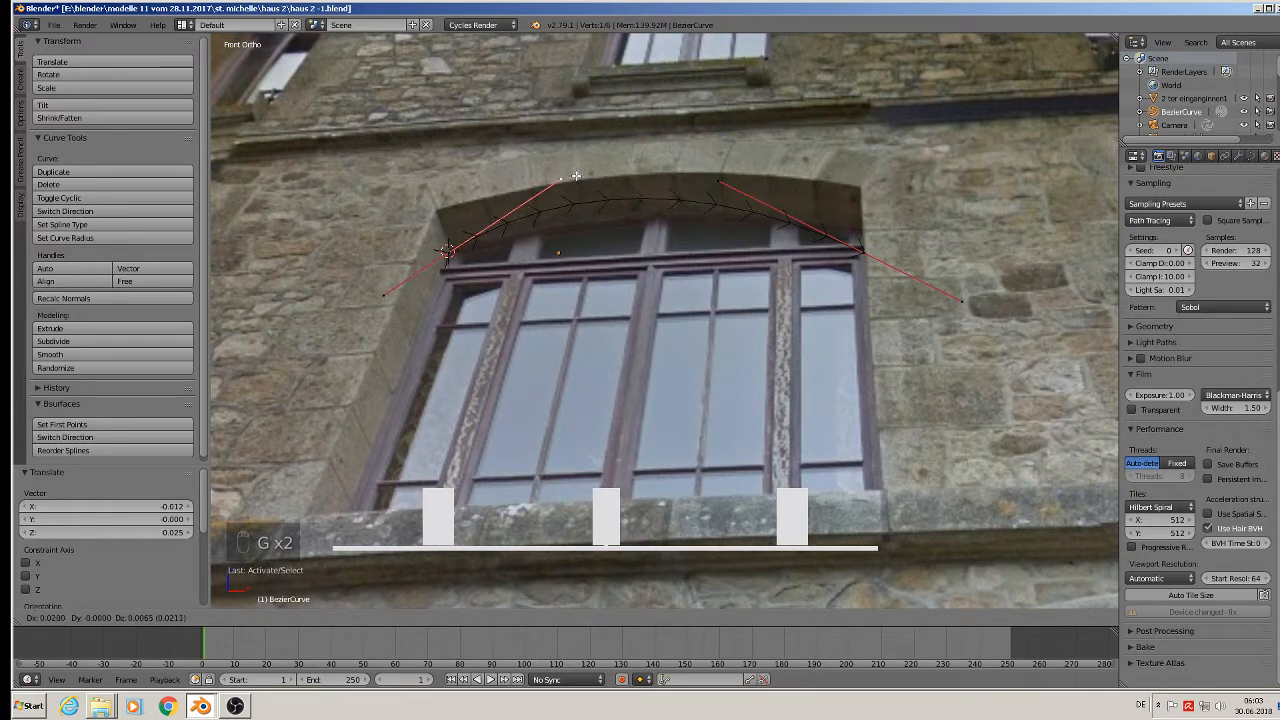
pyautogui.click(576, 176)
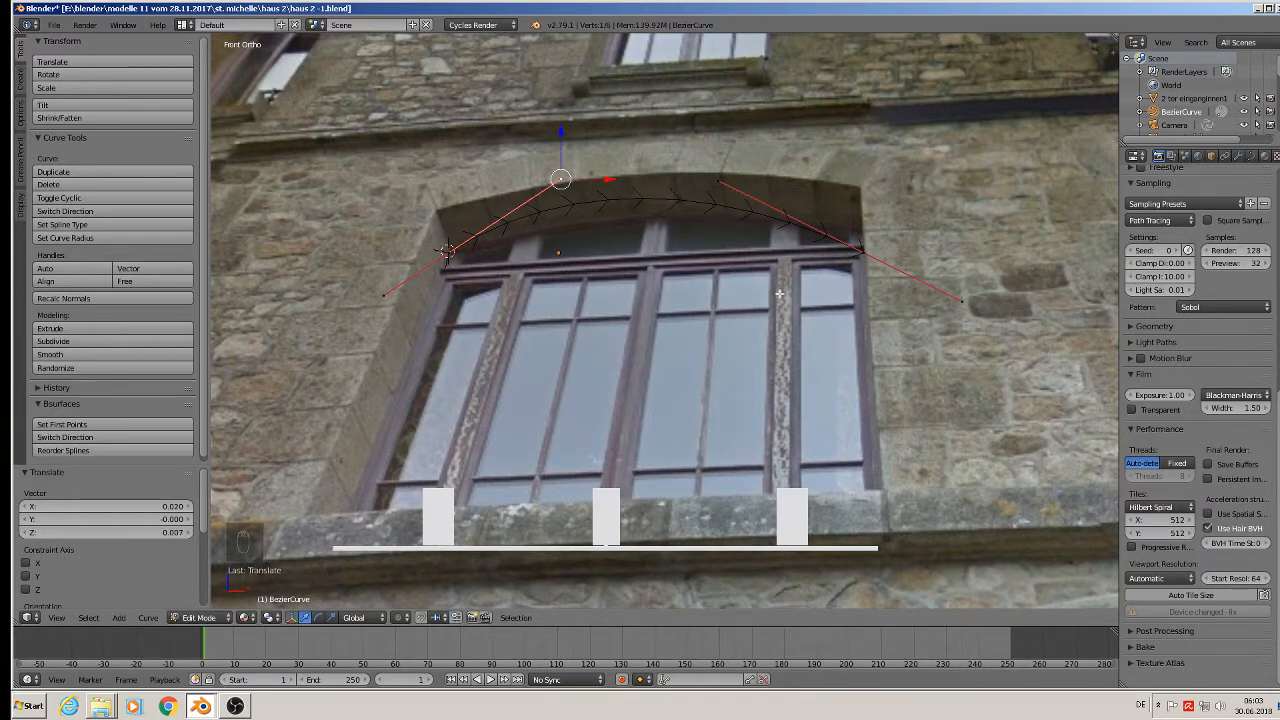
# Return to Object Mode and lower the arched curve about 0.063 along Z towards the blocks.
pyautogui.press('Tab')
pyautogui.scroll(-2, 779, 298)
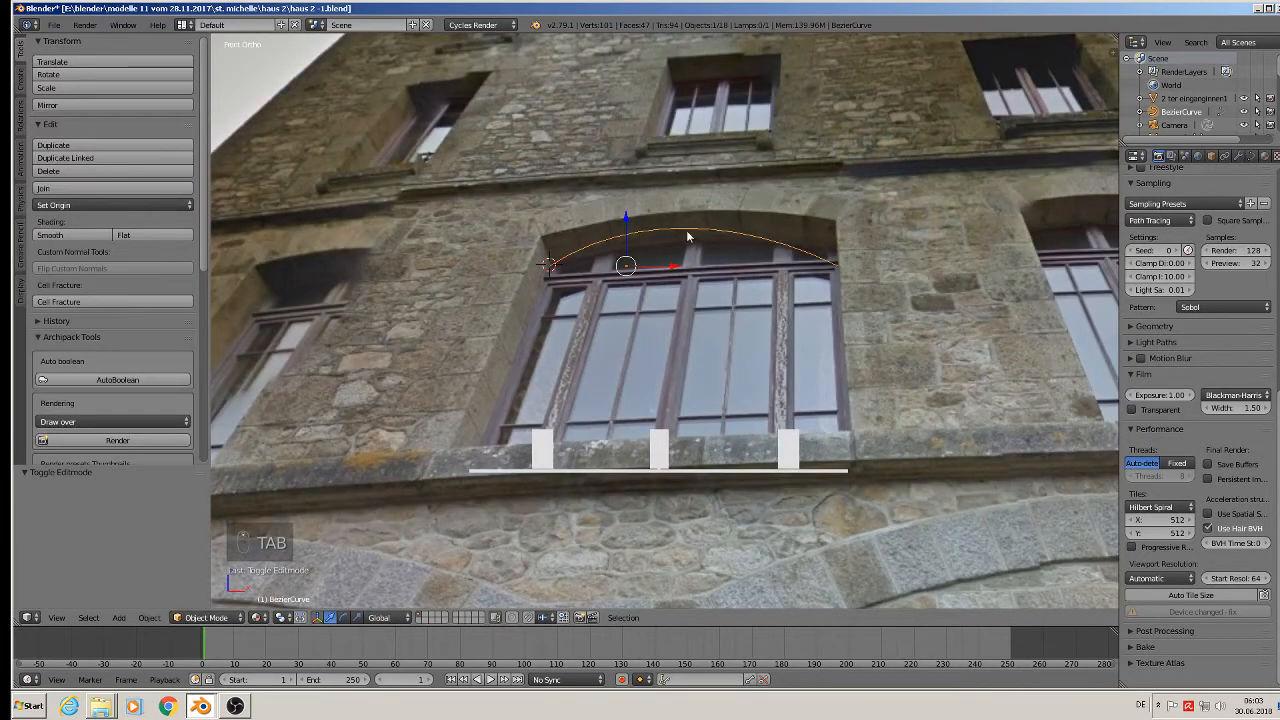
pyautogui.moveTo(624, 212); pyautogui.dragTo(619, 341)
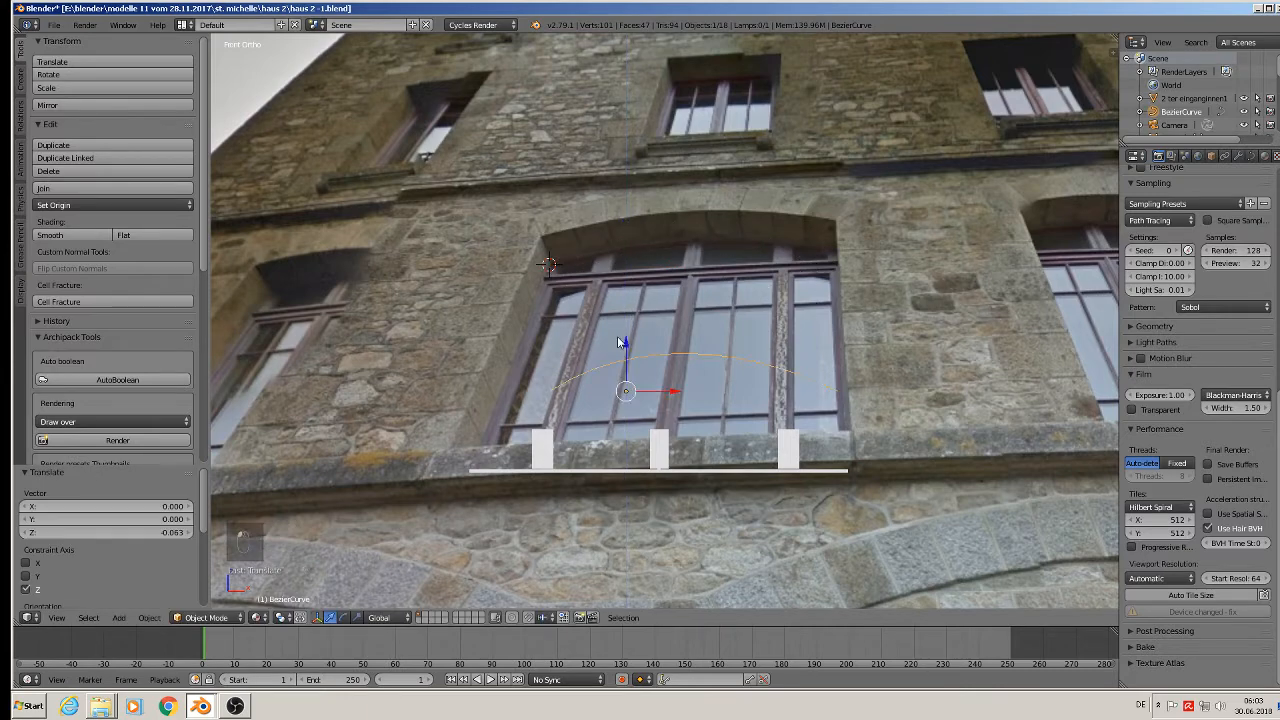
# Move the curve about -1.003 along X into the empty area beside the reference images and shift it another -0.008.
pyautogui.scroll(-8, 617, 341)
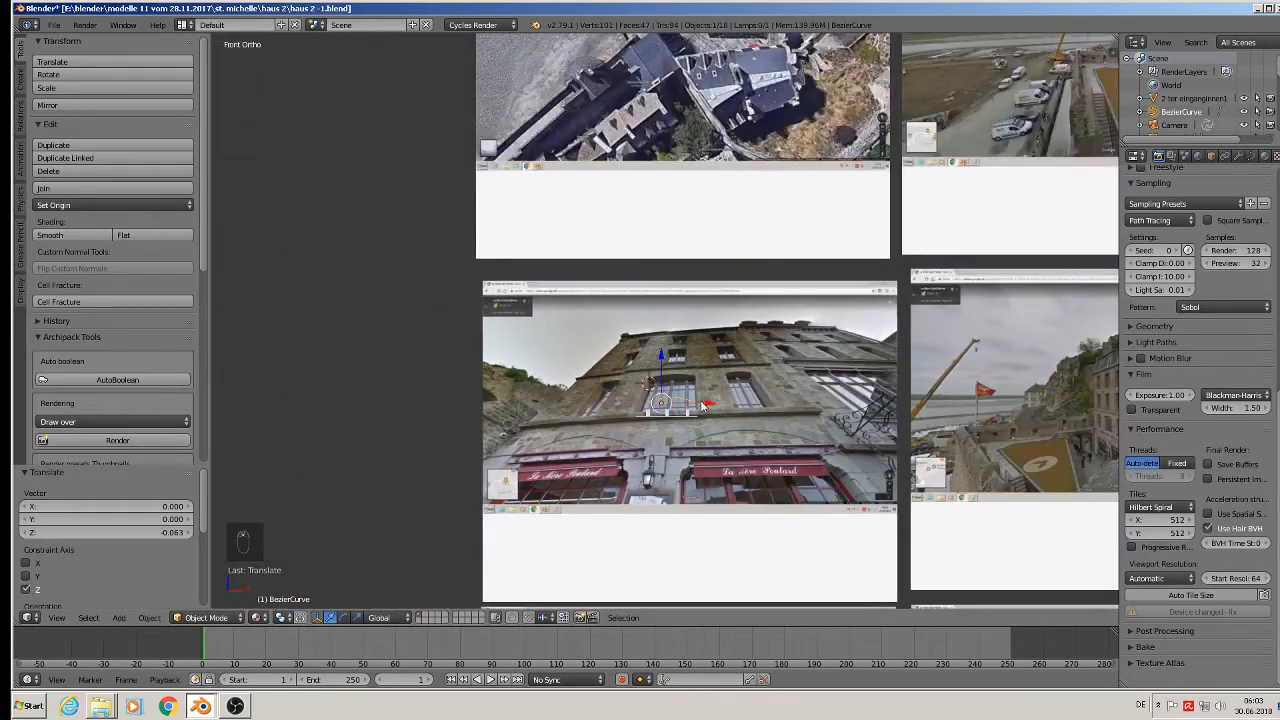
pyautogui.moveTo(701, 406); pyautogui.dragTo(374, 374)
pyautogui.scroll(5, 373, 375)
pyautogui.keyDown('shift'); pyautogui.moveTo(373, 375); pyautogui.dragTo(624, 380, button='middle'); pyautogui.keyUp('shift')
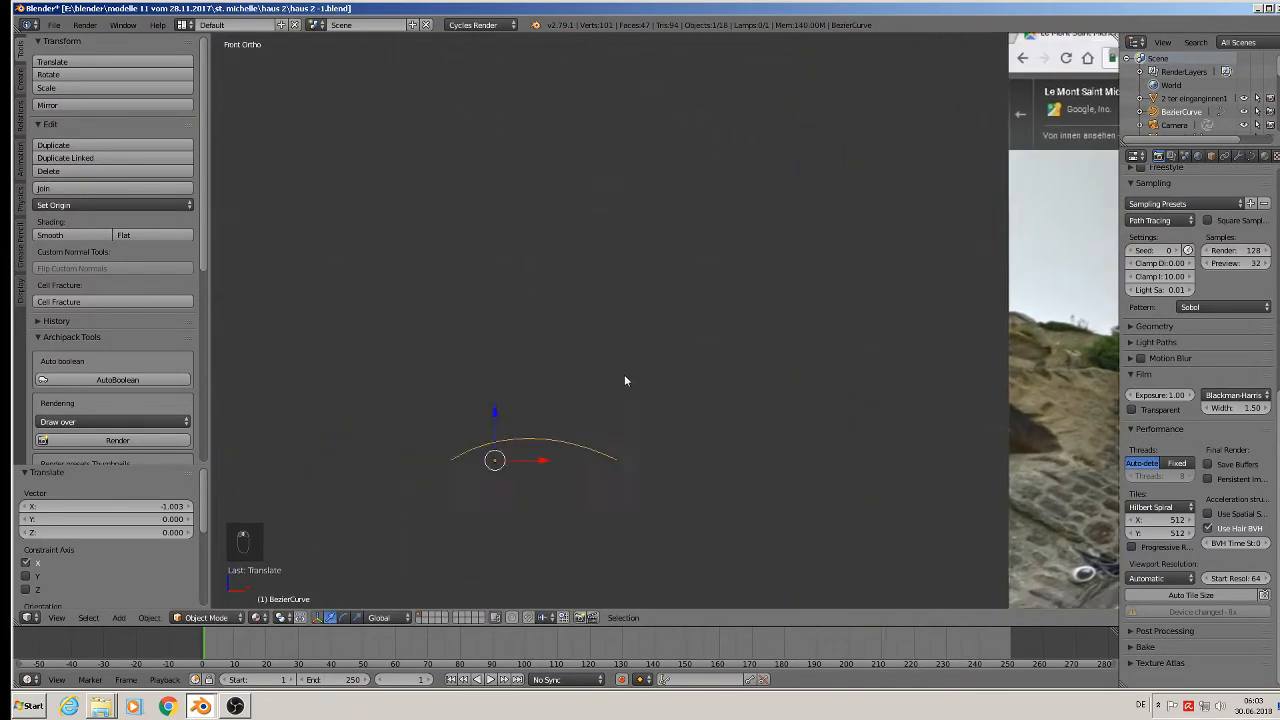
pyautogui.scroll(3, 624, 380)
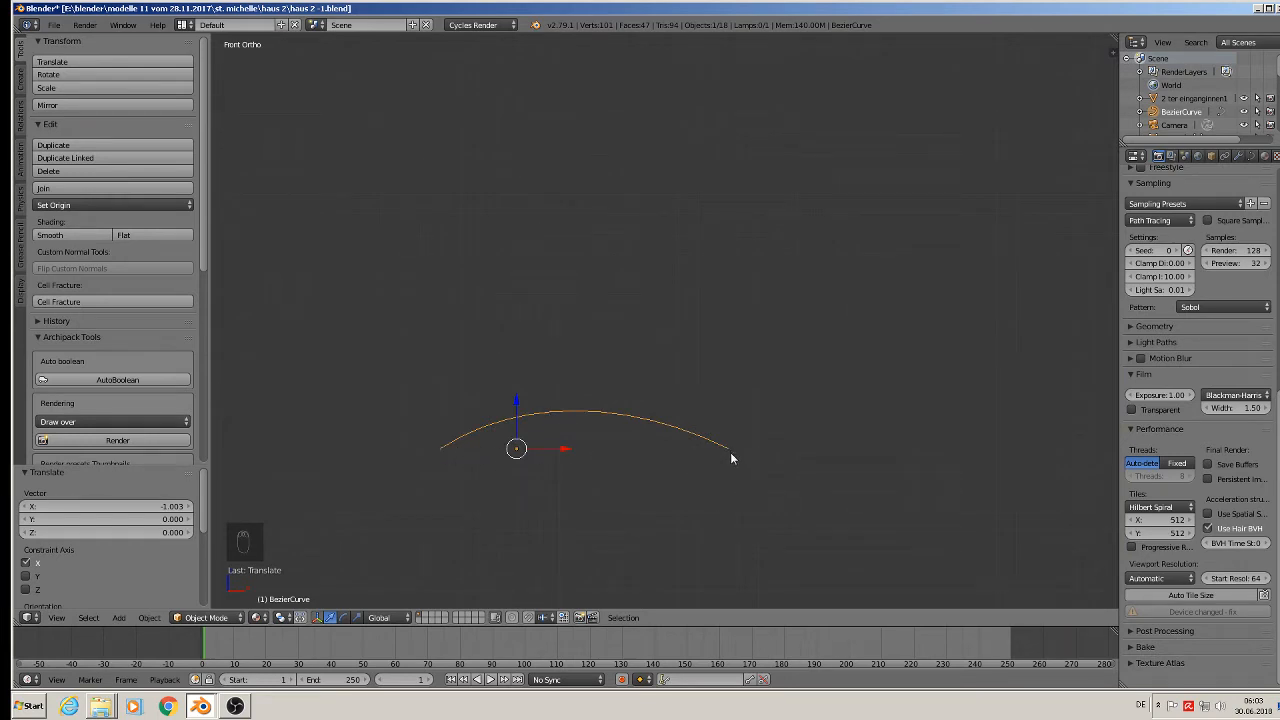
pyautogui.moveTo(558, 448); pyautogui.dragTo(539, 446)
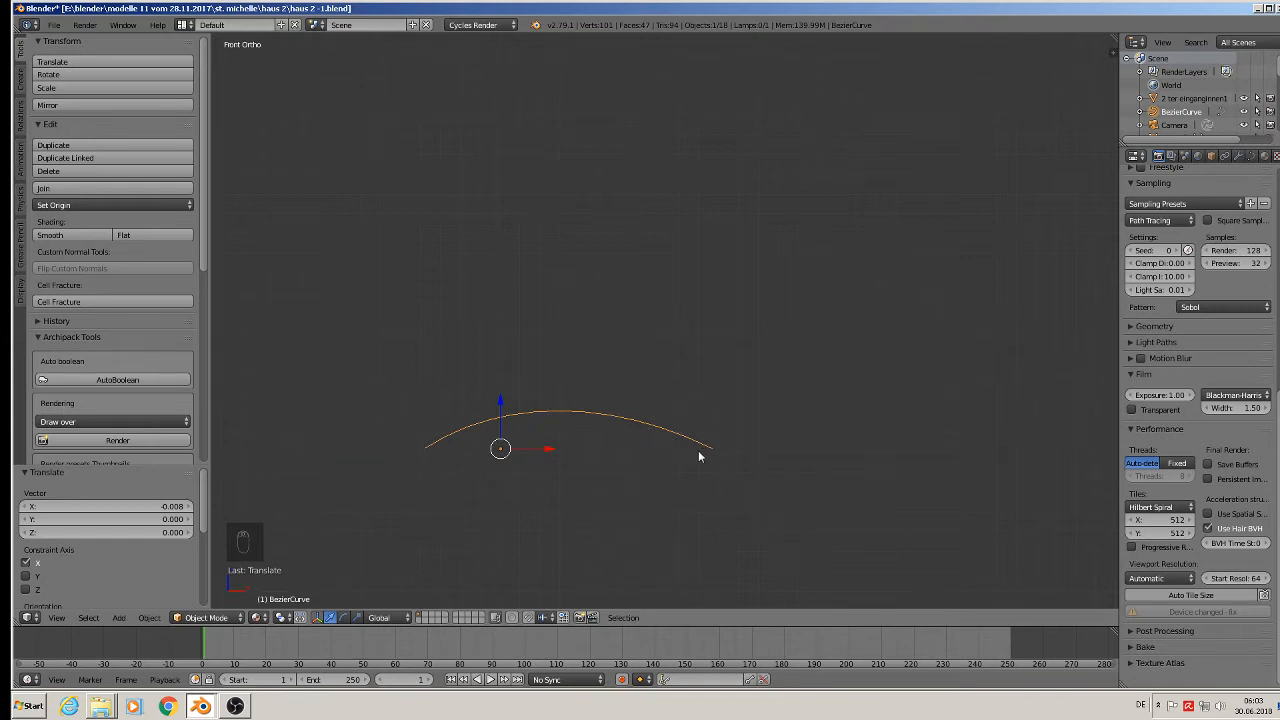
# Bring the curve back over the window with a move of about 1.017 along X.
pyautogui.scroll(-9, 721, 467)
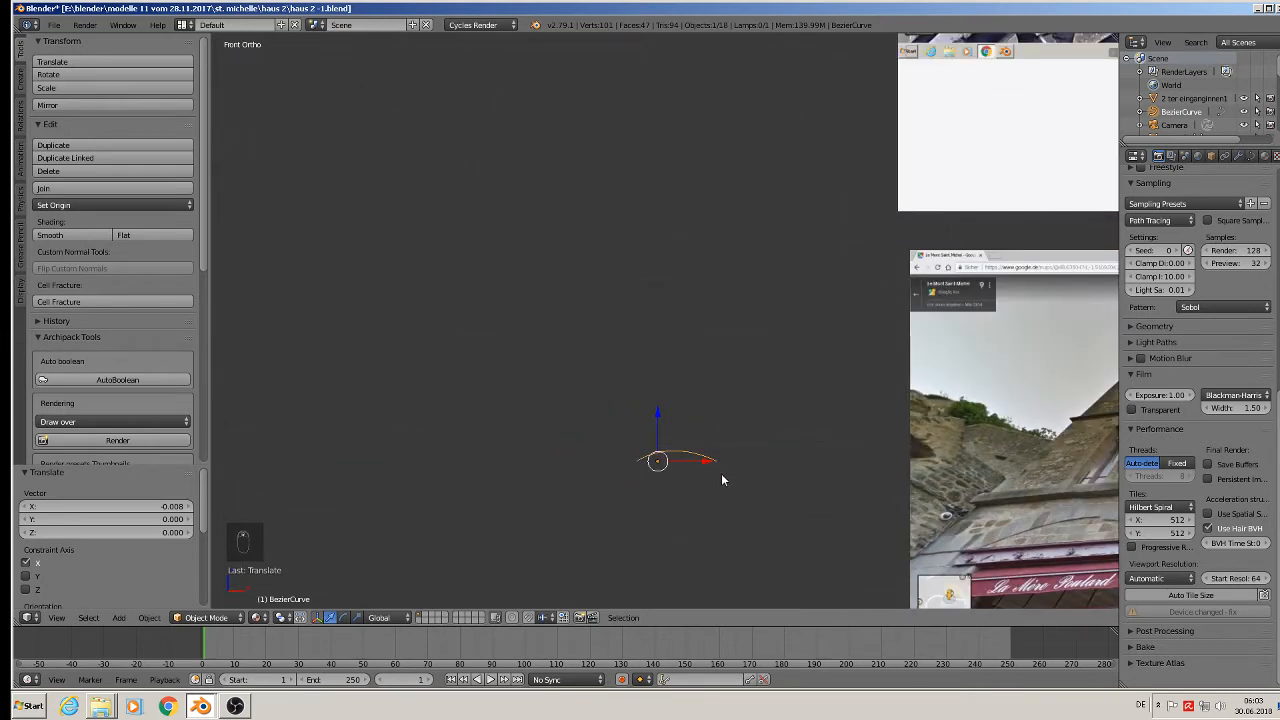
pyautogui.keyDown('shift'); pyautogui.moveTo(805, 506); pyautogui.dragTo(540, 457, button='middle'); pyautogui.keyUp('shift')
pyautogui.scroll(-3, 539, 457)
pyautogui.press('g')
pyautogui.press('x')
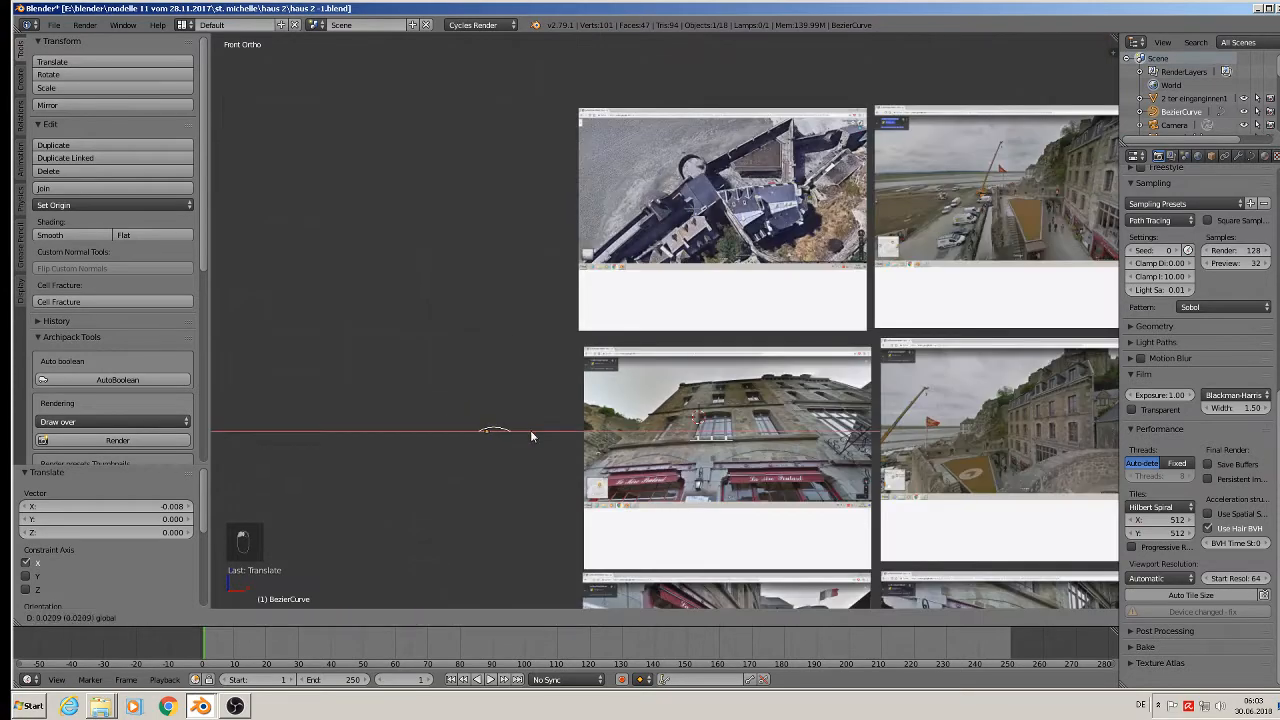
pyautogui.click(748, 445)
pyautogui.scroll(12, 746, 442)
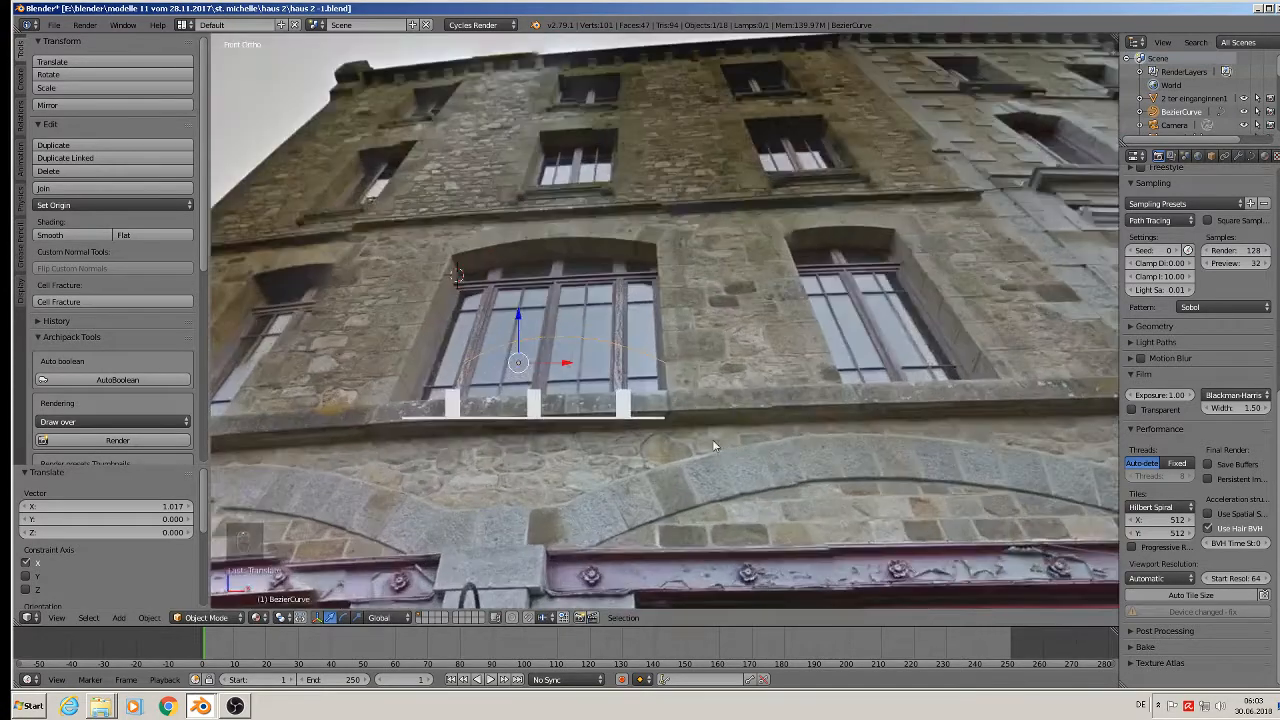
# Scale the arched curve by 1.390 and align it over the bar with moves of -0.020 and -0.013 along X.
pyautogui.press('g')
pyautogui.press('x')
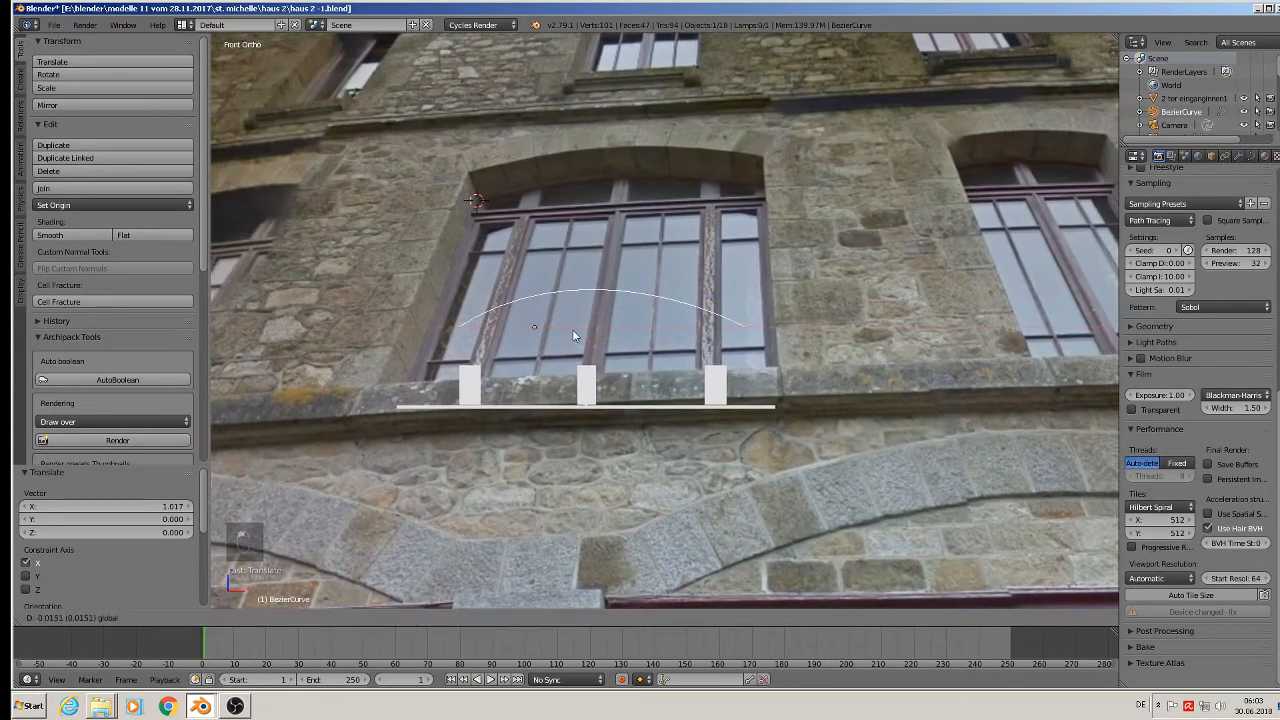
pyautogui.click(564, 337)
pyautogui.press('s')
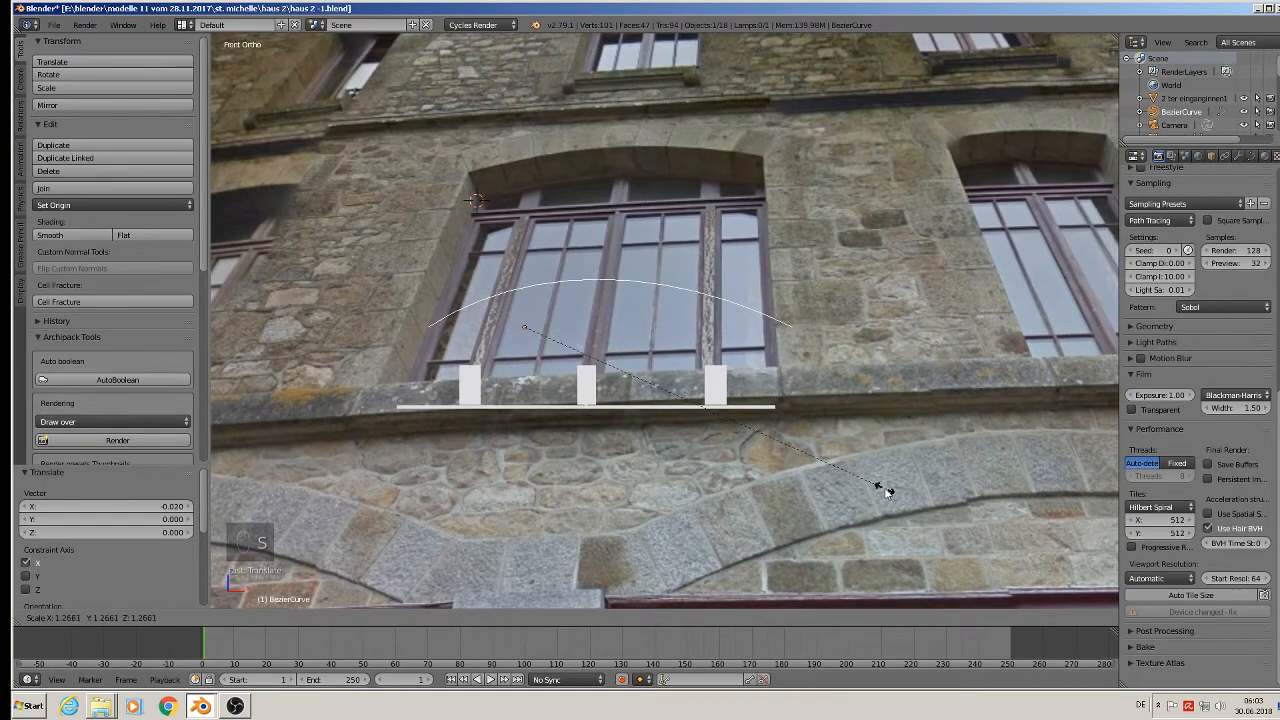
pyautogui.click(914, 503)
pyautogui.press('g')
pyautogui.press('x')
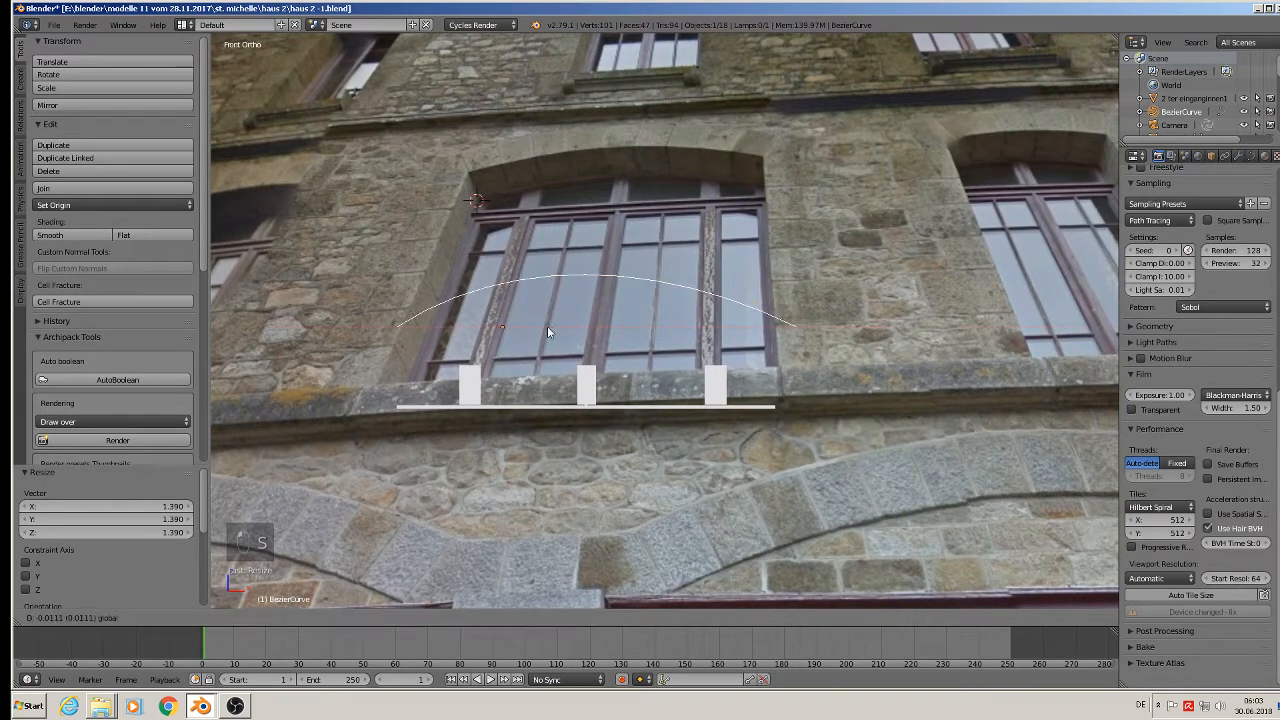
pyautogui.click(539, 326)
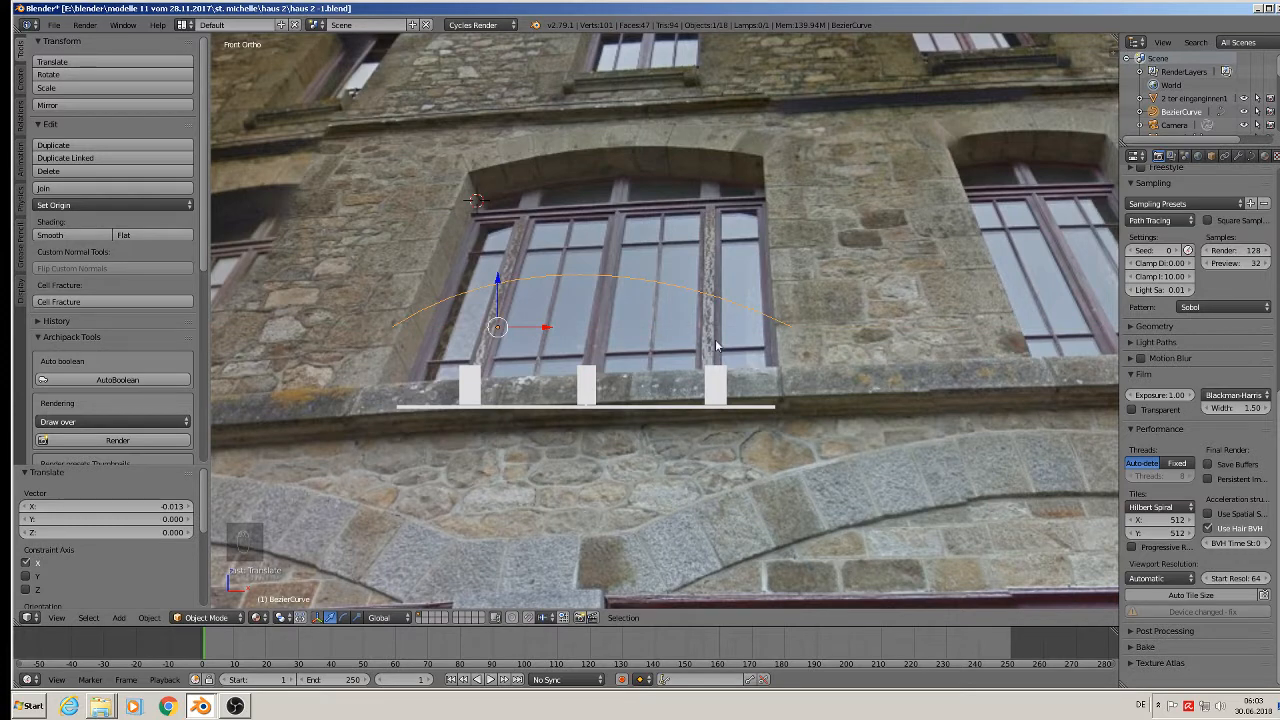
# Flatten the arched curve by scaling it to about 0.80 along Z.
pyautogui.press('s')
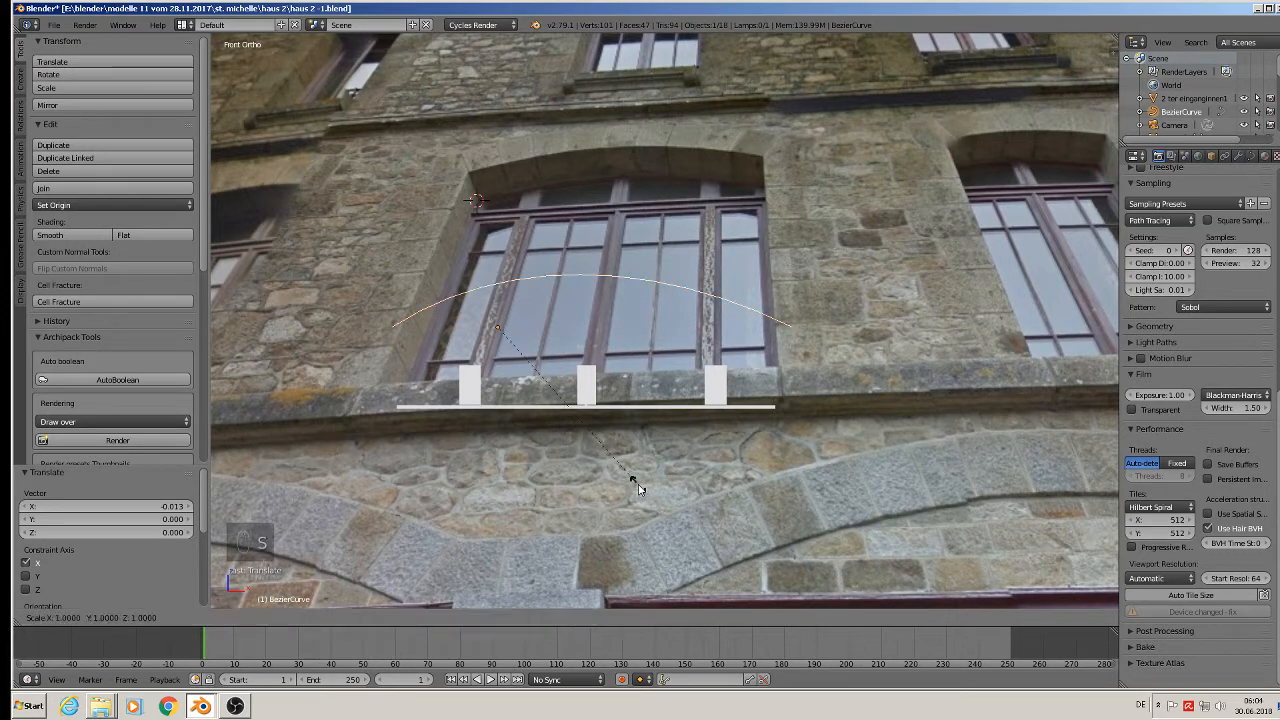
pyautogui.press('z')
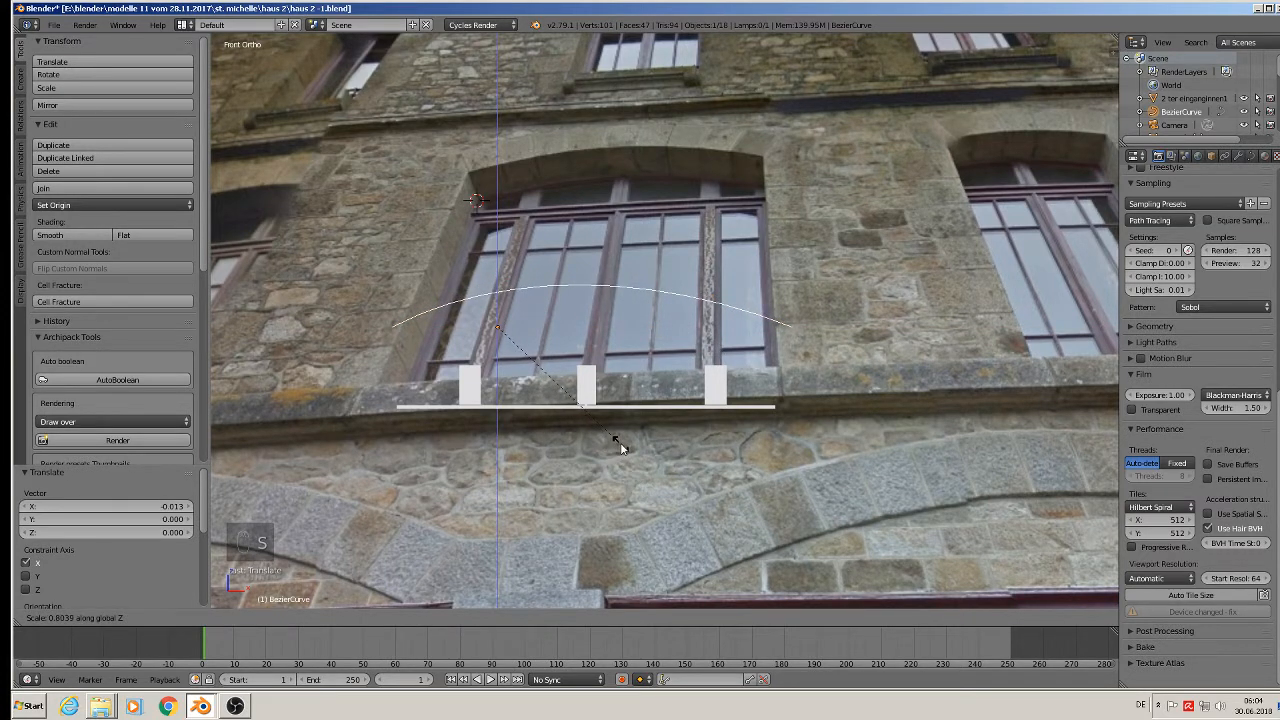
pyautogui.click(614, 443)
pyautogui.press('Tab')
pyautogui.press('Tab')
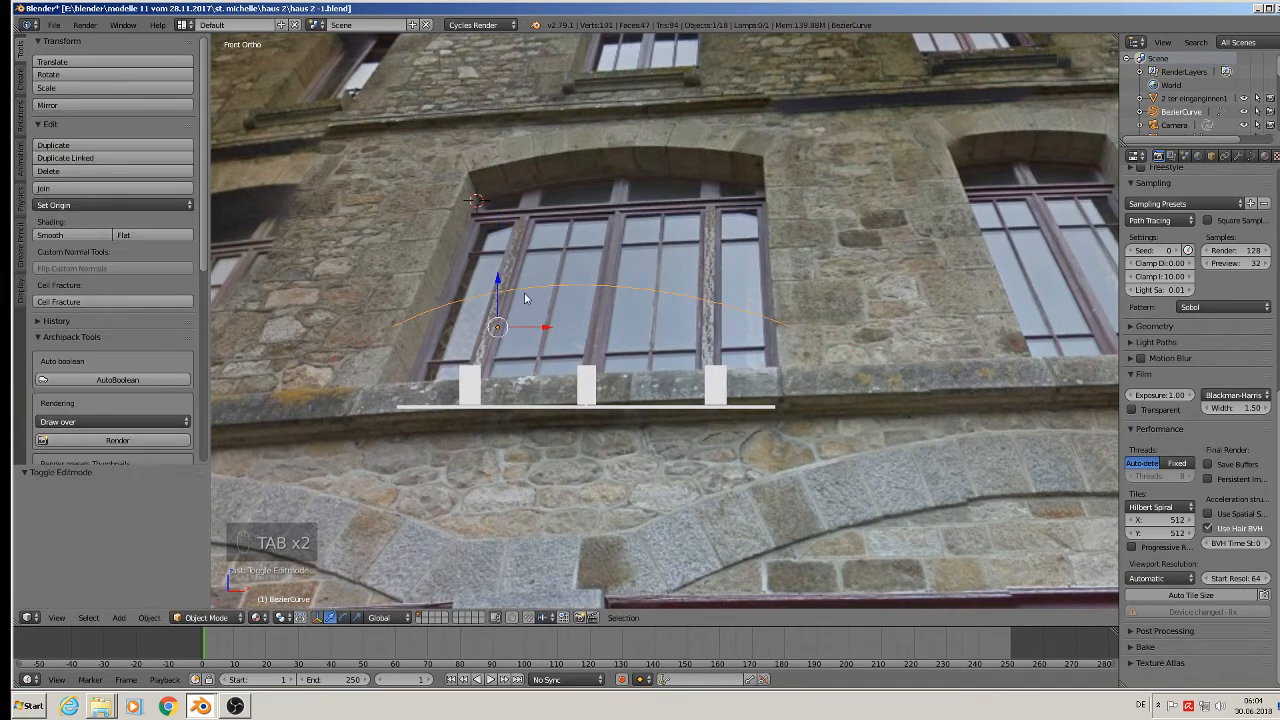
# Duplicate the arched curve, place the copy below the blocks and move the original about -0.024 along Y.
pyautogui.hotkey('shift', 'd')
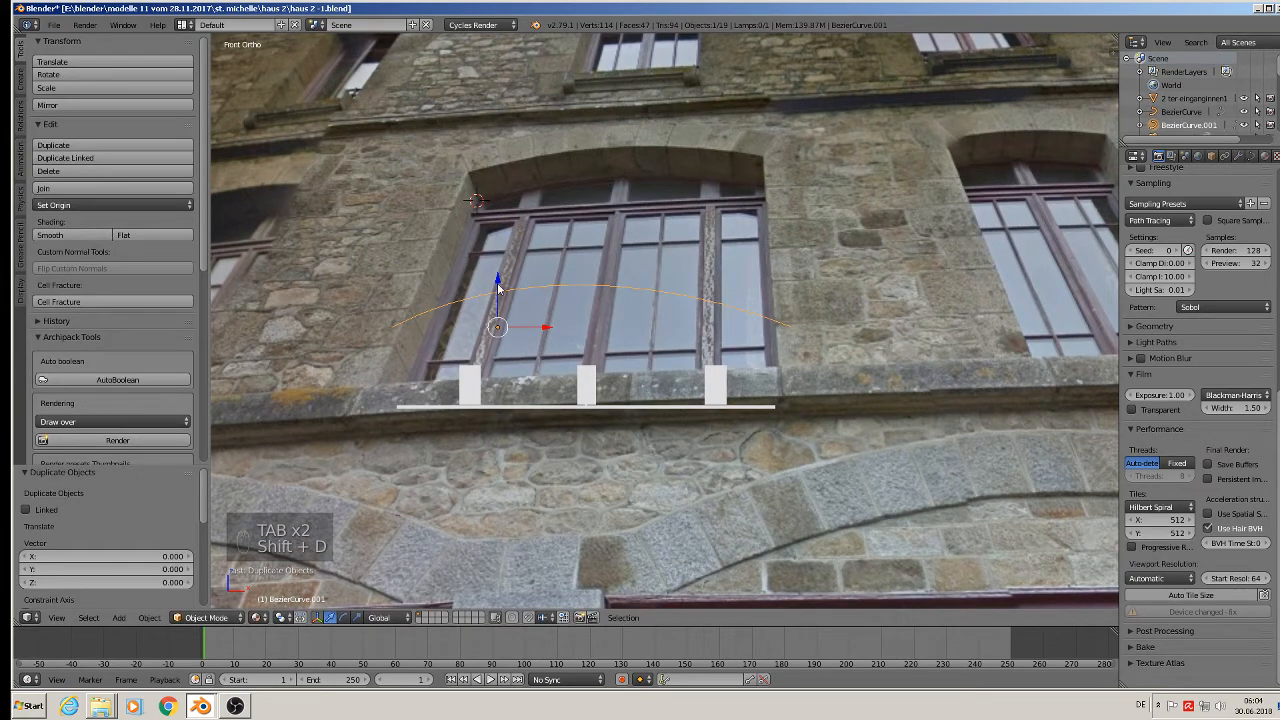
pyautogui.click(531, 340)
pyautogui.moveTo(531, 340); pyautogui.dragTo(594, 302, button='middle')
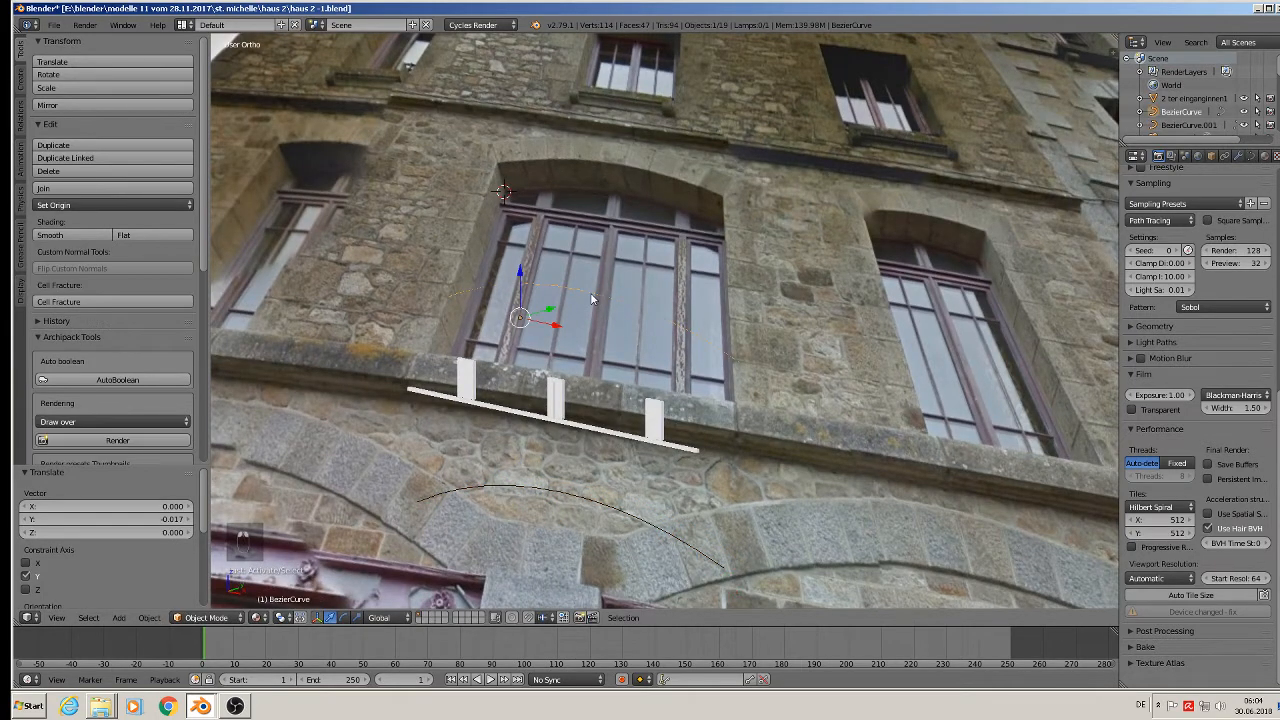
pyautogui.rightClick(555, 315)
pyautogui.moveTo(555, 315); pyautogui.dragTo(524, 325)
pyautogui.press('KP_1')
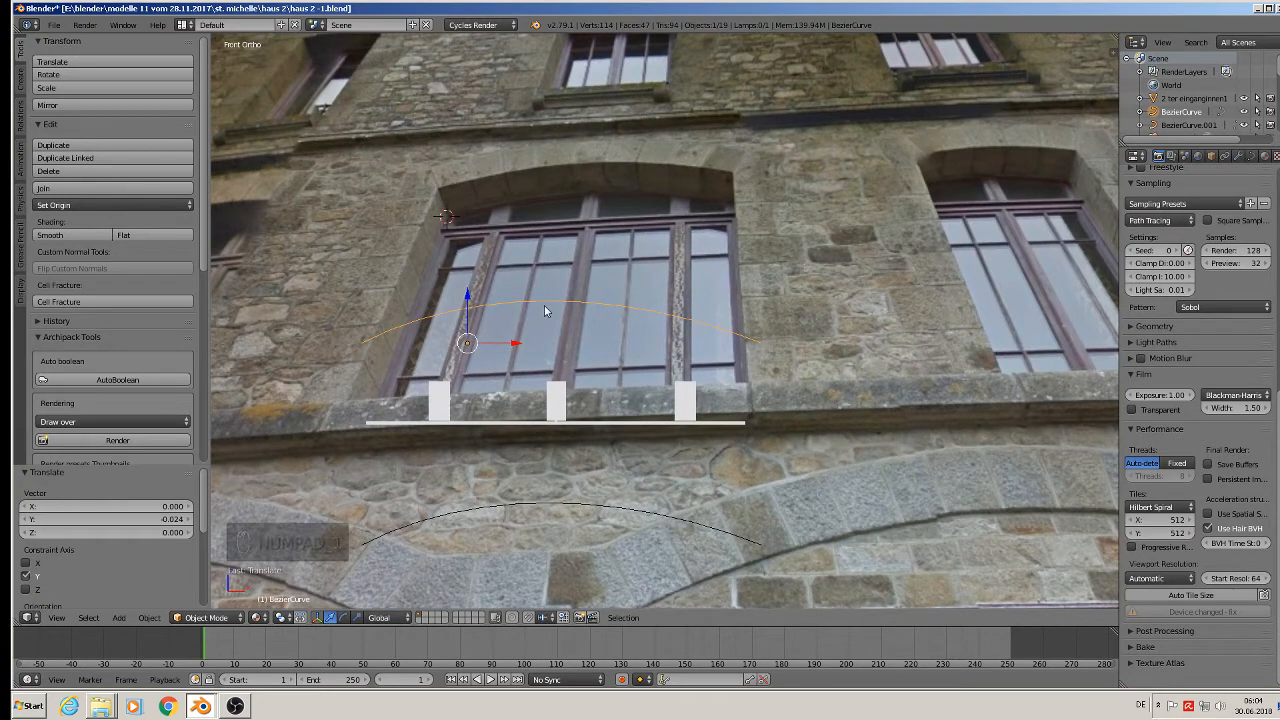
# Convert the upper curve to a mesh and extrude all its vertices about 0.051 up along Z.
pyautogui.hotkey('alt', 'c')
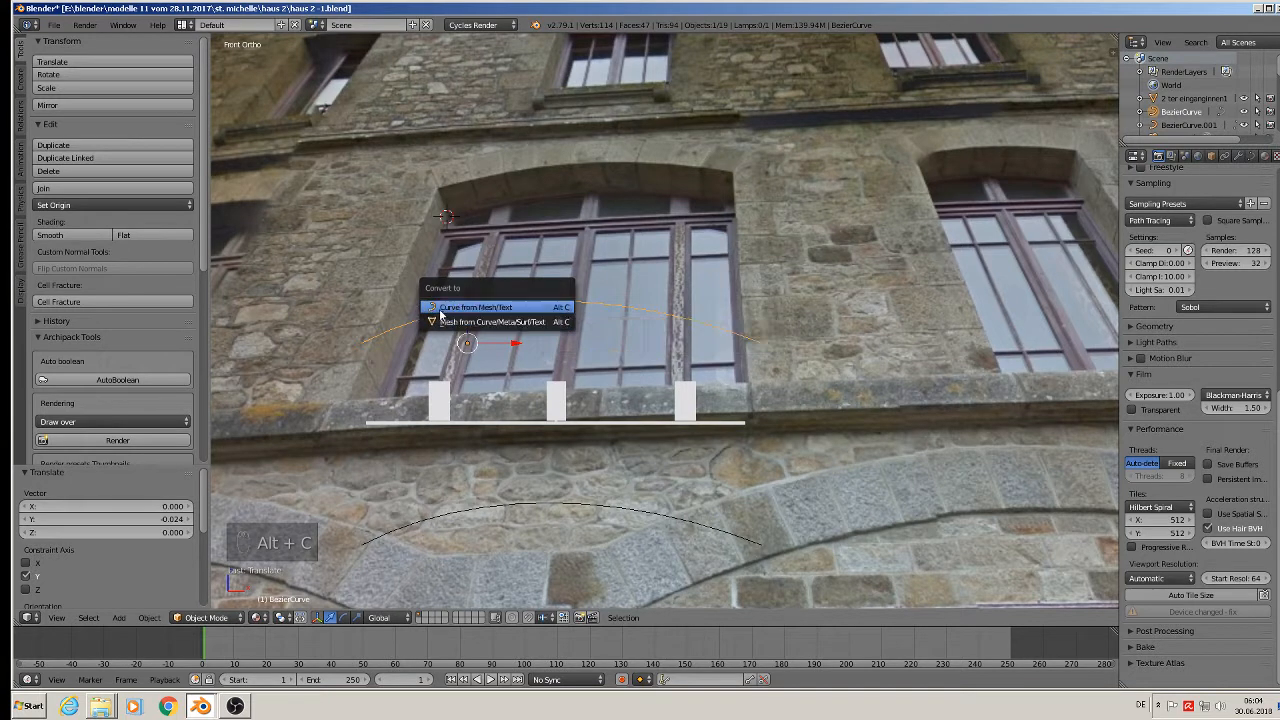
pyautogui.click(499, 322)
pyautogui.press('Tab')
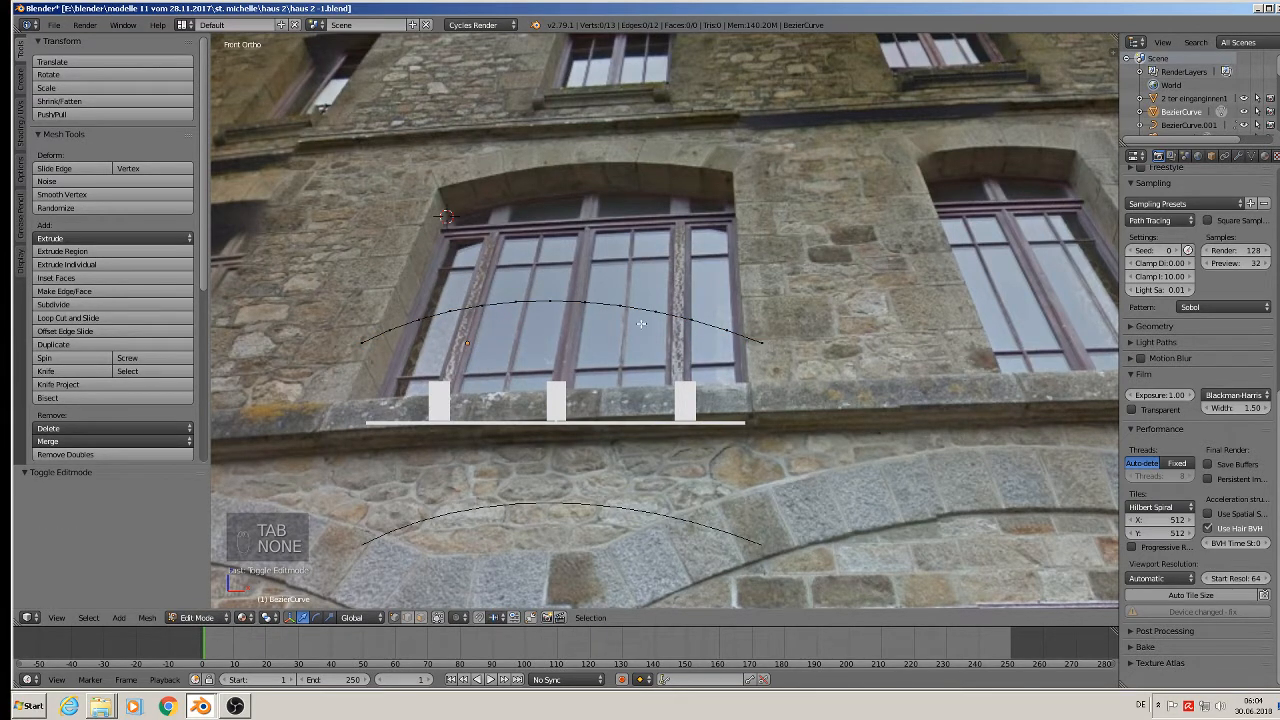
pyautogui.press('a')
pyautogui.press('a')
pyautogui.press('a')
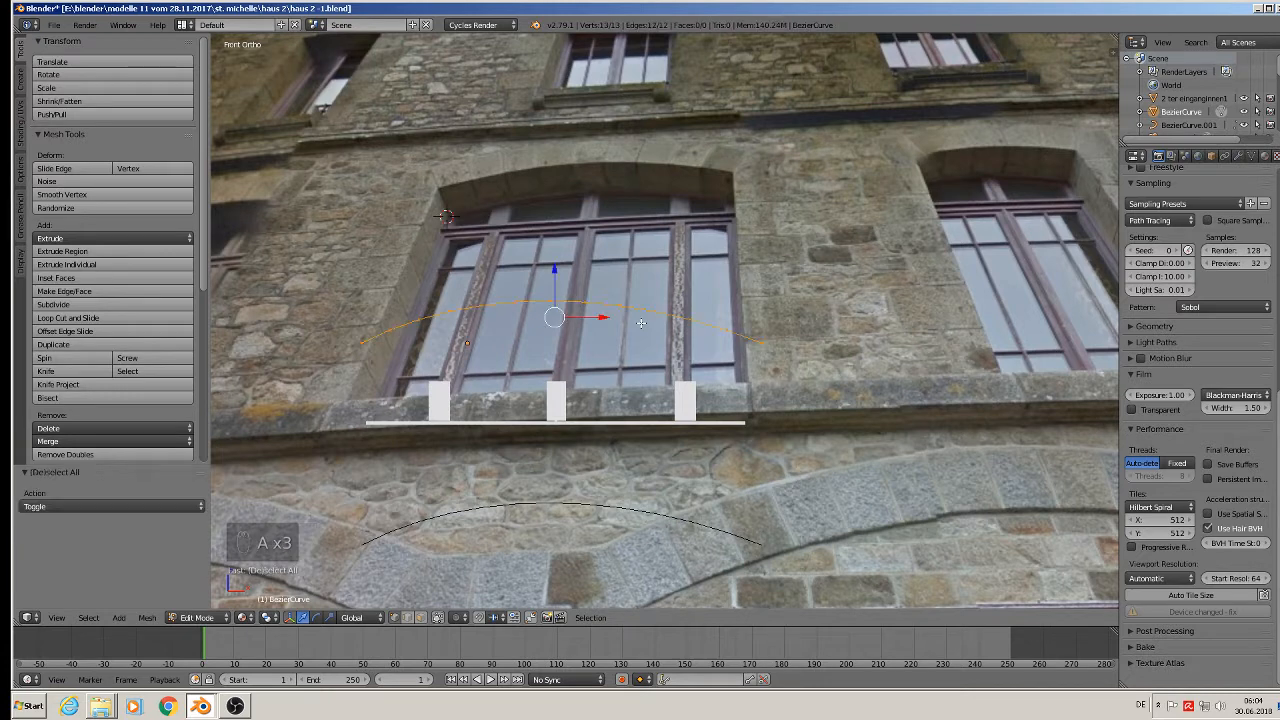
pyautogui.press('e')
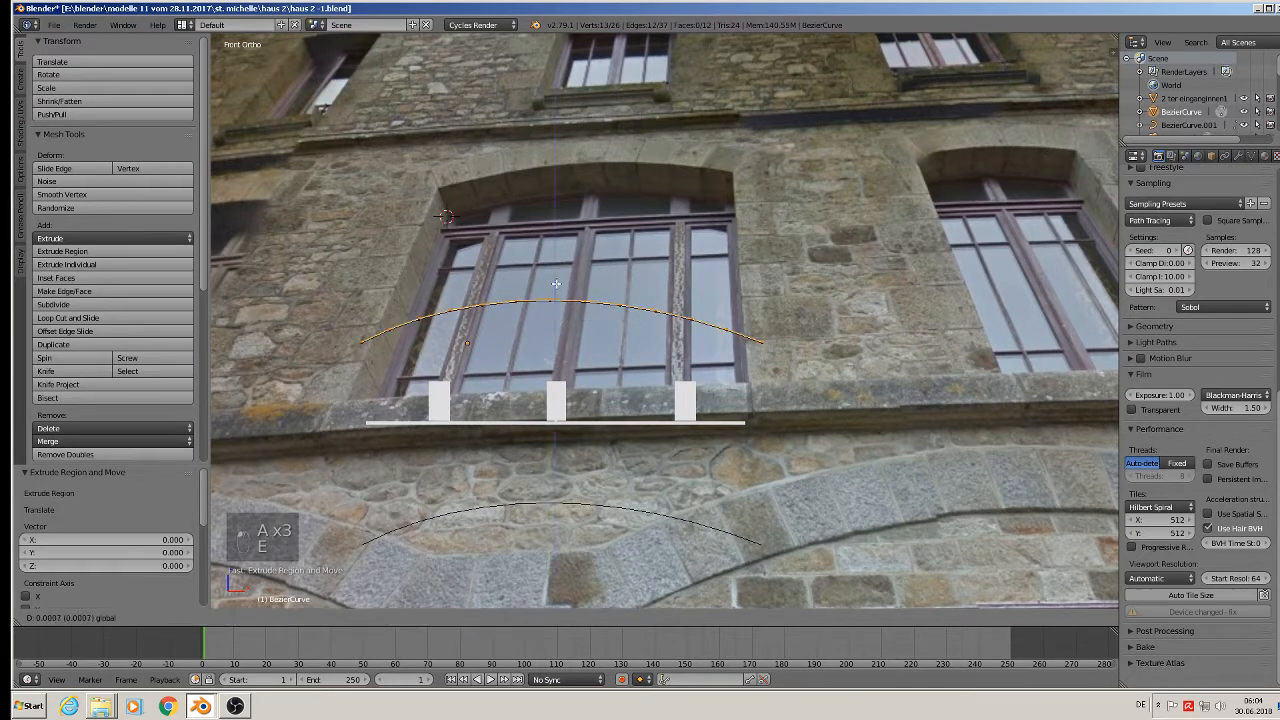
pyautogui.click(568, 185)
# Straighten the extruded upper edge by scaling it to 0 along Z, and return to Object Mode.
pyautogui.press('s')
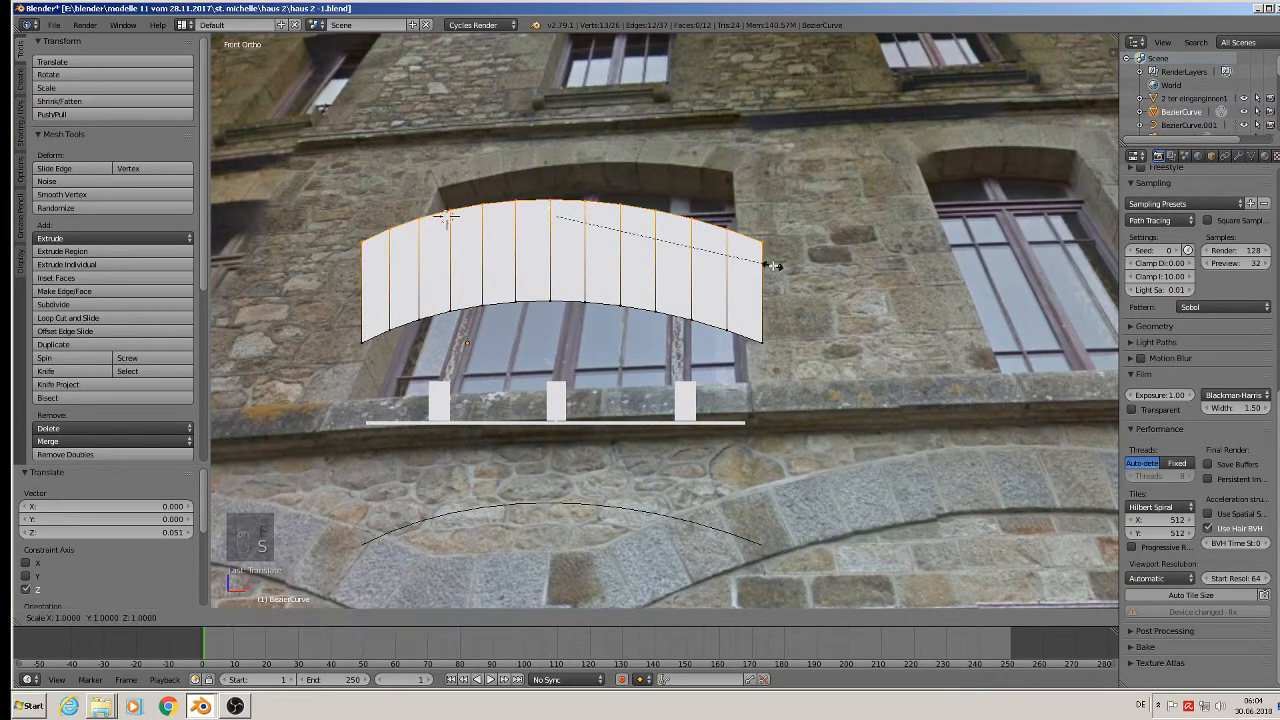
pyautogui.press('z')
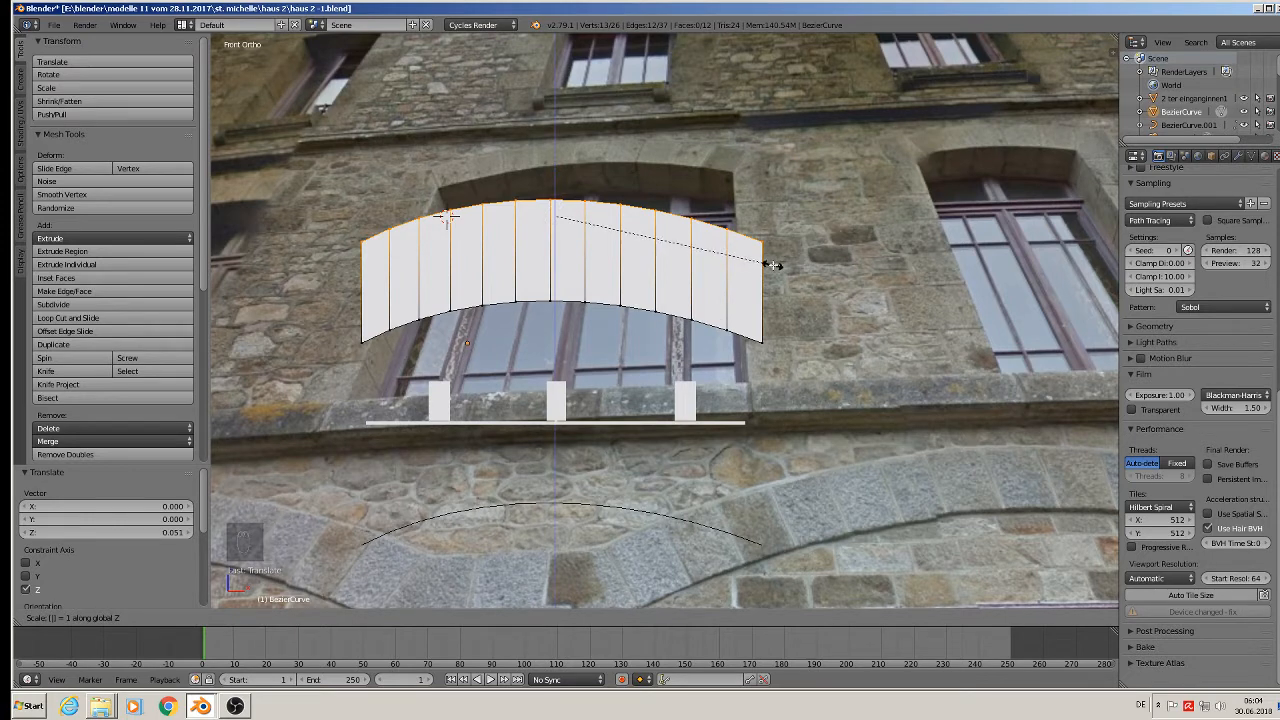
pyautogui.write('s')
pyautogui.press('Return')
pyautogui.press('s')
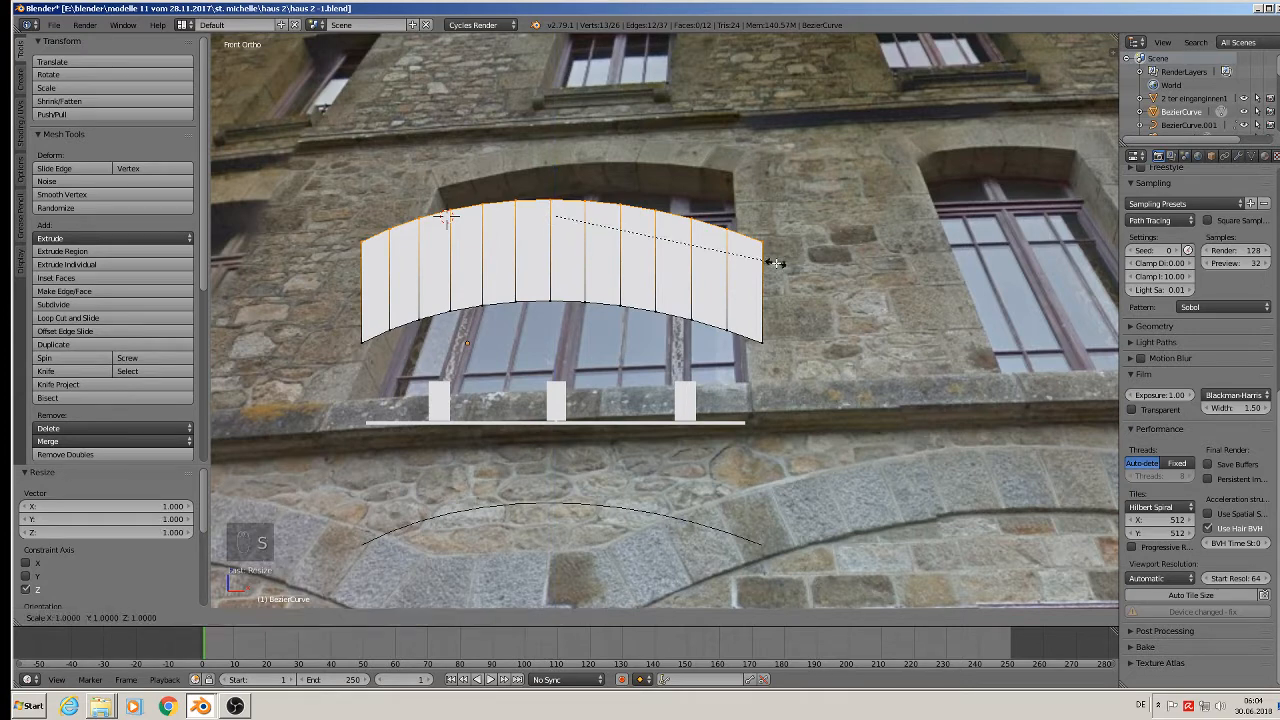
pyautogui.press('z')
pyautogui.press('0')
pyautogui.press('Return')
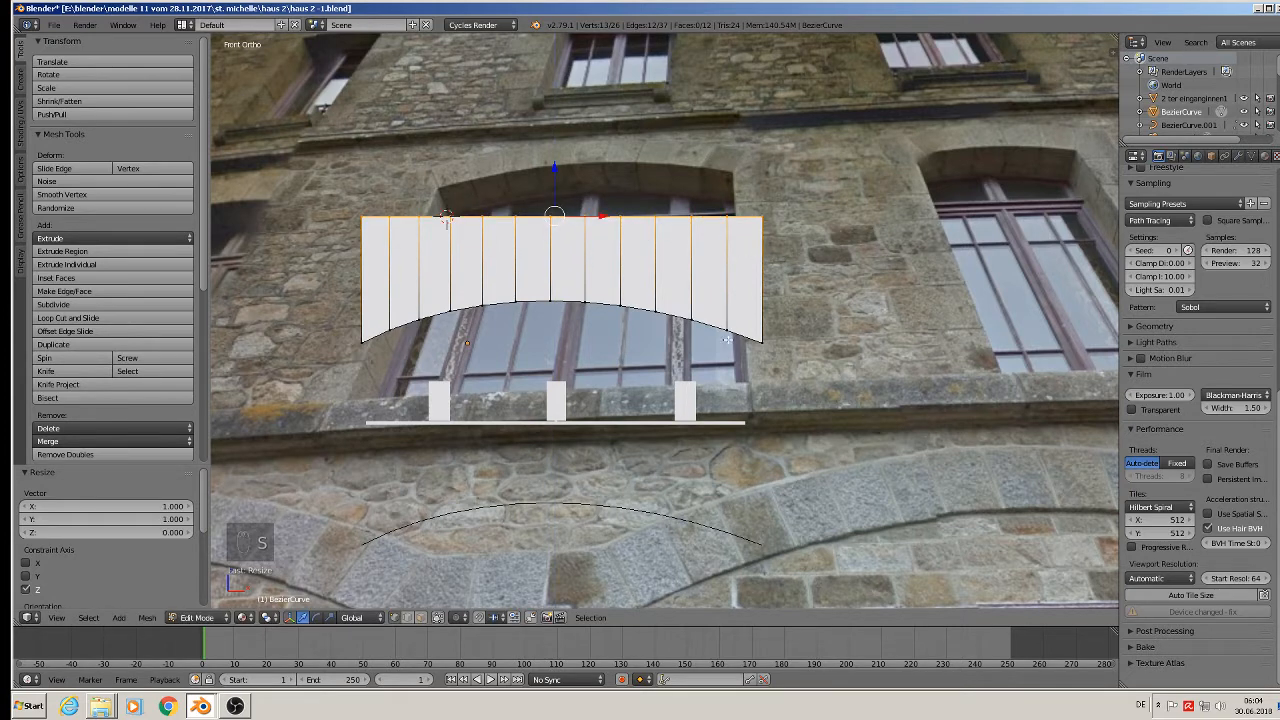
pyautogui.press('Tab')
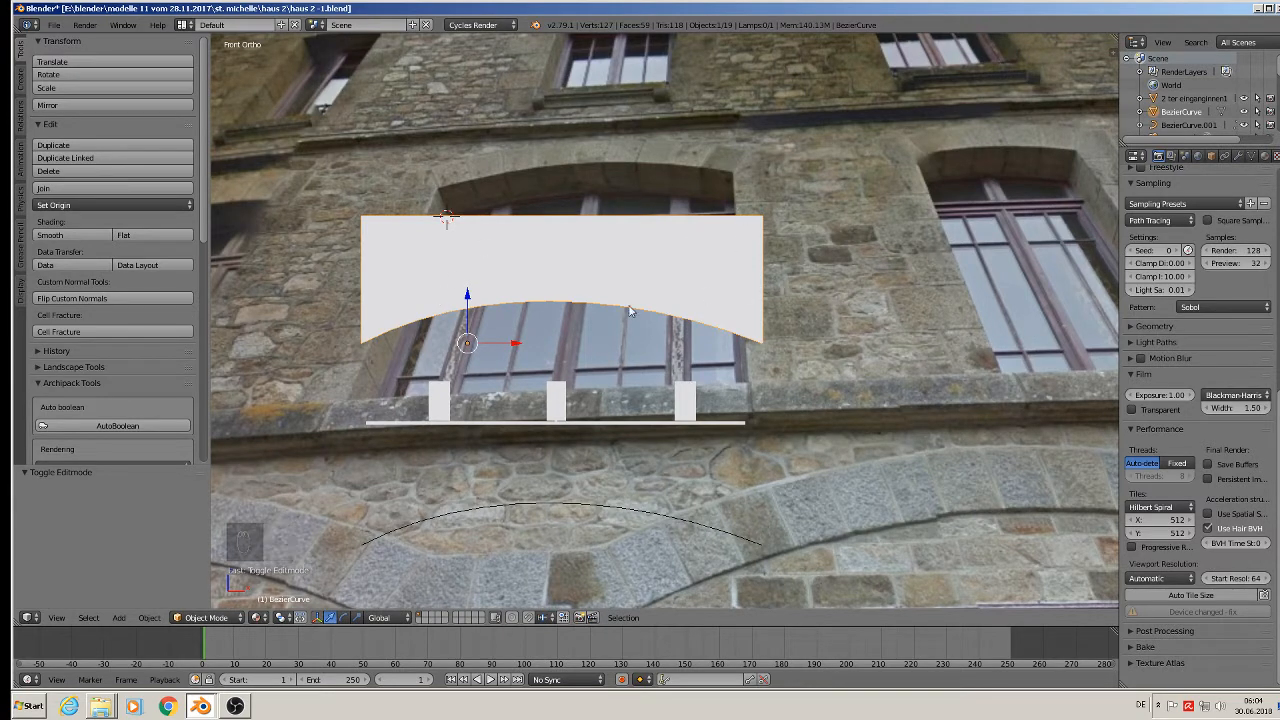
# Separate a copy of the panel's arched lower edge into its own object and lower it about 0.035 along Z.
pyautogui.press('Tab')
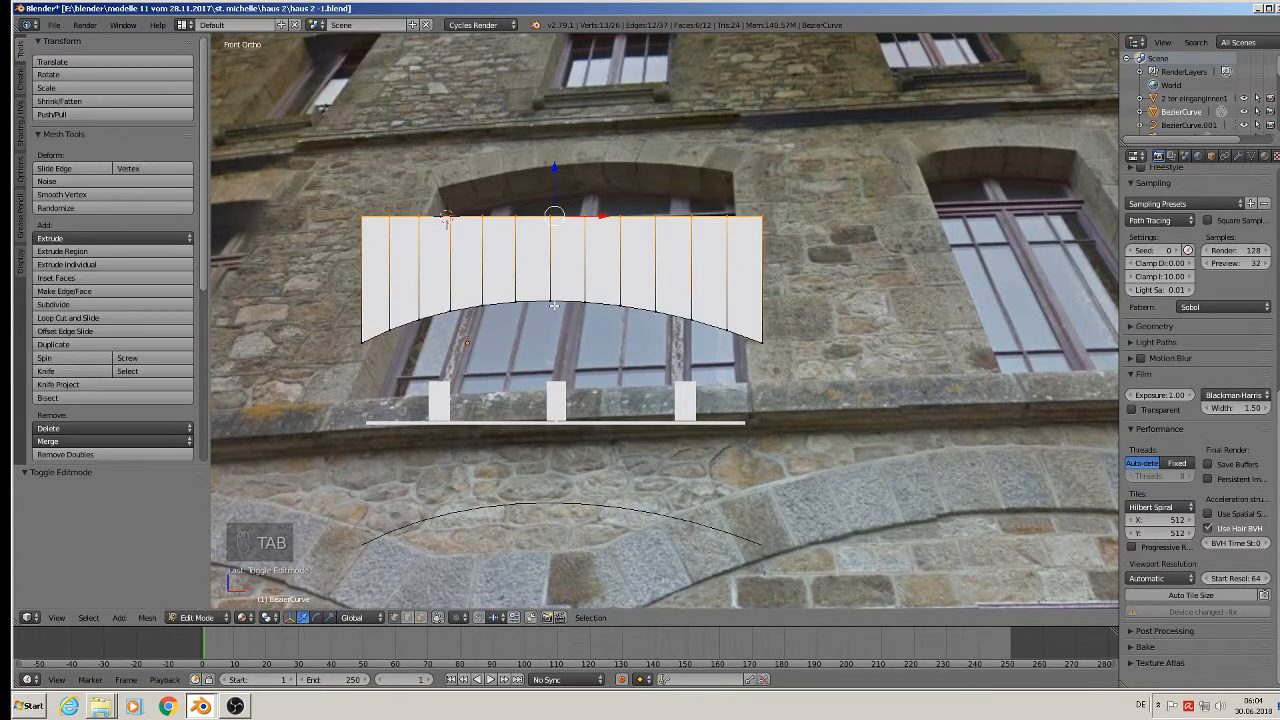
pyautogui.keyDown('alt'); pyautogui.rightClick(544, 298); pyautogui.keyUp('alt')
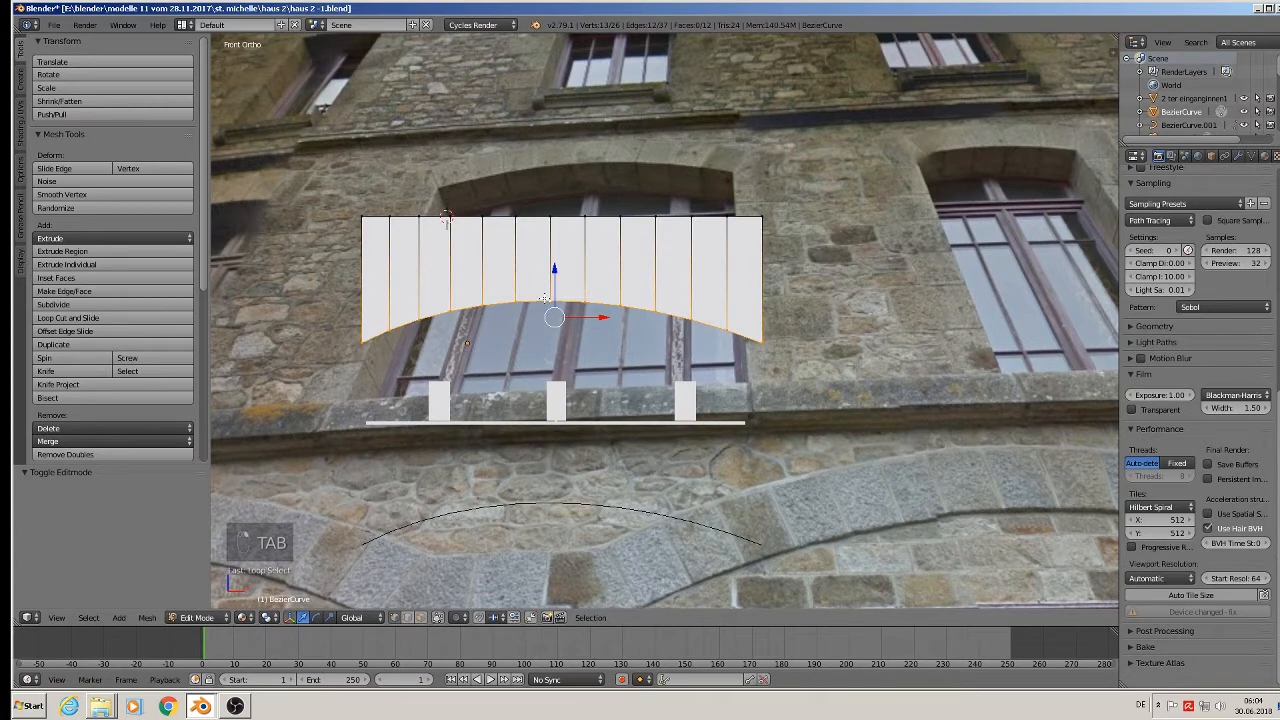
pyautogui.hotkey('shift', 'd')
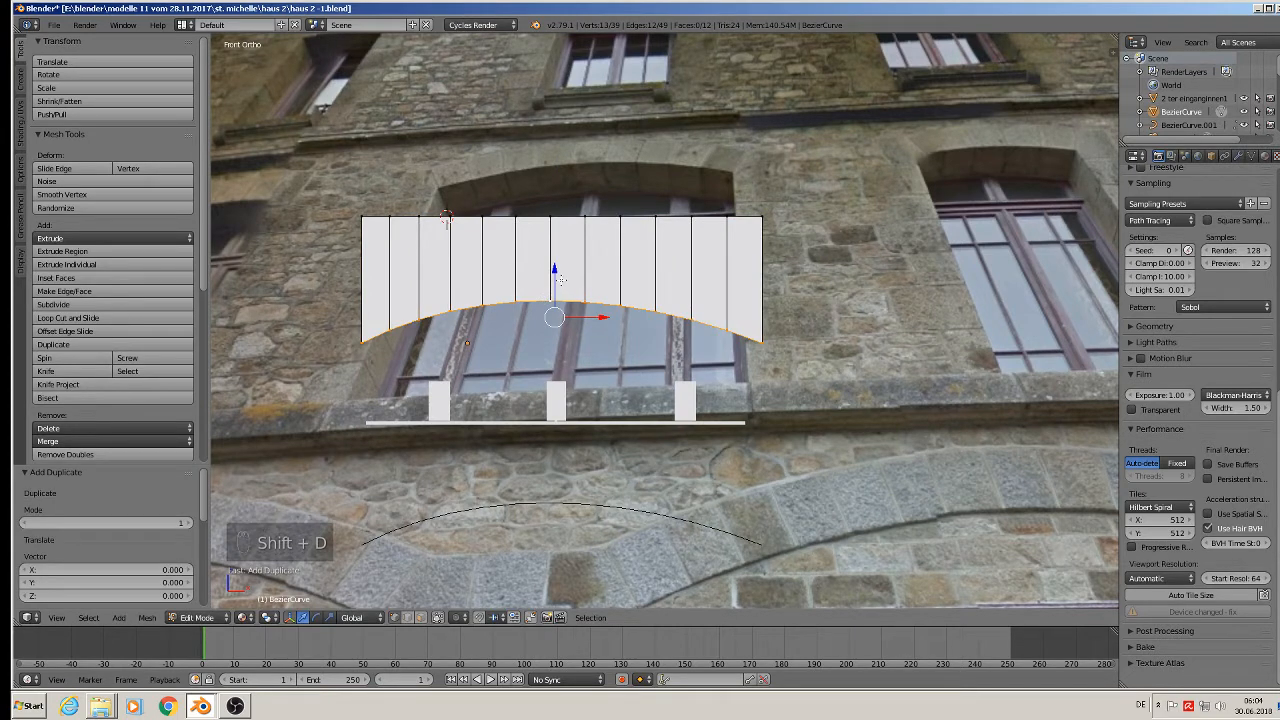
pyautogui.press('p')
pyautogui.click(558, 283)
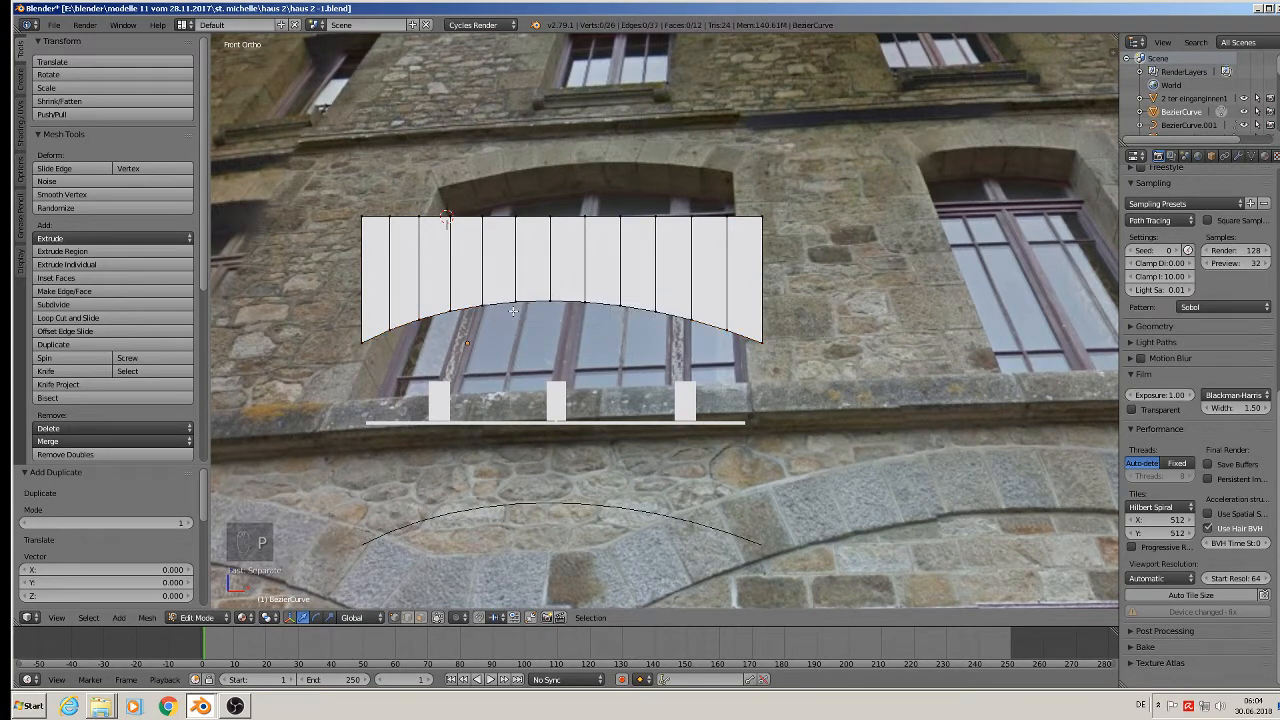
pyautogui.press('Tab')
pyautogui.moveTo(467, 296); pyautogui.dragTo(483, 372)
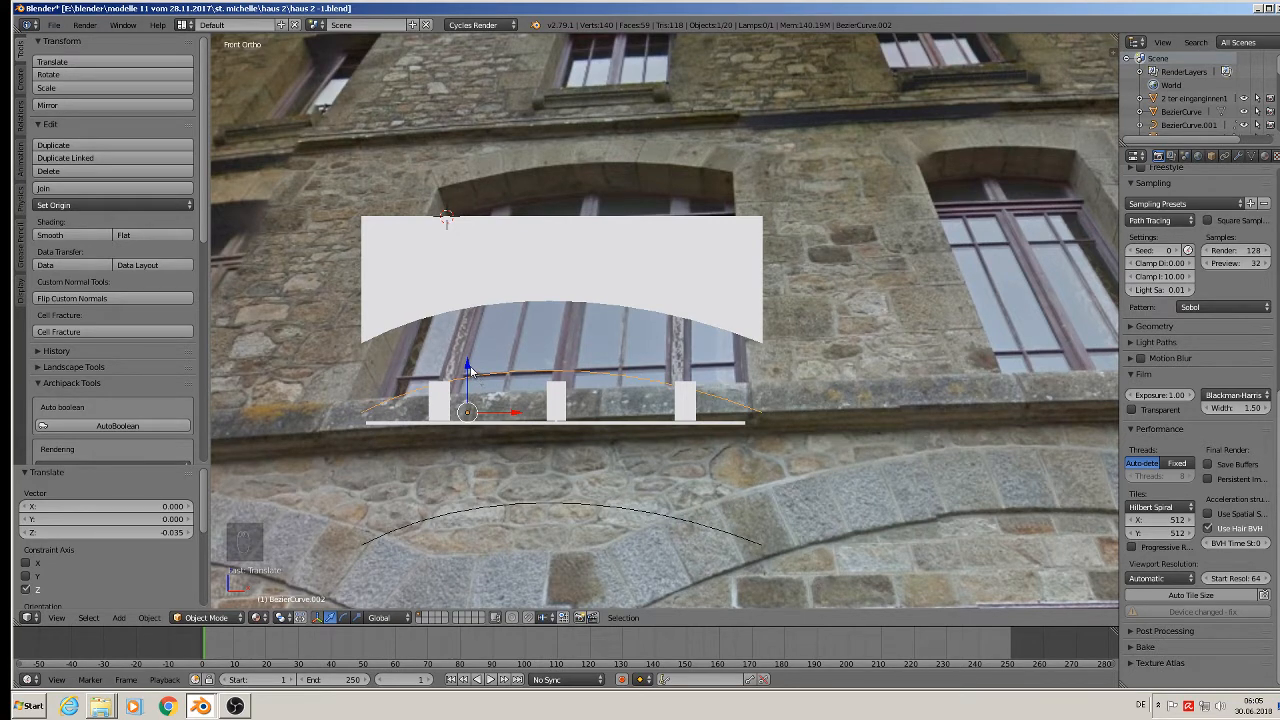
# Raise the top face of the middle block along Z until it rises above the lowered arch line.
pyautogui.rightClick(555, 393)
pyautogui.scroll(3, 555, 393)
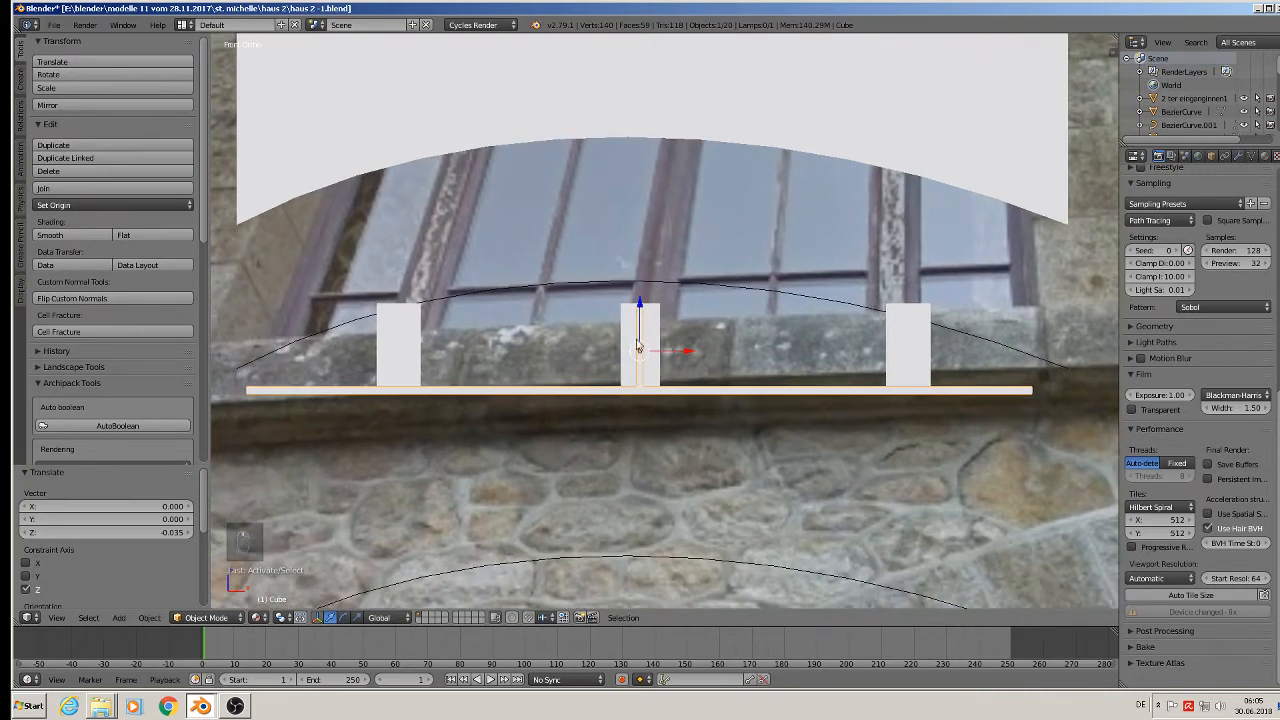
pyautogui.rightClick(637, 346)
pyautogui.press('Tab')
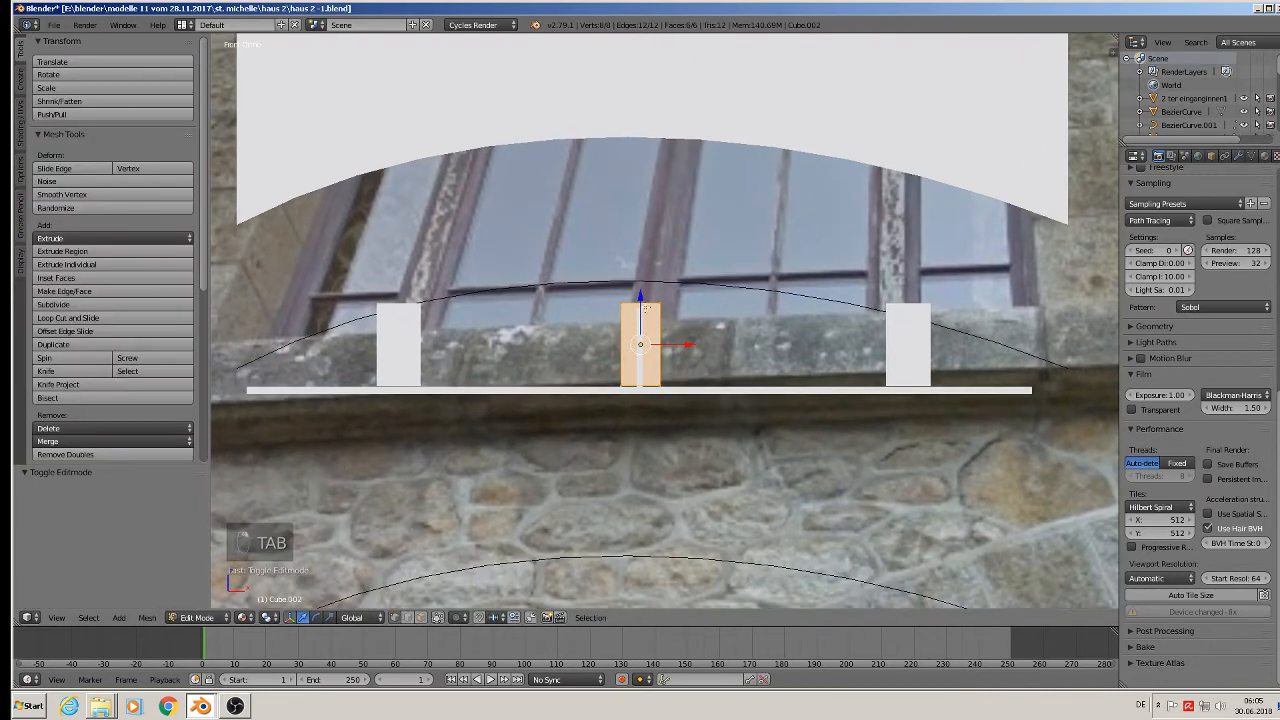
pyautogui.press('a')
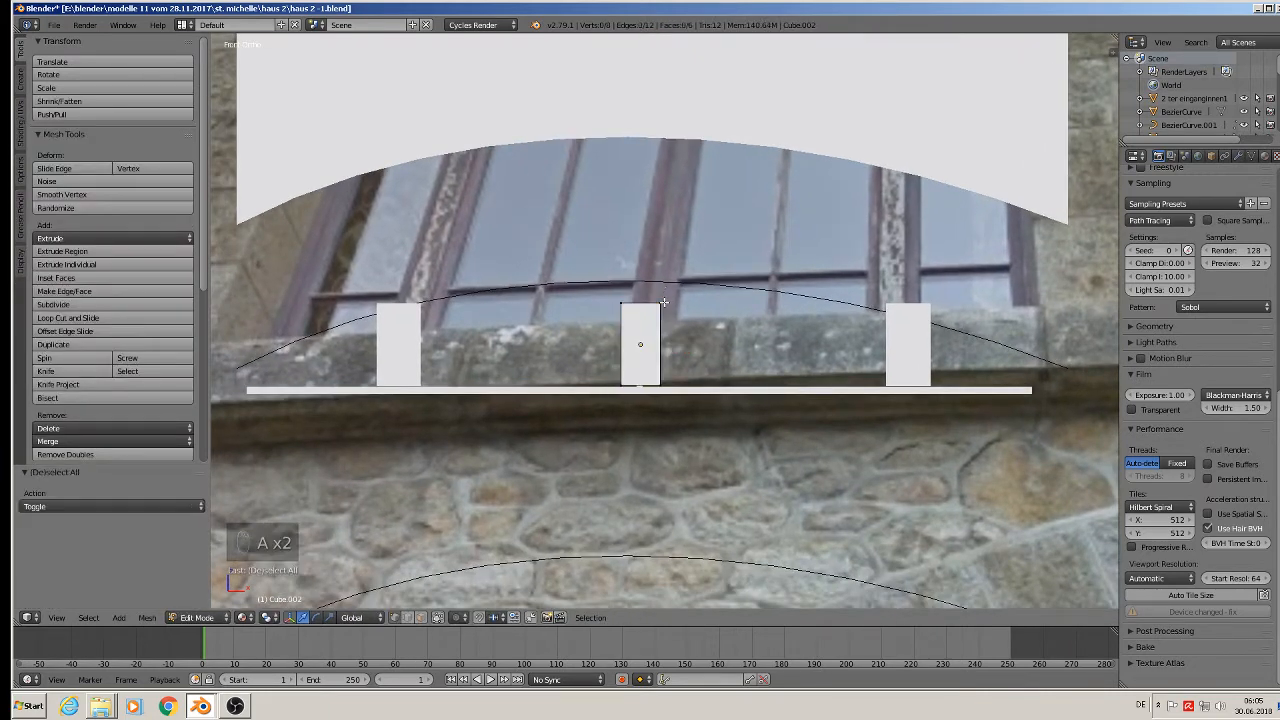
pyautogui.press('c')
pyautogui.click(630, 270)
pyautogui.moveTo(641, 268); pyautogui.dragTo(640, 229)
pyautogui.press('Tab')
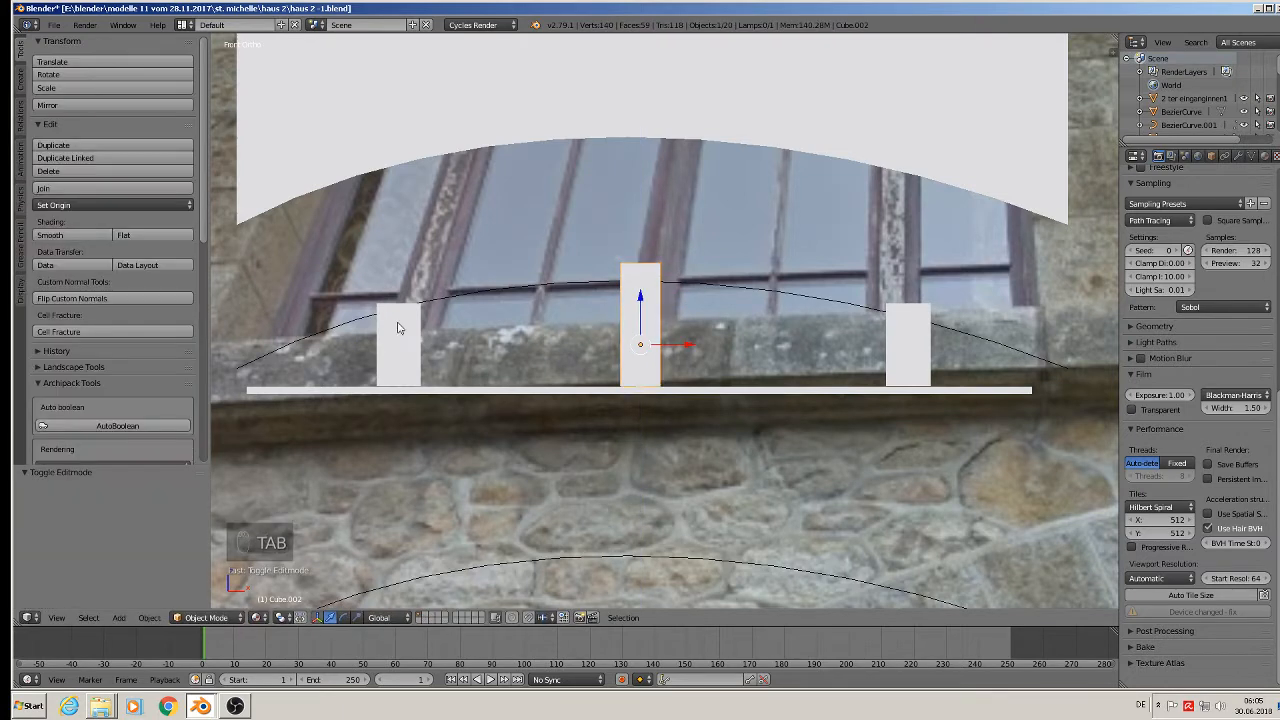
# Raise the left block's top face about 0.006 along Z above the arch line and leave Edit Mode.
pyautogui.rightClick(400, 330)
pyautogui.press('Tab')
pyautogui.press('a')
pyautogui.press('a')
pyautogui.press('a')
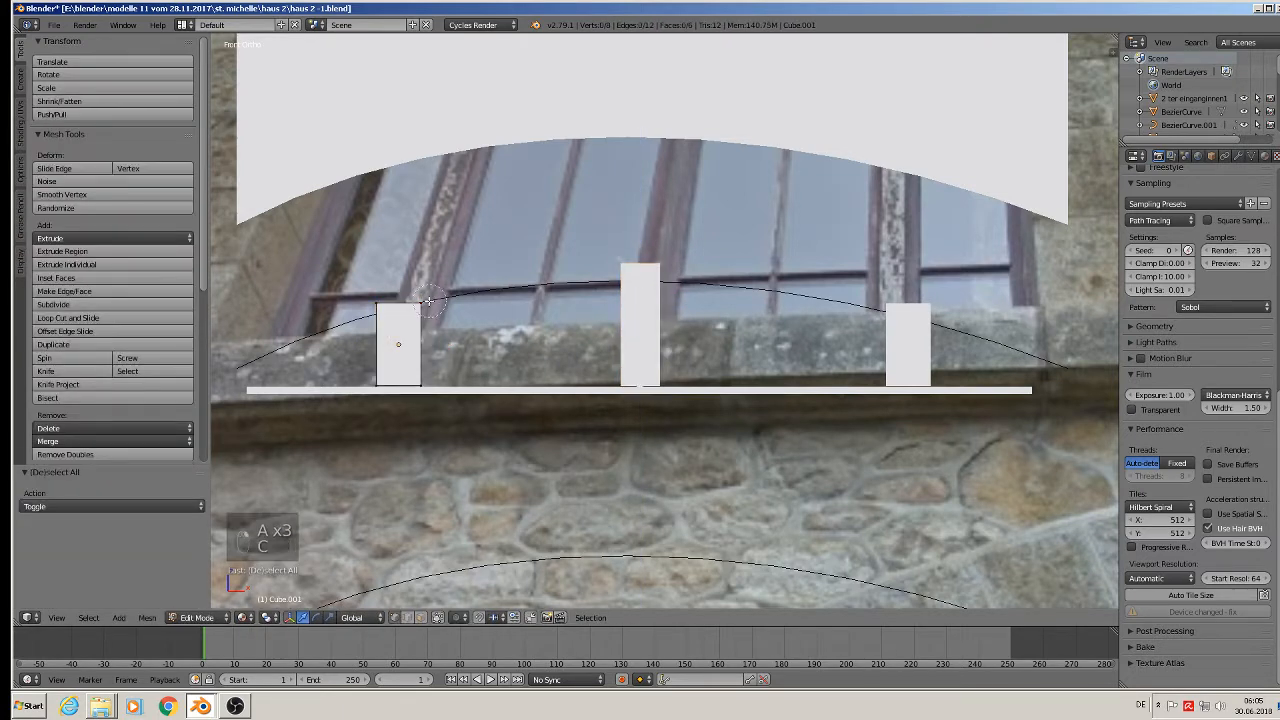
pyautogui.press('c')
pyautogui.click(398, 300)
pyautogui.moveTo(398, 262); pyautogui.dragTo(405, 243)
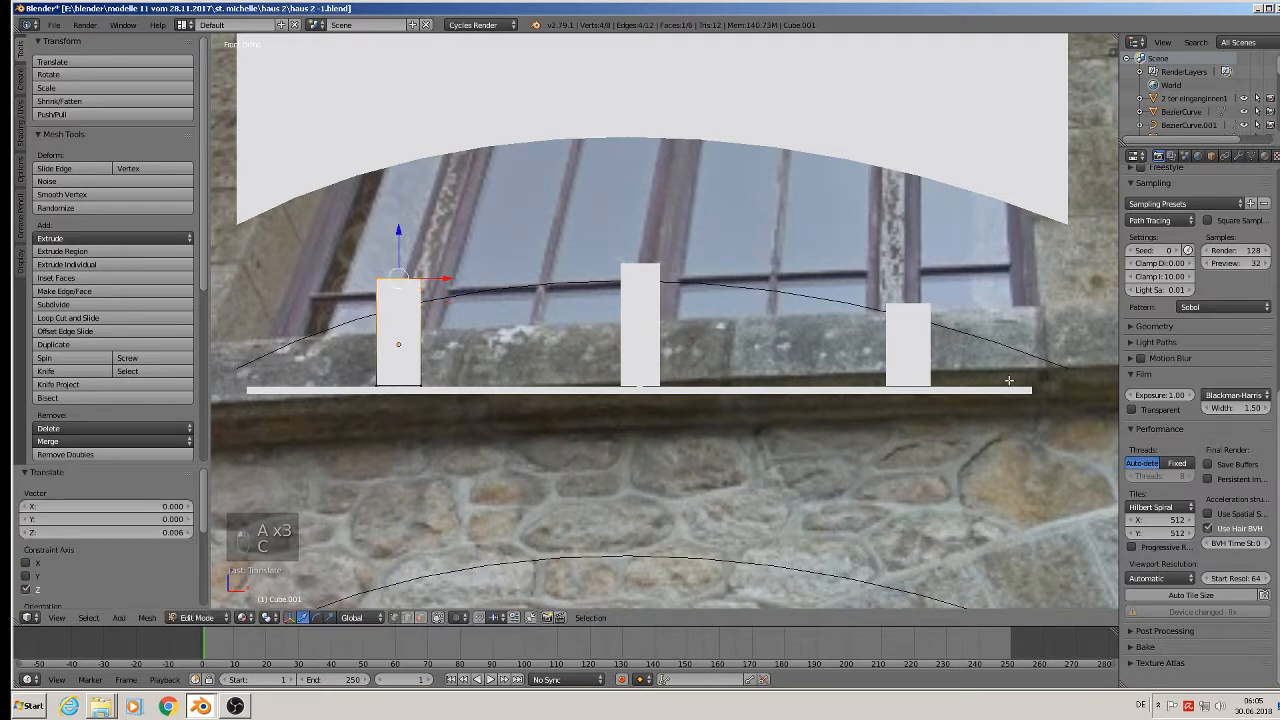
pyautogui.press('Tab')
# Duplicate the right upright block and place the copy about 0.03 along X at the bar's right end.
pyautogui.scroll(-3, 805, 392)
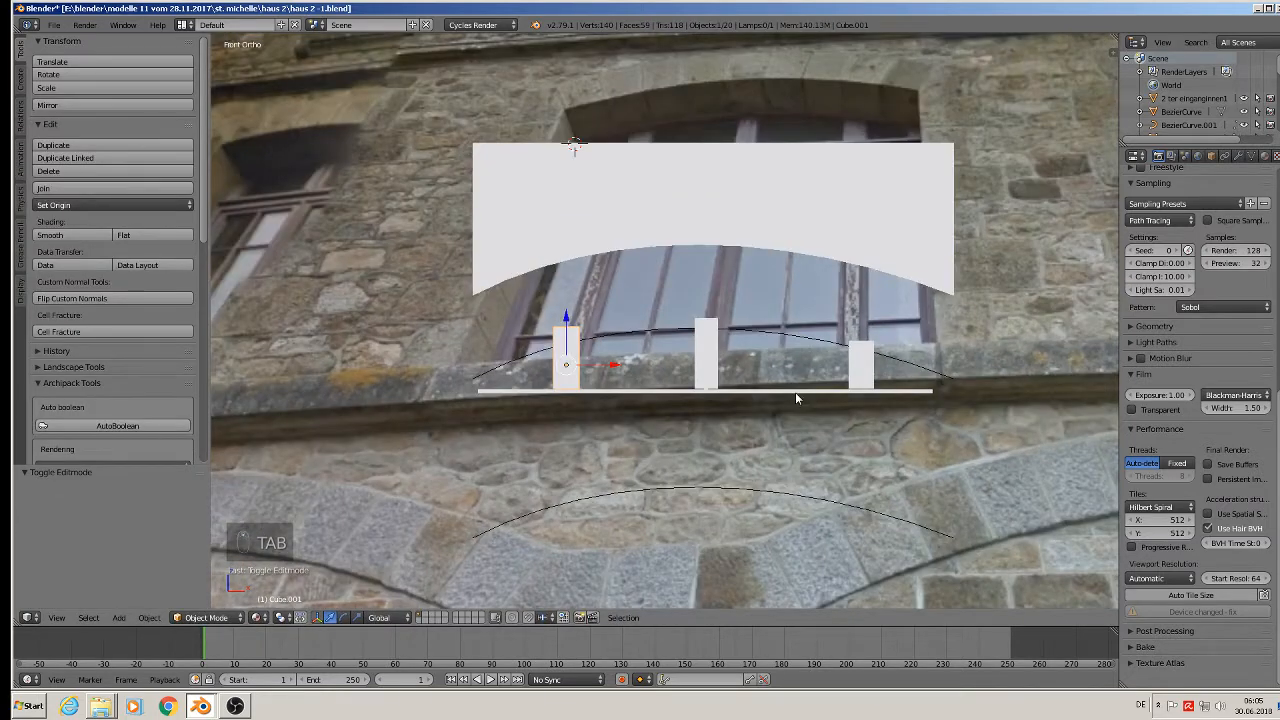
pyautogui.scroll(1, 795, 398)
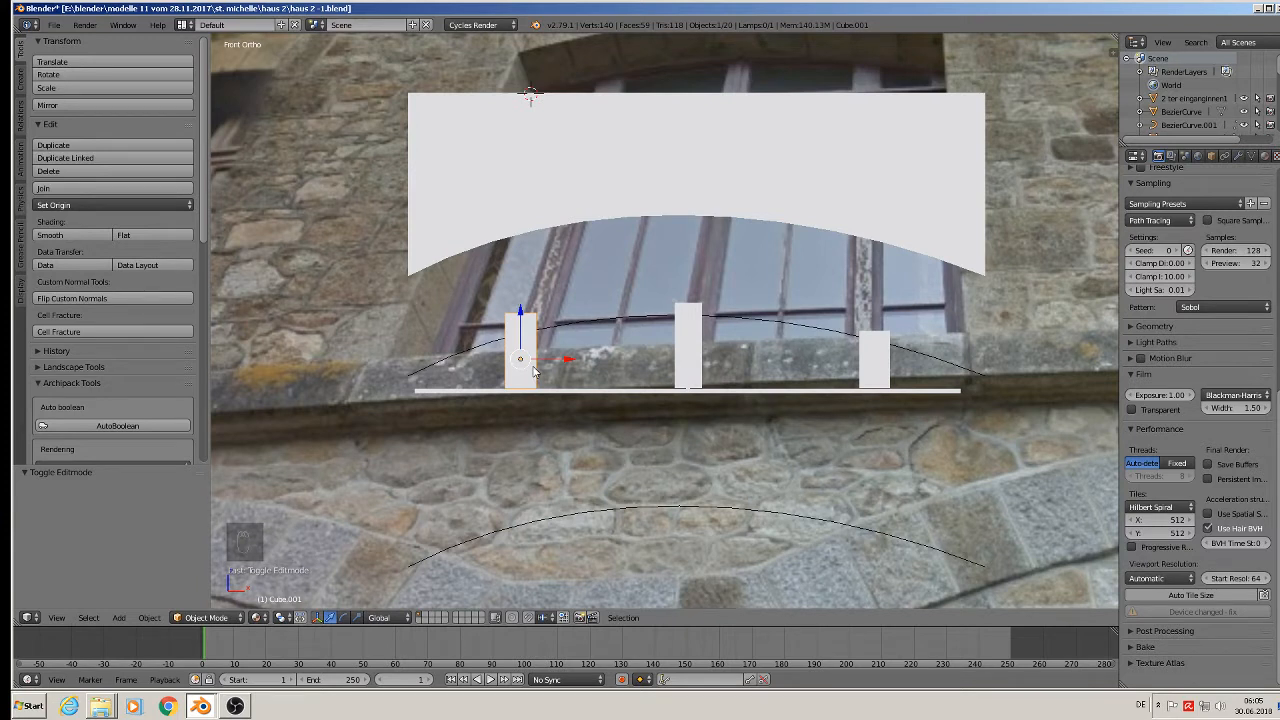
pyautogui.rightClick(862, 362)
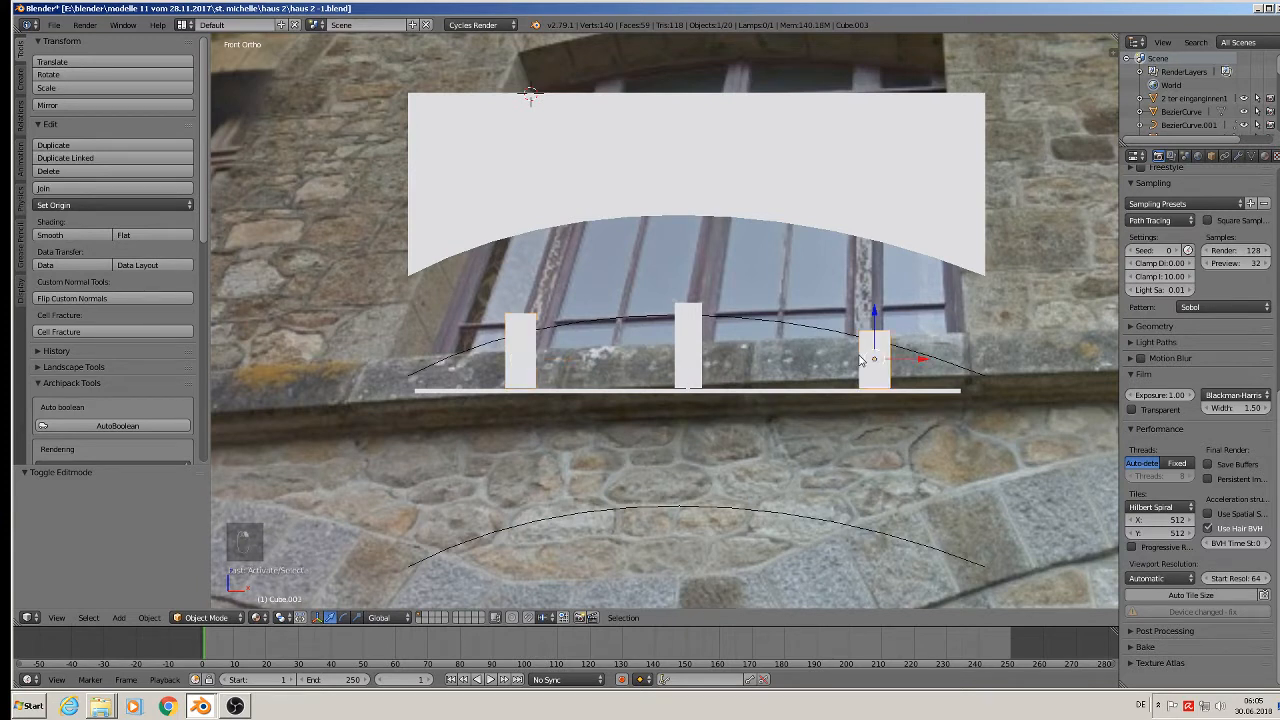
pyautogui.hotkey('shift', 'd')
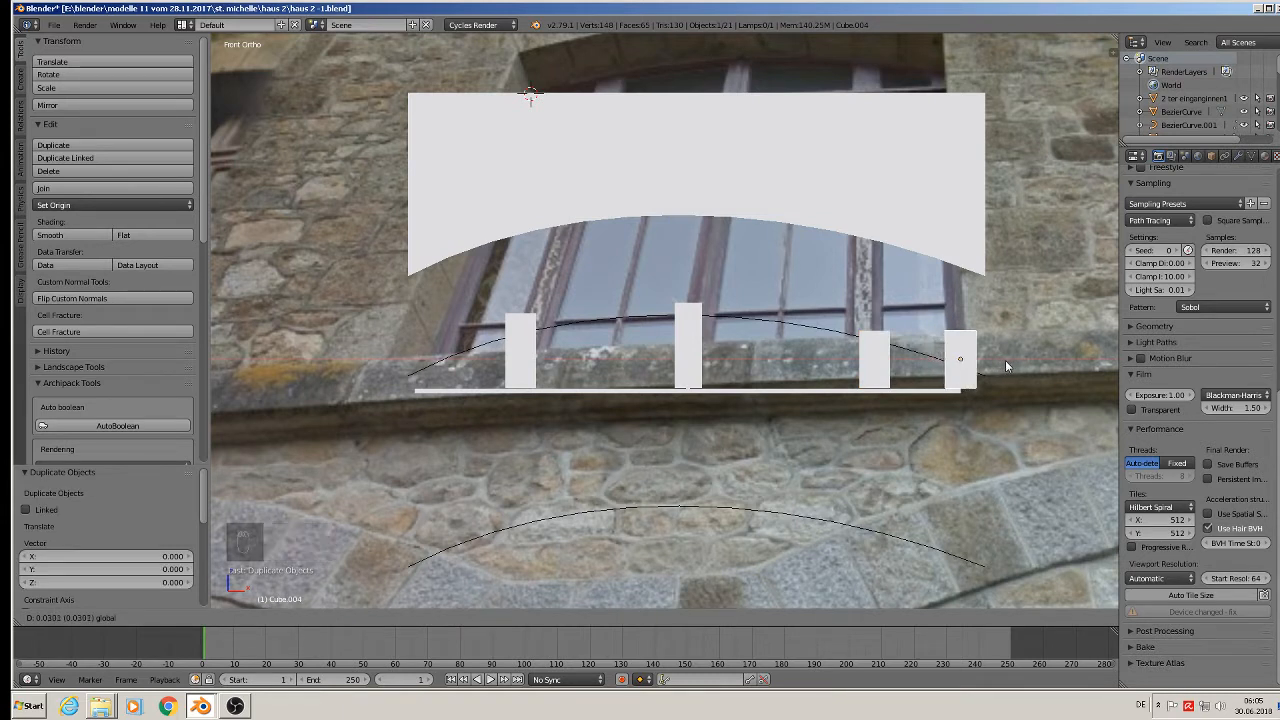
pyautogui.click(1006, 366)
# Duplicate the right end block and move the copy -0.191 along X to the bar's left end.
pyautogui.hotkey('shift', 'd')
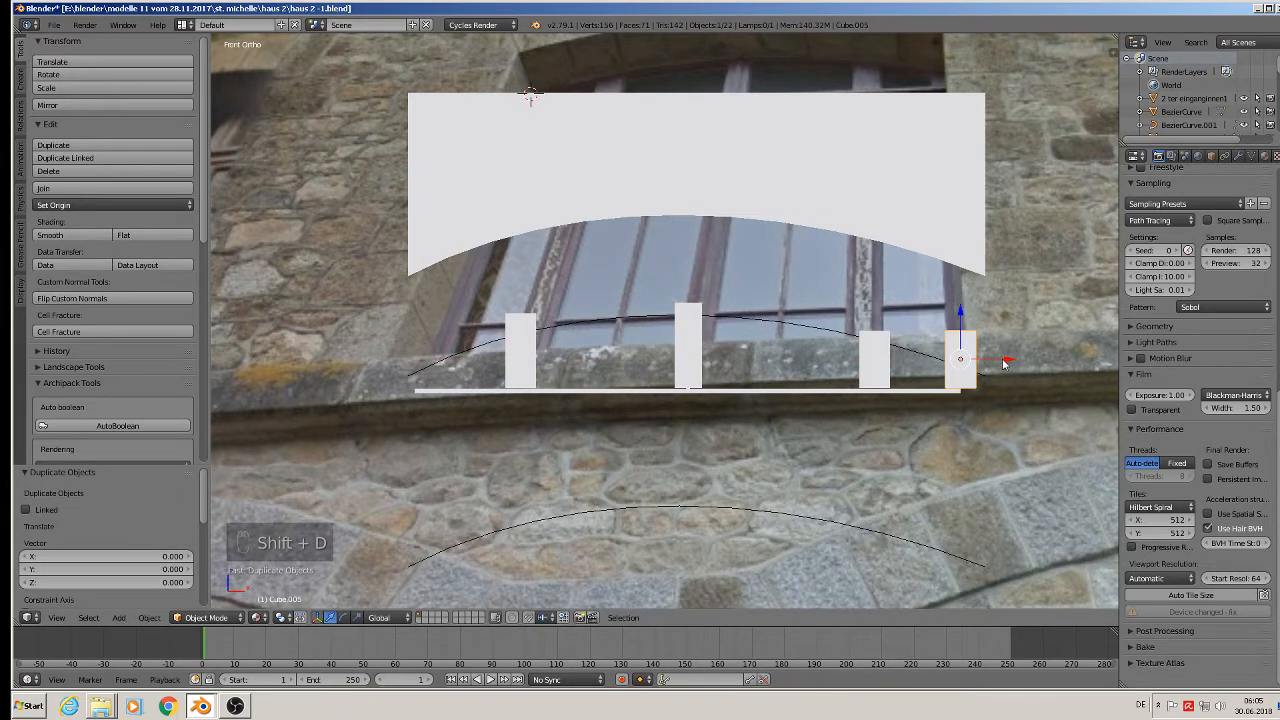
pyautogui.click(458, 348)
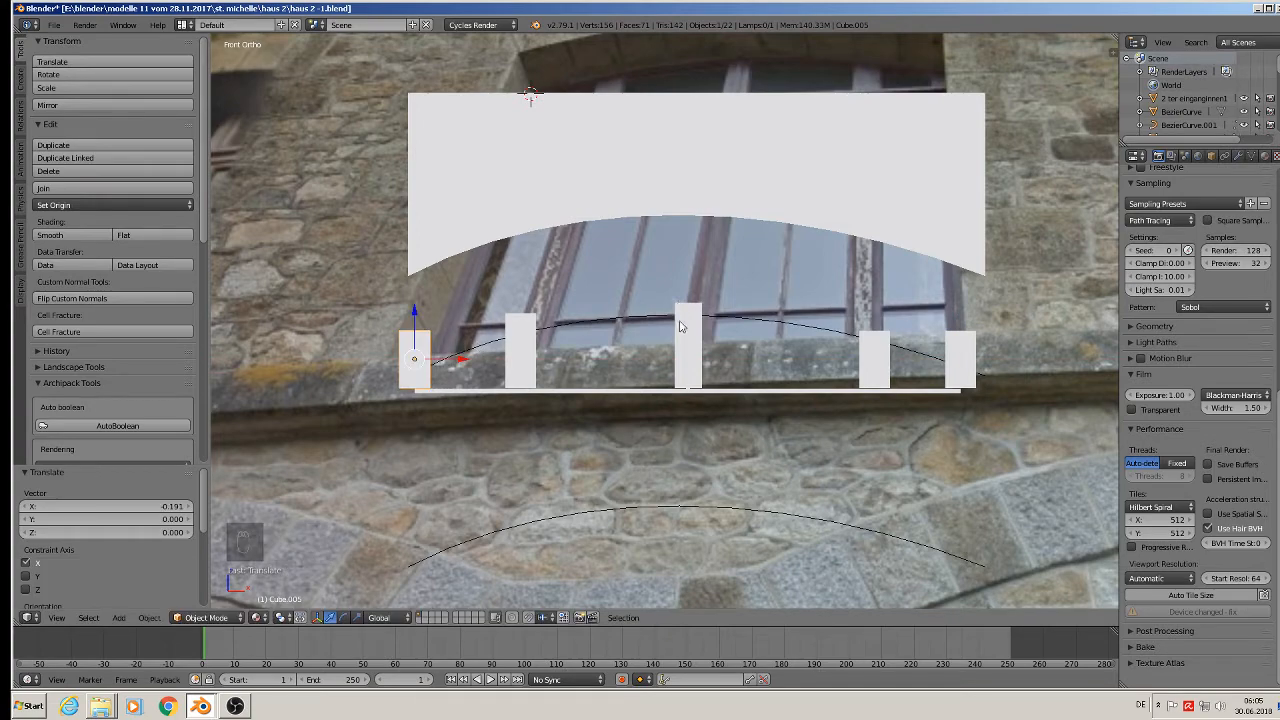
pyautogui.moveTo(686, 322); pyautogui.dragTo(640, 385, button='middle')
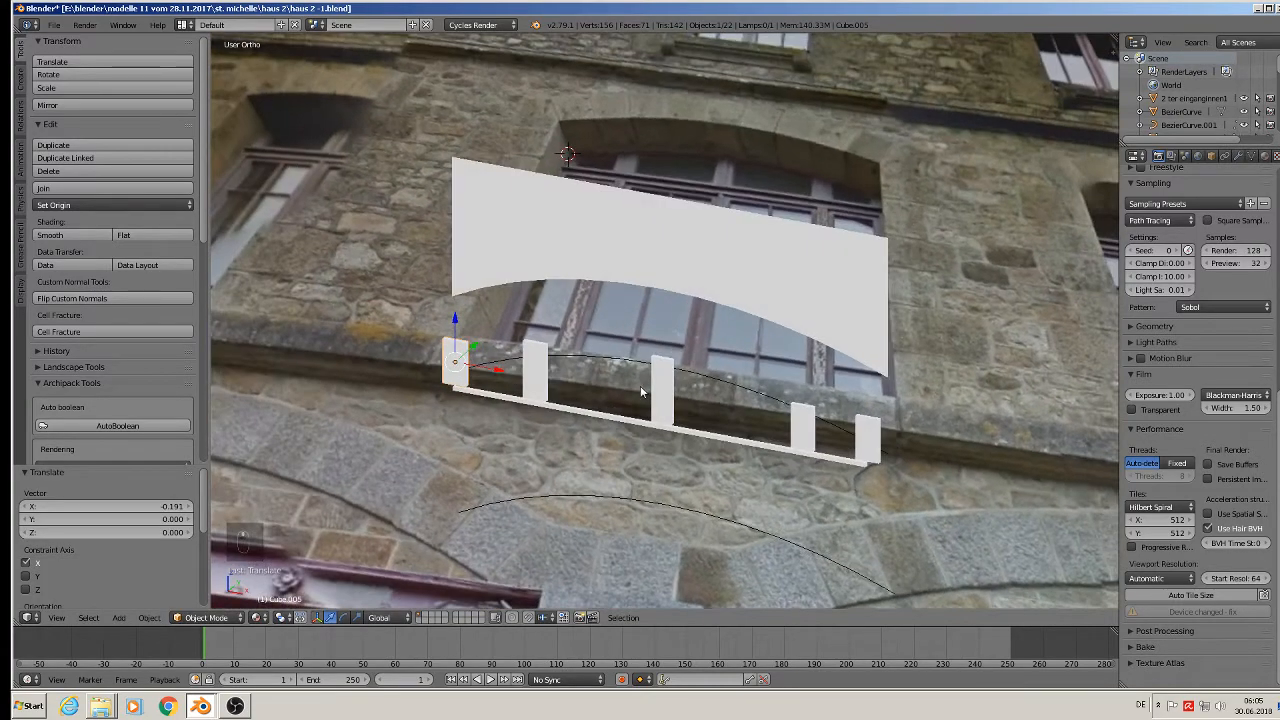
pyautogui.press('KP_1')
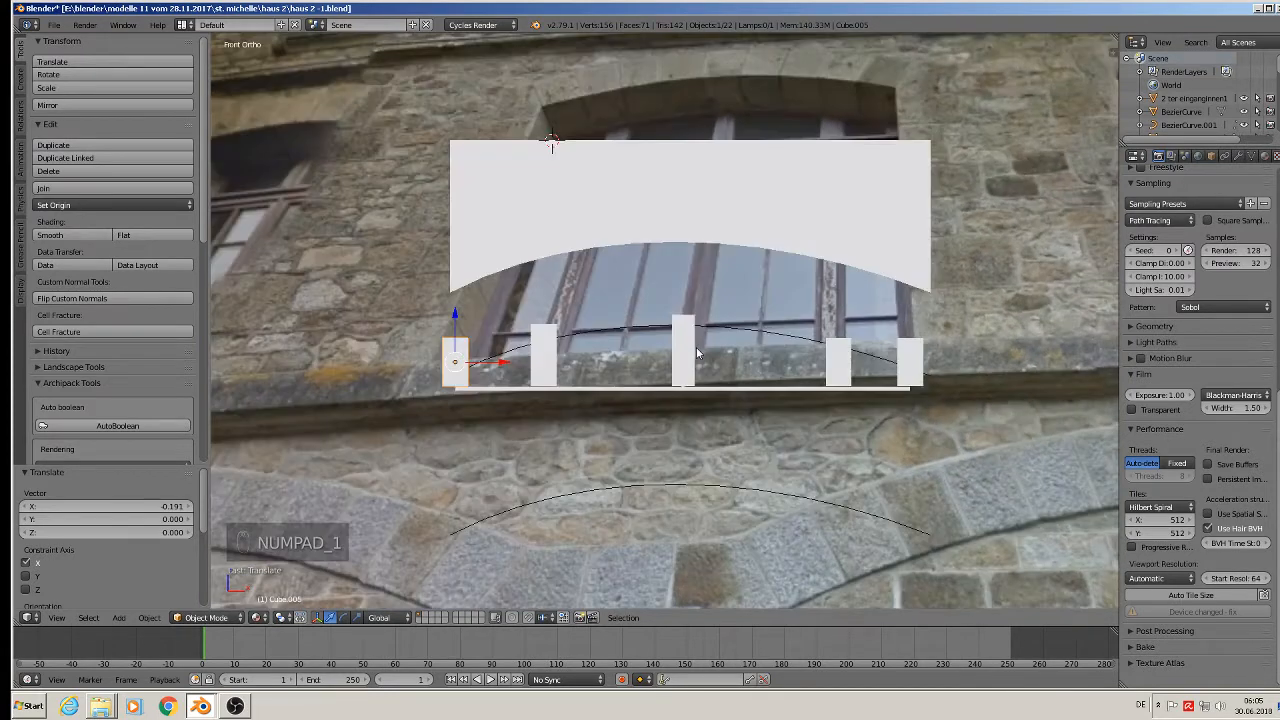
# Extrude the whole arch line crossing the blocks about 0.002 upward along Z into a thin strip, and return to Object Mode.
pyautogui.scroll(2, 600, 322)
pyautogui.rightClick(601, 320)
pyautogui.press('Tab')
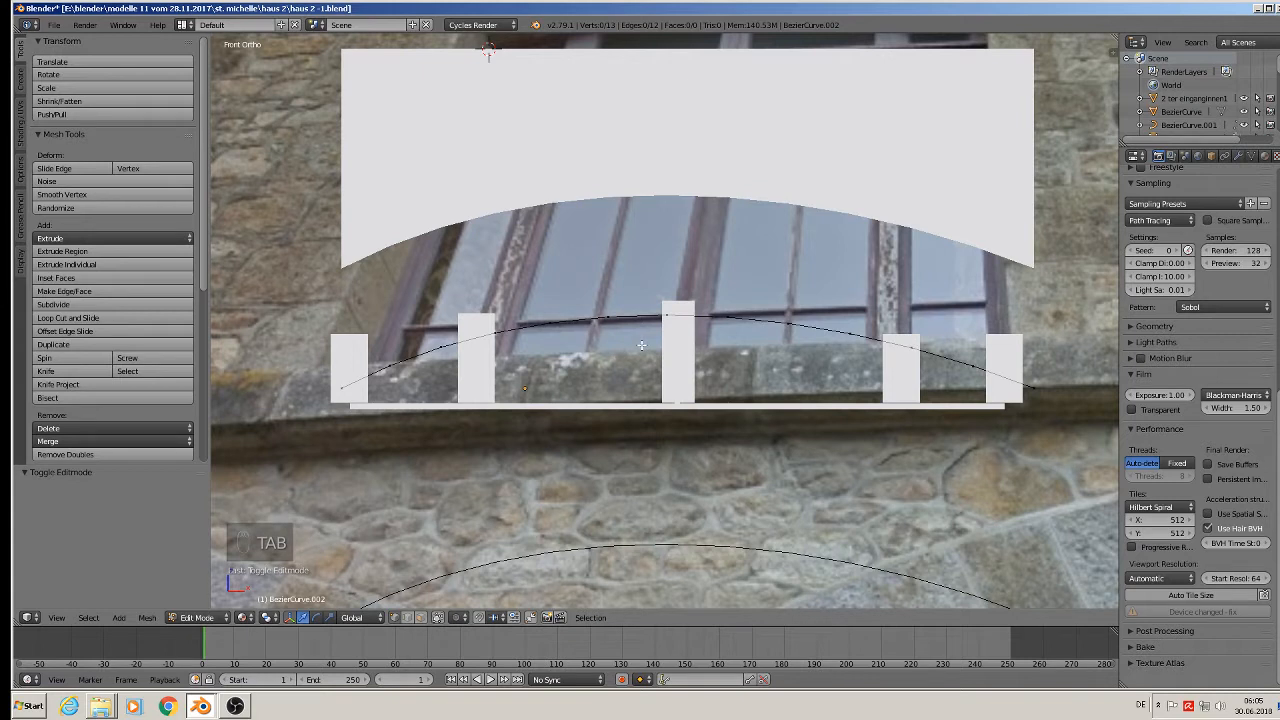
pyautogui.press('e')
pyautogui.press('a')
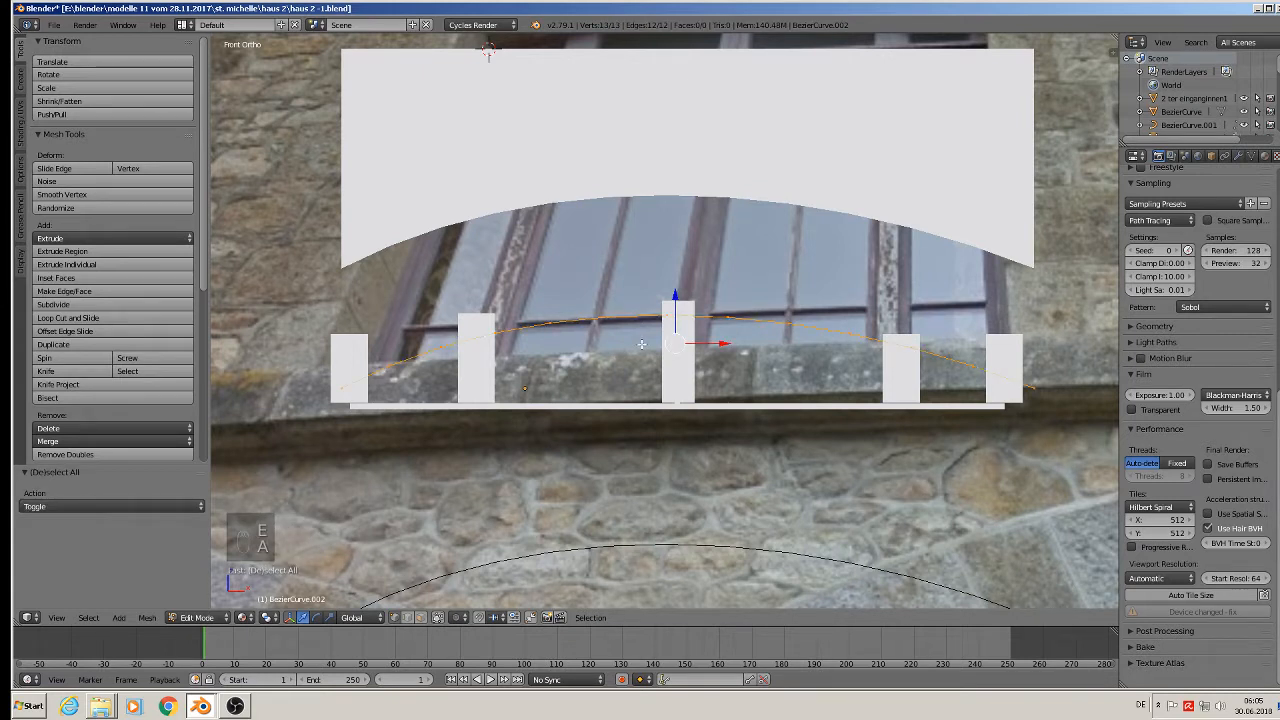
pyautogui.press('e')
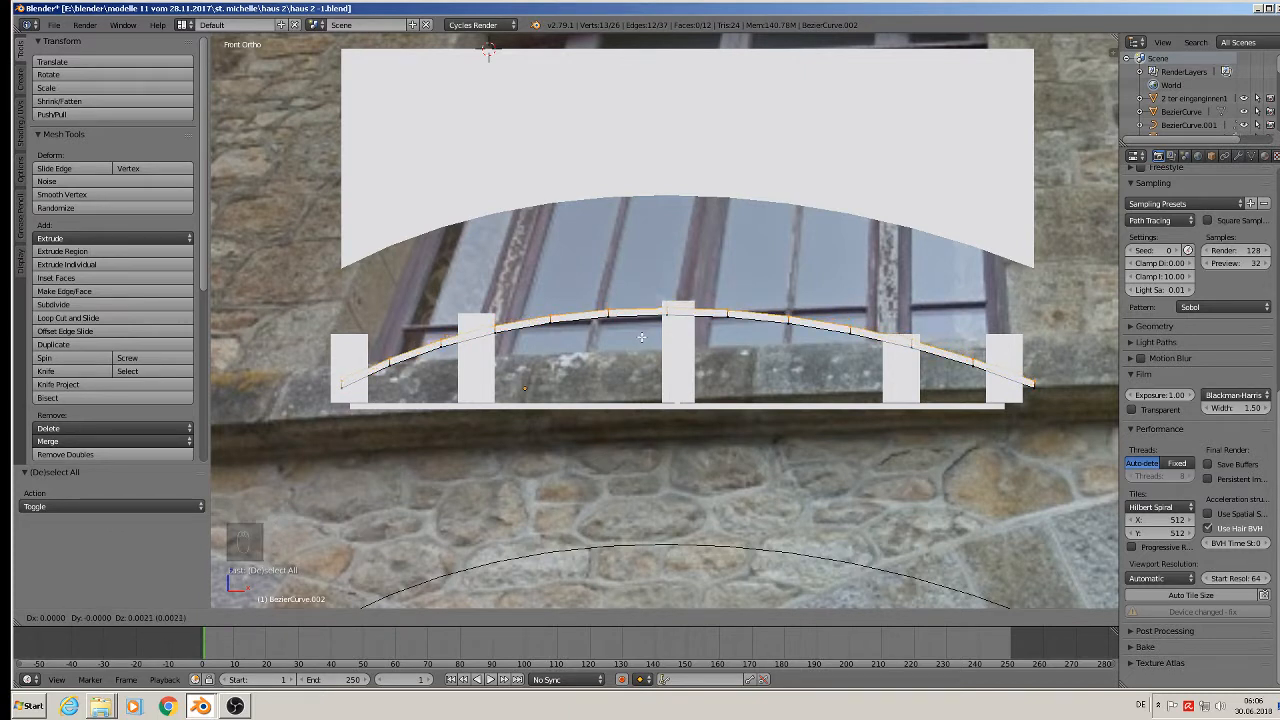
pyautogui.click(641, 337)
pyautogui.press('Tab')
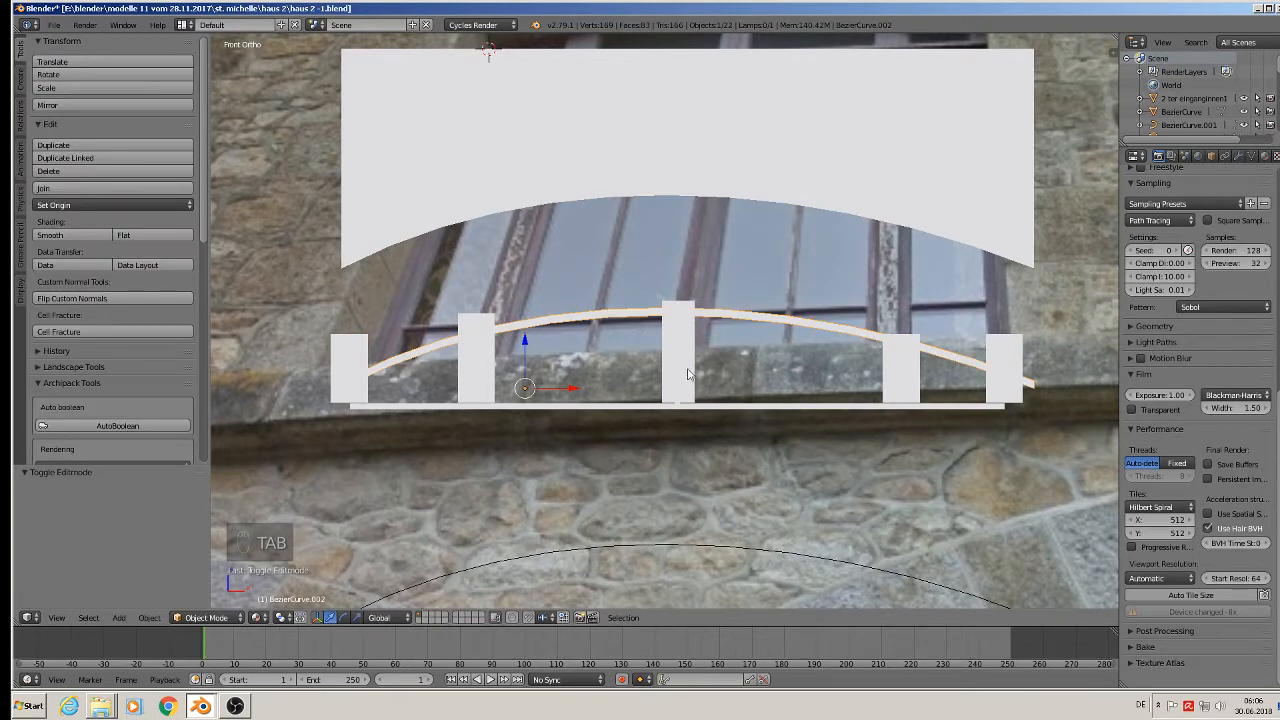
# Give the arched strip depth by extruding all of it about 0.003 along Y, and return to Object Mode.
pyautogui.moveTo(688, 374); pyautogui.dragTo(431, 327, button='middle')
pyautogui.press('Tab')
pyautogui.press('a')
pyautogui.press('a')
pyautogui.press('a')
pyautogui.press('a')
pyautogui.press('a')
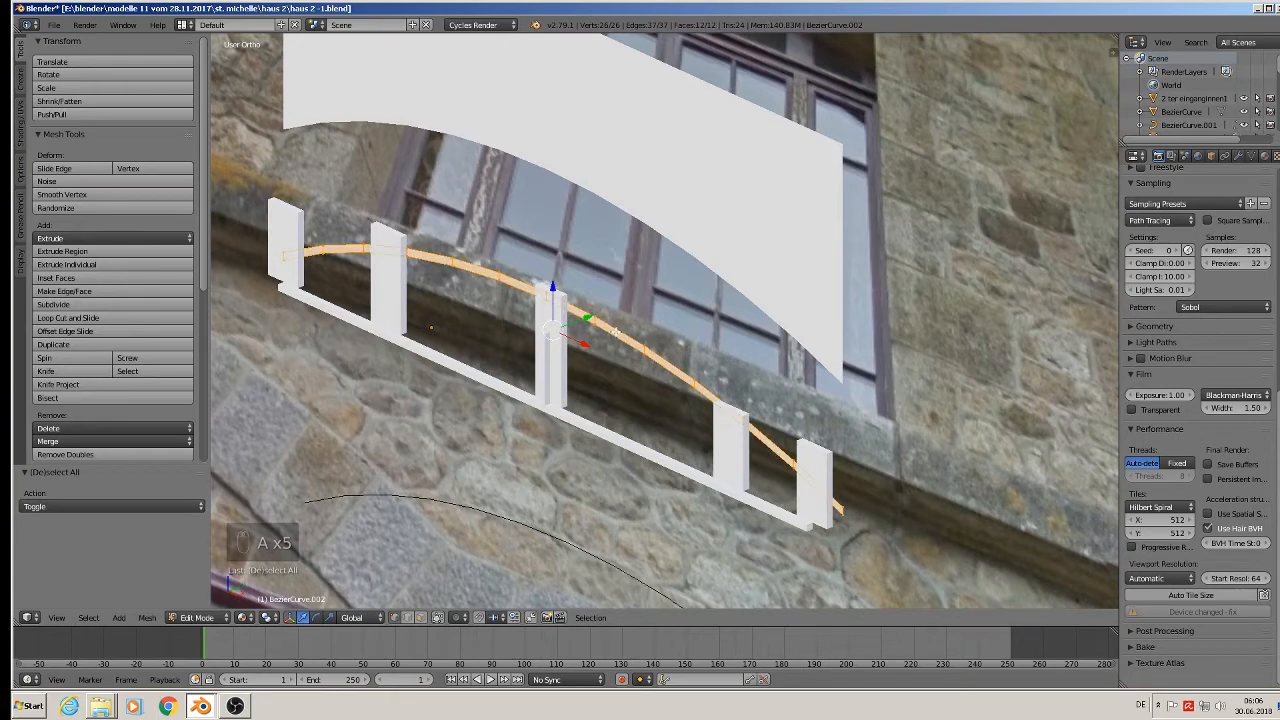
pyautogui.press('e')
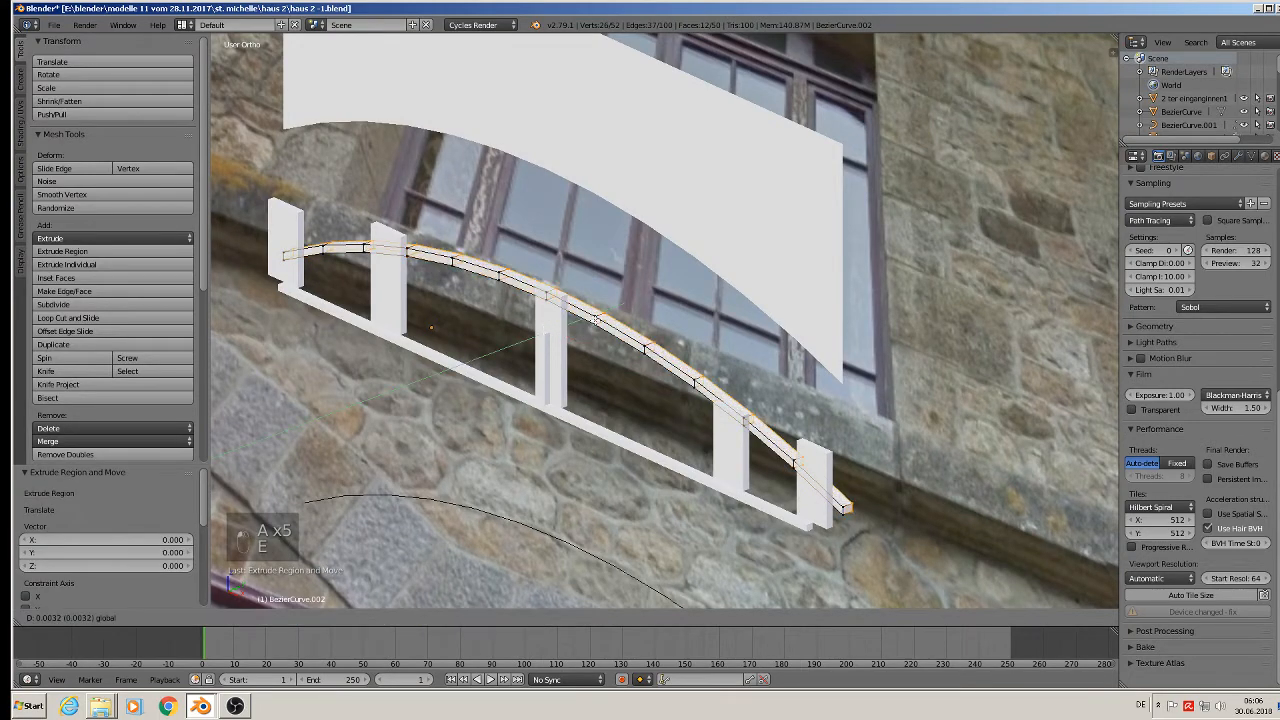
pyautogui.click(597, 321)
pyautogui.press('Tab')
pyautogui.moveTo(602, 339); pyautogui.dragTo(706, 316, button='middle')
pyautogui.scroll(-3, 673, 316)
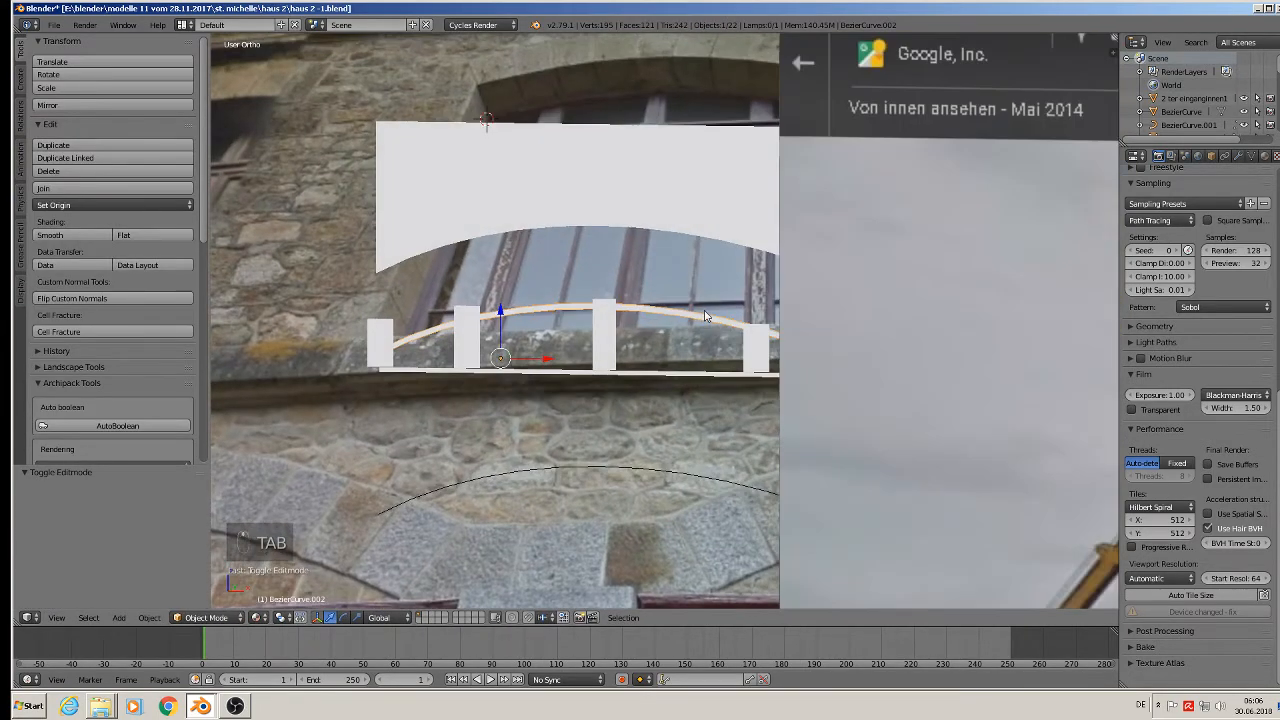
# Raise the top face of the inner right block about 0.003 along Z above the arched strip and leave Edit Mode.
pyautogui.press('KP_1')
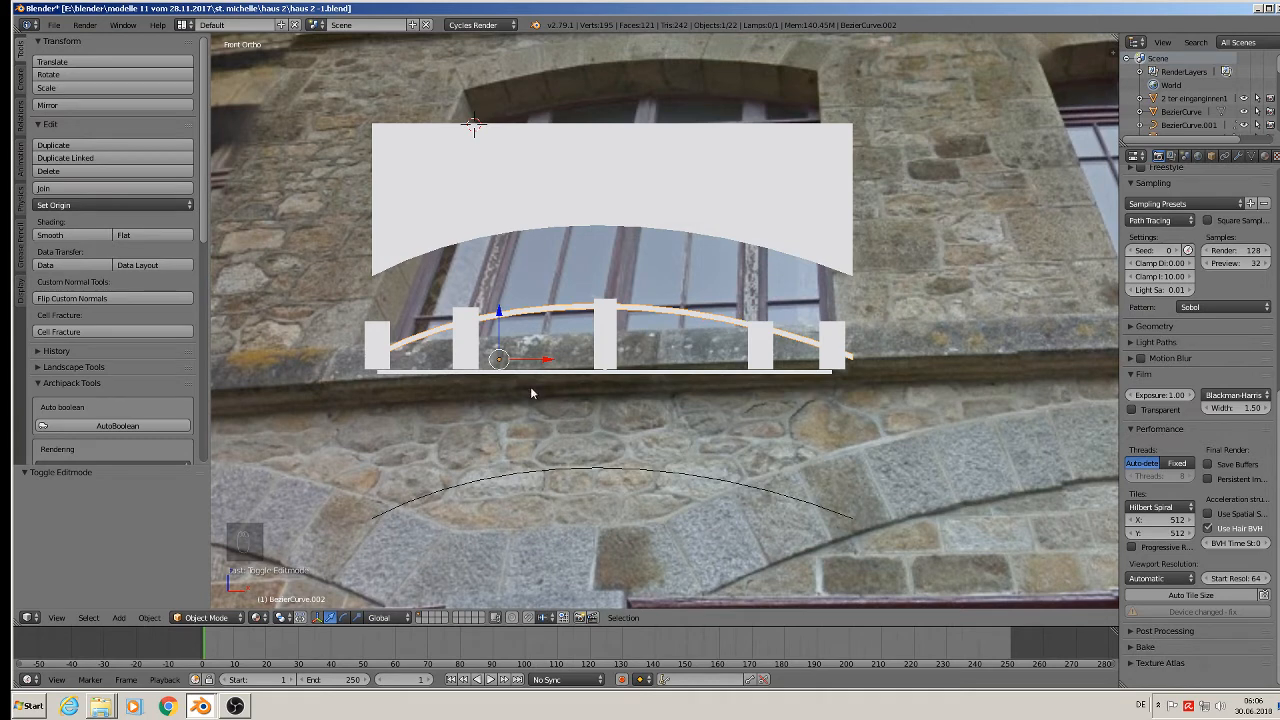
pyautogui.rightClick(768, 342)
pyautogui.press('Tab')
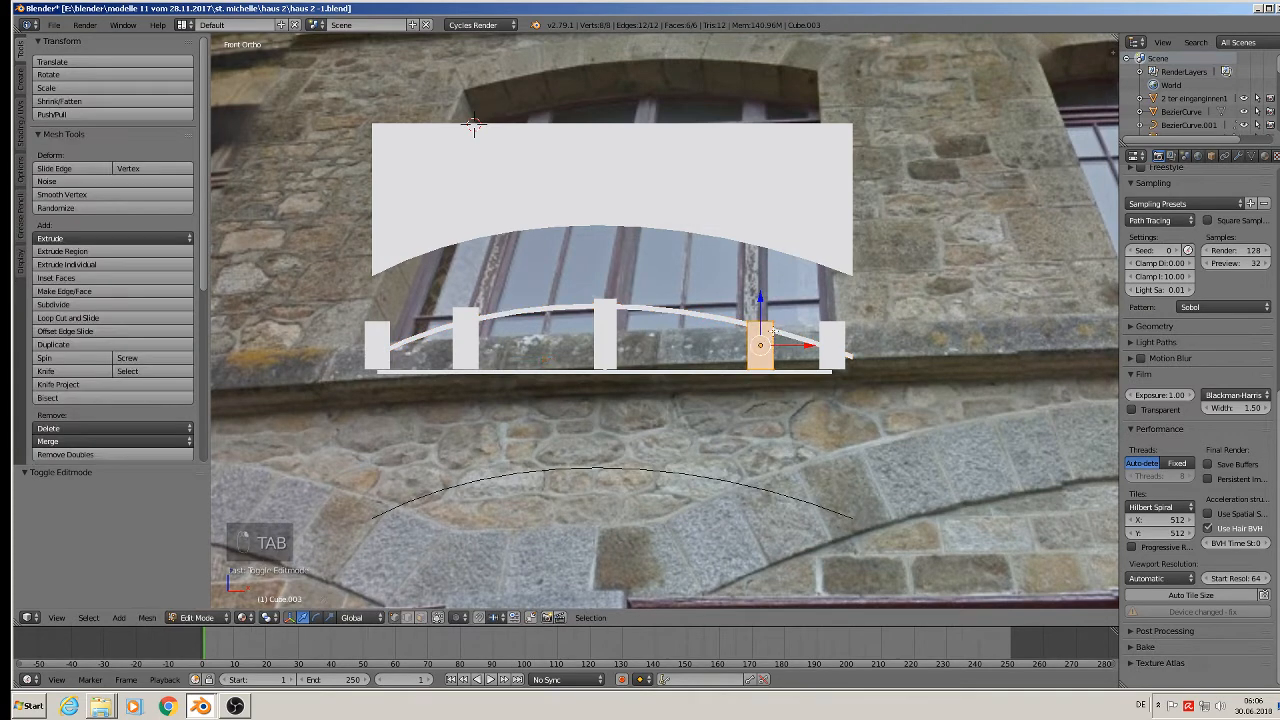
pyautogui.press('a')
pyautogui.press('a')
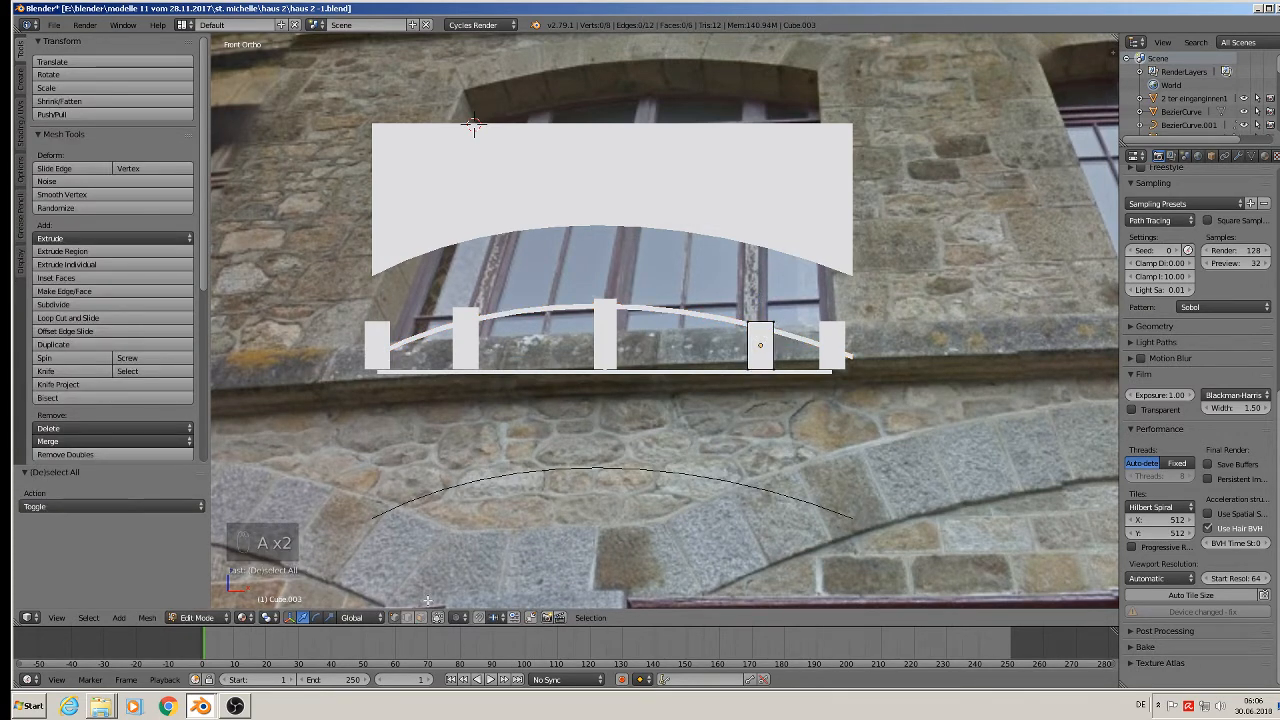
pyautogui.press('c')
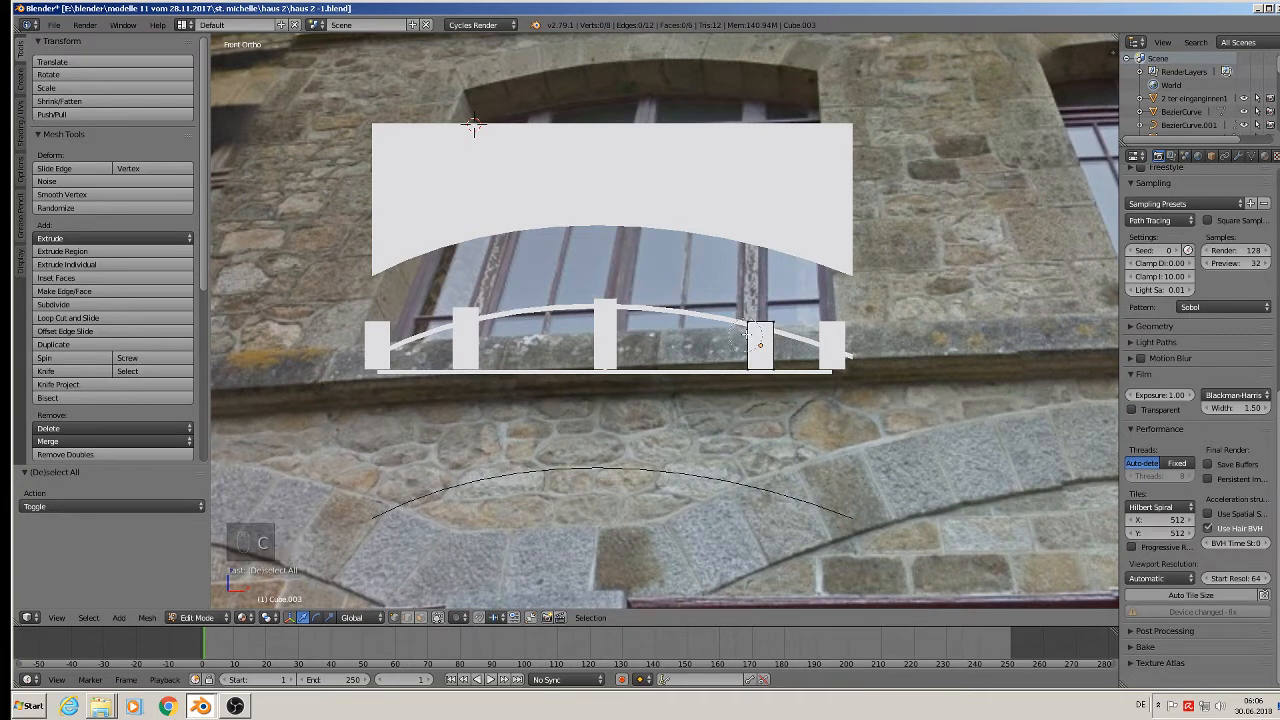
pyautogui.moveTo(780, 320); pyautogui.dragTo(762, 286)
pyautogui.rightClick(758, 313)
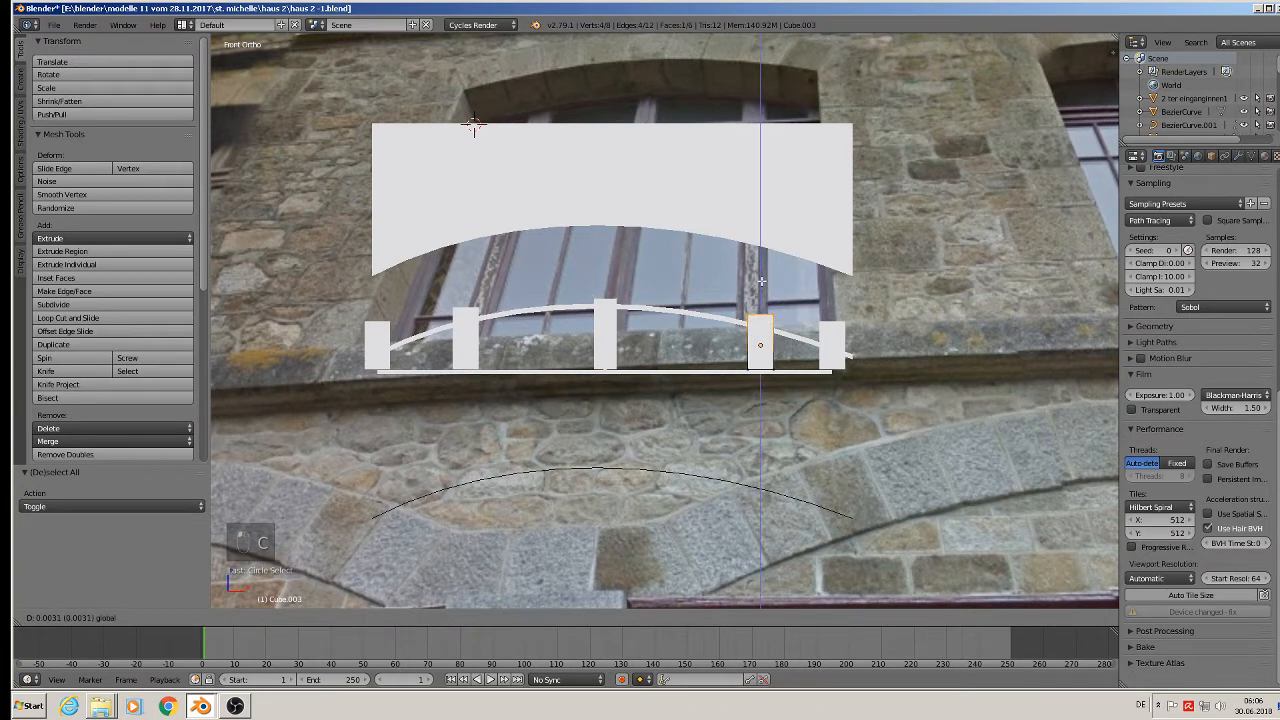
pyautogui.press('a')
pyautogui.press('Tab')
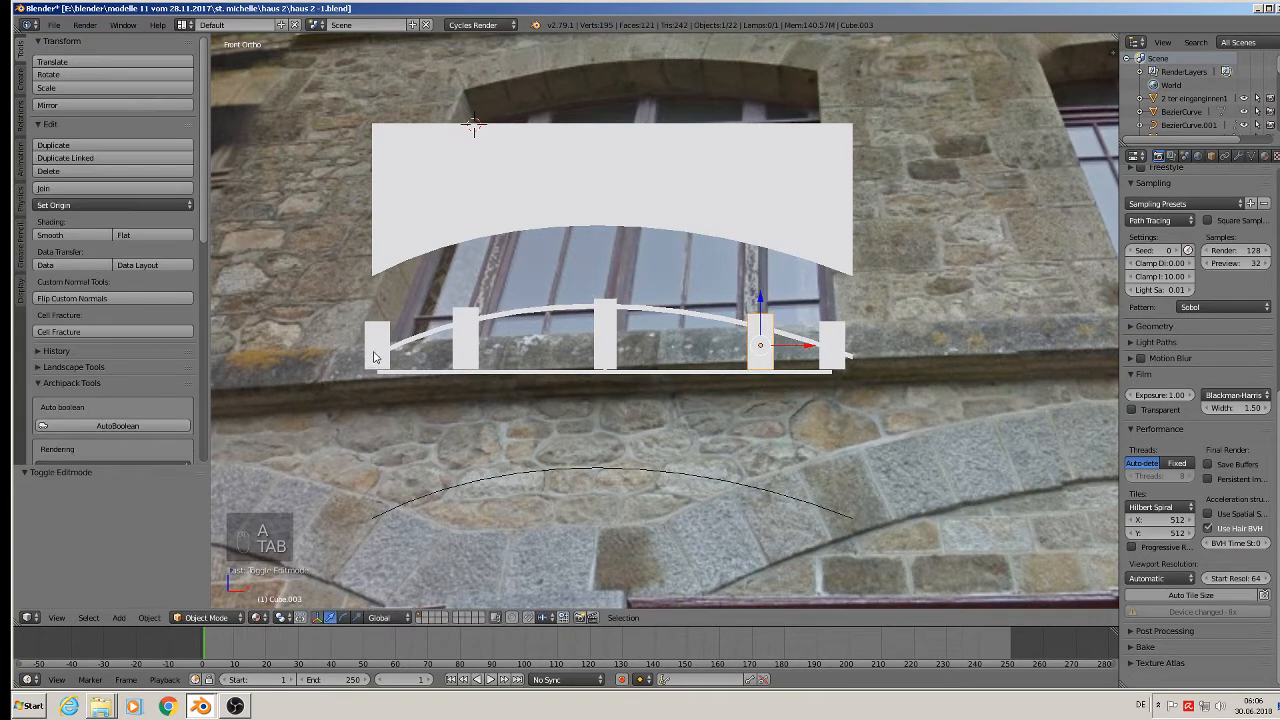
pyautogui.rightClick(375, 357)
pyautogui.keyDown('shift'); pyautogui.rightClick(465, 353); pyautogui.keyUp('shift')
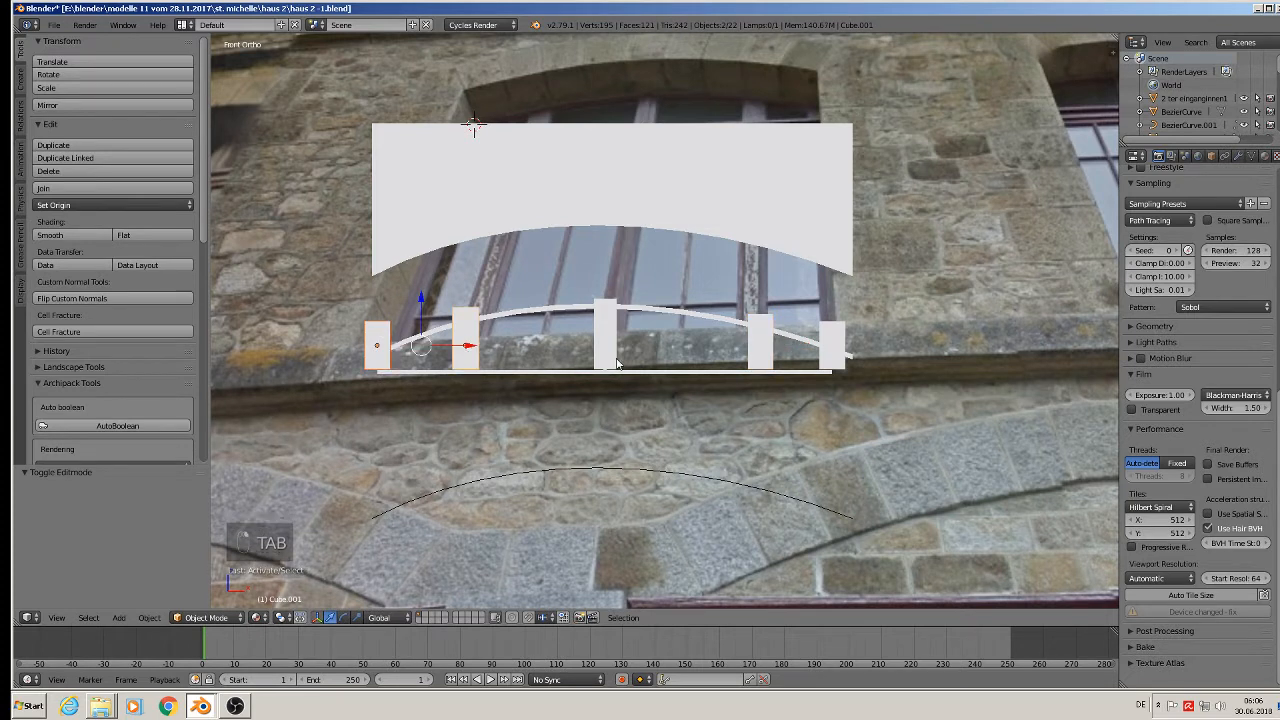
pyautogui.keyDown('shift'); pyautogui.rightClick(612, 352); pyautogui.keyUp('shift')
pyautogui.keyDown('shift'); pyautogui.rightClick(607, 348); pyautogui.keyUp('shift')
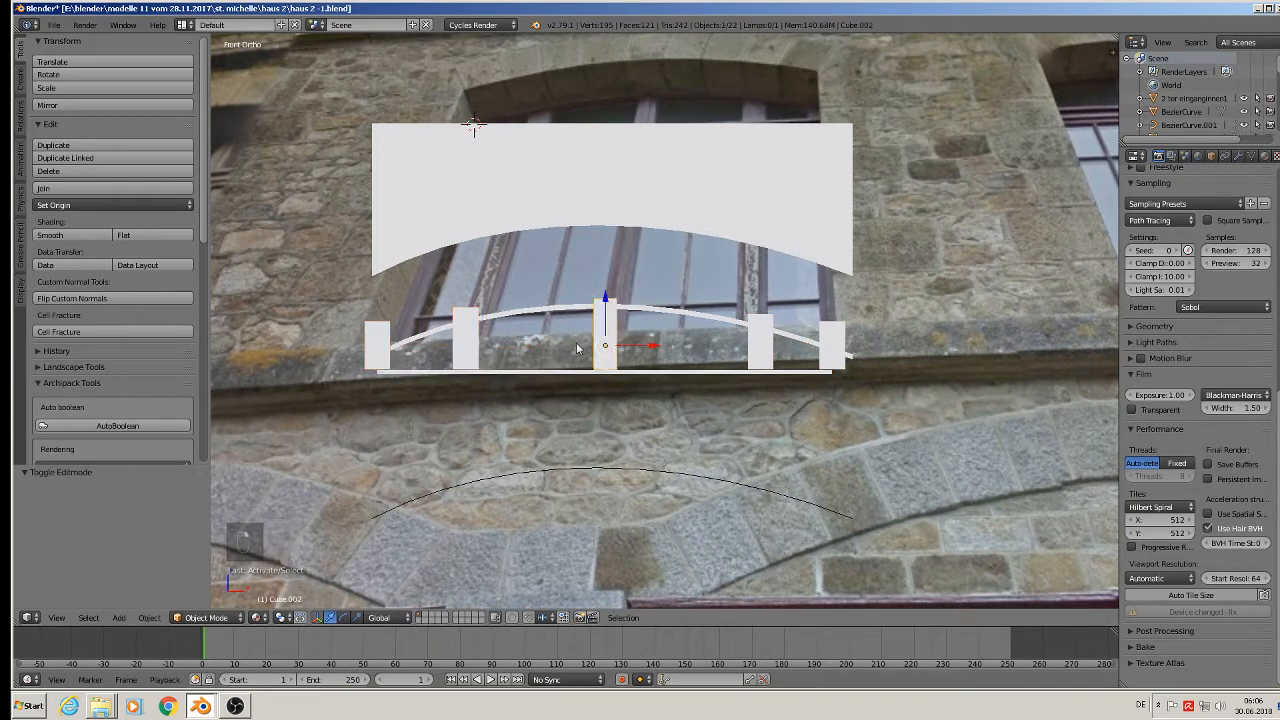
pyautogui.keyDown('shift'); pyautogui.rightClick(375, 350); pyautogui.keyUp('shift')
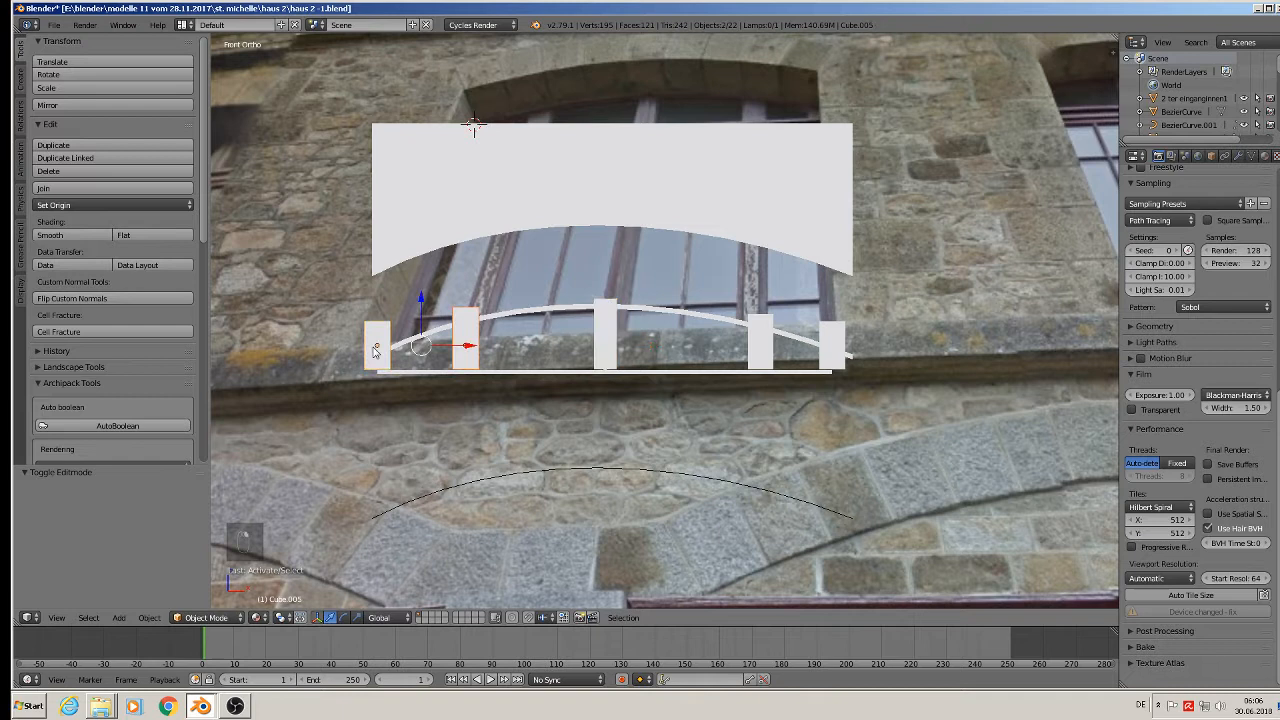
pyautogui.keyDown('shift'); pyautogui.rightClick(615, 320); pyautogui.keyUp('shift')
pyautogui.keyDown('shift'); pyautogui.rightClick(765, 342); pyautogui.keyUp('shift')
pyautogui.keyDown('shift'); pyautogui.rightClick(823, 350); pyautogui.keyUp('shift')
# Move the inner right block -0.005 along X towards the middle block.
pyautogui.rightClick(752, 350)
pyautogui.press('g')
pyautogui.press('x')
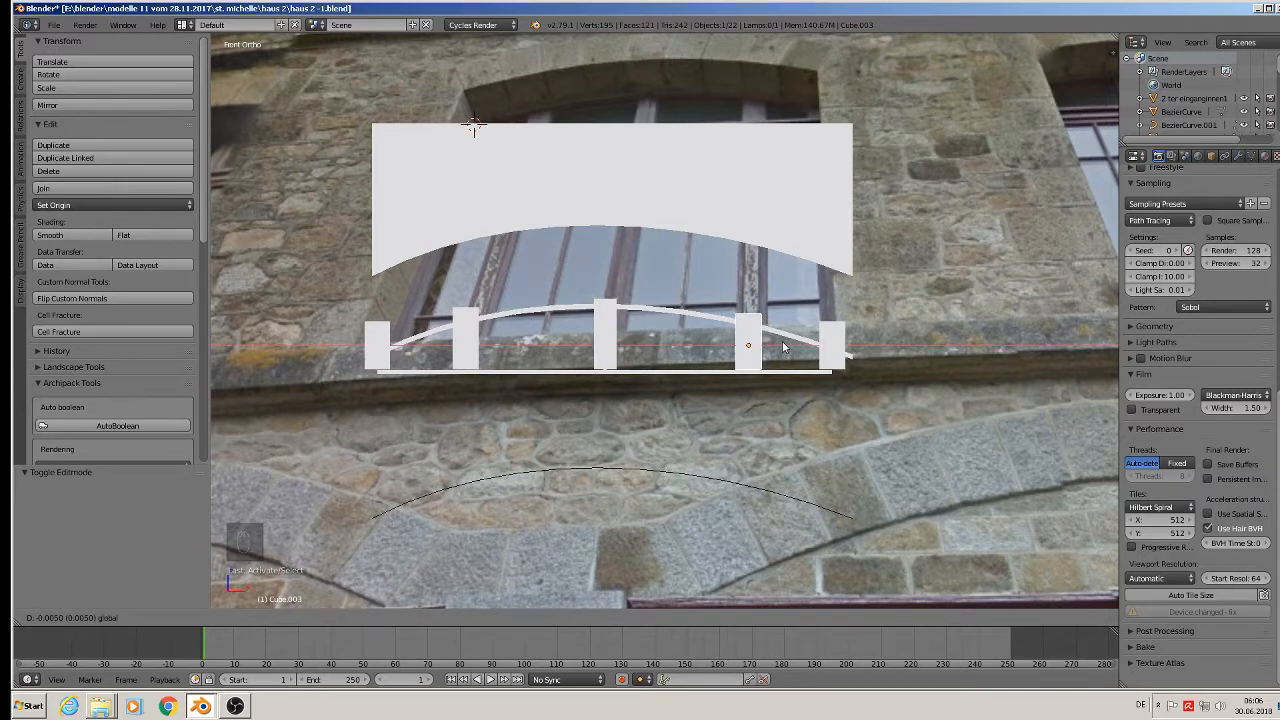
pyautogui.click(783, 346)
# Select all five upright blocks and join them into a single object.
pyautogui.rightClick(385, 345)
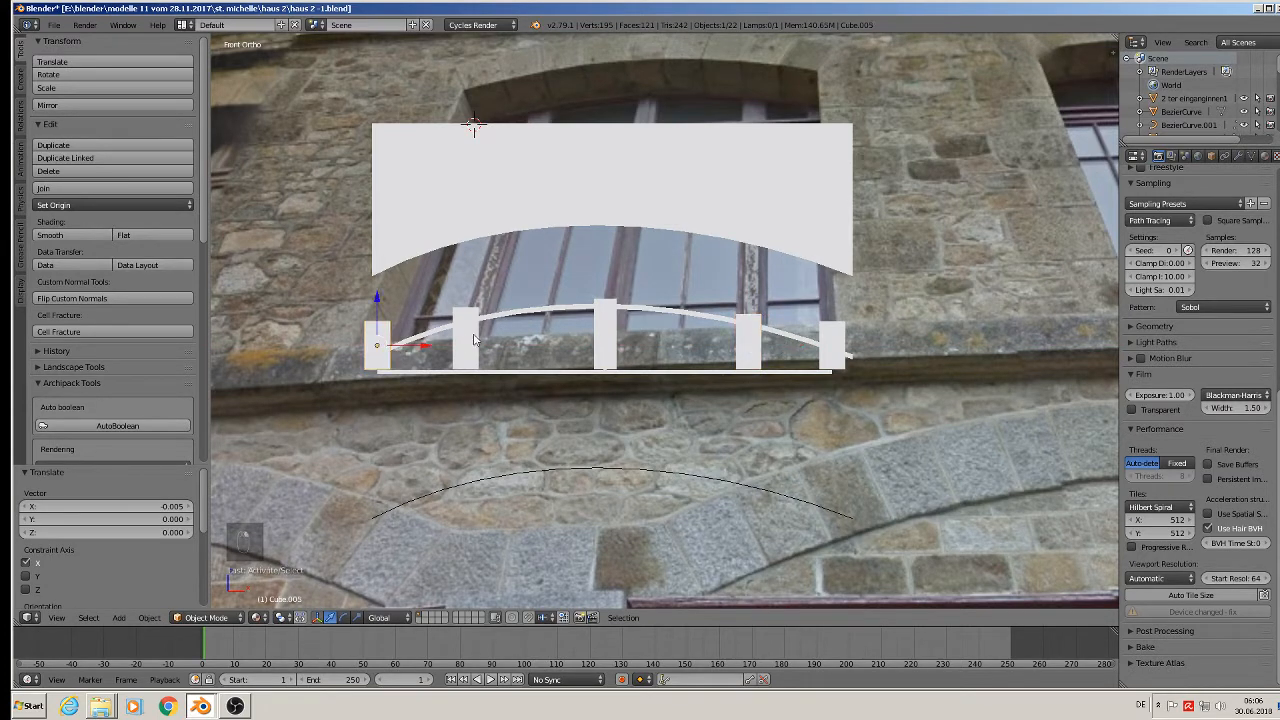
pyautogui.keyDown('shift'); pyautogui.rightClick(474, 335); pyautogui.keyUp('shift')
pyautogui.keyDown('shift'); pyautogui.rightClick(612, 314); pyautogui.keyUp('shift')
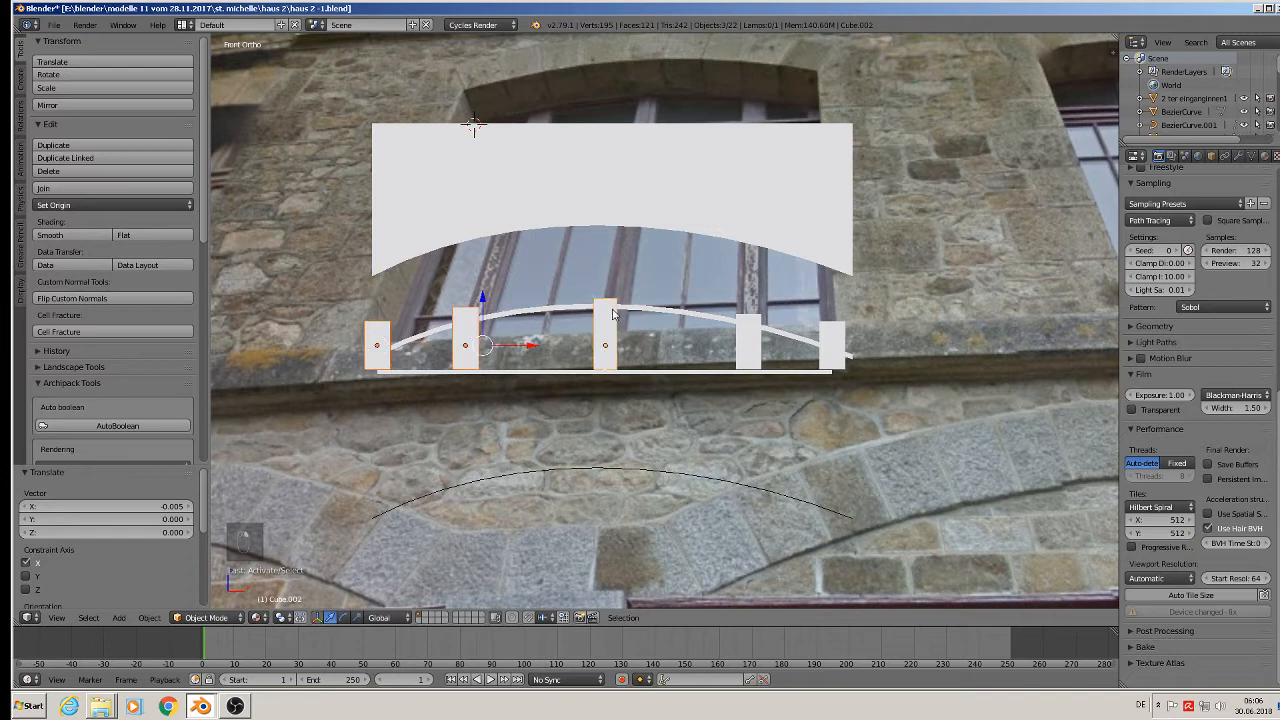
pyautogui.keyDown('shift'); pyautogui.rightClick(757, 338); pyautogui.keyUp('shift')
pyautogui.keyDown('shift'); pyautogui.rightClick(829, 340); pyautogui.keyUp('shift')
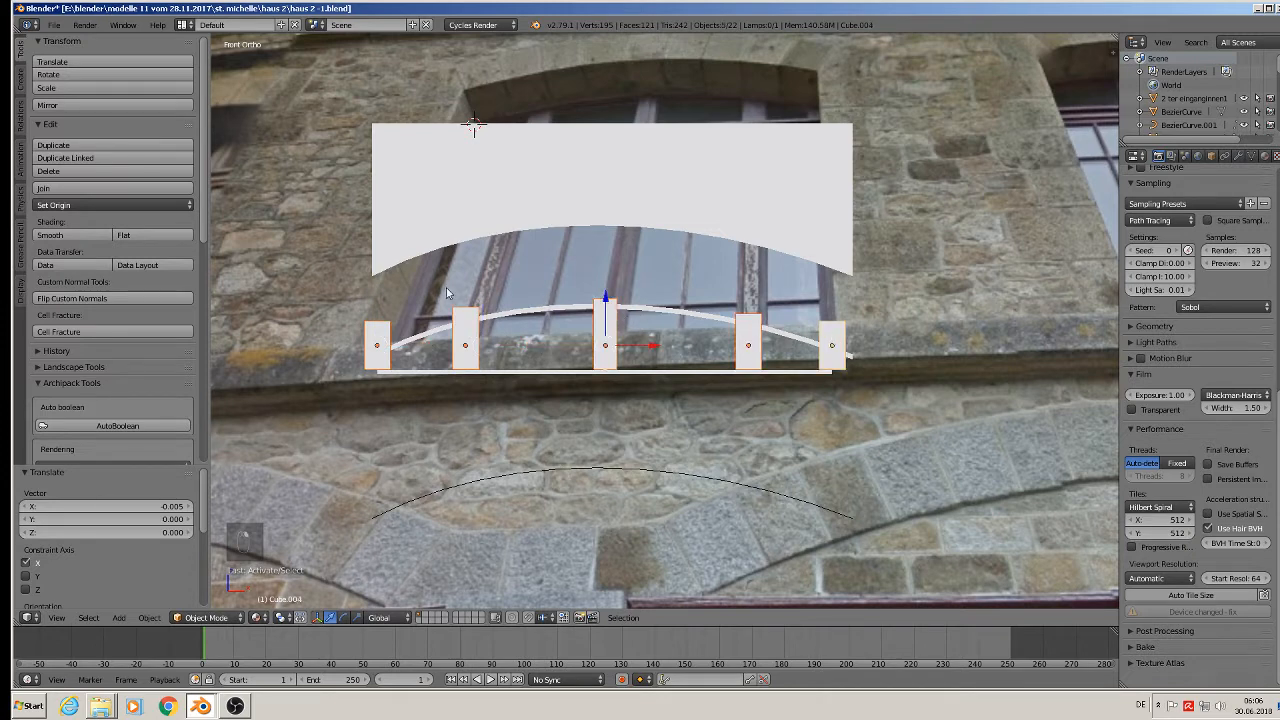
pyautogui.click(110, 188)
# Apply rotation and scale to the joined blocks and set their origin to the geometry.
pyautogui.click(148, 619)
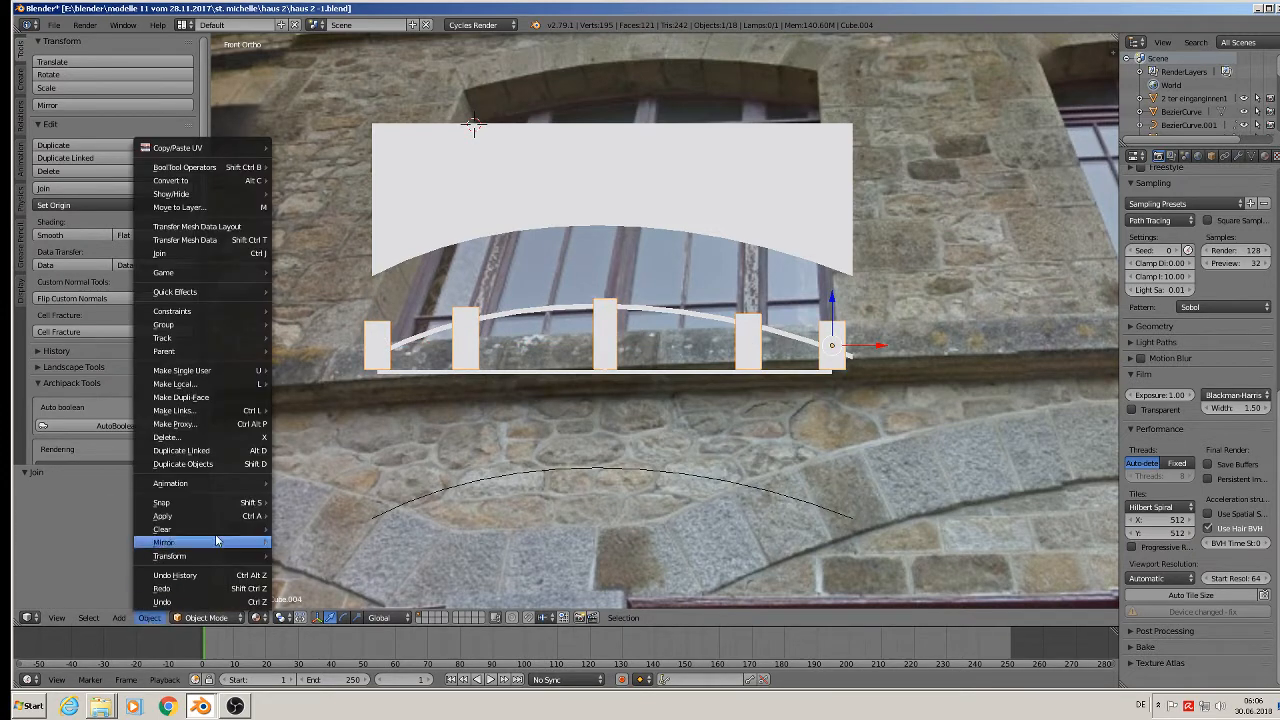
pyautogui.moveTo(255, 516)
pyautogui.click(338, 396)
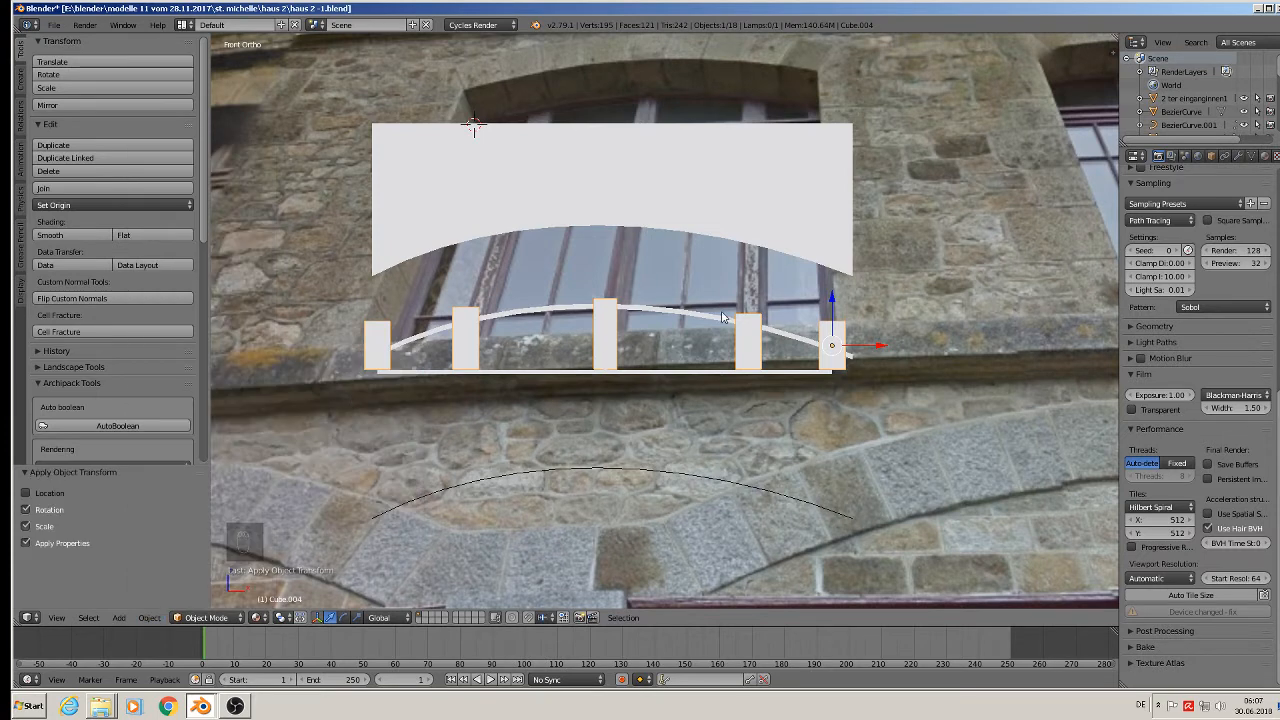
pyautogui.click(101, 203)
pyautogui.click(83, 236)
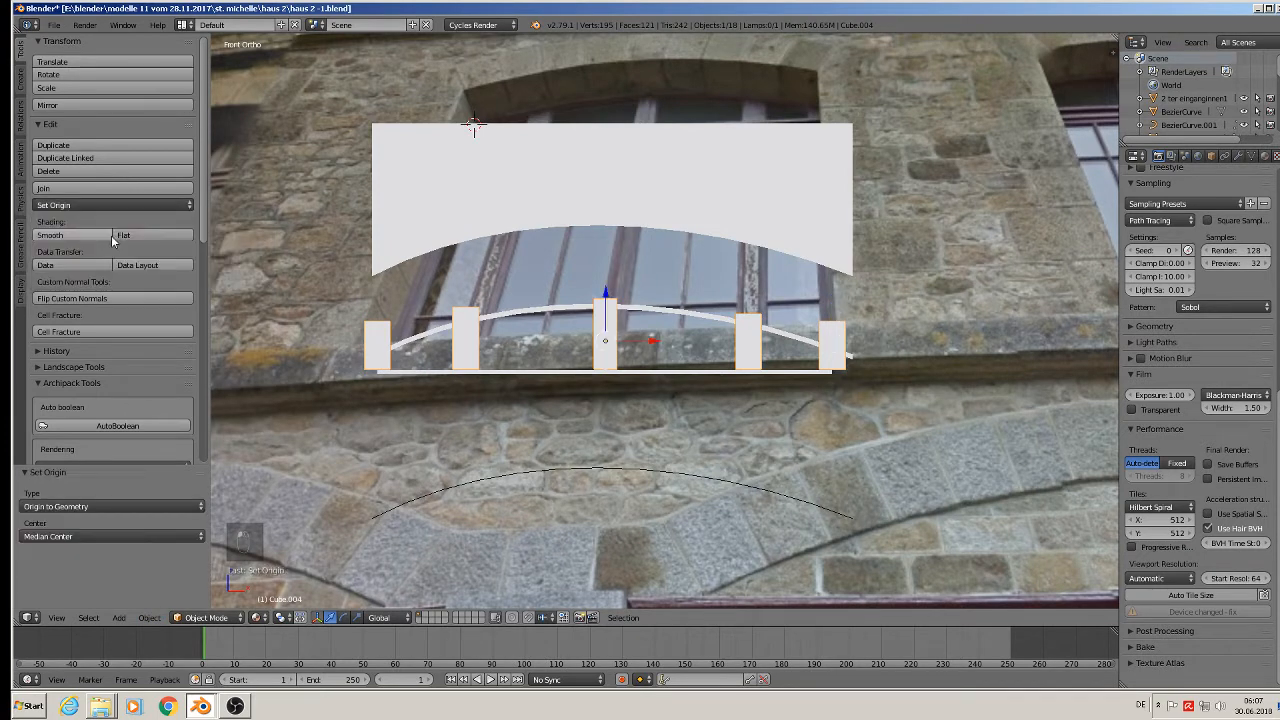
# Extrude the large arched panel's left vertical edge by -0.055 along X.
pyautogui.rightClick(562, 200)
pyautogui.press('Tab')
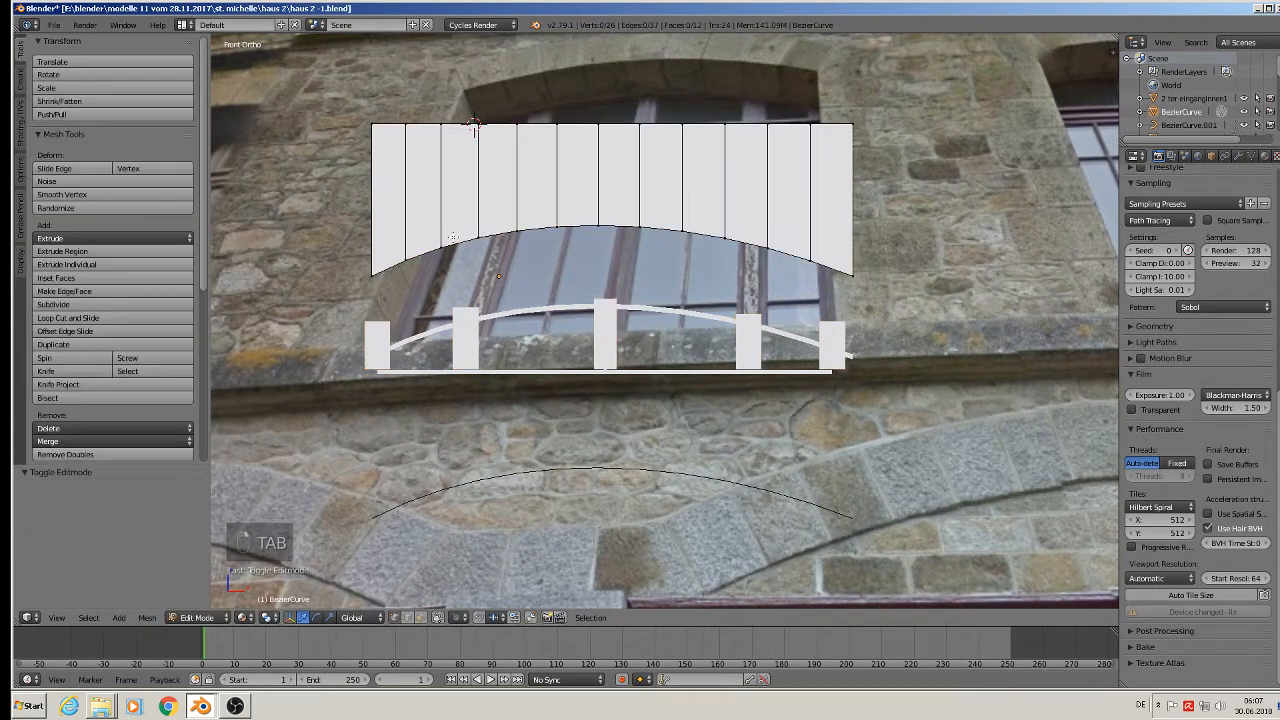
pyautogui.rightClick(370, 127)
pyautogui.keyDown('shift'); pyautogui.rightClick(368, 275); pyautogui.keyUp('shift')
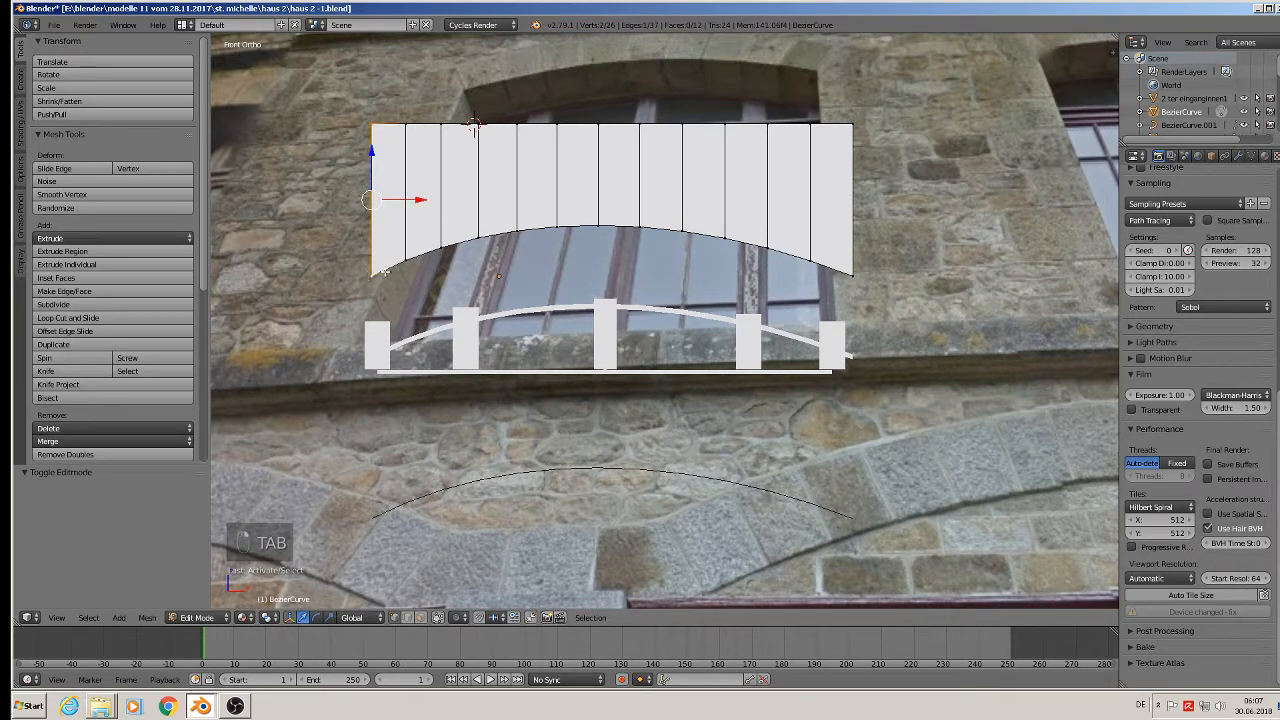
pyautogui.press('e')
pyautogui.click(737, 216)
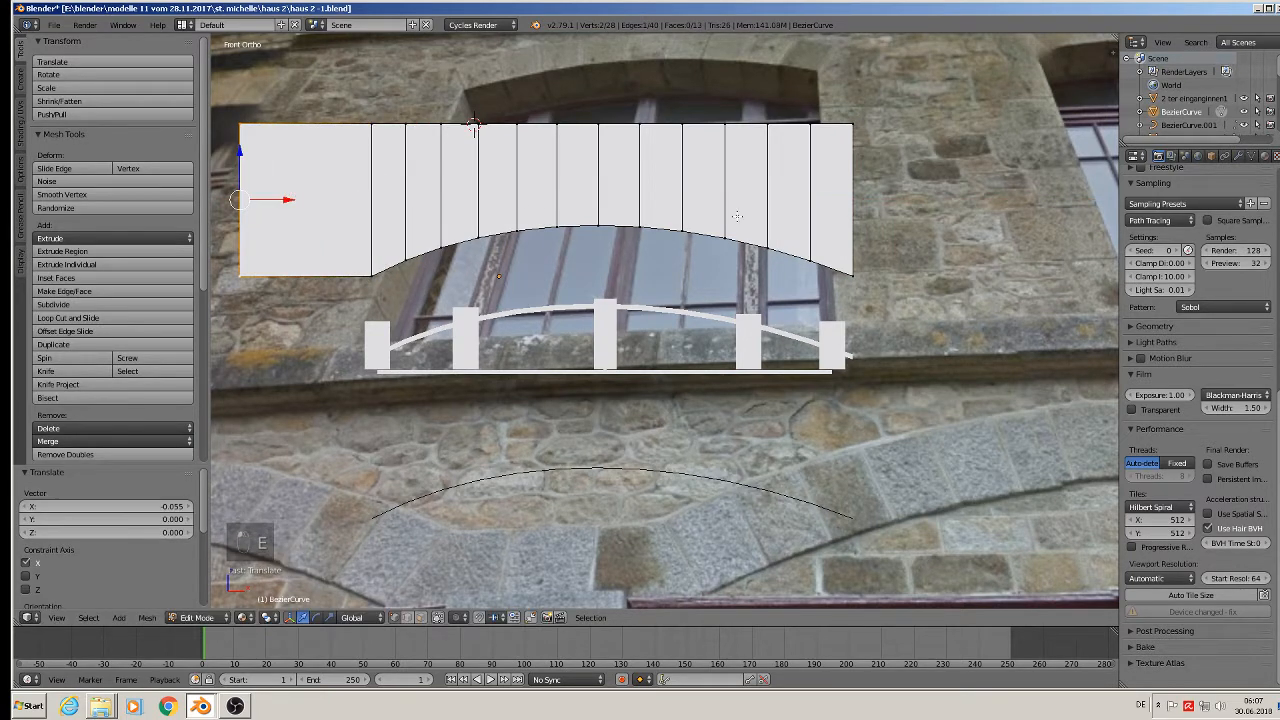
# Extrude the arched panel's right vertical edge outward along X, extending the panel past the blocks, and return to Object Mode.
pyautogui.rightClick(859, 126)
pyautogui.keyDown('shift'); pyautogui.rightClick(867, 277); pyautogui.keyUp('shift')
pyautogui.press('e')
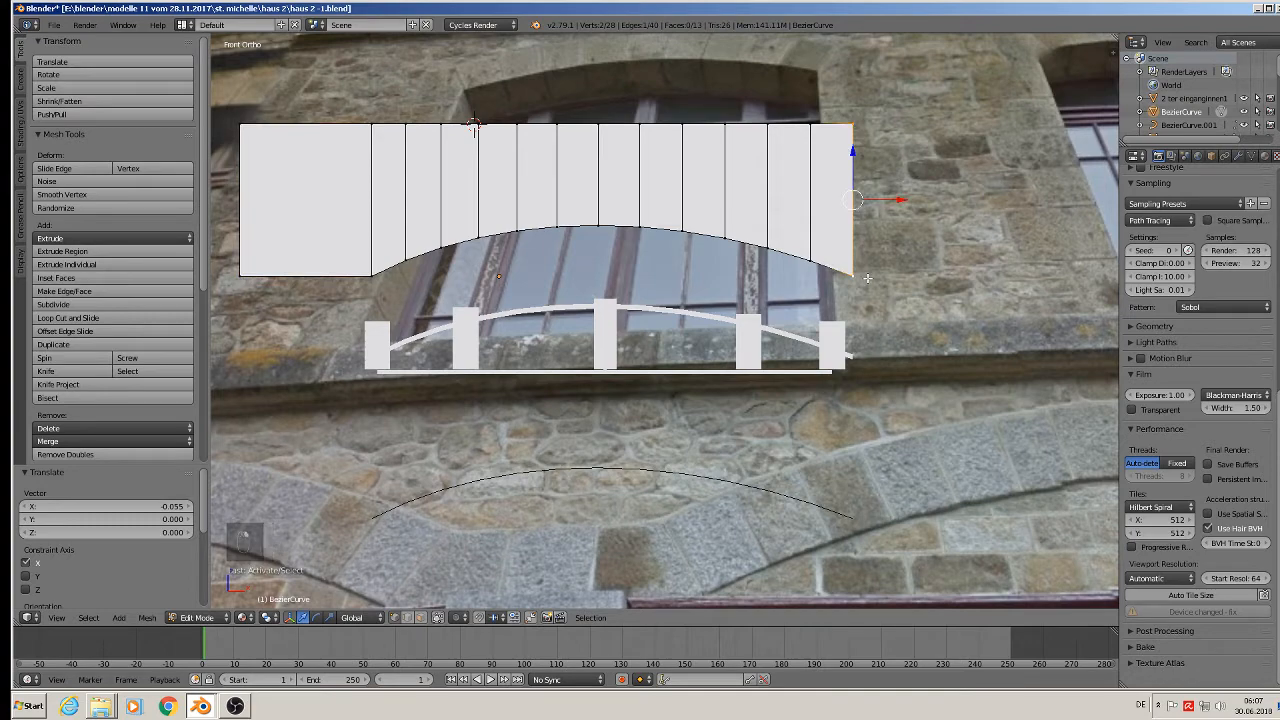
pyautogui.click(867, 277)
pyautogui.moveTo(895, 201); pyautogui.dragTo(1048, 211)
pyautogui.press('Tab')
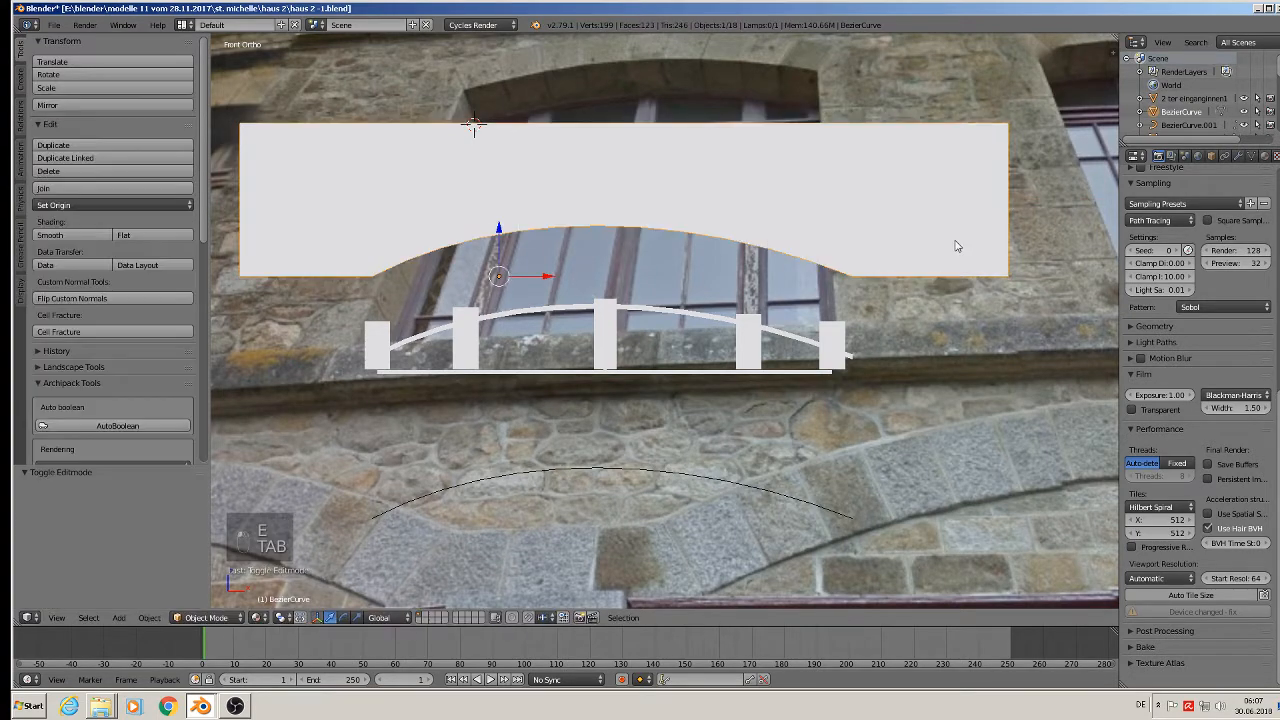
# Move the arched panel -0.097 along Y and extrude its whole face towards the wall into a thick solid.
pyautogui.moveTo(943, 241); pyautogui.dragTo(804, 332, button='middle')
pyautogui.moveTo(591, 205); pyautogui.dragTo(402, 270)
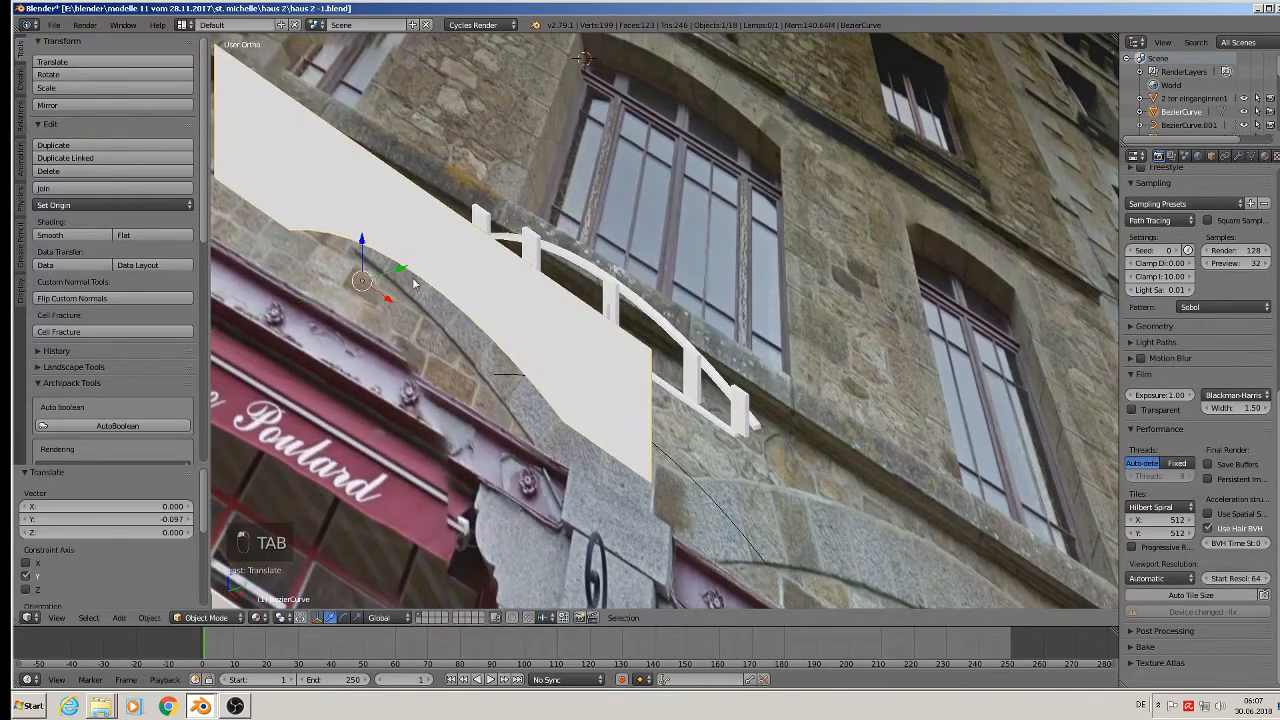
pyautogui.keyDown('shift'); pyautogui.moveTo(490, 287); pyautogui.dragTo(645, 252, button='middle'); pyautogui.keyUp('shift')
pyautogui.press('Tab')
pyautogui.press('a')
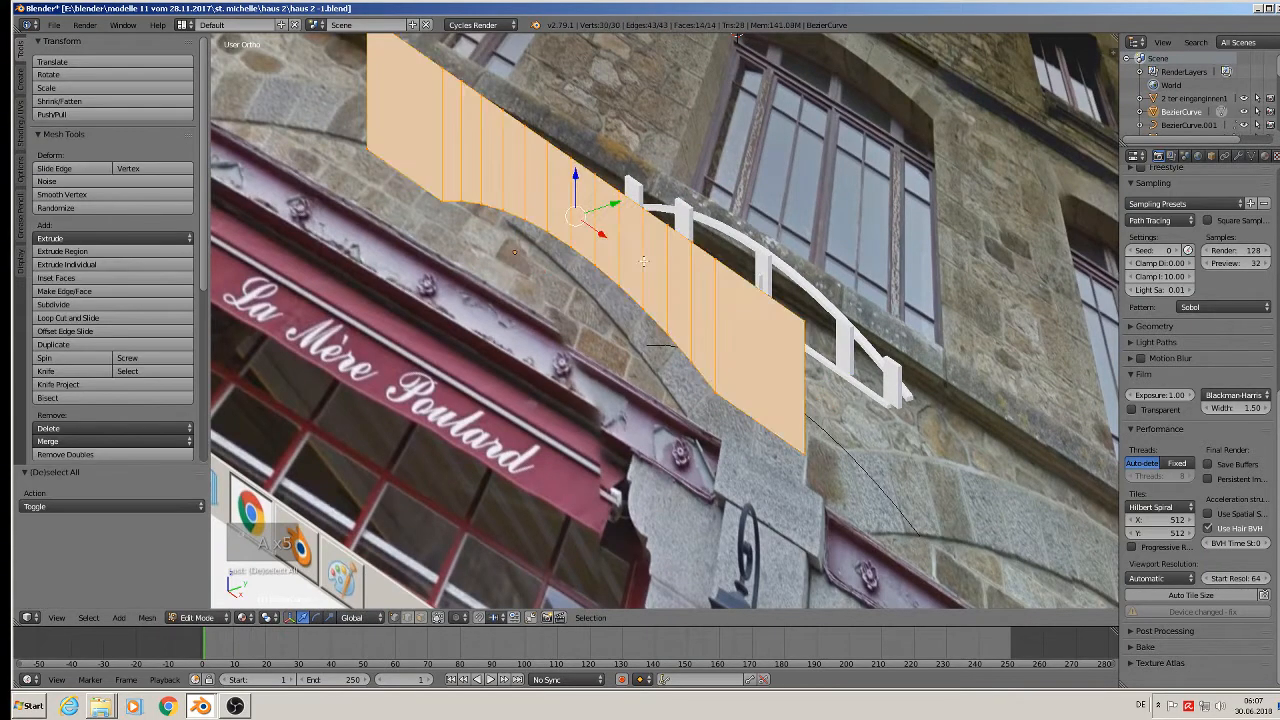
pyautogui.press('e')
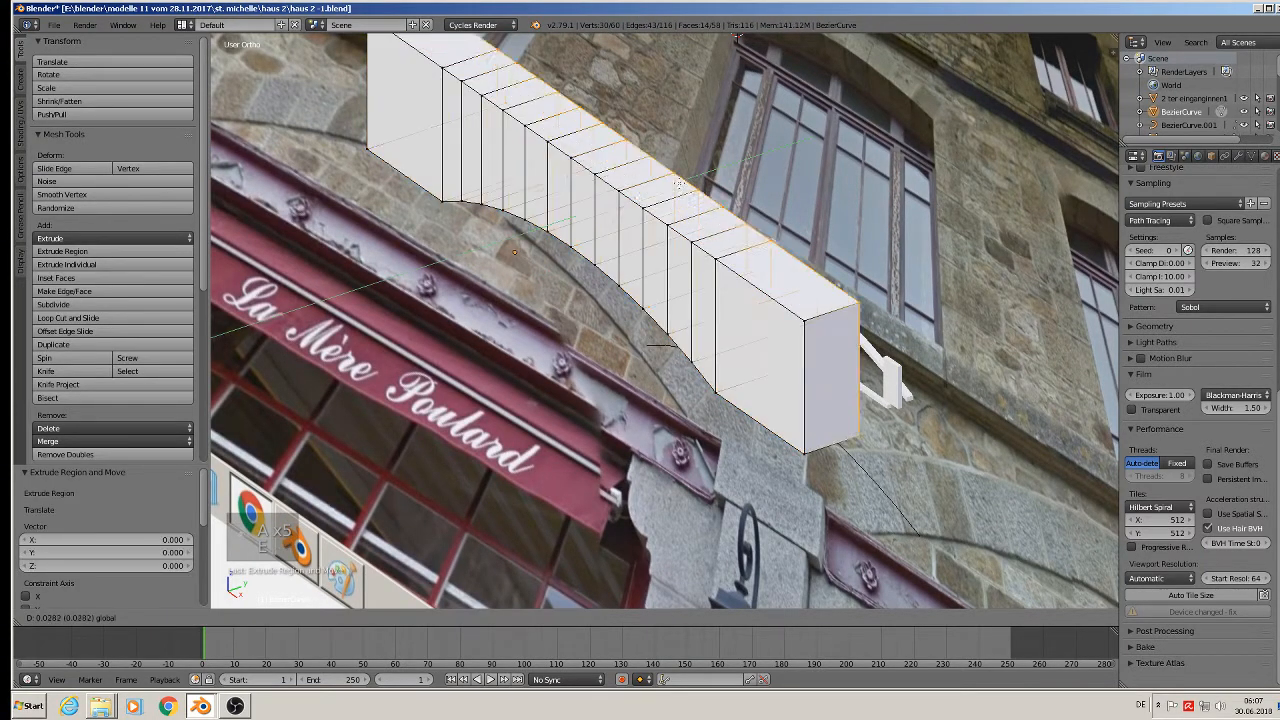
pyautogui.click(731, 202)
pyautogui.press('Tab')
# Apply rotation and scale to the thickened arched panel and set its origin to the geometry.
pyautogui.moveTo(738, 312); pyautogui.dragTo(835, 266, button='middle')
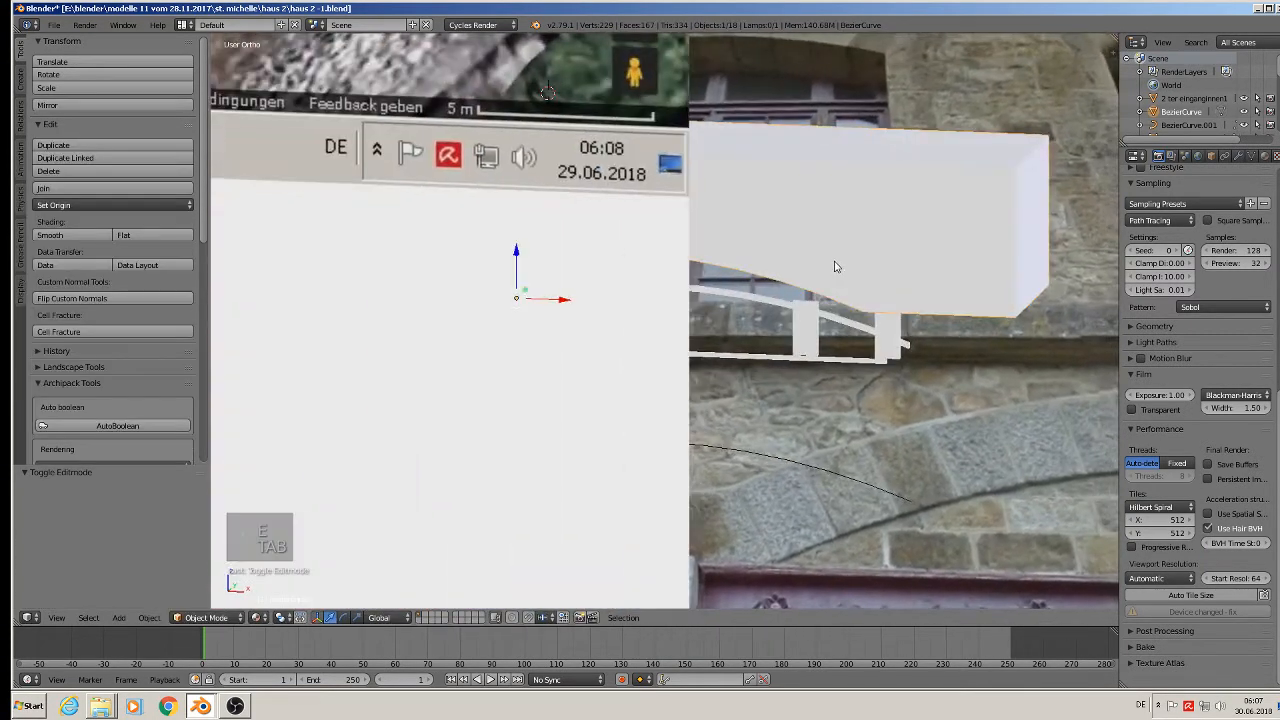
pyautogui.press('KP_1')
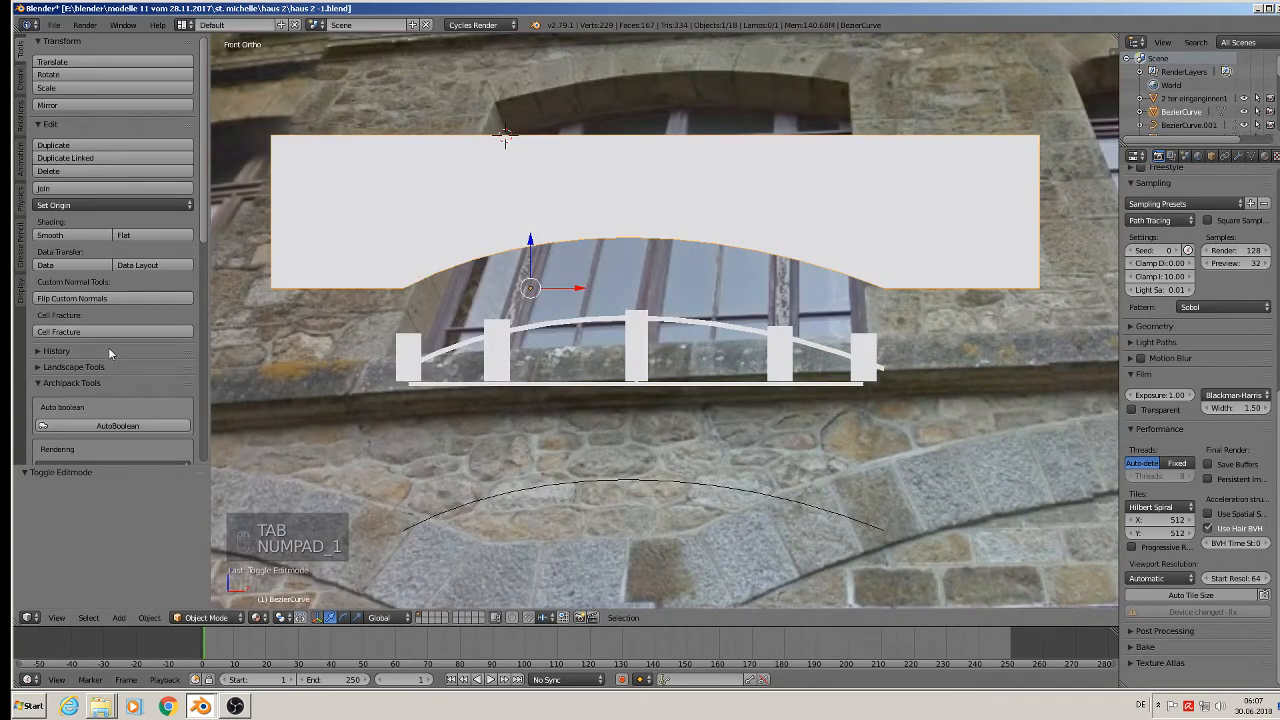
pyautogui.click(148, 617)
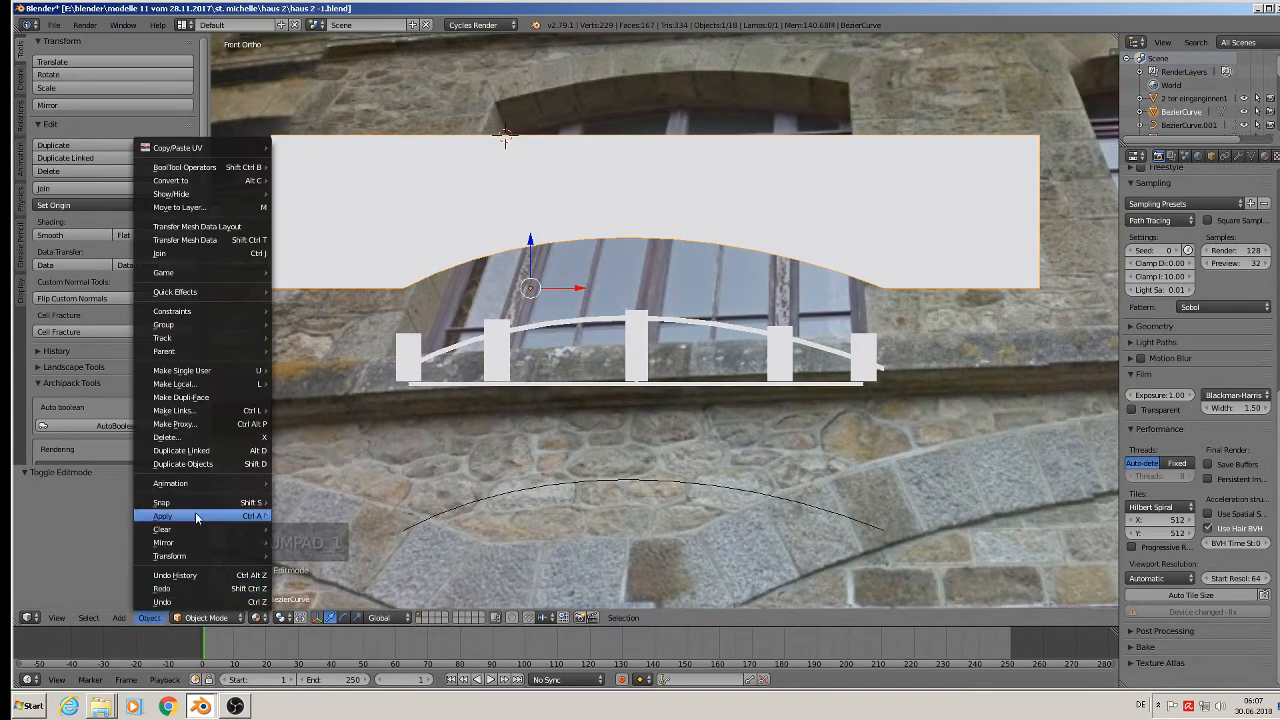
pyautogui.moveTo(196, 518)
pyautogui.click(358, 396)
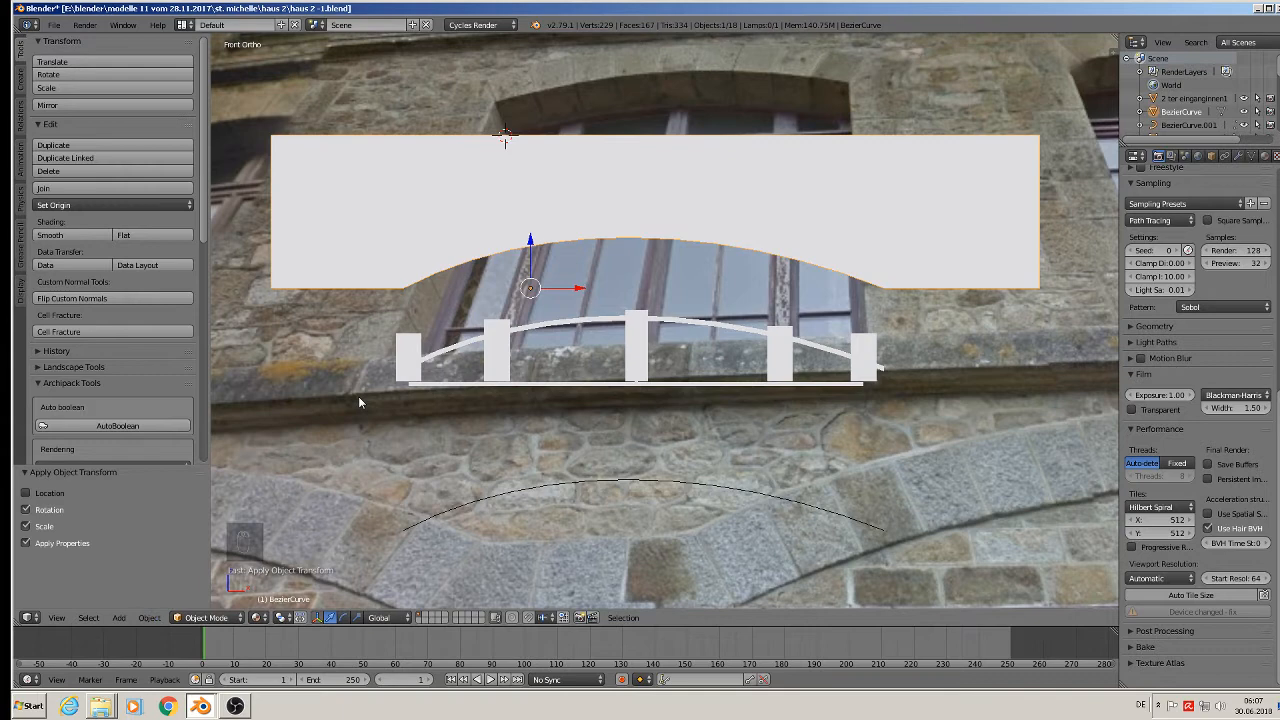
pyautogui.click(98, 204)
pyautogui.click(131, 234)
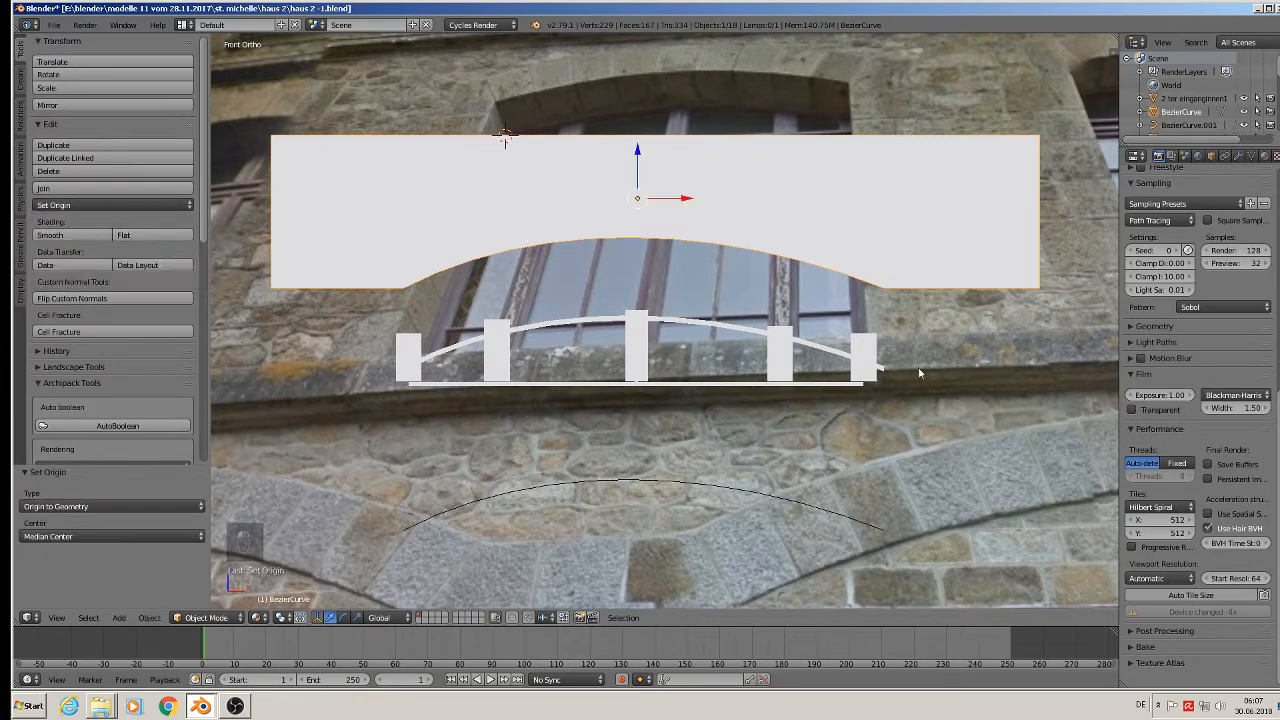
# Lower the arched panel by -0.033 along Z so its arch edge meets the arched strip over the blocks.
pyautogui.scroll(1, 826, 403)
pyautogui.scroll(-2, 790, 411)
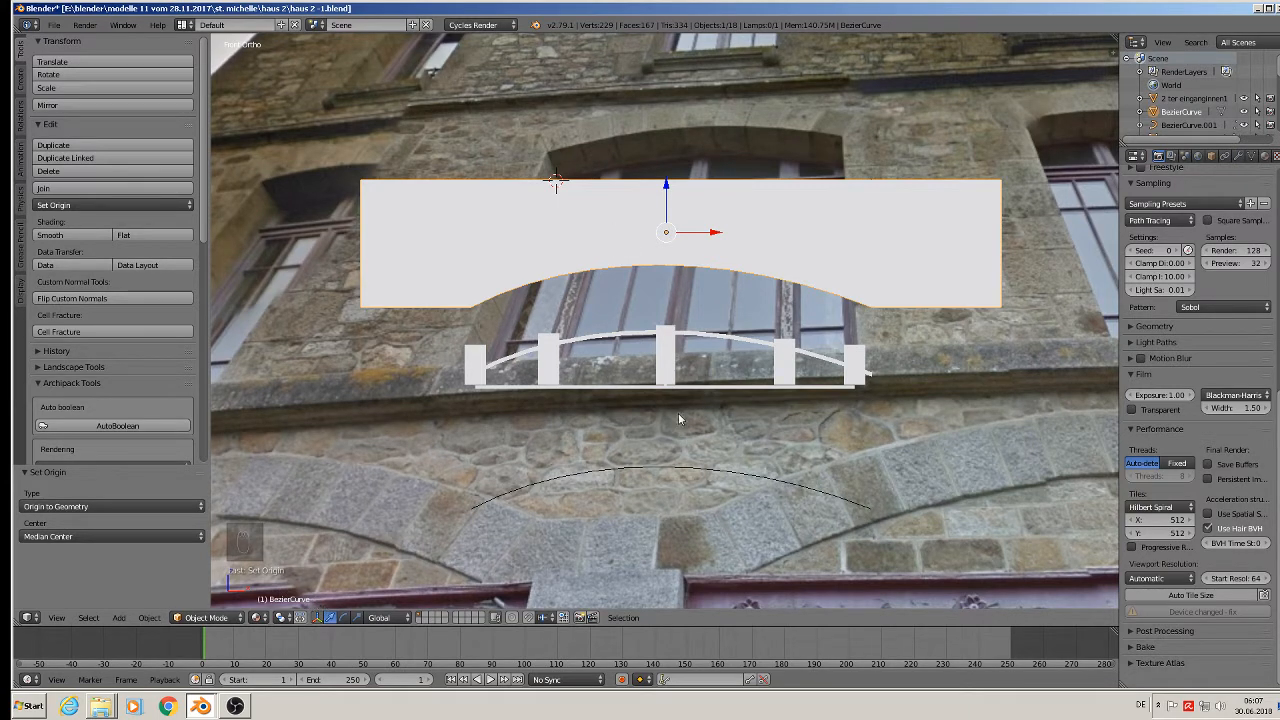
pyautogui.press('g')
pyautogui.press('z')
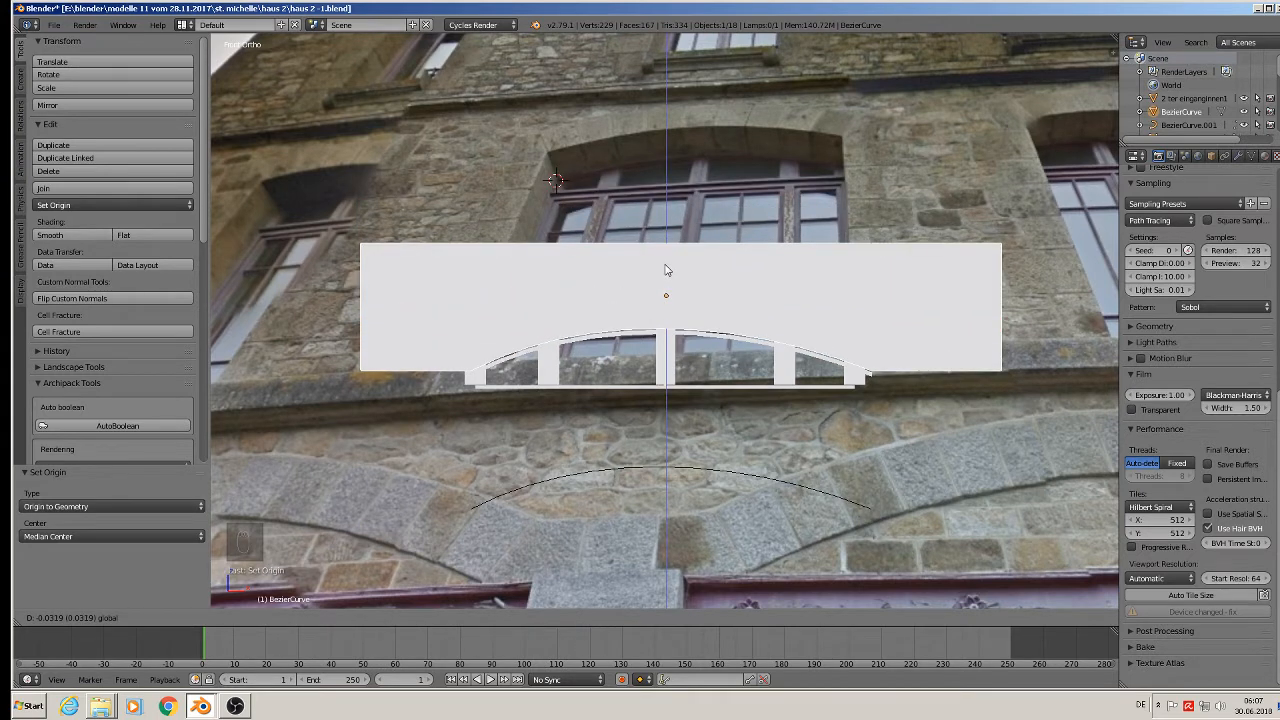
pyautogui.click(665, 272)
pyautogui.scroll(2, 622, 390)
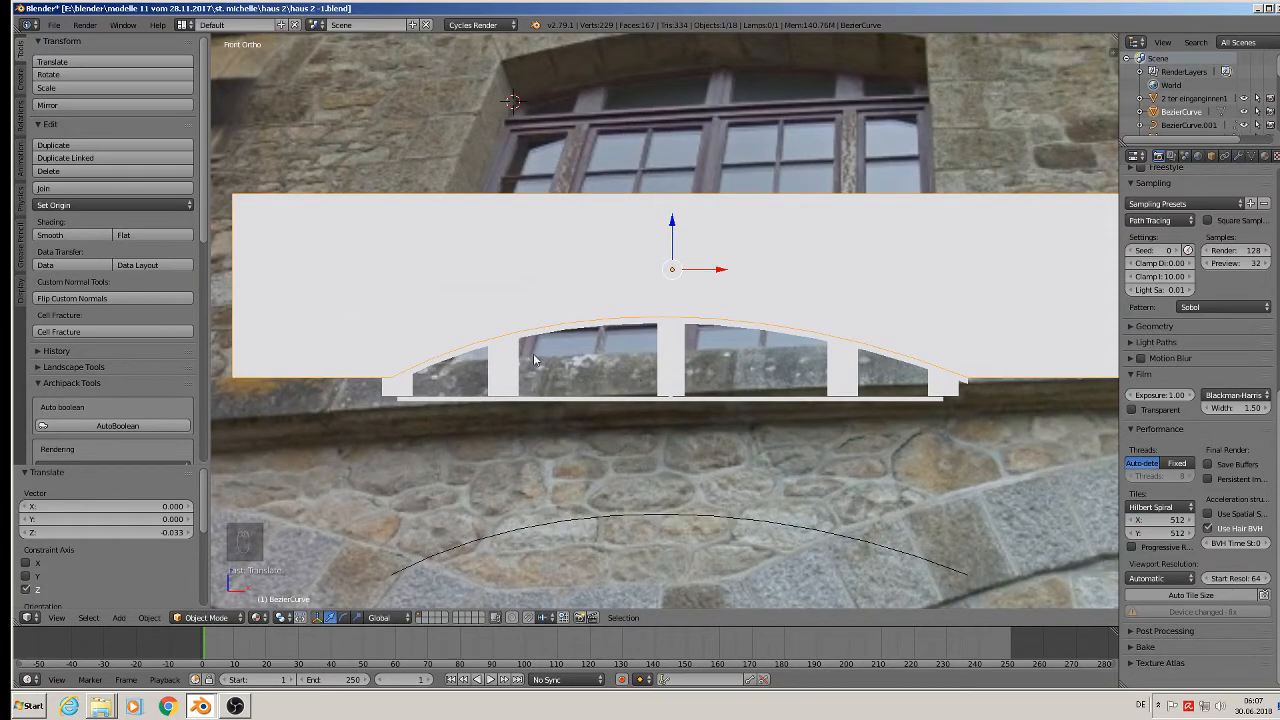
# Try to cut the joined blocks by applying a Boolean modifier set to Difference with BezierCurve as its object.
pyautogui.rightClick(498, 368)
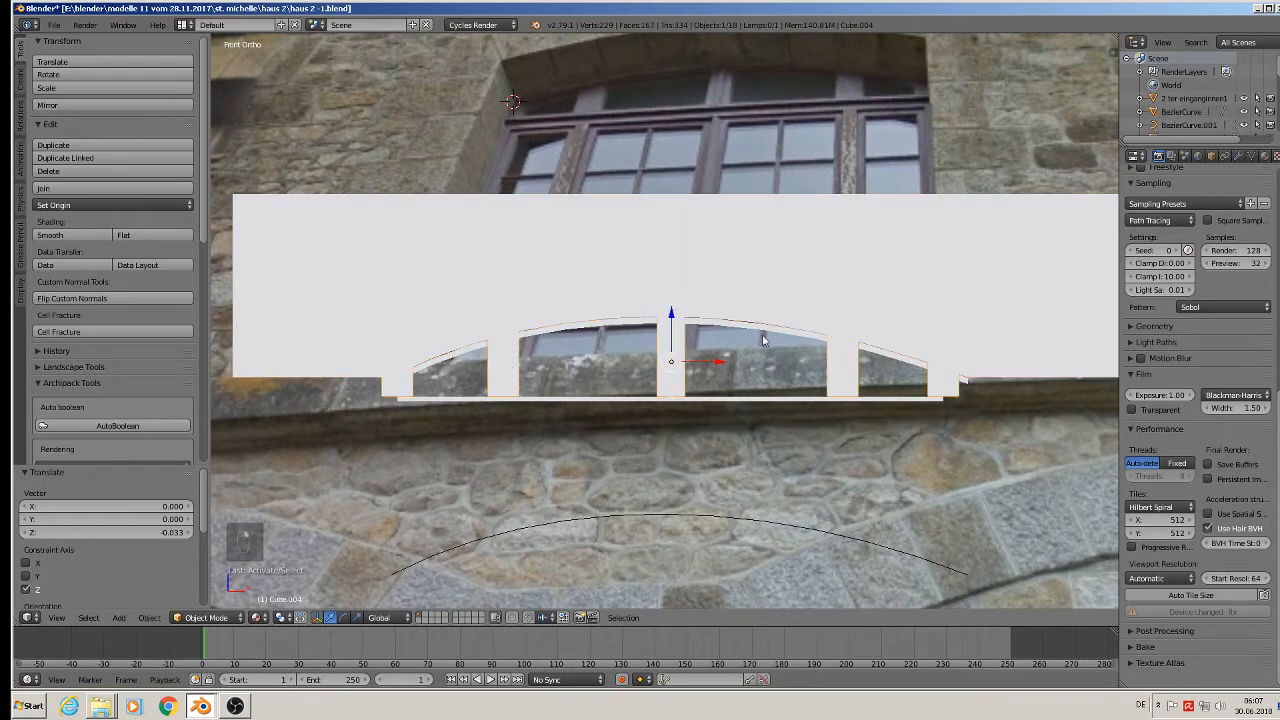
pyautogui.click(1238, 156)
pyautogui.click(1188, 203)
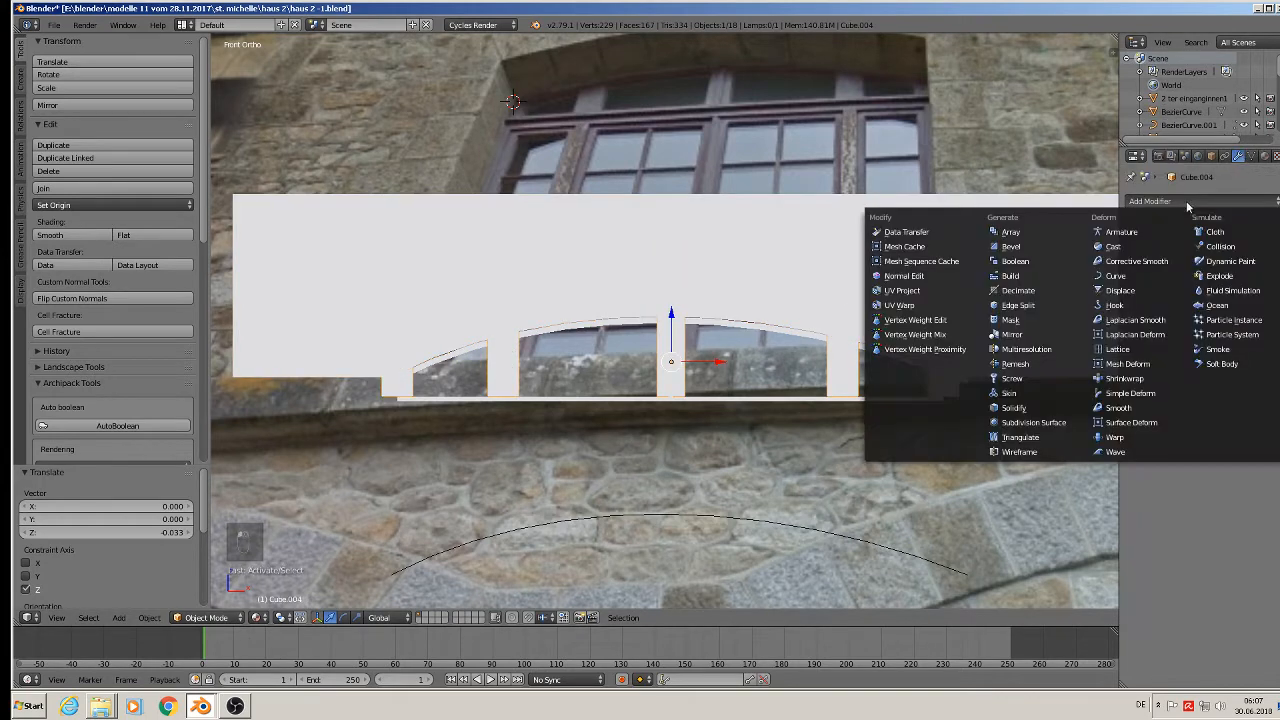
pyautogui.click(1014, 261)
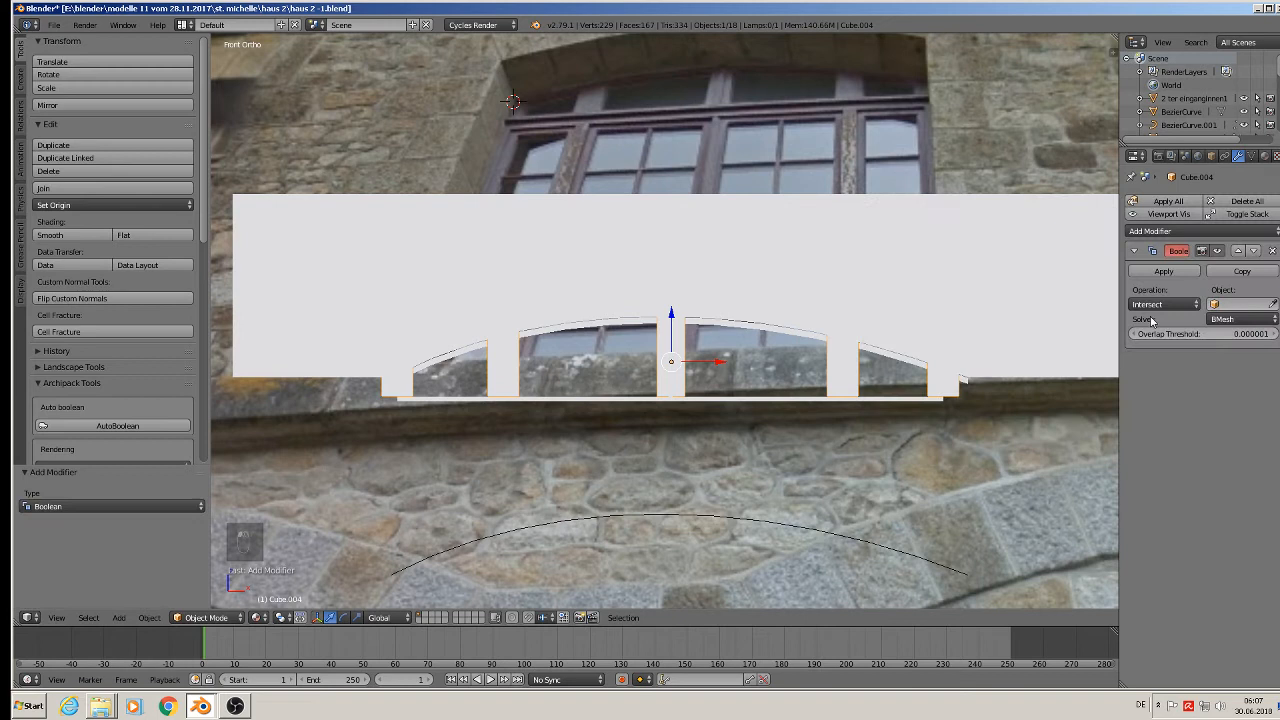
pyautogui.click(1221, 305)
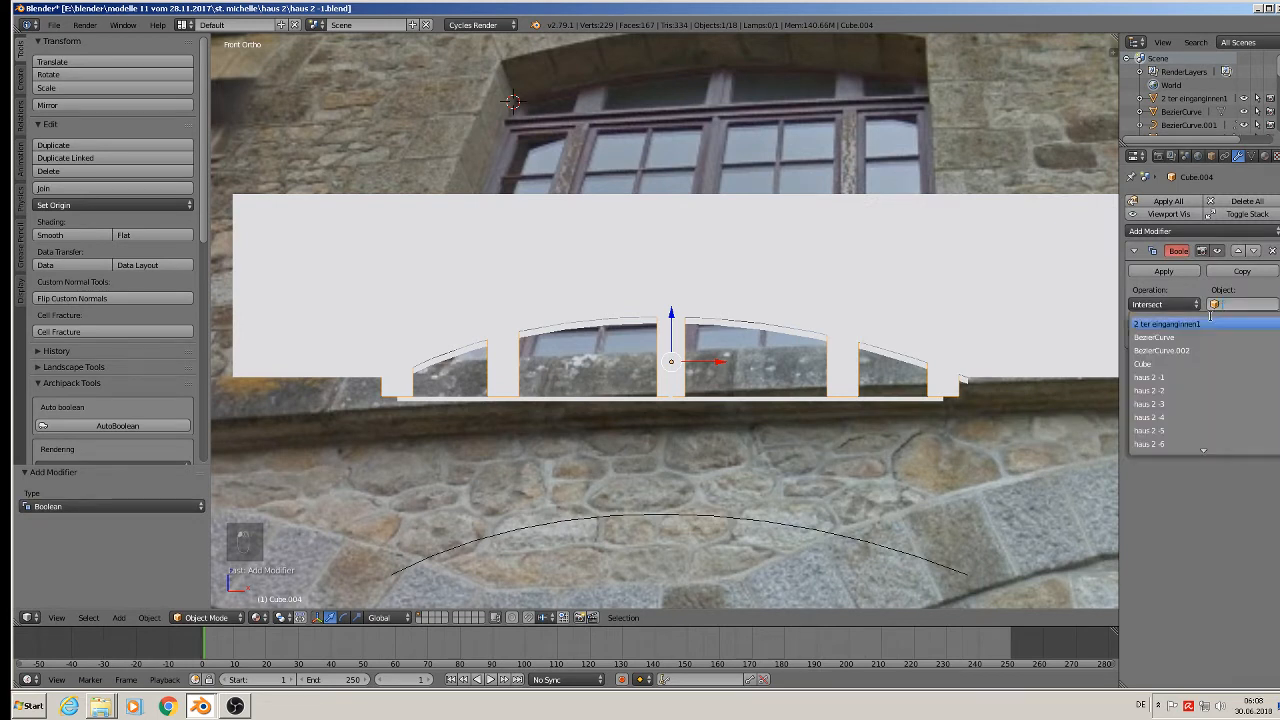
pyautogui.click(1184, 338)
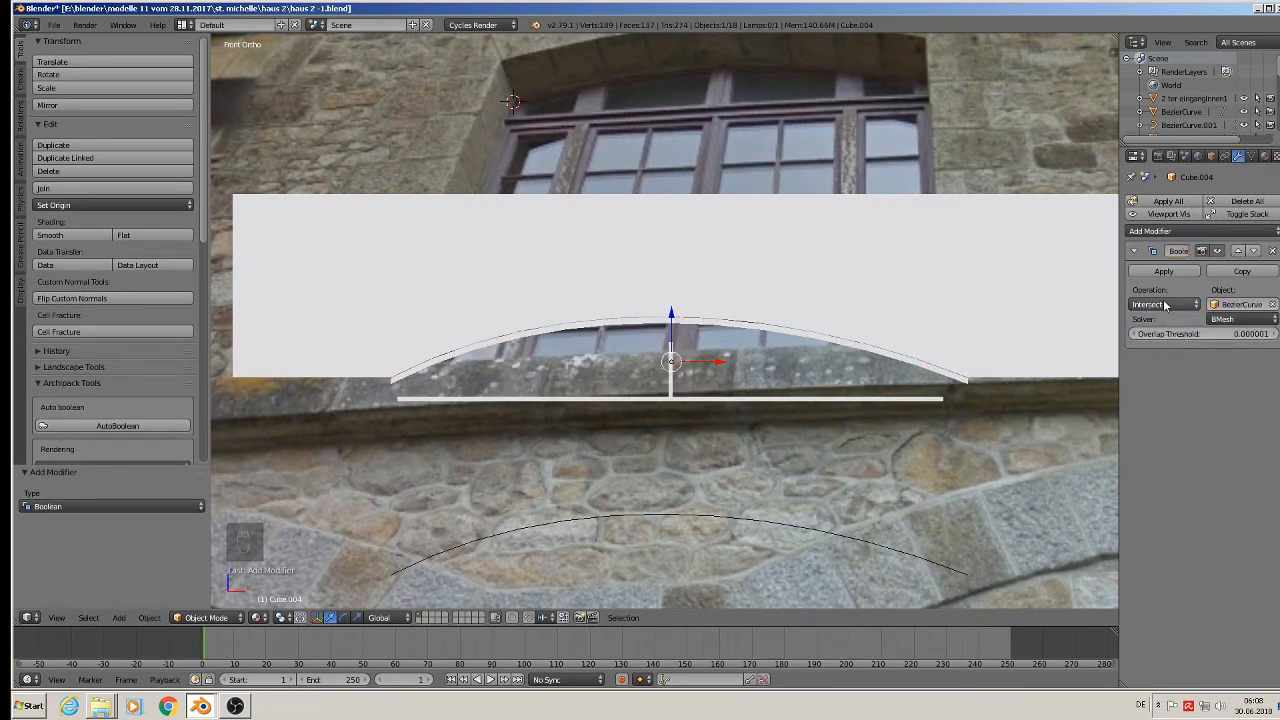
pyautogui.click(1165, 304)
pyautogui.click(1163, 262)
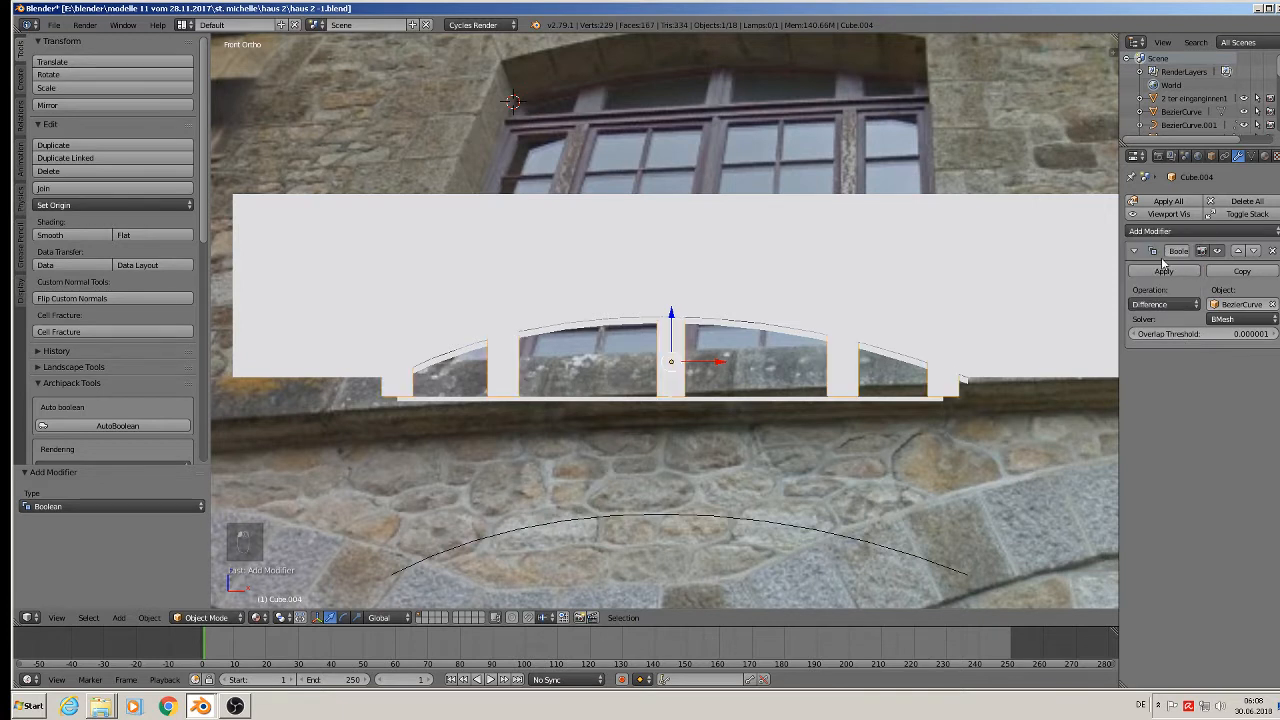
pyautogui.click(1181, 275)
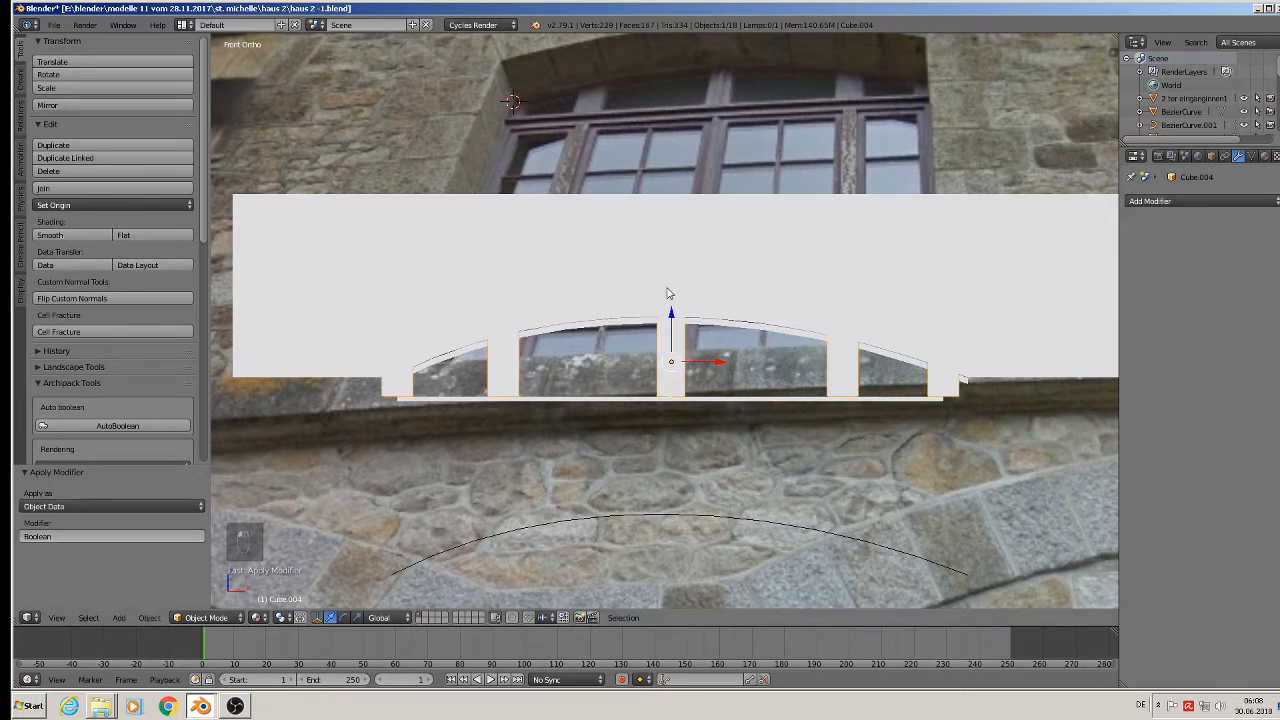
# Raise the arched panel 0.039 along Z, clear of the joined blocks.
pyautogui.rightClick(670, 288)
pyautogui.press('g')
pyautogui.press('z')
pyautogui.click(675, 175)
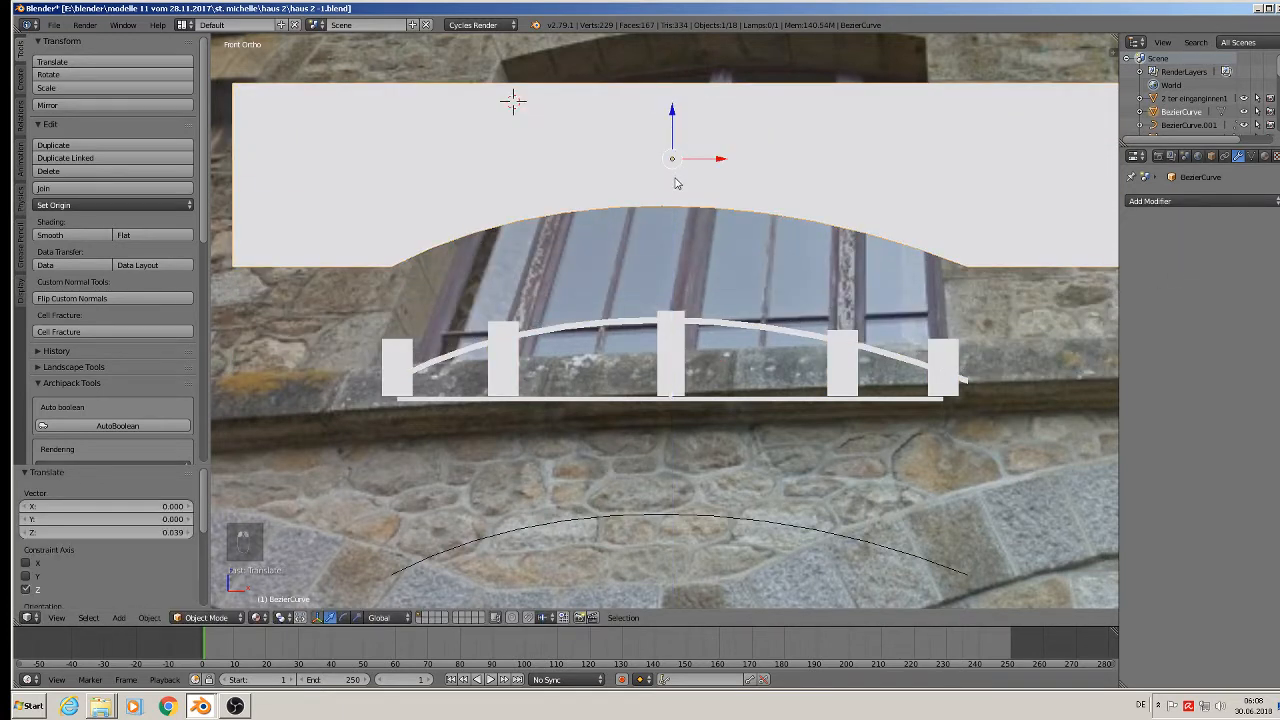
# Examine the tops of the joined blocks in Edit Mode and from an angle to check the Boolean cut.
pyautogui.rightClick(500, 342)
pyautogui.press('Tab')
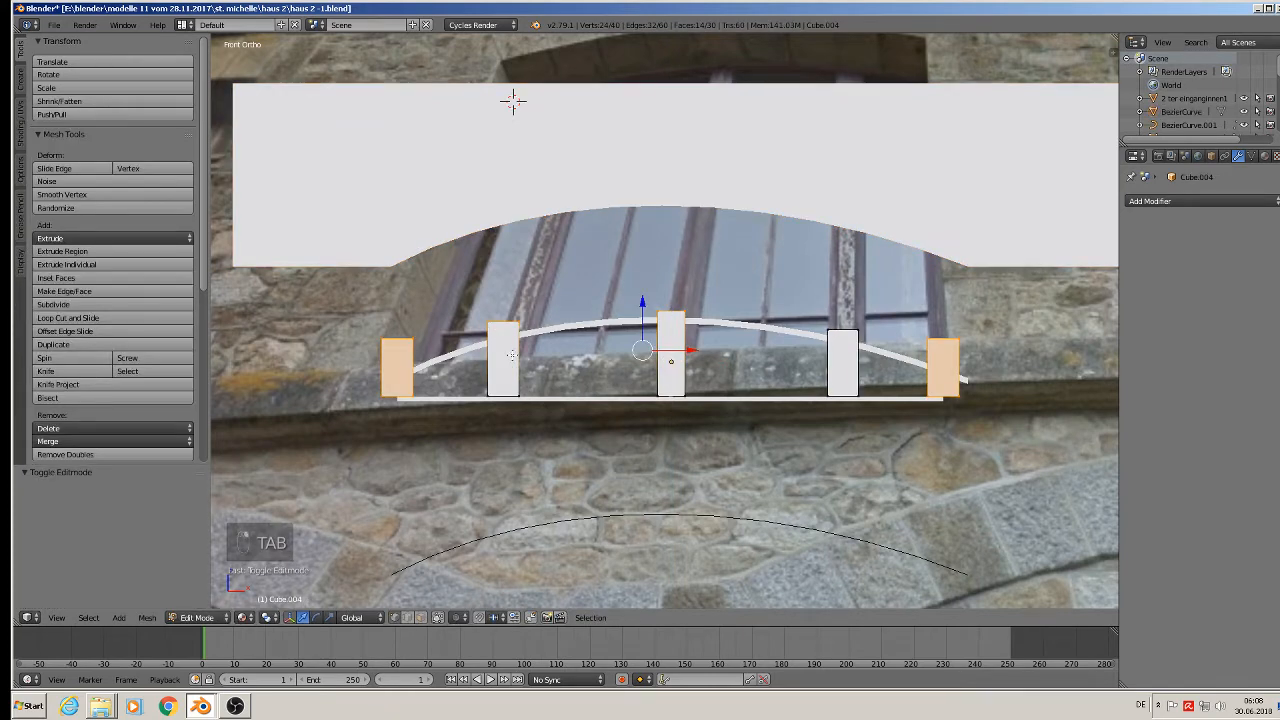
pyautogui.scroll(3, 511, 355)
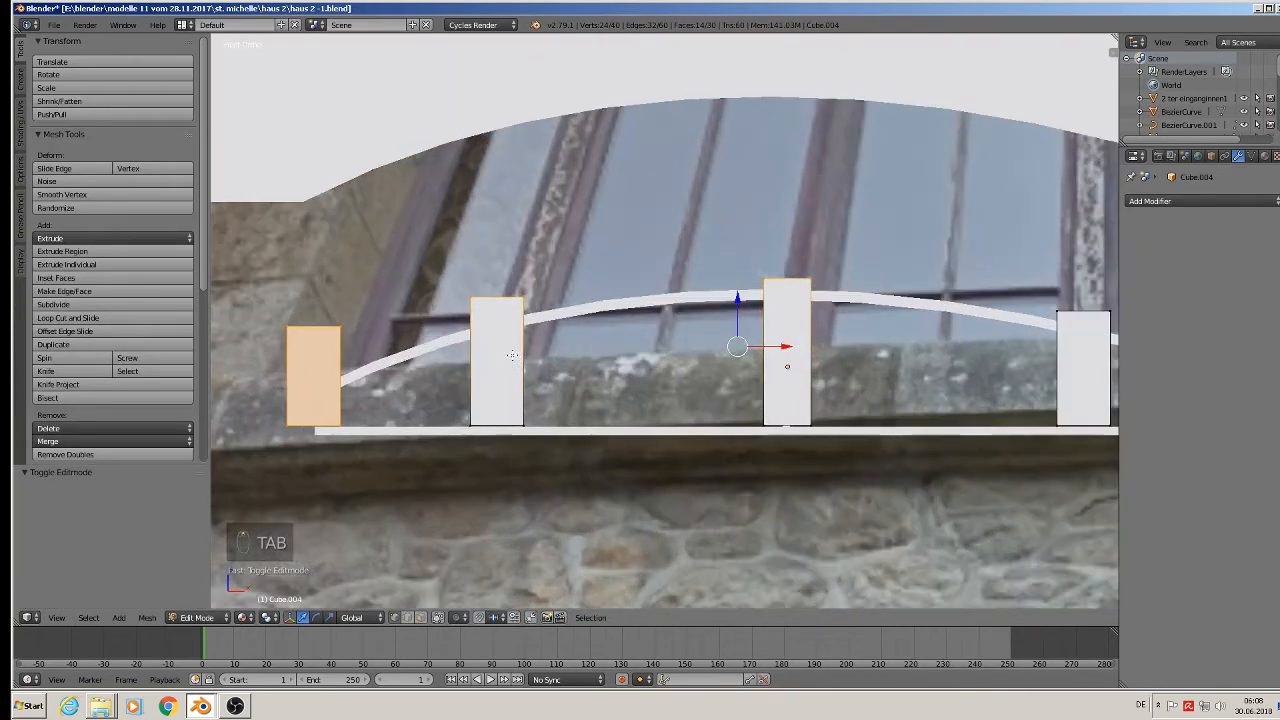
pyautogui.scroll(-3, 512, 356)
pyautogui.press('Tab')
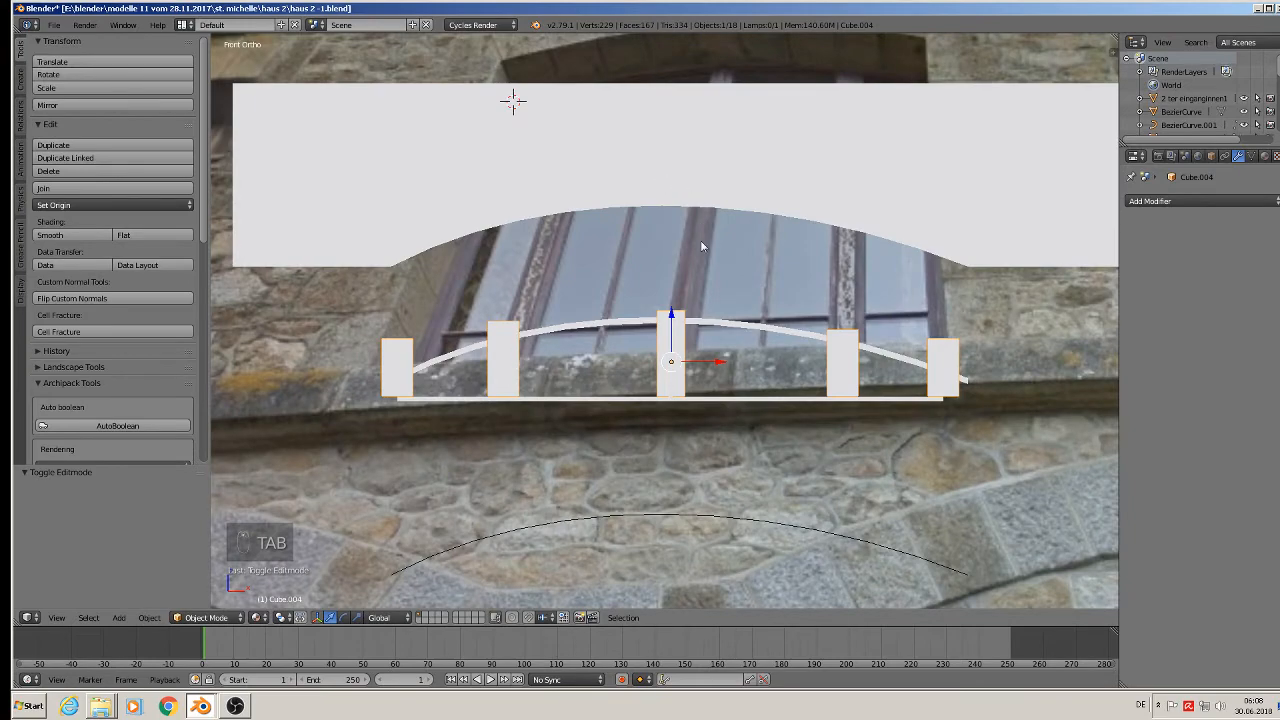
pyautogui.moveTo(665, 337); pyautogui.dragTo(725, 332, button='middle')
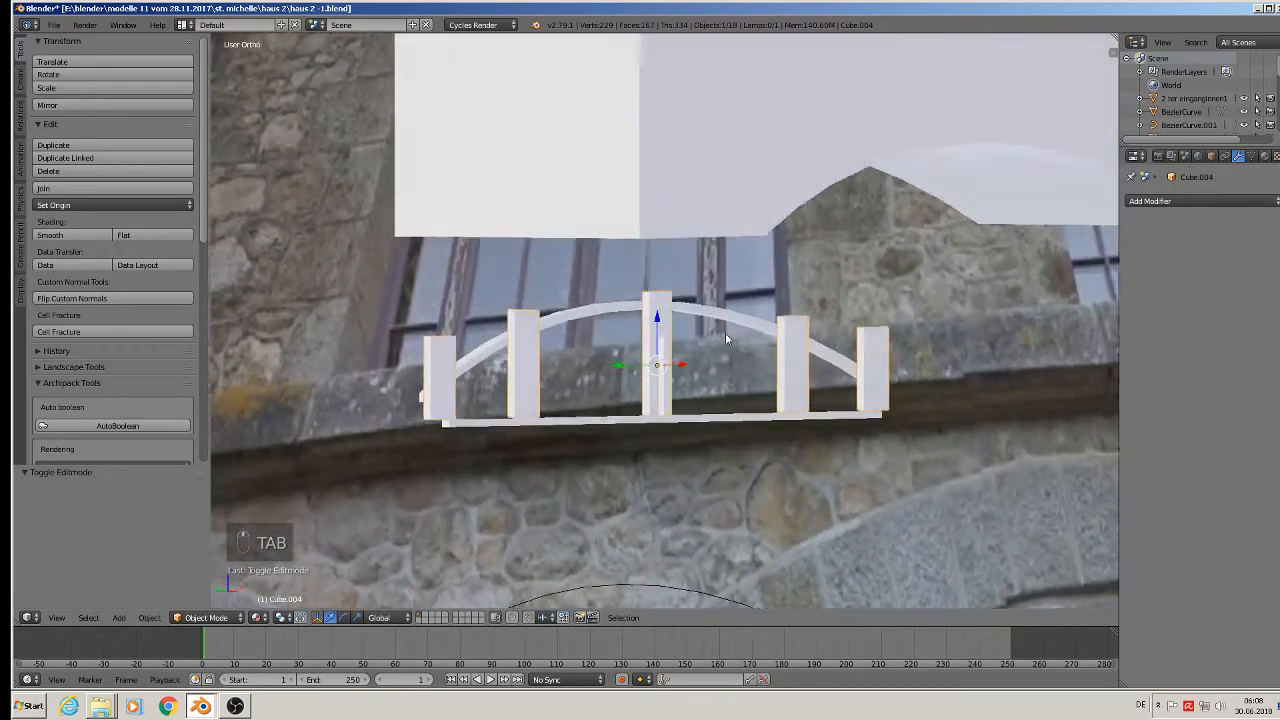
pyautogui.scroll(3, 725, 332)
pyautogui.press('KP_1')
pyautogui.scroll(-3, 678, 376)
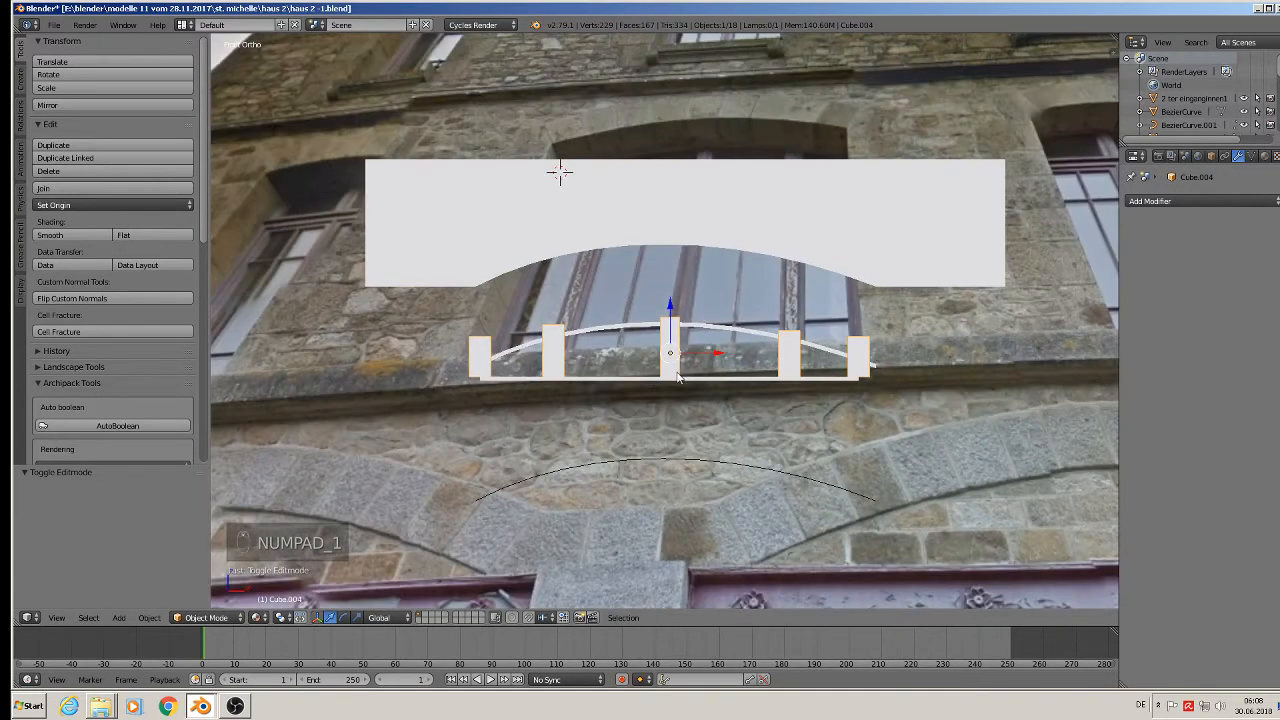
# Undo the arched panel's upward move.
pyautogui.hotkey('ctrl', 'z')
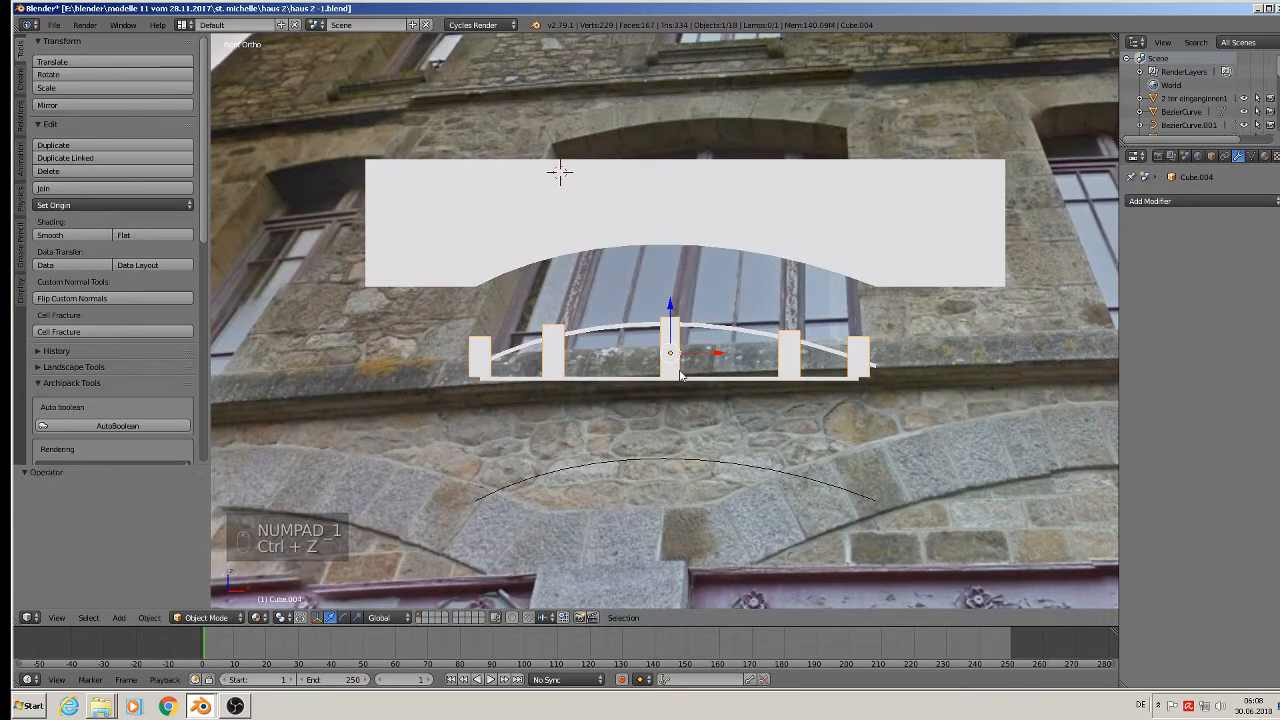
pyautogui.hotkey('ctrl', 'z')
pyautogui.hotkey('ctrl', 'z')
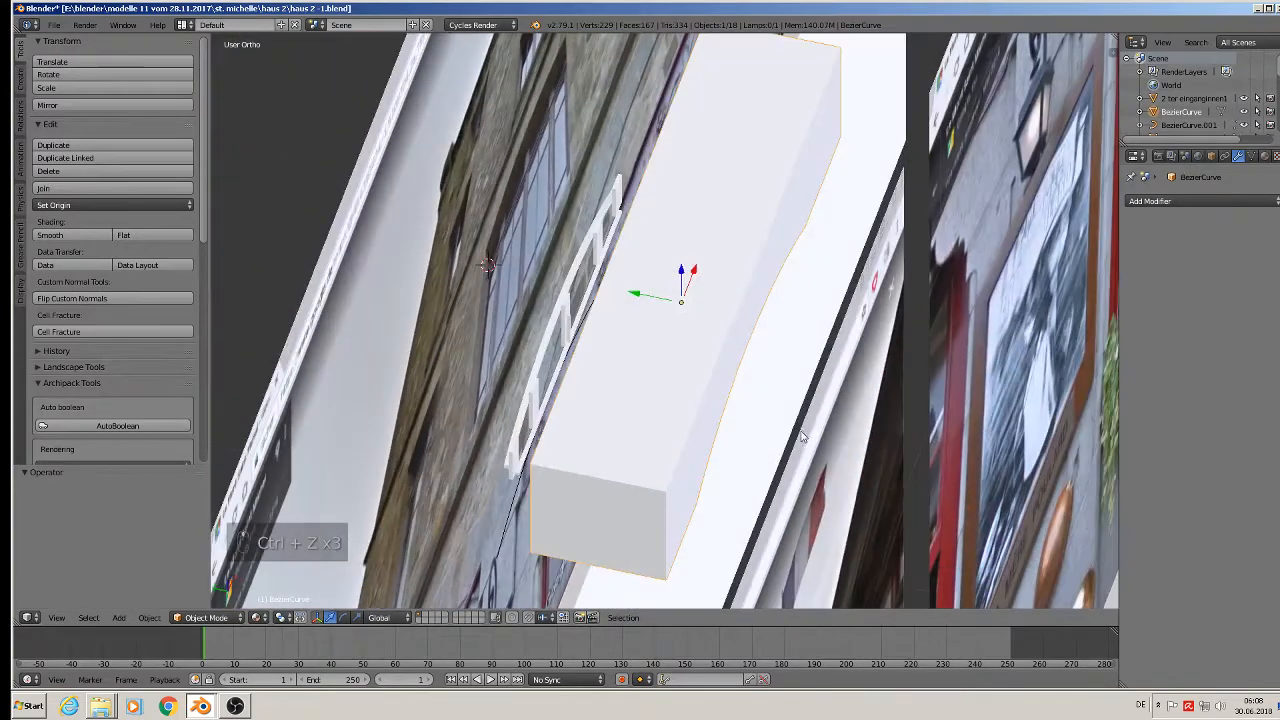
# Move the arched panel 0.070 along Y so it overlaps the joined blocks in depth.
pyautogui.moveTo(638, 293); pyautogui.dragTo(509, 272)
pyautogui.moveTo(550, 314); pyautogui.dragTo(457, 287, button='middle')
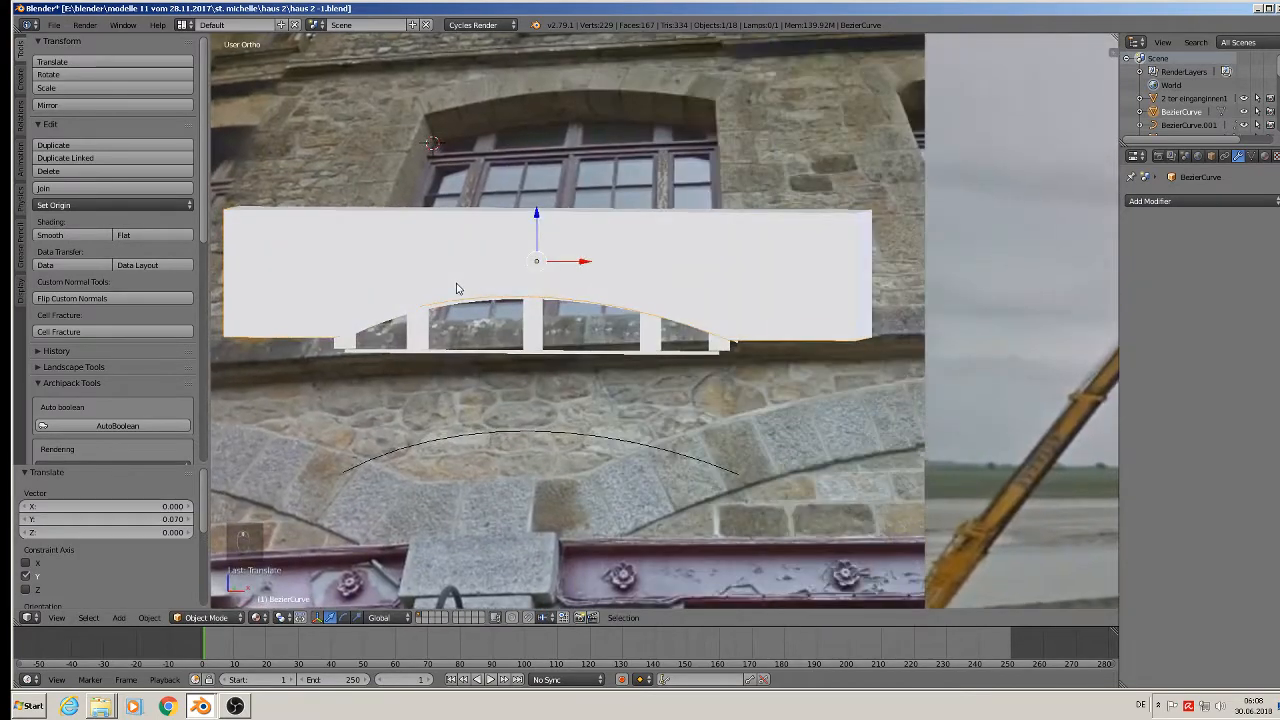
pyautogui.scroll(1, 457, 287)
pyautogui.press('KP_1')
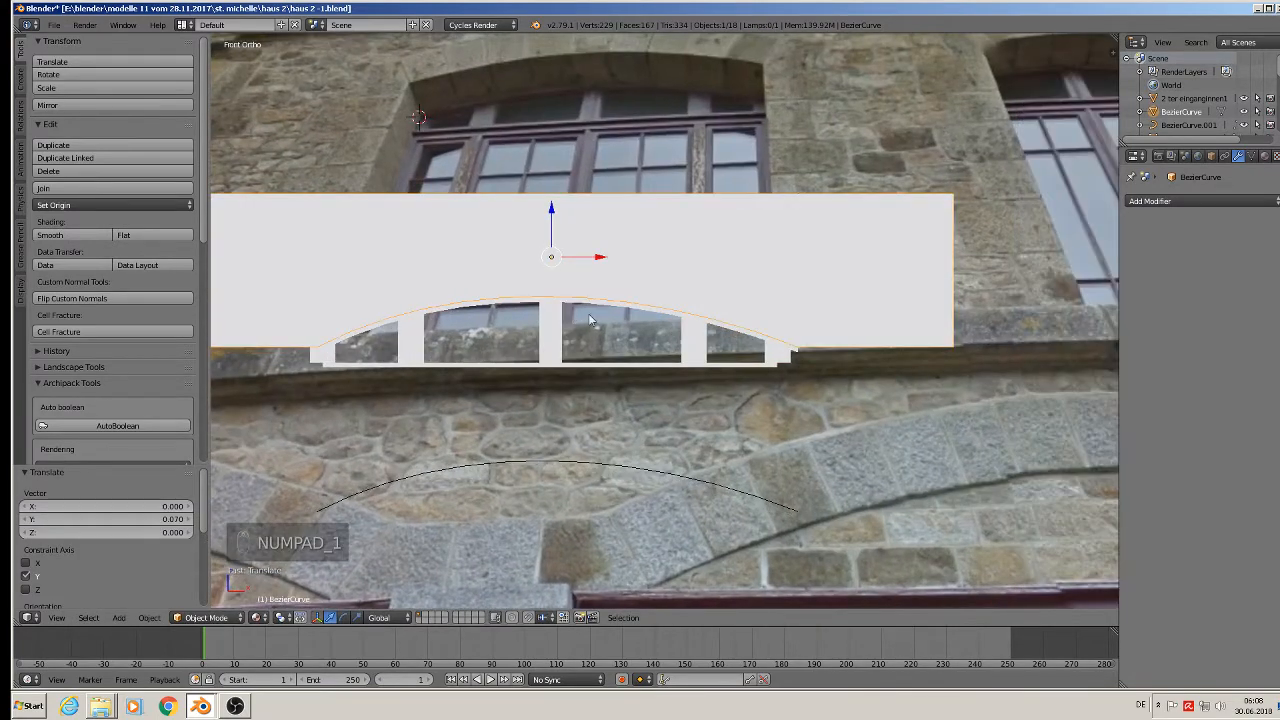
# Add a Boolean modifier to the joined blocks, set to Difference with BezierCurve as its object, and apply it.
pyautogui.rightClick(414, 342)
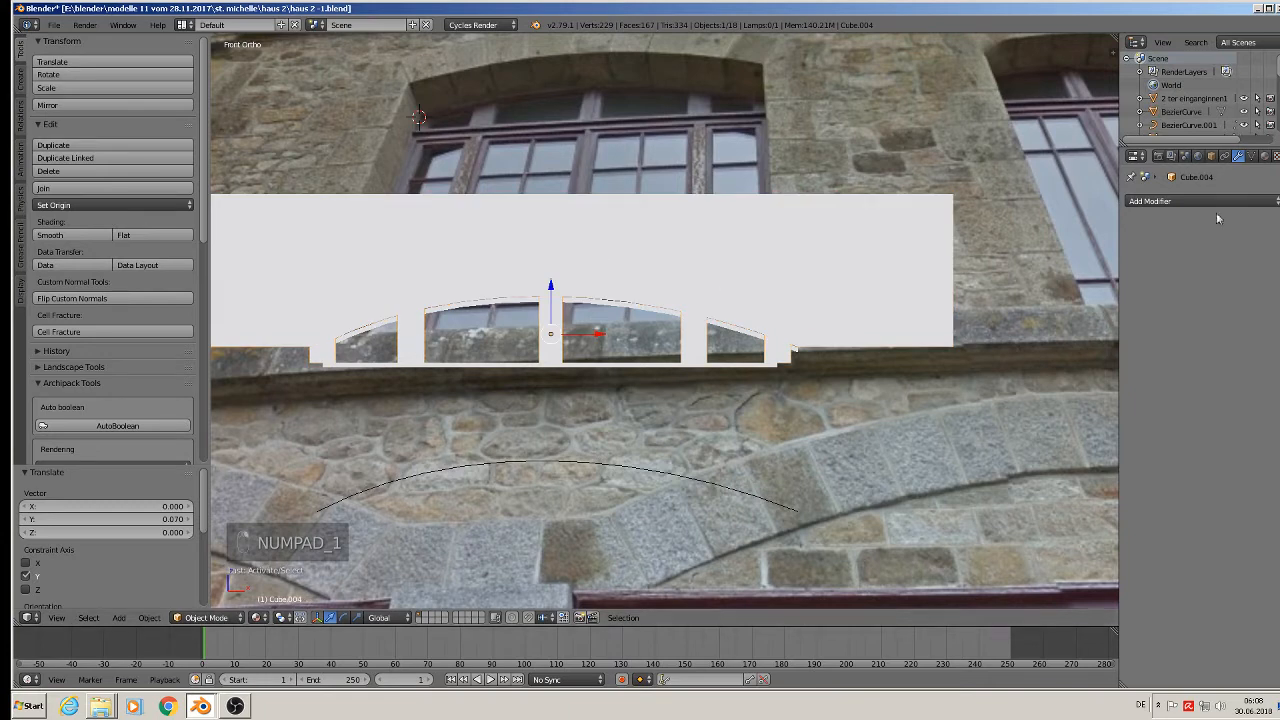
pyautogui.click(1249, 204)
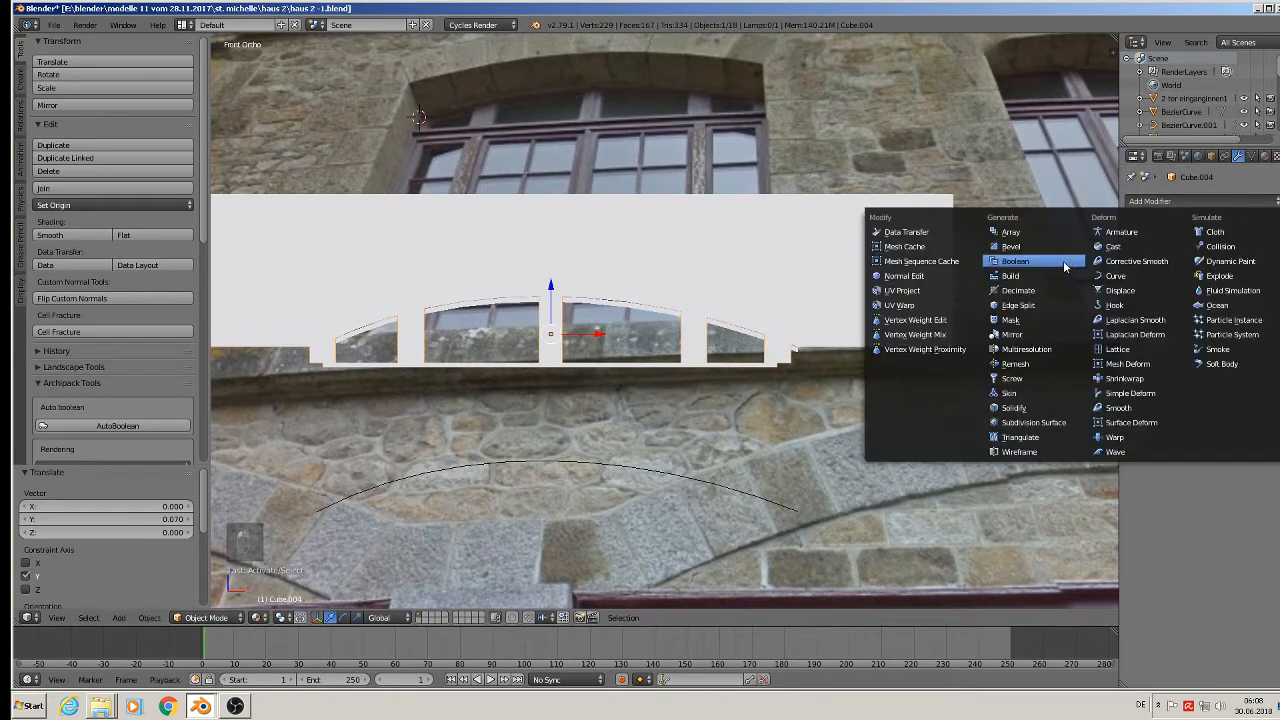
pyautogui.click(1064, 262)
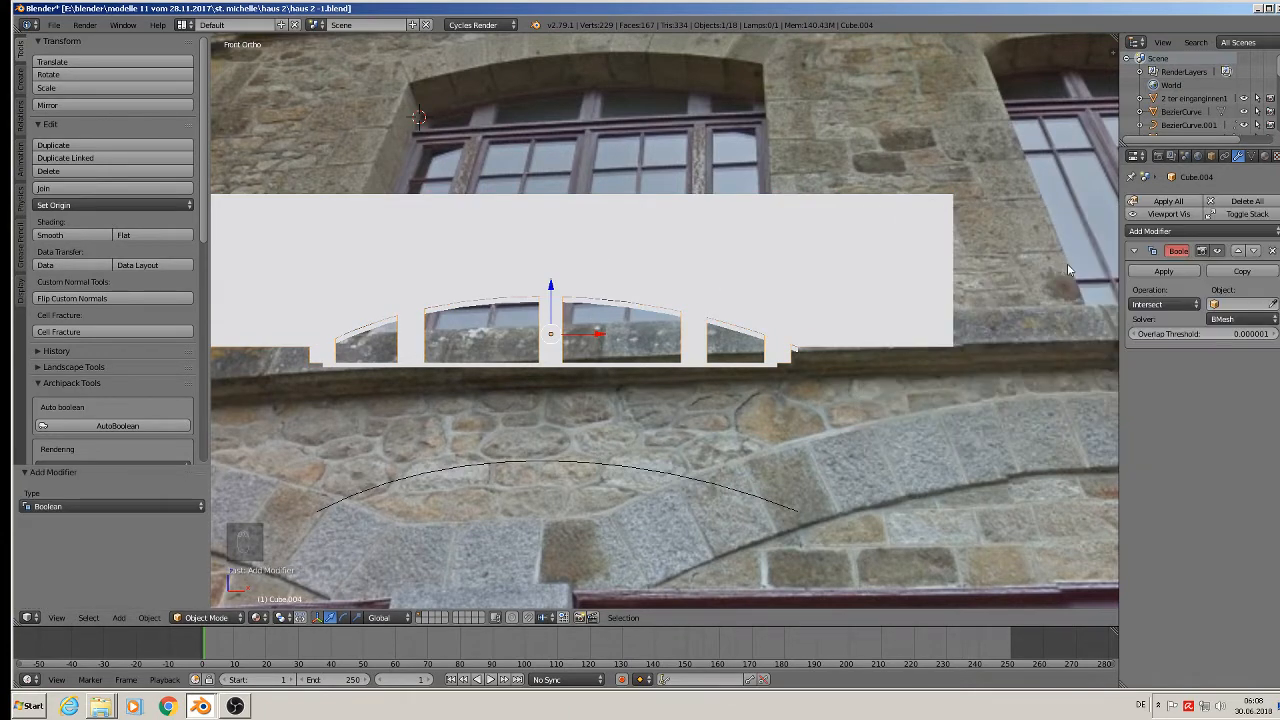
pyautogui.click(1232, 304)
pyautogui.click(1156, 337)
pyautogui.click(1165, 304)
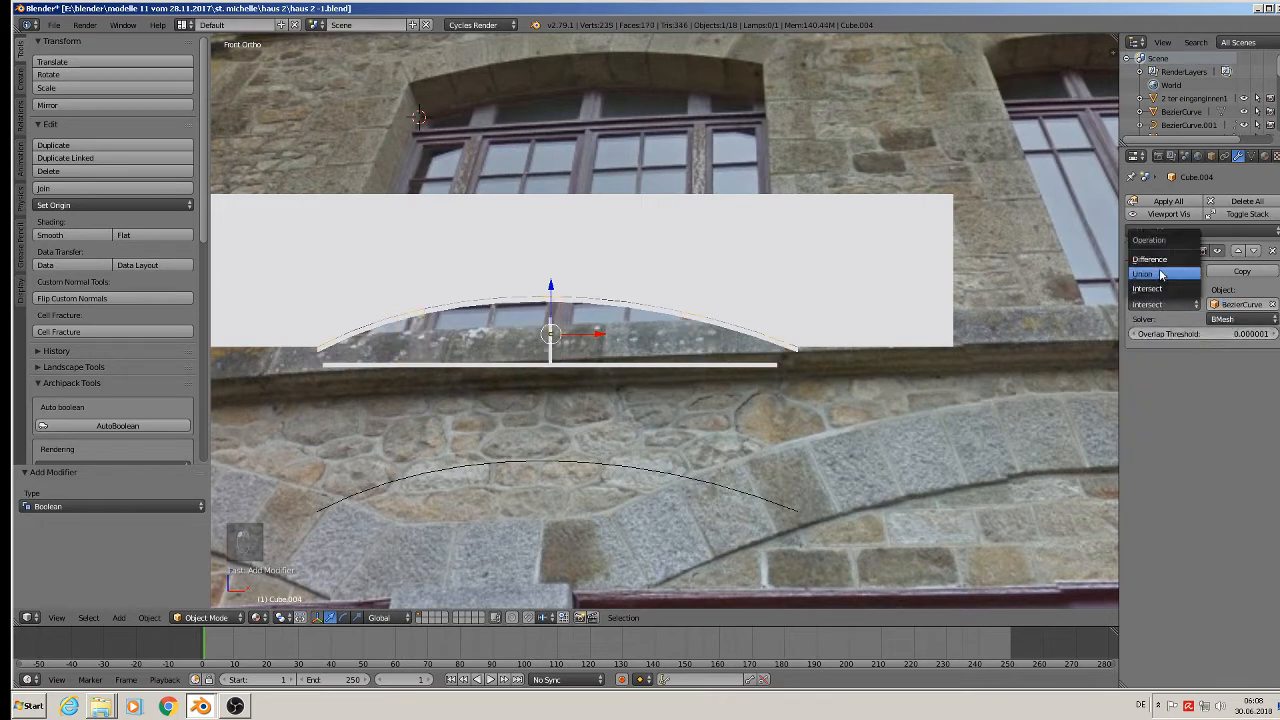
pyautogui.click(1162, 264)
pyautogui.click(1163, 270)
# Move the arched Boolean panel 0.042 up along Z and send it to the second layer.
pyautogui.rightClick(583, 249)
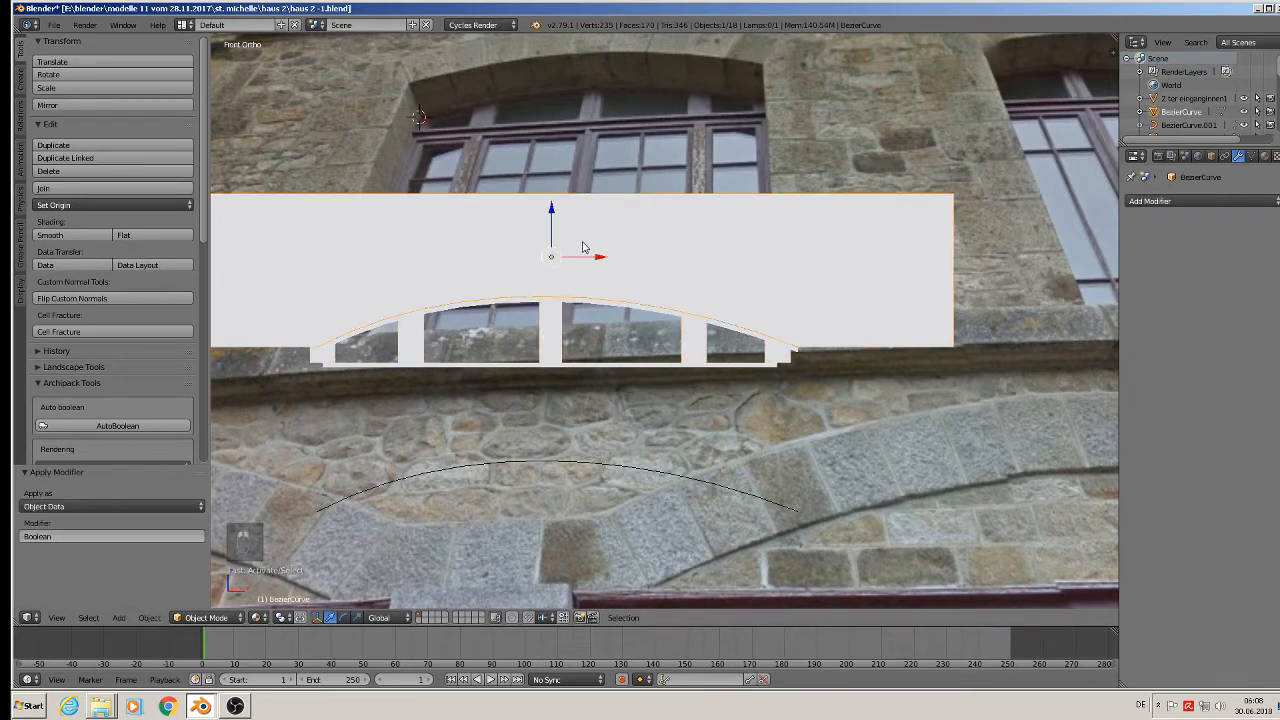
pyautogui.moveTo(552, 214); pyautogui.dragTo(558, 104)
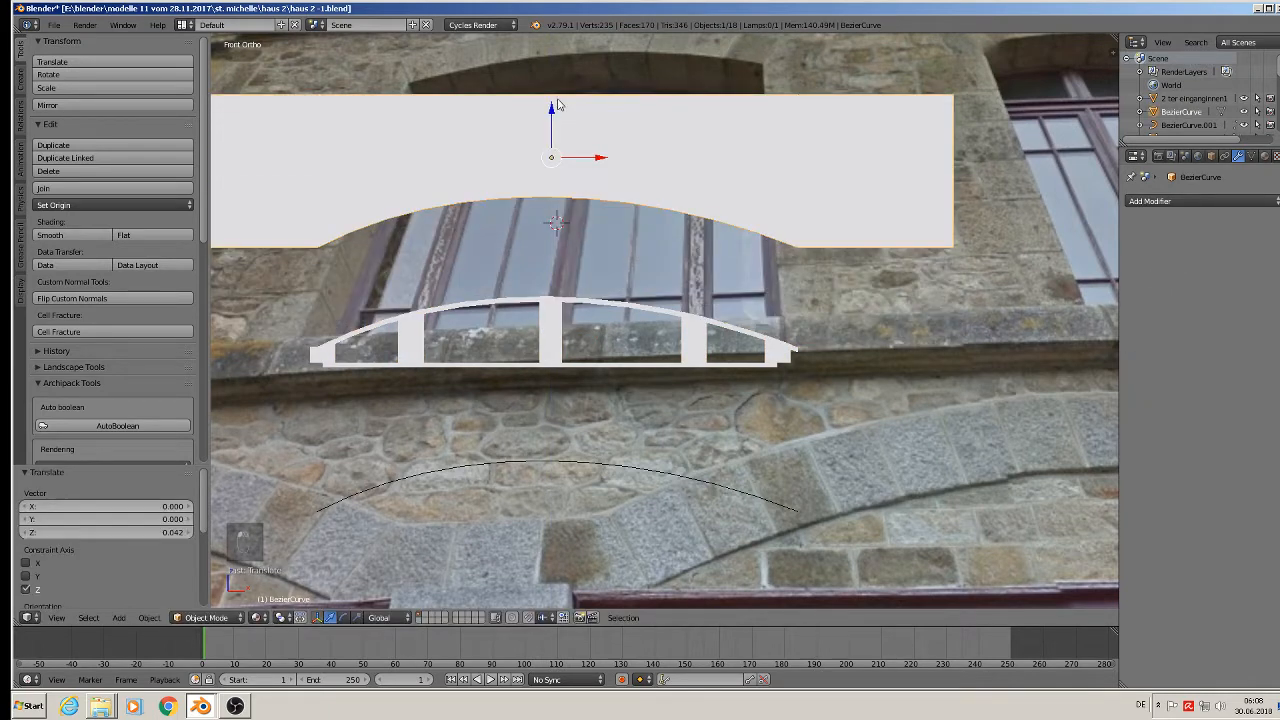
pyautogui.scroll(-2, 660, 264)
pyautogui.keyDown('shift'); pyautogui.moveTo(660, 264); pyautogui.dragTo(755, 309, button='middle'); pyautogui.keyUp('shift')
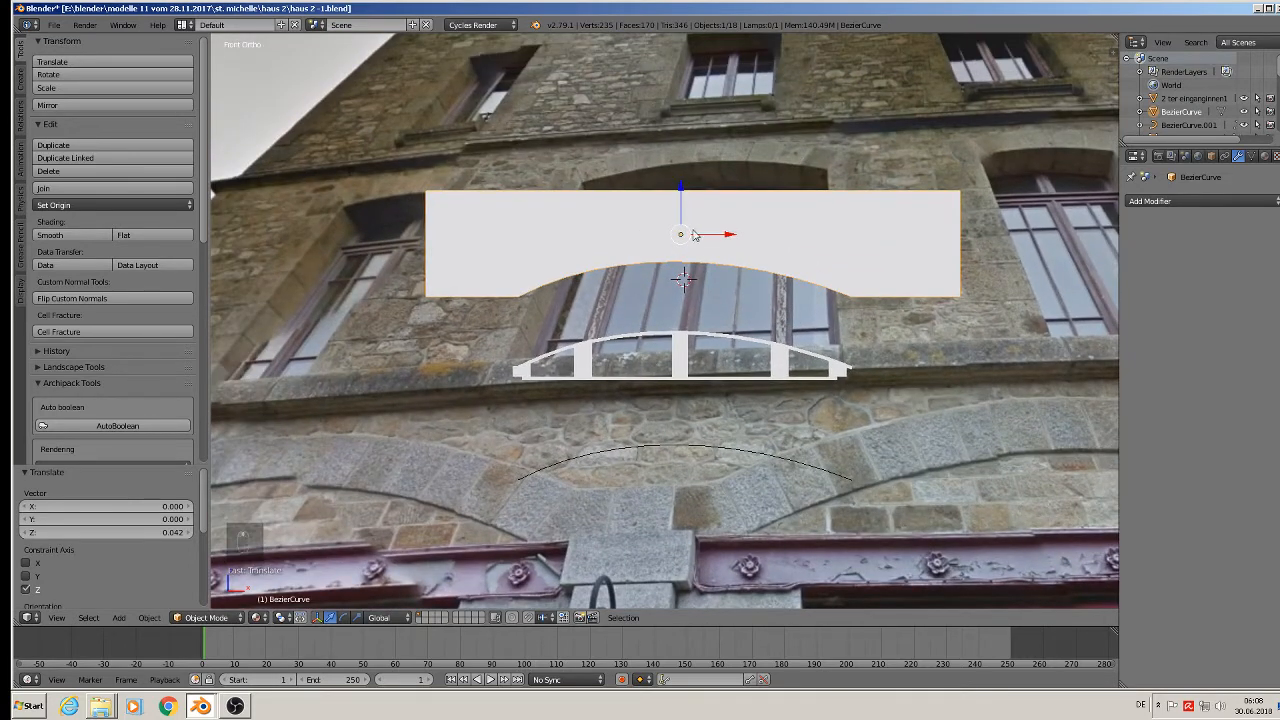
pyautogui.press('m')
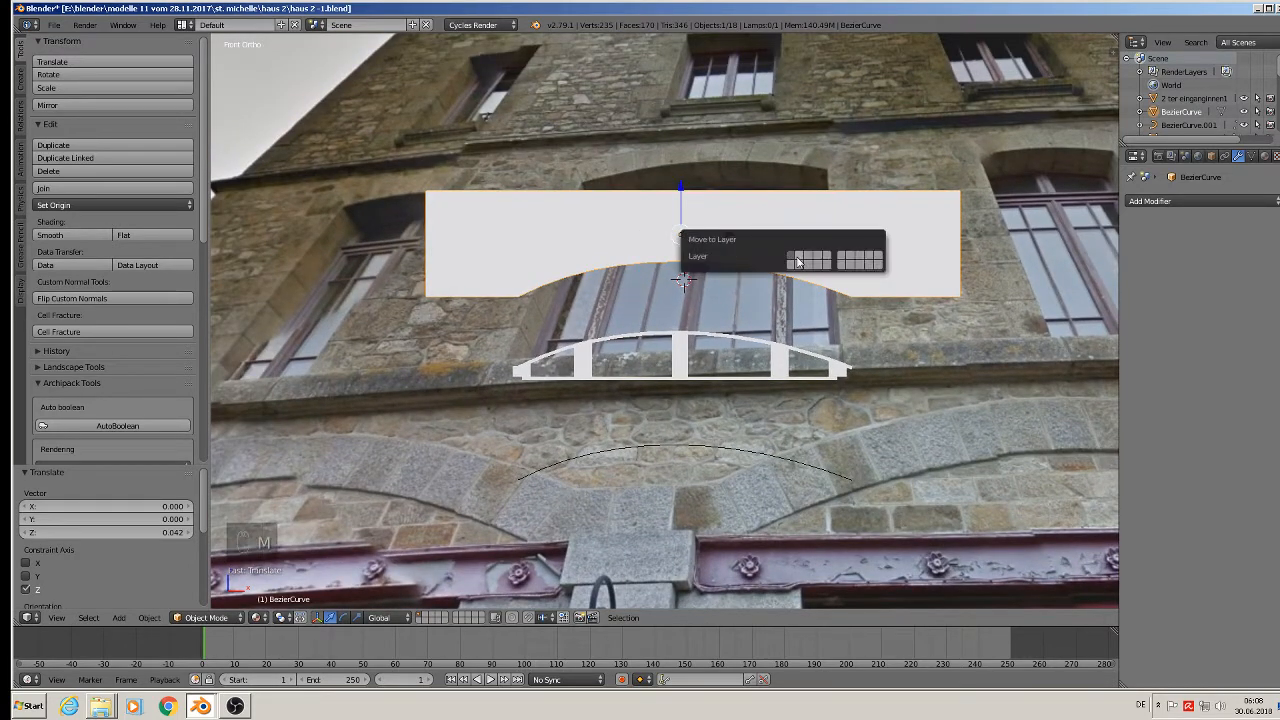
pyautogui.click(797, 256)
# Duplicate the lower edge loop of the arched strip in Edit Mode and separate the selection into its own object.
pyautogui.scroll(2, 697, 370)
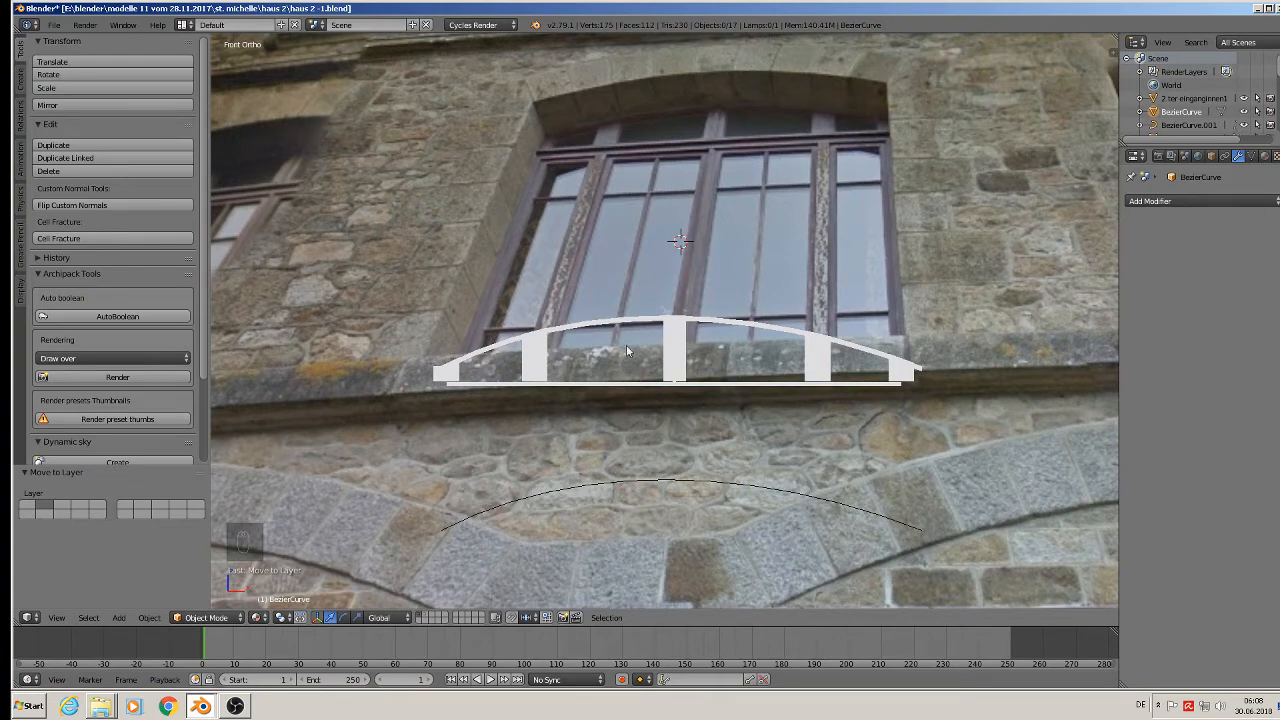
pyautogui.scroll(2, 636, 361)
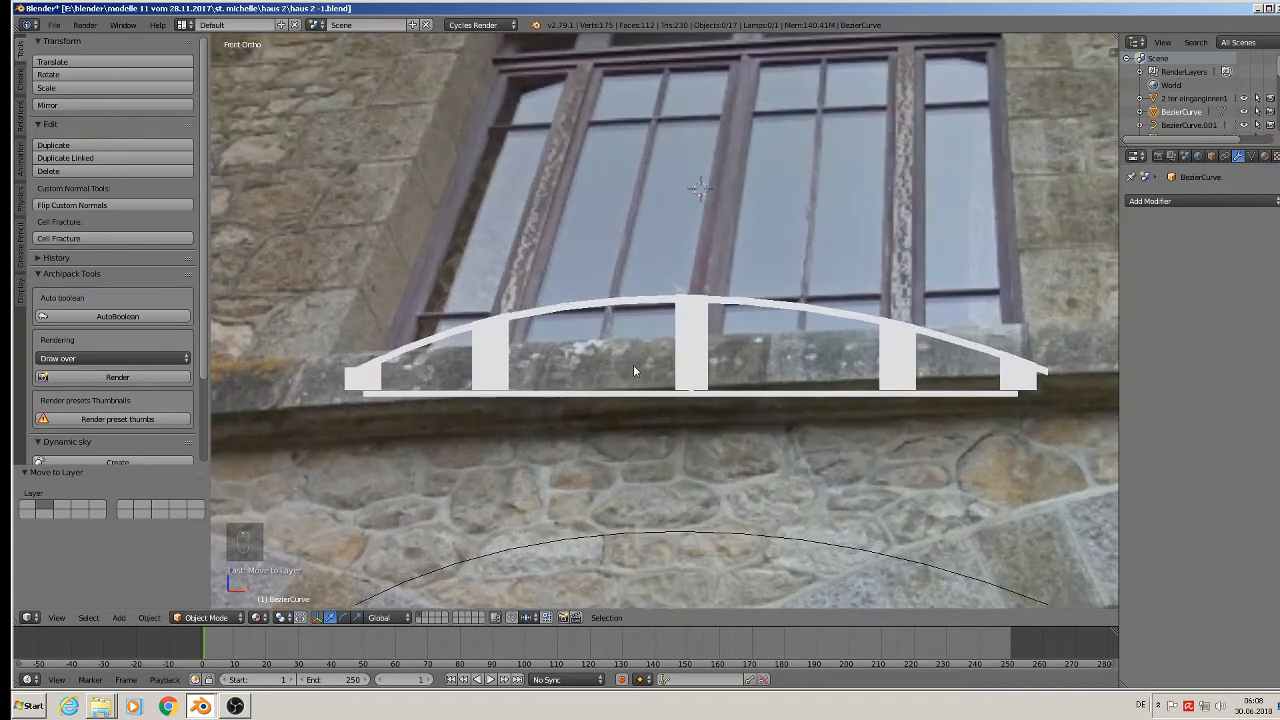
pyautogui.moveTo(633, 364); pyautogui.dragTo(584, 382, button='middle')
pyautogui.scroll(3, 582, 348)
pyautogui.scroll(1, 582, 350)
pyautogui.press('Tab')
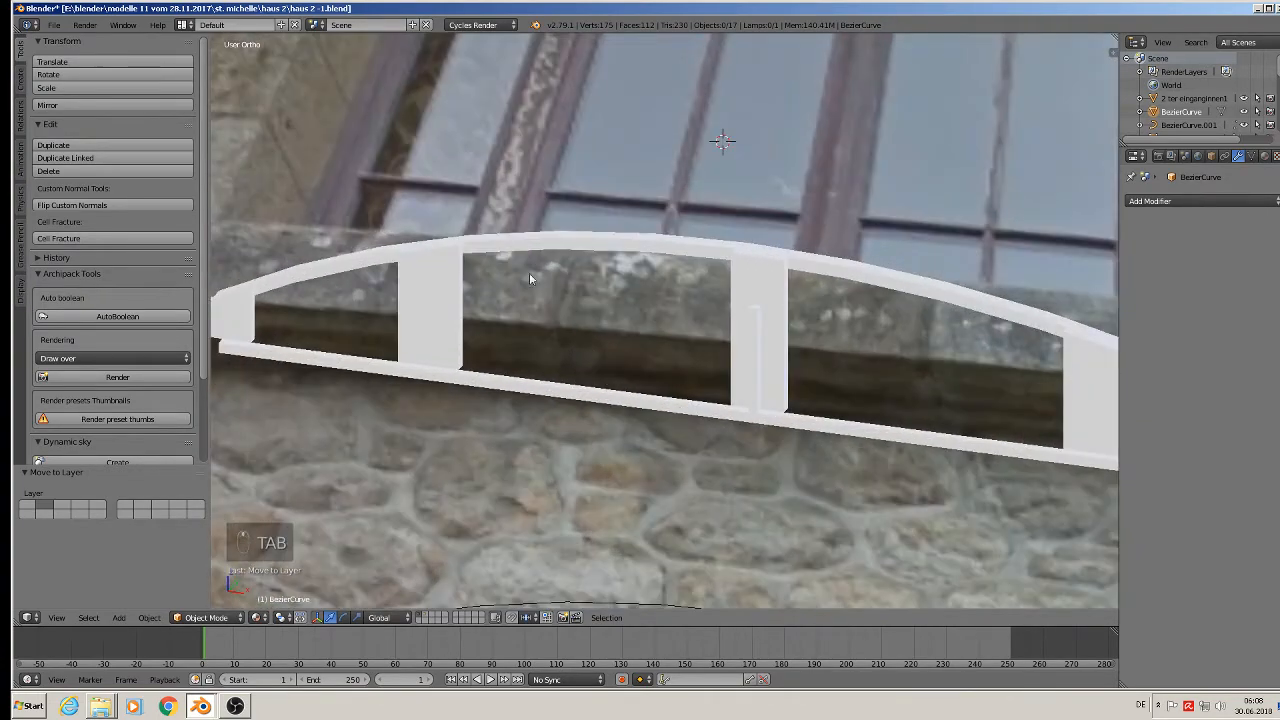
pyautogui.rightClick(531, 260)
pyautogui.press('Tab')
pyautogui.moveTo(540, 296); pyautogui.dragTo(579, 275, button='middle')
pyautogui.press('KP_1')
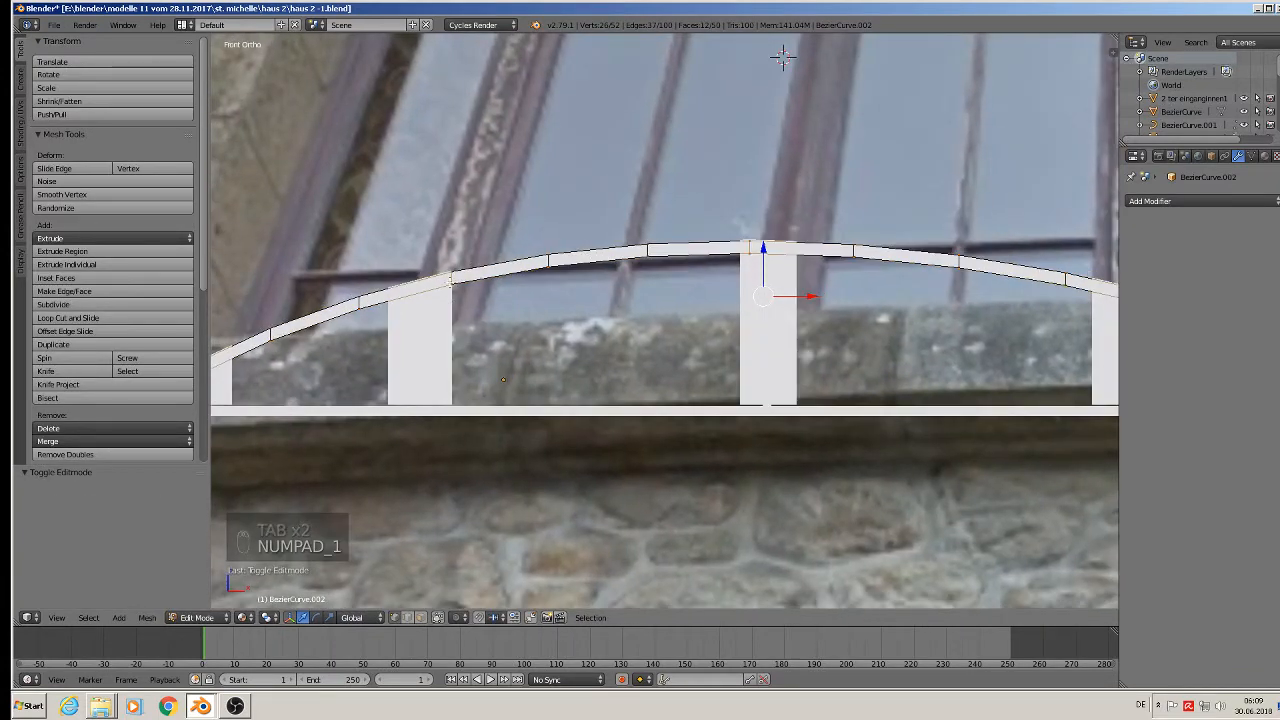
pyautogui.keyDown('alt'); pyautogui.rightClick(496, 281); pyautogui.keyUp('alt')
pyautogui.scroll(-4, 727, 384)
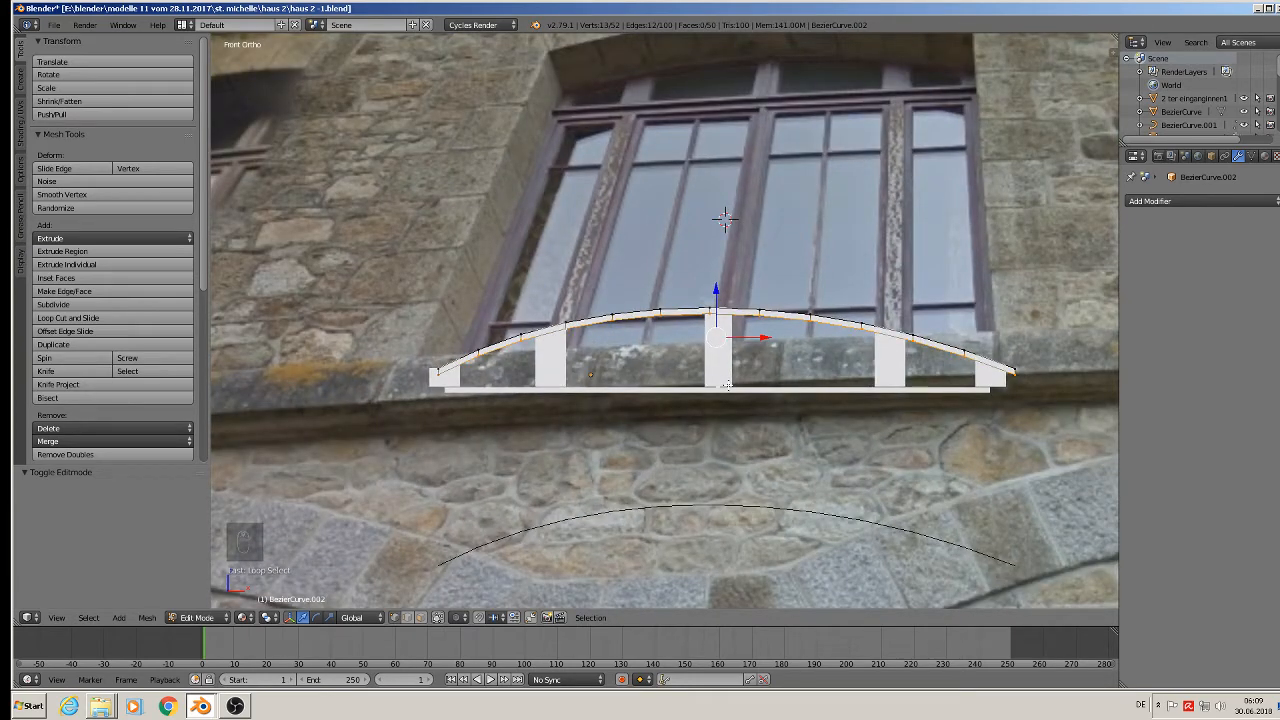
pyautogui.hotkey('shift', 'd')
pyautogui.press('p')
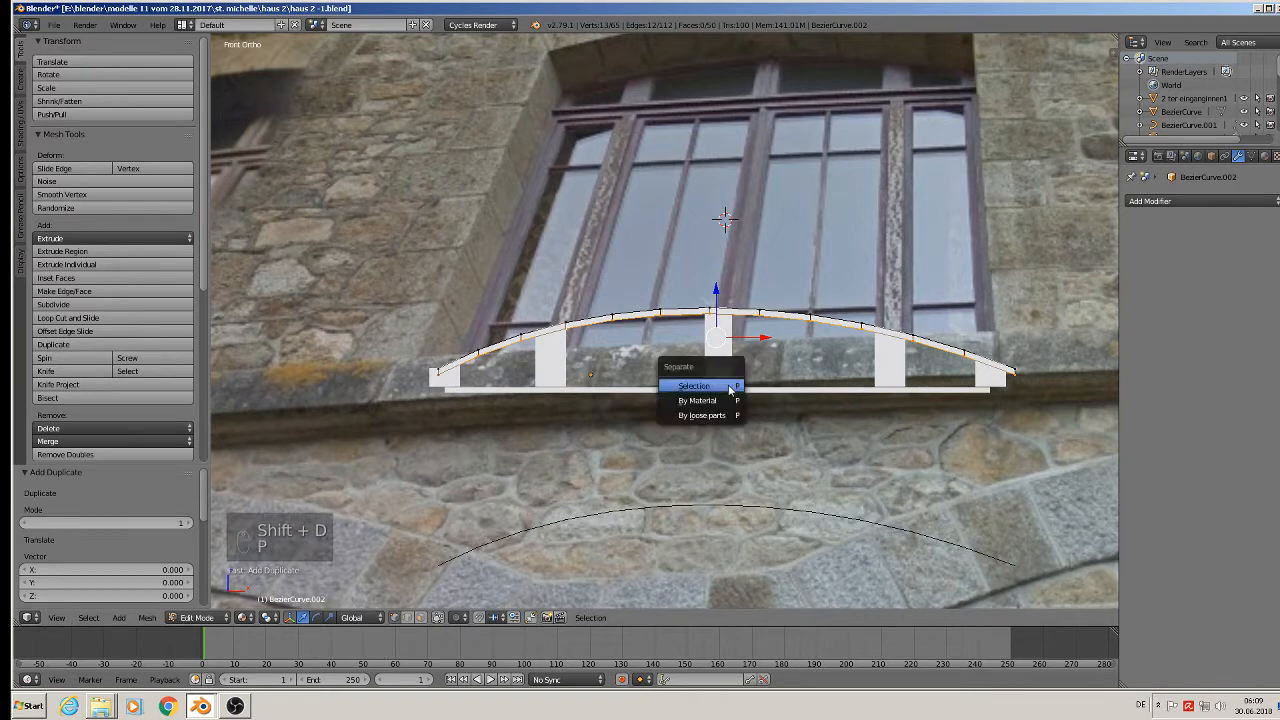
pyautogui.click(694, 386)
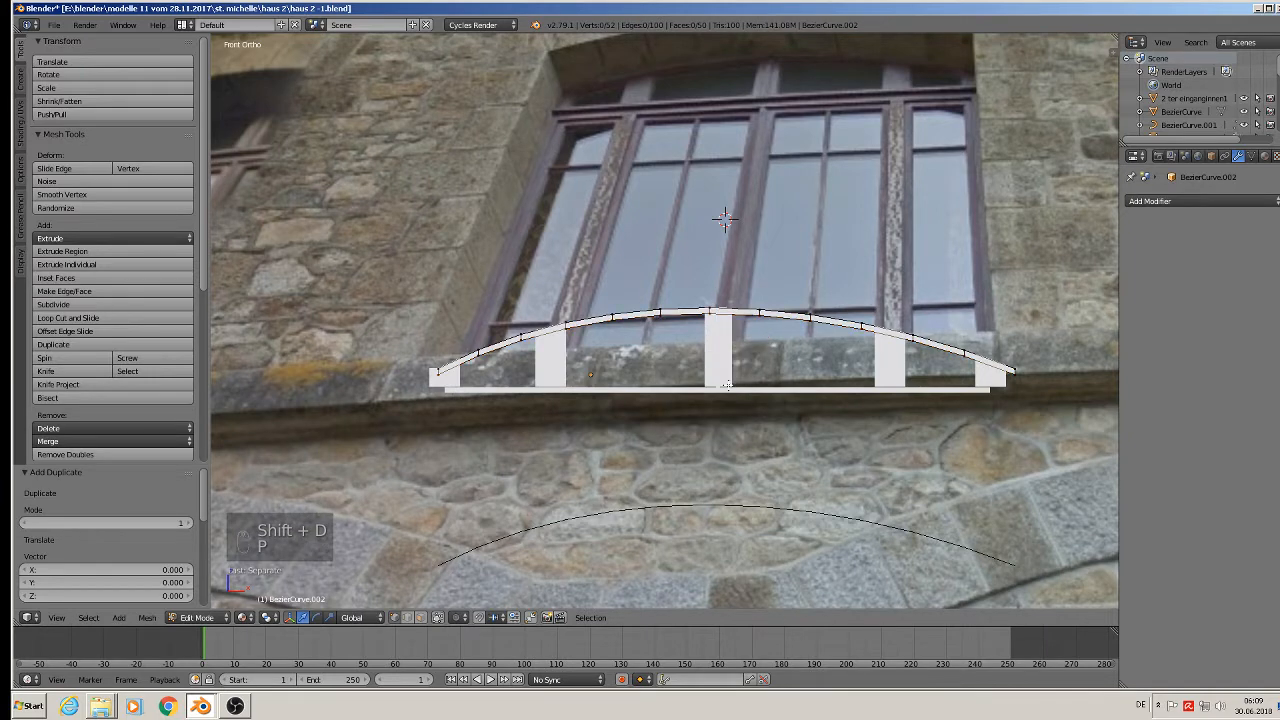
# Move the separated arc edge 0.042 up along Z, clear of the arched strip.
pyautogui.rightClick(647, 318)
pyautogui.moveTo(589, 329); pyautogui.dragTo(600, 223)
pyautogui.press('Tab')
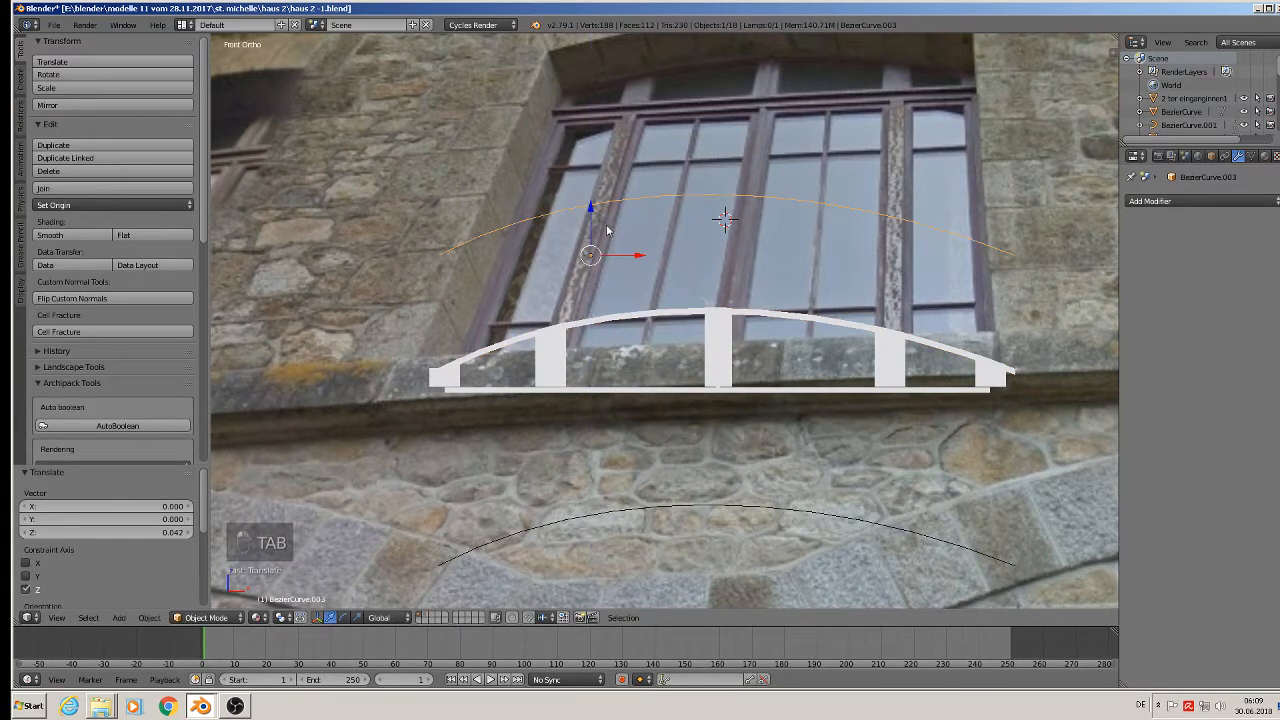
# Extrude the arc edge 0.026 downward along Z and flatten its lower edge by scaling it to 0 on Z.
pyautogui.press('a')
pyautogui.press('a')
pyautogui.press('a')
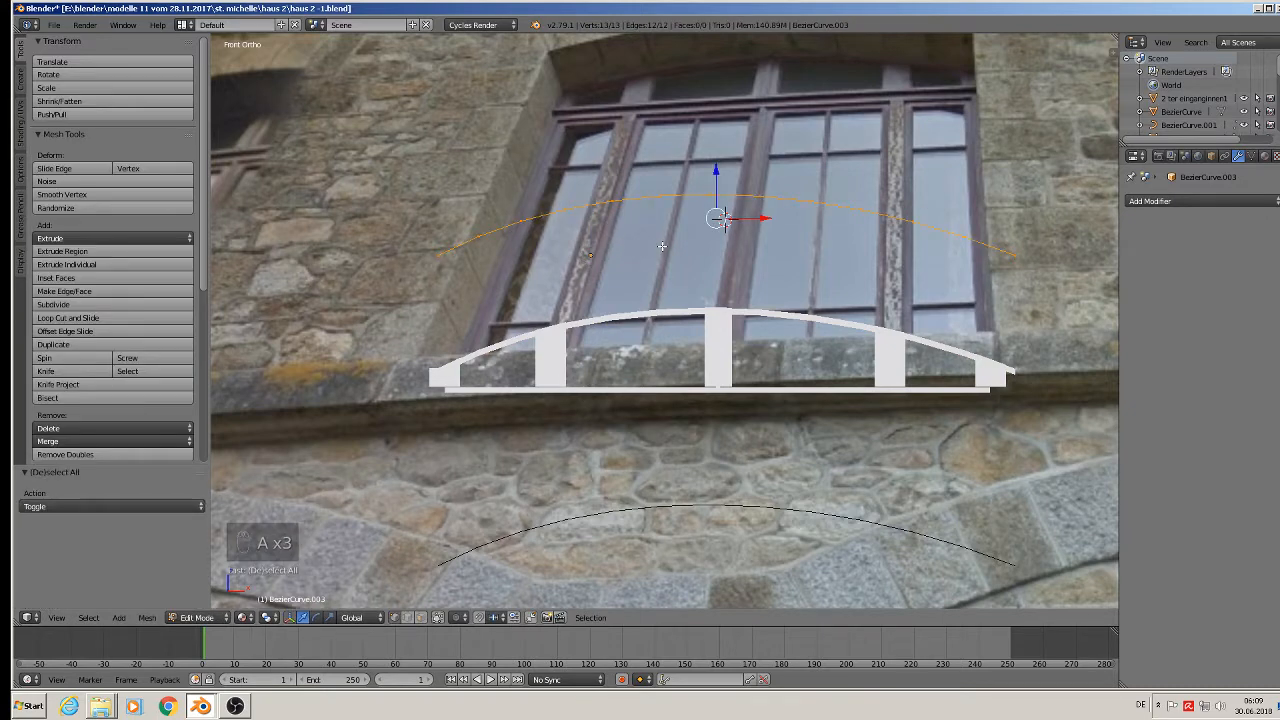
pyautogui.press('e')
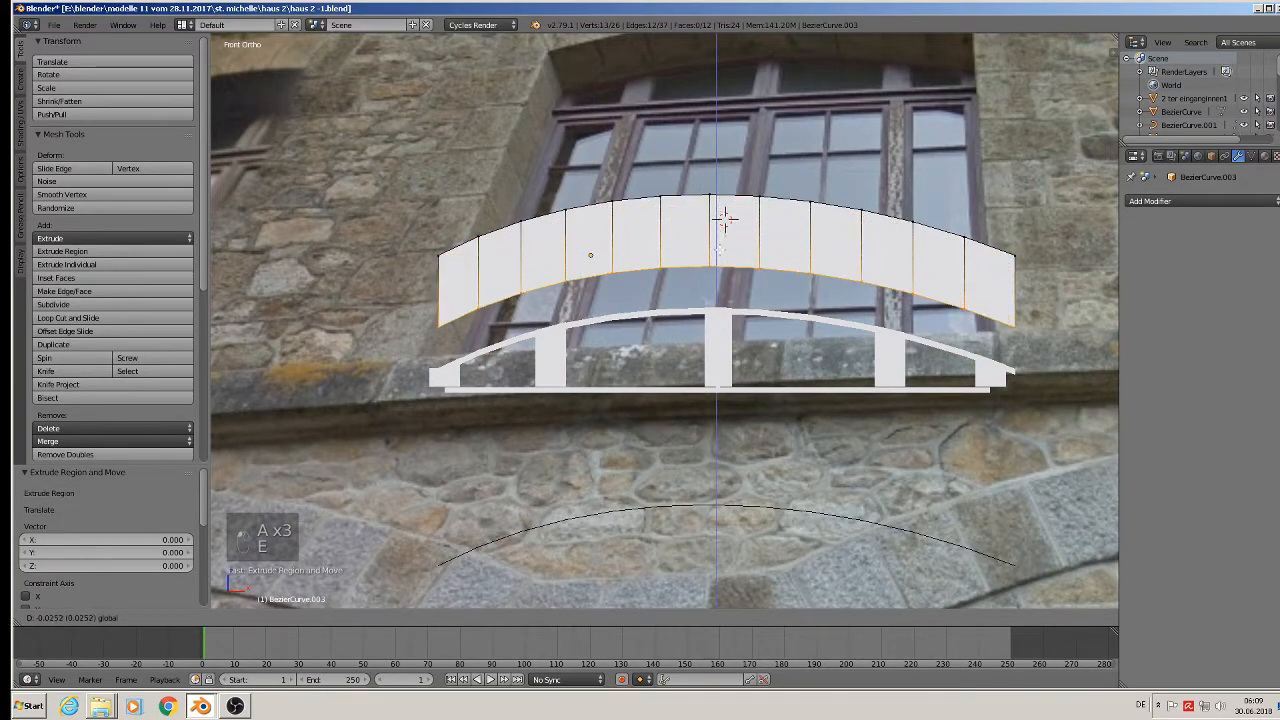
pyautogui.moveTo(720, 250); pyautogui.dragTo(720, 253)
pyautogui.write('sz')
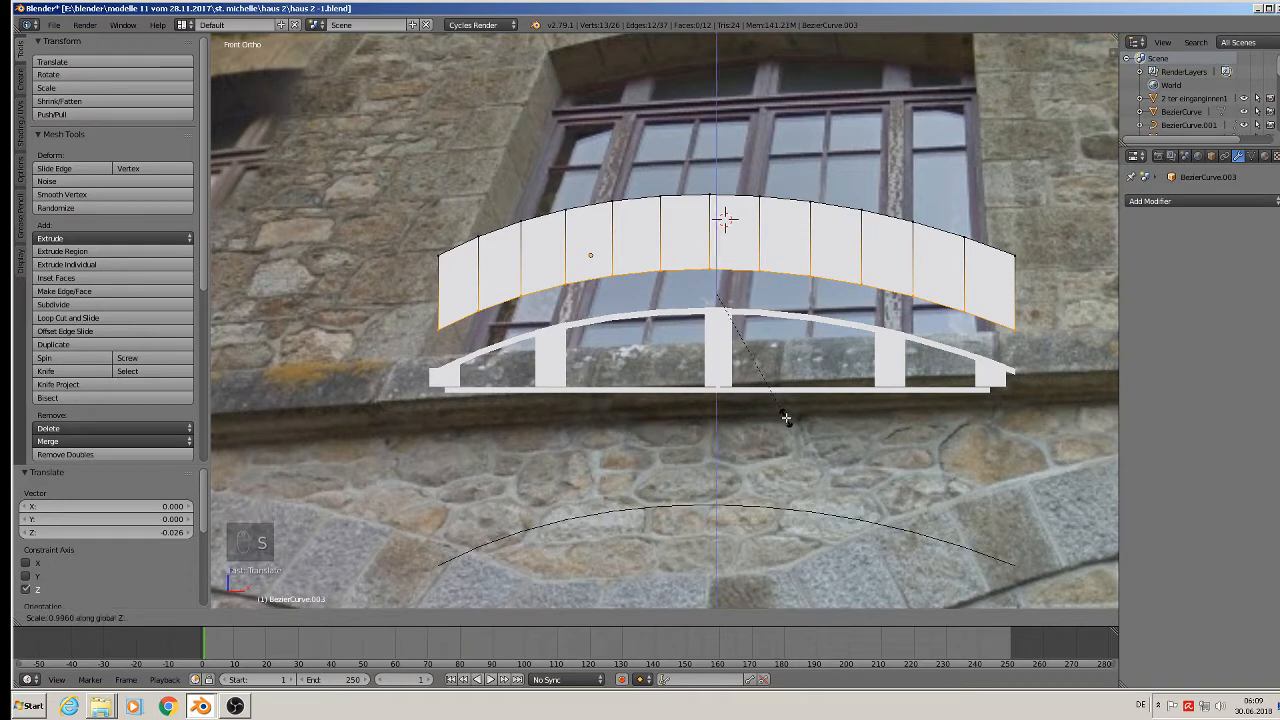
pyautogui.write('0')
pyautogui.press('Return')
pyautogui.press('Tab')
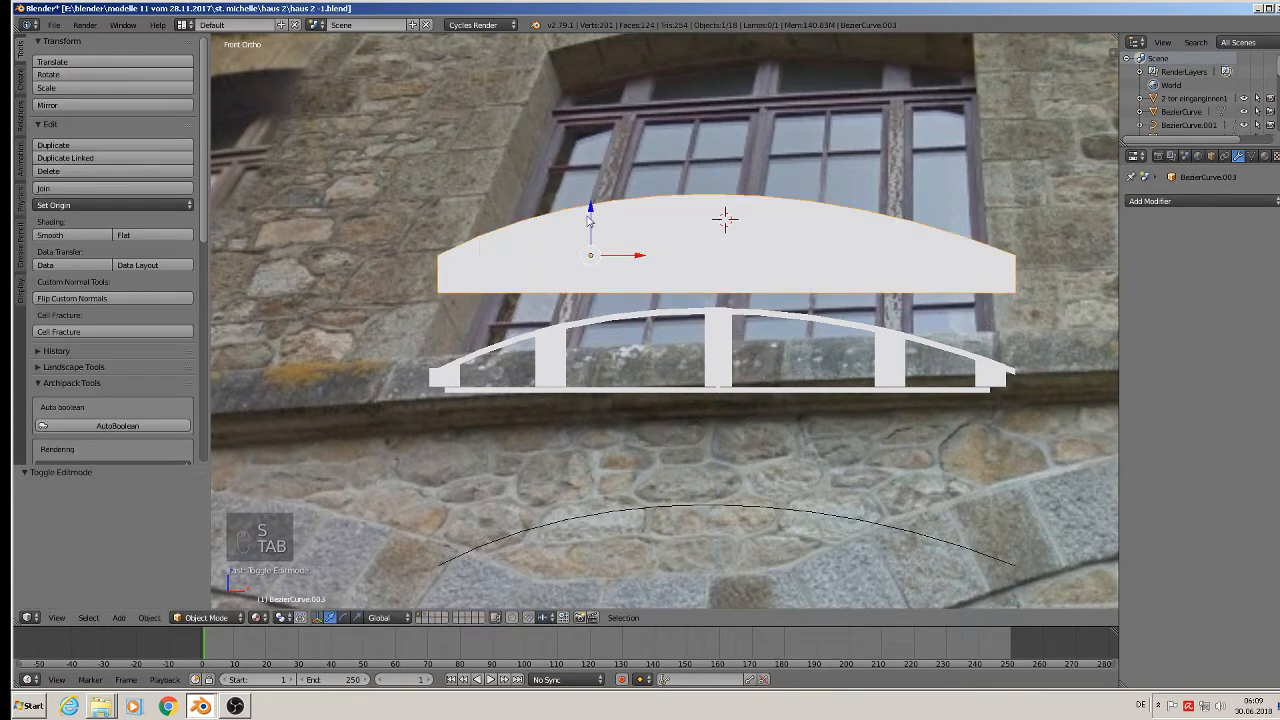
# Move the new infill panel 0.041 down onto the frame and raise its lower edge about 0.006 to the bottom rail.
pyautogui.moveTo(591, 218); pyautogui.dragTo(582, 334)
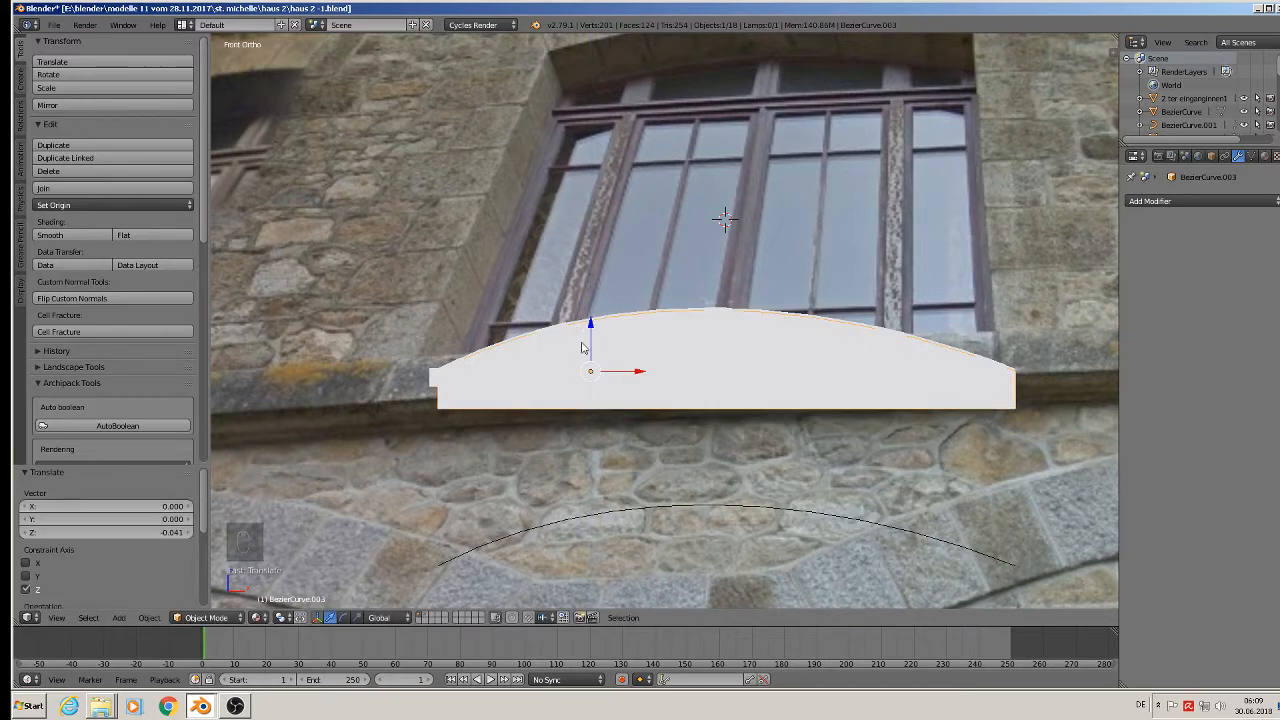
pyautogui.press('Tab')
pyautogui.press('g')
pyautogui.press('z')
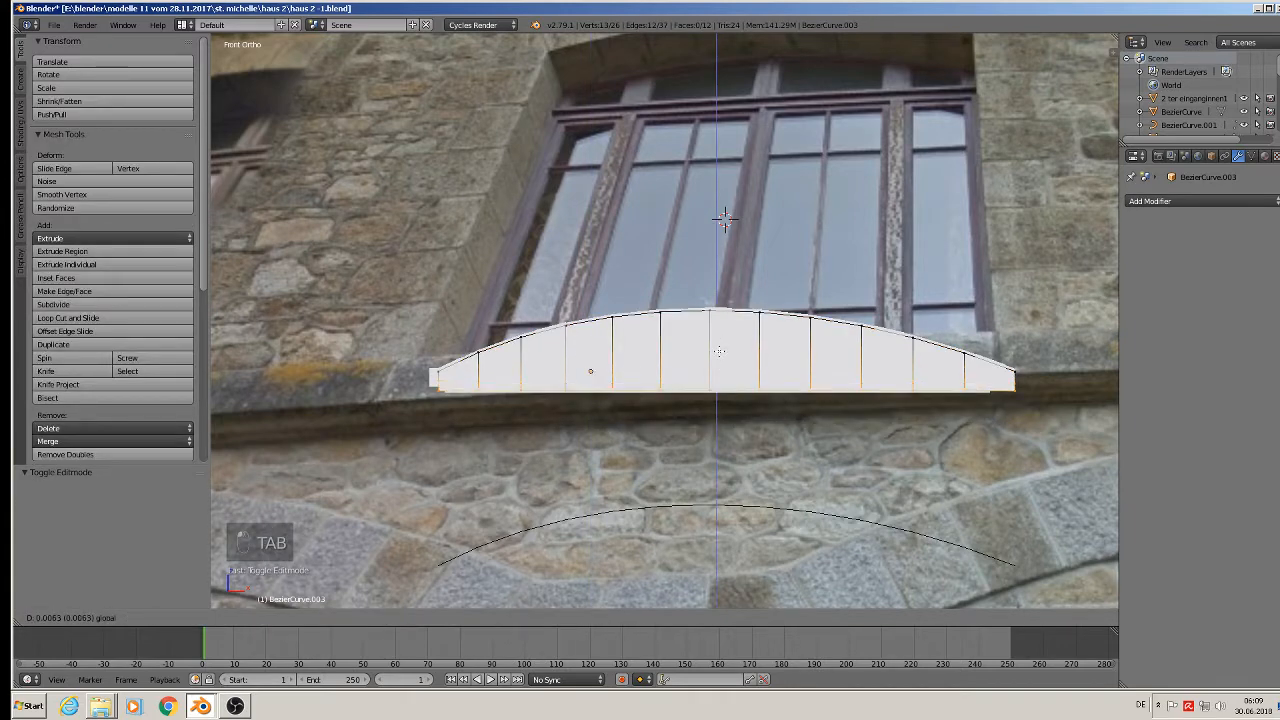
pyautogui.click(742, 366)
pyautogui.press('Tab')
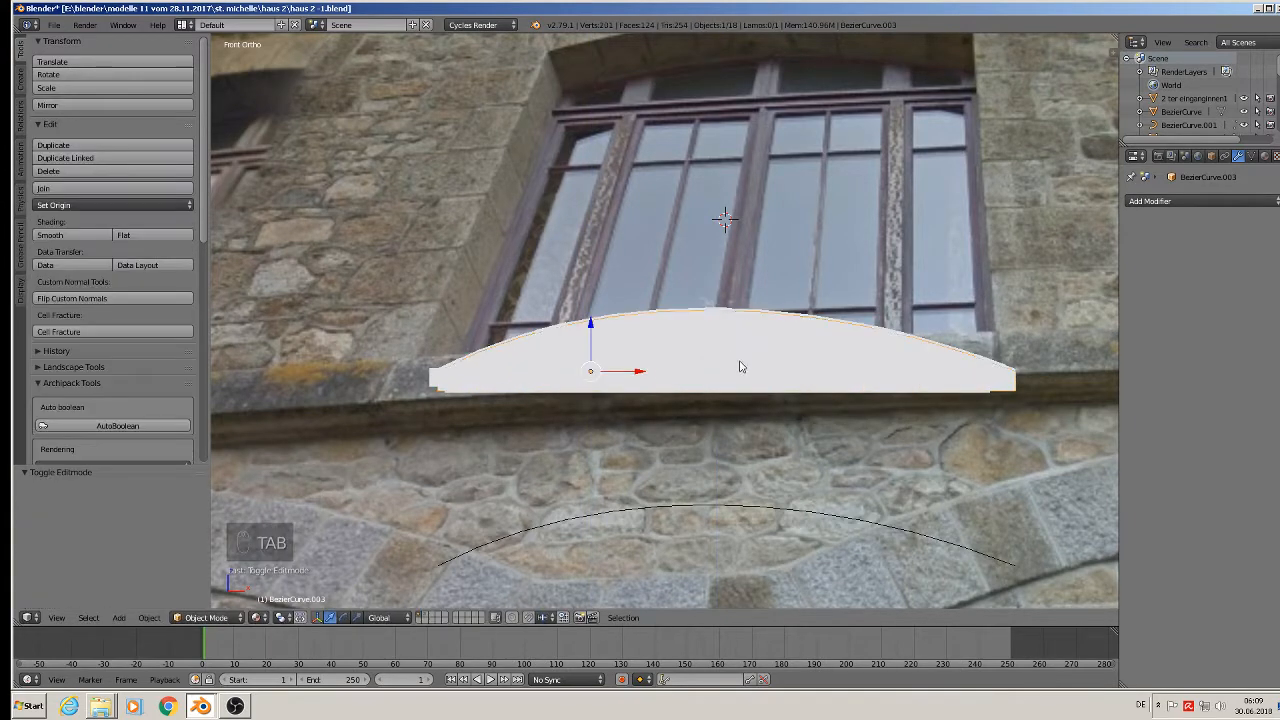
# Extrude all faces of the infill panel about 0.004 along Y to give it thickness.
pyautogui.moveTo(742, 366); pyautogui.dragTo(649, 388, button='middle')
pyautogui.press('Tab')
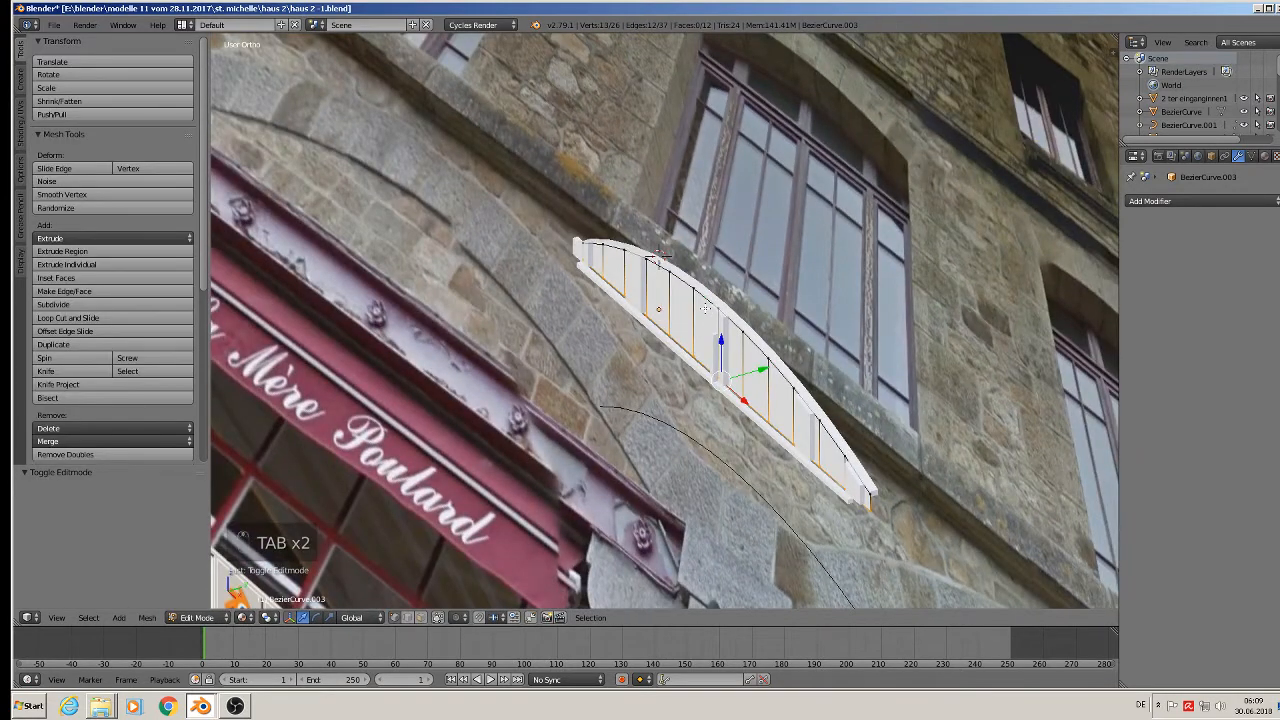
pyautogui.press('a')
pyautogui.press('a')
pyautogui.press('a')
pyautogui.press('a')
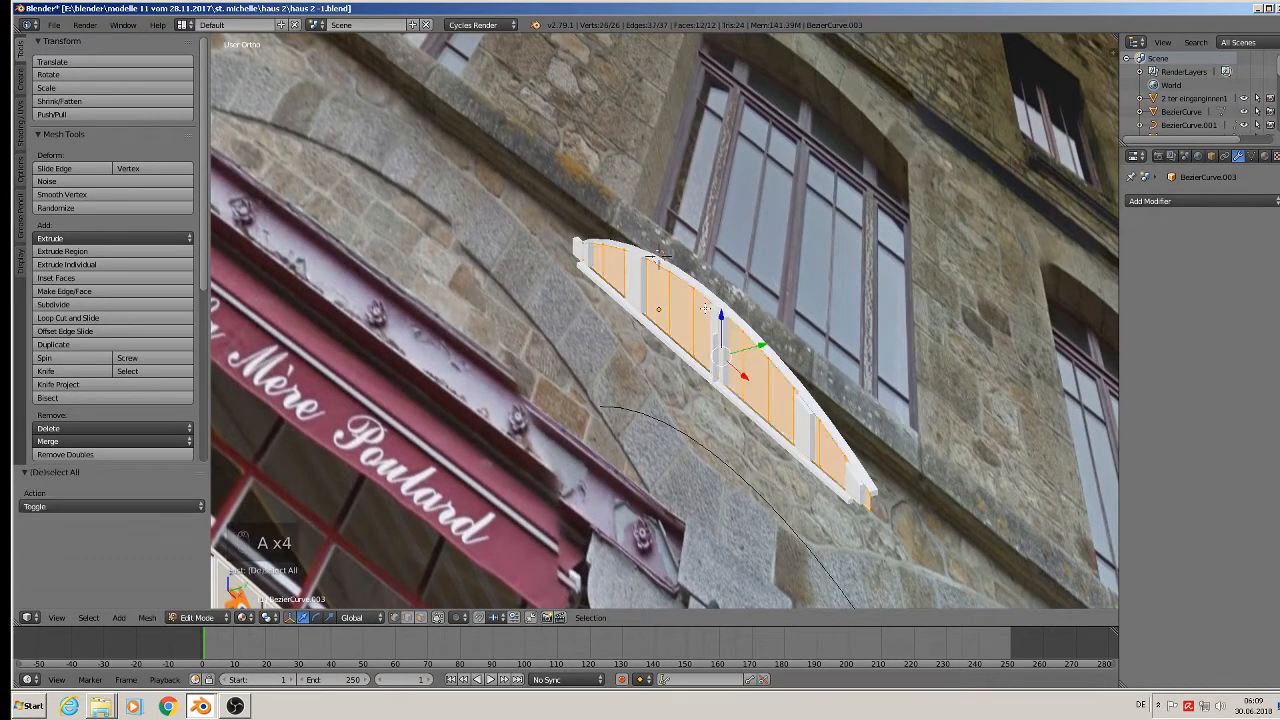
pyautogui.press('e')
pyautogui.click(767, 318)
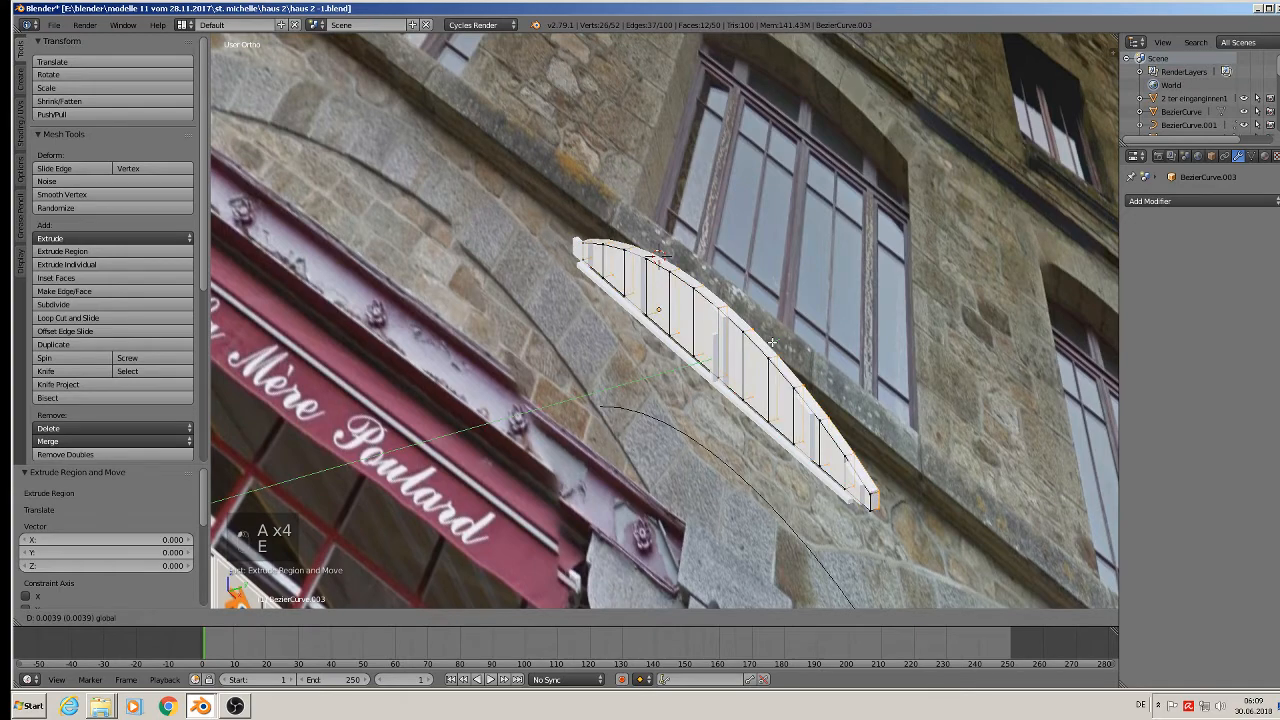
pyautogui.press('Tab')
# Shift the infill panel 0.002 along Y, followed by -0.000783 along Y, to set its depth behind the upright blocks.
pyautogui.scroll(1, 755, 360)
pyautogui.scroll(1, 755, 360)
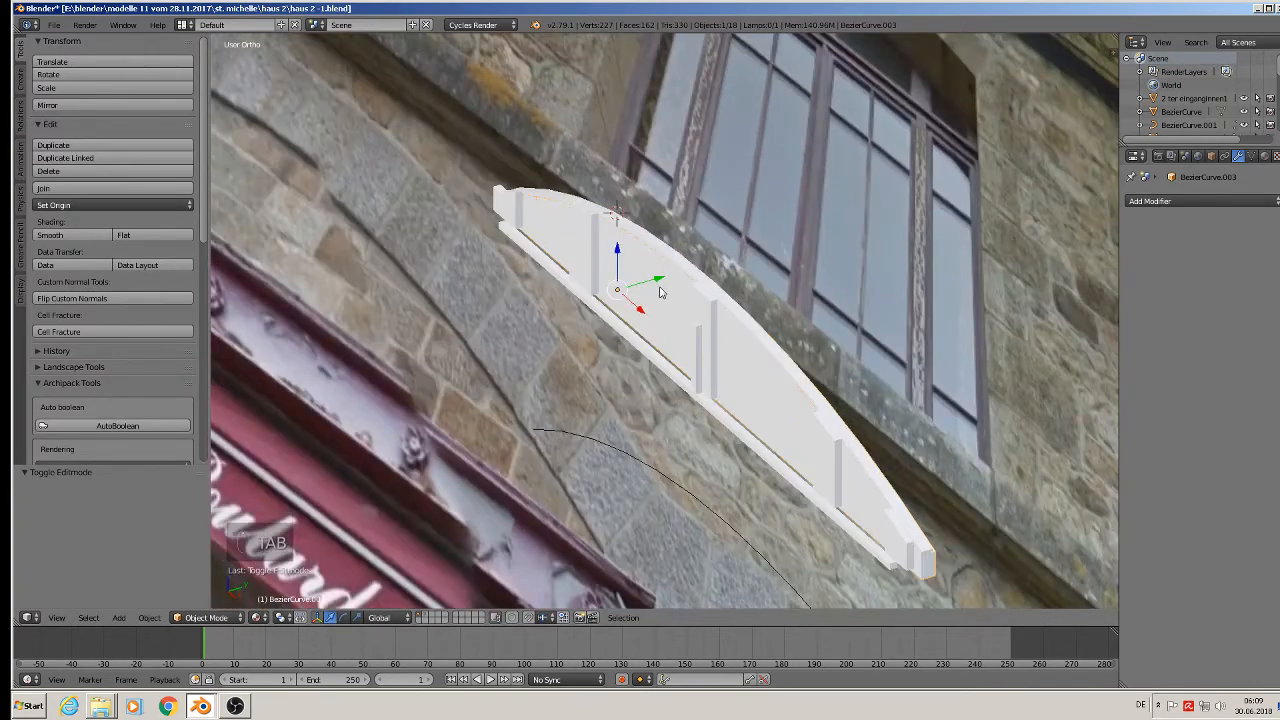
pyautogui.moveTo(656, 281); pyautogui.dragTo(660, 281)
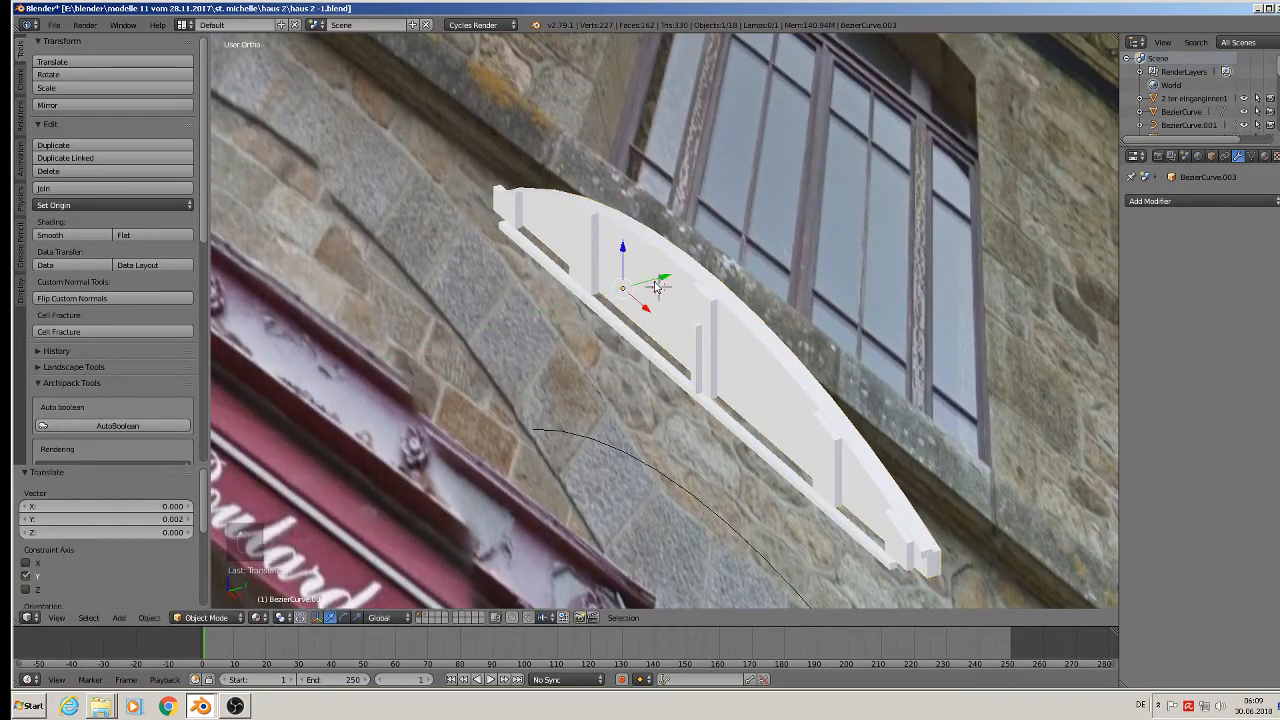
pyautogui.moveTo(660, 283); pyautogui.dragTo(681, 315, button='middle')
pyautogui.press('KP_1')
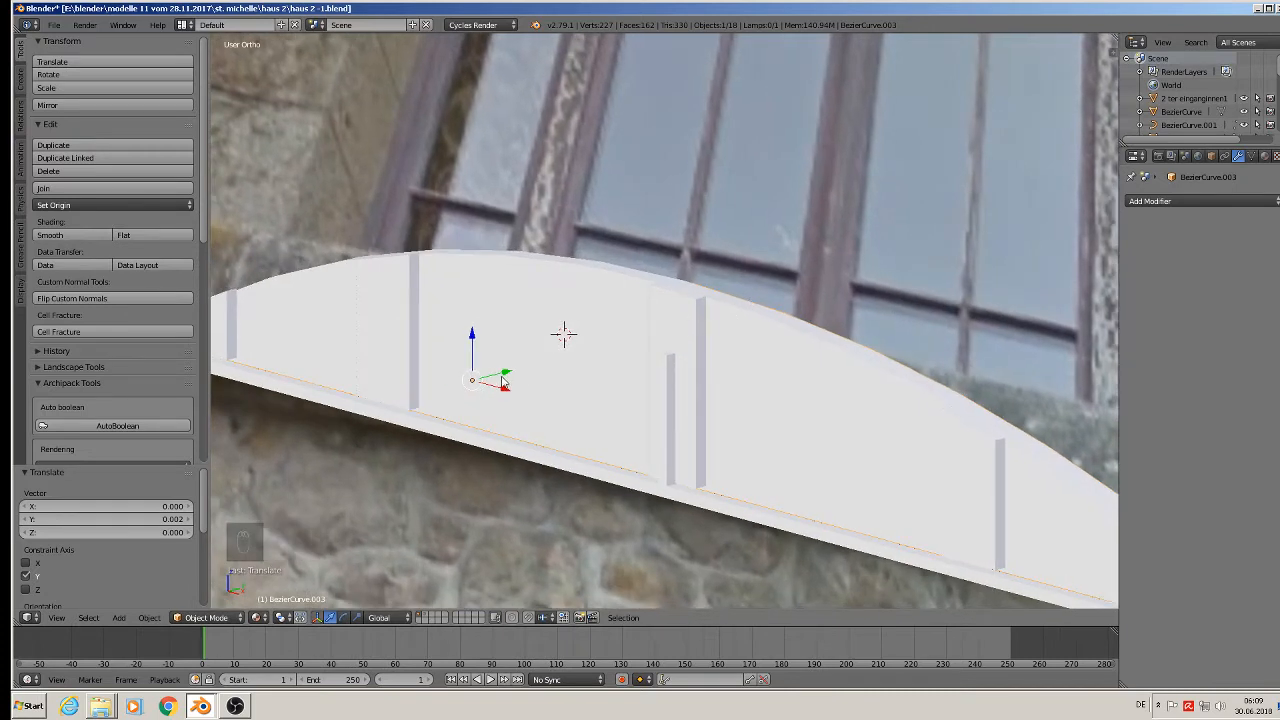
pyautogui.moveTo(503, 381)
pyautogui.mouseDown()
pyautogui.moveTo(520, 370)
pyautogui.moveTo(425, 397)
pyautogui.moveTo(500, 360)
pyautogui.mouseUp()
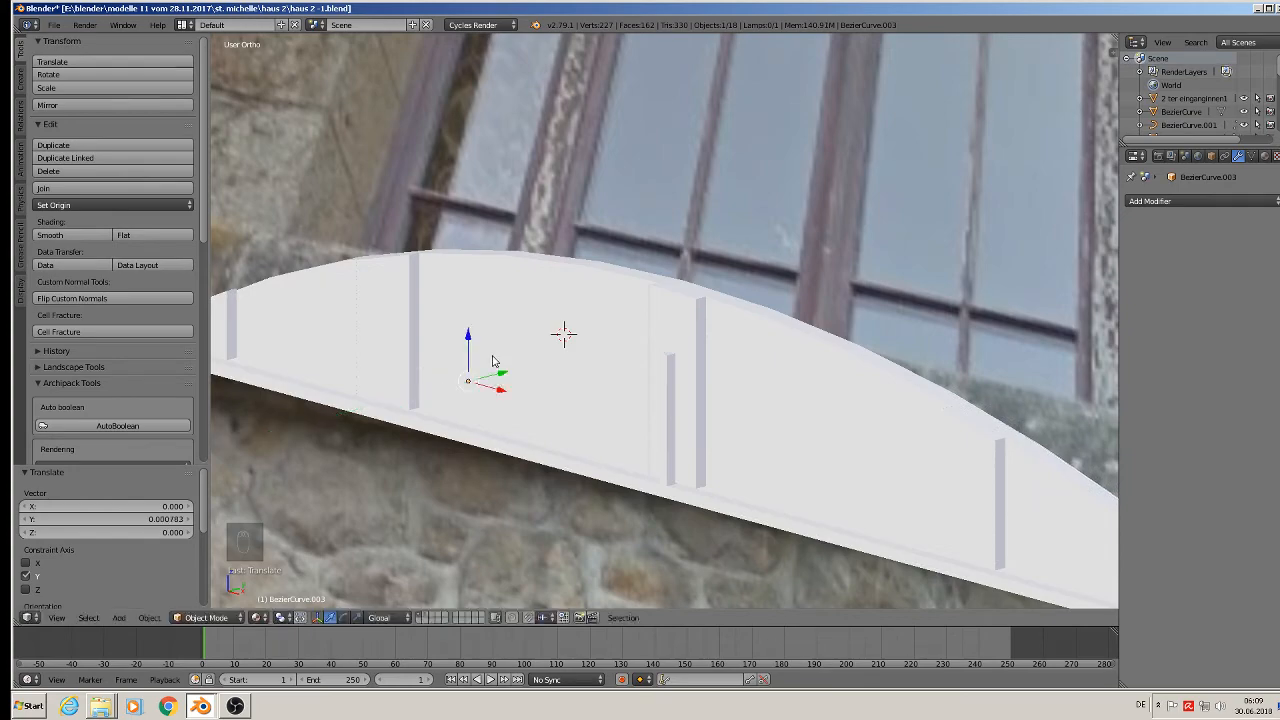
pyautogui.moveTo(493, 357)
pyautogui.mouseDown(button='middle')
pyautogui.moveTo(493, 308)
pyautogui.moveTo(508, 292)
pyautogui.moveTo(530, 303)
pyautogui.moveTo(490, 298)
pyautogui.moveTo(506, 351)
pyautogui.moveTo(471, 334)
pyautogui.moveTo(551, 349)
pyautogui.moveTo(483, 351)
pyautogui.mouseUp(button='middle')
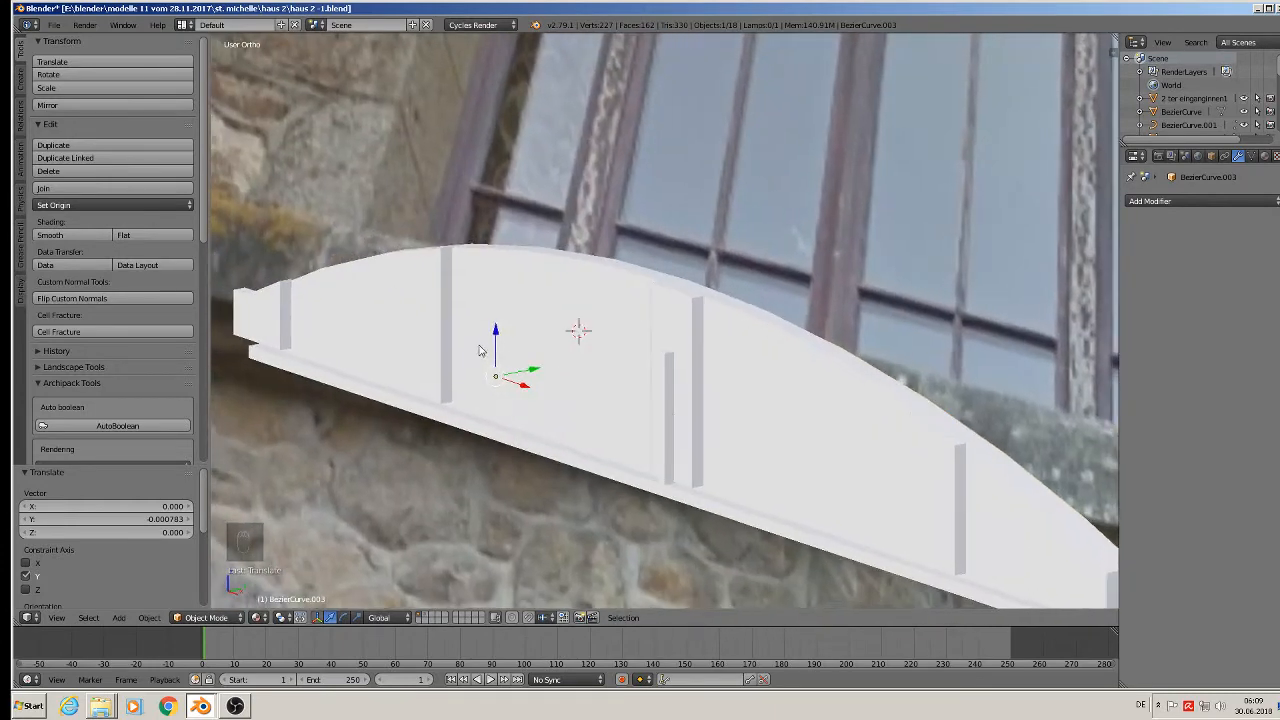
# Move the arched strip -0.003 along Y so it projects in front of the infill panel and uprights.
pyautogui.rightClick(603, 280)
pyautogui.press('g')
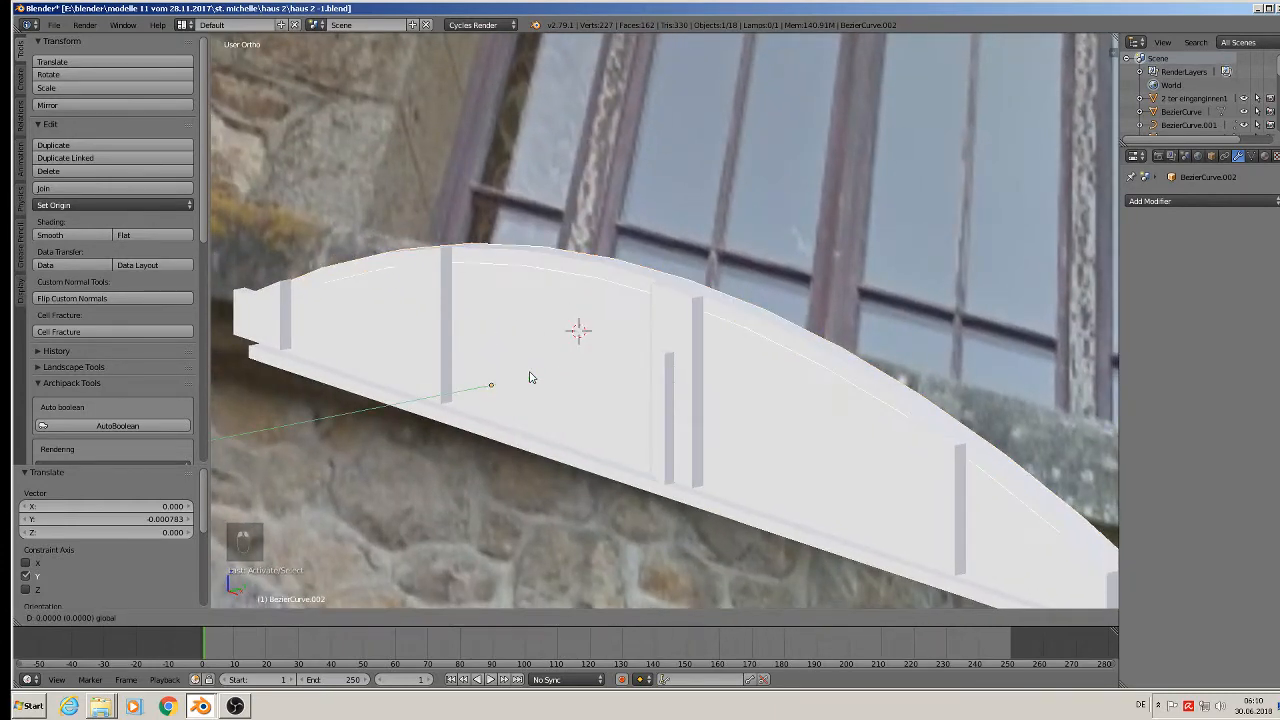
pyautogui.press('y')
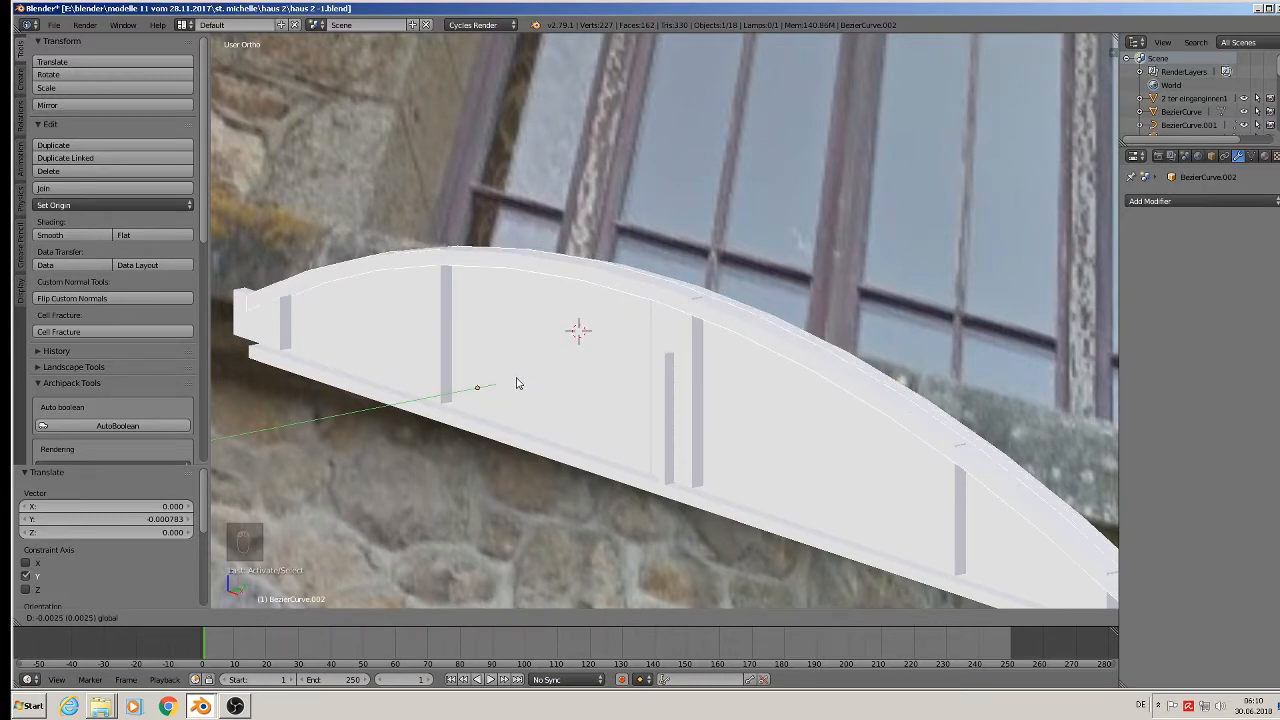
pyautogui.click(515, 378)
pyautogui.scroll(-2, 515, 378)
pyautogui.keyDown('shift'); pyautogui.moveTo(515, 378); pyautogui.dragTo(539, 319, button='middle'); pyautogui.keyUp('shift')
pyautogui.moveTo(539, 319)
pyautogui.mouseDown(button='middle')
pyautogui.moveTo(622, 331)
pyautogui.moveTo(545, 331)
pyautogui.mouseUp(button='middle')
pyautogui.press('KP_1')
pyautogui.scroll(-4, 657, 335)
pyautogui.scroll(-4, 657, 341)
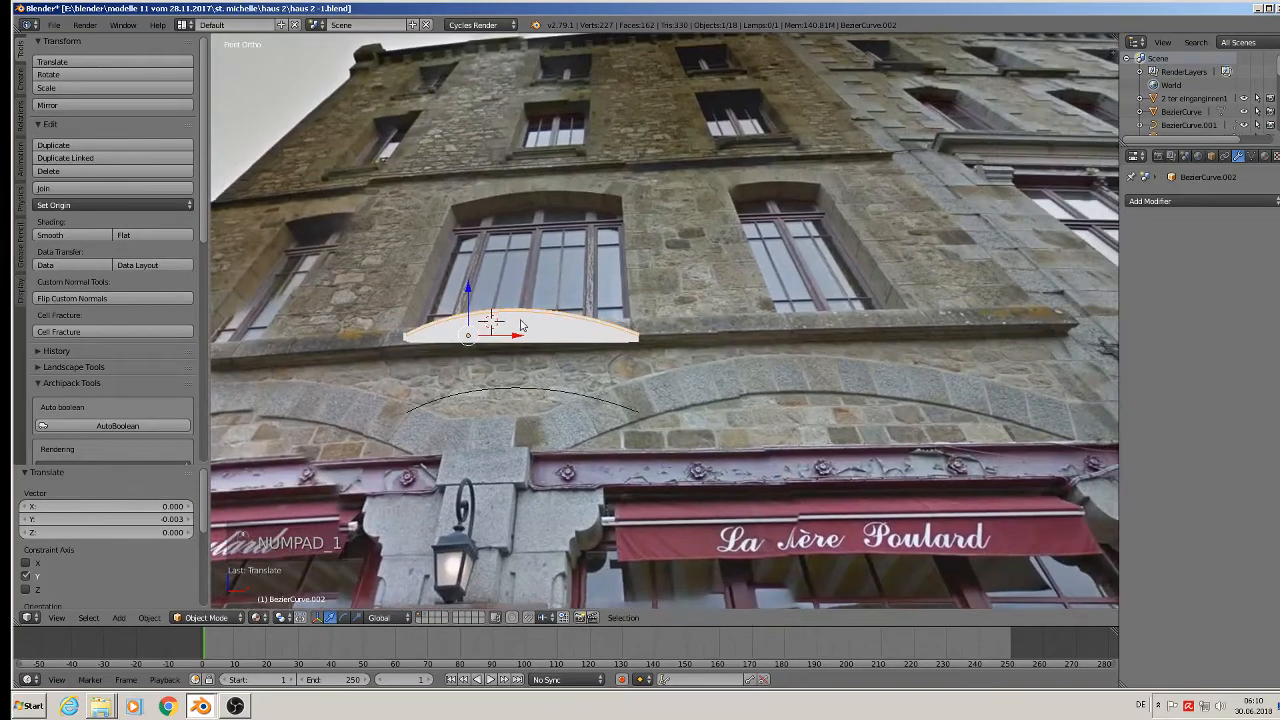
# Save the Blender file under its existing name.
pyautogui.scroll(3, 543, 293)
pyautogui.click(54, 24)
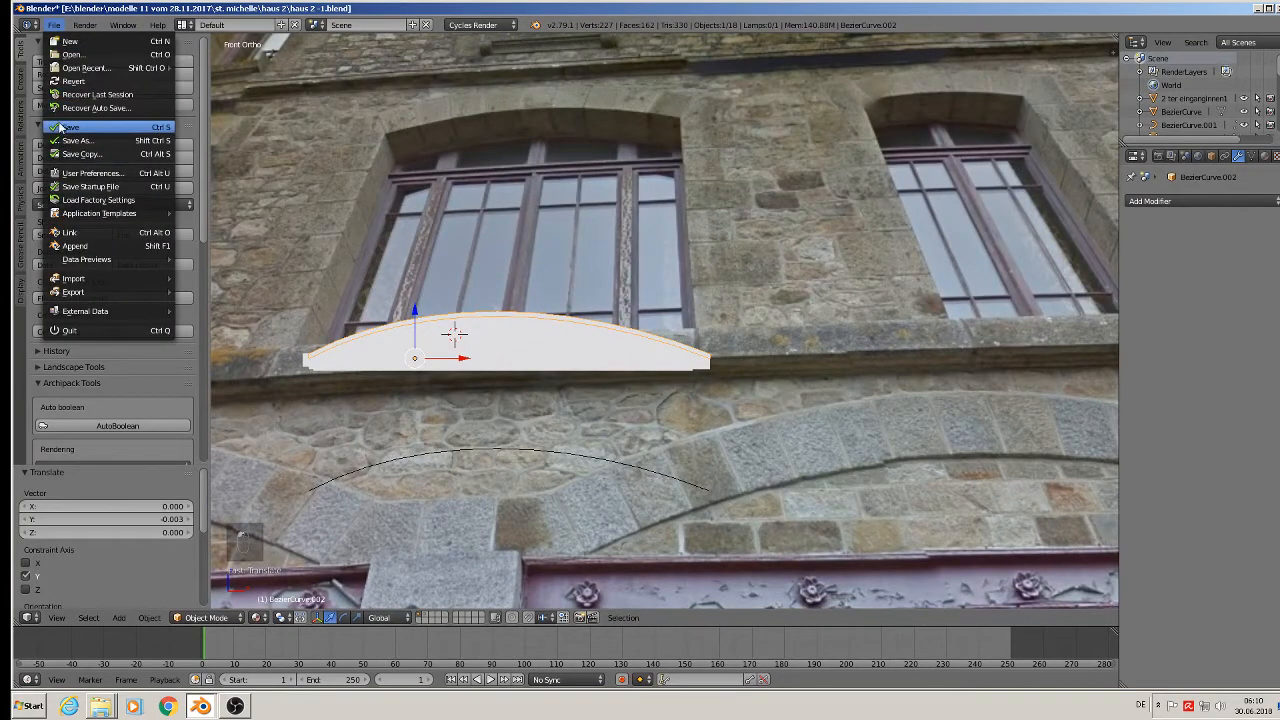
pyautogui.click(97, 126)
# Add a cube under the middle of the arched infill panel and scale it by -0.022, followed by 0.089, into a small block.
pyautogui.scroll(2, 539, 170)
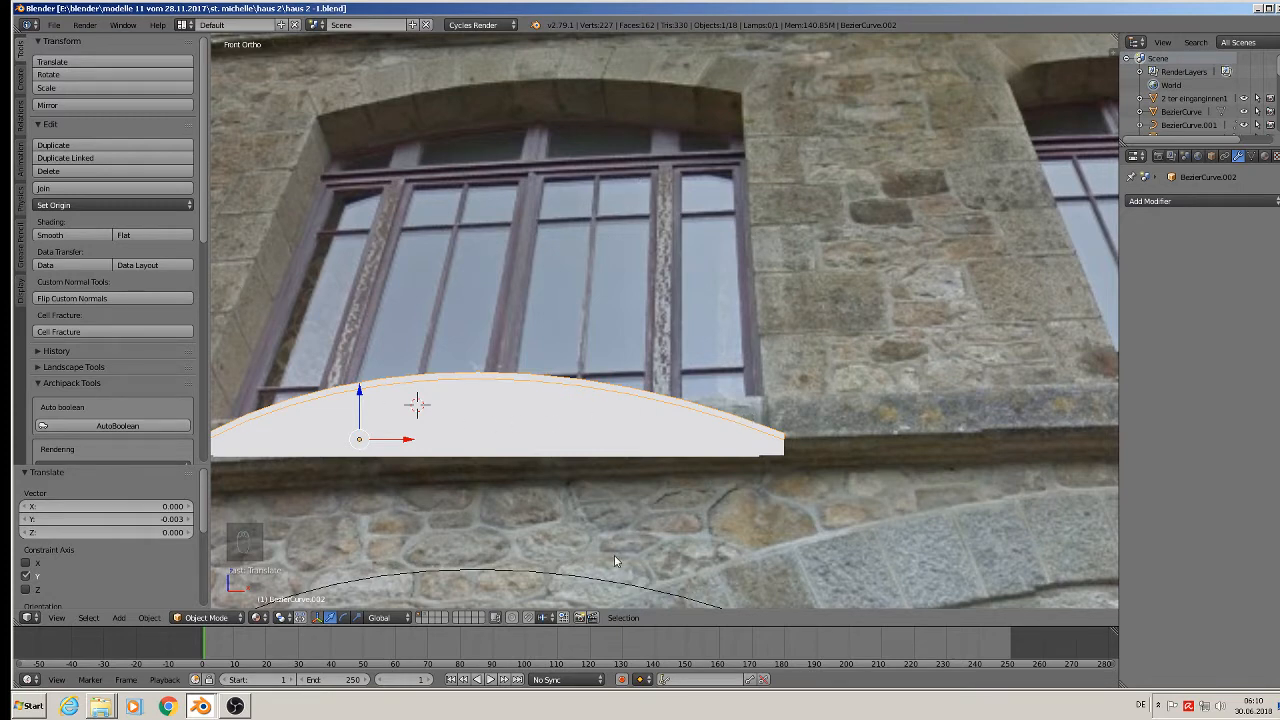
pyautogui.keyDown('shift'); pyautogui.moveTo(615, 562); pyautogui.dragTo(765, 340, button='middle'); pyautogui.keyUp('shift')
pyautogui.scroll(-2, 762, 345)
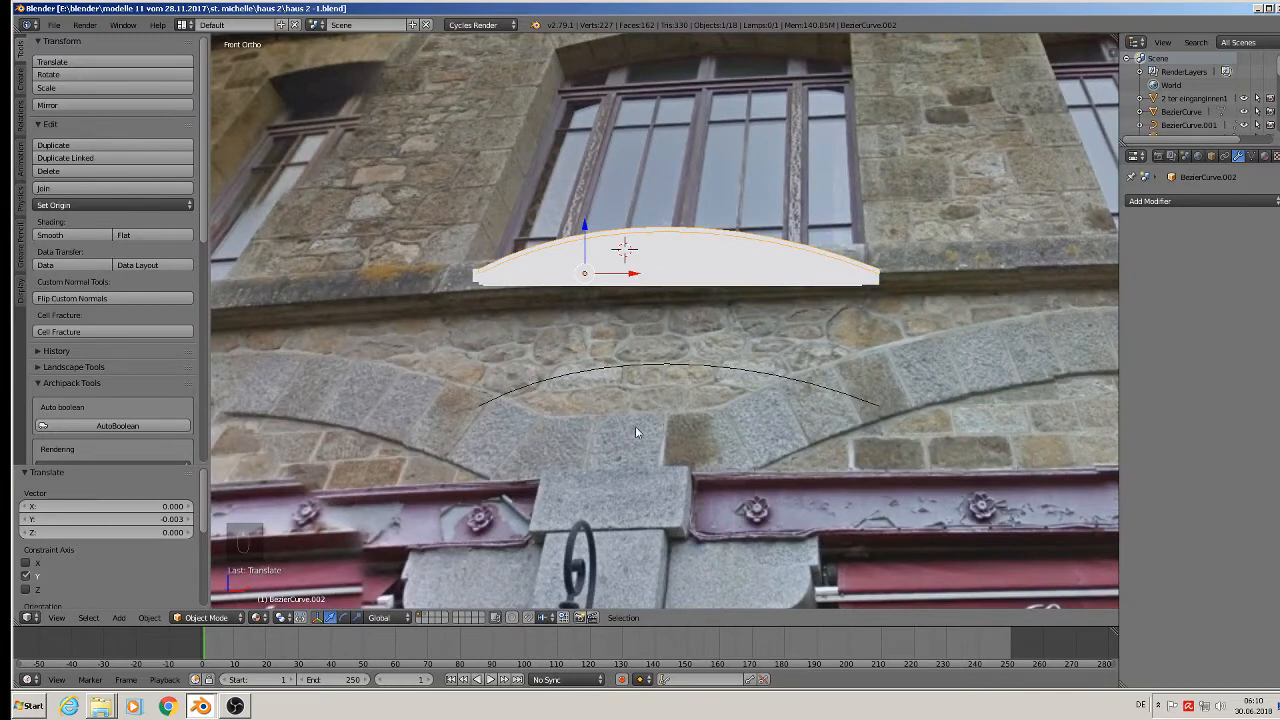
pyautogui.keyDown('shift'); pyautogui.moveTo(666, 437); pyautogui.dragTo(637, 516, button='middle'); pyautogui.keyUp('shift')
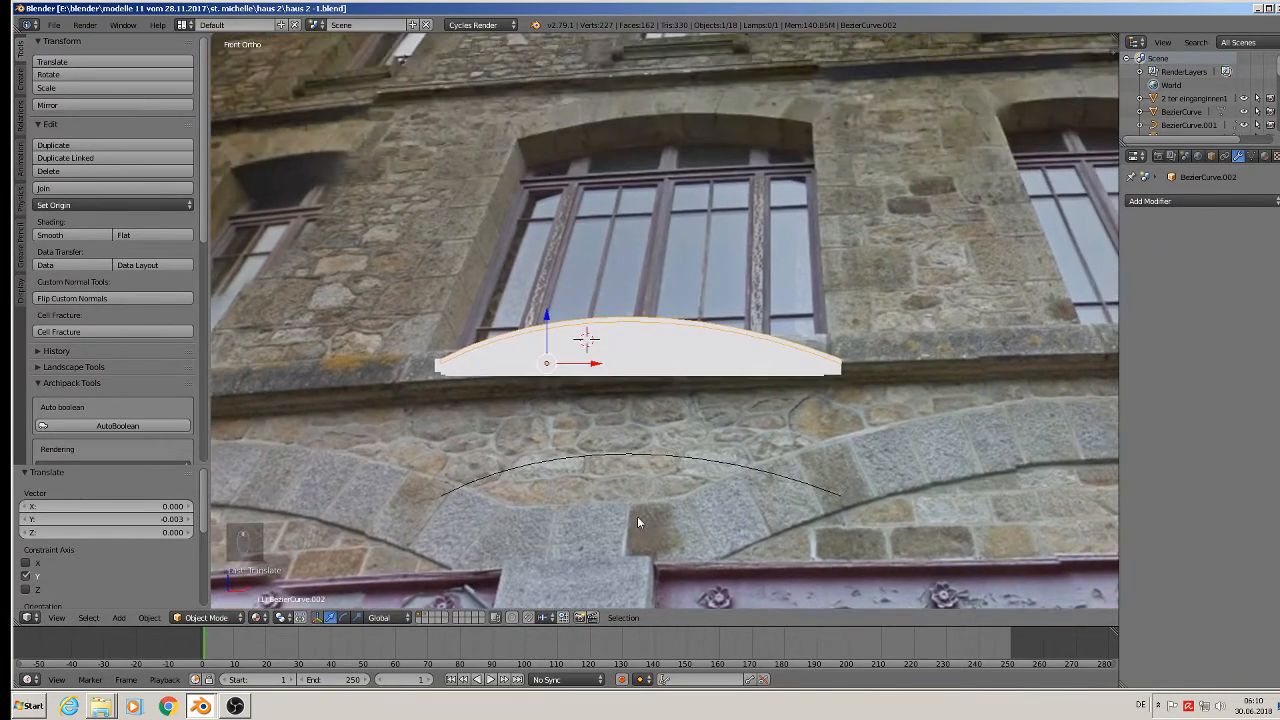
pyautogui.click(117, 617)
pyautogui.moveTo(136, 601)
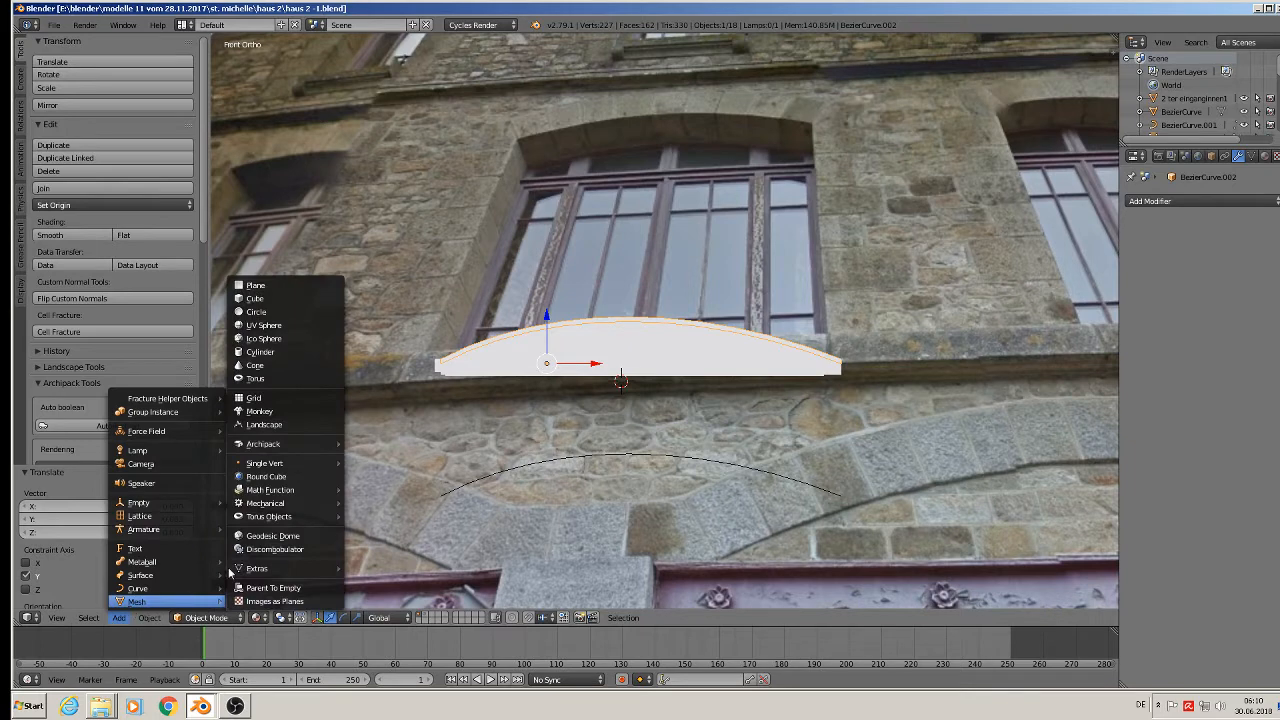
pyautogui.click(272, 302)
pyautogui.press('s')
pyautogui.click(618, 385)
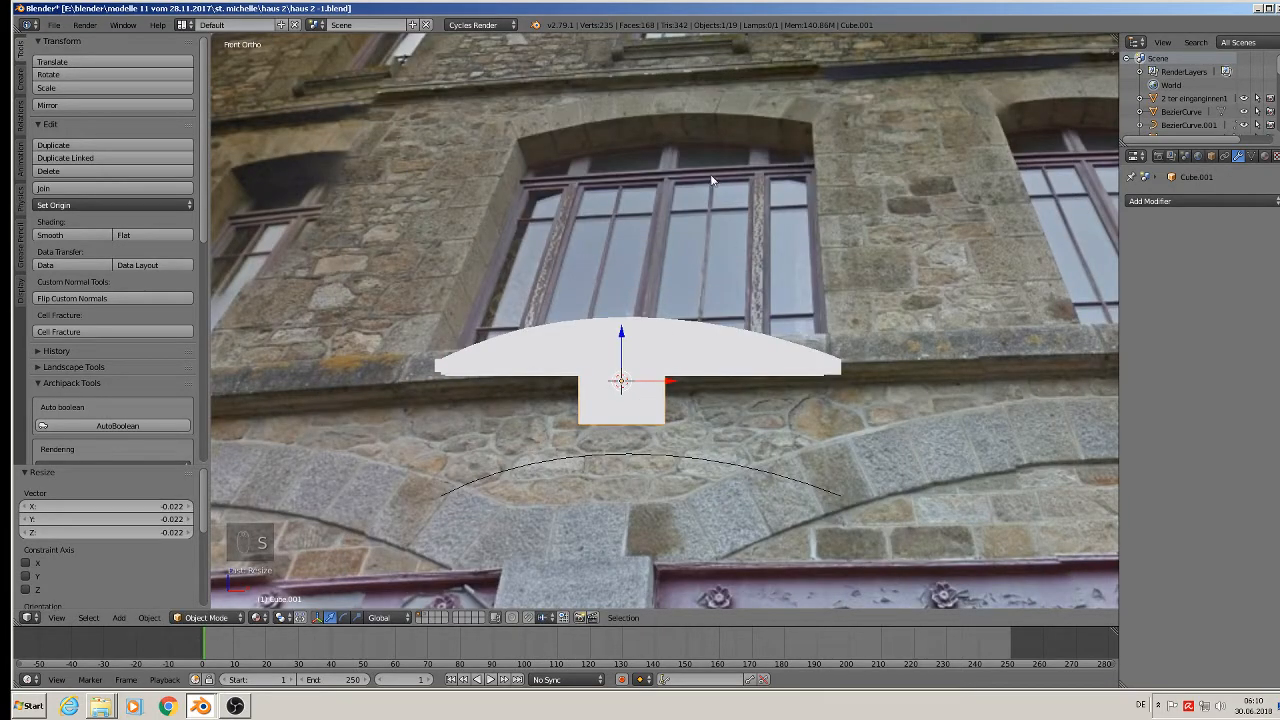
pyautogui.scroll(2, 811, 480)
pyautogui.press('s')
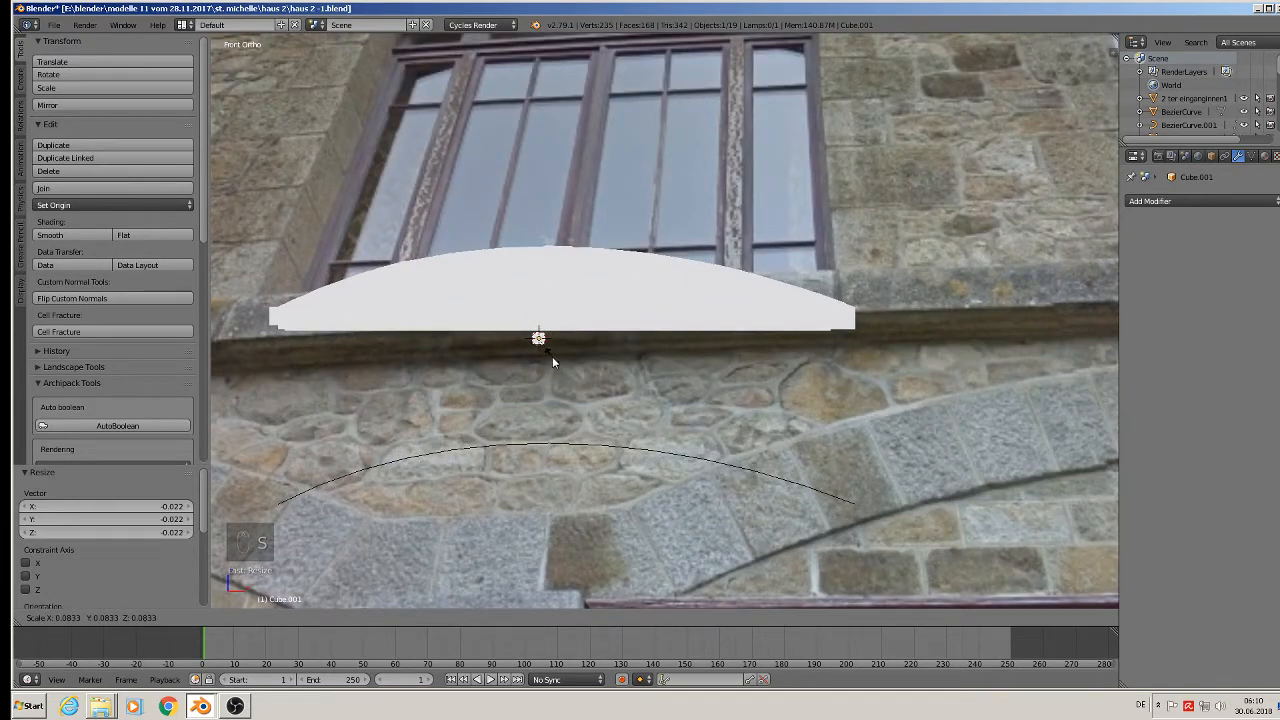
pyautogui.click(552, 357)
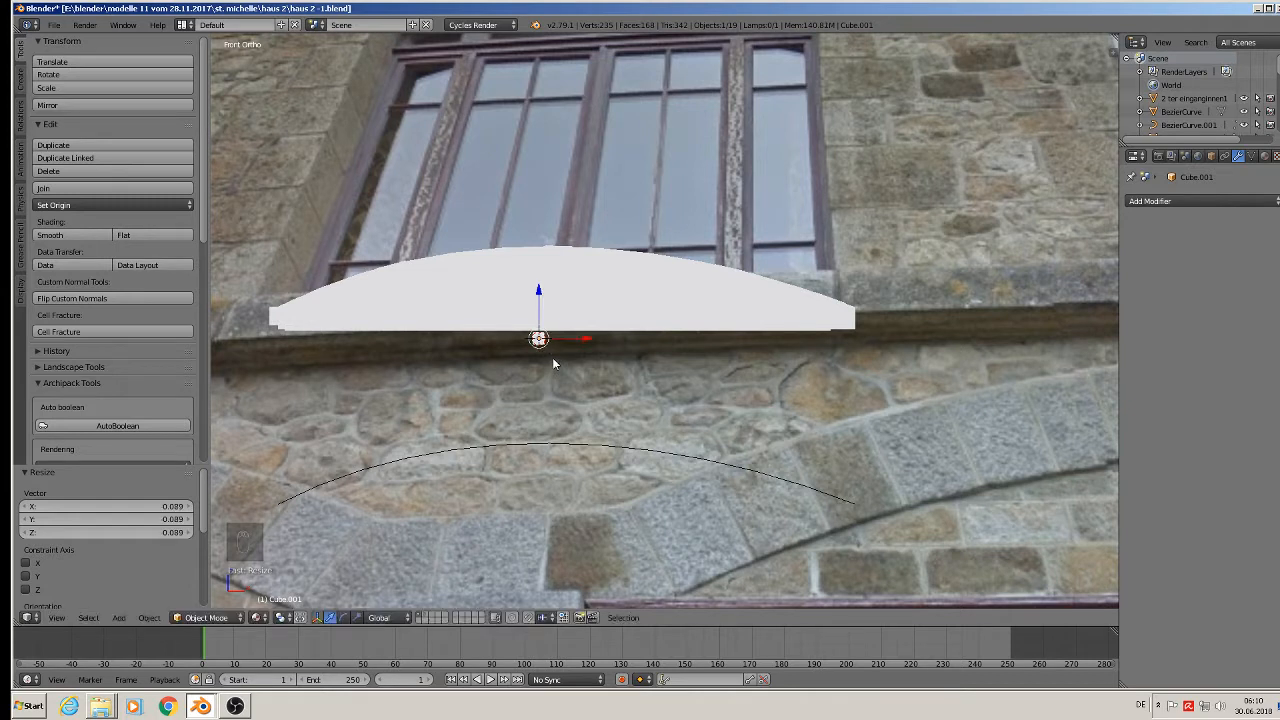
# Stretch the small block along X into a thin bar as wide as the arched panel and shift it 0.003 along X to align.
pyautogui.moveTo(538, 322); pyautogui.dragTo(587, 336)
pyautogui.press('s')
pyautogui.press('x')
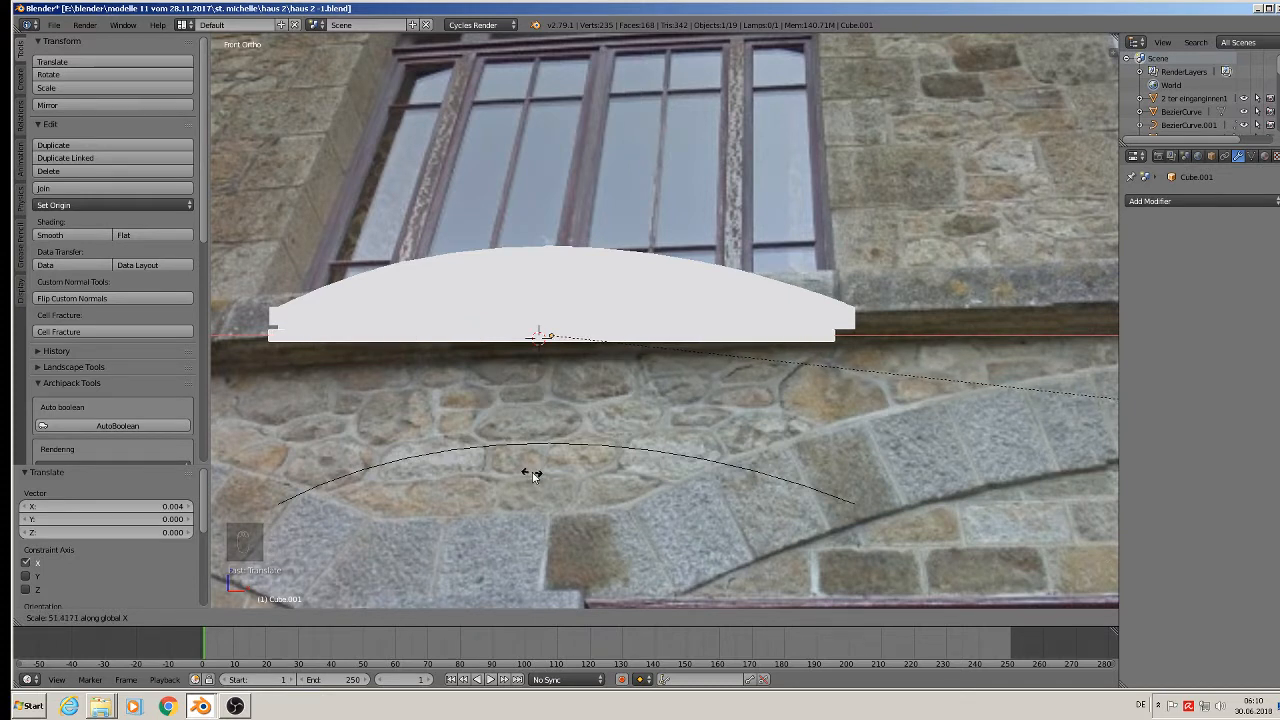
pyautogui.click(708, 475)
pyautogui.moveTo(602, 339); pyautogui.dragTo(613, 342)
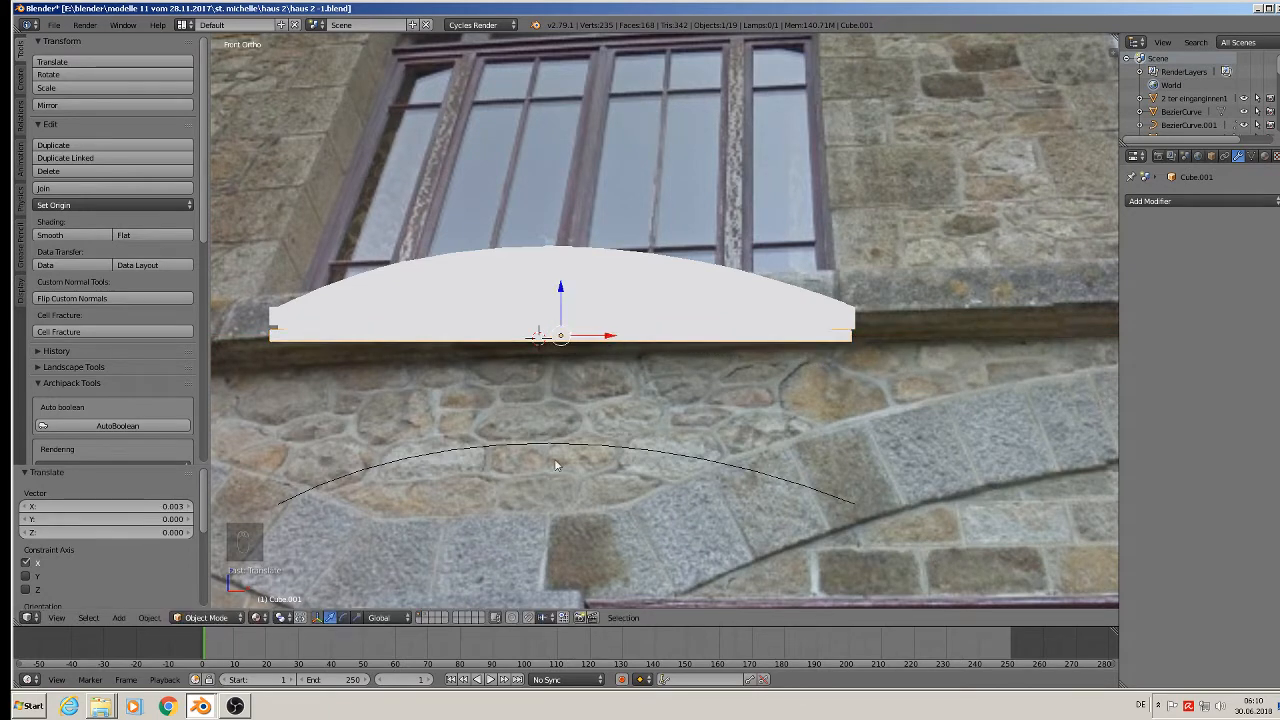
# Cut the bar with two vertical edge loops and scale them apart by 2.891 along X to just inside its ends.
pyautogui.keyDown('shift'); pyautogui.moveTo(654, 317); pyautogui.dragTo(658, 418, button='middle'); pyautogui.keyUp('shift')
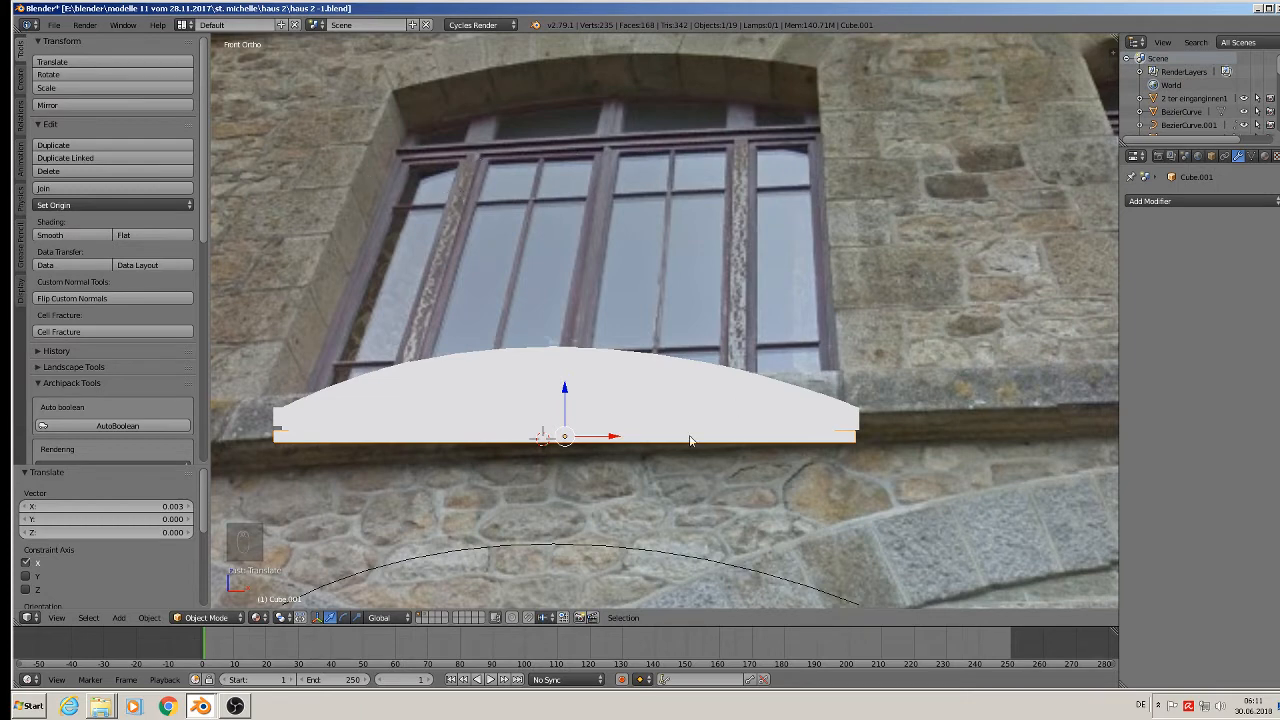
pyautogui.press('Tab')
pyautogui.scroll(2, 360, 450)
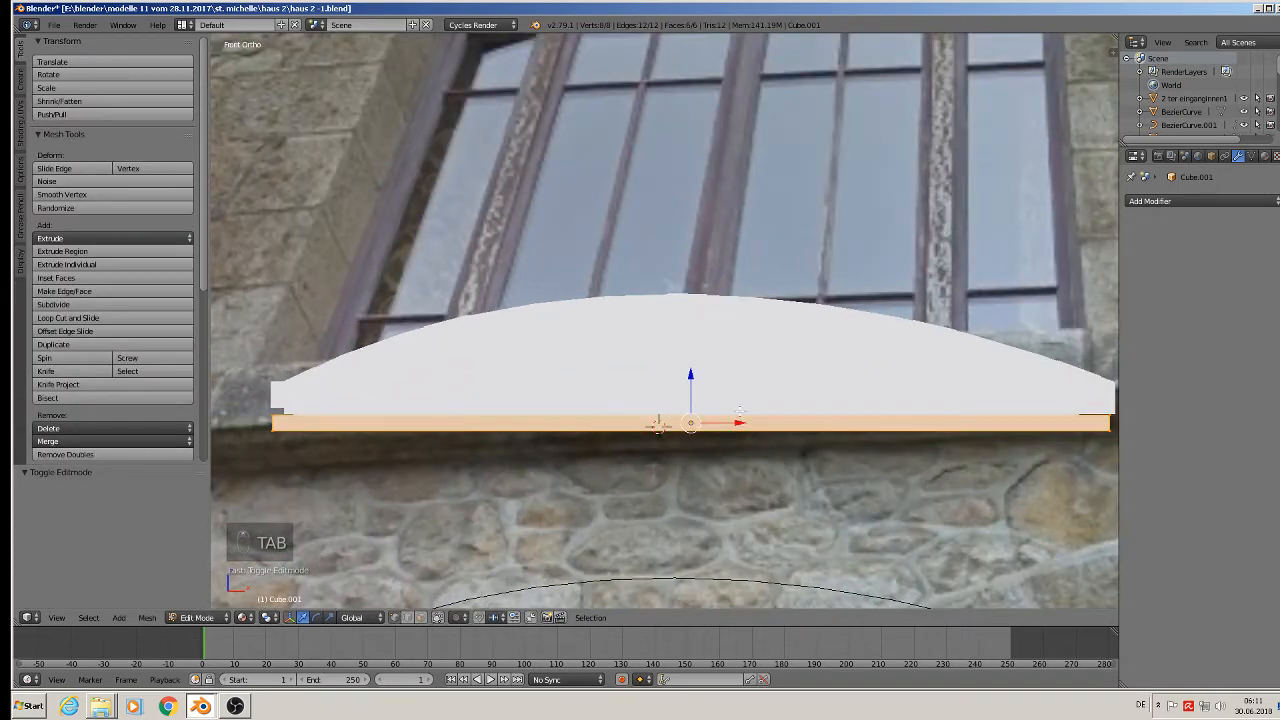
pyautogui.scroll(-1, 740, 410)
pyautogui.hotkey('ctrl', 'r')
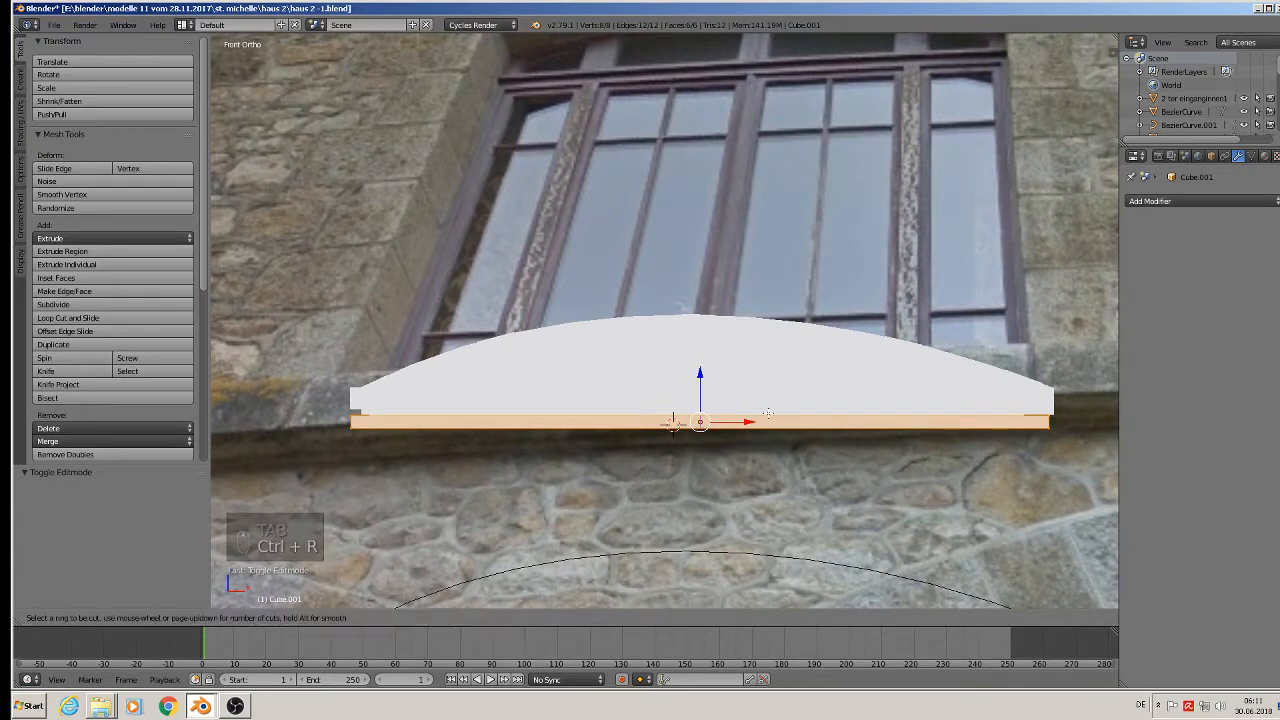
pyautogui.scroll(1, 768, 413)
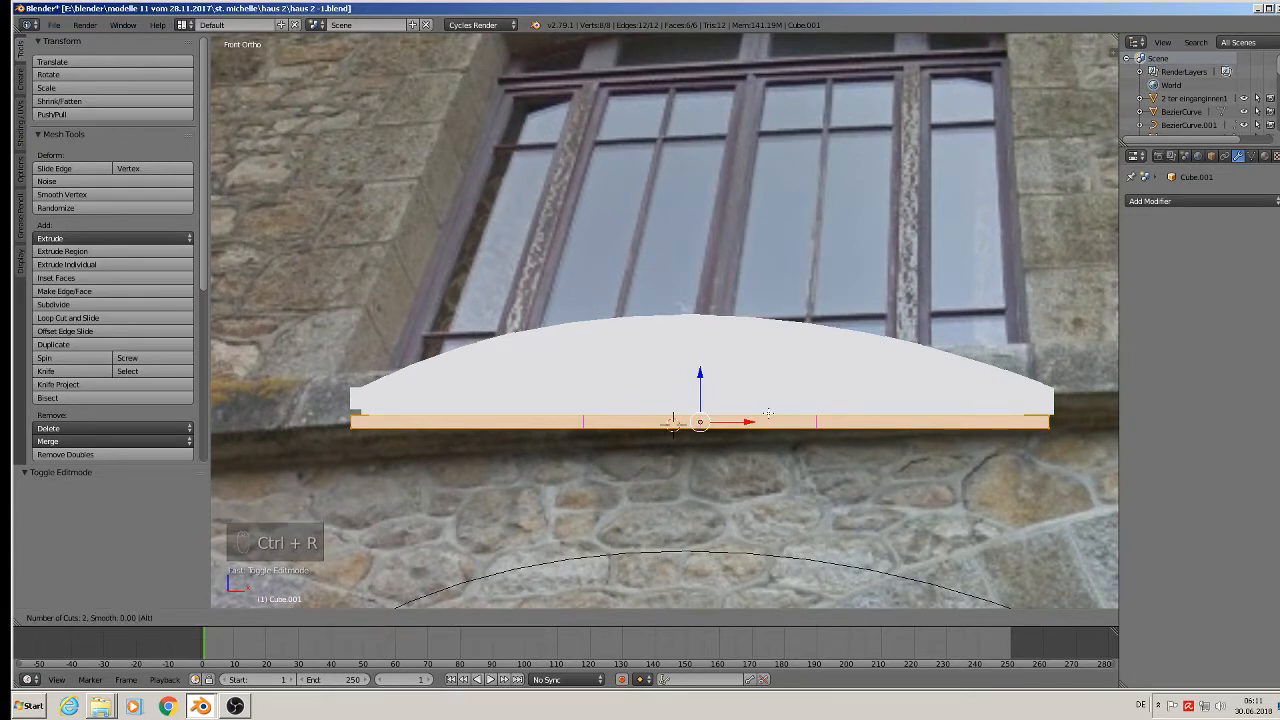
pyautogui.click(768, 413)
pyautogui.rightClick(768, 413)
pyautogui.press('s')
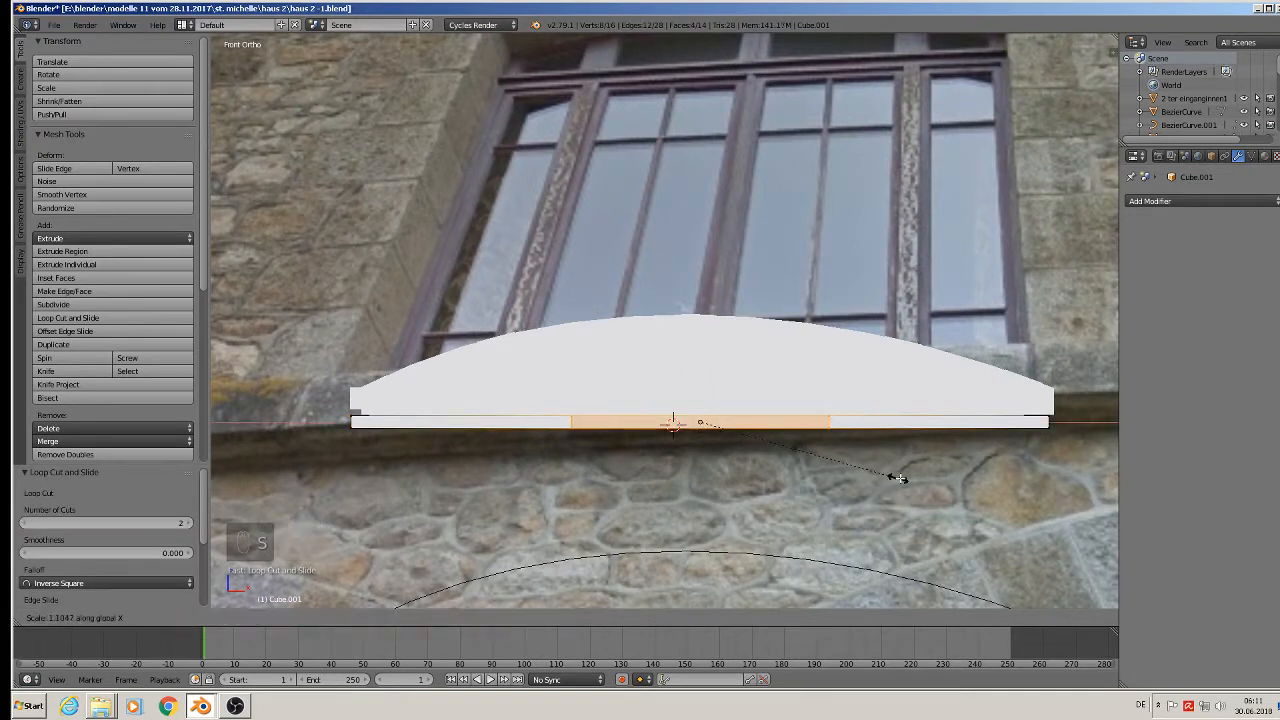
pyautogui.click(322, 527)
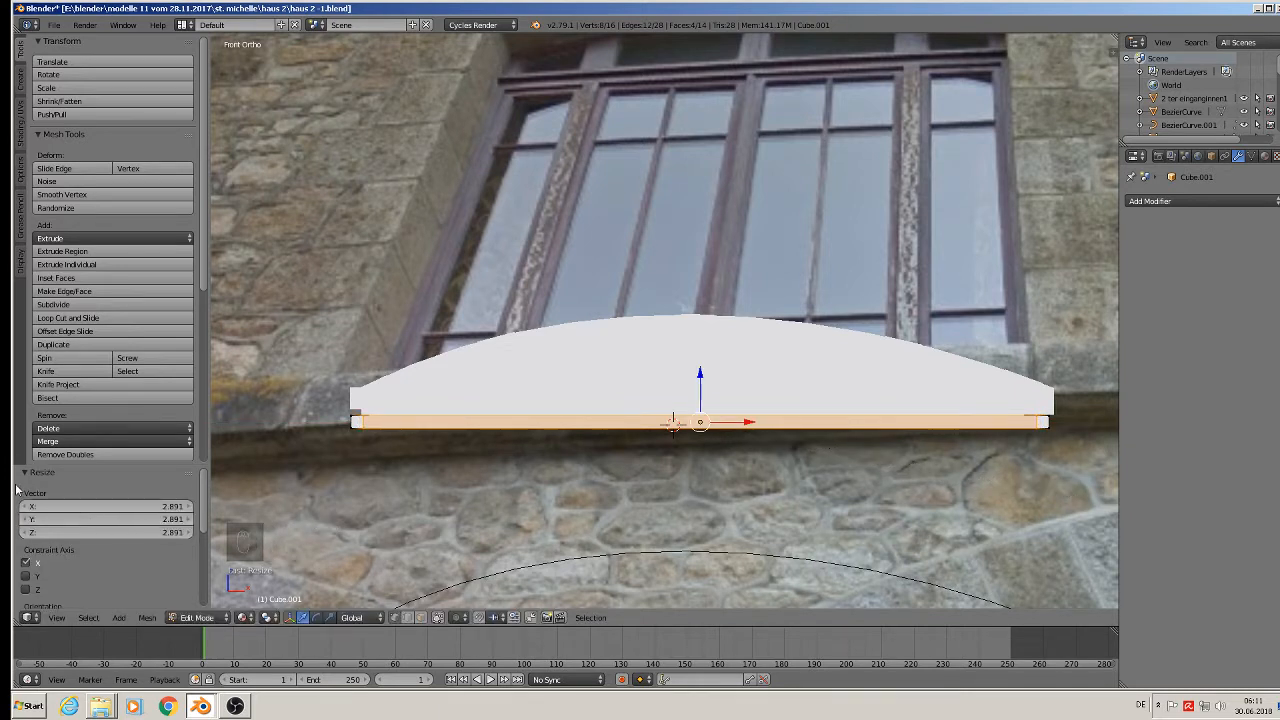
# Add one centred vertical loop cut in the middle of the bar.
pyautogui.press('a')
pyautogui.keyDown('shift'); pyautogui.moveTo(439, 531); pyautogui.dragTo(351, 402, button='middle'); pyautogui.keyUp('shift')
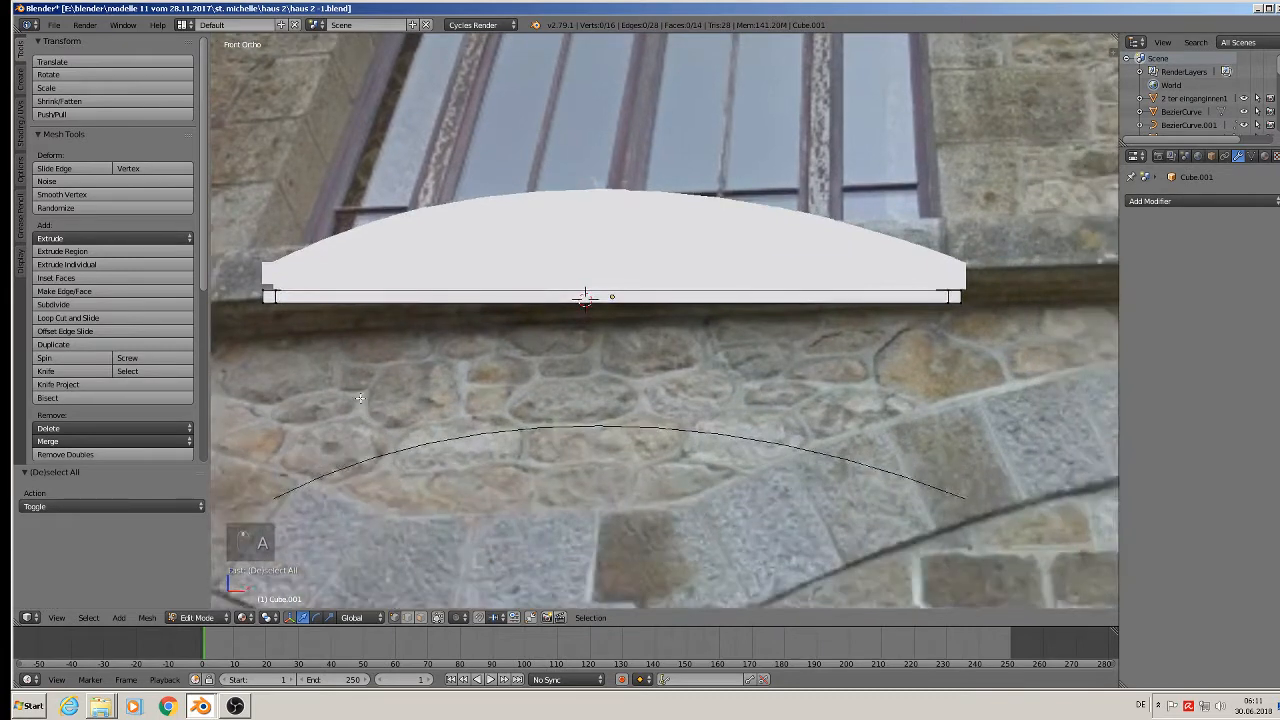
pyautogui.scroll(-2, 355, 400)
pyautogui.keyDown('shift'); pyautogui.moveTo(395, 460); pyautogui.dragTo(454, 371, button='middle'); pyautogui.keyUp('shift')
pyautogui.scroll(-2, 454, 371)
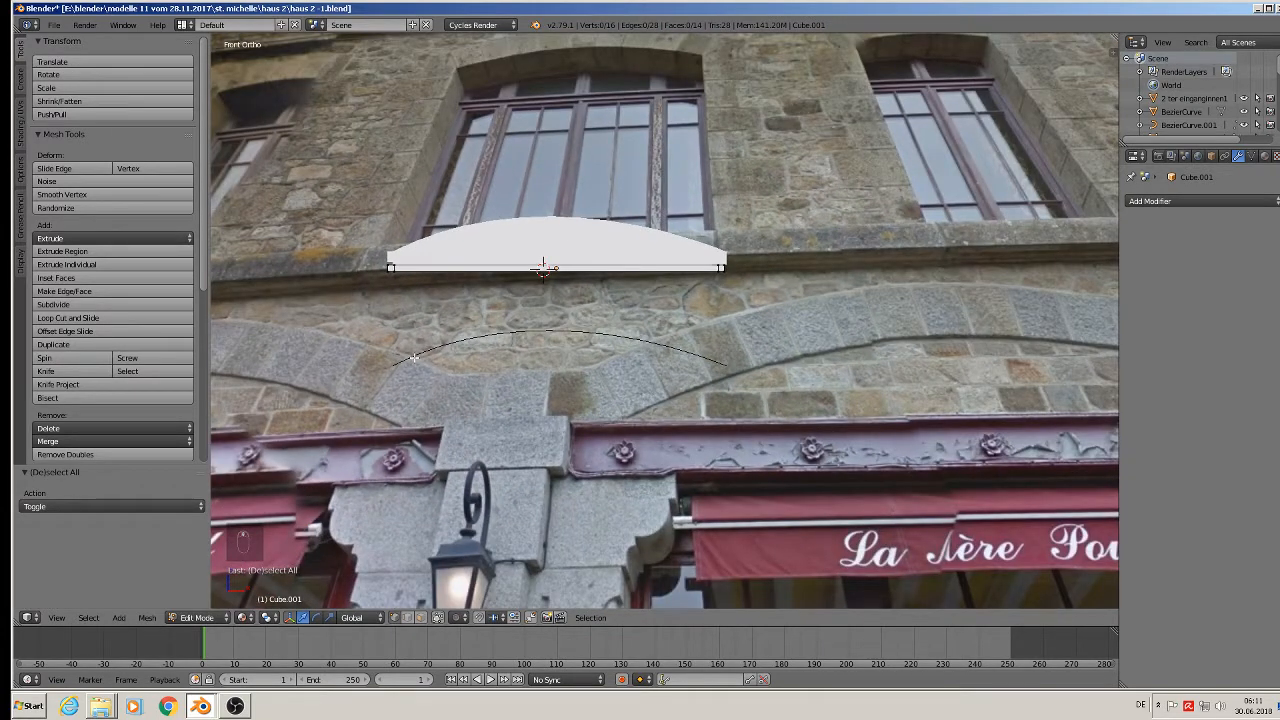
pyautogui.press('c')
pyautogui.click(391, 283)
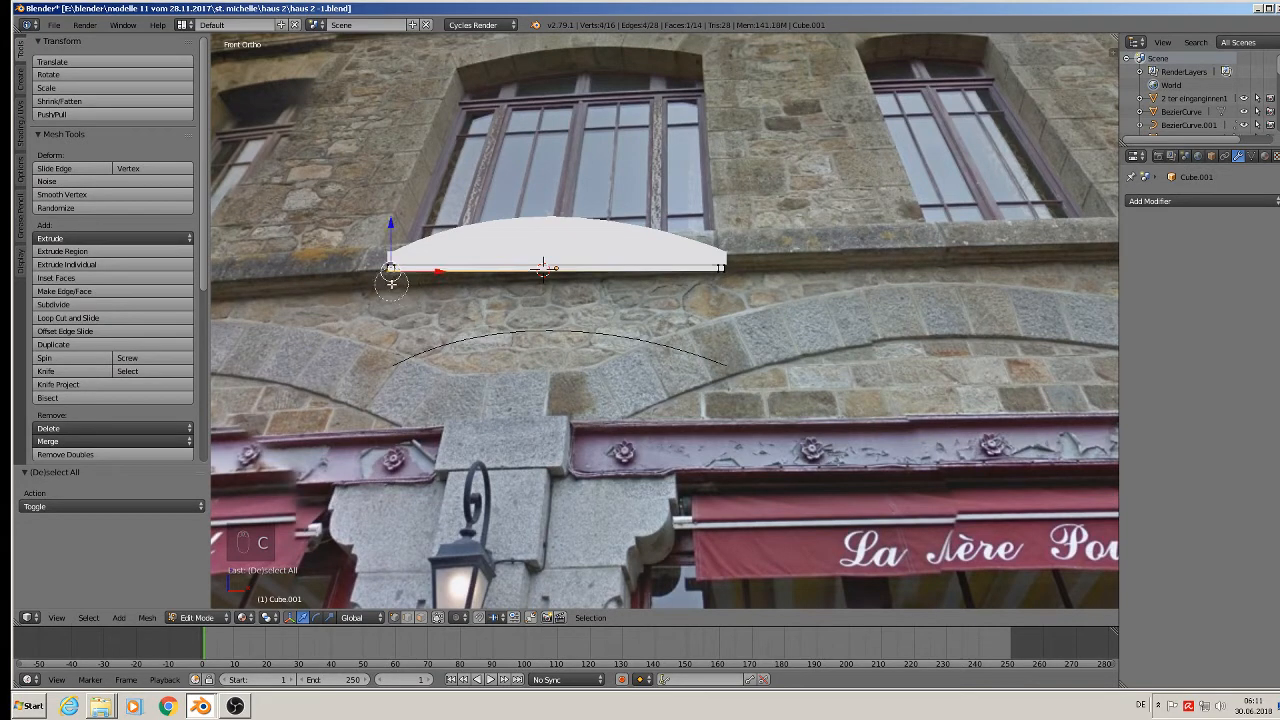
pyautogui.rightClick(447, 293)
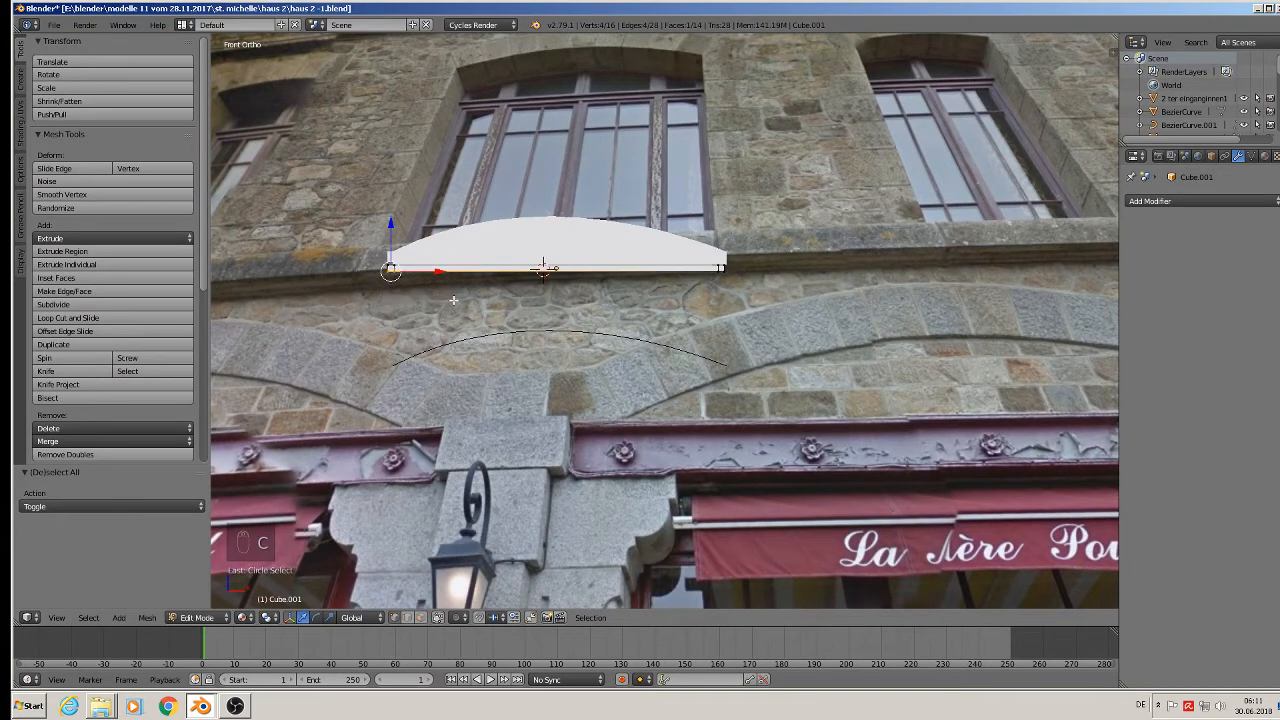
pyautogui.hotkey('ctrl', 'r')
pyautogui.click(543, 268)
pyautogui.rightClick(543, 268)
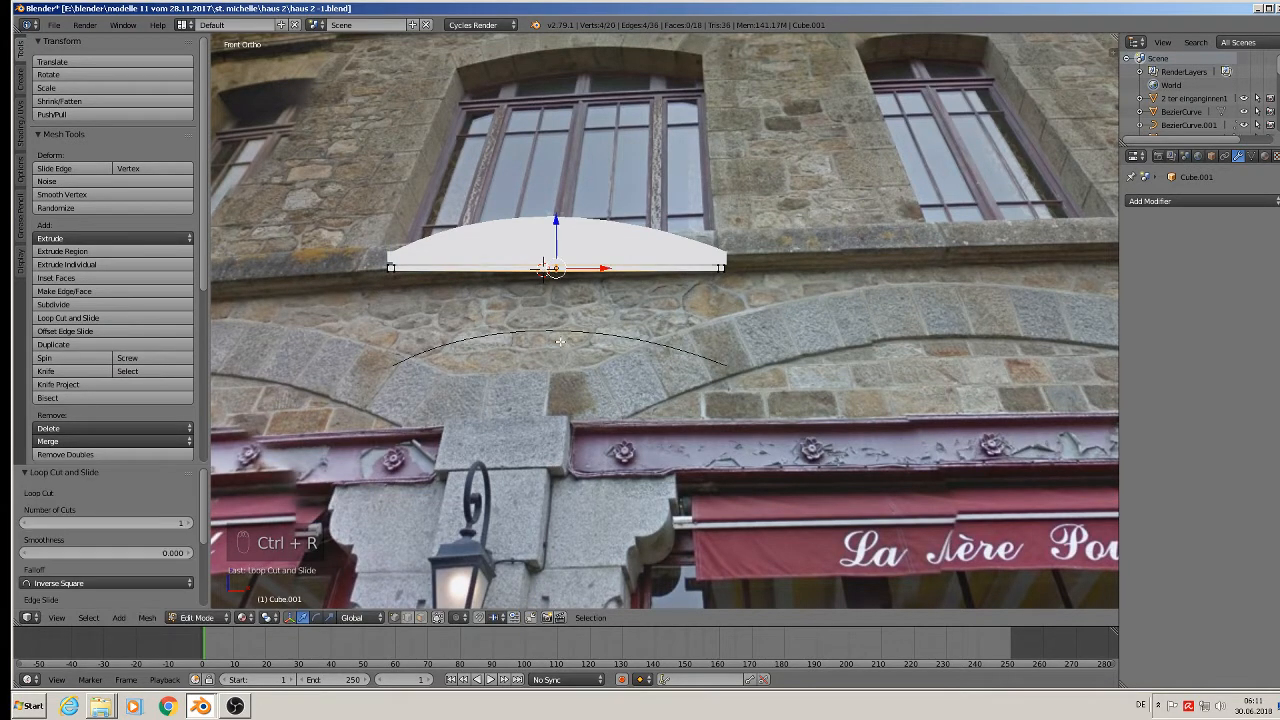
# Extrude the underside faces of the bar's two end sections -0.197 along Z to form the frame's long side posts.
pyautogui.press('a')
pyautogui.press('c')
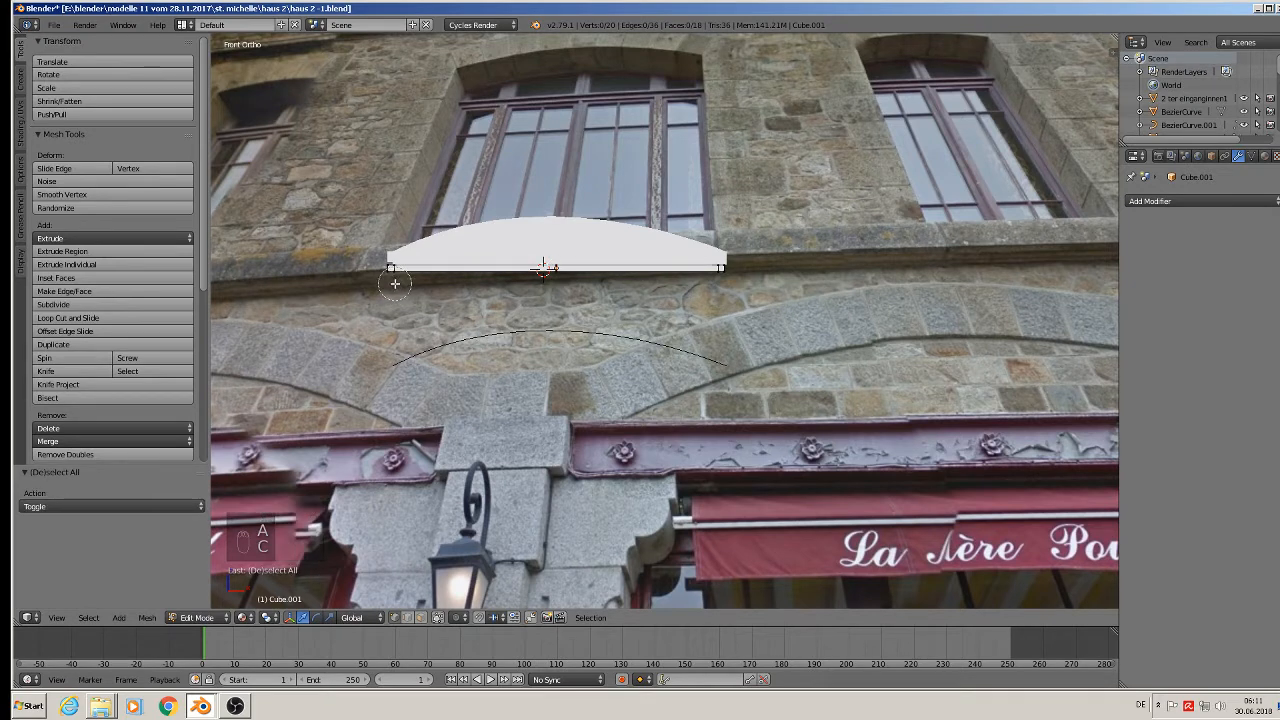
pyautogui.click(390, 276)
pyautogui.click(721, 276)
pyautogui.rightClick(721, 276)
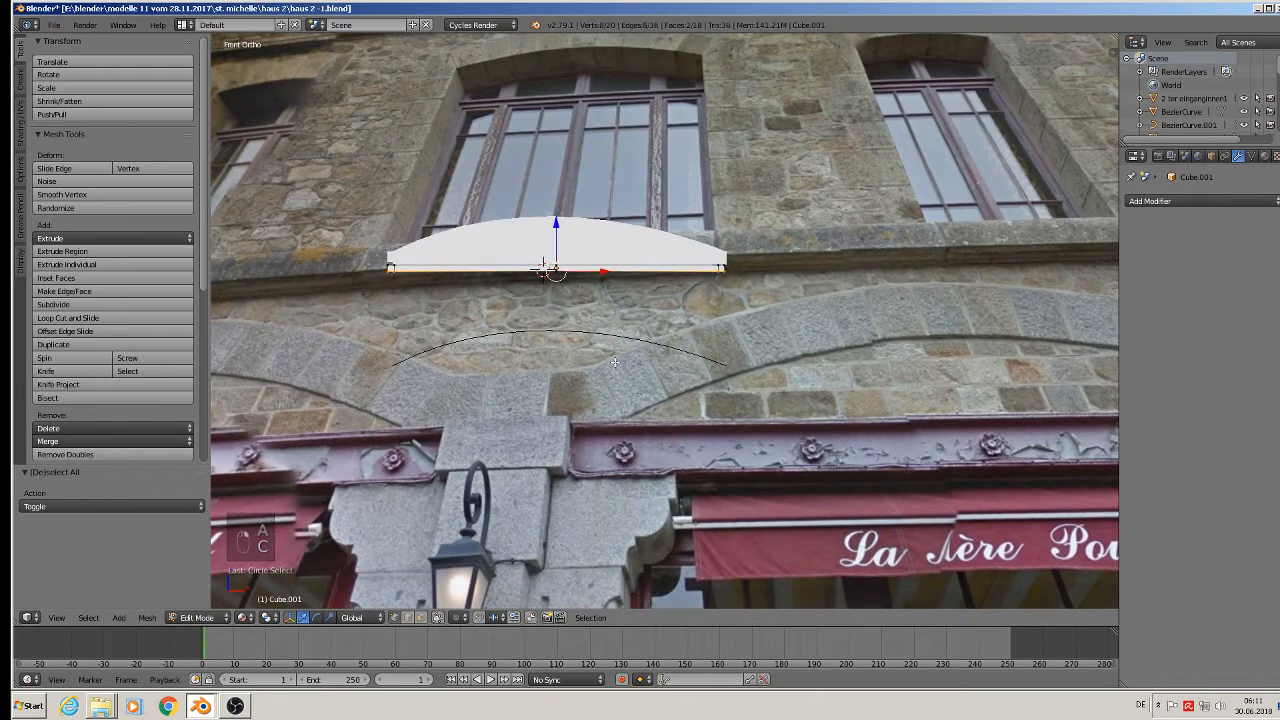
pyautogui.press('e')
pyautogui.rightClick(543, 268)
pyautogui.moveTo(555, 226); pyautogui.dragTo(586, 552)
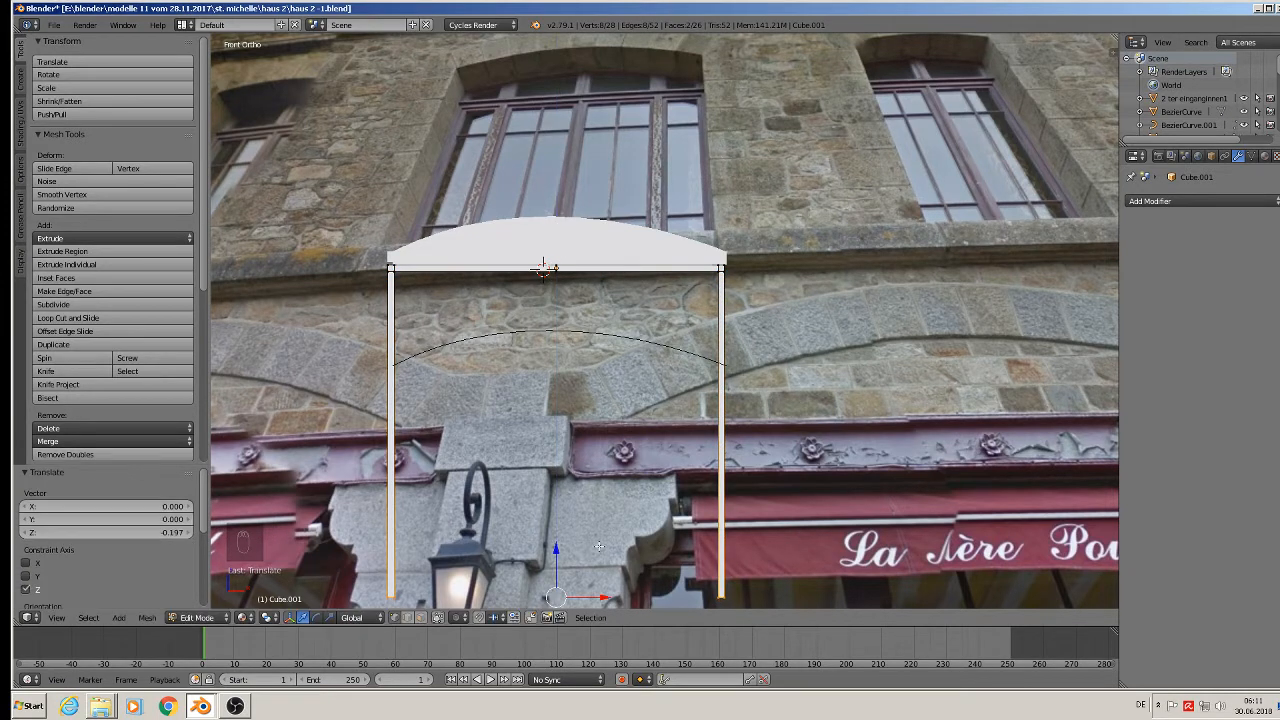
# Add a loop cut to each side post and slide it down to just above the post's lower end.
pyautogui.keyDown('shift'); pyautogui.moveTo(633, 561); pyautogui.dragTo(675, 442, button='middle'); pyautogui.keyUp('shift')
pyautogui.scroll(2, 675, 442)
pyautogui.keyDown('shift'); pyautogui.moveTo(772, 488); pyautogui.dragTo(773, 482, button='middle'); pyautogui.keyUp('shift')
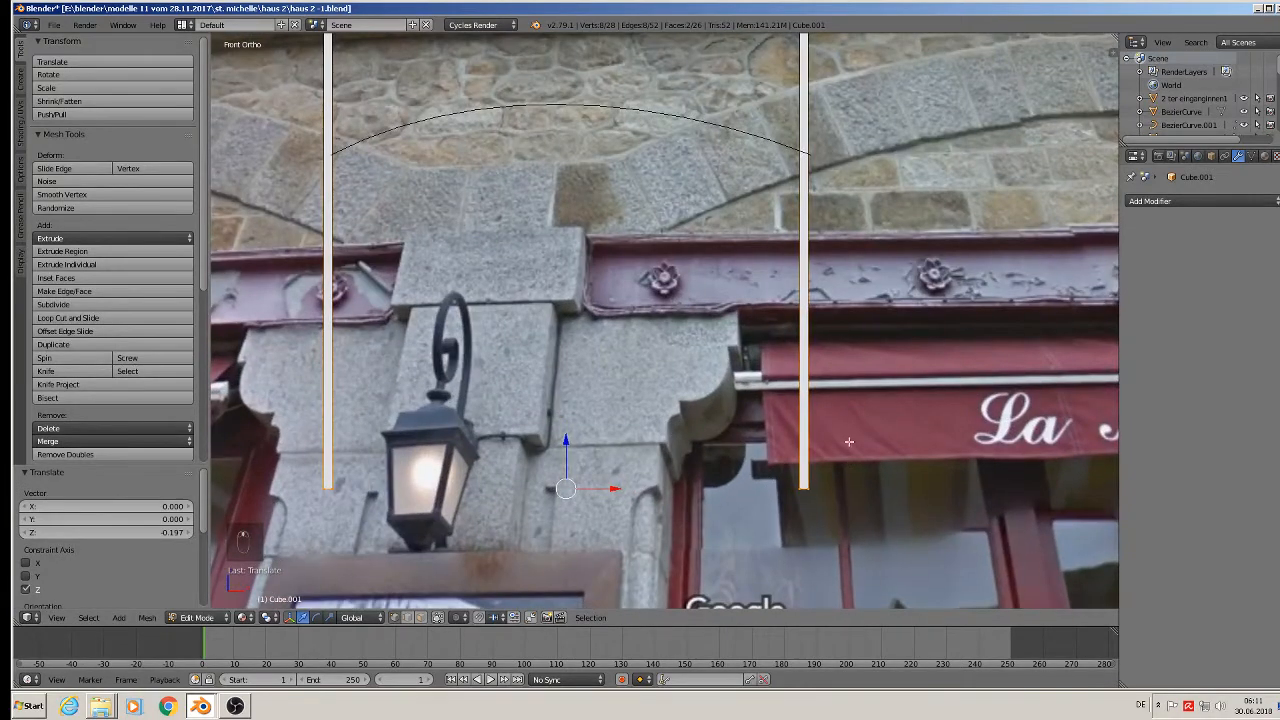
pyautogui.hotkey('ctrl', 'r')
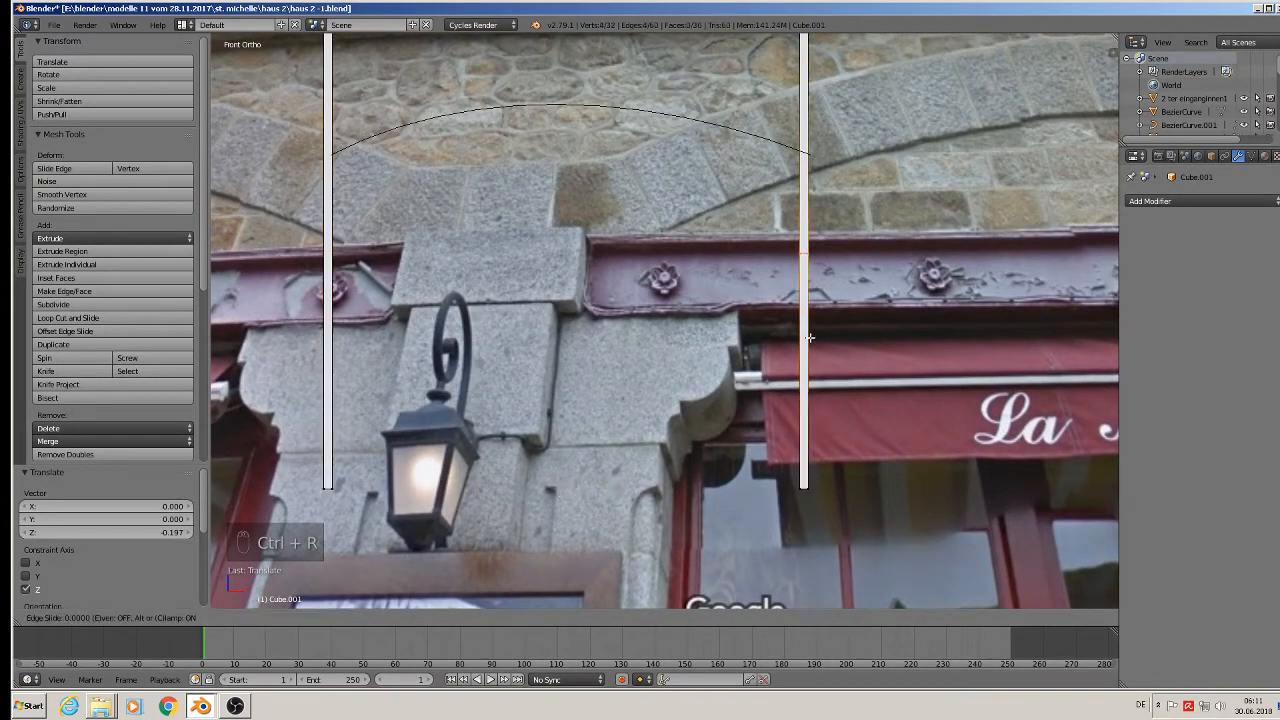
pyautogui.click(808, 345)
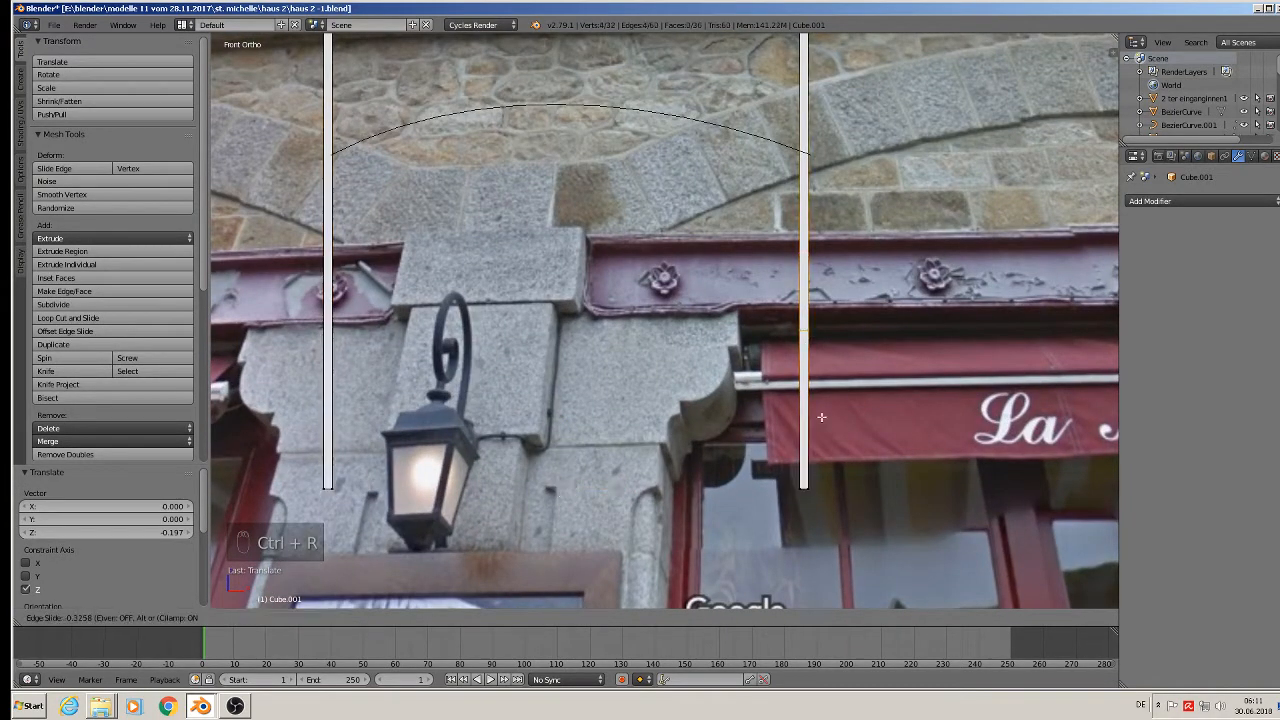
pyautogui.click(832, 563)
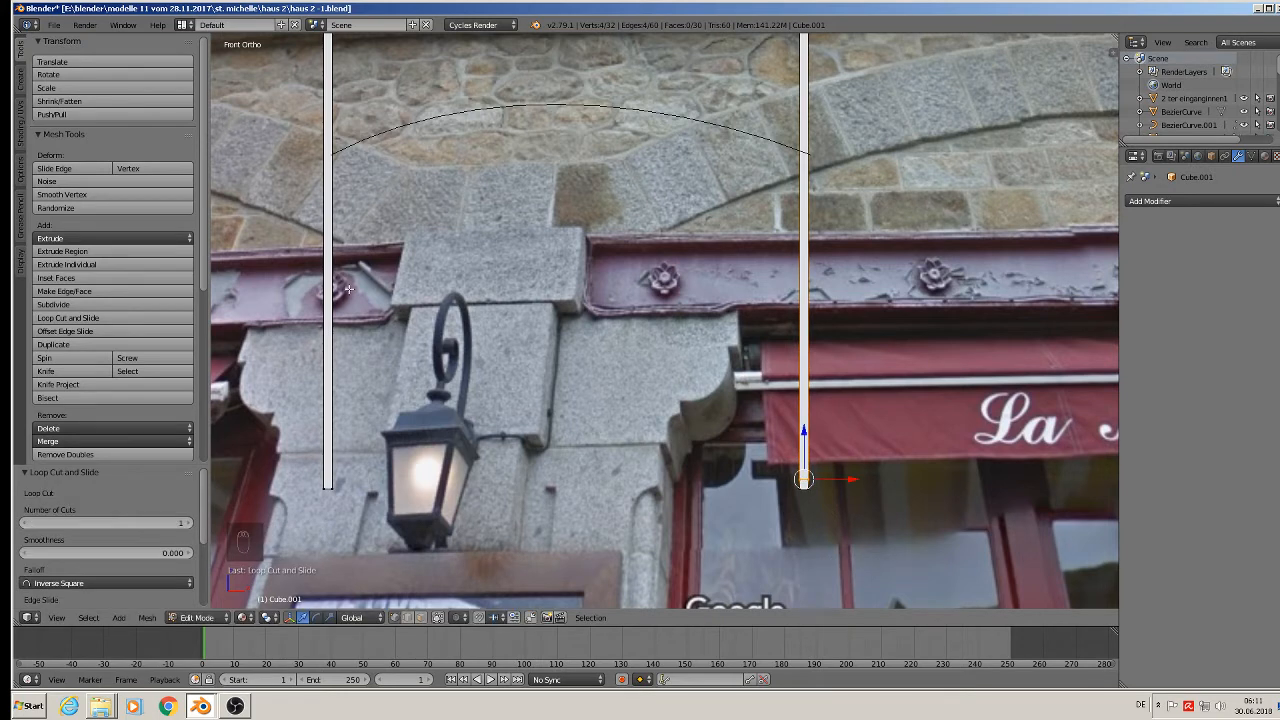
pyautogui.hotkey('ctrl', 'r')
pyautogui.click(331, 320)
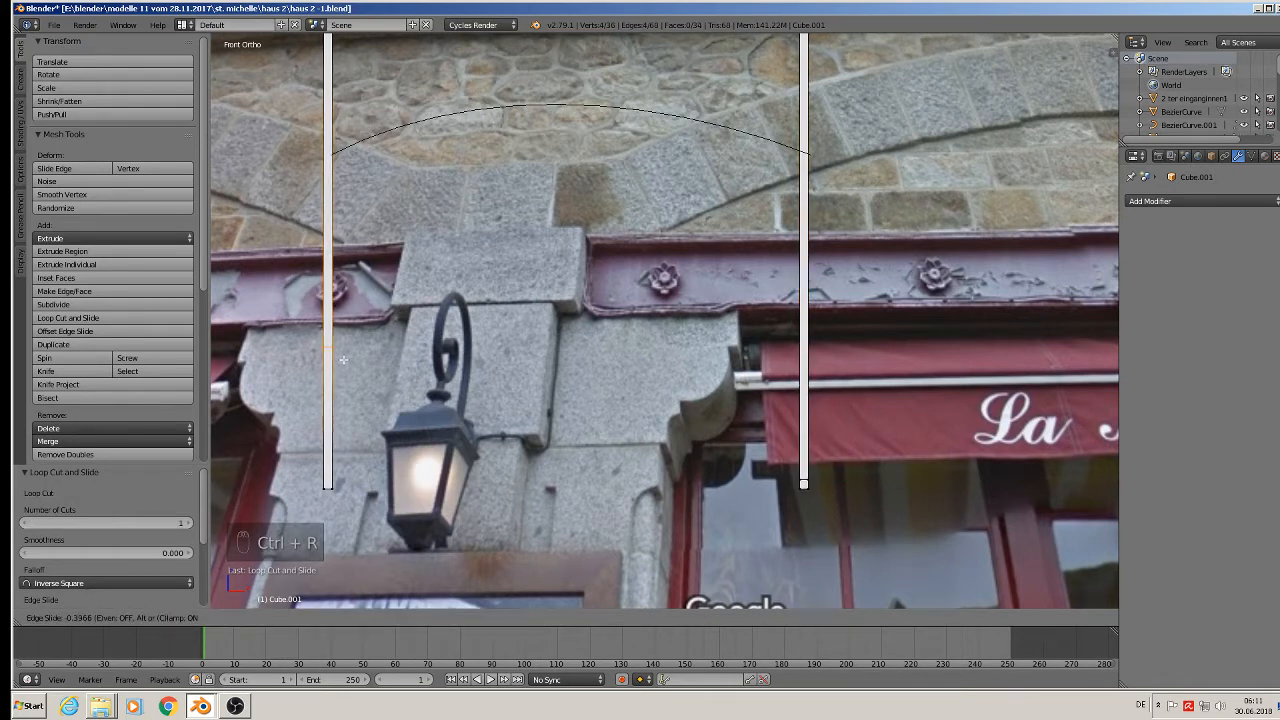
pyautogui.click(361, 488)
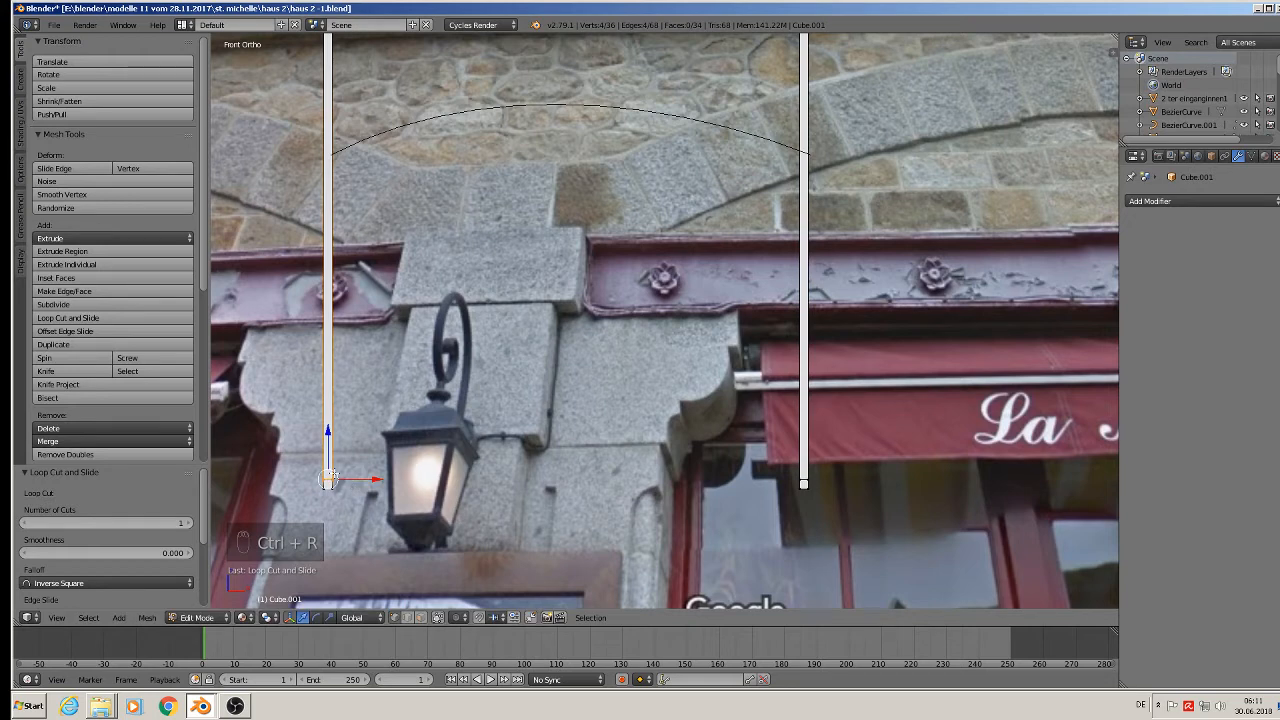
# Connect the facing inner faces at the lower ends of both posts with Bridge Edge Loops to form the frame's bottom rail.
pyautogui.press('a')
pyautogui.press('c')
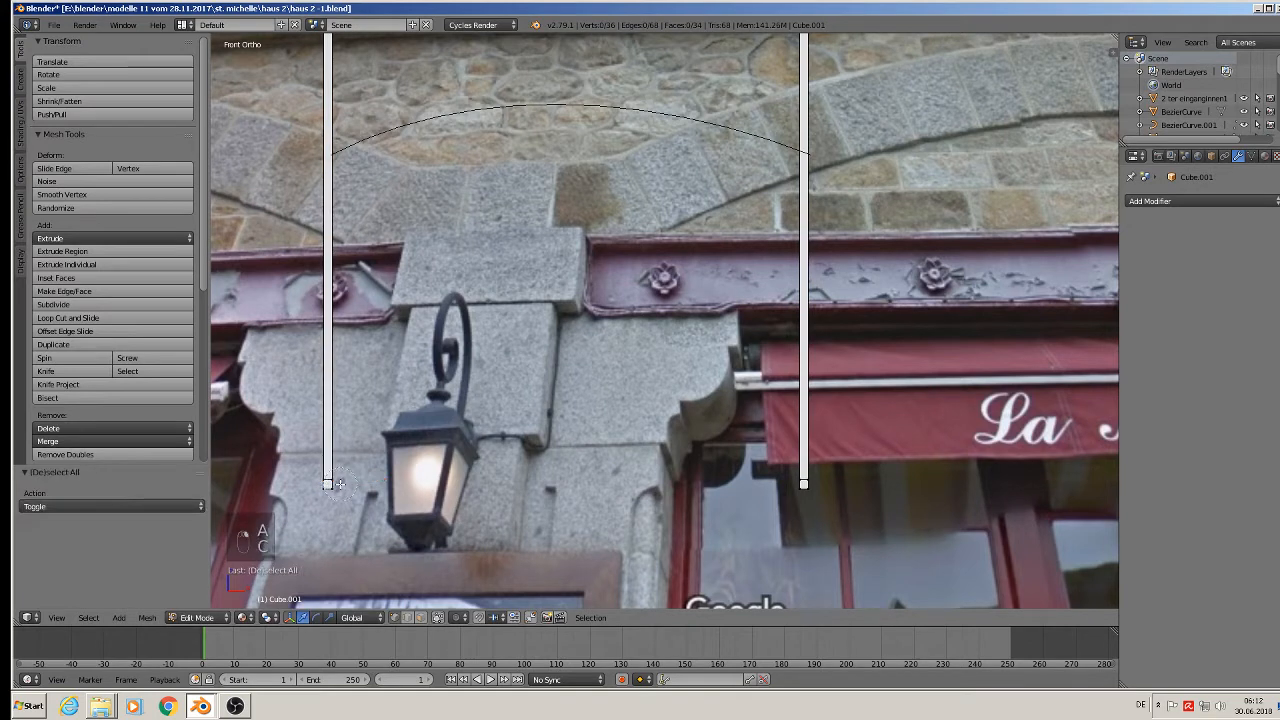
pyautogui.click(338, 483)
pyautogui.click(779, 481)
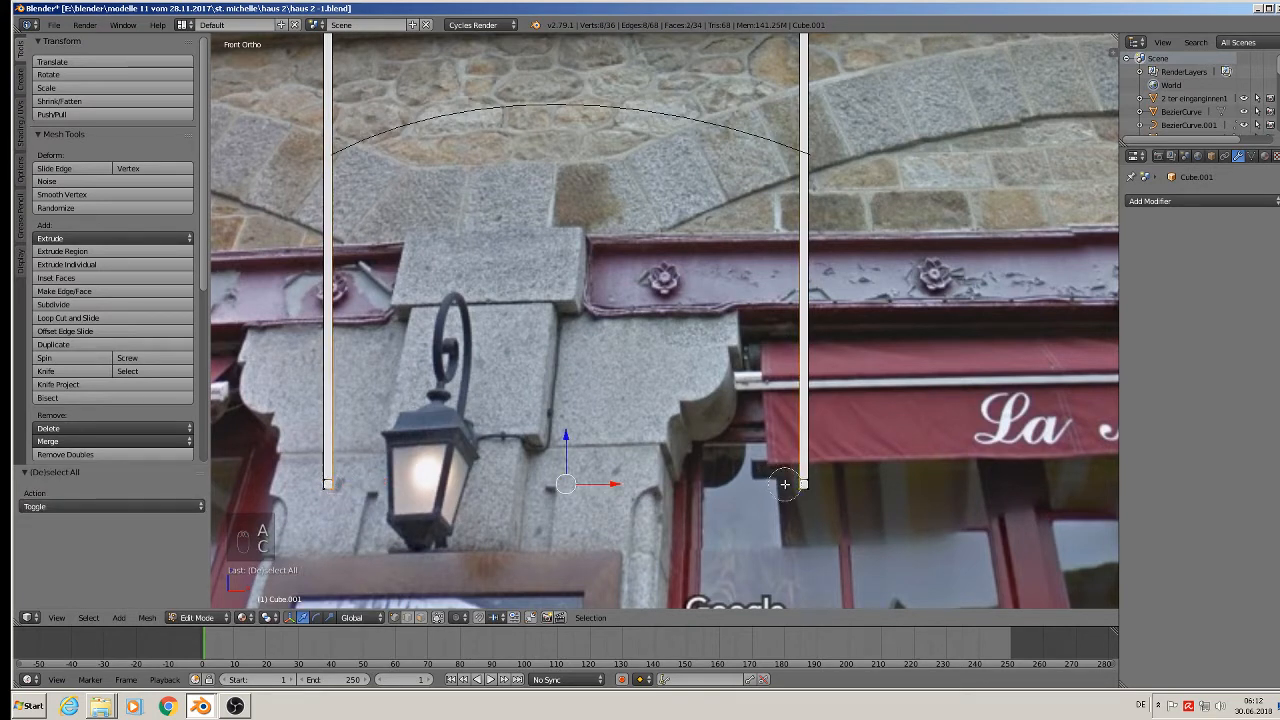
pyautogui.rightClick(779, 481)
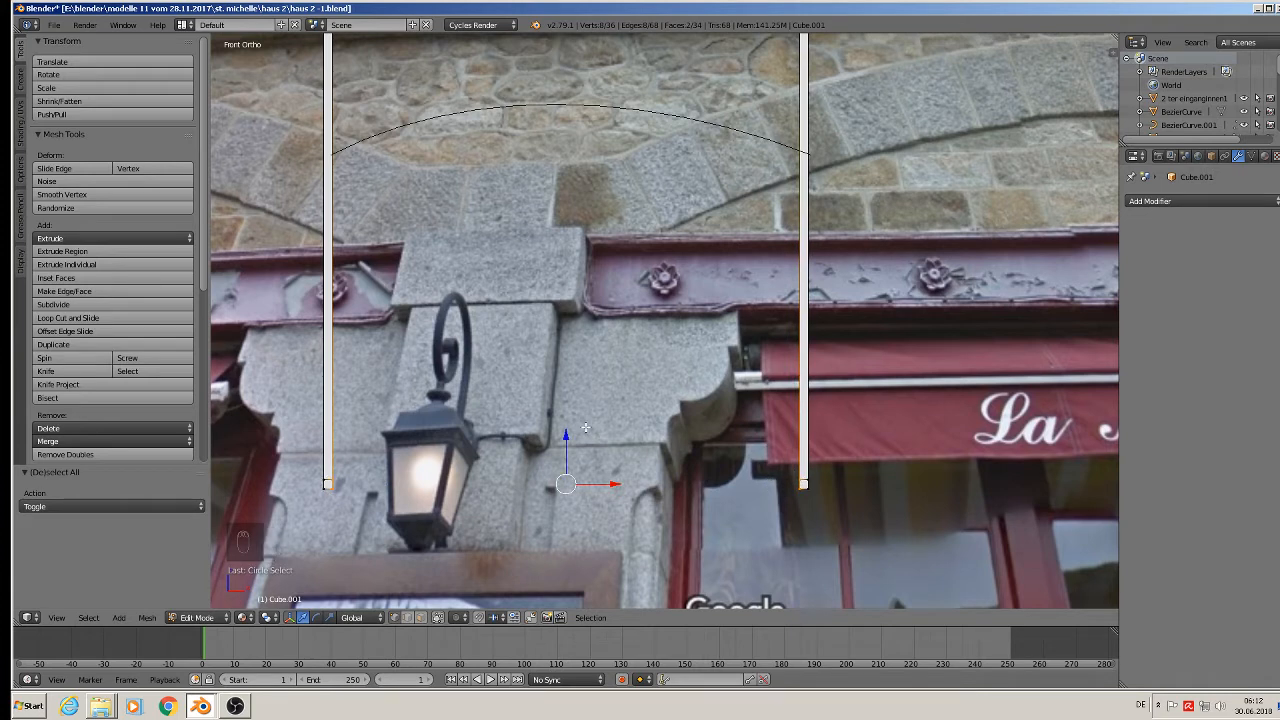
pyautogui.press('space')
pyautogui.click(551, 382)
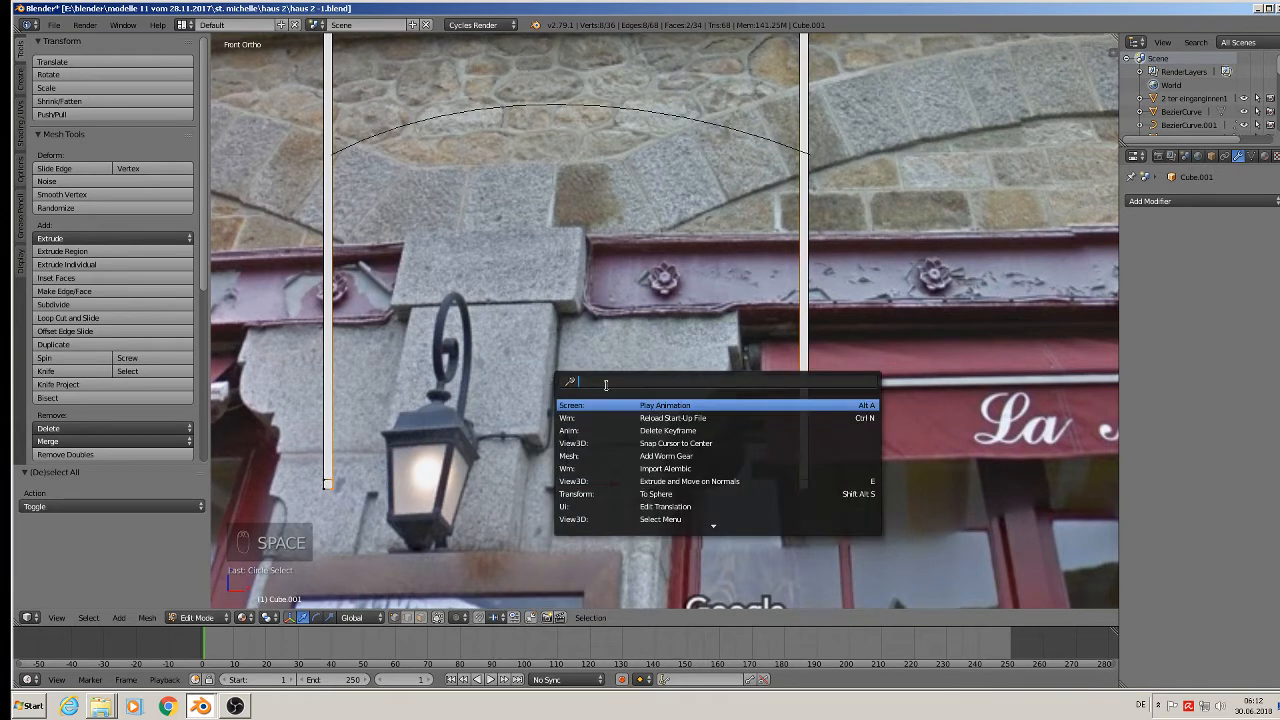
pyautogui.write('bri')
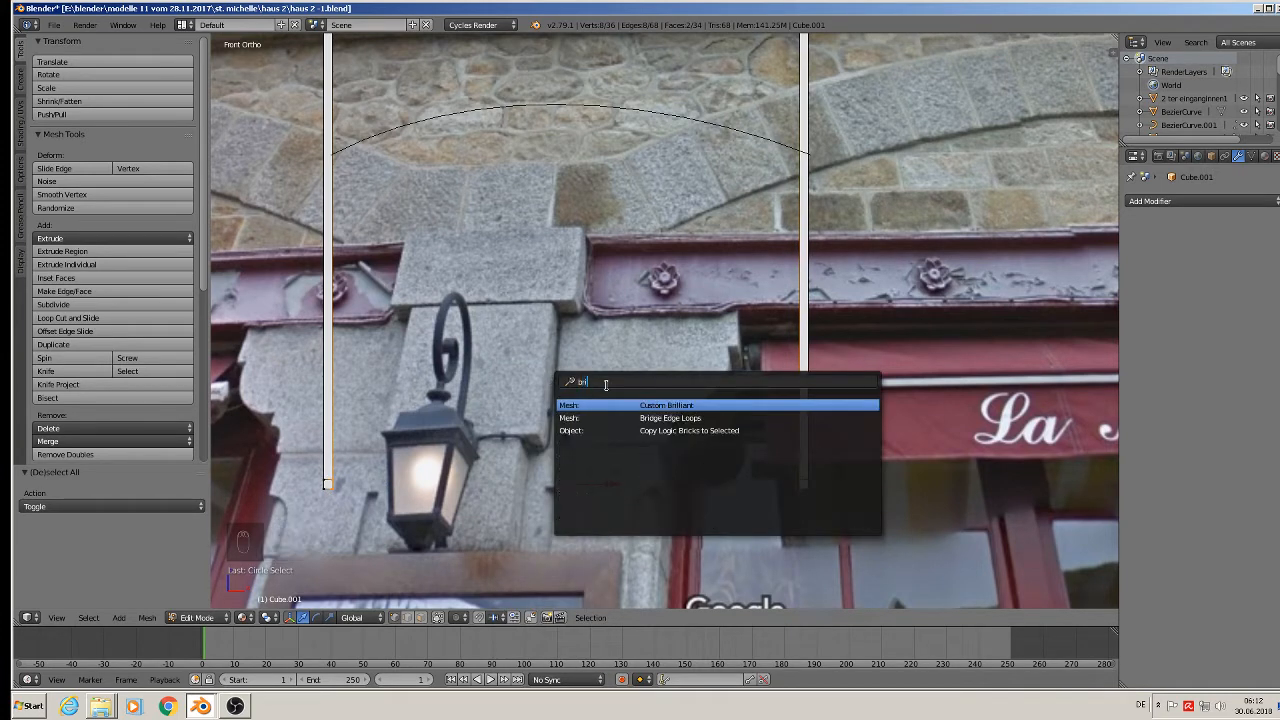
pyautogui.click(670, 417)
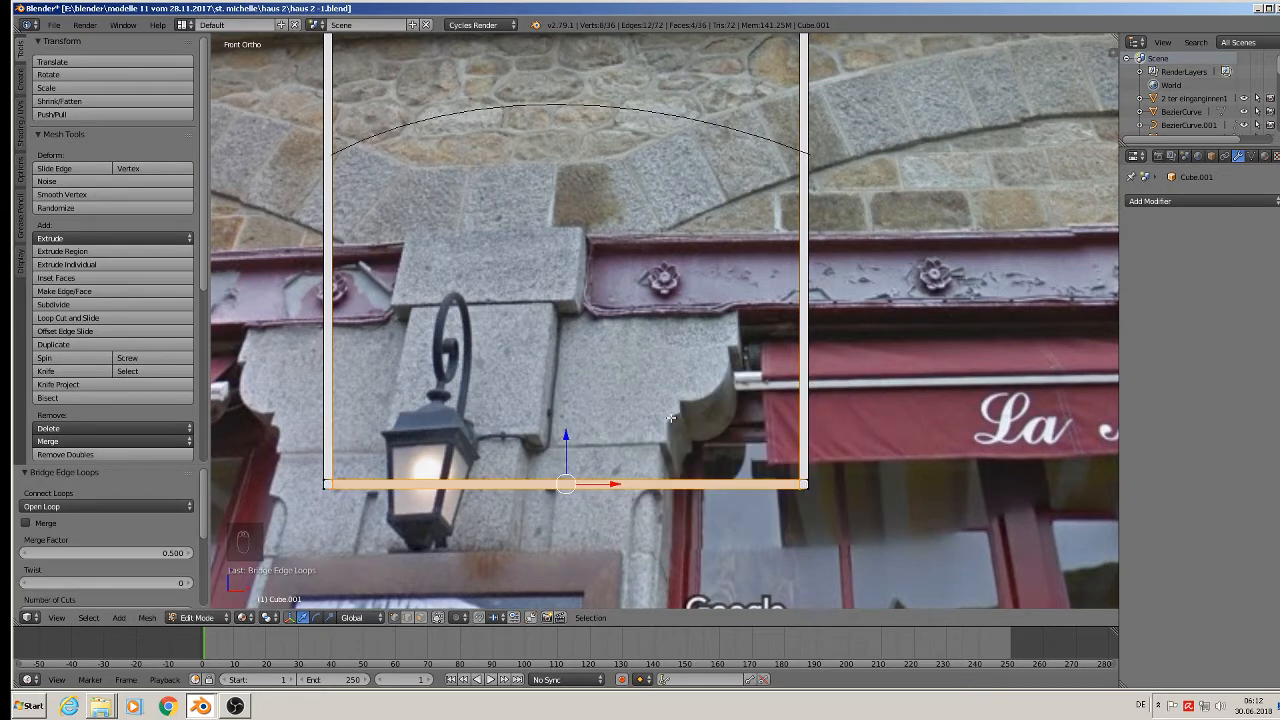
pyautogui.scroll(-3, 672, 417)
pyautogui.press('Tab')
pyautogui.keyDown('shift'); pyautogui.moveTo(704, 425); pyautogui.dragTo(703, 429, button='middle'); pyautogui.keyUp('shift')
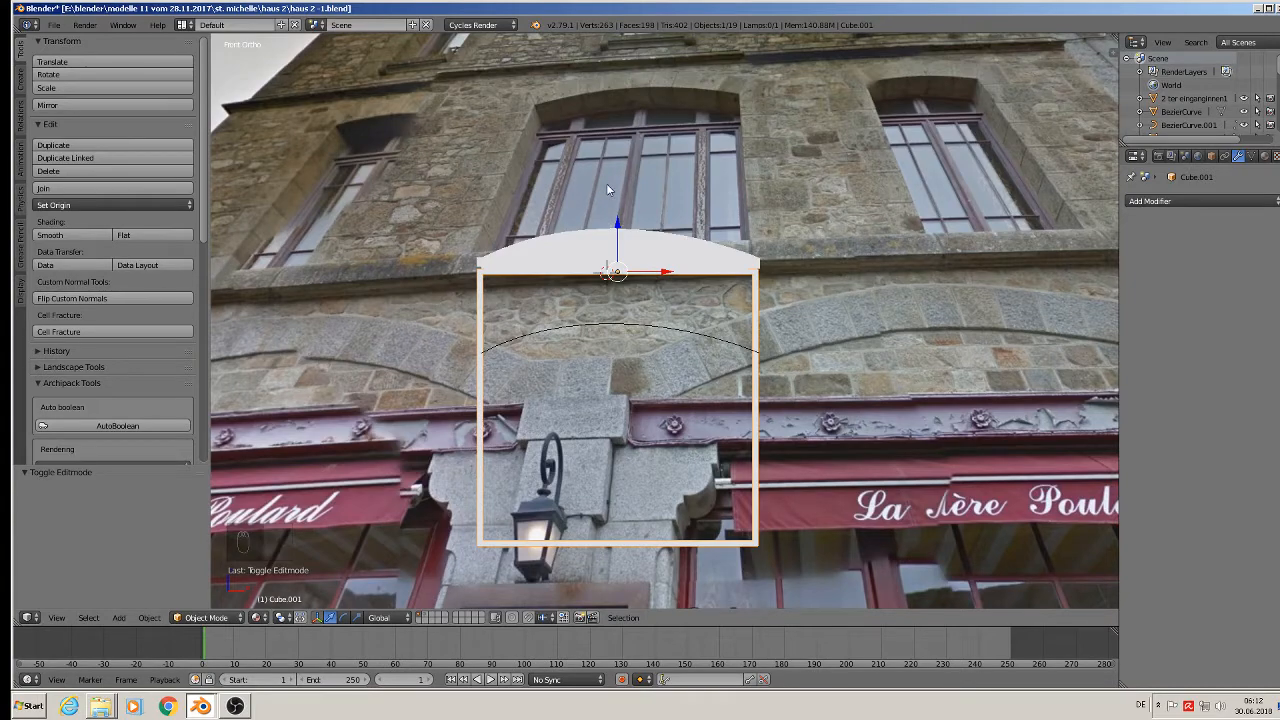
pyautogui.scroll(2, 569, 145)
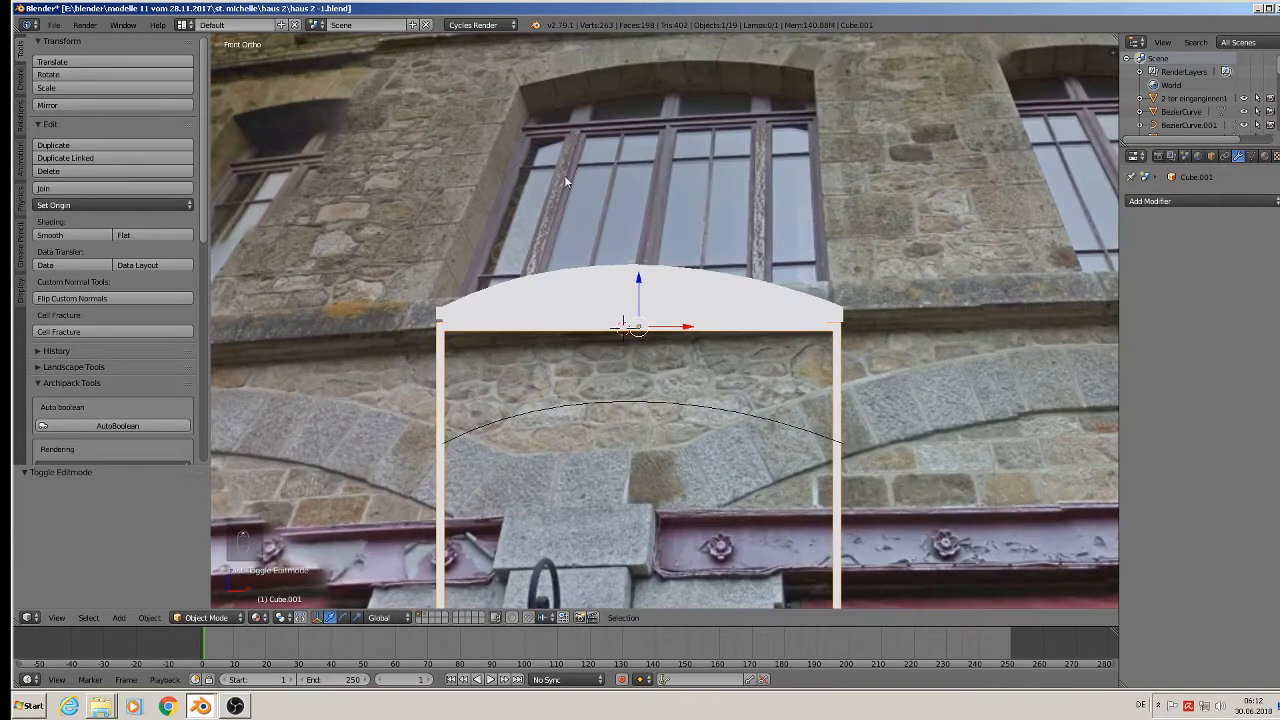
pyautogui.scroll(-1, 785, 342)
pyautogui.rightClick(782, 348)
pyautogui.press('Tab')
pyautogui.press('Tab')
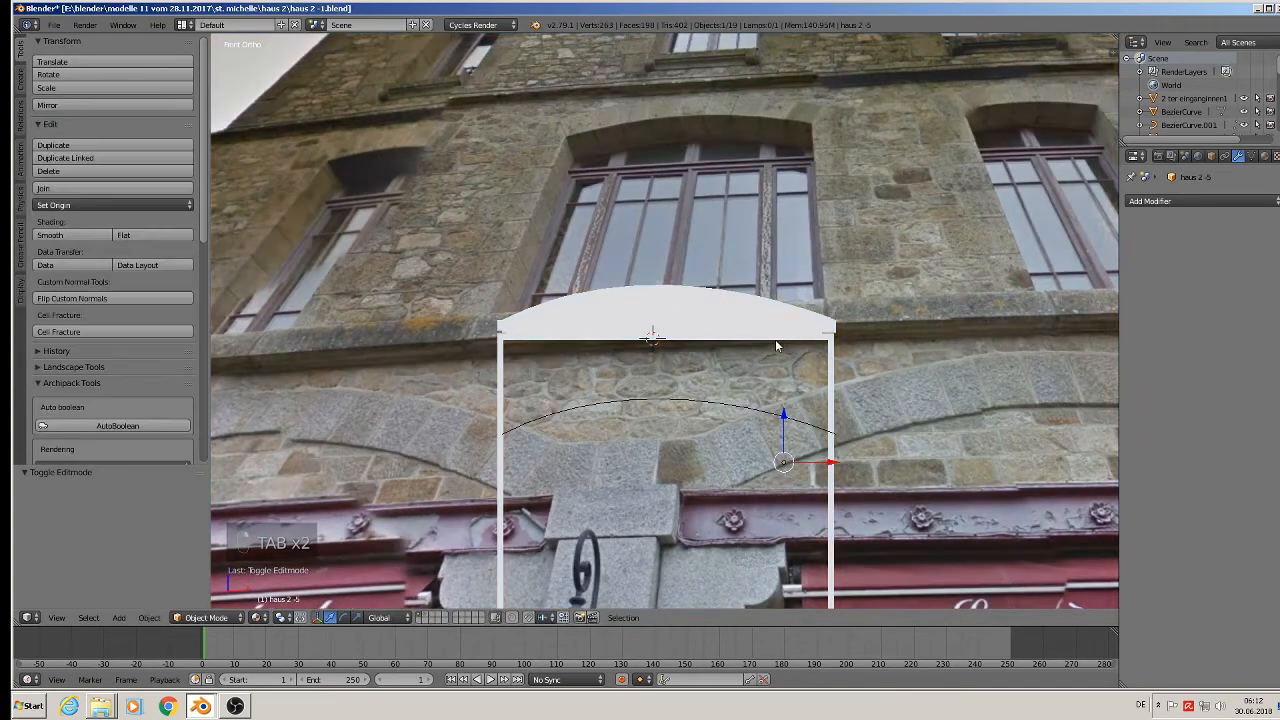
pyautogui.rightClick(775, 339)
pyautogui.press('Tab')
pyautogui.scroll(1, 762, 338)
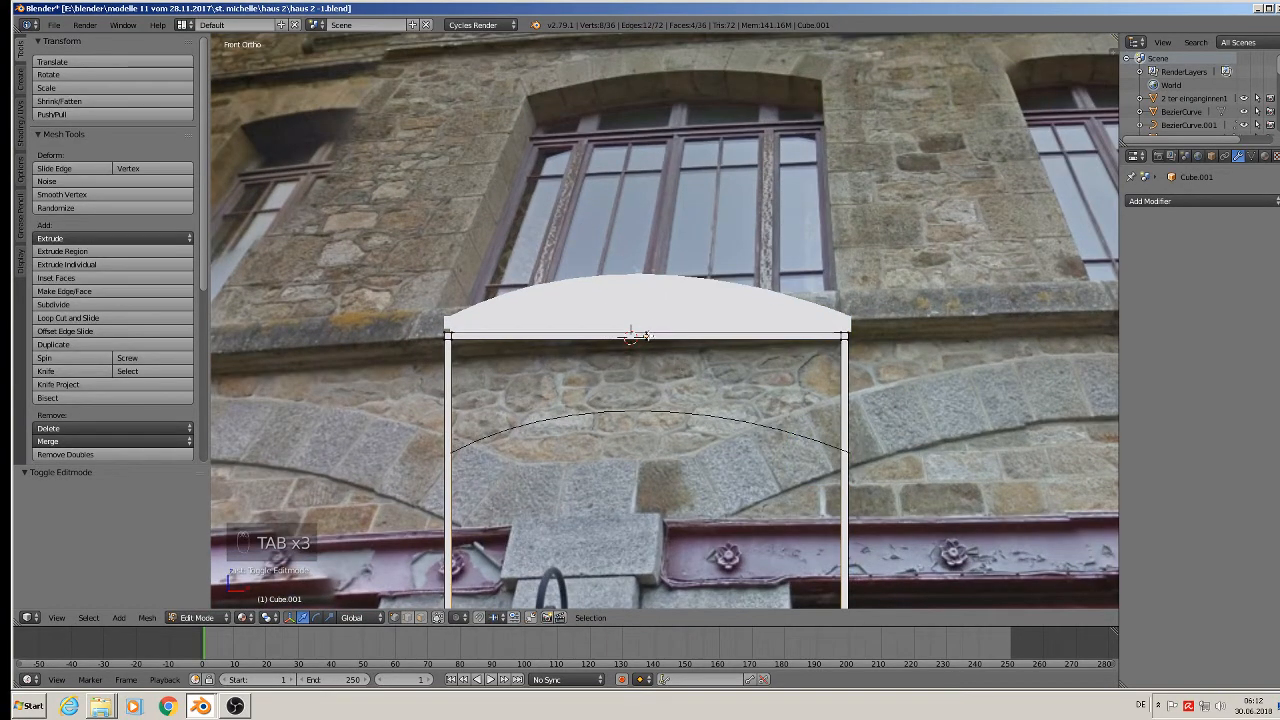
pyautogui.hotkey('ctrl', 'r')
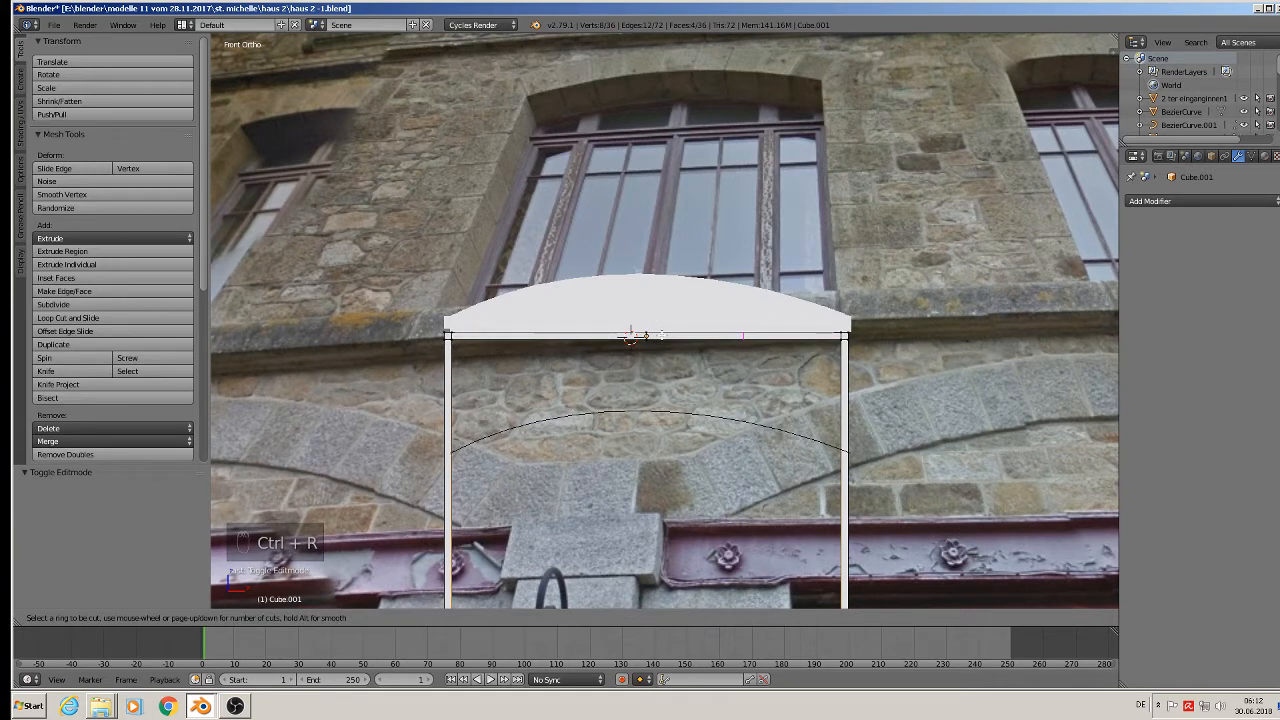
pyautogui.click(660, 335)
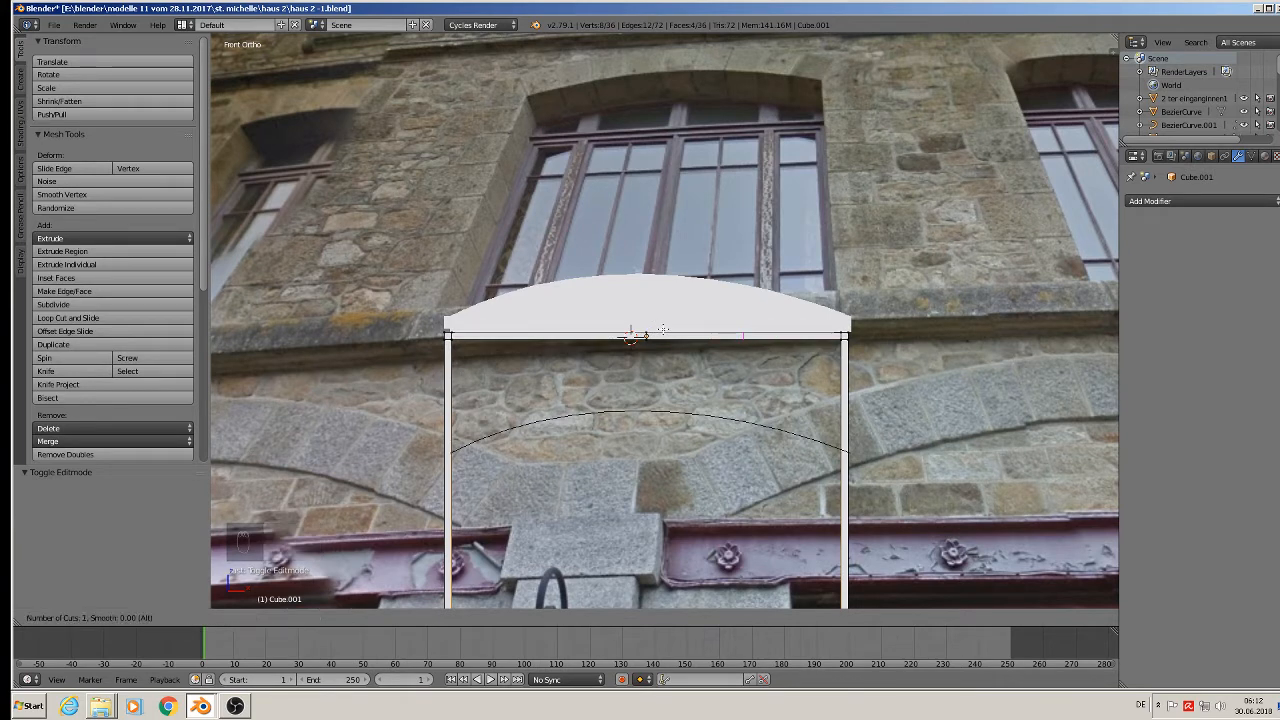
pyautogui.click(663, 330)
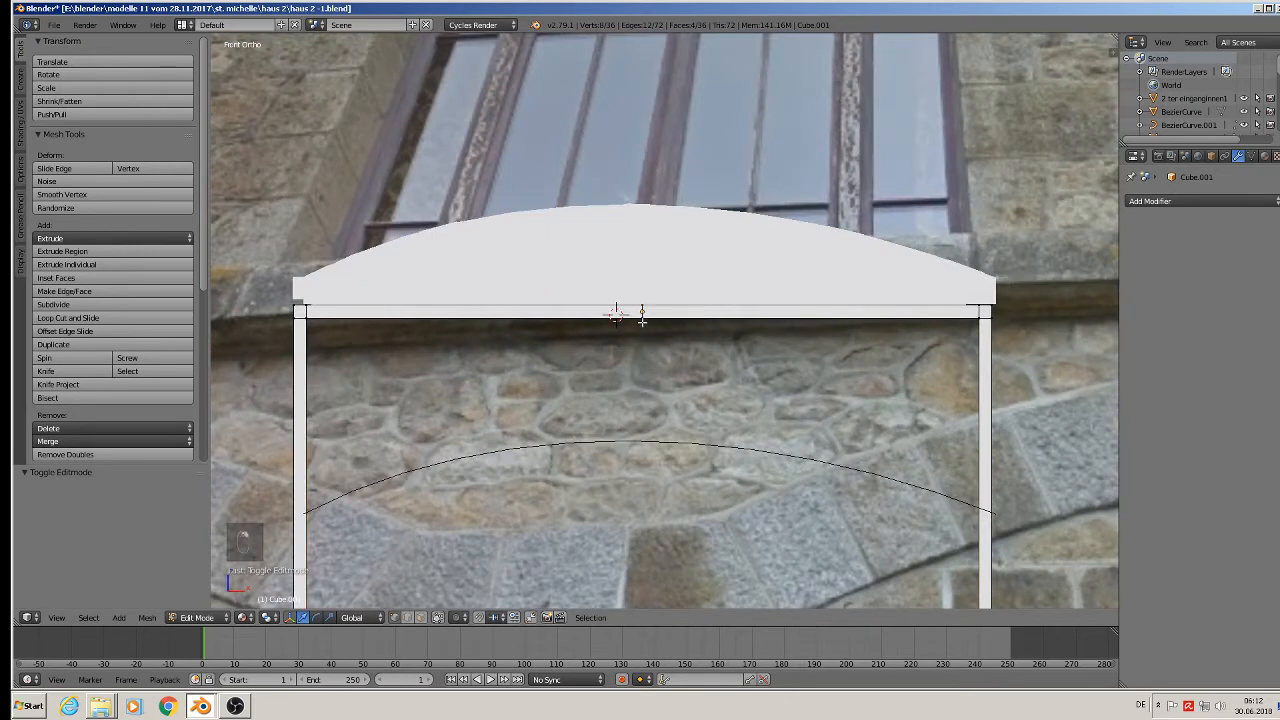
# Add a loop cut in the right half of the frame's top rail and move it -0.001 along X.
pyautogui.hotkey('ctrl', 'r')
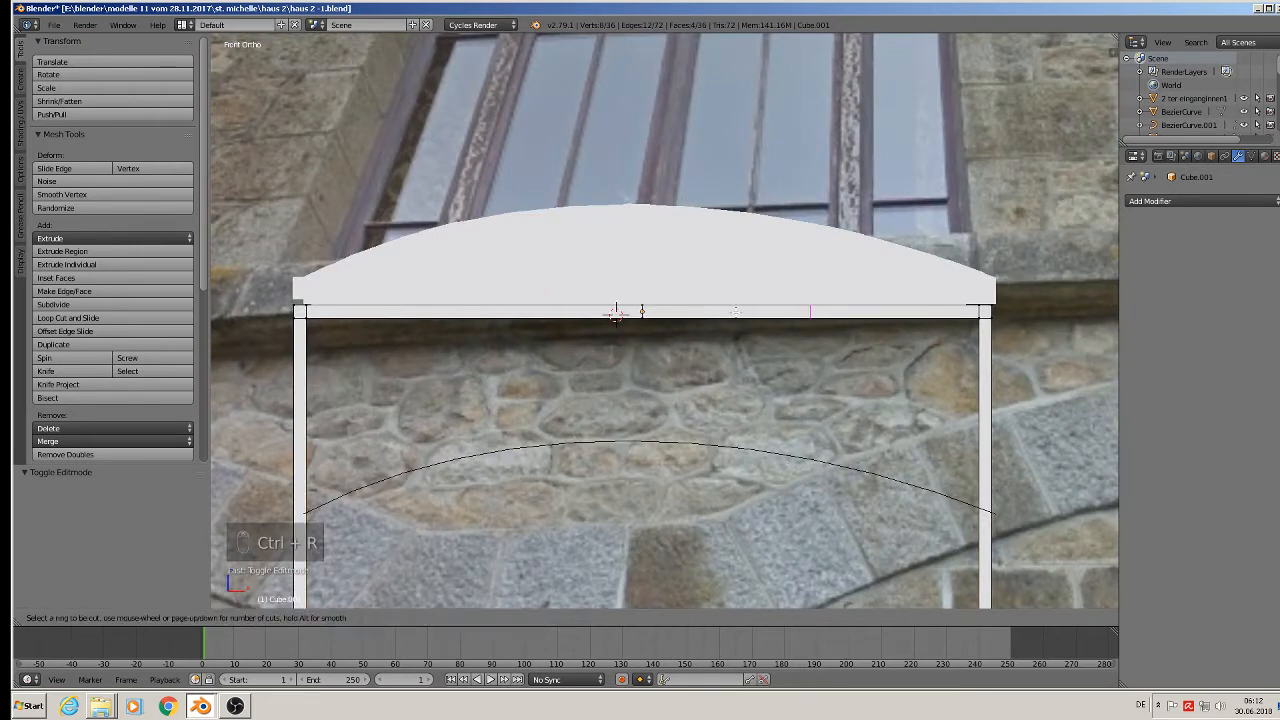
pyautogui.click(616, 313)
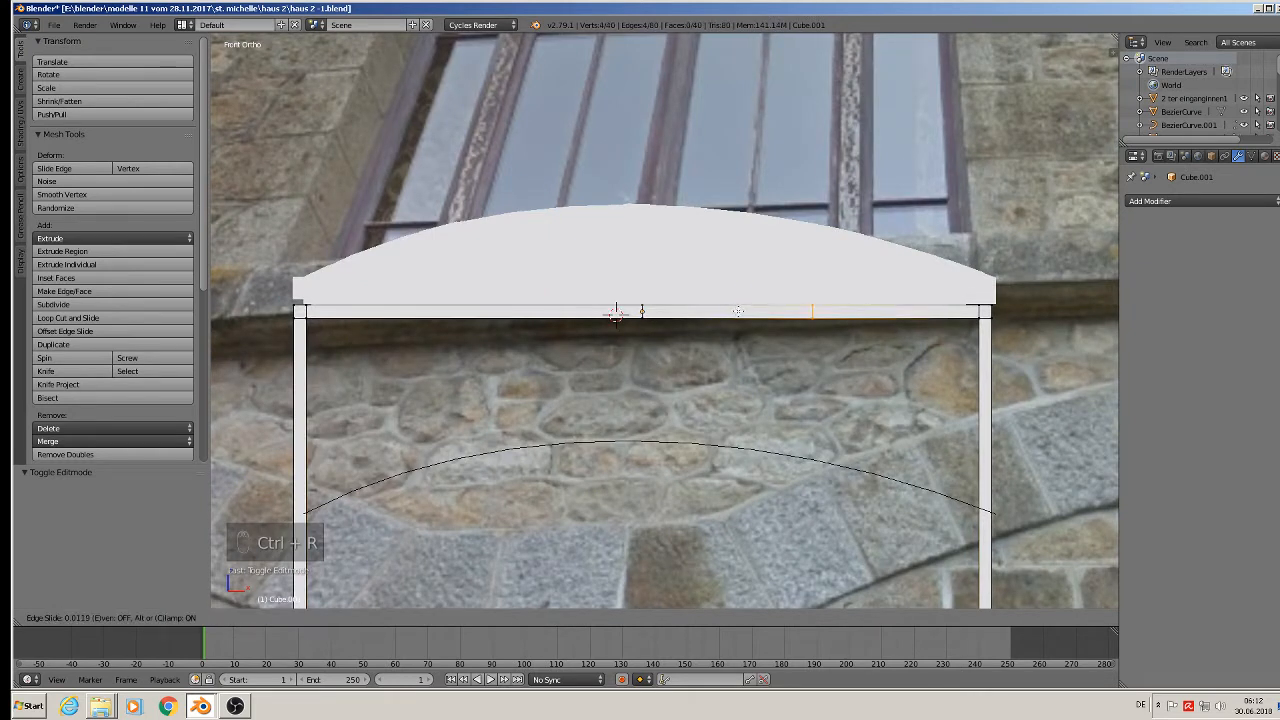
pyautogui.click(808, 316)
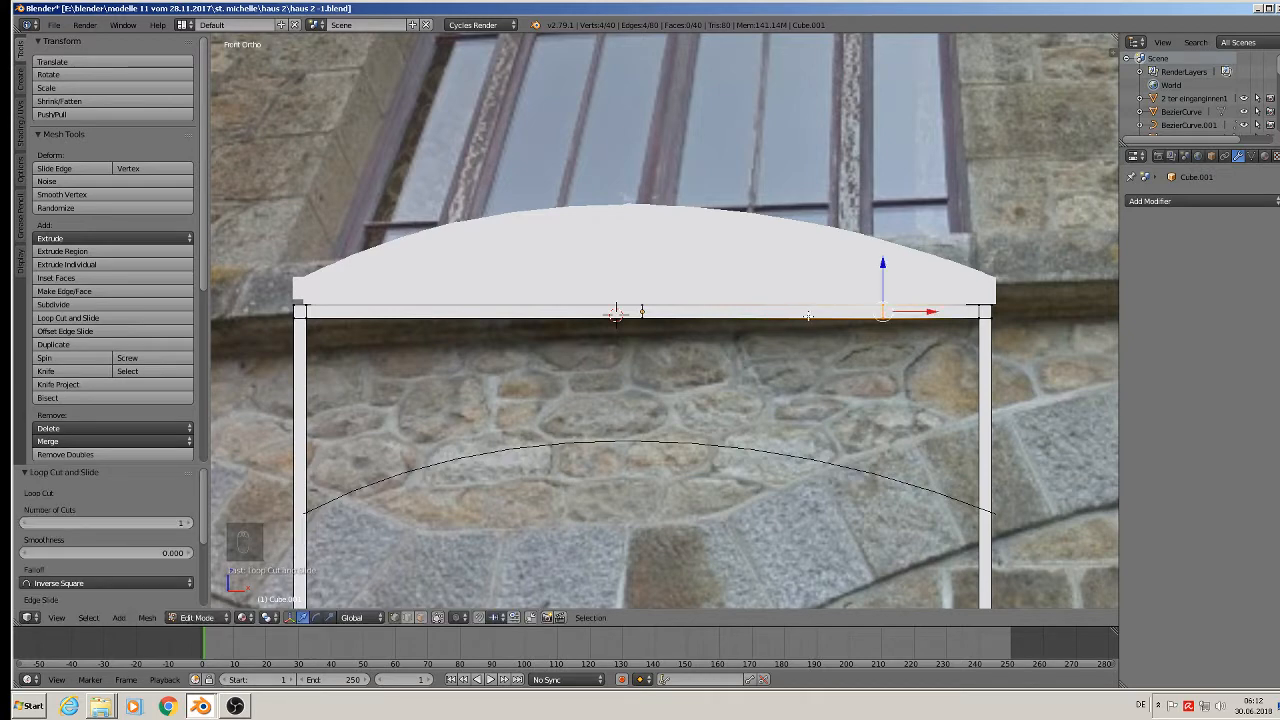
pyautogui.scroll(-3, 867, 372)
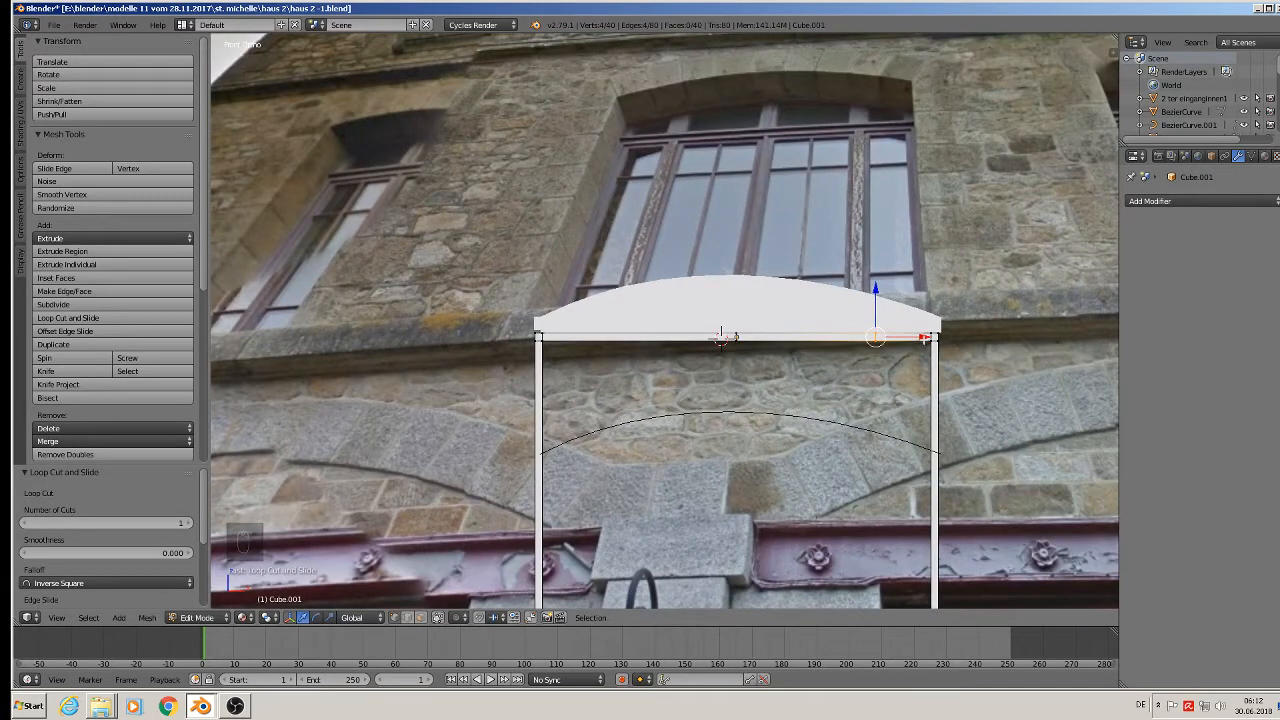
pyautogui.moveTo(924, 338); pyautogui.dragTo(921, 338)
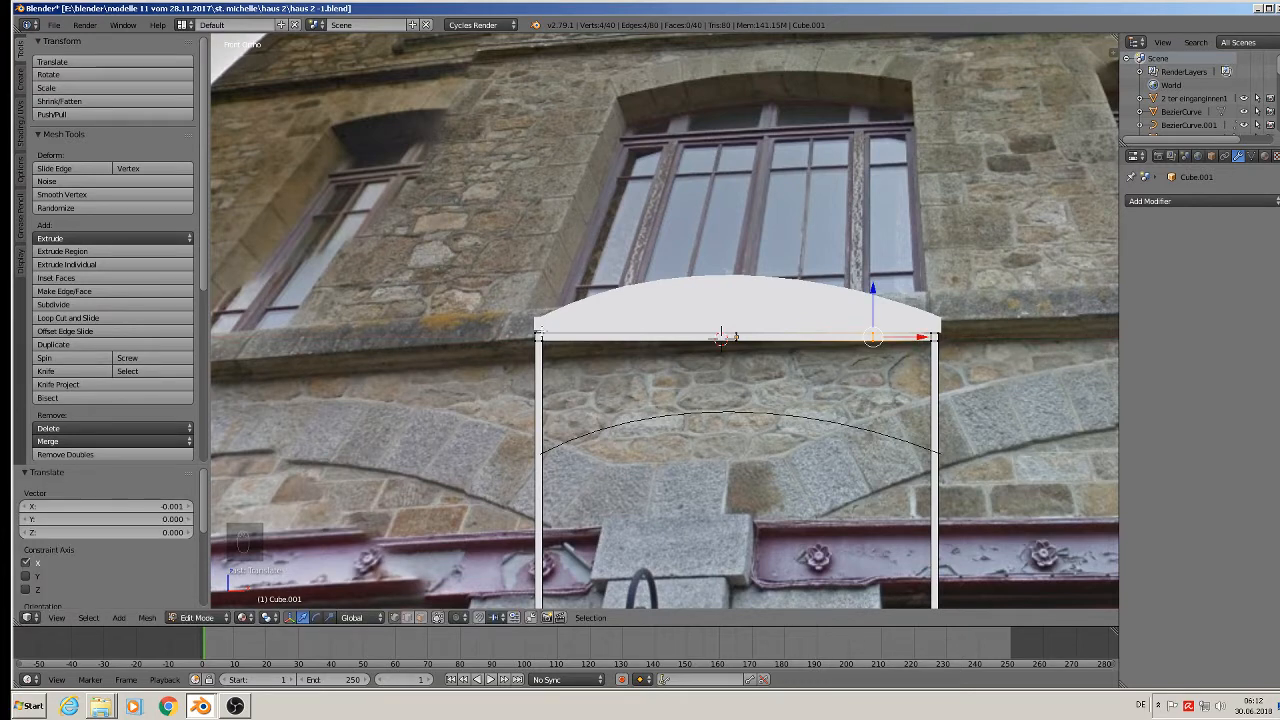
# Add a loop cut in the left half of the top rail and move it -0.010 along X.
pyautogui.hotkey('ctrl', 'r')
pyautogui.doubleClick(638, 338)
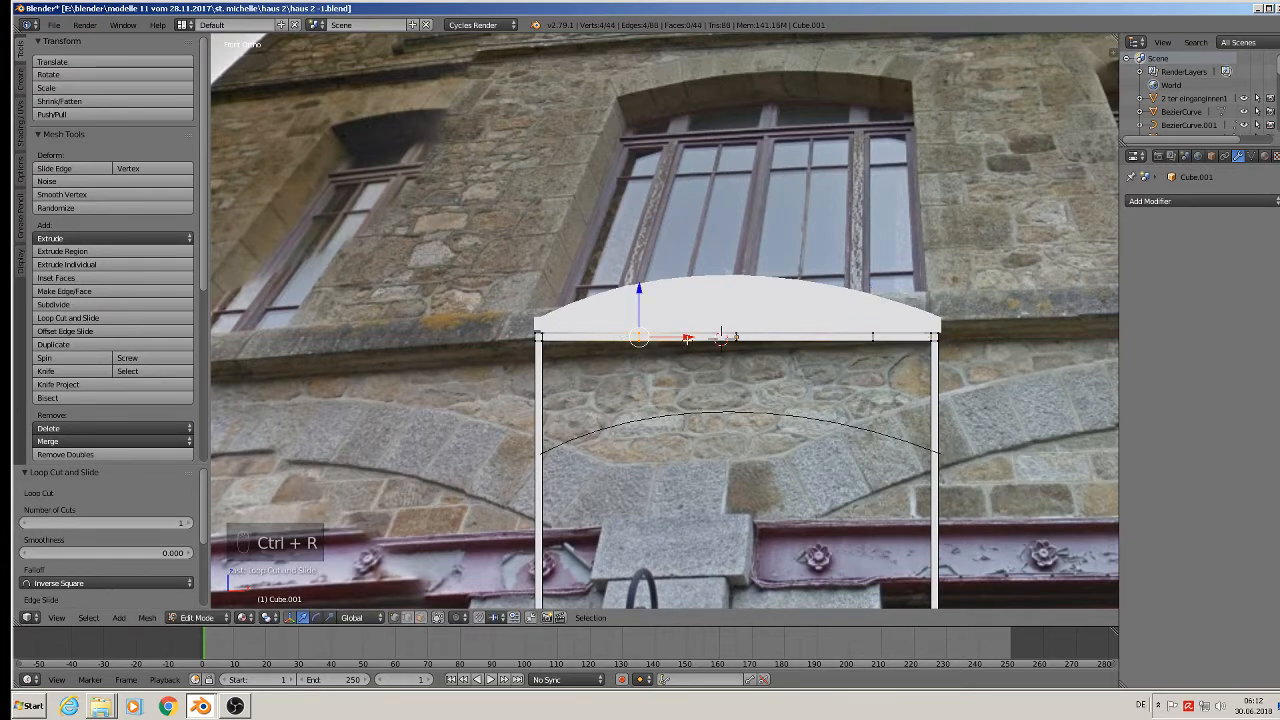
pyautogui.moveTo(686, 338); pyautogui.dragTo(664, 338)
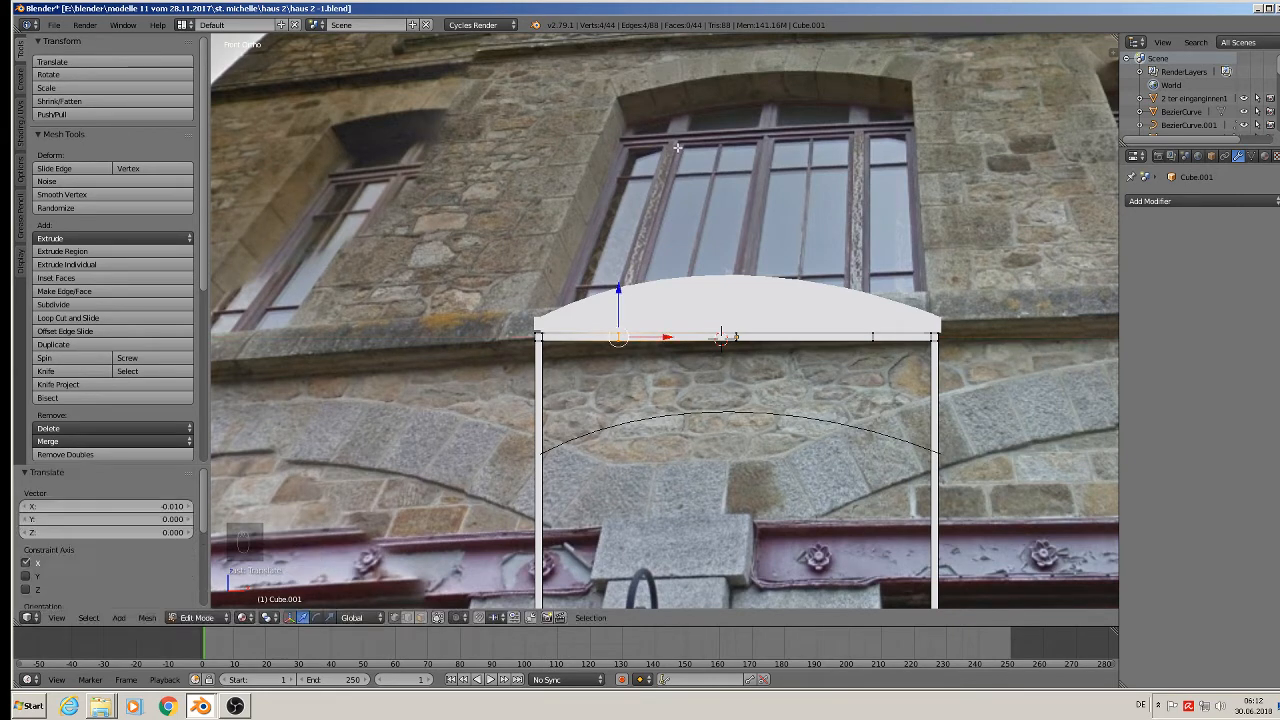
# Add a second loop cut close beside each of the two, outside the left cut and inside the right one, to mark two mullion widths.
pyautogui.scroll(1, 682, 371)
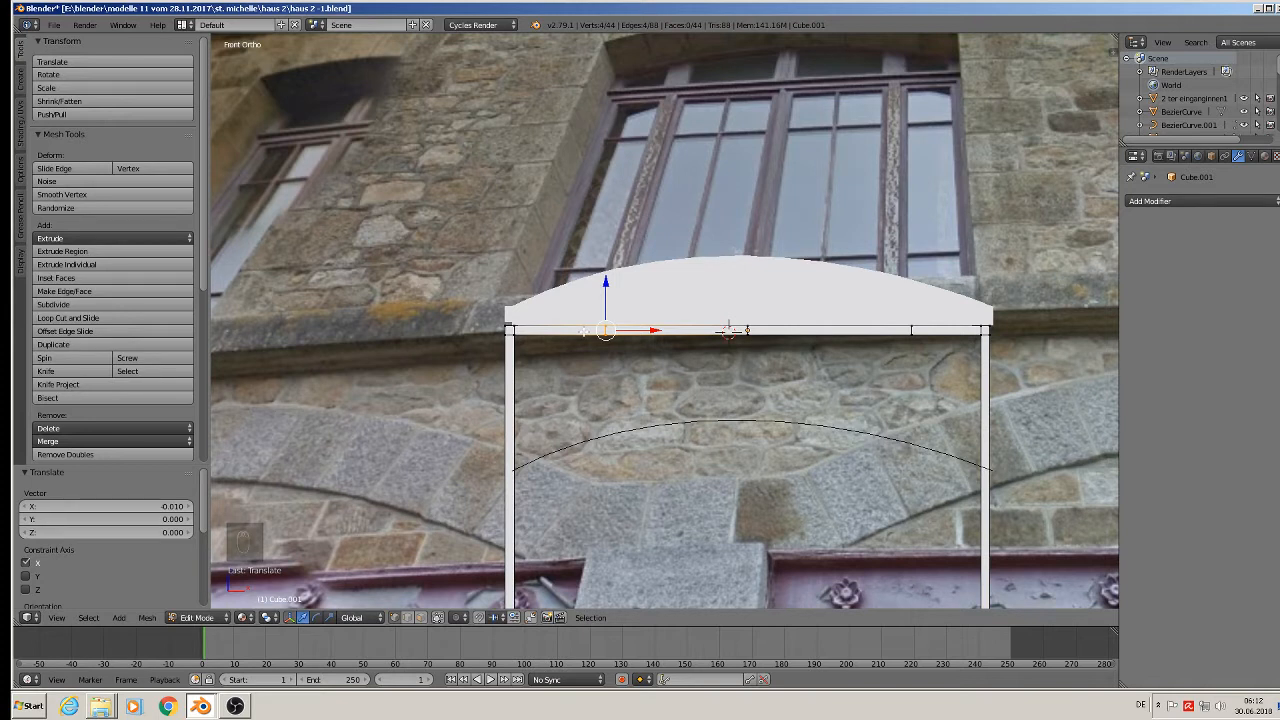
pyautogui.hotkey('ctrl', 'r')
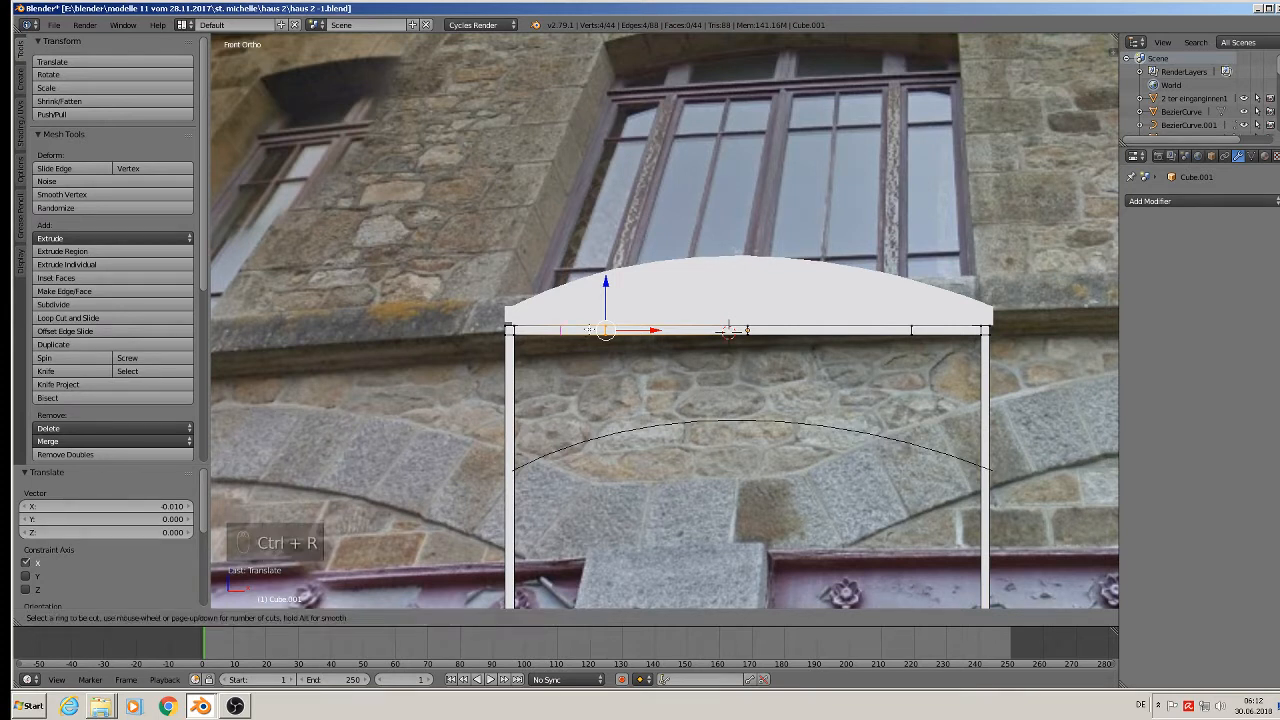
pyautogui.click(595, 331)
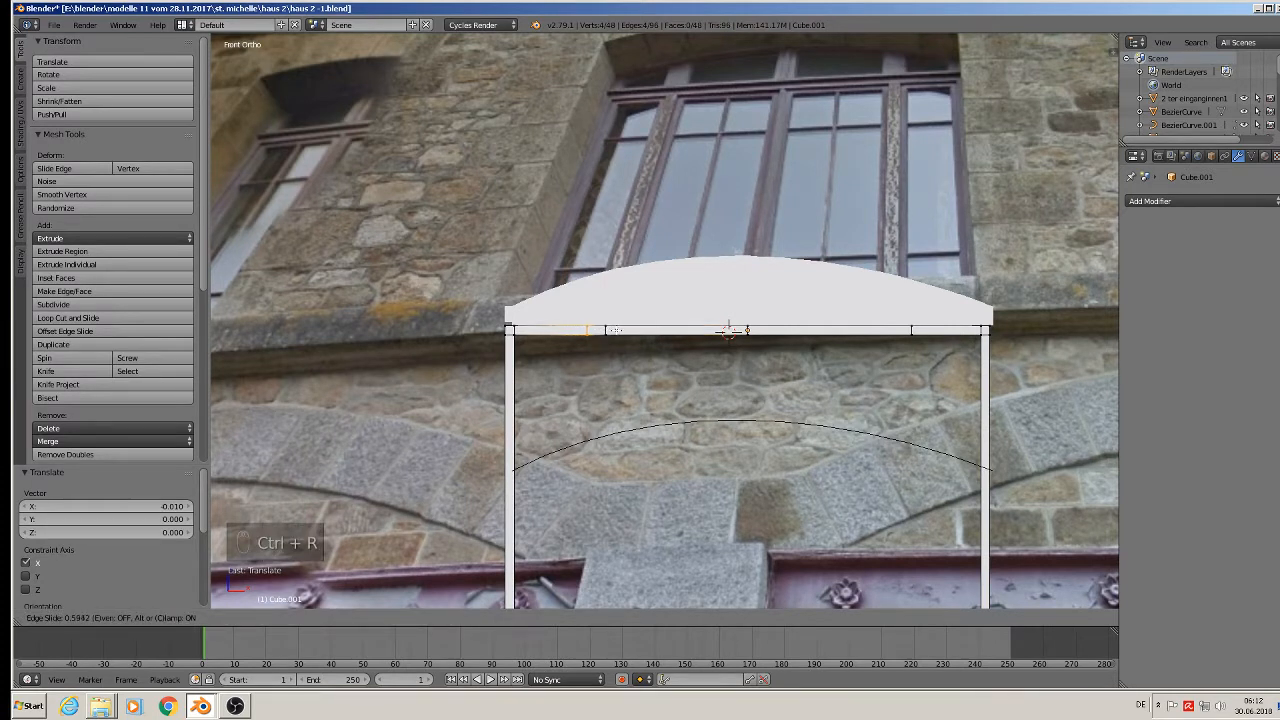
pyautogui.click(607, 338)
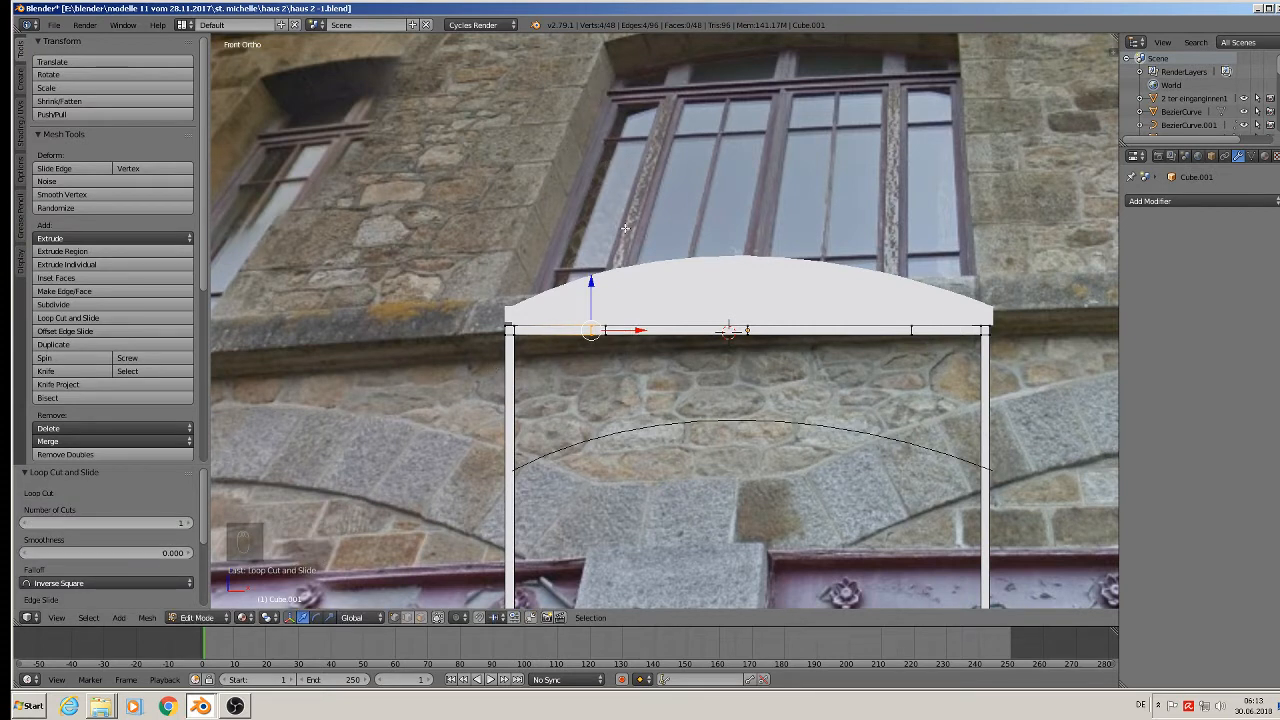
pyautogui.hotkey('ctrl', 'r')
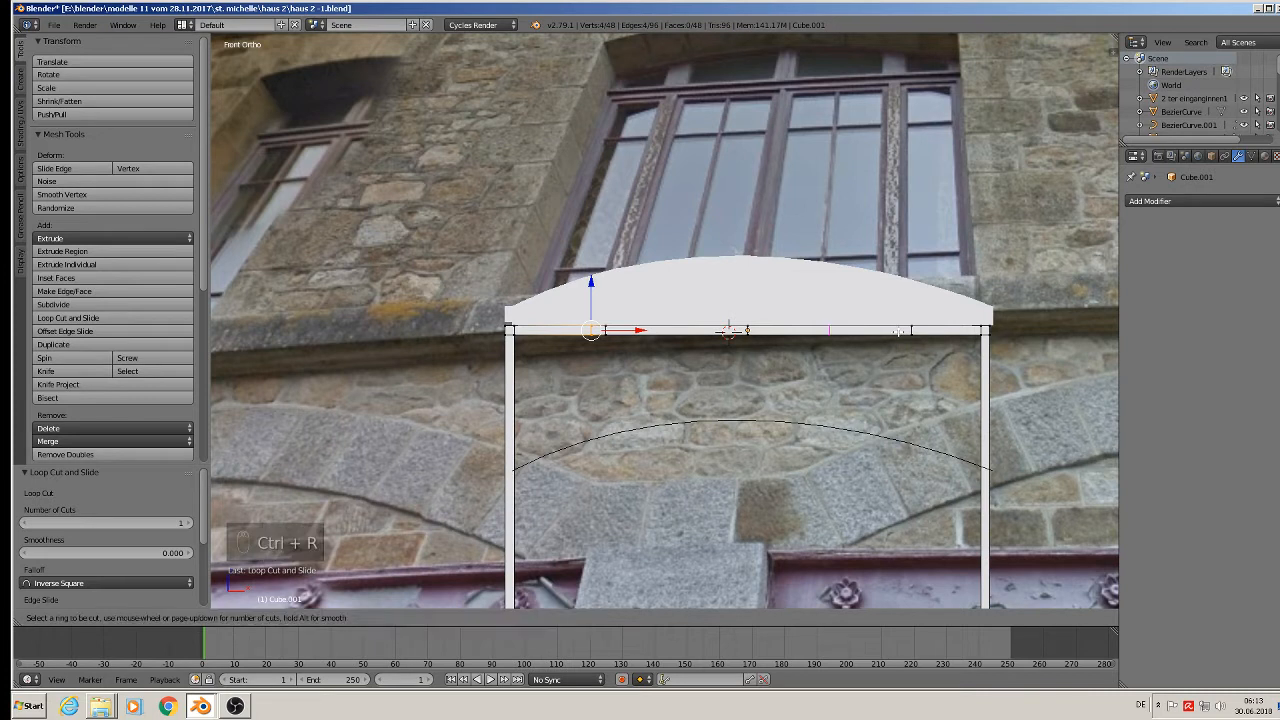
pyautogui.click(899, 330)
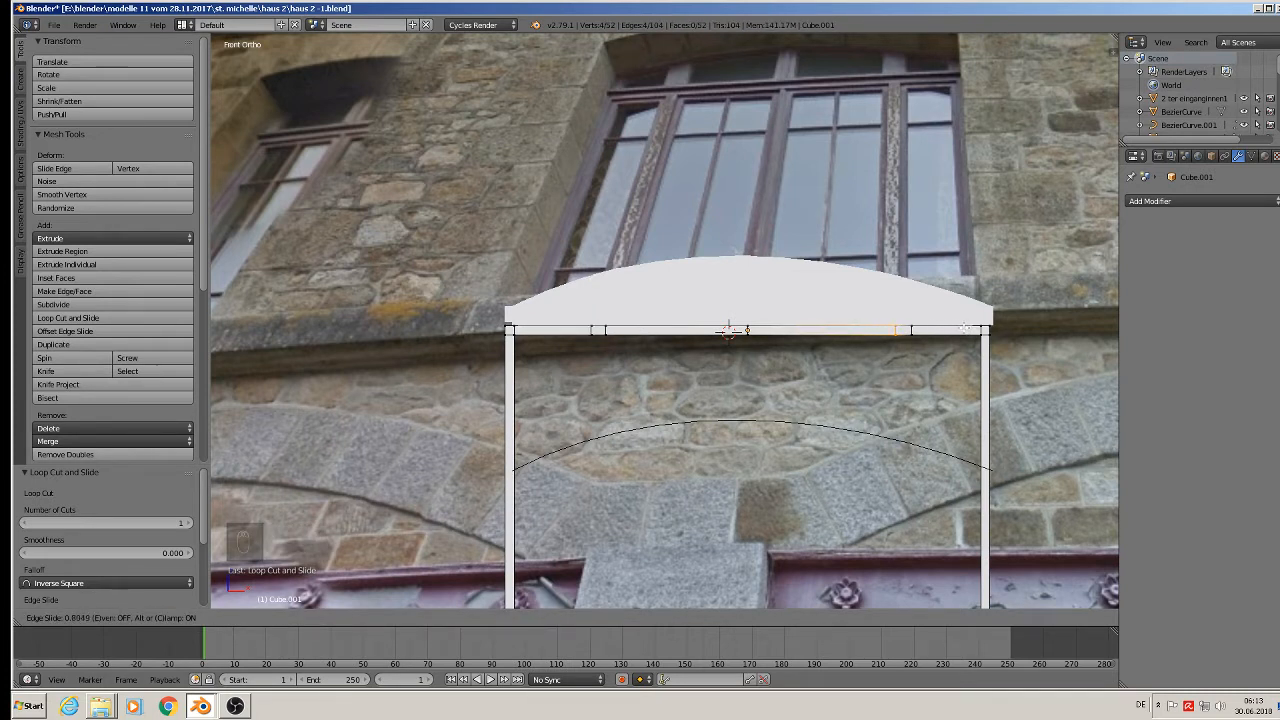
pyautogui.click(964, 328)
# Extrude the underside faces of the top rail's two narrow sections -0.195 along Z down to the bottom rail, forming two vertical mullions.
pyautogui.scroll(-2, 990, 410)
pyautogui.keyDown('shift'); pyautogui.moveTo(941, 420); pyautogui.dragTo(883, 314, button='middle'); pyautogui.keyUp('shift')
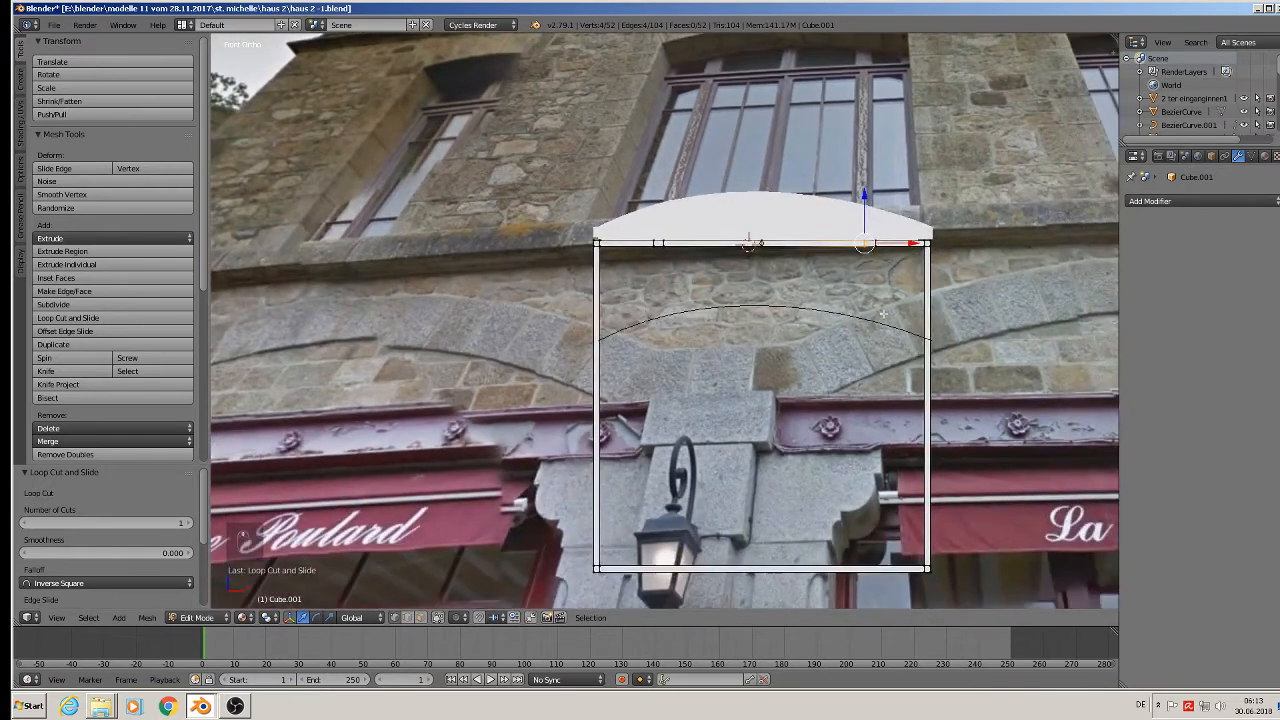
pyautogui.press('a')
pyautogui.press('v')
pyautogui.press('c')
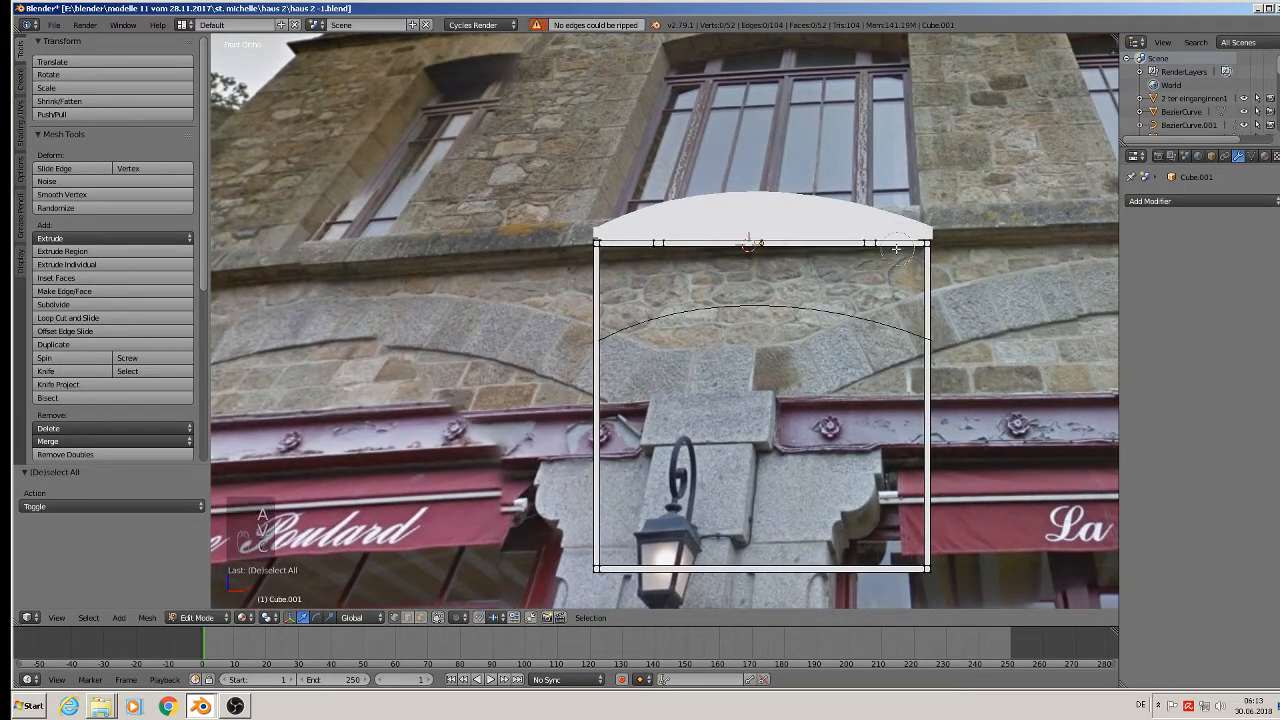
pyautogui.click(871, 257)
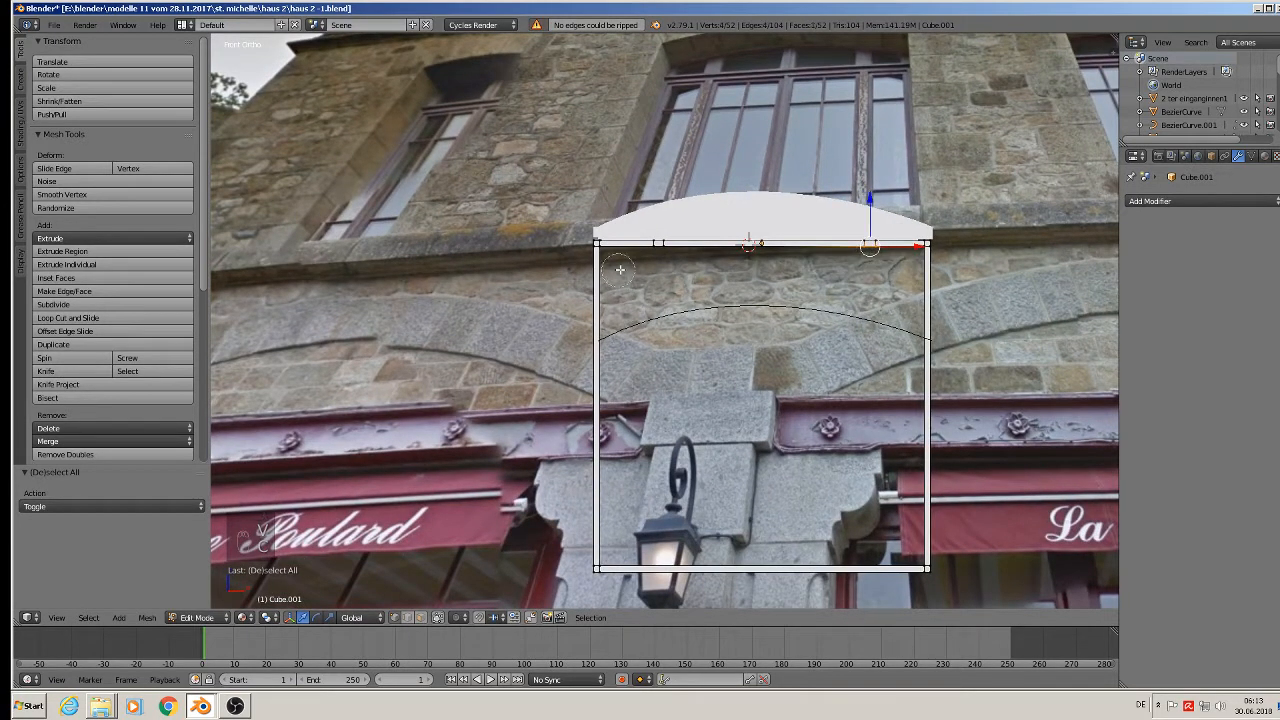
pyautogui.click(660, 259)
pyautogui.rightClick(663, 259)
pyautogui.press('e')
pyautogui.rightClick(709, 251)
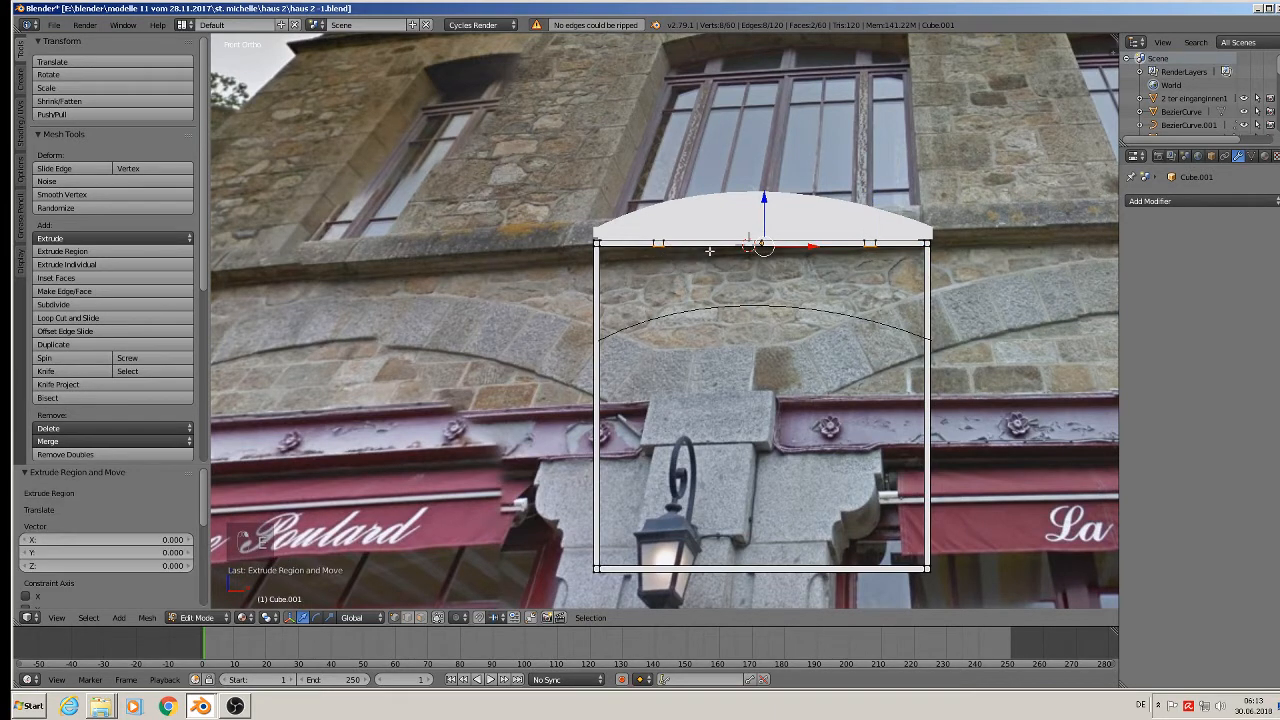
pyautogui.press('g')
pyautogui.press('z')
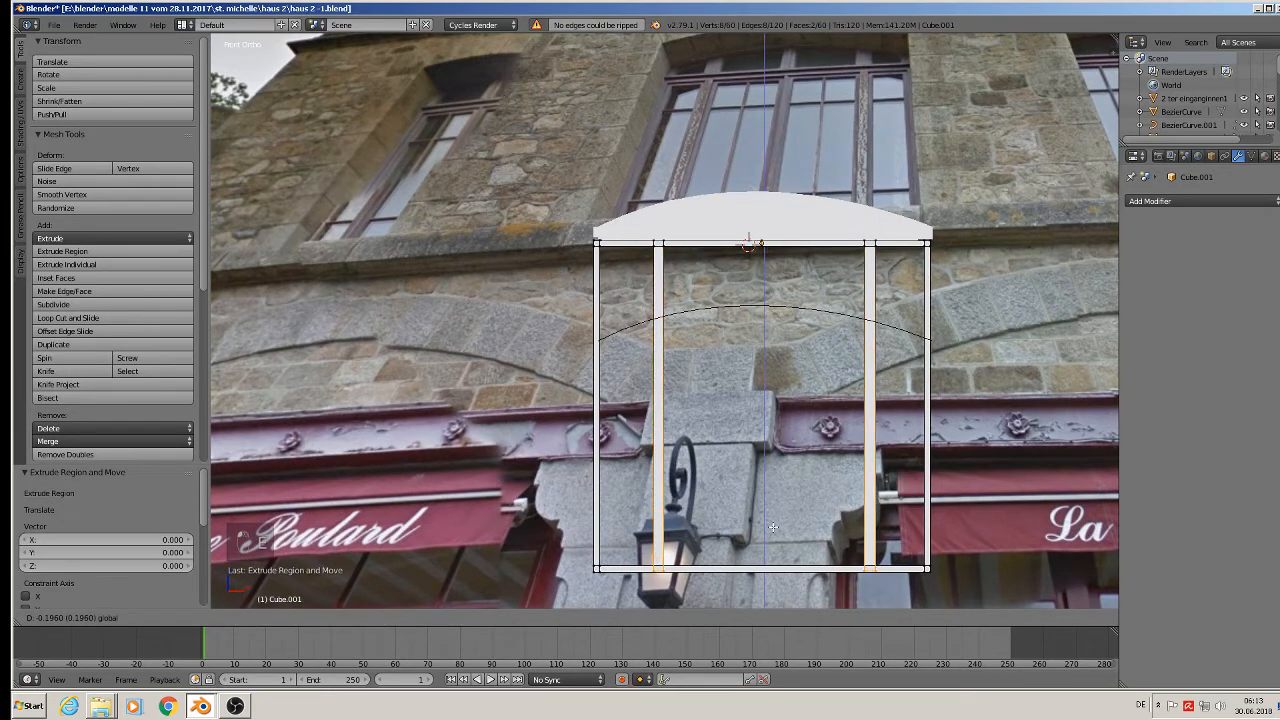
pyautogui.click(775, 524)
pyautogui.press('Tab')
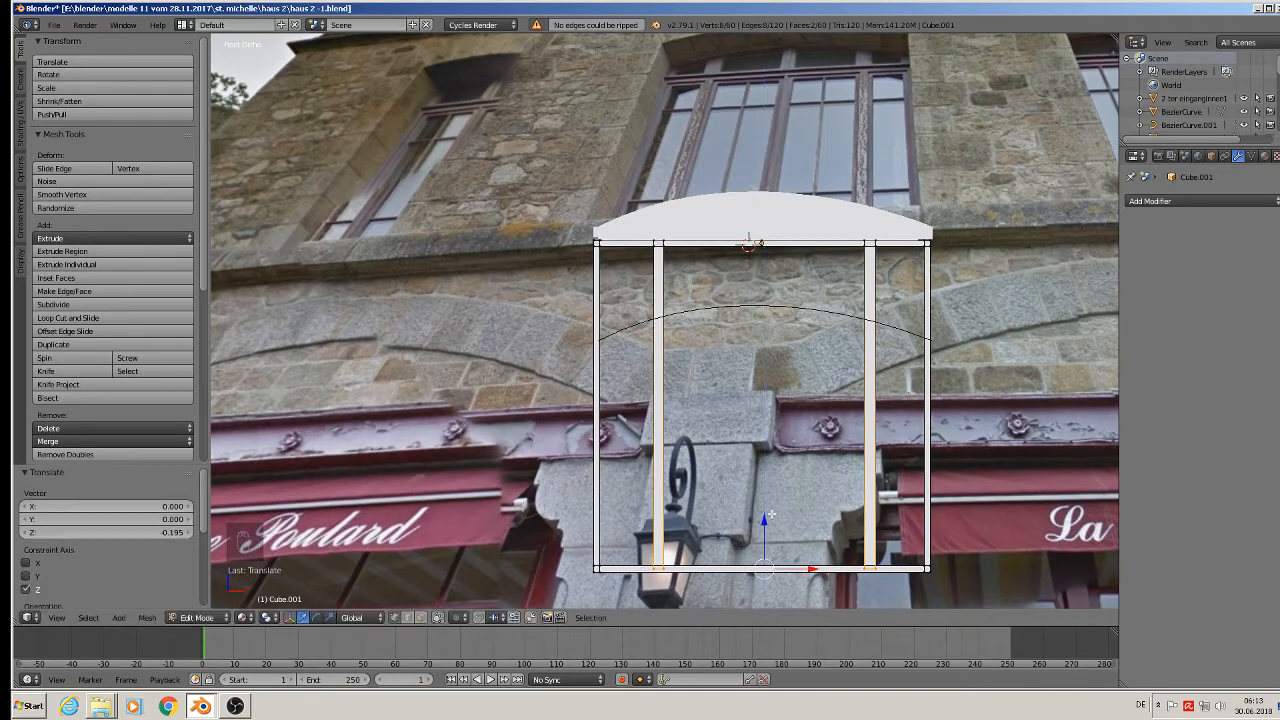
pyautogui.moveTo(783, 458); pyautogui.dragTo(759, 445, button='middle')
pyautogui.press('KP_1')
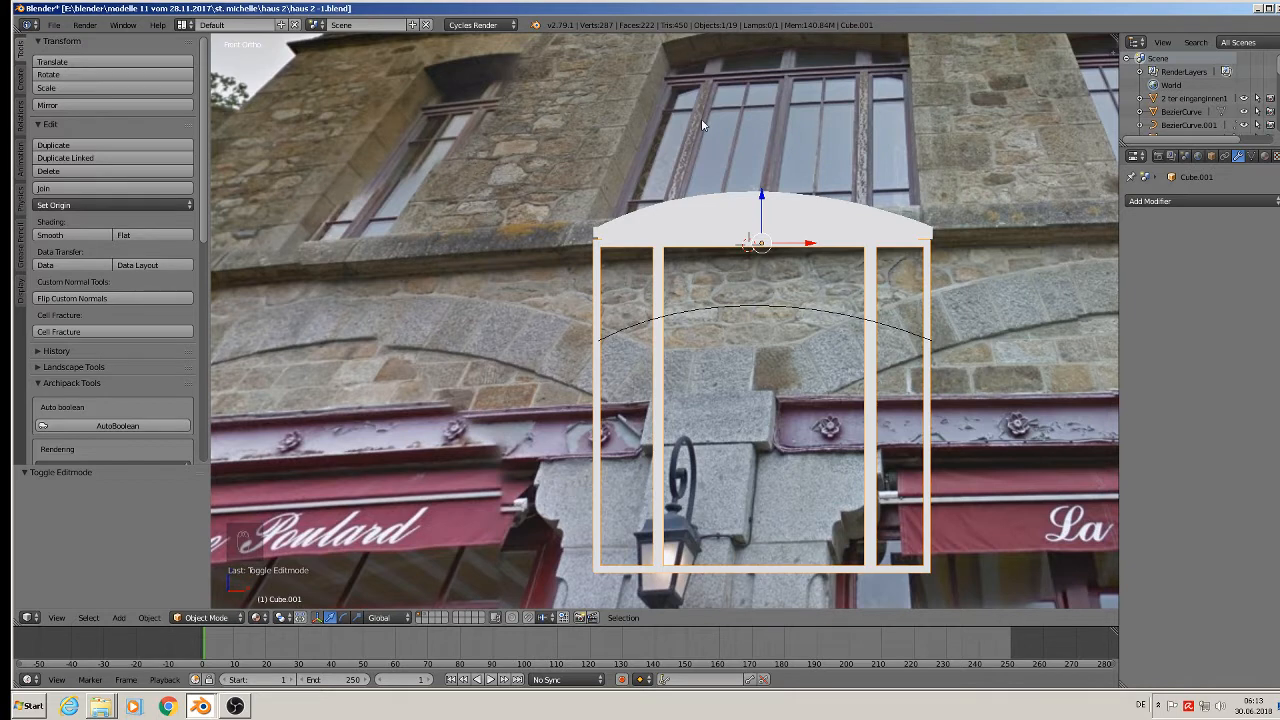
# Move the edge loop near the middle of the top rail -0.005 along X.
pyautogui.scroll(1, 701, 118)
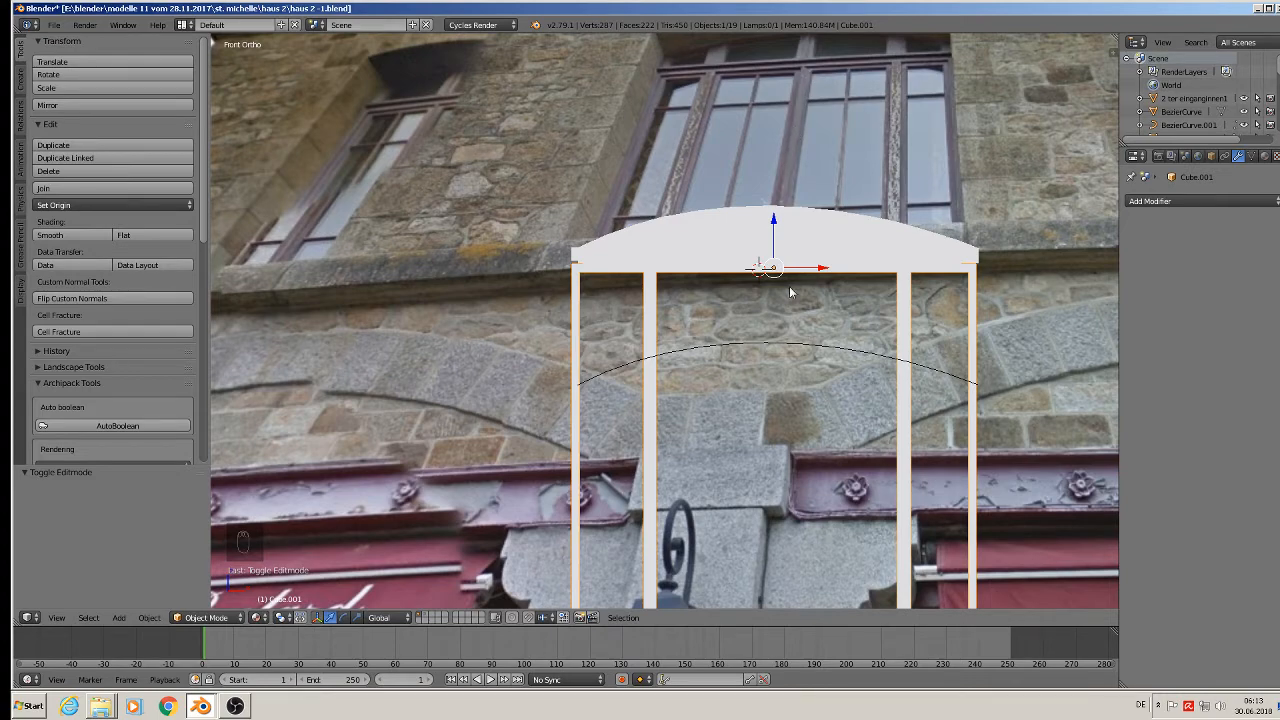
pyautogui.keyDown('shift'); pyautogui.moveTo(790, 292); pyautogui.dragTo(780, 238, button='middle'); pyautogui.keyUp('shift')
pyautogui.press('Tab')
pyautogui.scroll(4, 760, 230)
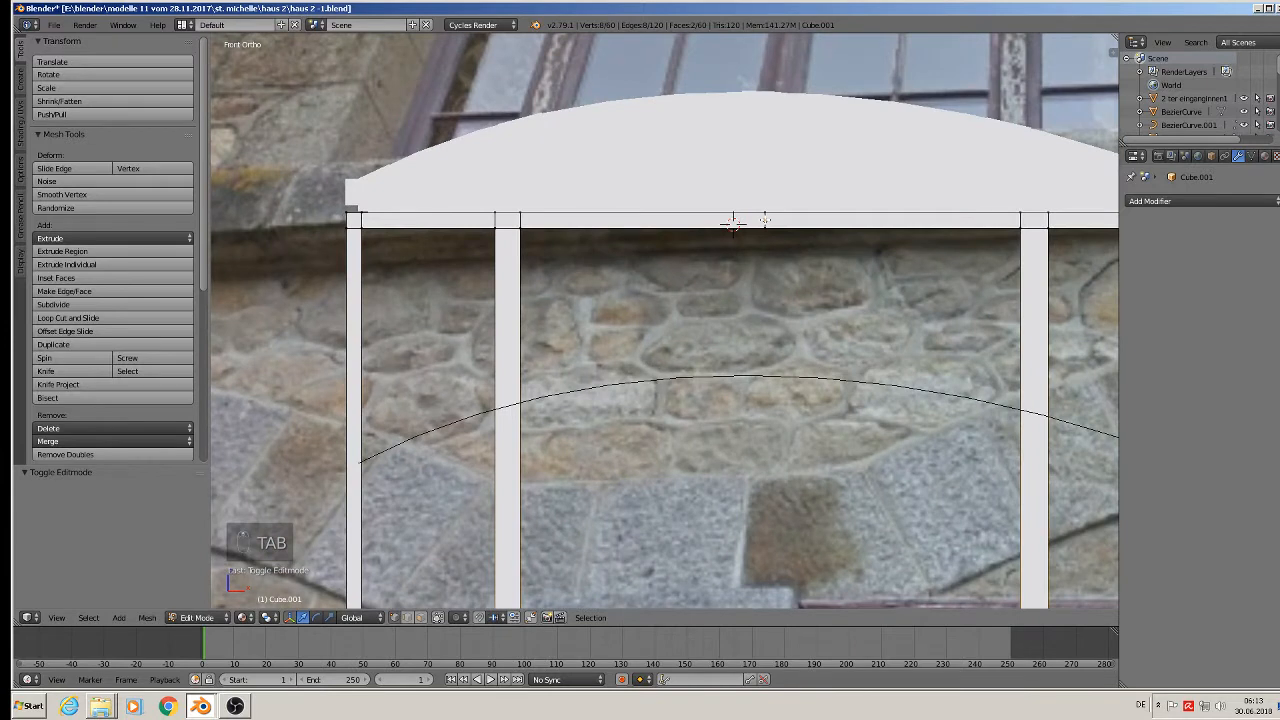
pyautogui.keyDown('alt'); pyautogui.rightClick(733, 222); pyautogui.keyUp('alt')
pyautogui.press('g')
pyautogui.press('x')
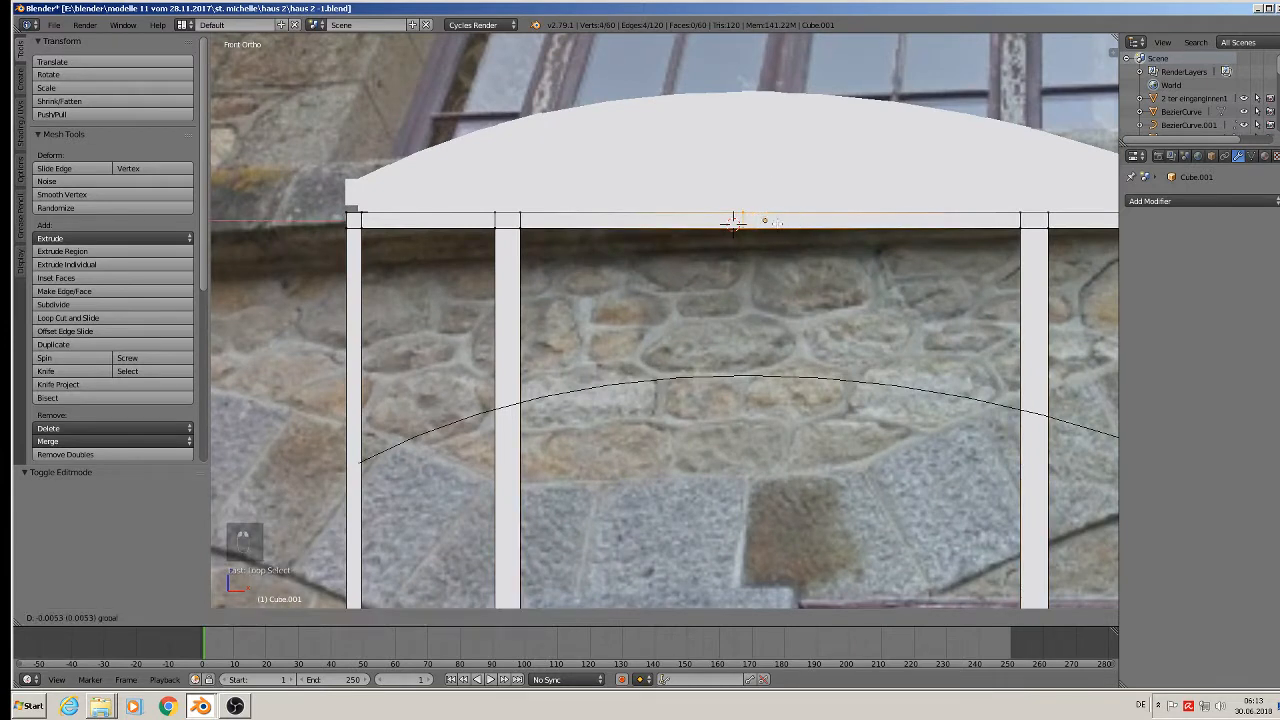
pyautogui.click(733, 222)
# Add a loop cut just right of the top rail's middle loop, and move the middle loop 0.003 along X towards it.
pyautogui.hotkey('ctrl', 'r')
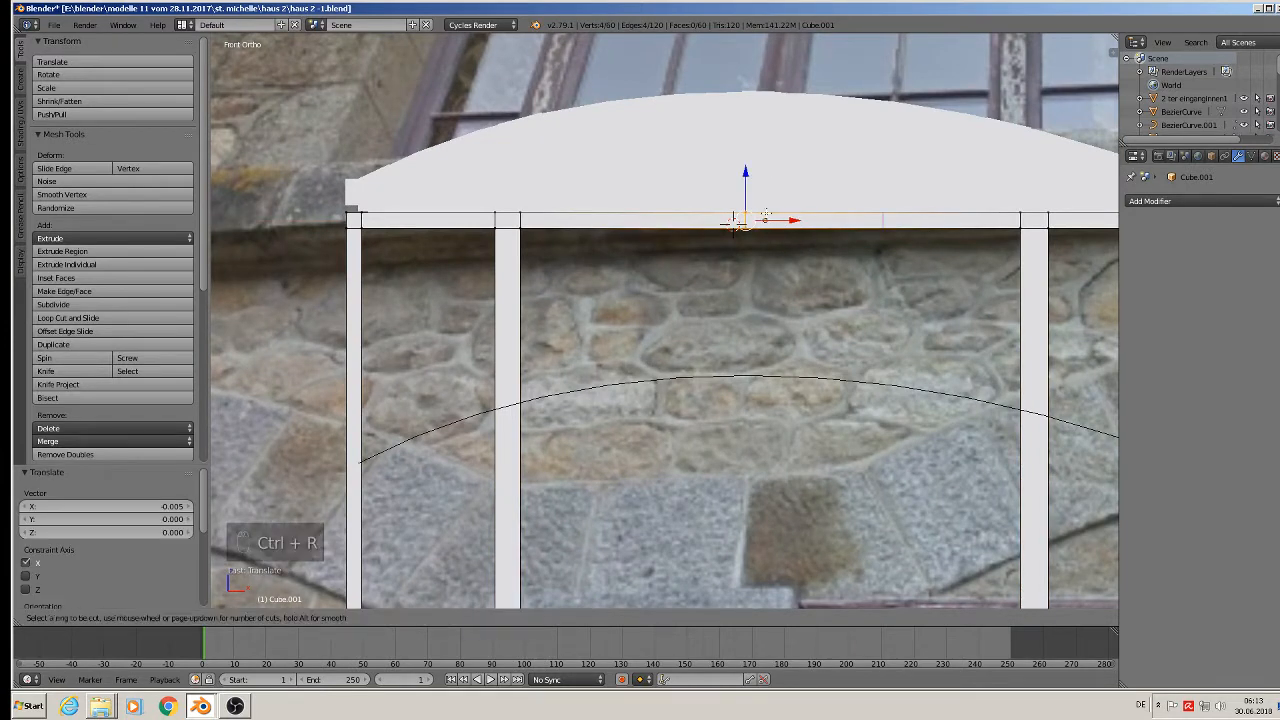
pyautogui.click(745, 219)
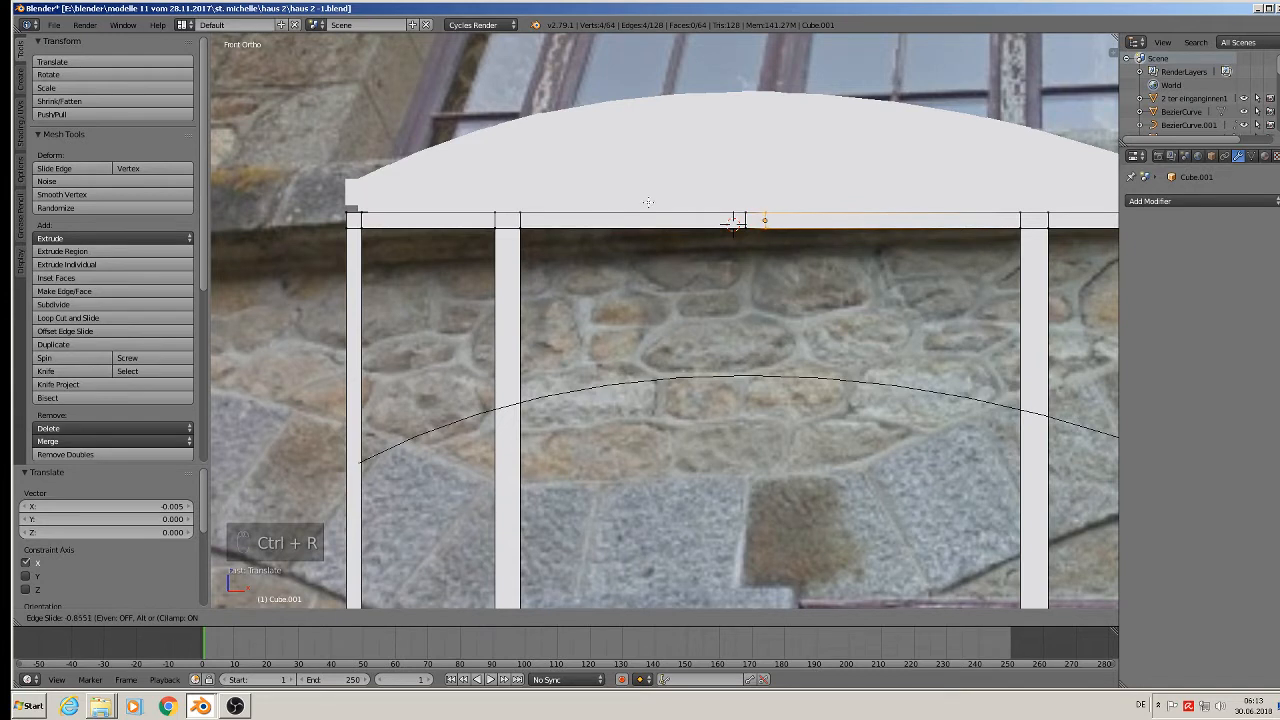
pyautogui.click(760, 225)
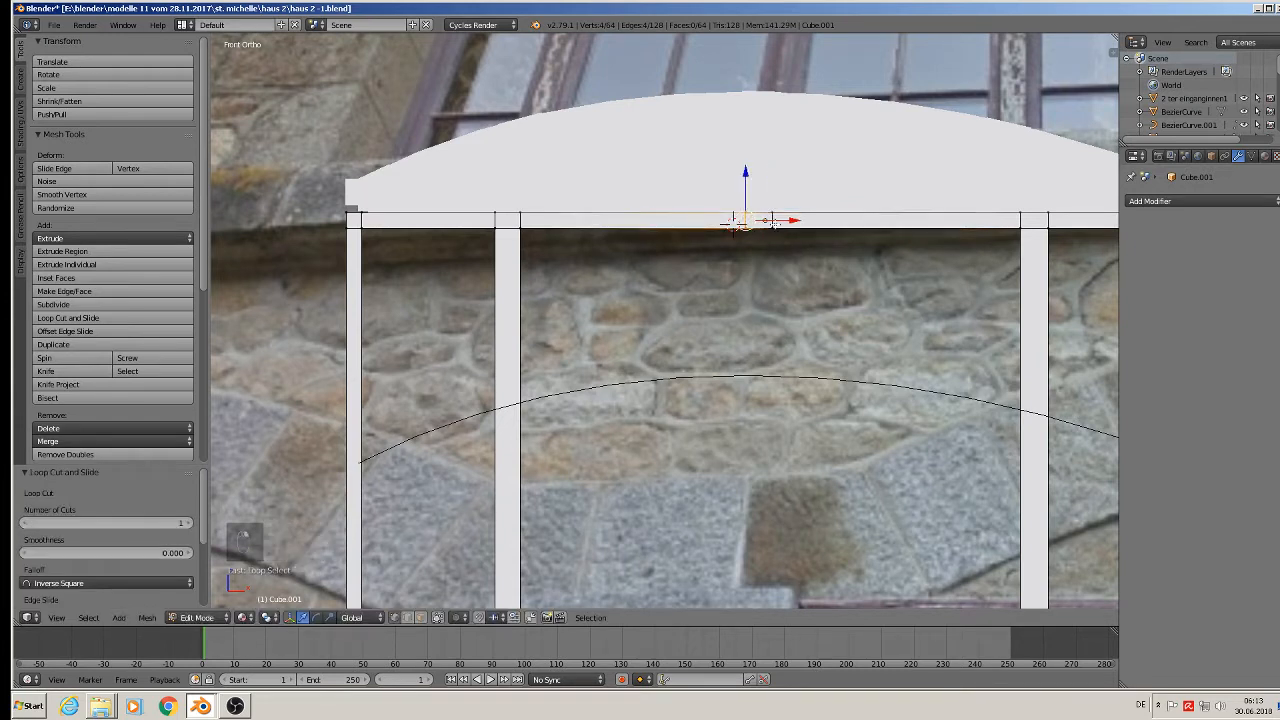
pyautogui.press('g')
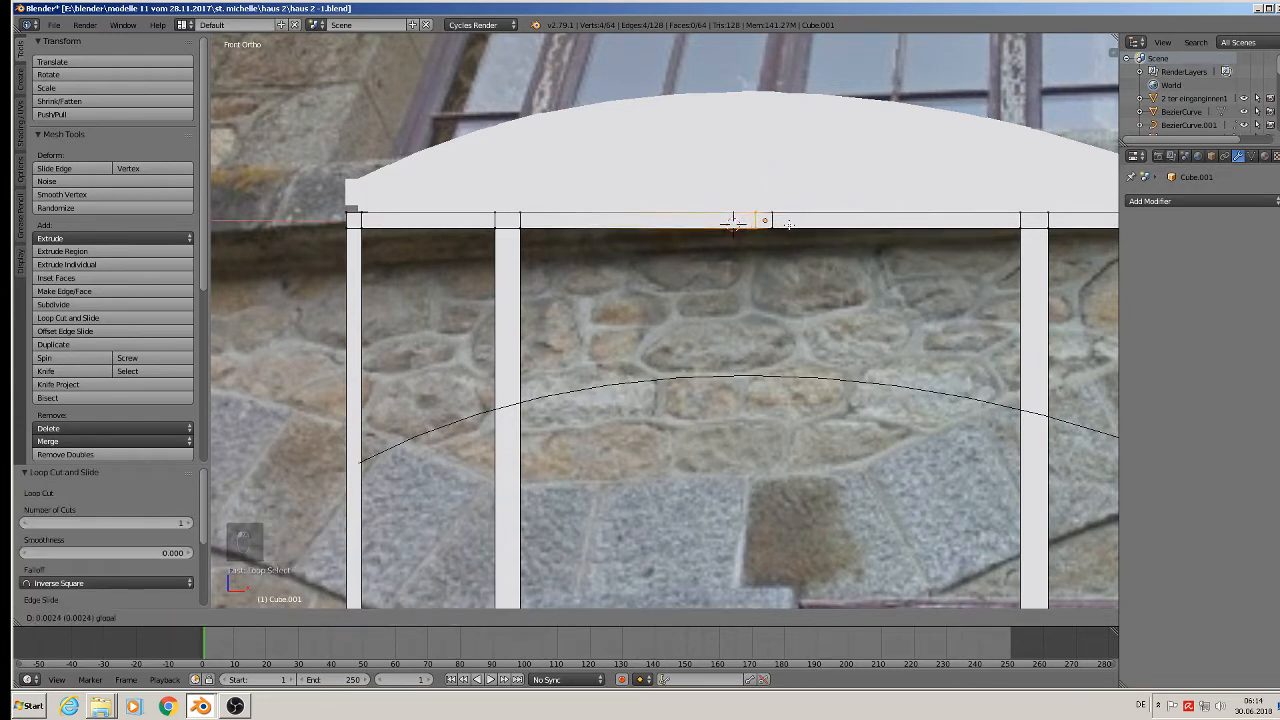
pyautogui.click(785, 224)
pyautogui.scroll(-2, 800, 288)
pyautogui.scroll(-3, 800, 288)
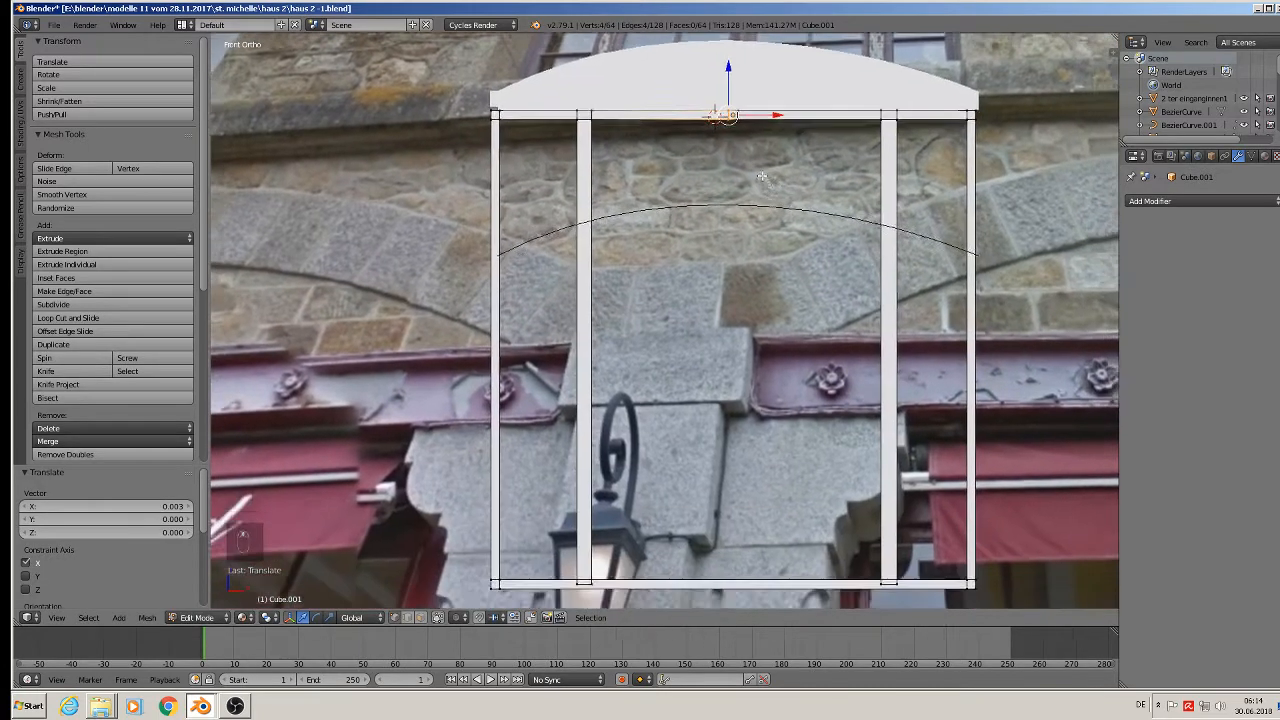
# Extrude the underside face of the top rail's narrow middle section -0.194 along Z down to the bottom rail, forming the middle mullion.
pyautogui.press('a')
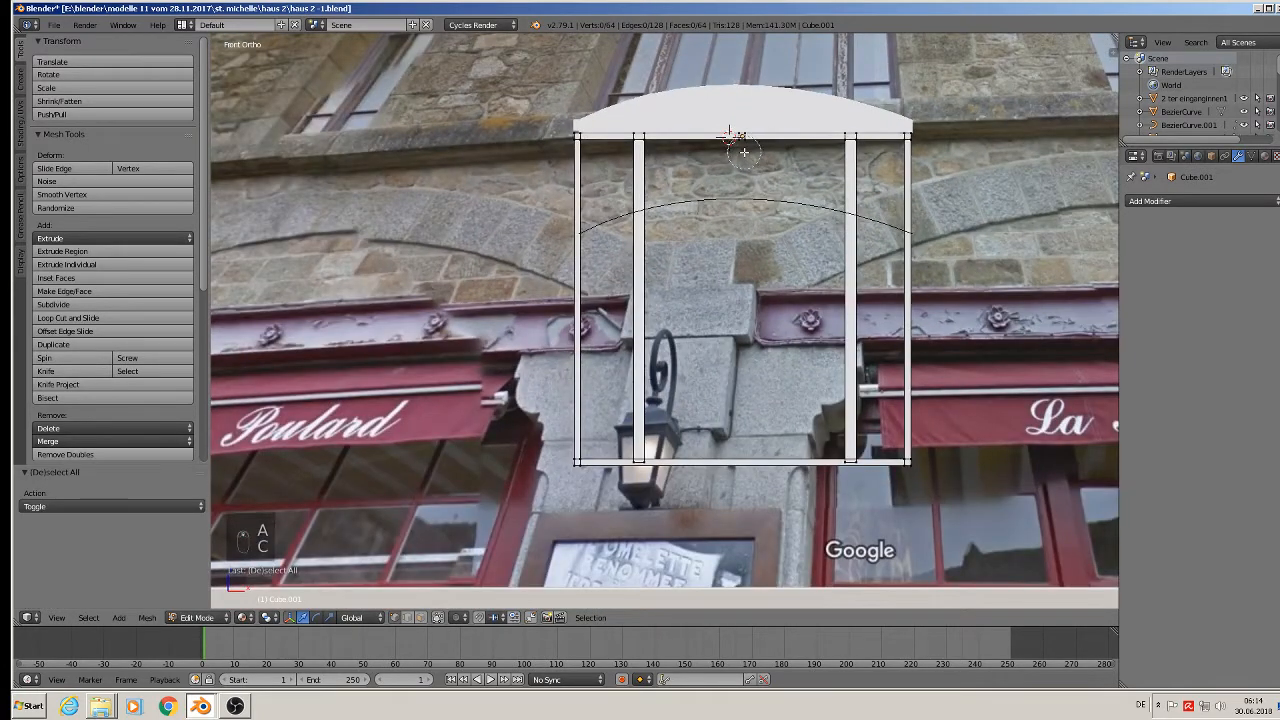
pyautogui.click(738, 137)
pyautogui.press('Escape')
pyautogui.press('e')
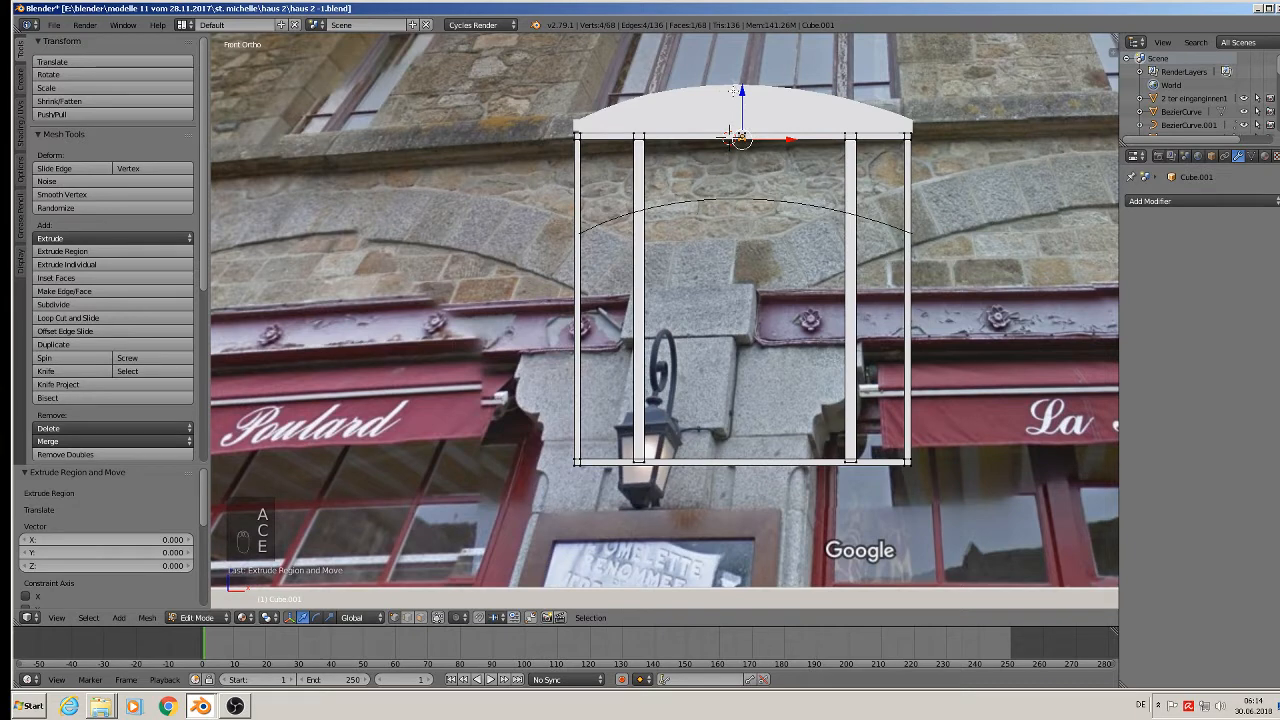
pyautogui.press('g')
pyautogui.press('z')
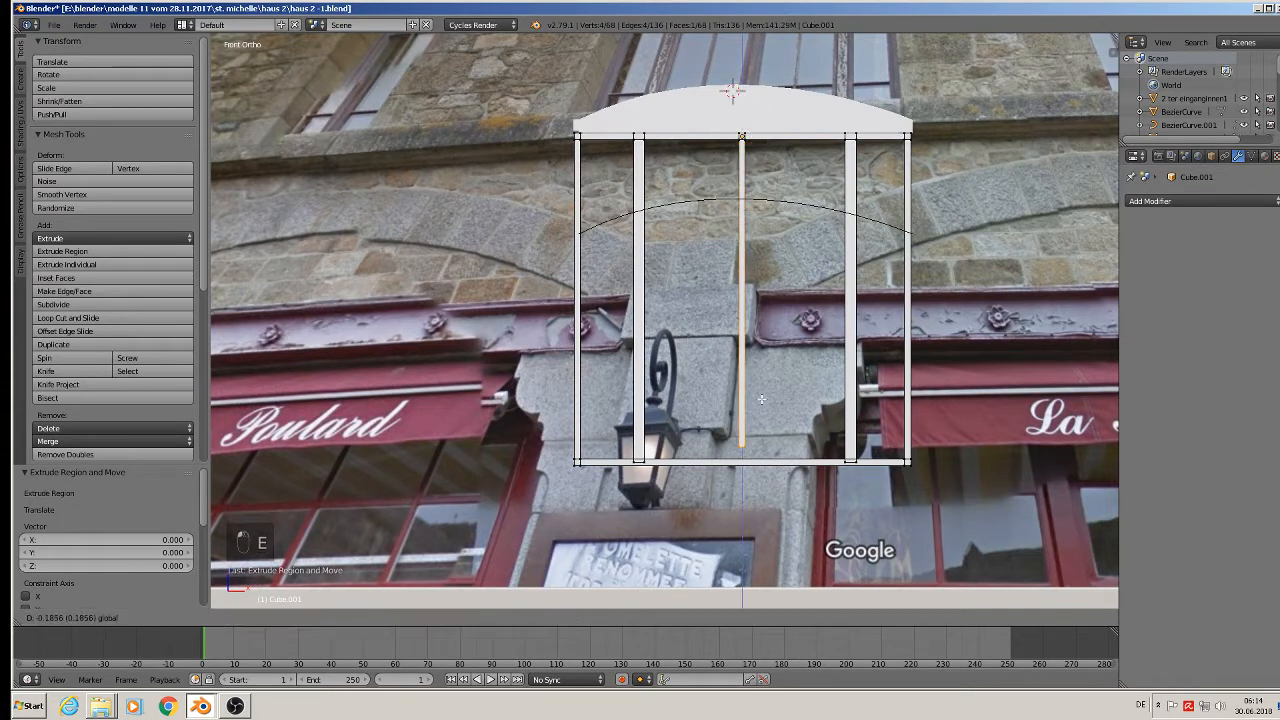
pyautogui.click(763, 410)
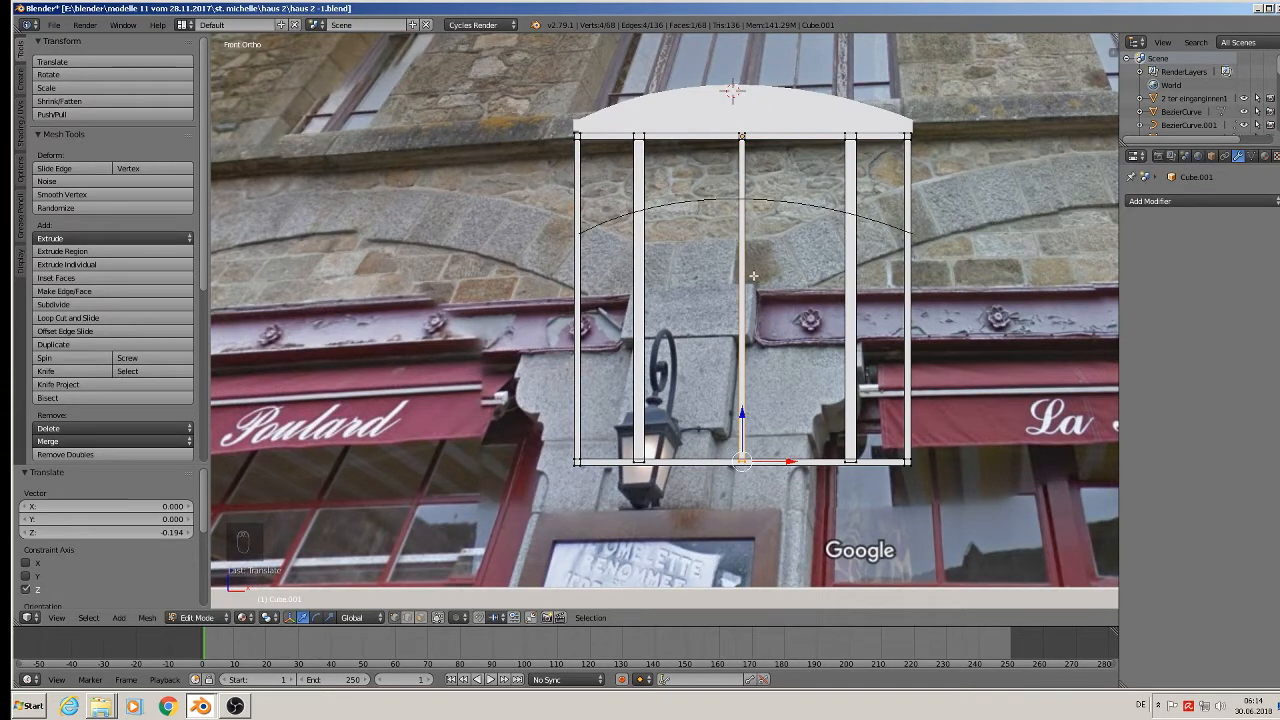
pyautogui.press('a')
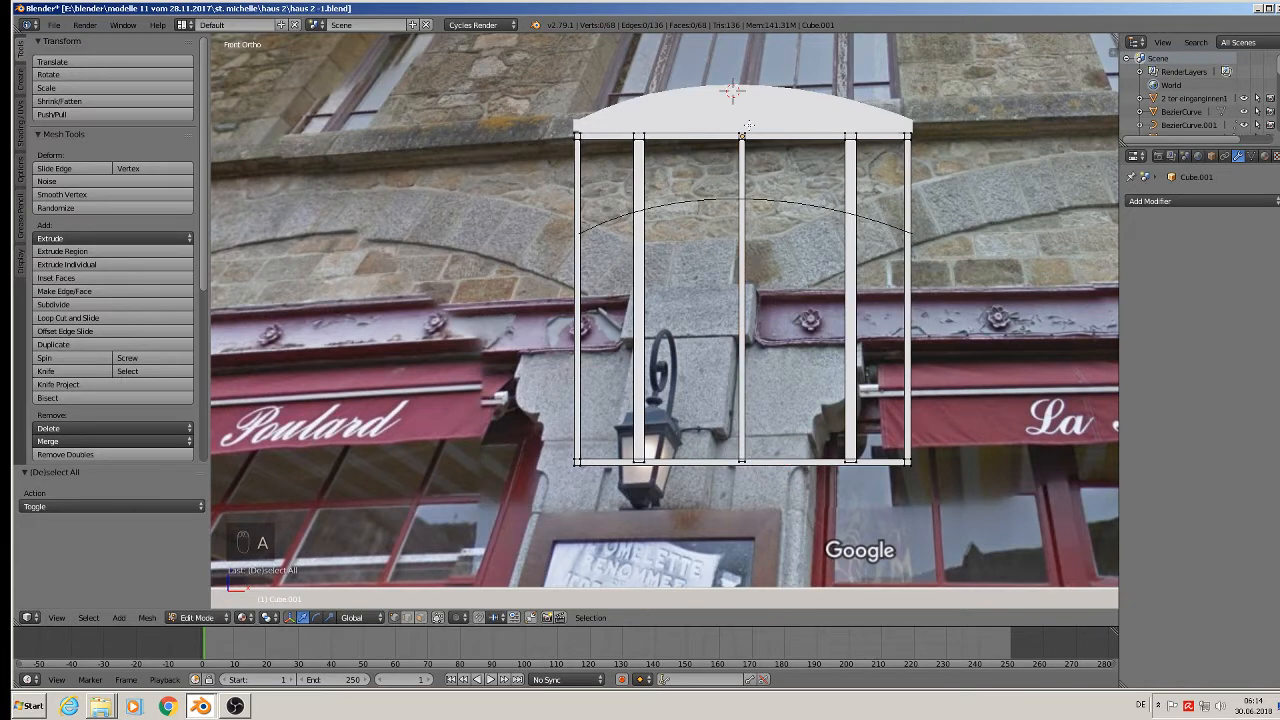
# Select the whole middle mullion from top rail to bottom rail and nudge it slightly along positive X.
pyautogui.press('c')
pyautogui.moveTo(746, 130); pyautogui.dragTo(744, 443)
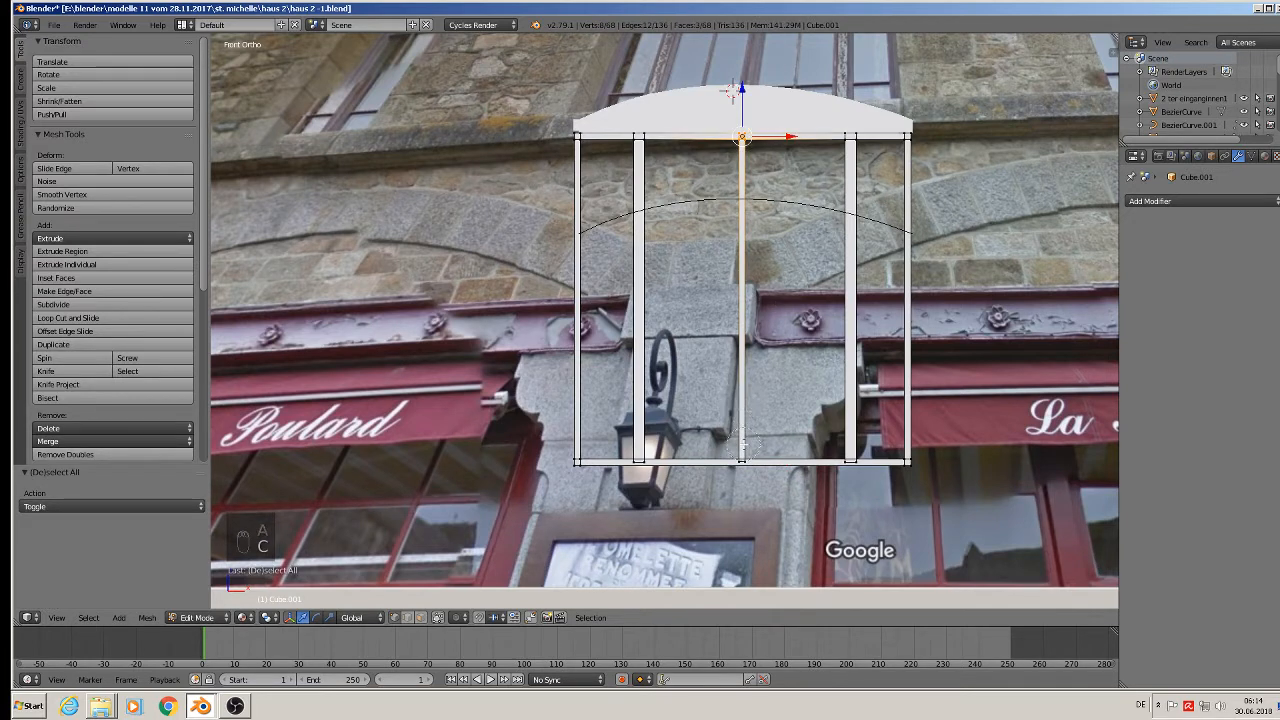
pyautogui.click(743, 444)
pyautogui.rightClick(743, 444)
pyautogui.moveTo(792, 244); pyautogui.dragTo(789, 241)
pyautogui.press('a')
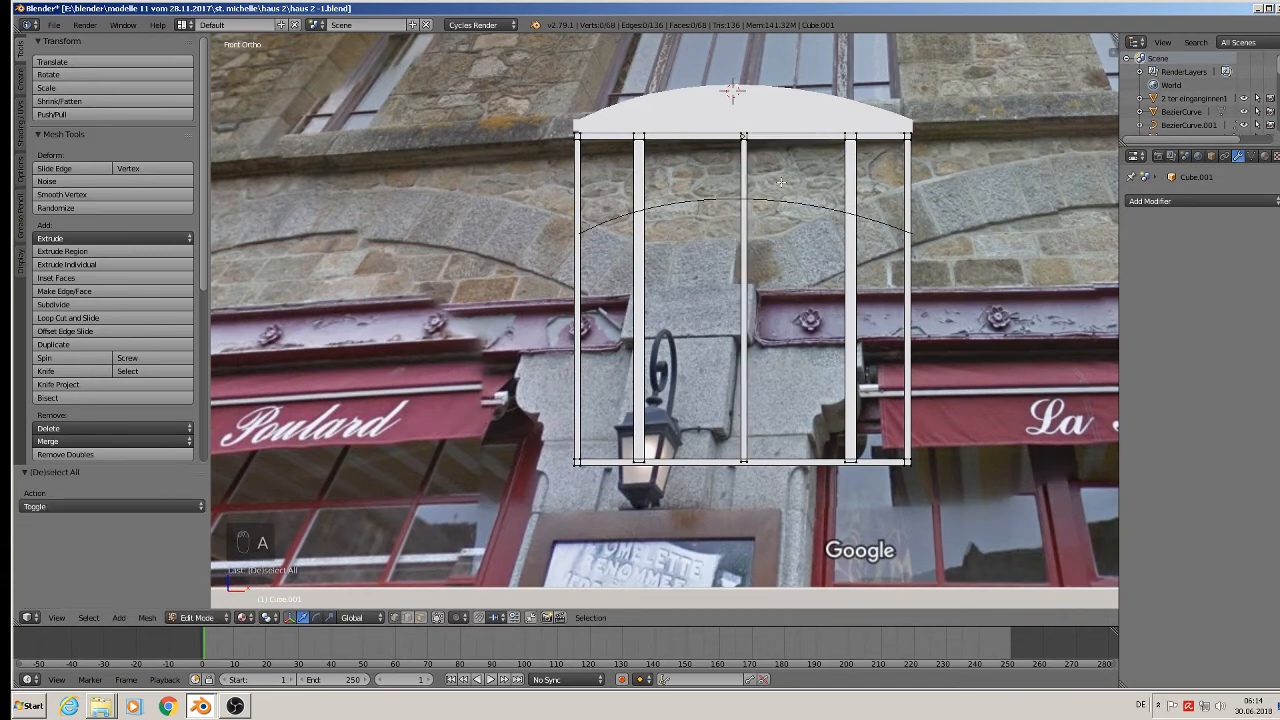
# Leave Edit Mode and examine the photographed window's panes and bars against the modelled frame.
pyautogui.scroll(-3, 763, 140)
pyautogui.press('Tab')
pyautogui.scroll(6, 763, 140)
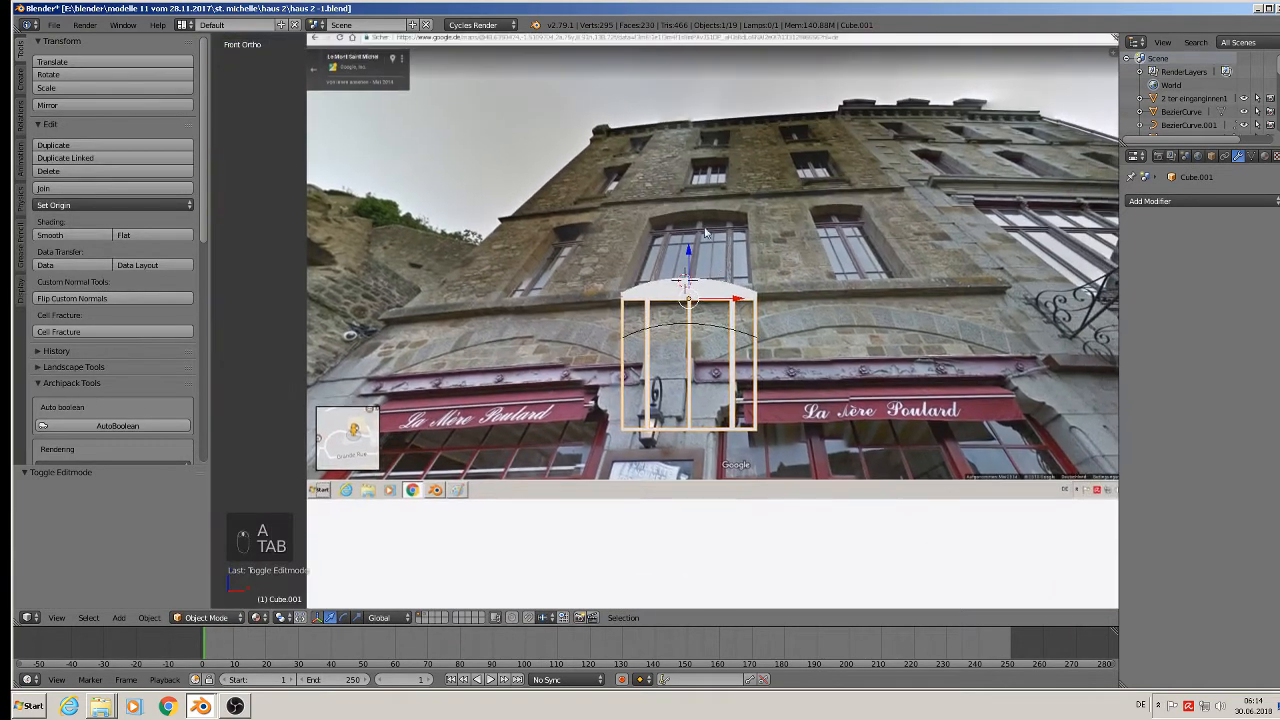
pyautogui.scroll(2, 704, 265)
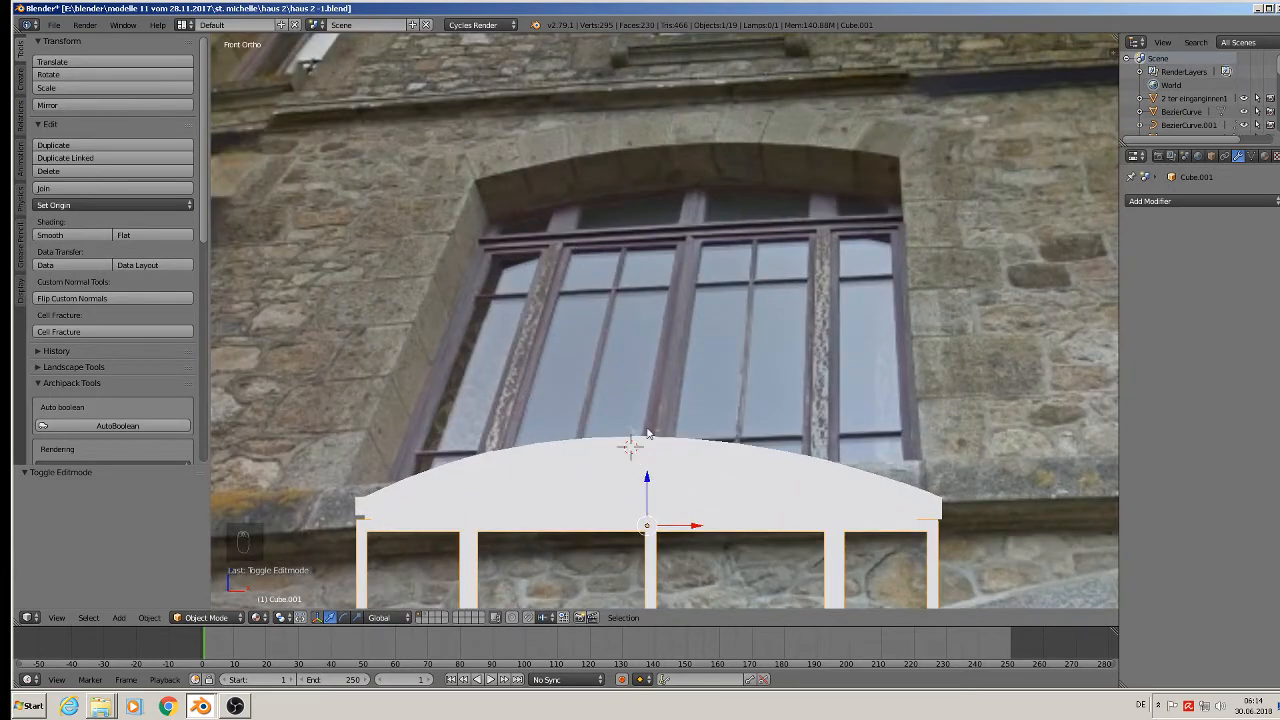
pyautogui.scroll(-3, 545, 365)
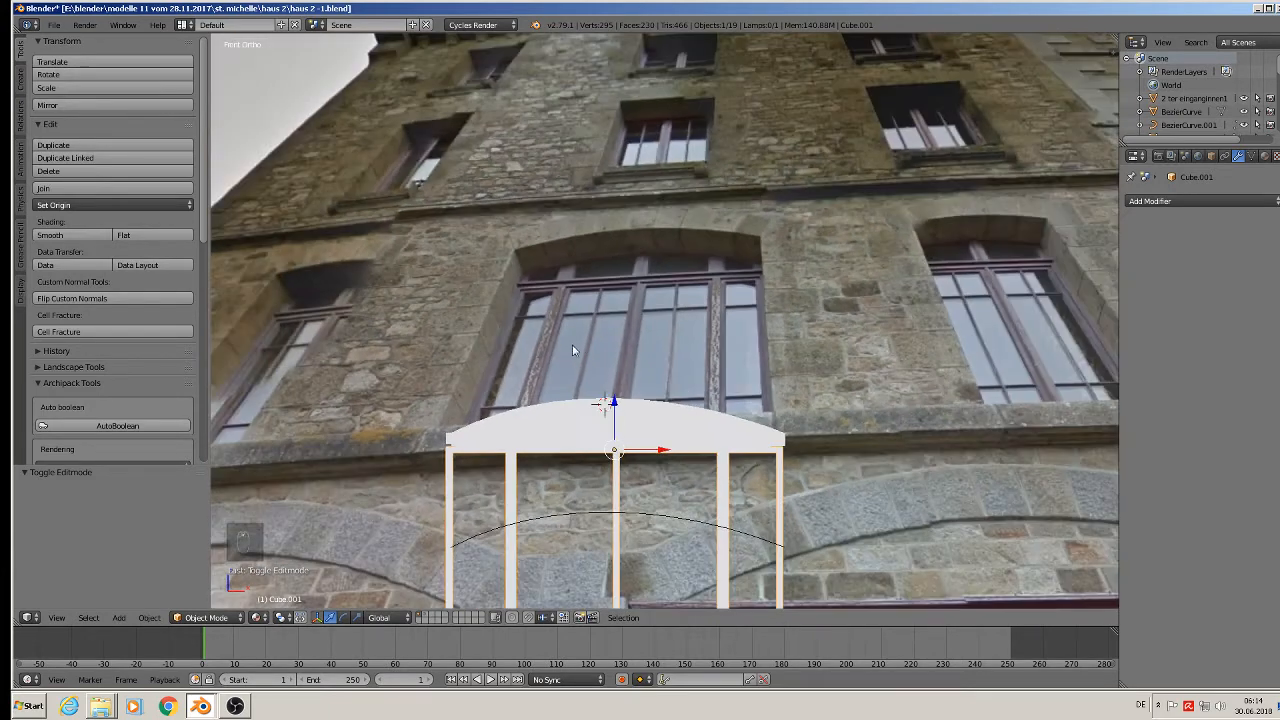
pyautogui.keyDown('shift'); pyautogui.moveTo(632, 368); pyautogui.dragTo(780, 281, button='middle'); pyautogui.keyUp('shift')
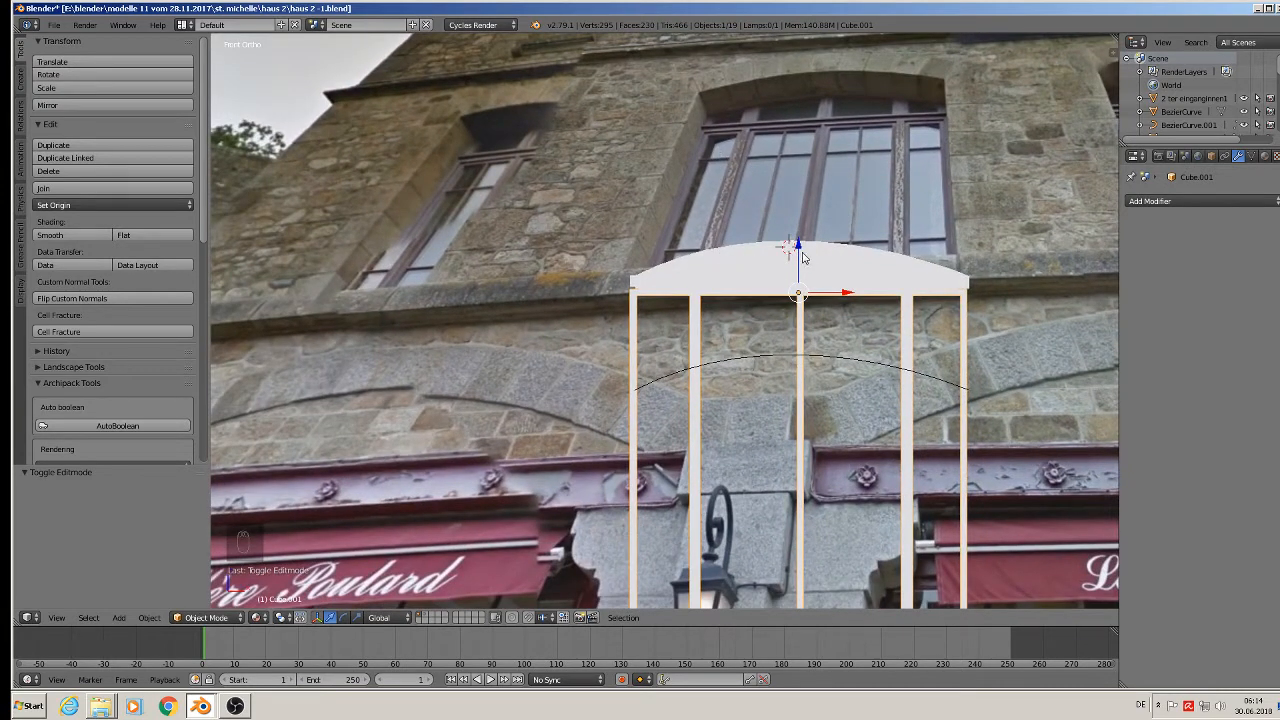
pyautogui.keyDown('shift'); pyautogui.moveTo(890, 442); pyautogui.dragTo(866, 388, button='middle'); pyautogui.keyUp('shift')
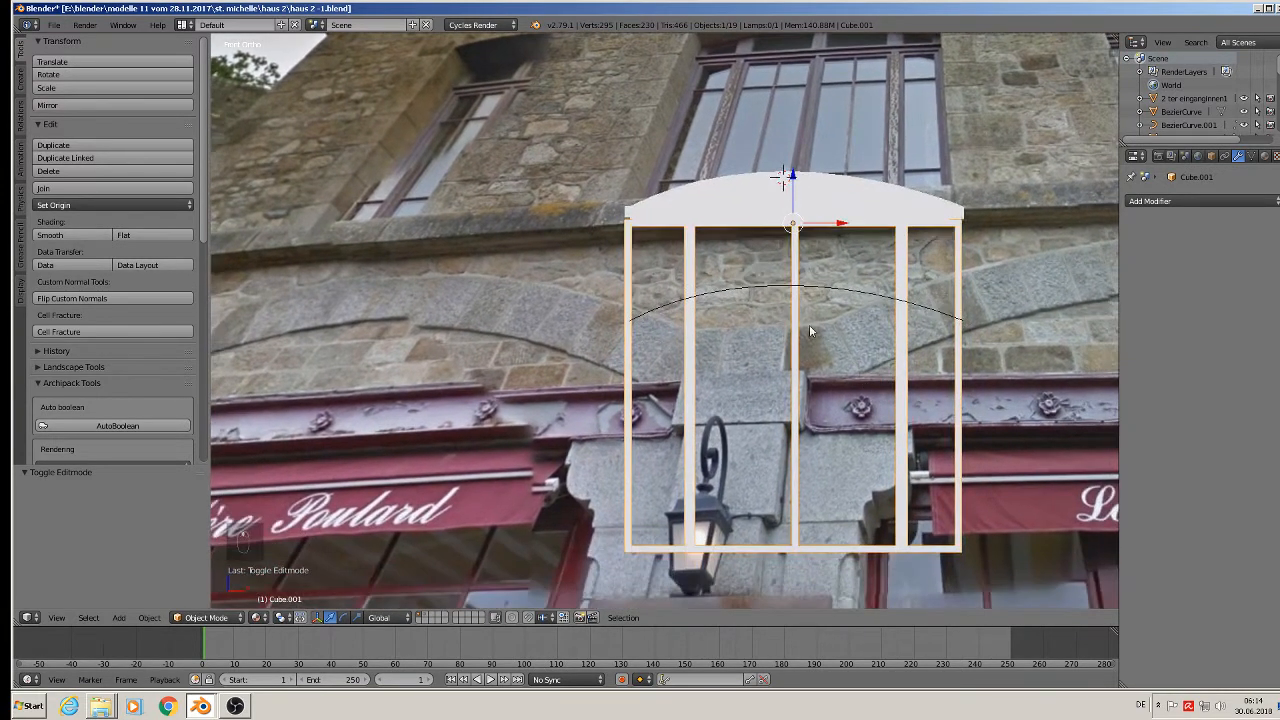
pyautogui.scroll(2, 783, 304)
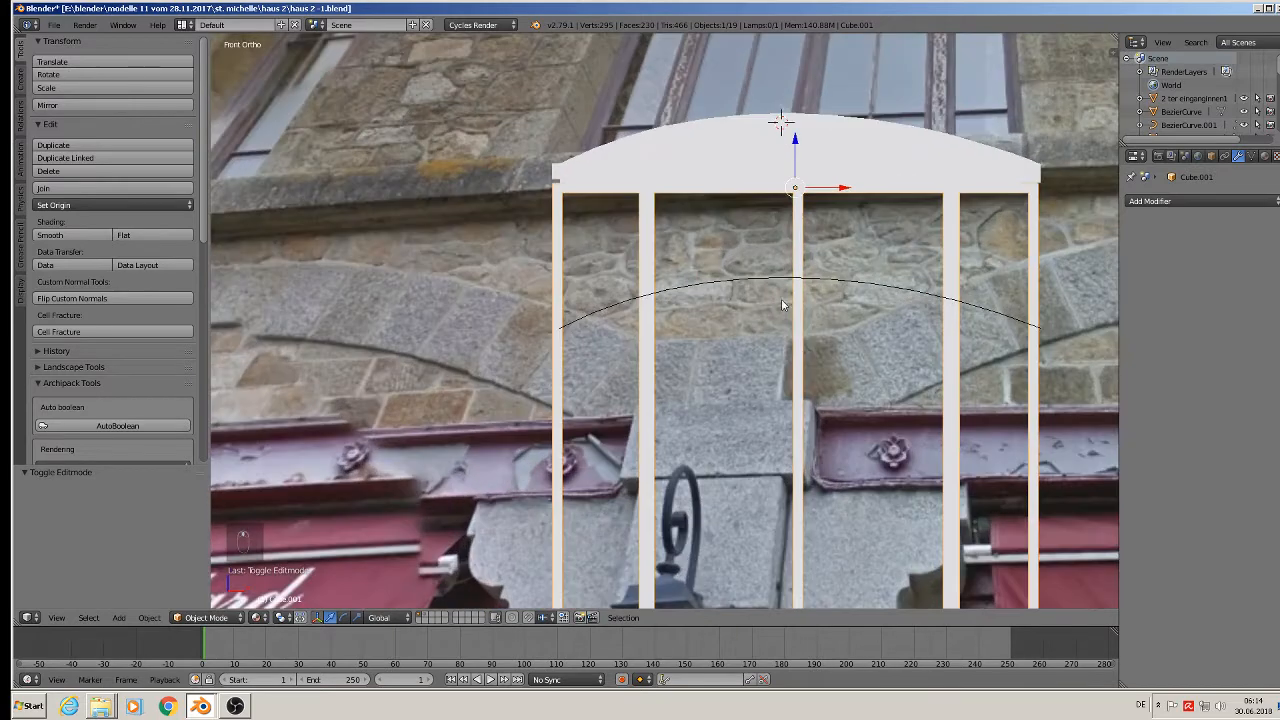
# Add a cube just under the top rail between the left and middle mullions, scaling it by 0.030 and again by 0.071.
pyautogui.click(722, 197)
pyautogui.press('a')
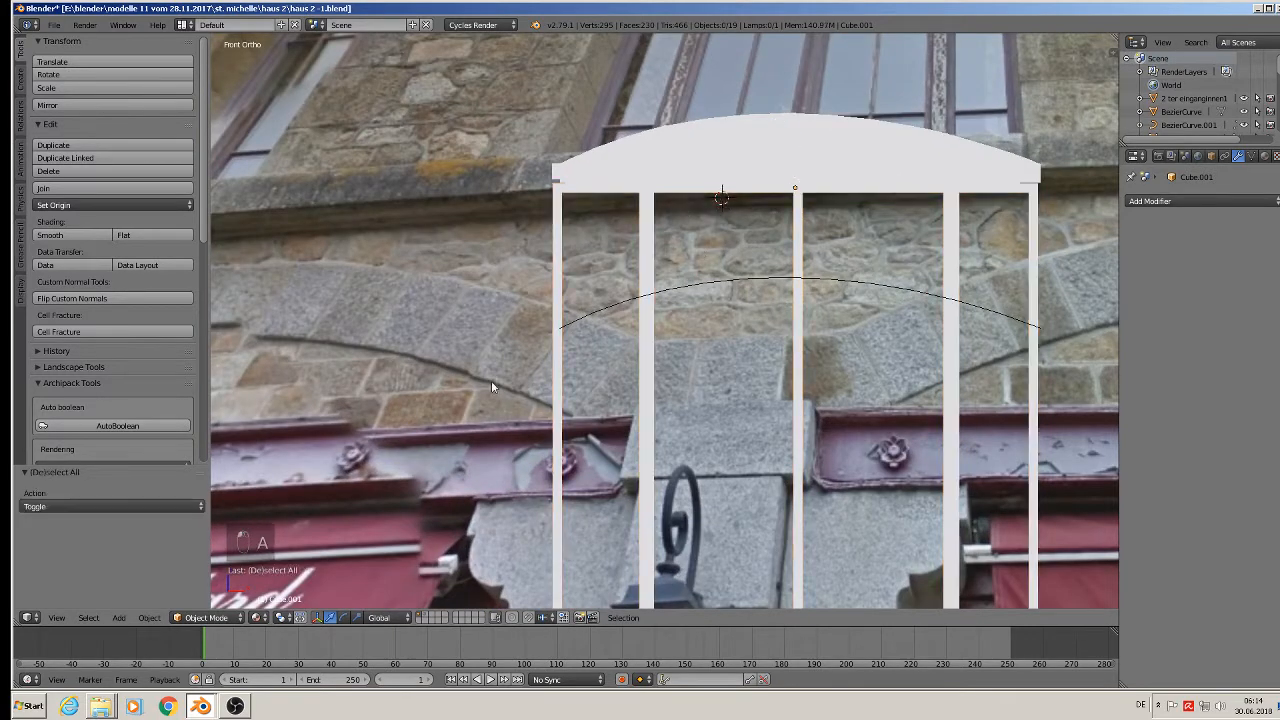
pyautogui.click(118, 617)
pyautogui.moveTo(137, 600)
pyautogui.click(280, 299)
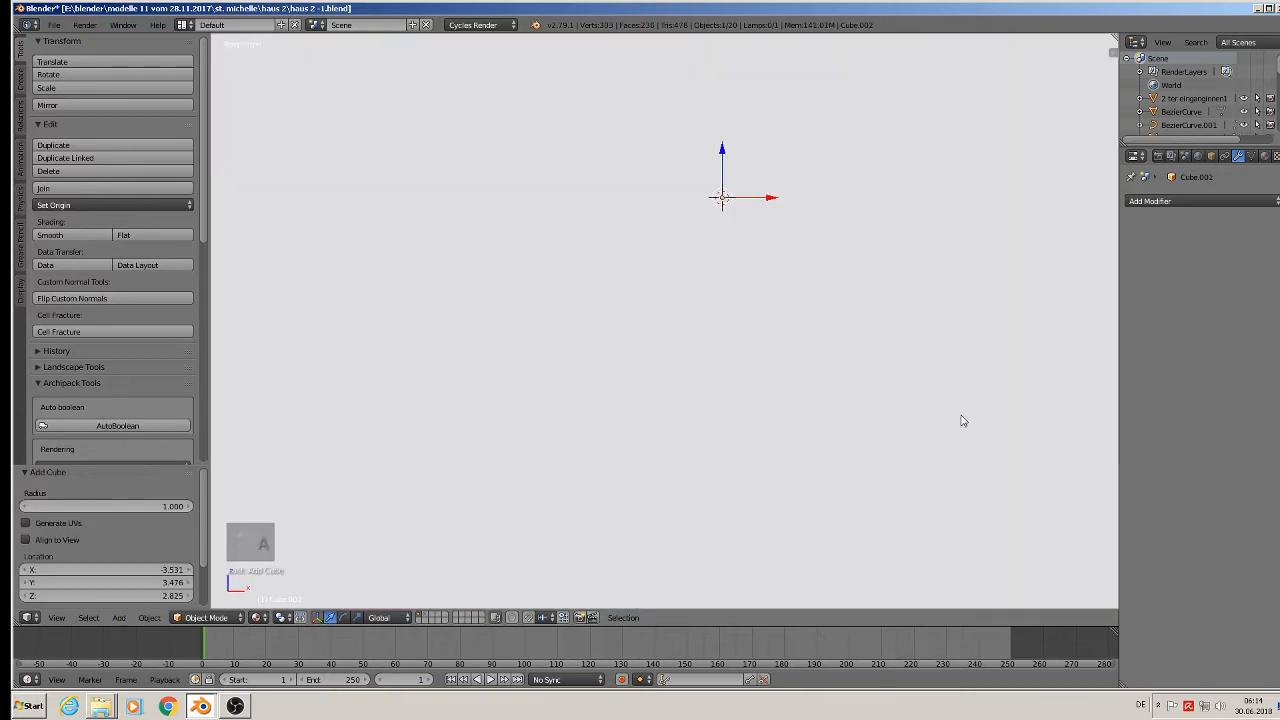
pyautogui.press('s')
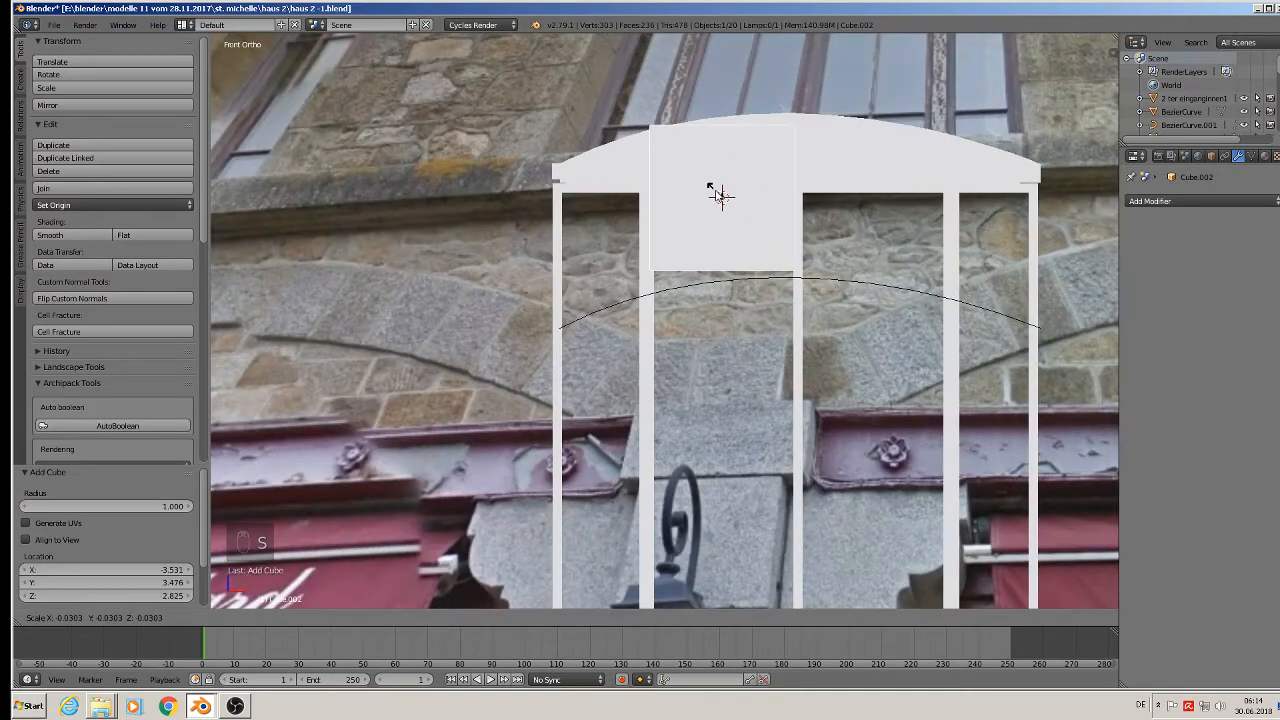
pyautogui.click(716, 208)
pyautogui.press('s')
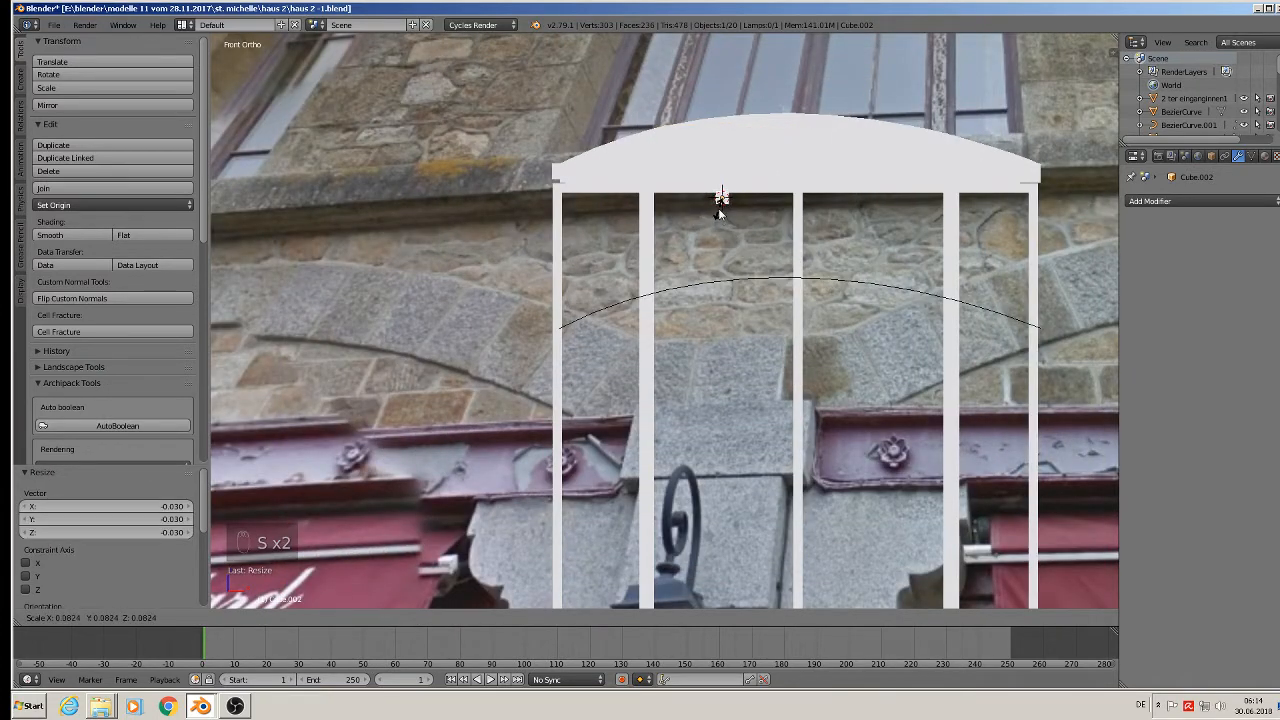
pyautogui.click(720, 210)
# Nudge the small cube 0.000559 along Z and stretch it along X by 19.429 into a thin horizontal bar.
pyautogui.keyDown('shift'); pyautogui.moveTo(784, 238); pyautogui.dragTo(802, 359, button='middle'); pyautogui.keyUp('shift')
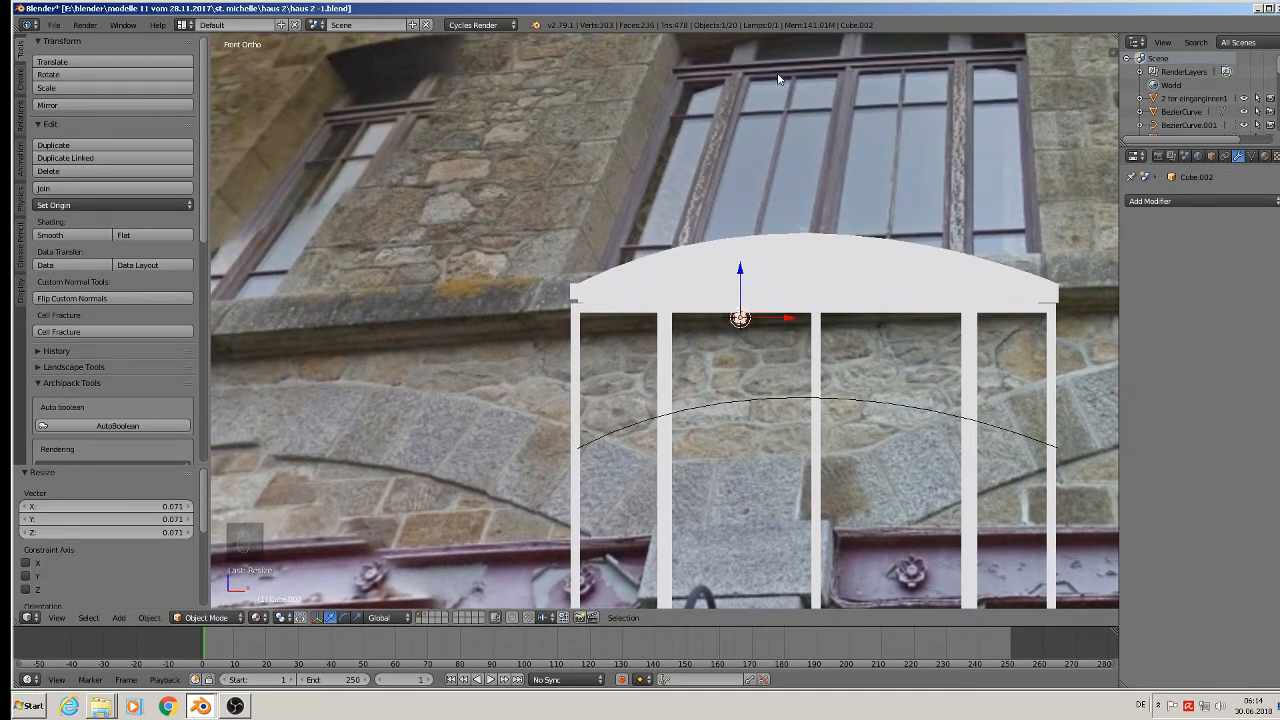
pyautogui.press('s')
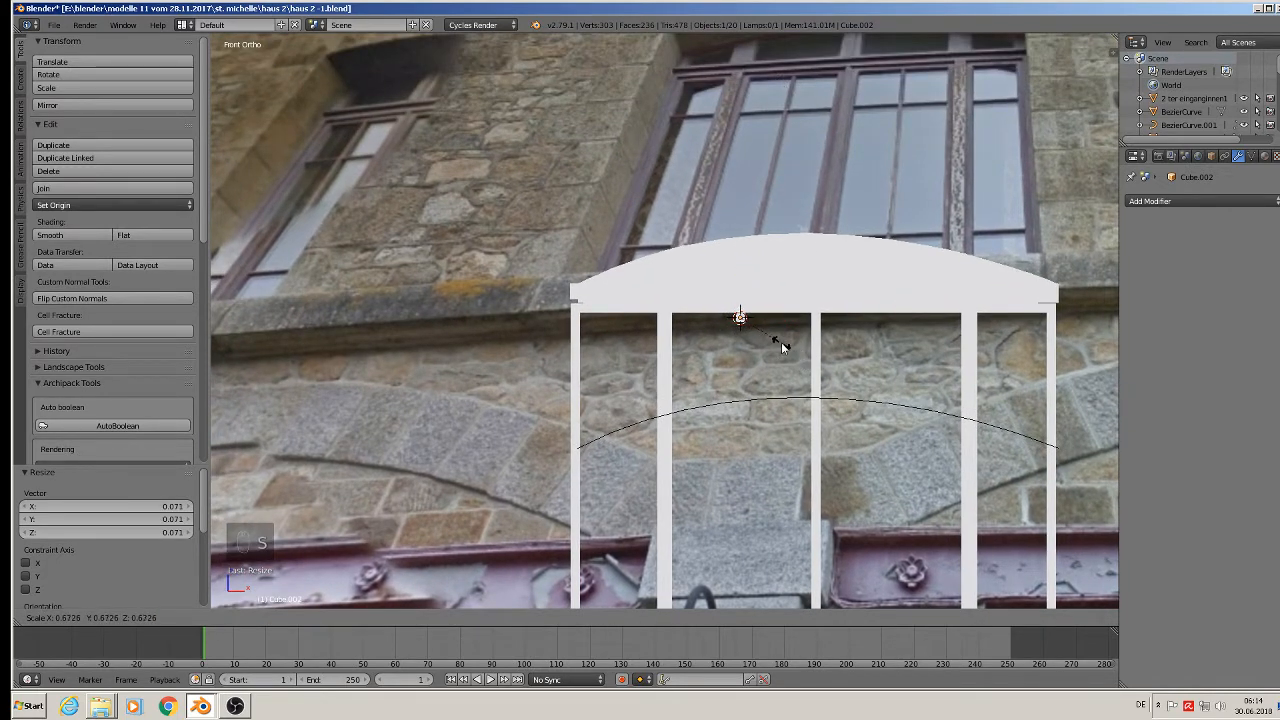
pyautogui.press('Escape')
pyautogui.moveTo(741, 284); pyautogui.dragTo(741, 288)
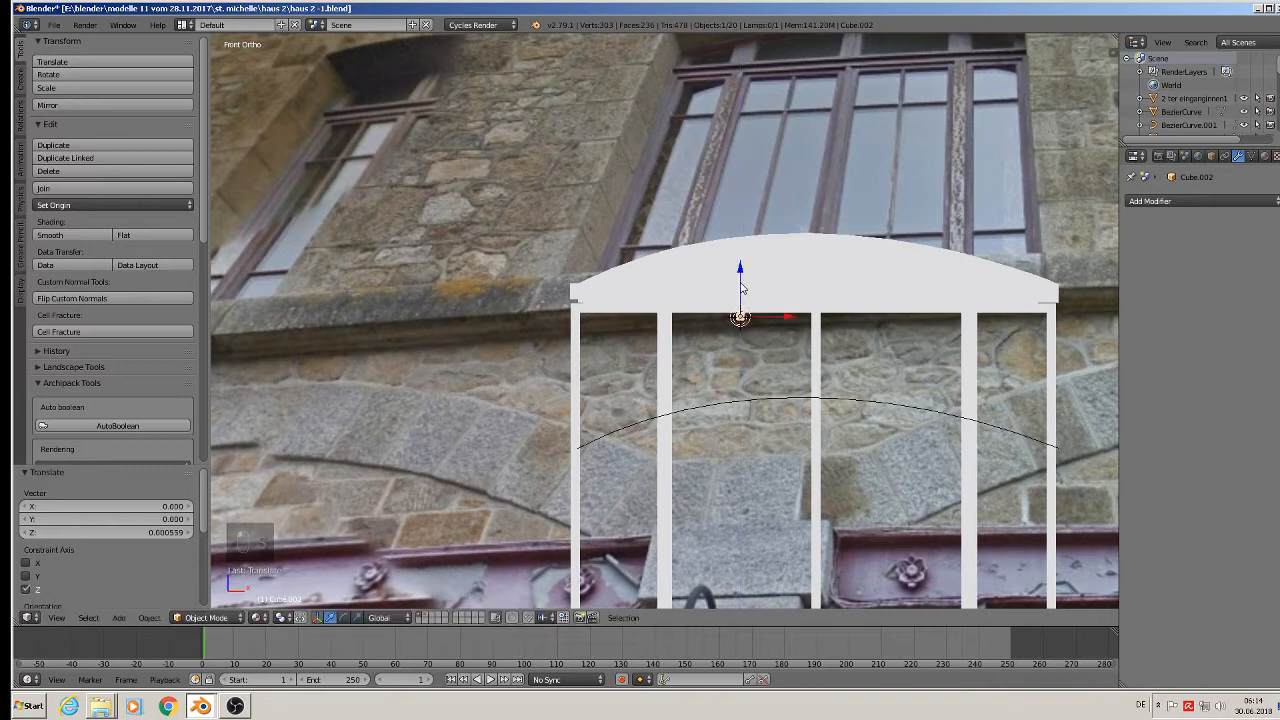
pyautogui.press('s')
pyautogui.press('x')
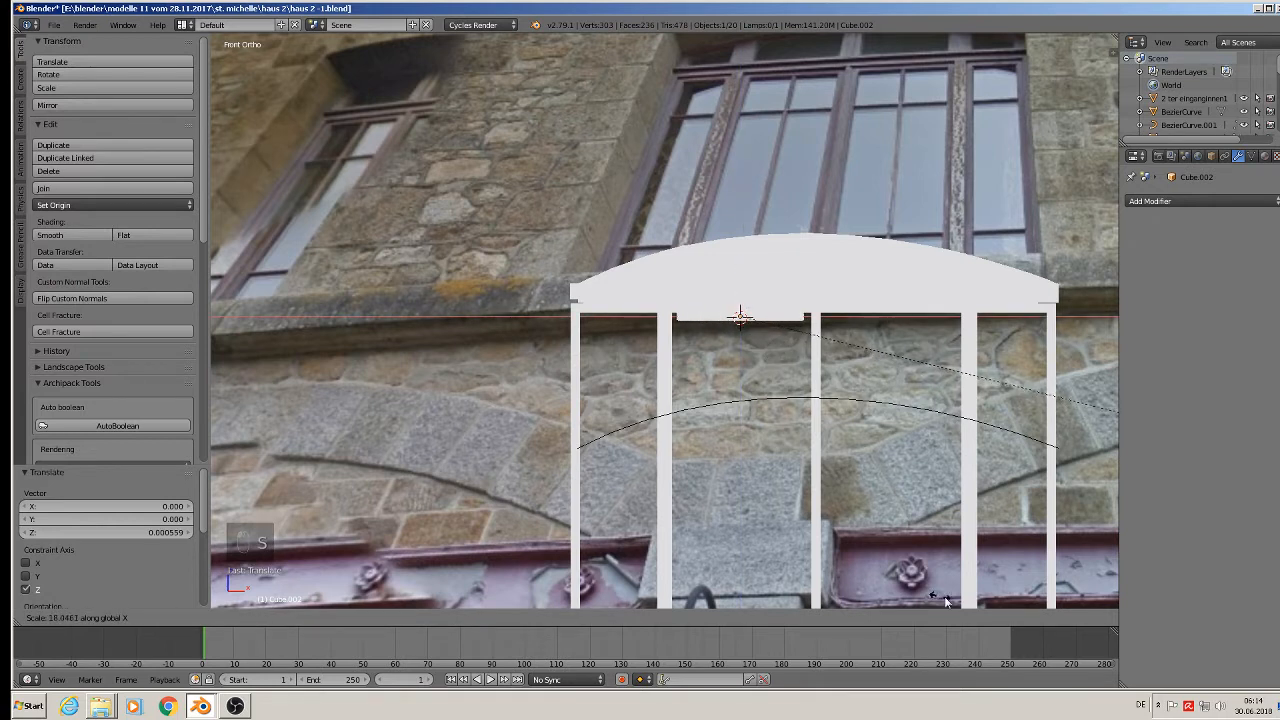
pyautogui.click(1023, 51)
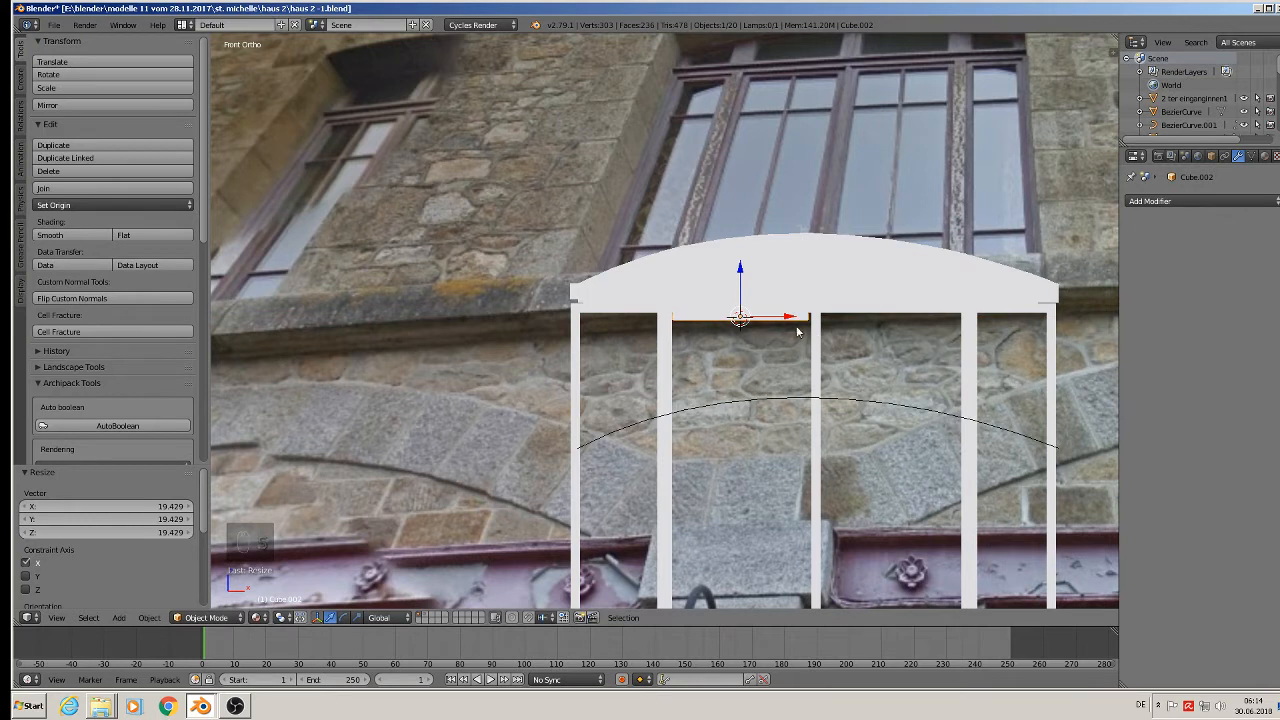
# Nudge the thin bar 0.000559 along X and scale it 1.037 along X to span the gap between the mullions.
pyautogui.moveTo(791, 320); pyautogui.dragTo(790, 319)
pyautogui.press('s')
pyautogui.press('x')
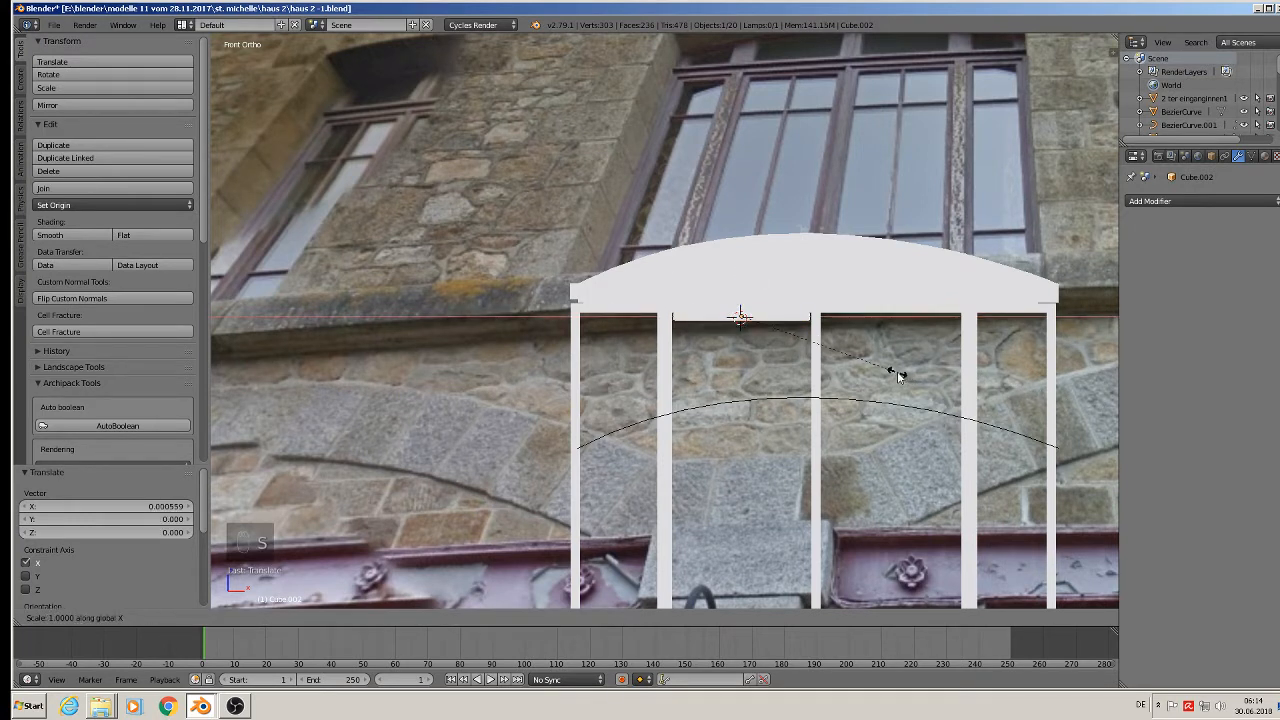
pyautogui.click(904, 371)
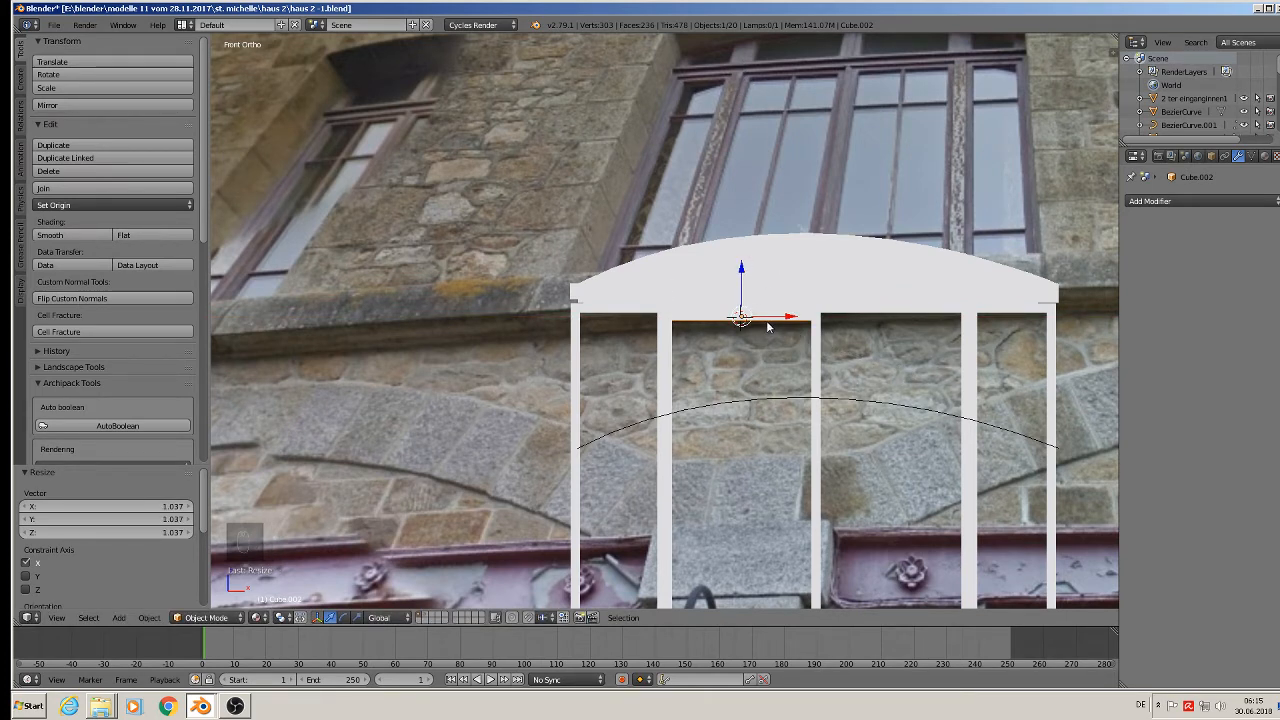
# Add two vertical loop cuts to the thin bar and scale them apart by 2.759 along X towards its ends.
pyautogui.press('Tab')
pyautogui.scroll(4, 769, 326)
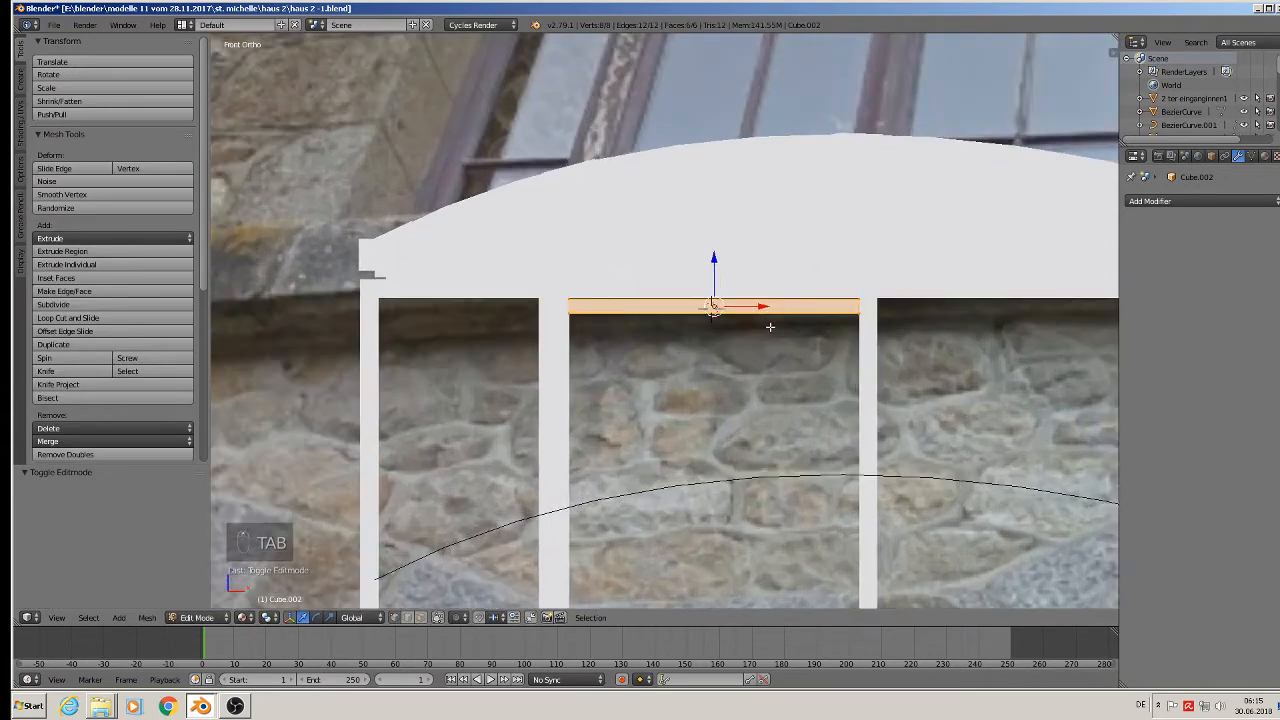
pyautogui.hotkey('ctrl', 'r')
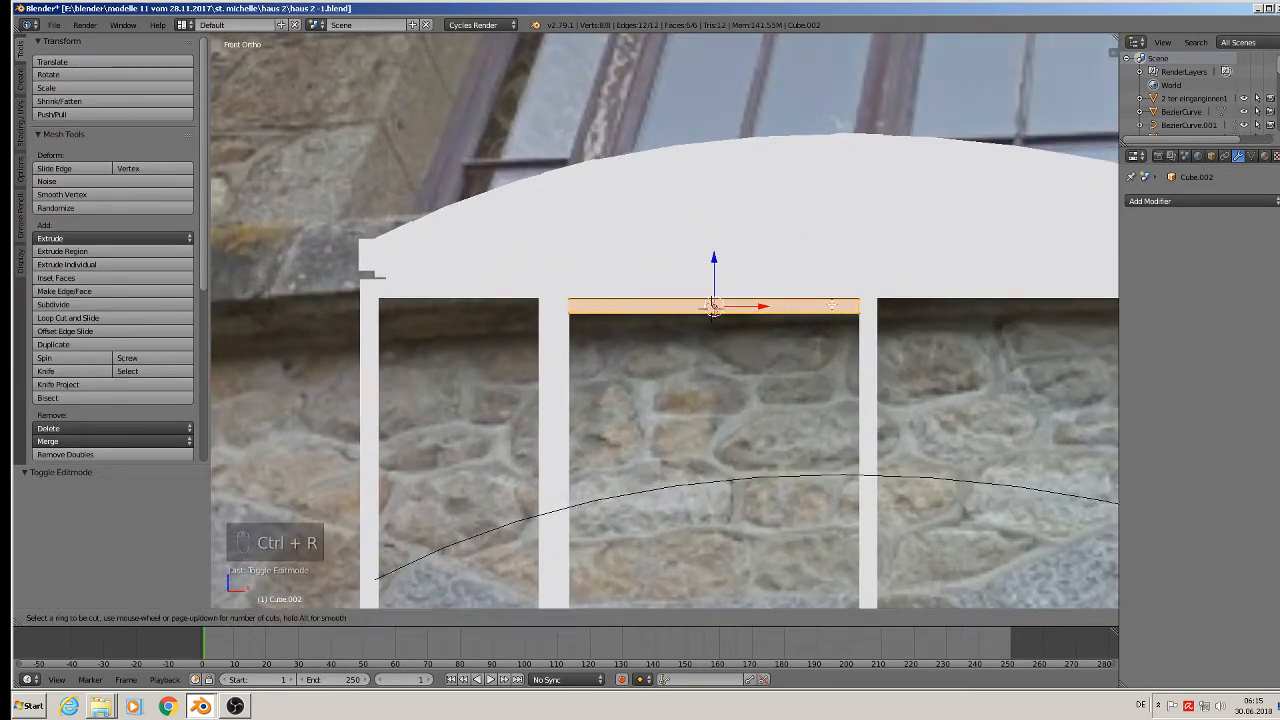
pyautogui.scroll(1, 658, 304)
pyautogui.click(658, 304)
pyautogui.rightClick(658, 304)
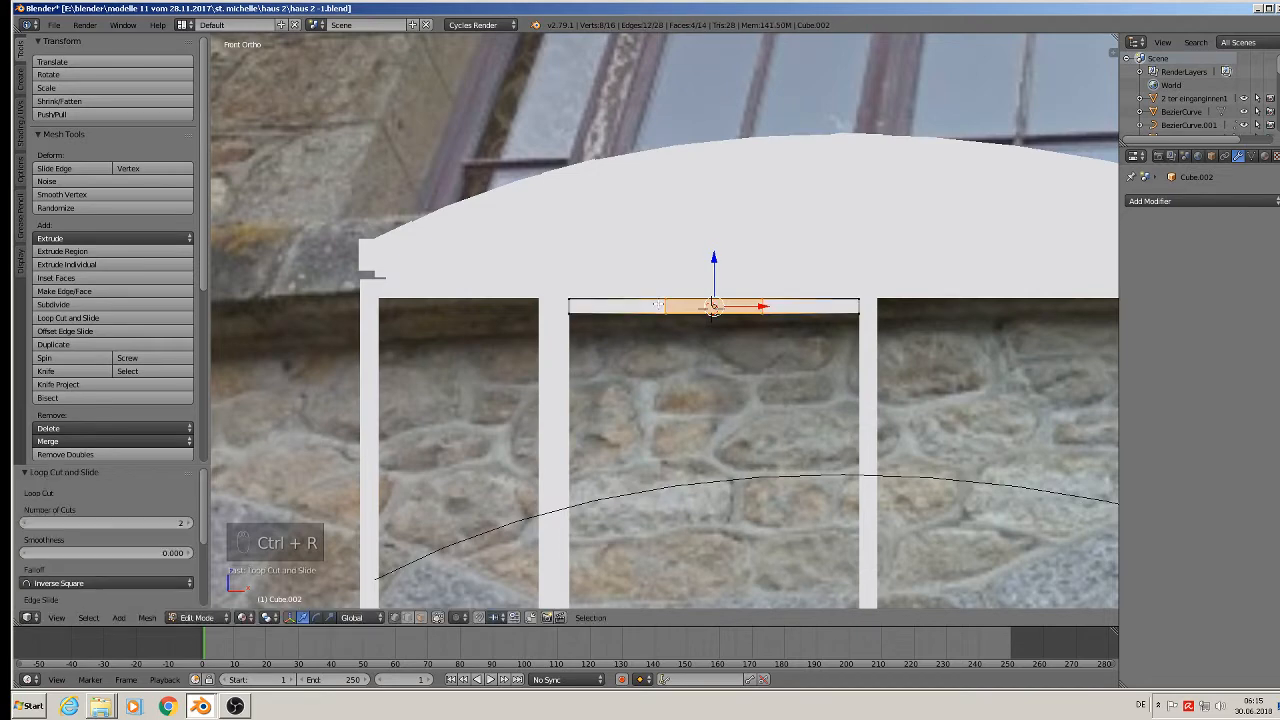
pyautogui.press('s')
pyautogui.press('x')
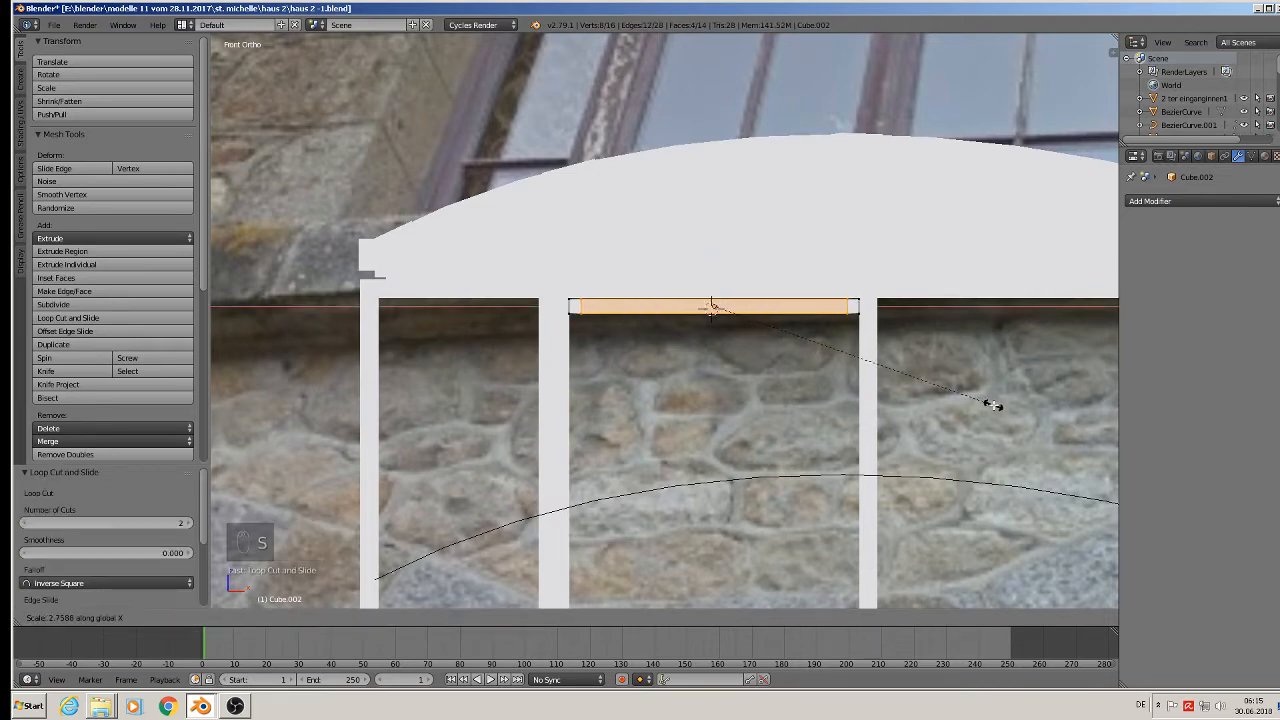
pyautogui.click(993, 405)
pyautogui.scroll(-5, 676, 340)
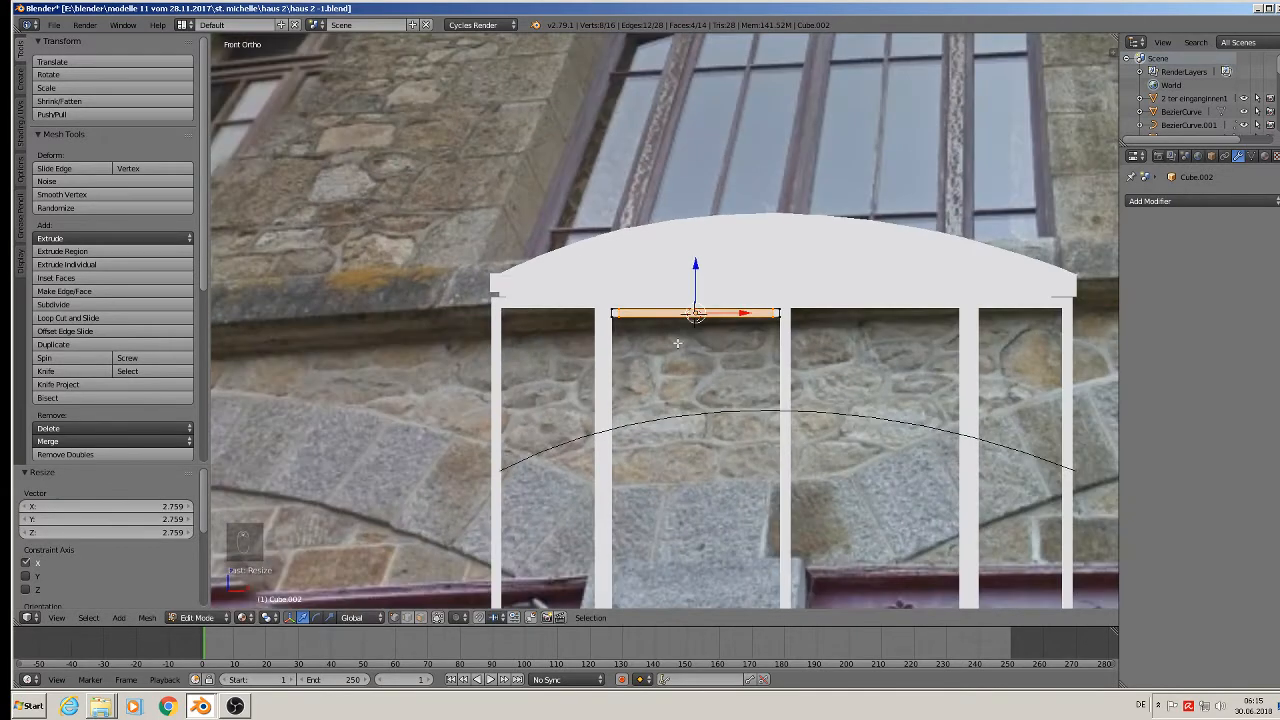
# Extrude the thin bar's three underside faces -0.190 along Z down to the bottom rail, forming a panel between the mullions.
pyautogui.press('a')
pyautogui.press('c')
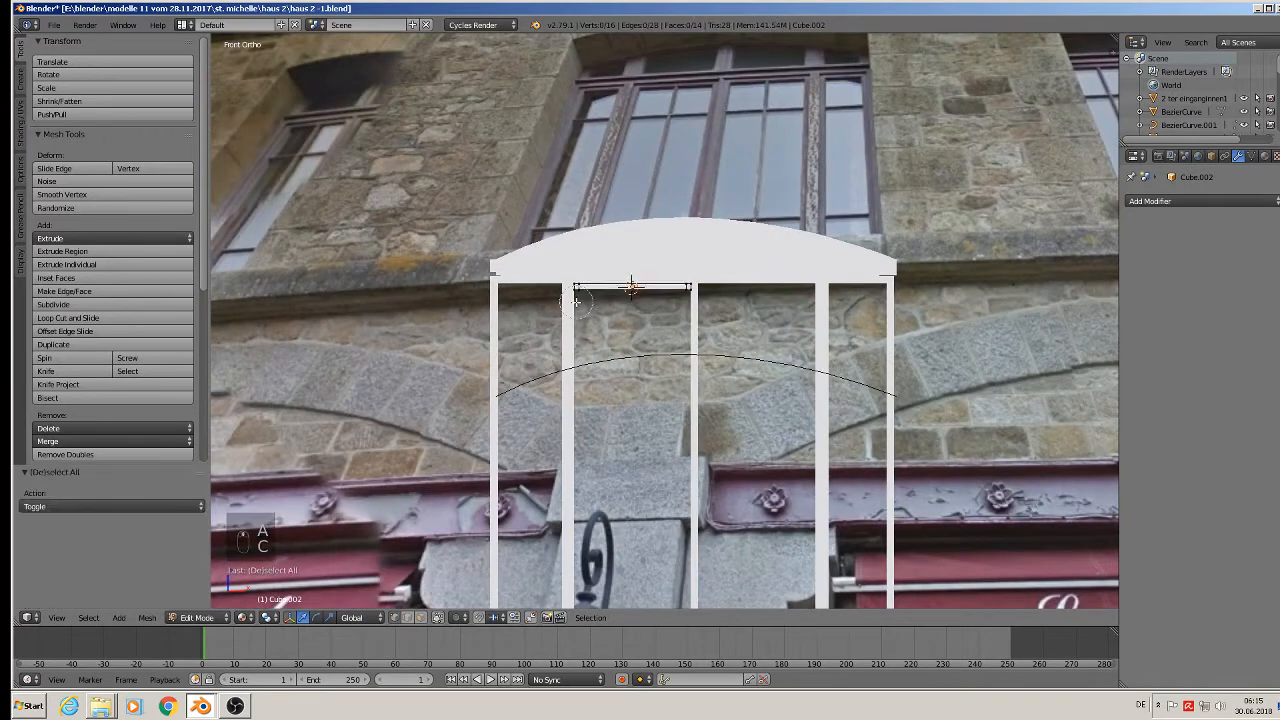
pyautogui.click(583, 300)
pyautogui.click(689, 292)
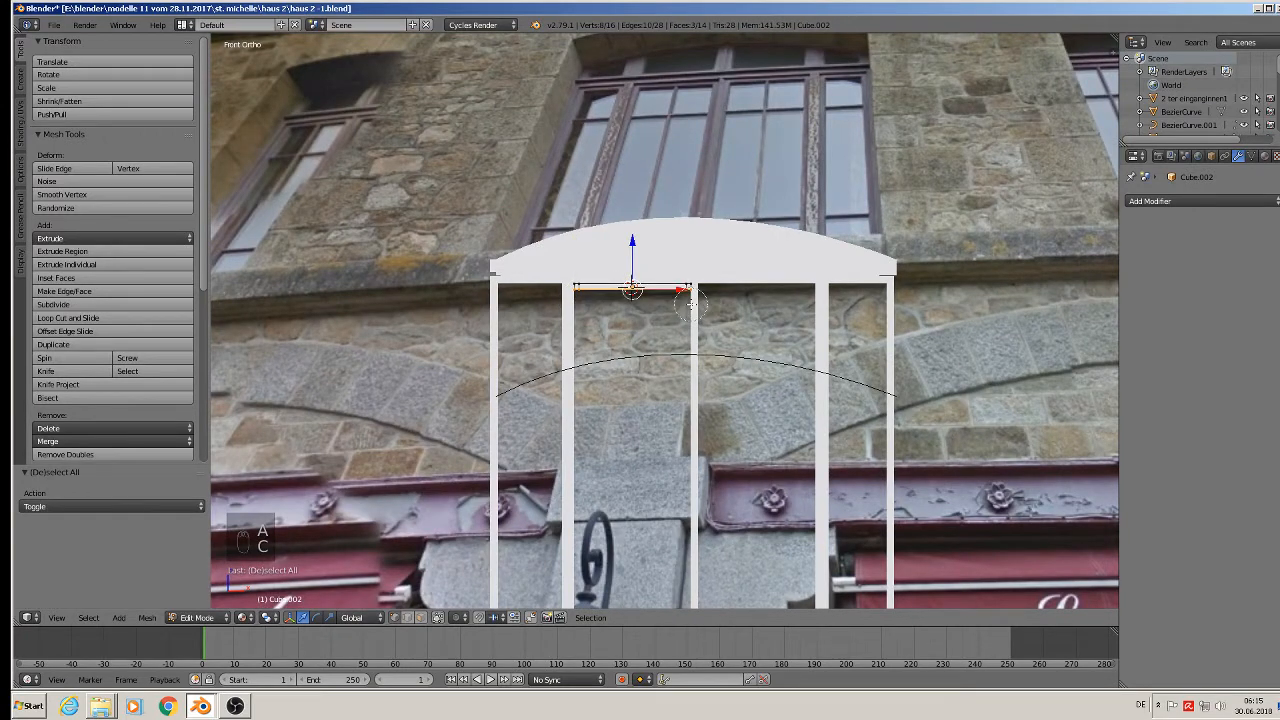
pyautogui.rightClick(691, 300)
pyautogui.scroll(-2, 692, 304)
pyautogui.keyDown('shift'); pyautogui.moveTo(774, 429); pyautogui.dragTo(735, 357, button='middle'); pyautogui.keyUp('shift')
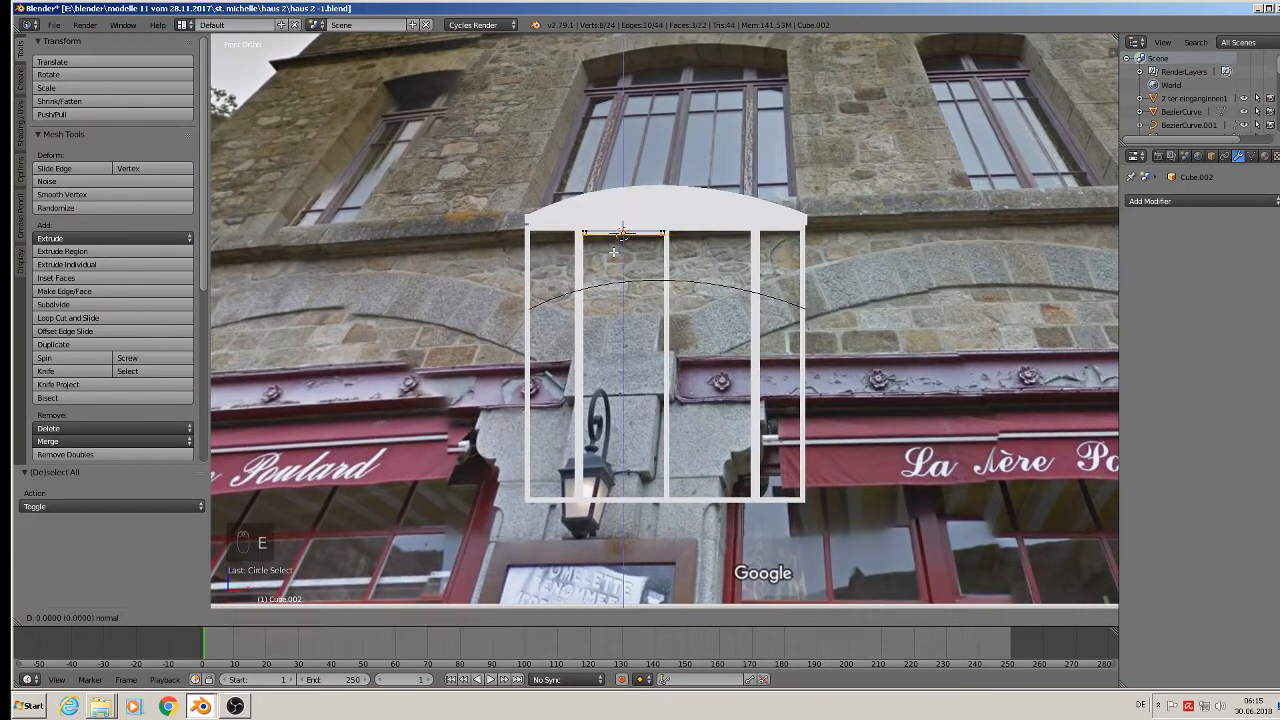
pyautogui.press('e')
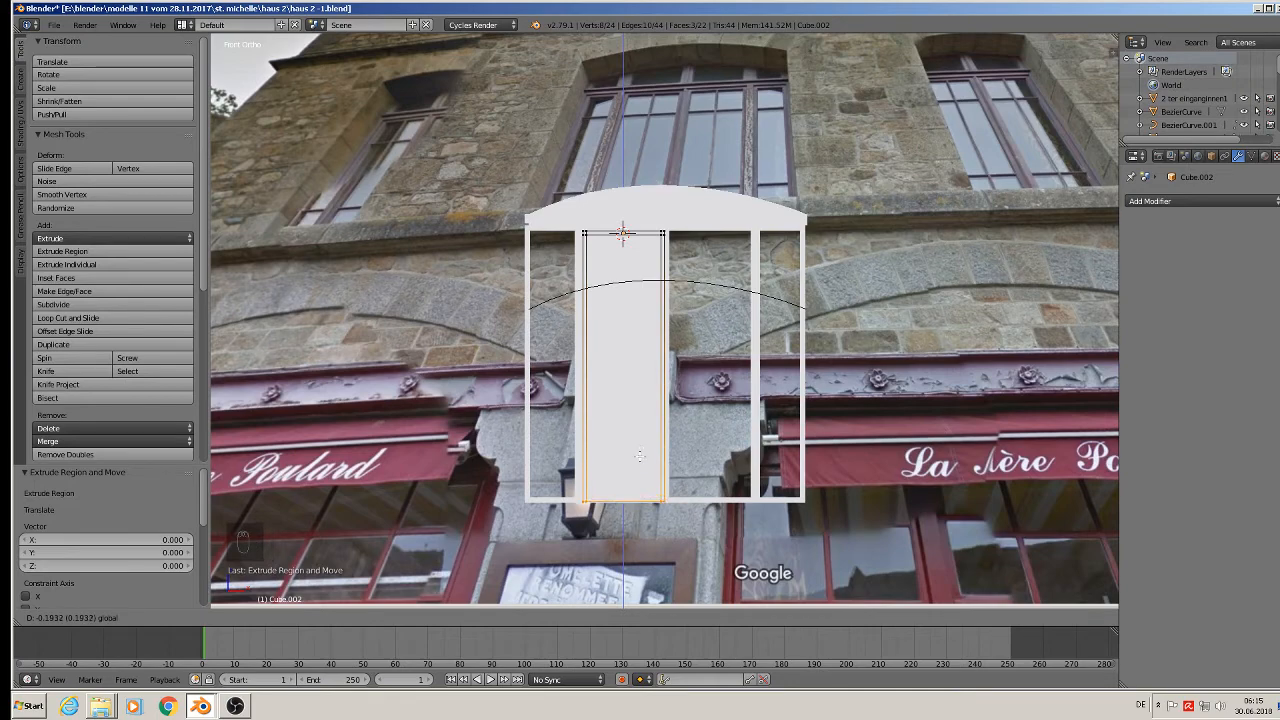
pyautogui.click(640, 452)
# Add a horizontal loop cut to the panel and slide it down close to the panel's bottom edge.
pyautogui.scroll(4, 640, 452)
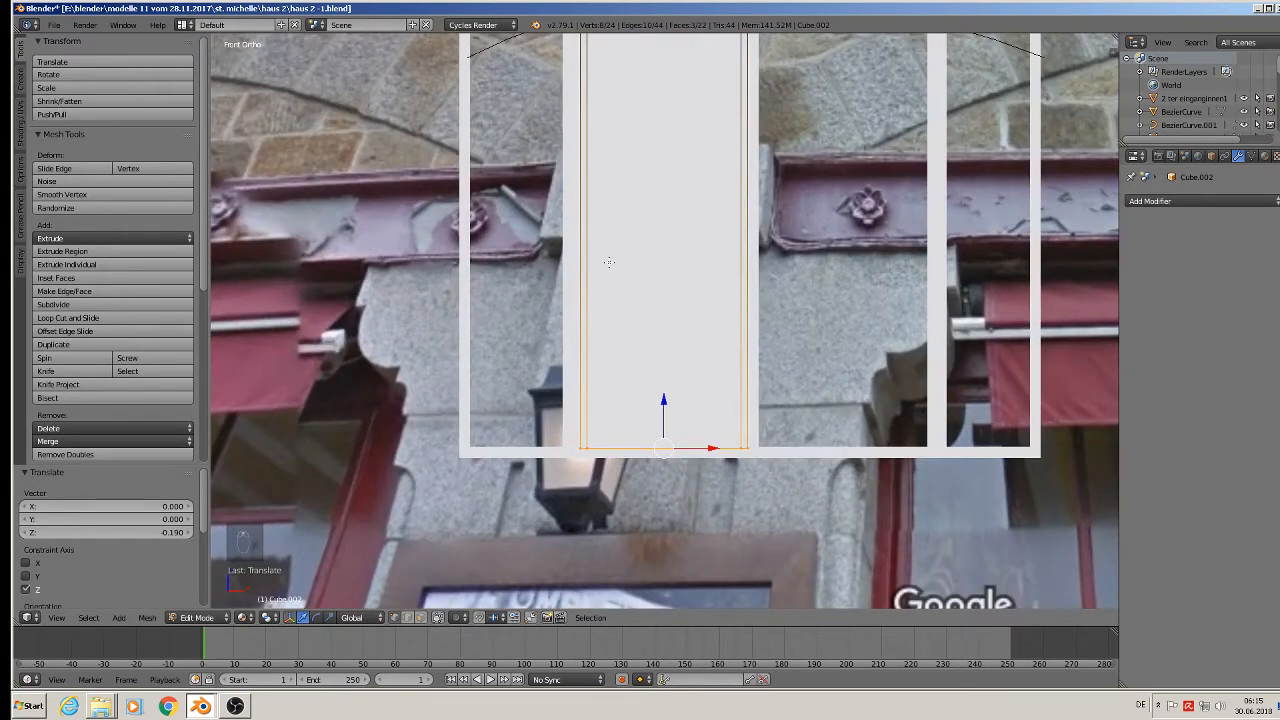
pyautogui.hotkey('ctrl', 'r')
pyautogui.click(605, 275)
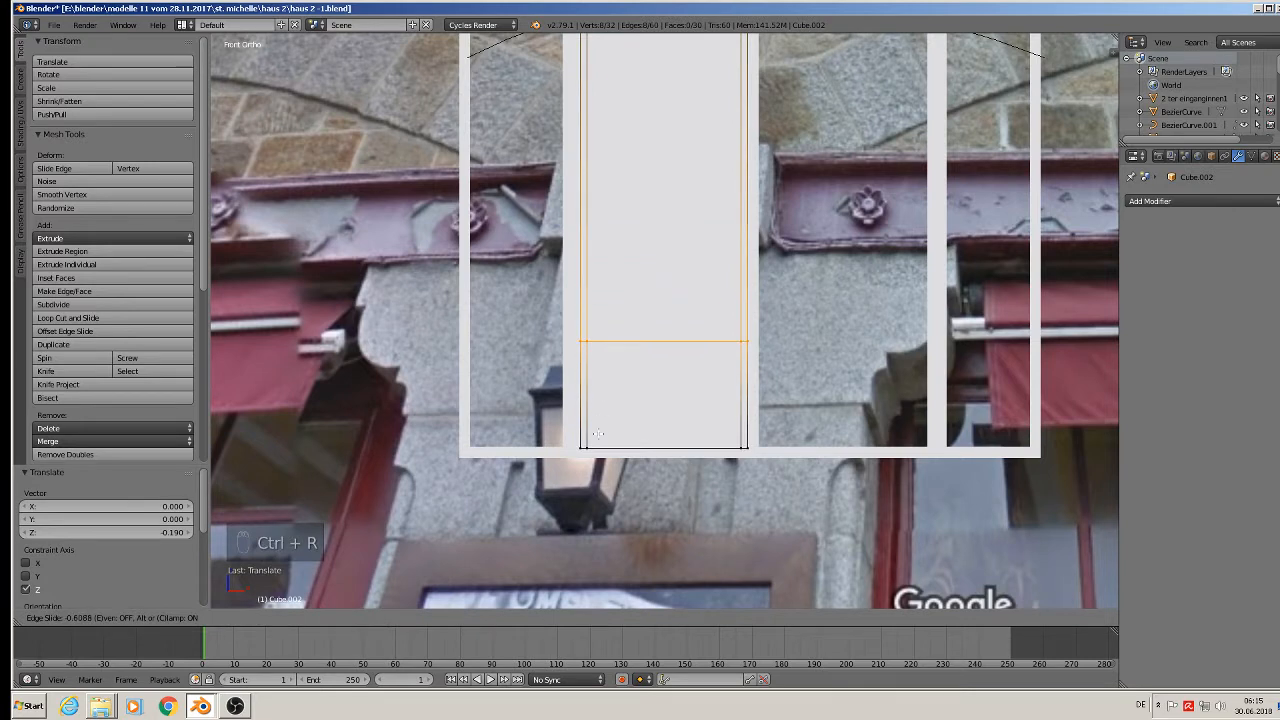
pyautogui.click(586, 527)
pyautogui.scroll(-3, 645, 480)
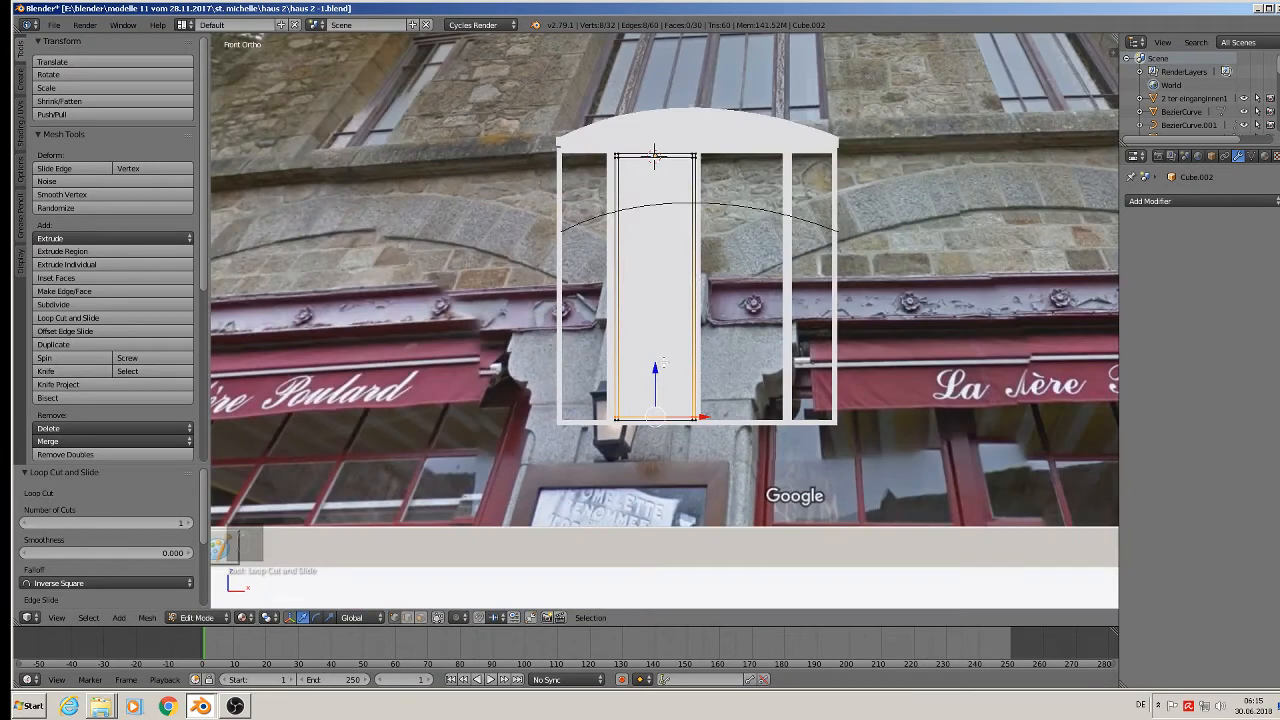
# Add two vertical loop cuts to the panel and scale them 0.141 along X into a narrow central bar.
pyautogui.scroll(2, 691, 286)
pyautogui.keyDown('shift'); pyautogui.moveTo(691, 286); pyautogui.dragTo(685, 372, button='middle'); pyautogui.keyUp('shift')
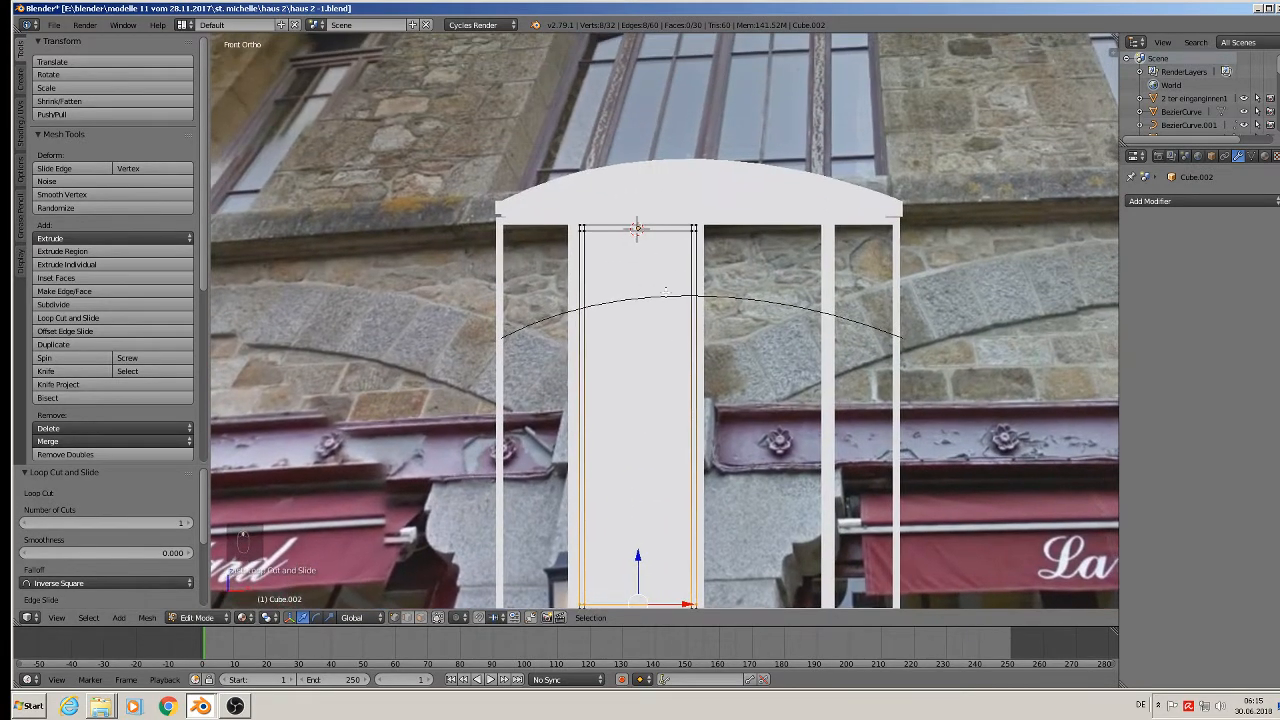
pyautogui.scroll(-2, 666, 252)
pyautogui.scroll(1, 660, 171)
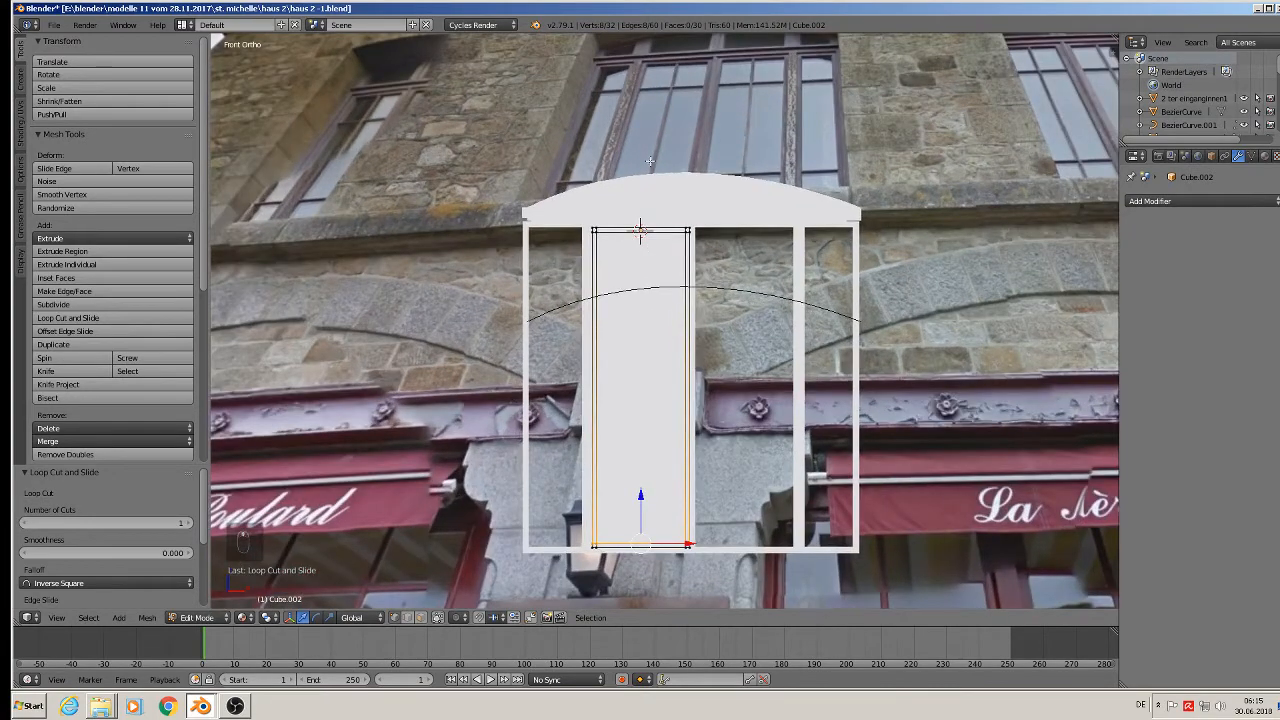
pyautogui.scroll(3, 658, 283)
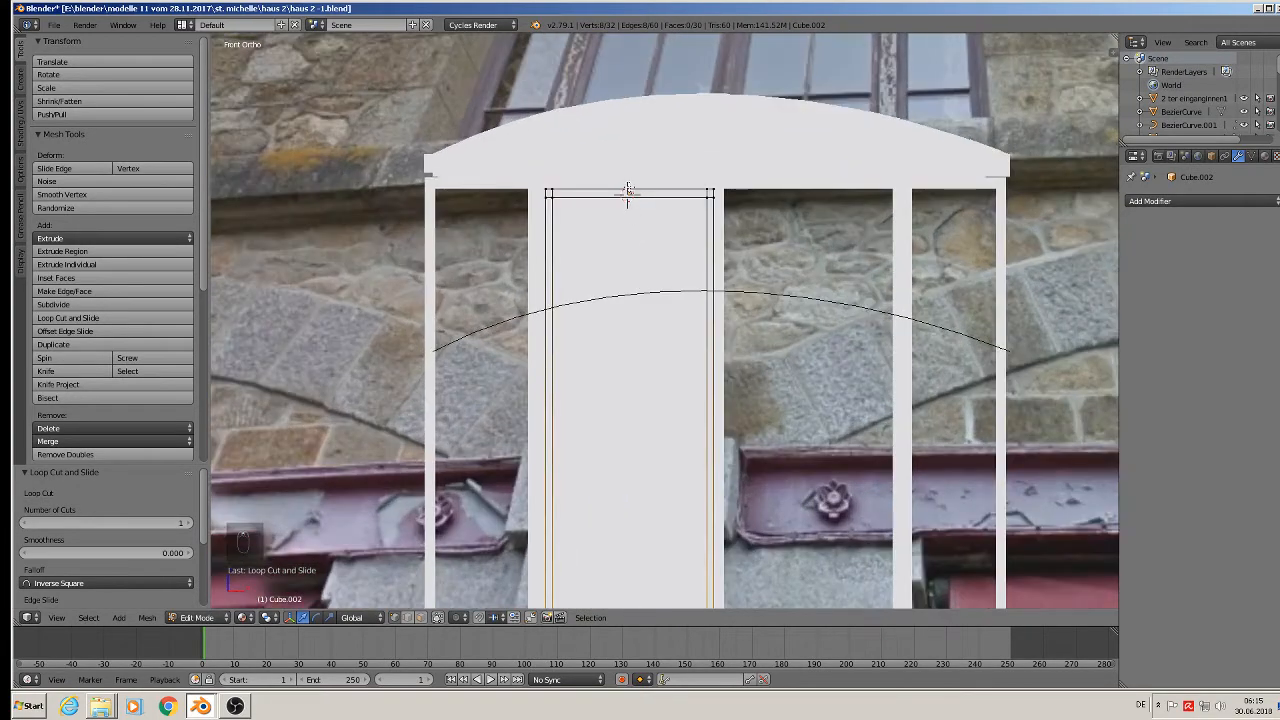
pyautogui.scroll(-1, 640, 255)
pyautogui.hotkey('ctrl', 'r')
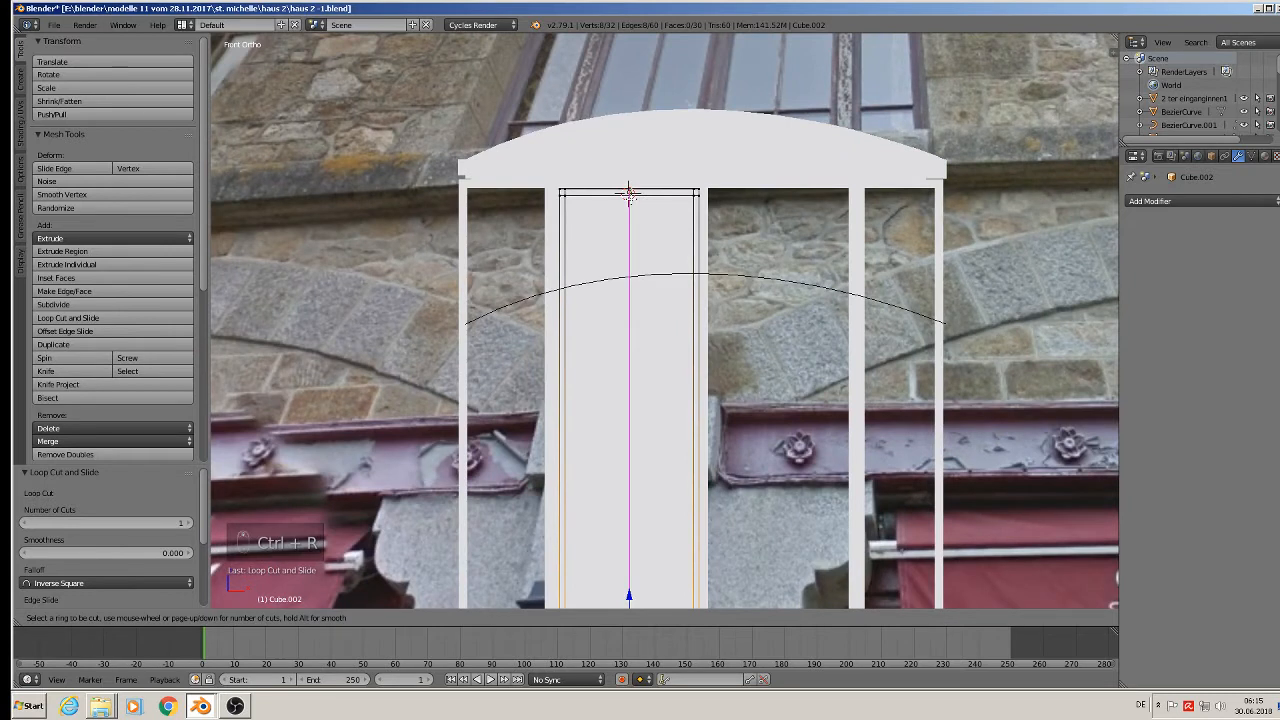
pyautogui.scroll(1, 628, 195)
pyautogui.click(629, 196)
pyautogui.press('s')
pyautogui.press('x')
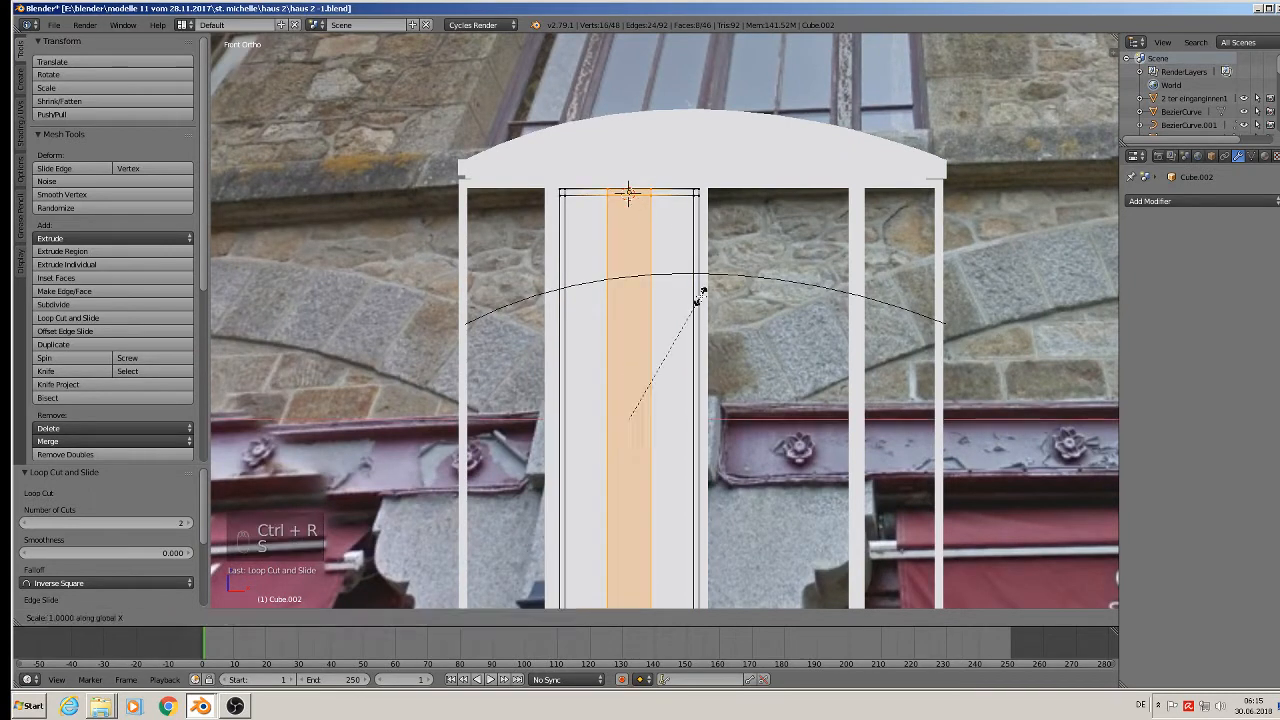
pyautogui.click(613, 406)
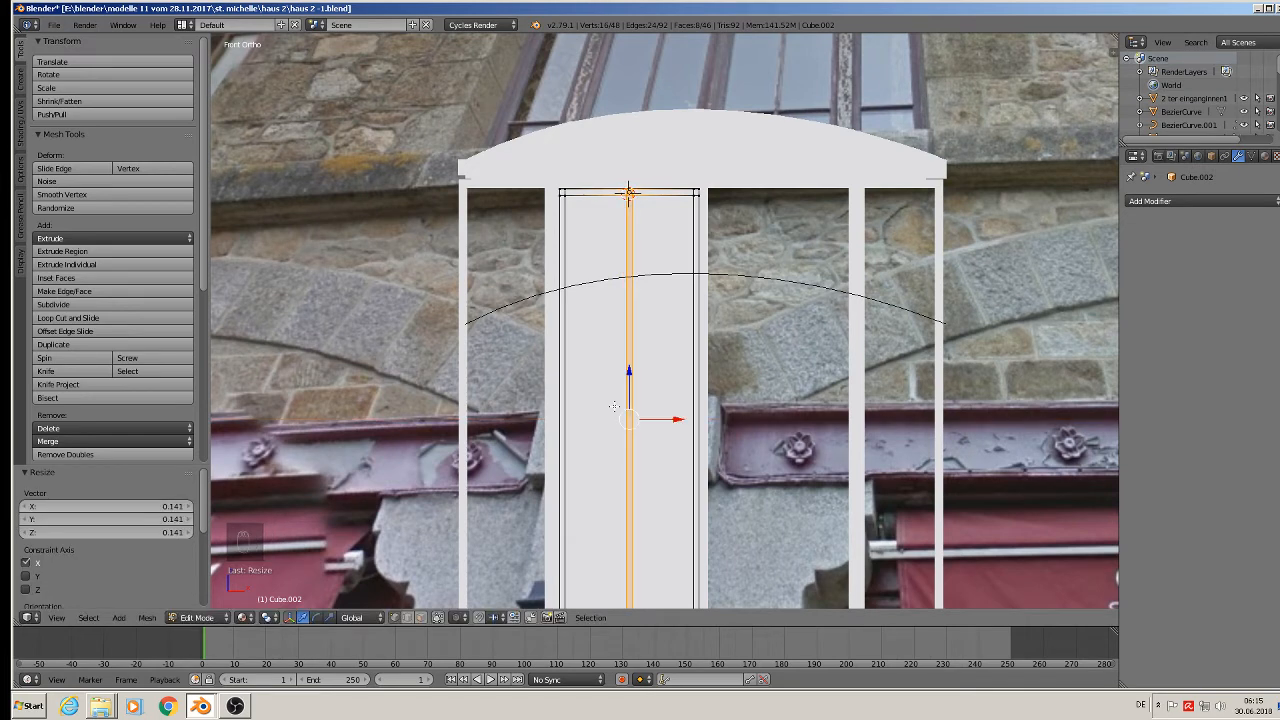
# Add two horizontal loop cuts across the panel and scale them apart by 2.138 along Z.
pyautogui.scroll(-3, 680, 310)
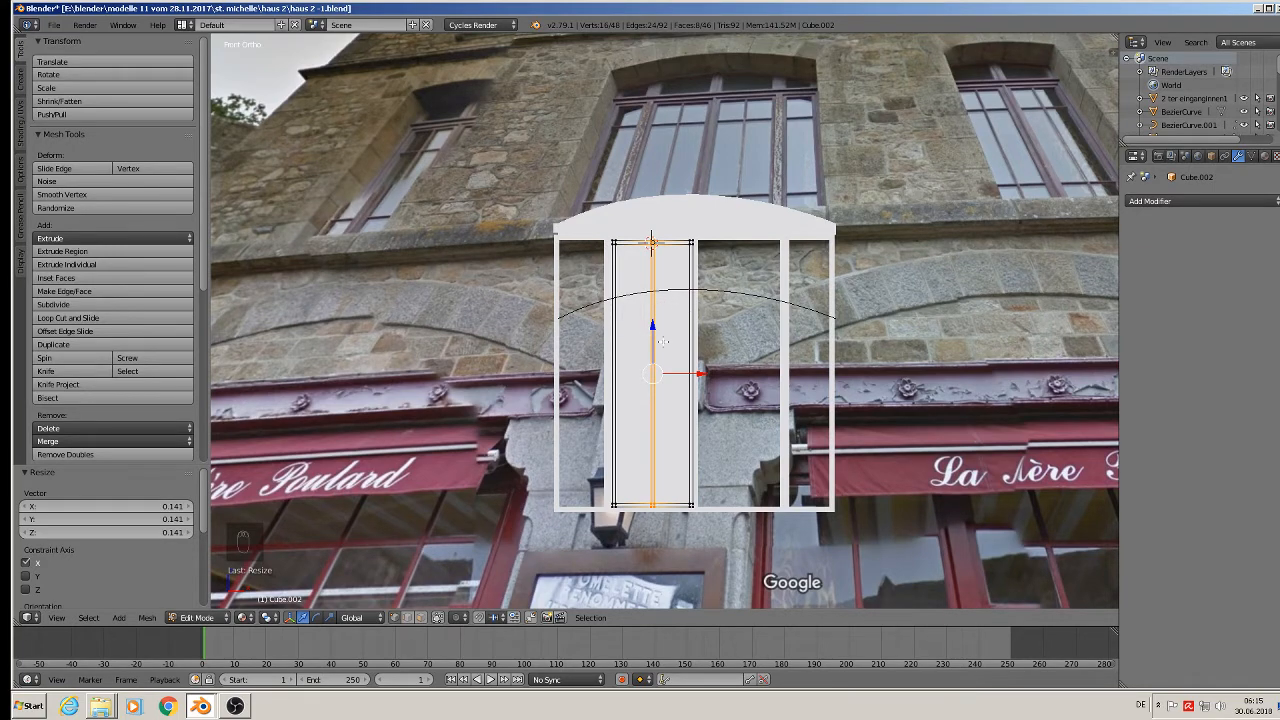
pyautogui.scroll(2, 658, 279)
pyautogui.press('a')
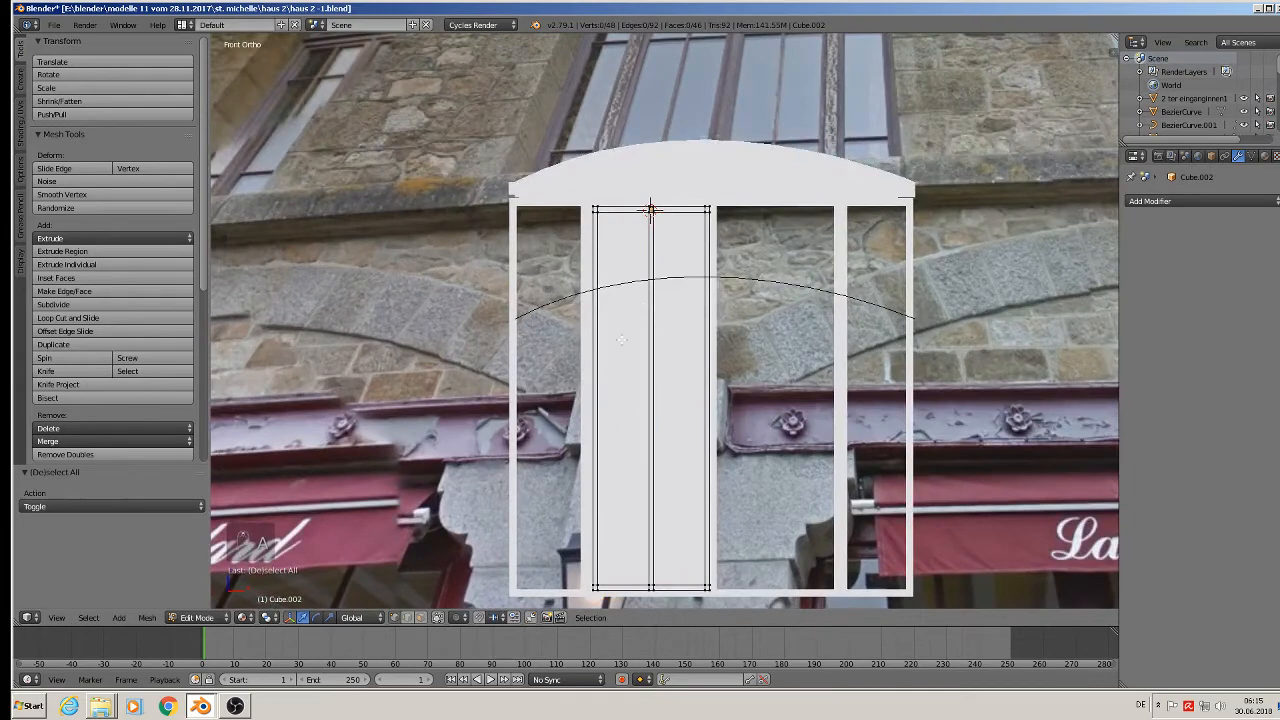
pyautogui.hotkey('ctrl', 'r')
pyautogui.scroll(1, 622, 340)
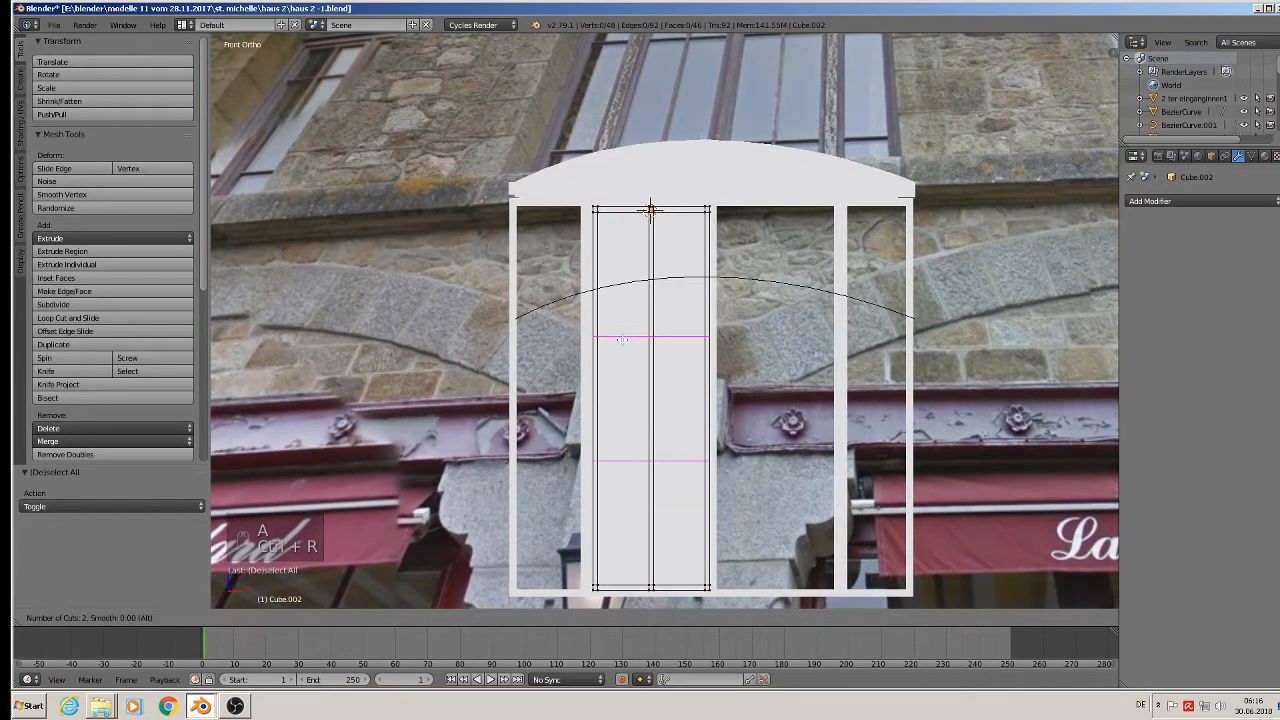
pyautogui.click(622, 340)
pyautogui.rightClick(622, 340)
pyautogui.scroll(-2, 680, 400)
pyautogui.scroll(1, 760, 385)
pyautogui.press('s')
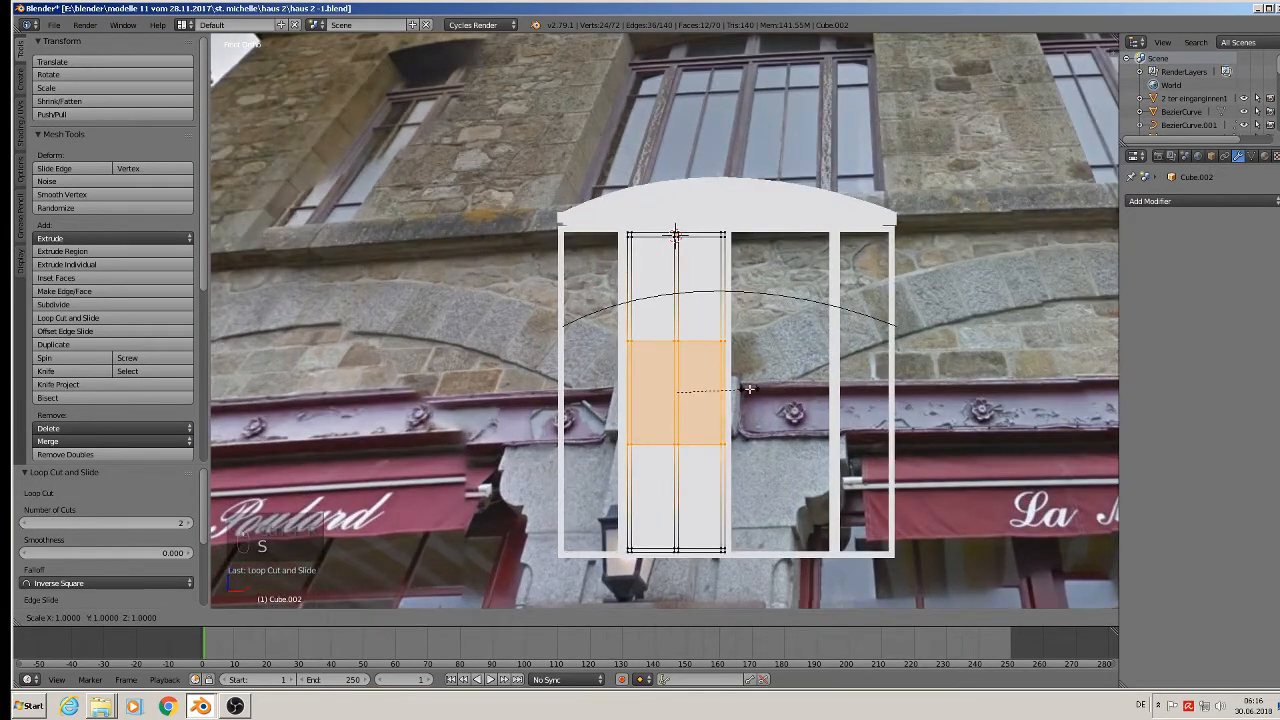
pyautogui.press('z')
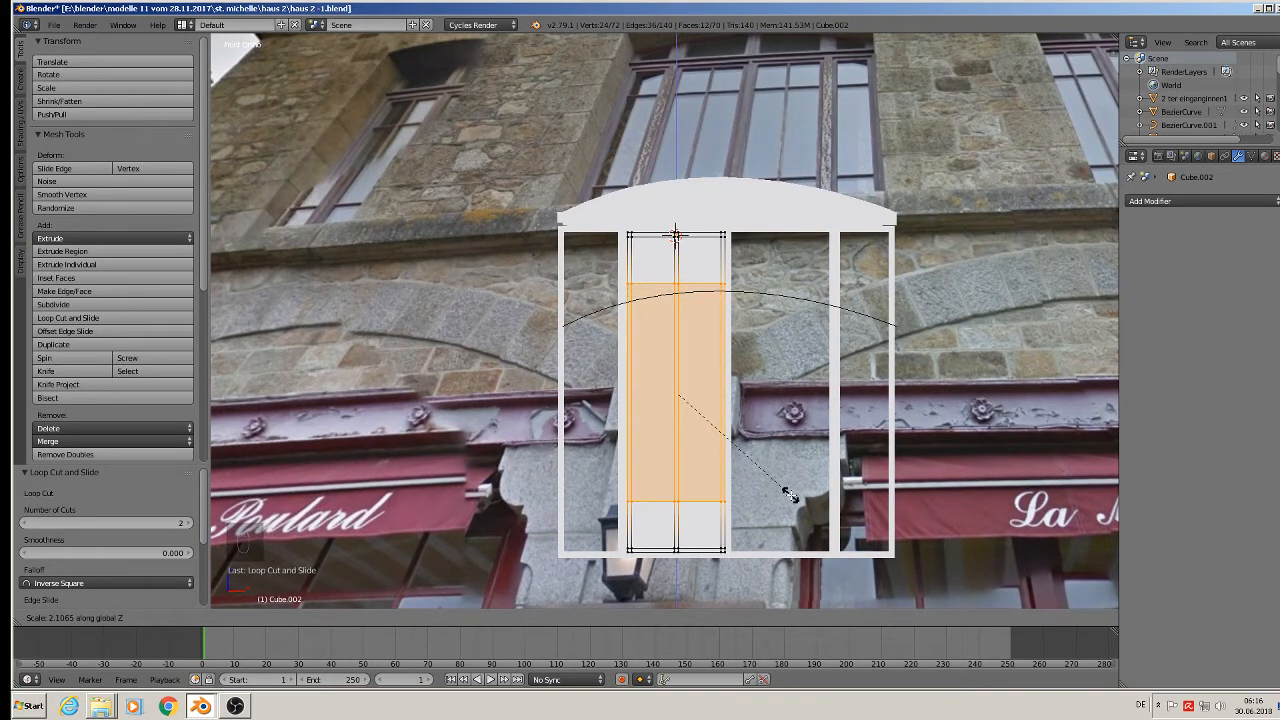
pyautogui.click(788, 497)
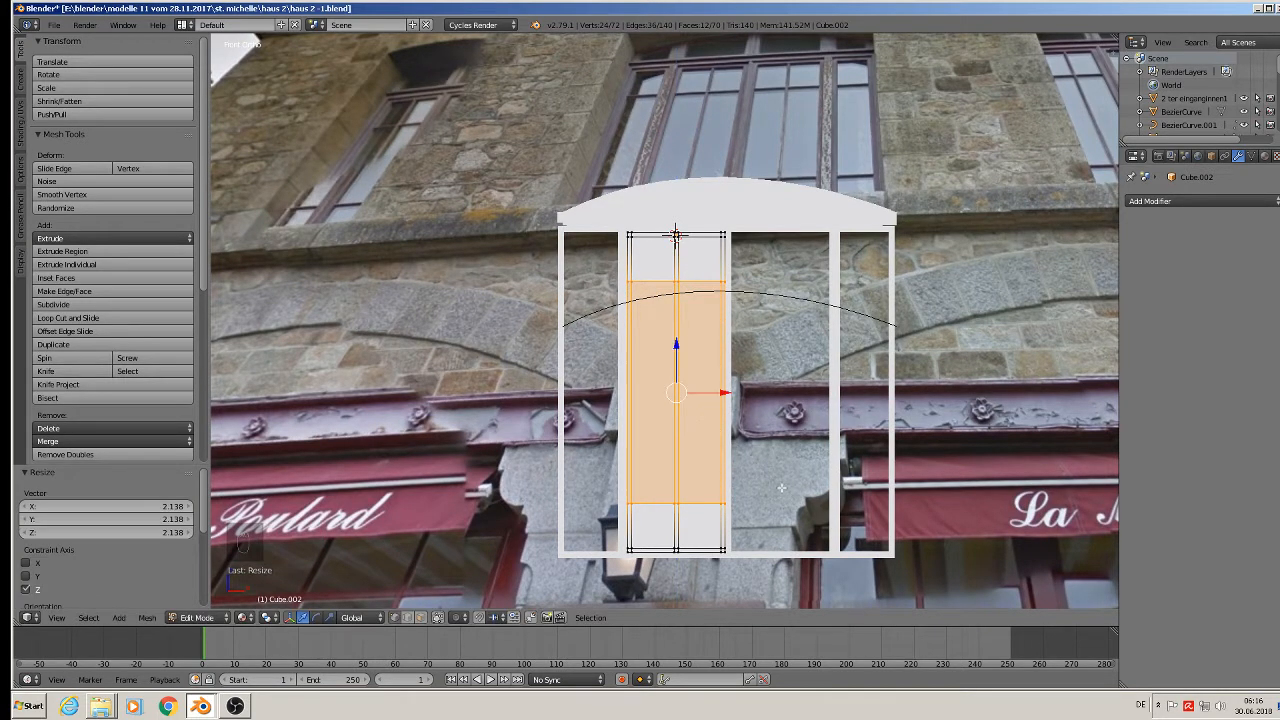
# Add loop cuts just below the upper and just above the lower horizontal cut as crossbars, nudging the upper new loop 0.000402 along Z.
pyautogui.press('a')
pyautogui.press('a')
pyautogui.press('a')
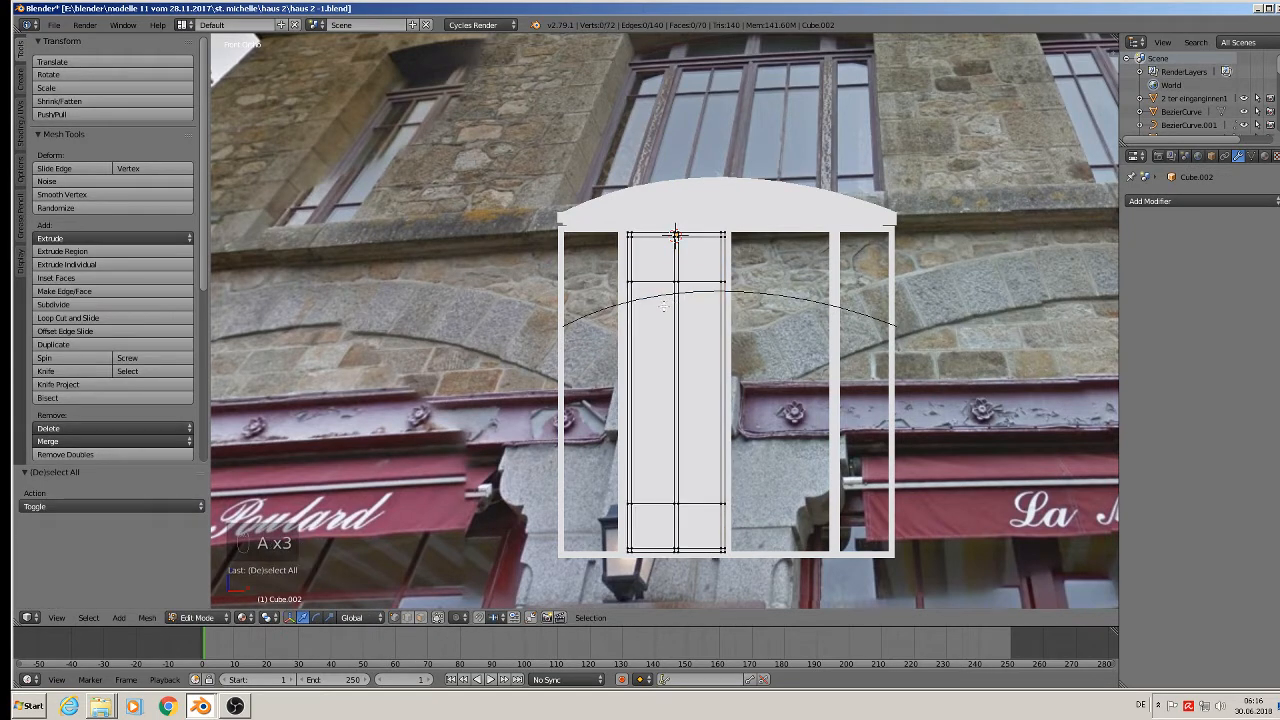
pyautogui.hotkey('ctrl', 'r')
pyautogui.click(659, 316)
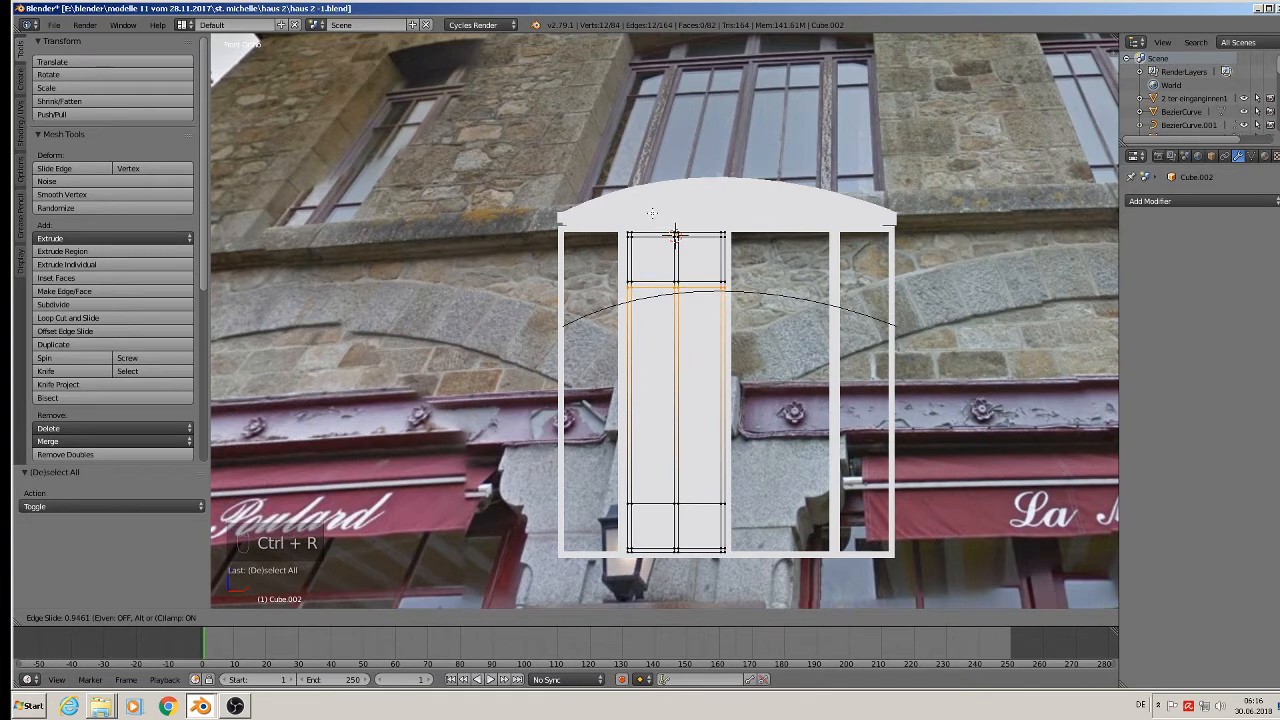
pyautogui.click(652, 213)
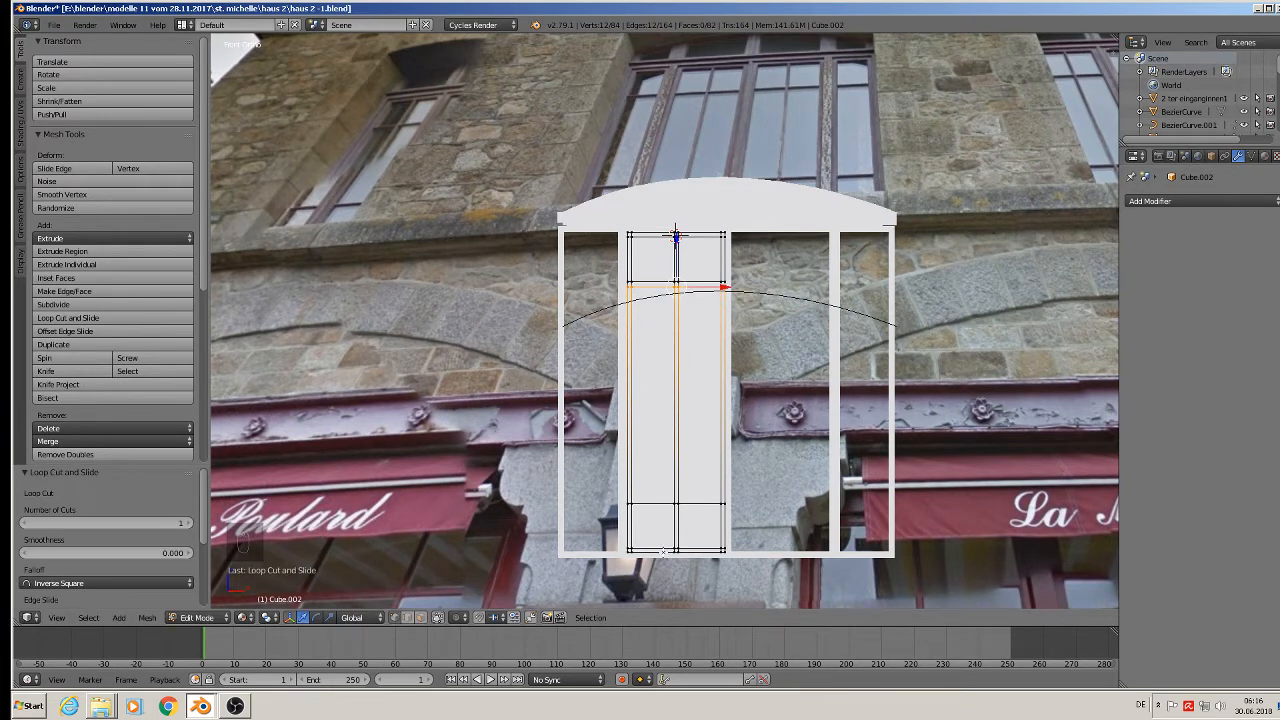
pyautogui.hotkey('ctrl', 'r')
pyautogui.click(670, 490)
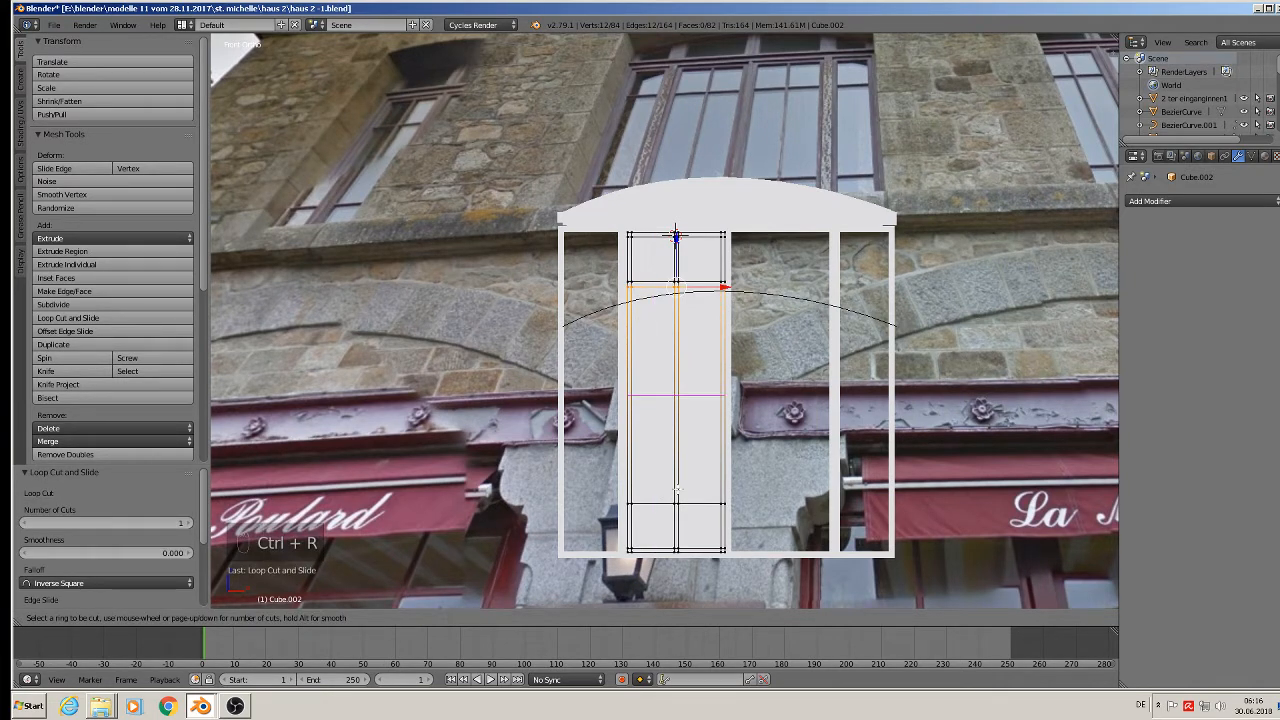
pyautogui.click(679, 593)
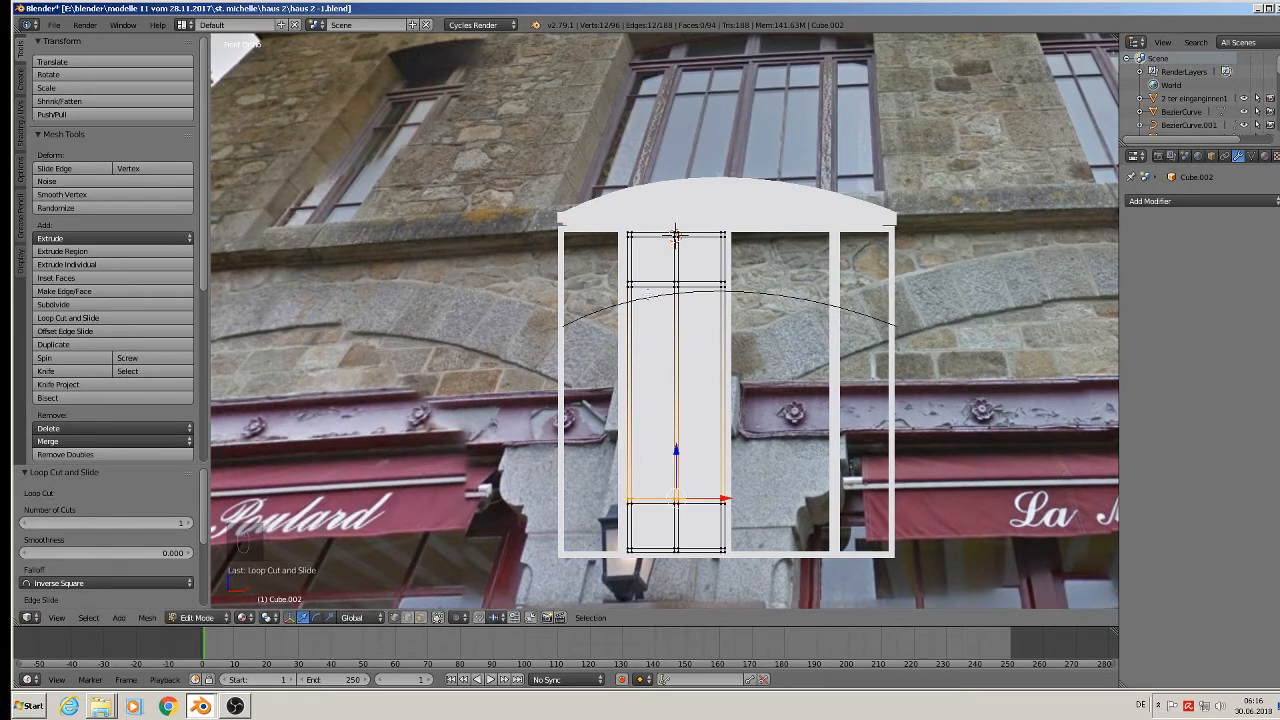
pyautogui.keyDown('alt'); pyautogui.rightClick(651, 286); pyautogui.keyUp('alt')
pyautogui.moveTo(676, 236); pyautogui.dragTo(676, 235)
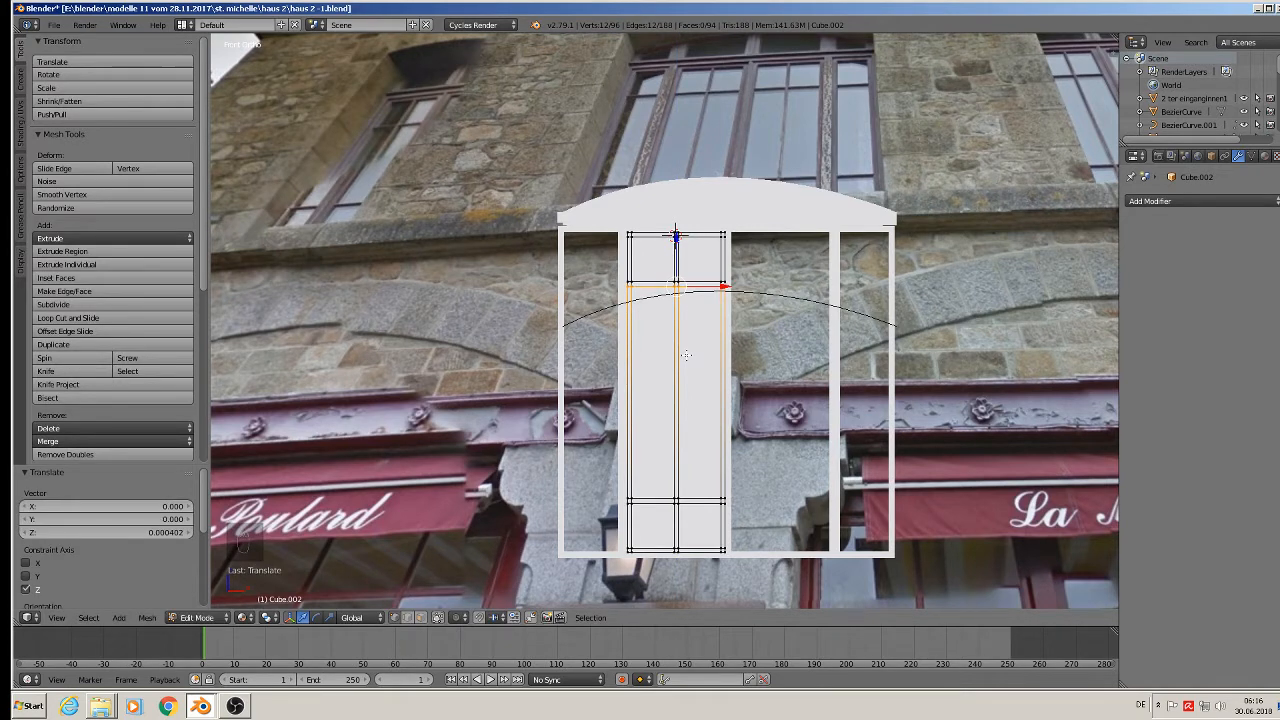
# Select the panel's six pane areas through front and back in face mode and delete only their faces.
pyautogui.keyDown('shift'); pyautogui.moveTo(687, 360); pyautogui.dragTo(662, 378, button='middle'); pyautogui.keyUp('shift')
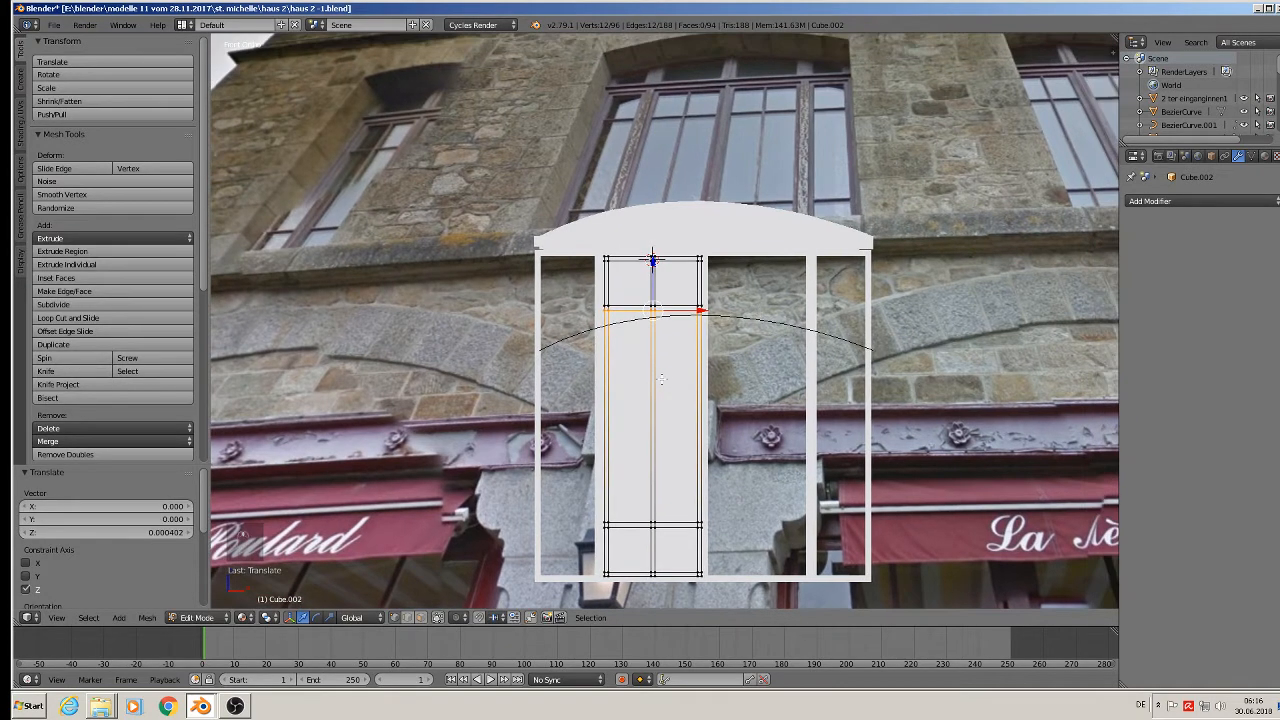
pyautogui.click(420, 617)
pyautogui.rightClick(641, 276)
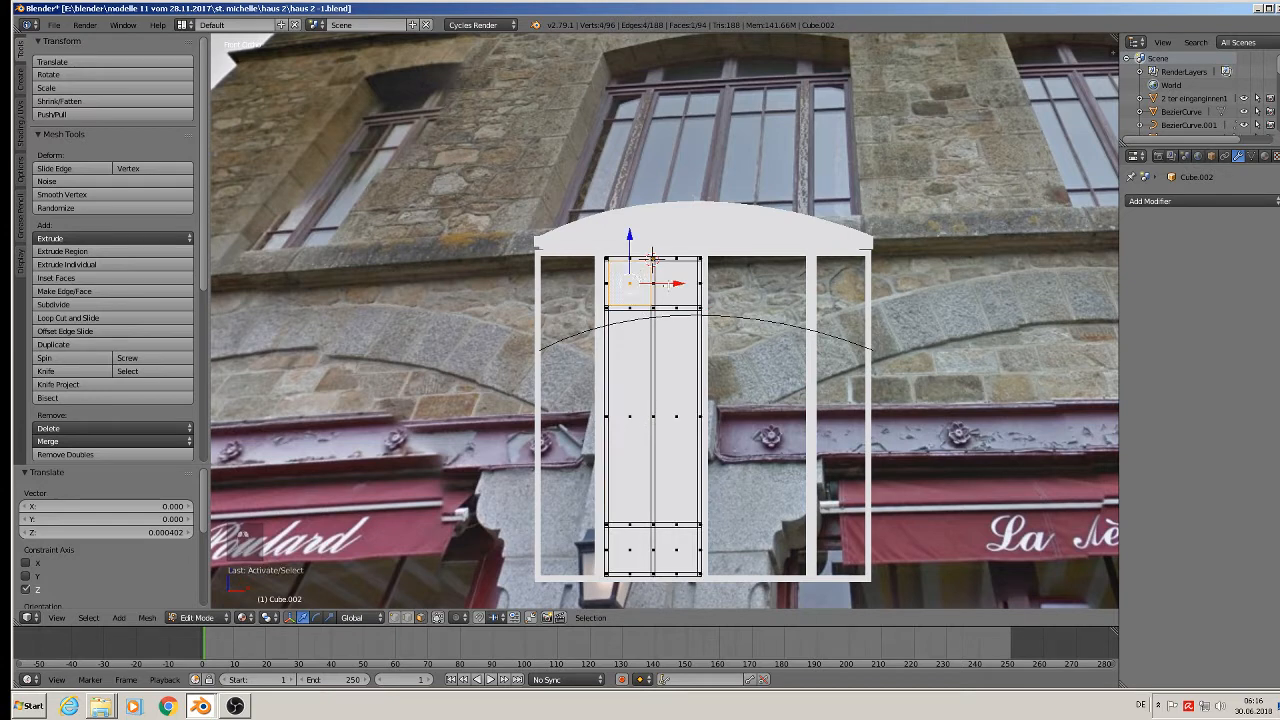
pyautogui.rightClick(648, 284)
pyautogui.press('x')
pyautogui.press('Escape')
pyautogui.press('c')
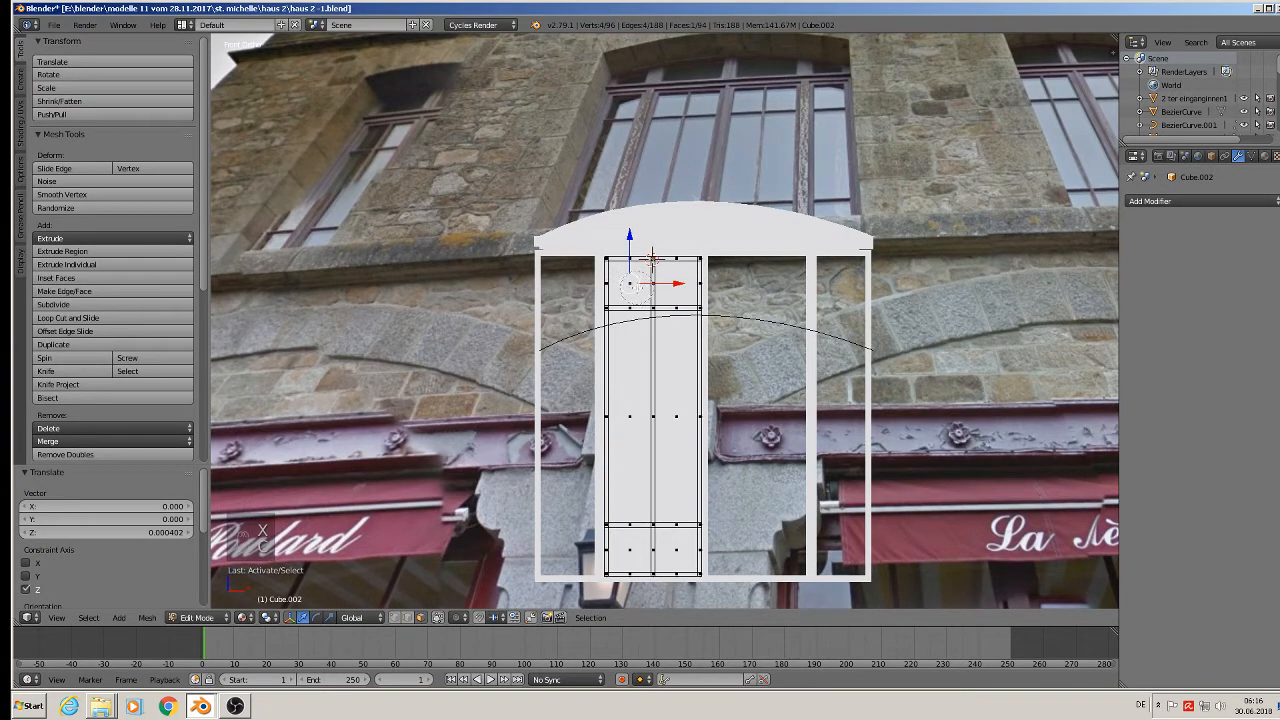
pyautogui.click(630, 285)
pyautogui.click(685, 286)
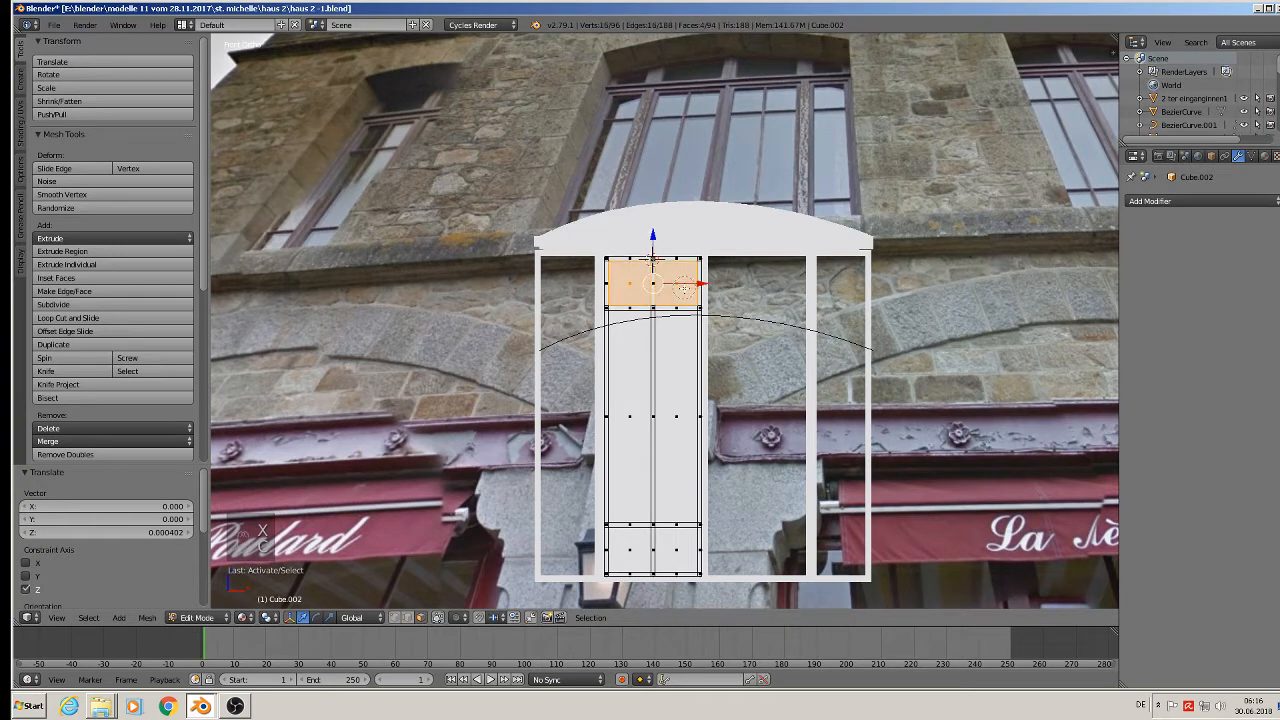
pyautogui.click(628, 416)
pyautogui.click(674, 420)
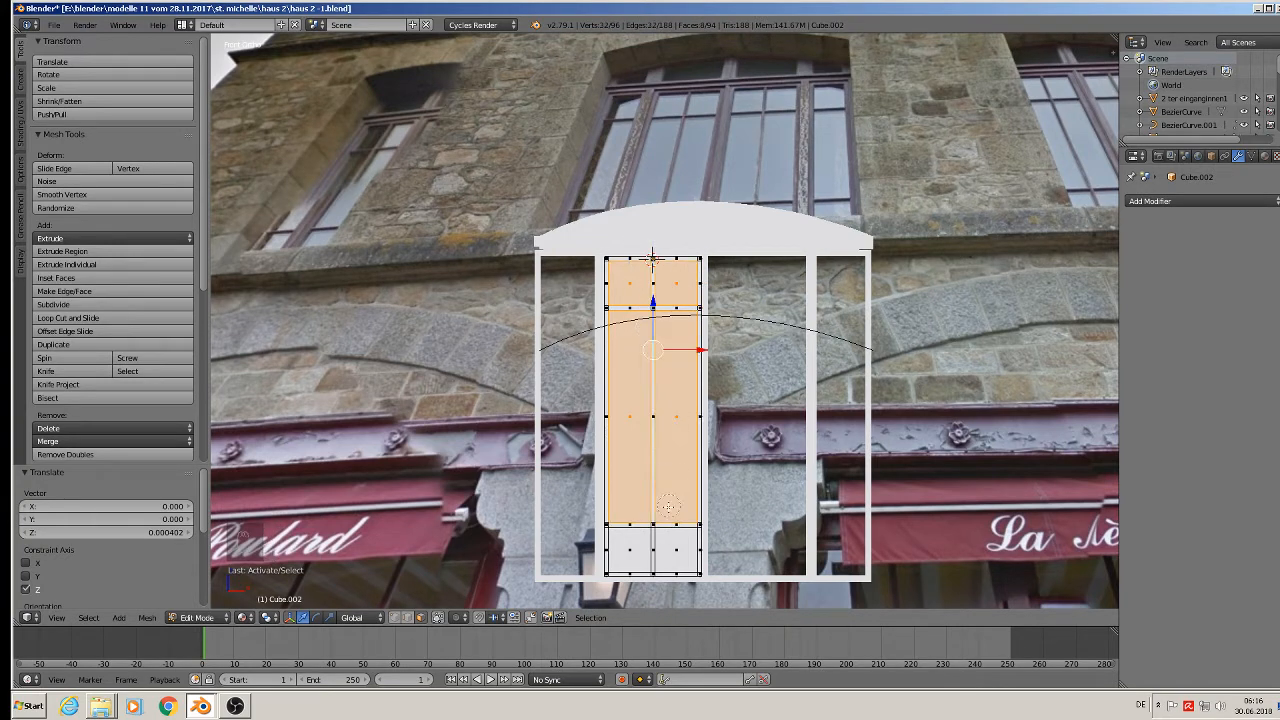
pyautogui.click(624, 556)
pyautogui.click(678, 552)
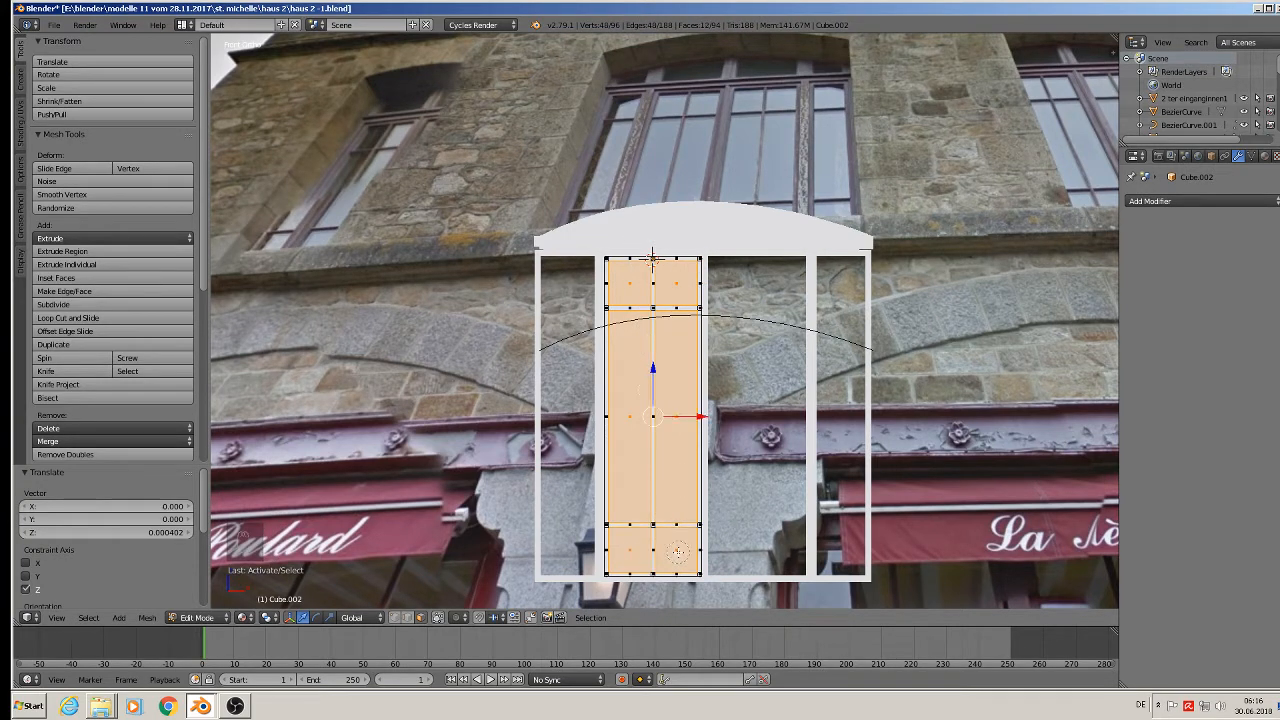
pyautogui.press('Escape')
pyautogui.press('x')
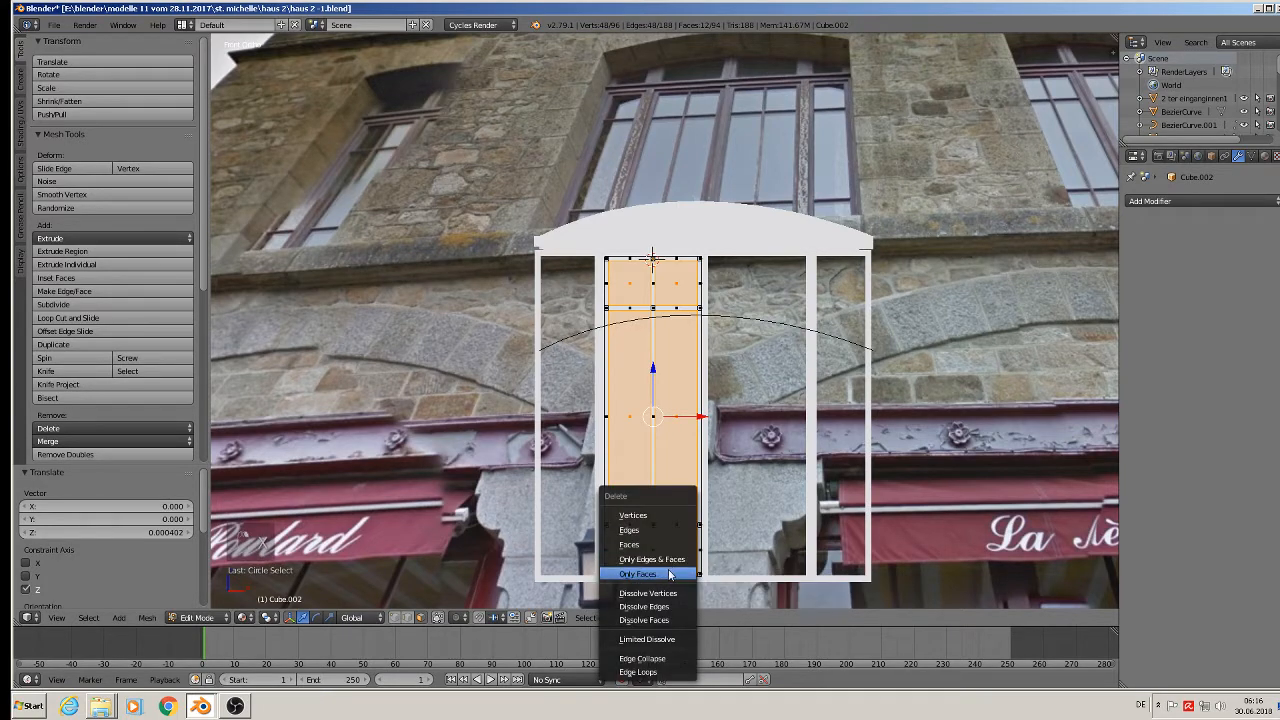
pyautogui.click(670, 575)
# Move the sash frame object forward along Y, clear of the surrounding window frame and mullions.
pyautogui.moveTo(667, 378); pyautogui.dragTo(661, 384, button='middle')
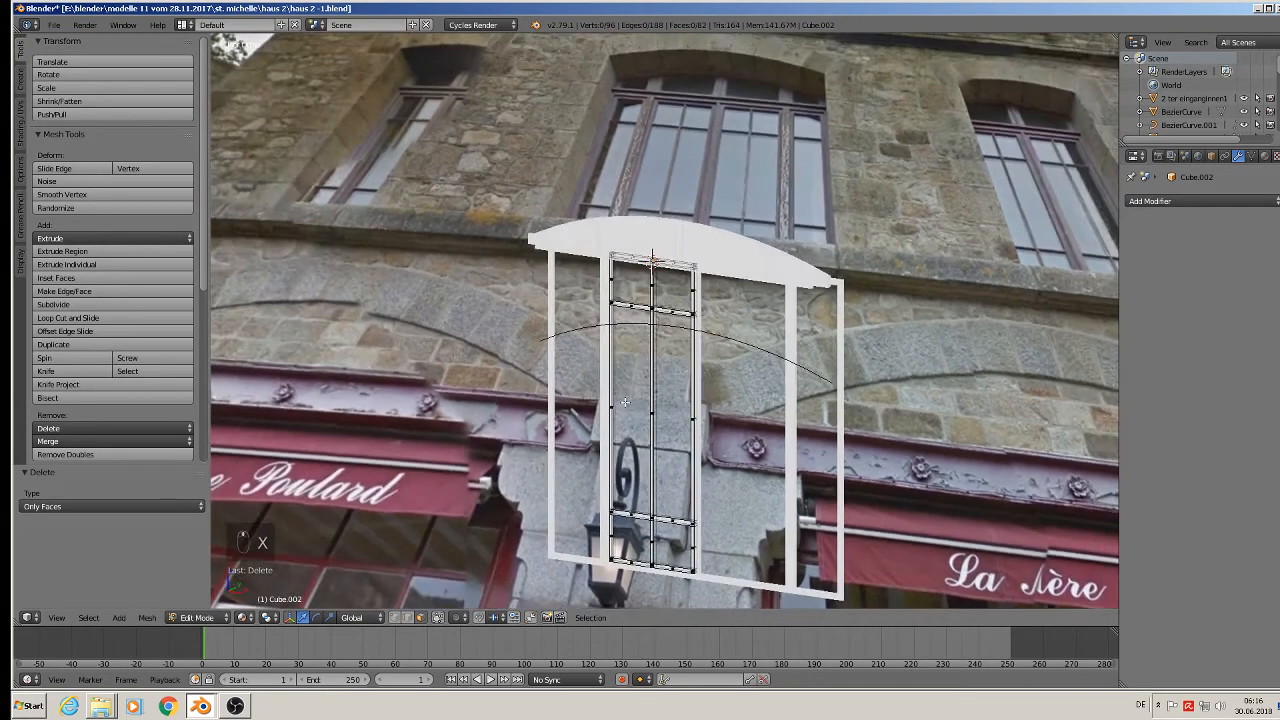
pyautogui.press('Tab')
pyautogui.scroll(6, 661, 384)
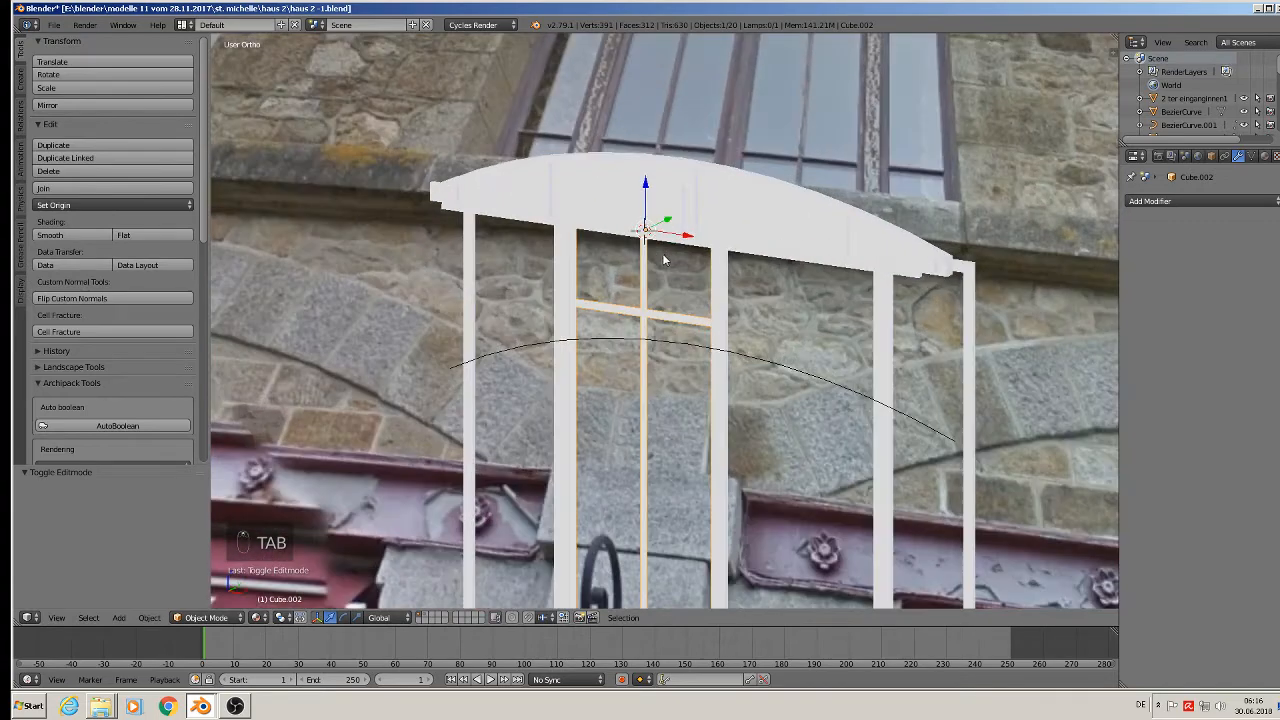
pyautogui.press('Tab')
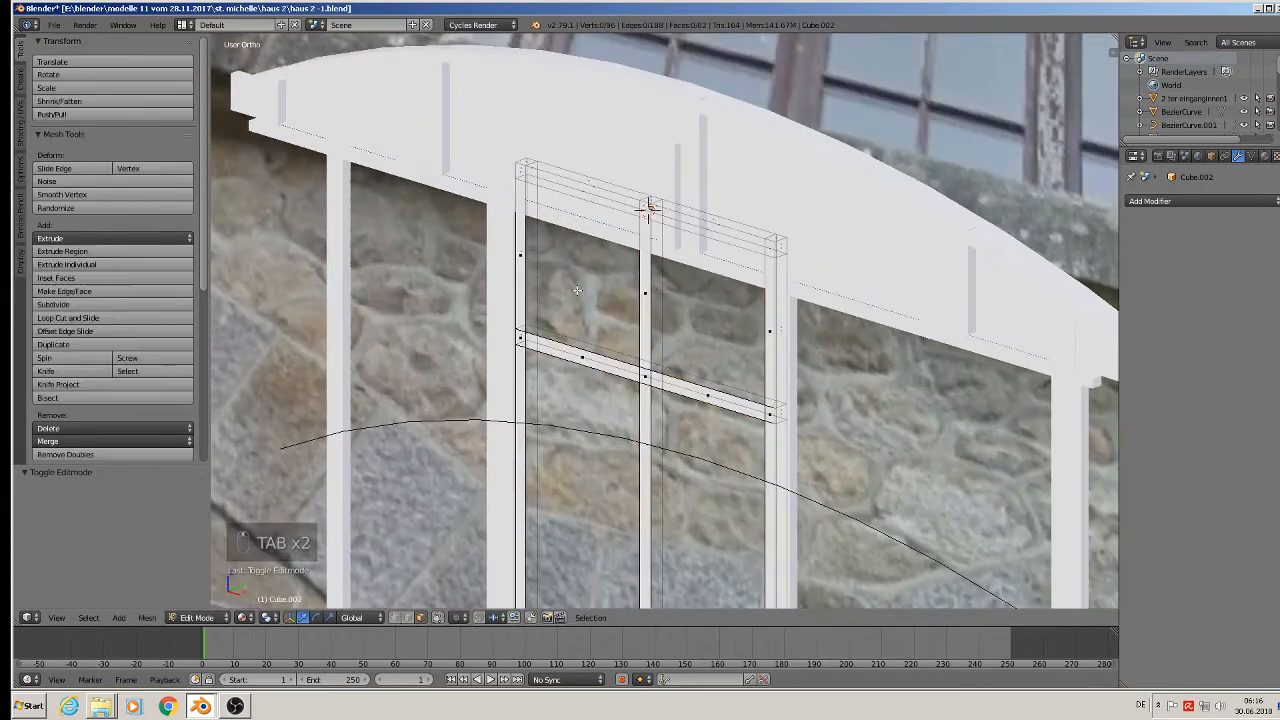
pyautogui.scroll(4, 536, 312)
pyautogui.press('Tab')
pyautogui.moveTo(732, 153); pyautogui.dragTo(565, 262)
pyautogui.keyDown('shift'); pyautogui.moveTo(497, 323); pyautogui.dragTo(588, 276, button='middle'); pyautogui.keyUp('shift')
pyautogui.press('Tab')
pyautogui.scroll(1, 588, 276)
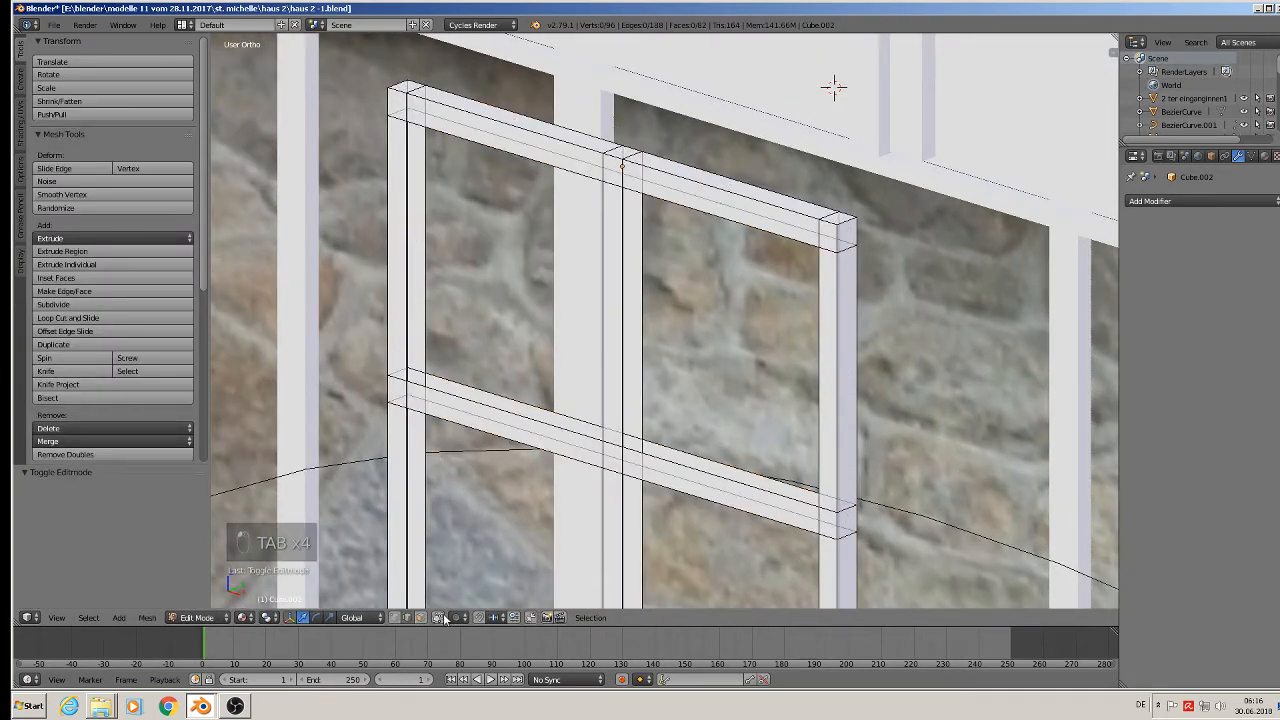
# Limit selection to visible geometry and fill the missing inner faces on the left, bottom and right of the sash's upper-left pane opening.
pyautogui.click(438, 618)
pyautogui.moveTo(437, 273); pyautogui.dragTo(451, 277, button='middle')
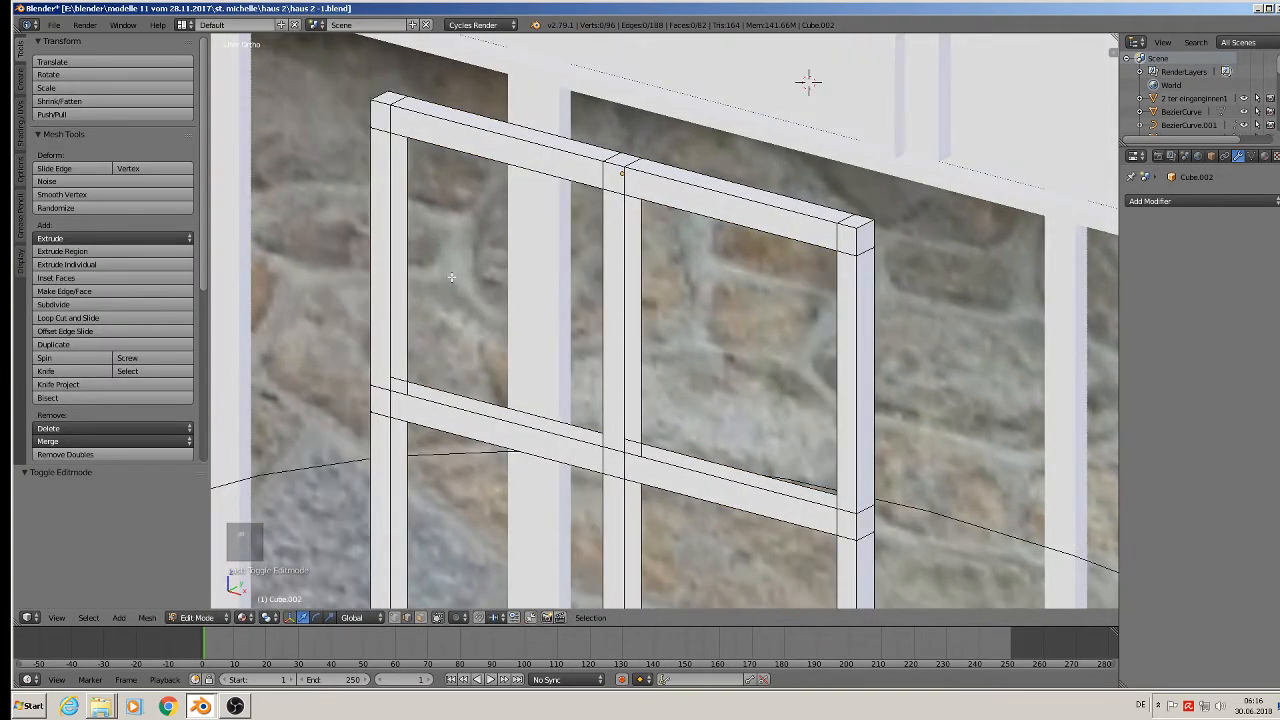
pyautogui.rightClick(398, 268)
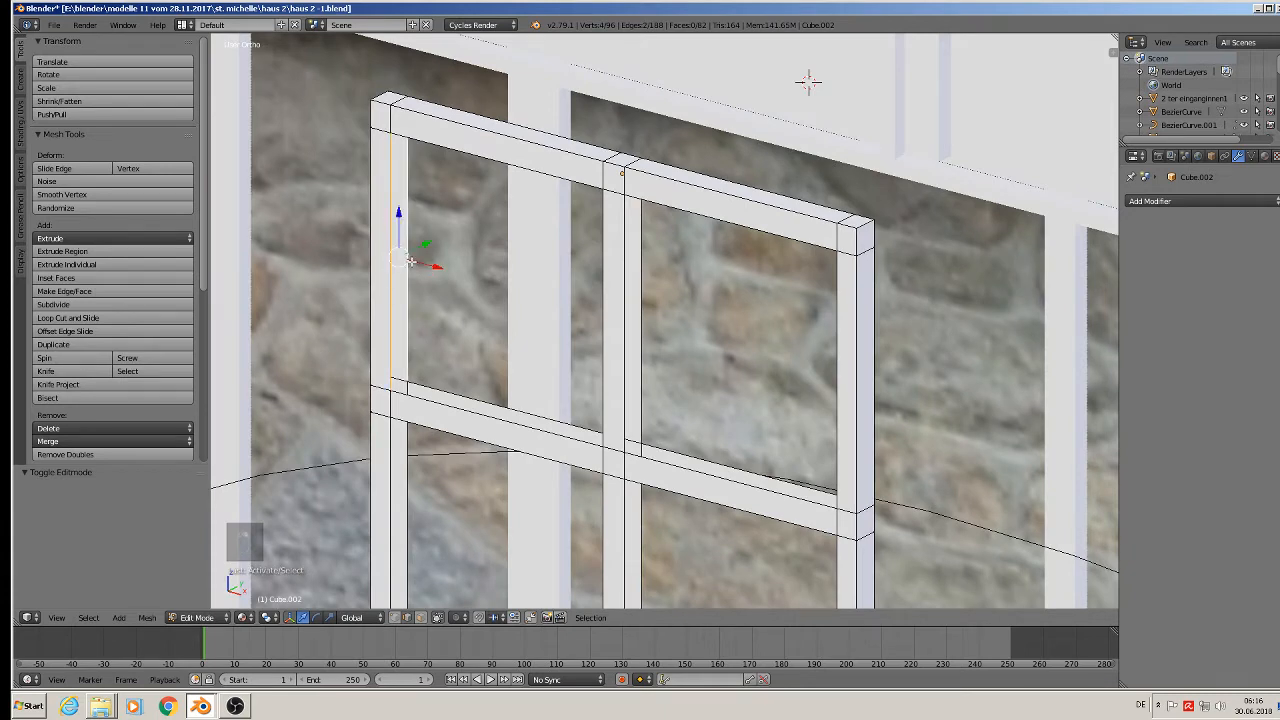
pyautogui.press('f')
pyautogui.rightClick(447, 385)
pyautogui.keyDown('shift'); pyautogui.rightClick(436, 410); pyautogui.keyUp('shift')
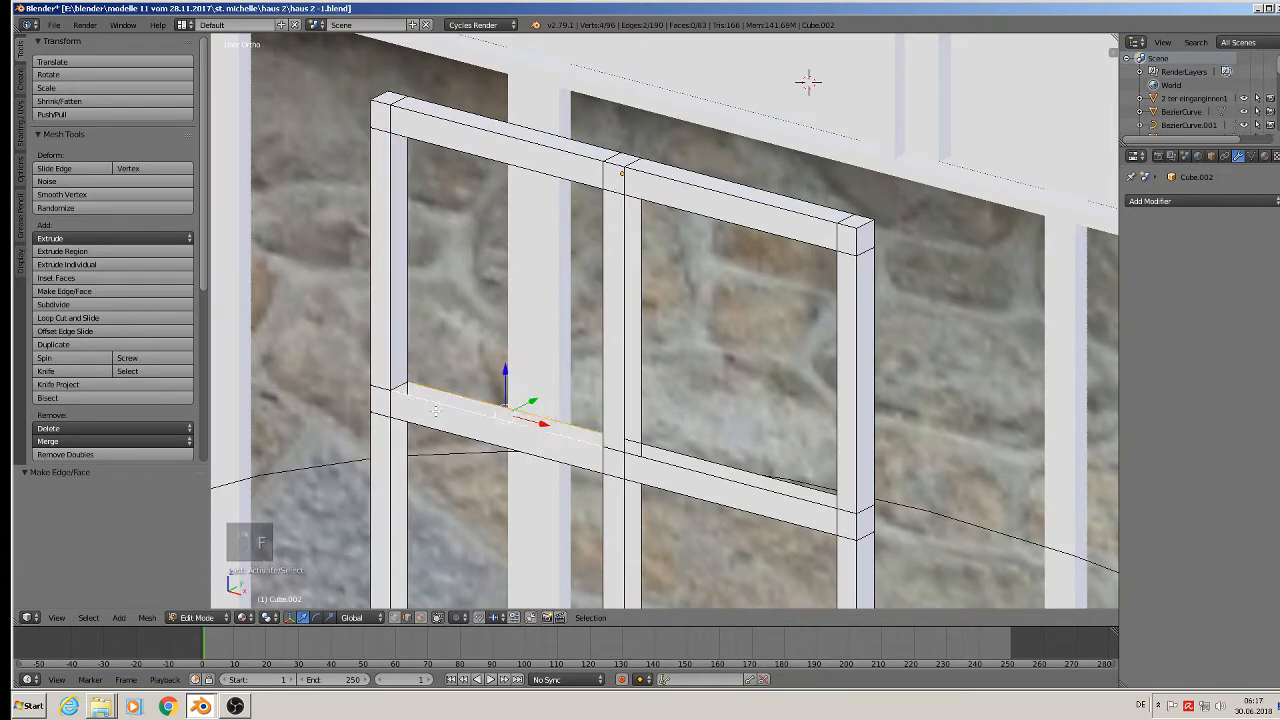
pyautogui.press('f')
pyautogui.moveTo(436, 410); pyautogui.dragTo(686, 270, button='middle')
pyautogui.rightClick(604, 303)
pyautogui.keyDown('shift'); pyautogui.rightClick(621, 296); pyautogui.keyUp('shift')
pyautogui.press('f')
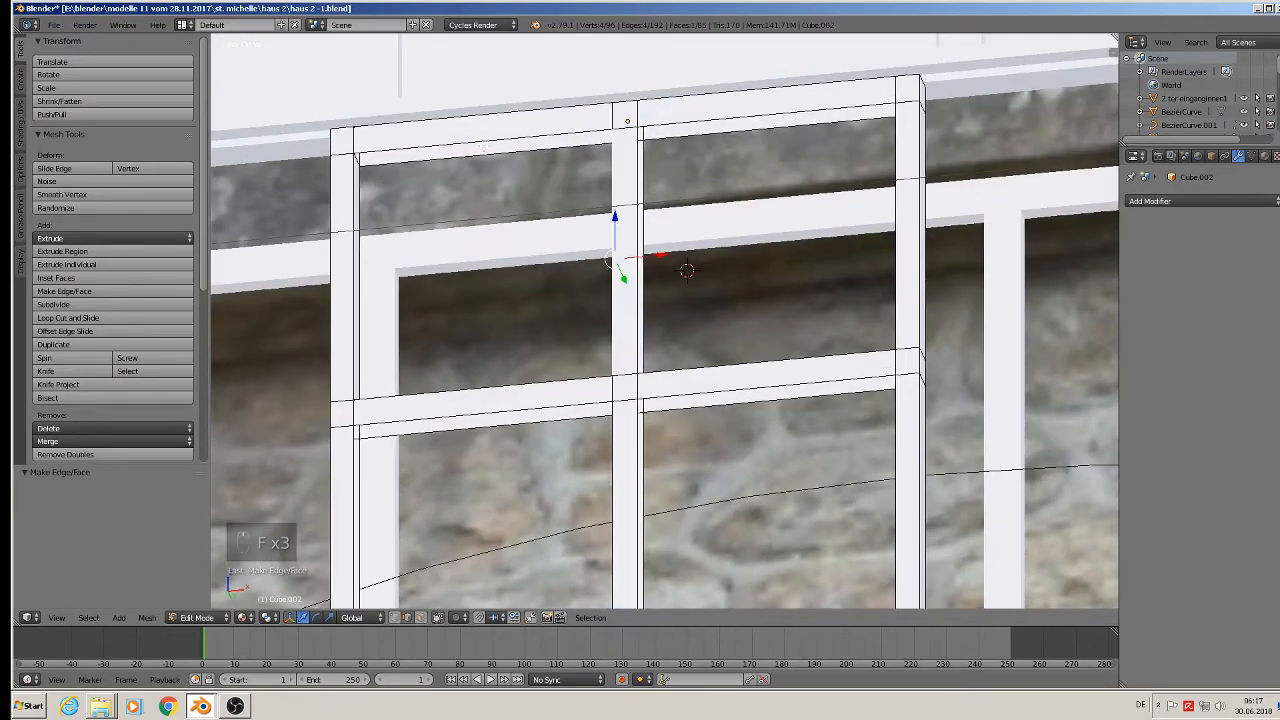
# Fill the underside of the top rail above the upper left pane and the centre mullion's side facing the upper right pane.
pyautogui.rightClick(484, 147)
pyautogui.keyDown('shift'); pyautogui.rightClick(487, 152); pyautogui.keyUp('shift')
pyautogui.press('f')
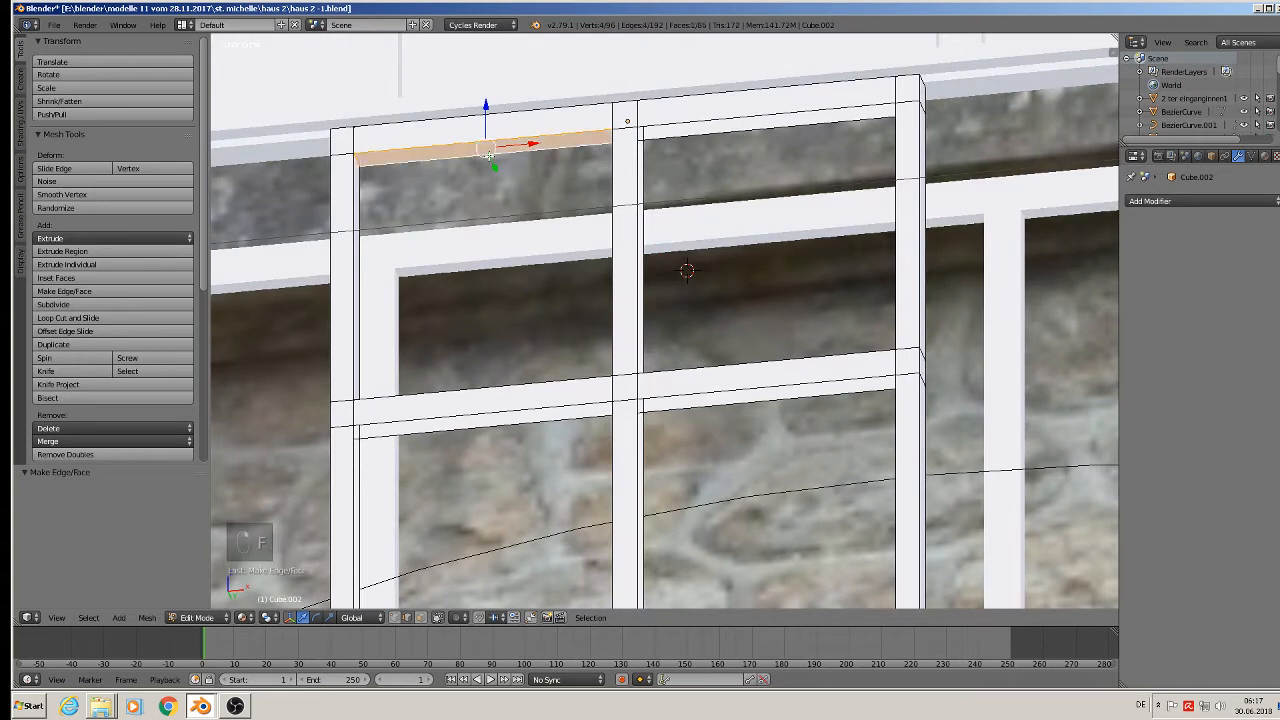
pyautogui.moveTo(576, 214); pyautogui.dragTo(608, 240, button='middle')
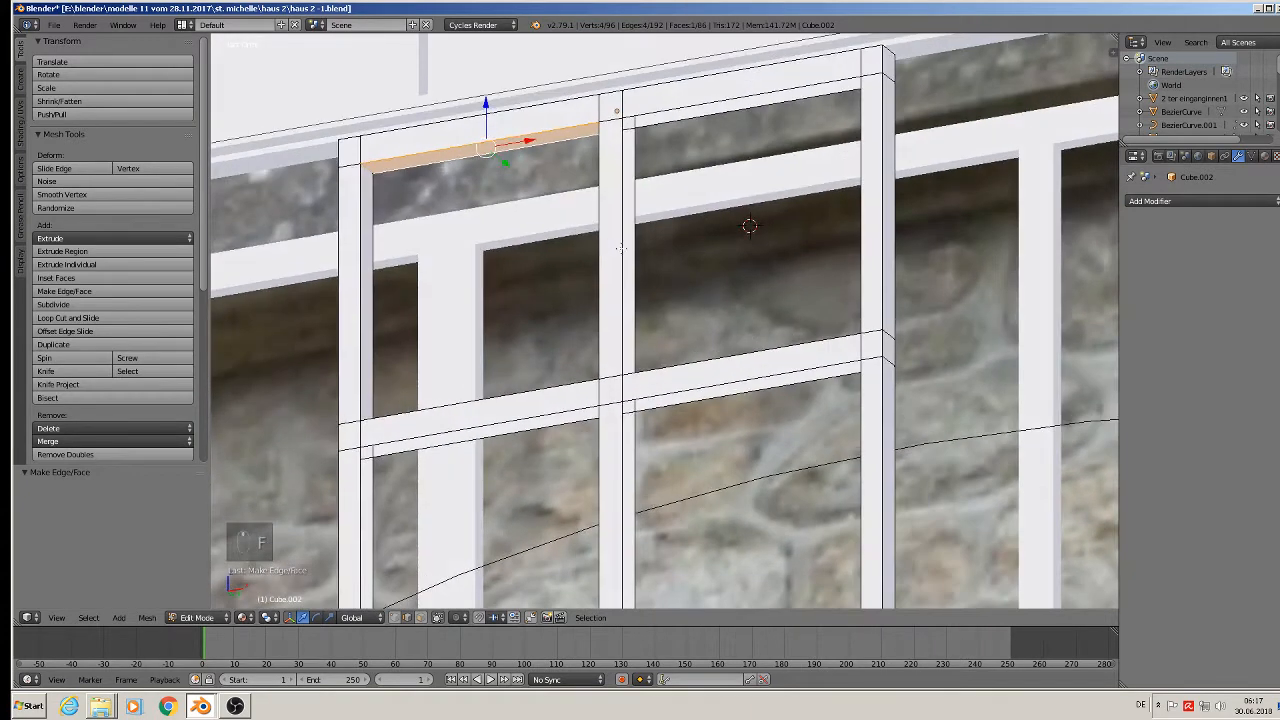
pyautogui.rightClick(622, 241)
pyautogui.keyDown('shift'); pyautogui.rightClick(635, 247); pyautogui.keyUp('shift')
pyautogui.press('f')
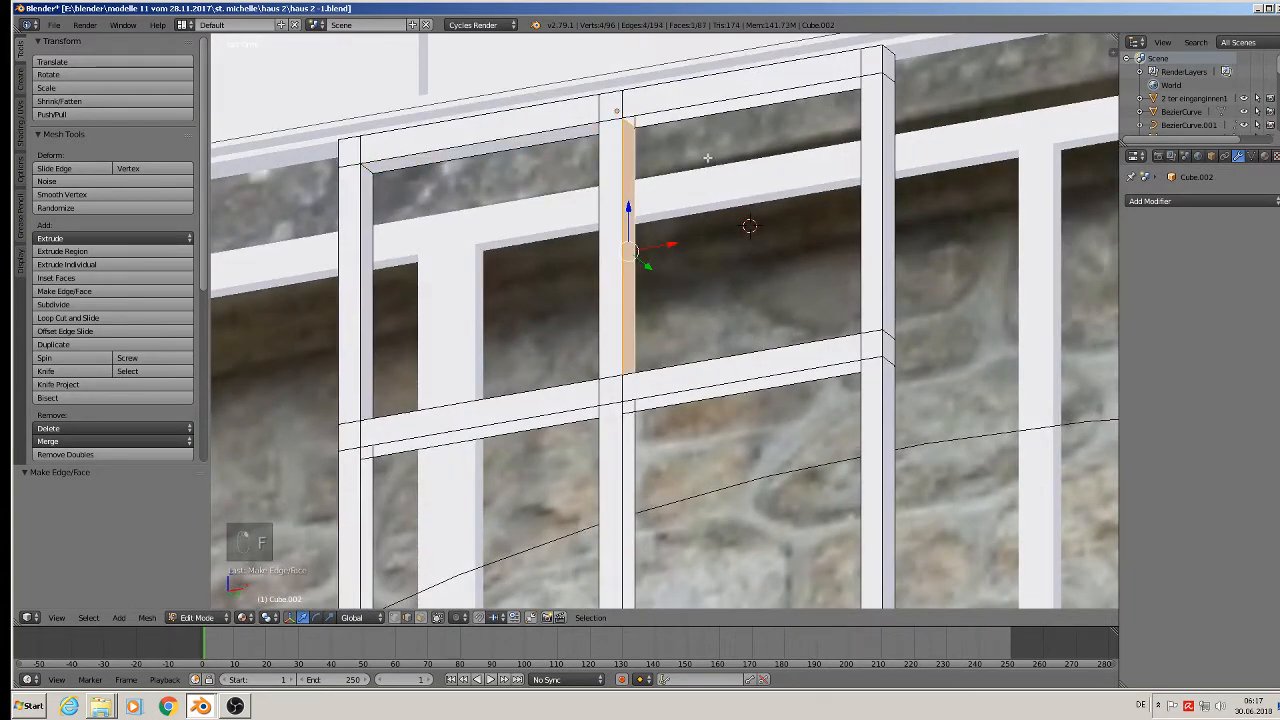
# Fill the underside of the top rail and the upper face of the first crossbar in the upper right pane.
pyautogui.rightClick(719, 123)
pyautogui.keyDown('shift'); pyautogui.rightClick(715, 121); pyautogui.keyUp('shift')
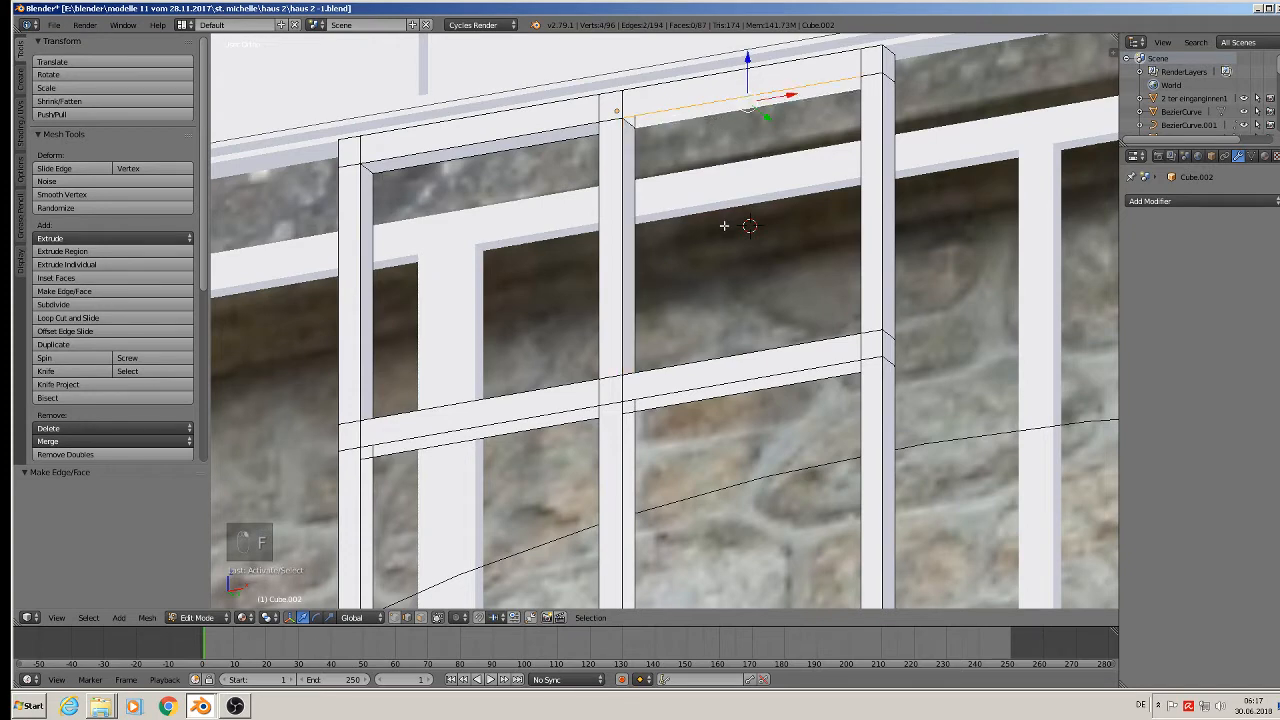
pyautogui.press('f')
pyautogui.moveTo(716, 257); pyautogui.dragTo(681, 377, button='middle')
pyautogui.rightClick(670, 350)
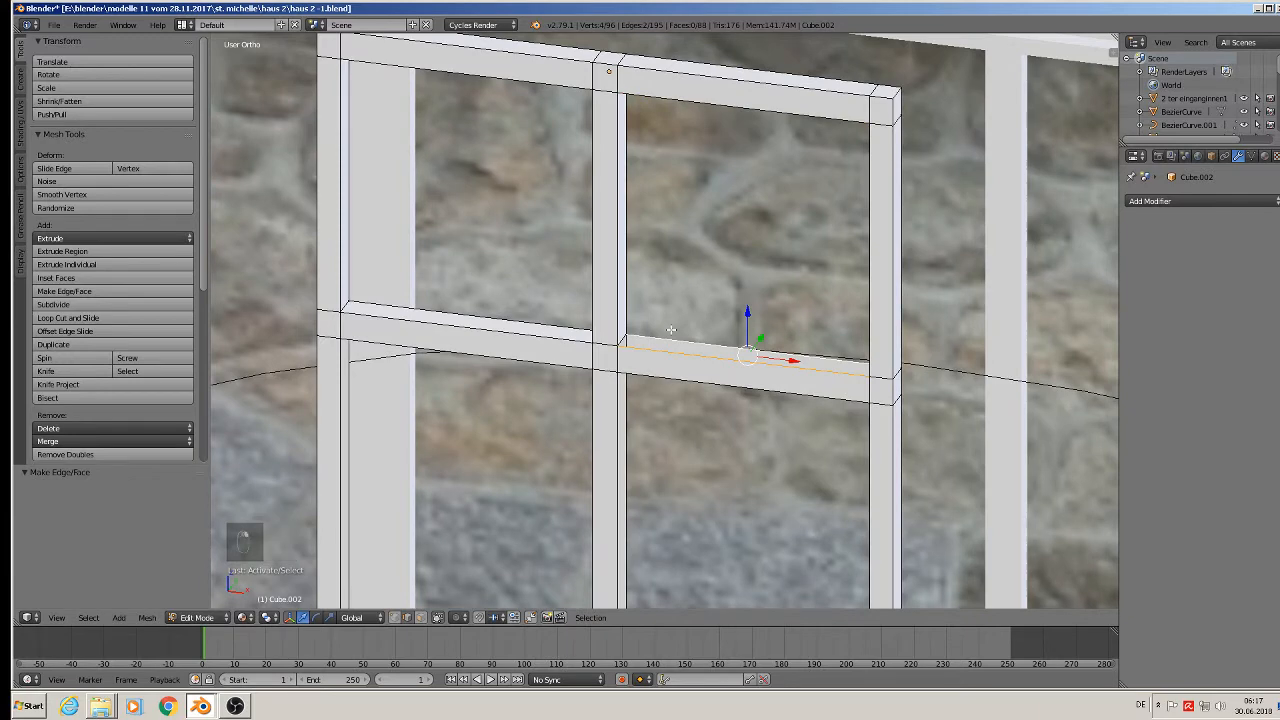
pyautogui.press('f')
# Fill the missing inner side face of the right stile in the upper right pane.
pyautogui.moveTo(671, 330); pyautogui.dragTo(805, 331, button='middle')
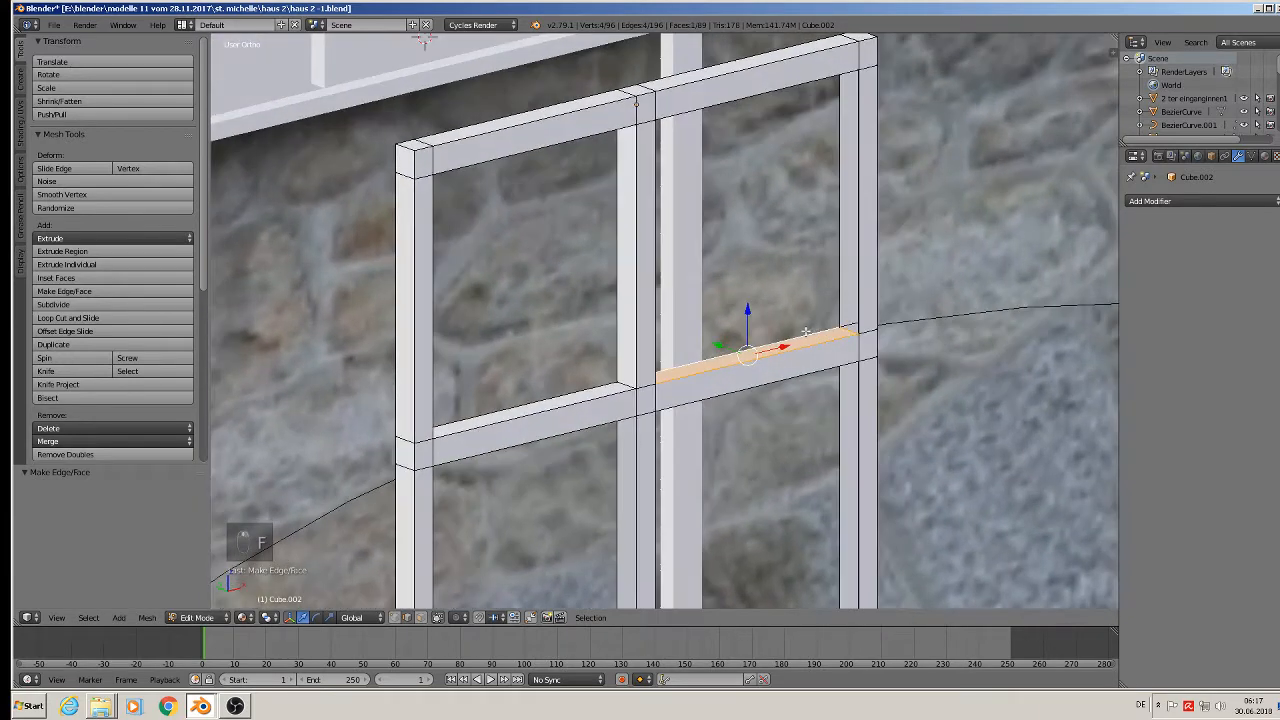
pyautogui.rightClick(839, 199)
pyautogui.moveTo(833, 202); pyautogui.dragTo(786, 266, button='middle')
pyautogui.keyDown('shift'); pyautogui.rightClick(852, 234); pyautogui.keyUp('shift')
pyautogui.press('f')
# Fill the right stile's inner side and the upper crossbar's underside in the tall middle right pane.
pyautogui.rightClick(796, 314)
pyautogui.keyDown('shift'); pyautogui.rightClick(775, 327); pyautogui.keyUp('shift')
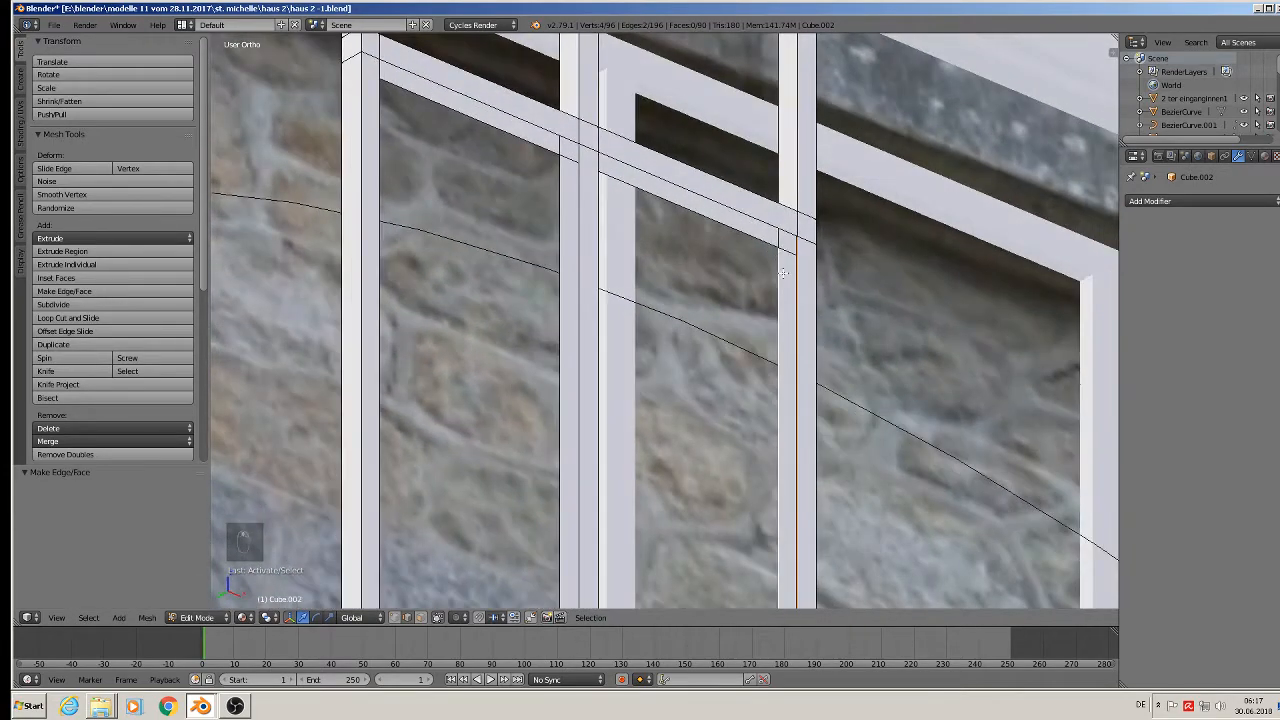
pyautogui.press('f')
pyautogui.rightClick(719, 213)
pyautogui.keyDown('shift'); pyautogui.rightClick(723, 213); pyautogui.keyUp('shift')
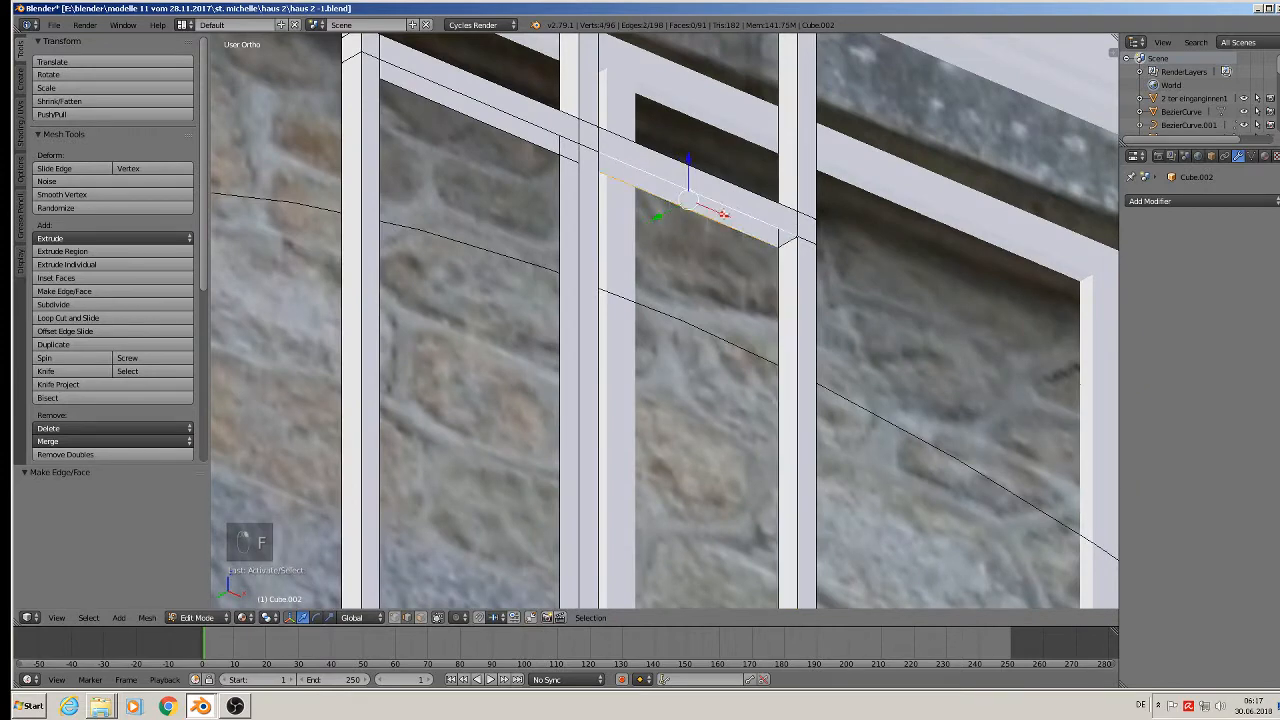
pyautogui.press('f')
pyautogui.moveTo(723, 213); pyautogui.dragTo(585, 290, button='middle')
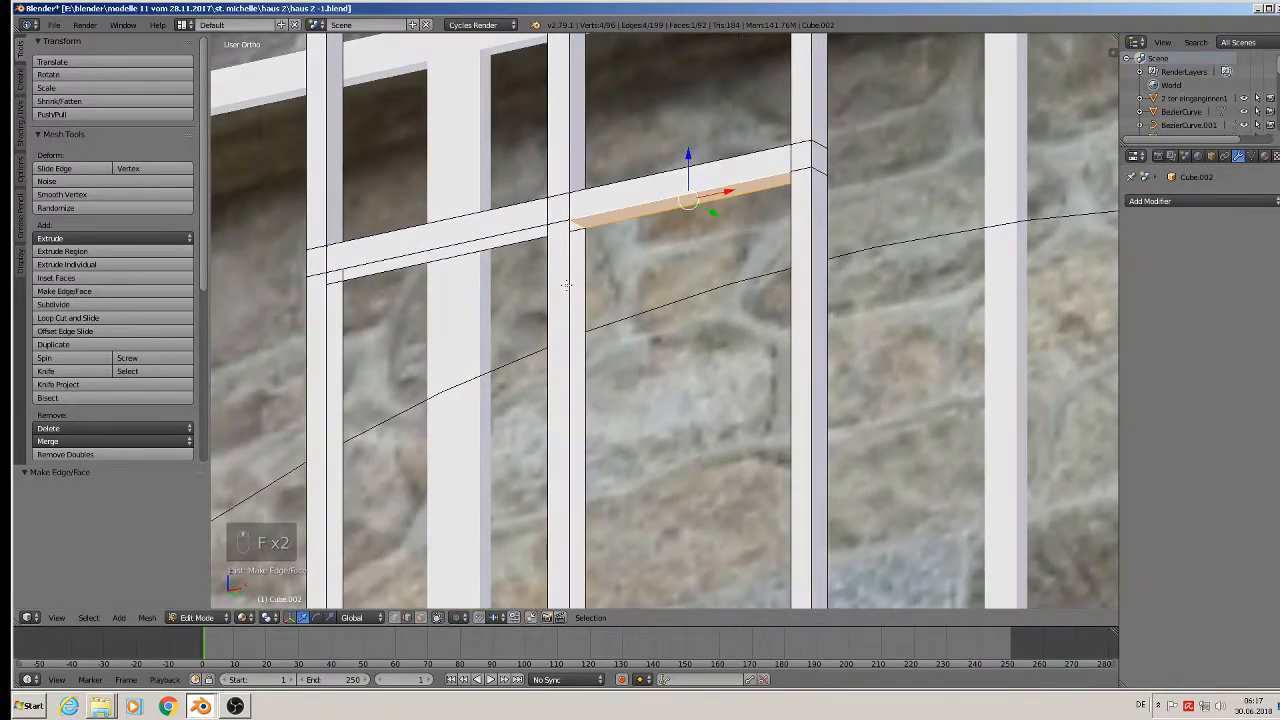
pyautogui.rightClick(585, 290)
pyautogui.keyDown('alt'); pyautogui.rightClick(593, 289); pyautogui.keyUp('alt')
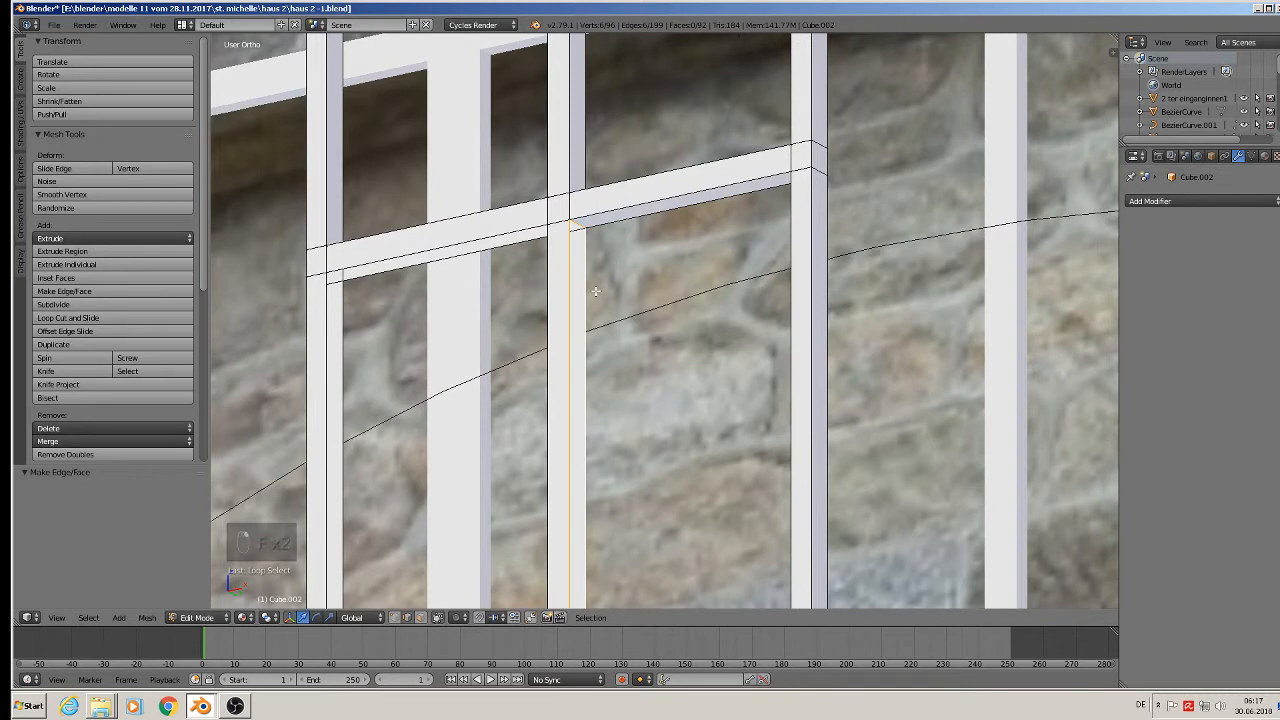
pyautogui.hotkey('shift', 'd')
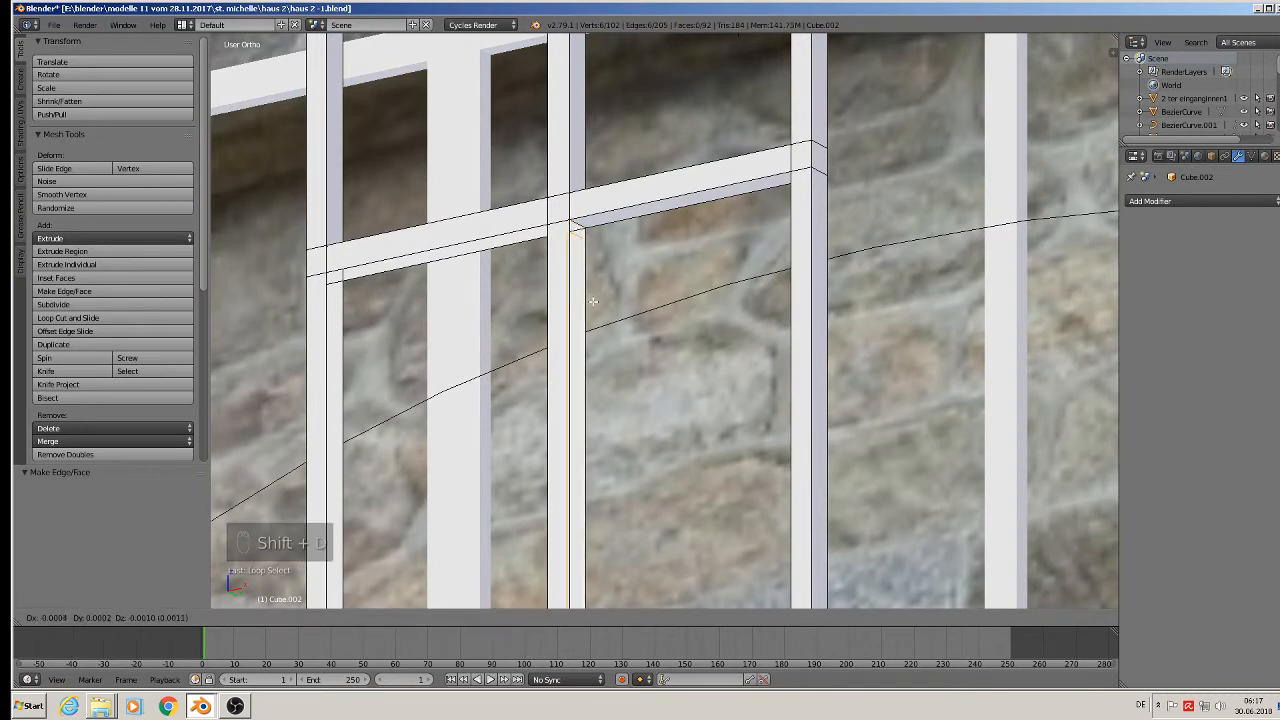
pyautogui.rightClick(598, 289)
pyautogui.press('x')
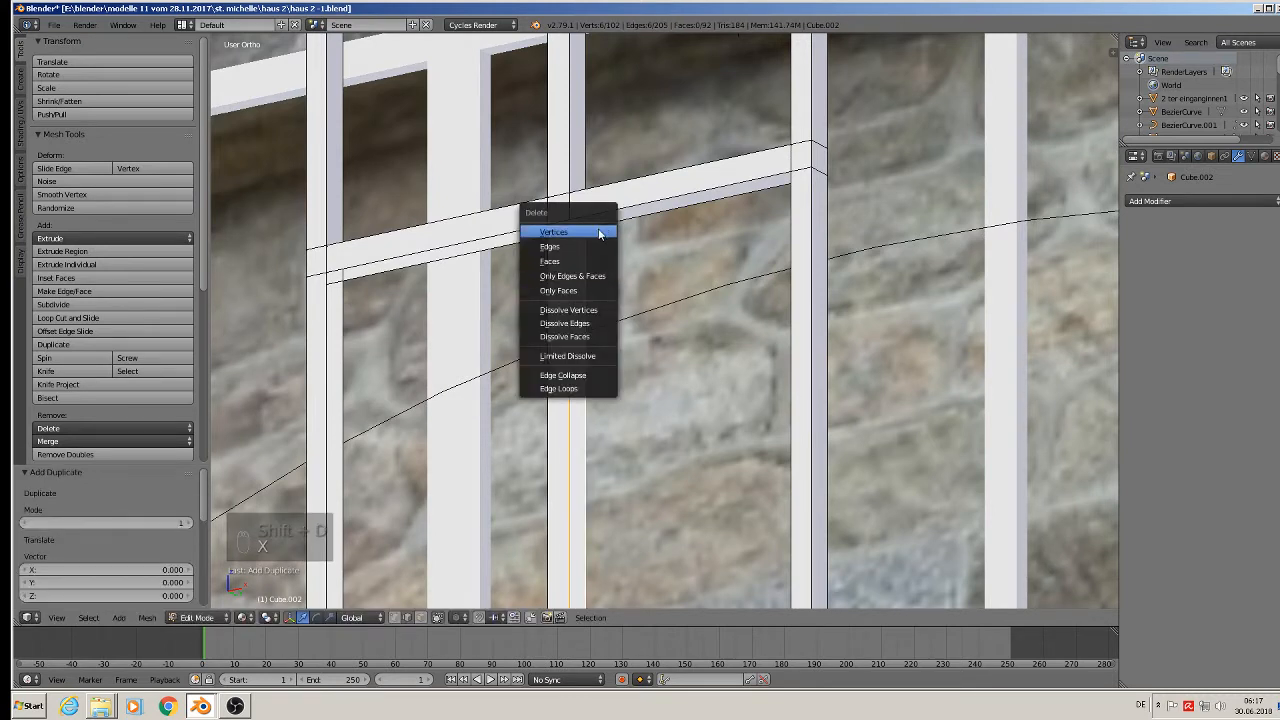
pyautogui.click(596, 230)
# Fill the centre mullion's side facing the tall right pane and the upper crossbar's underside above the tall left pane.
pyautogui.keyDown('shift'); pyautogui.rightClick(592, 295); pyautogui.keyUp('shift')
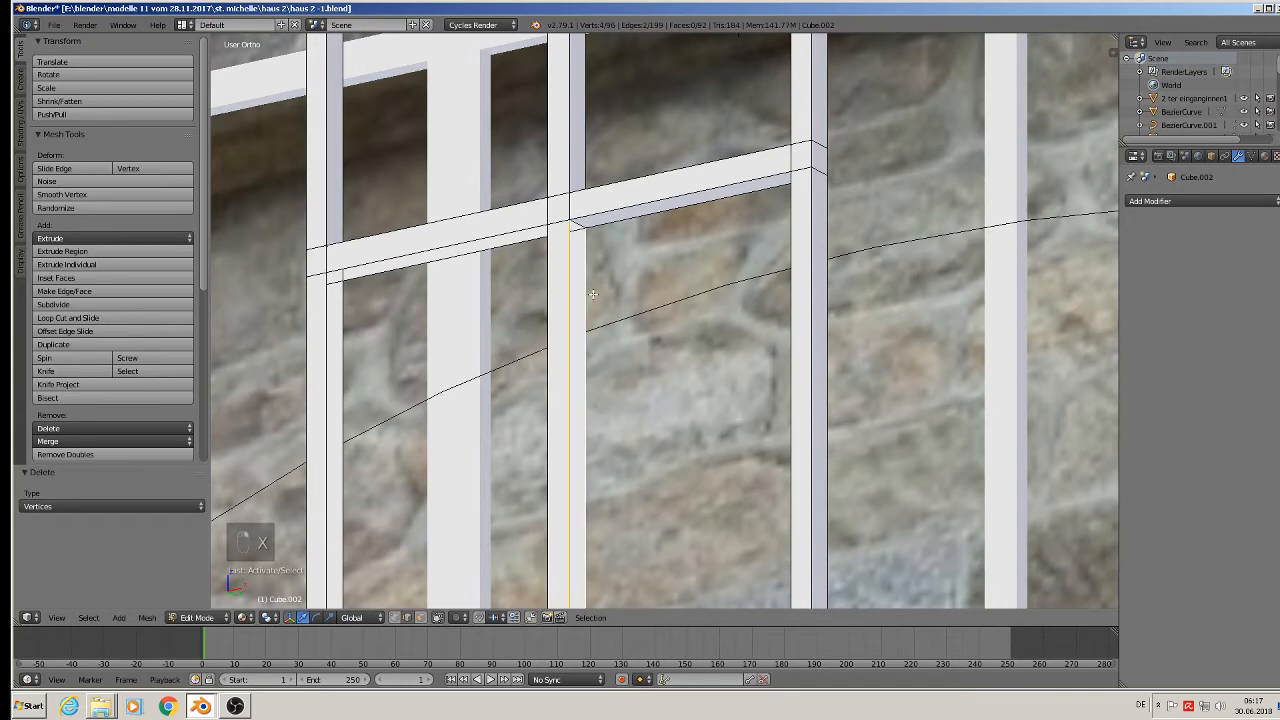
pyautogui.press('f')
pyautogui.scroll(-3, 630, 360)
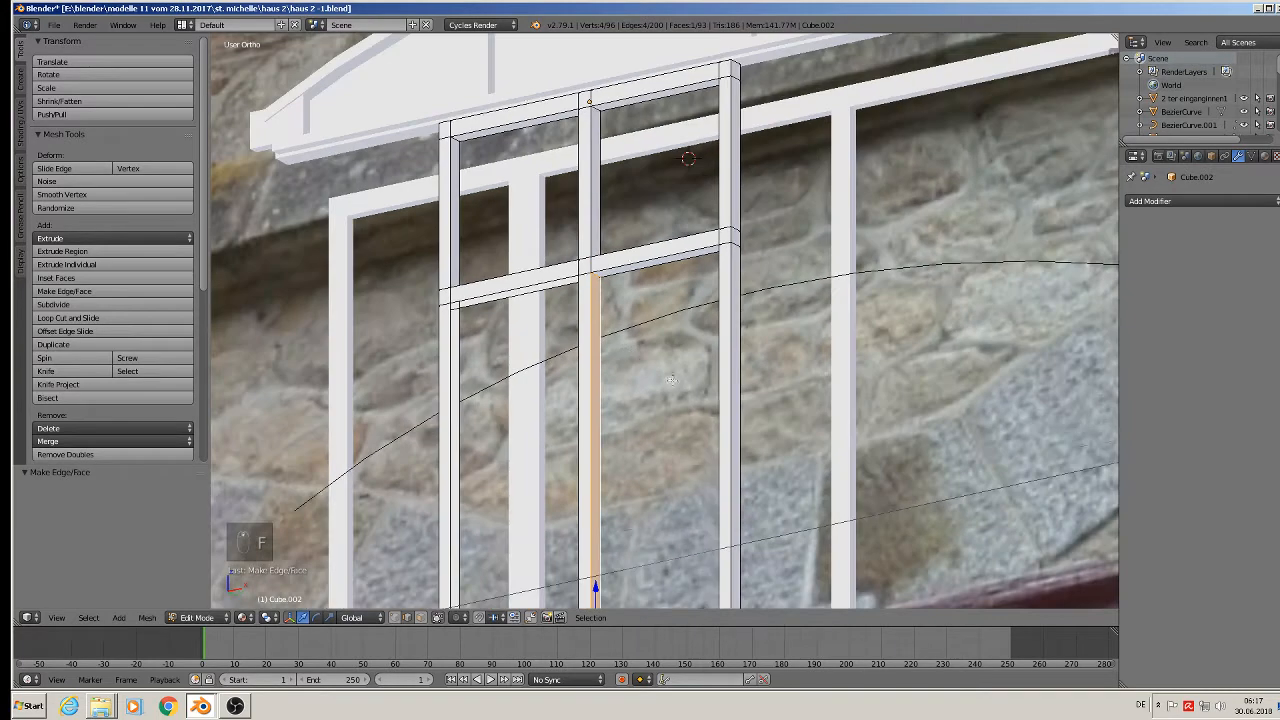
pyautogui.moveTo(632, 362)
pyautogui.mouseDown(button='middle')
pyautogui.moveTo(673, 388)
pyautogui.moveTo(644, 378)
pyautogui.mouseUp(button='middle')
pyautogui.scroll(3, 640, 374)
pyautogui.rightClick(523, 284)
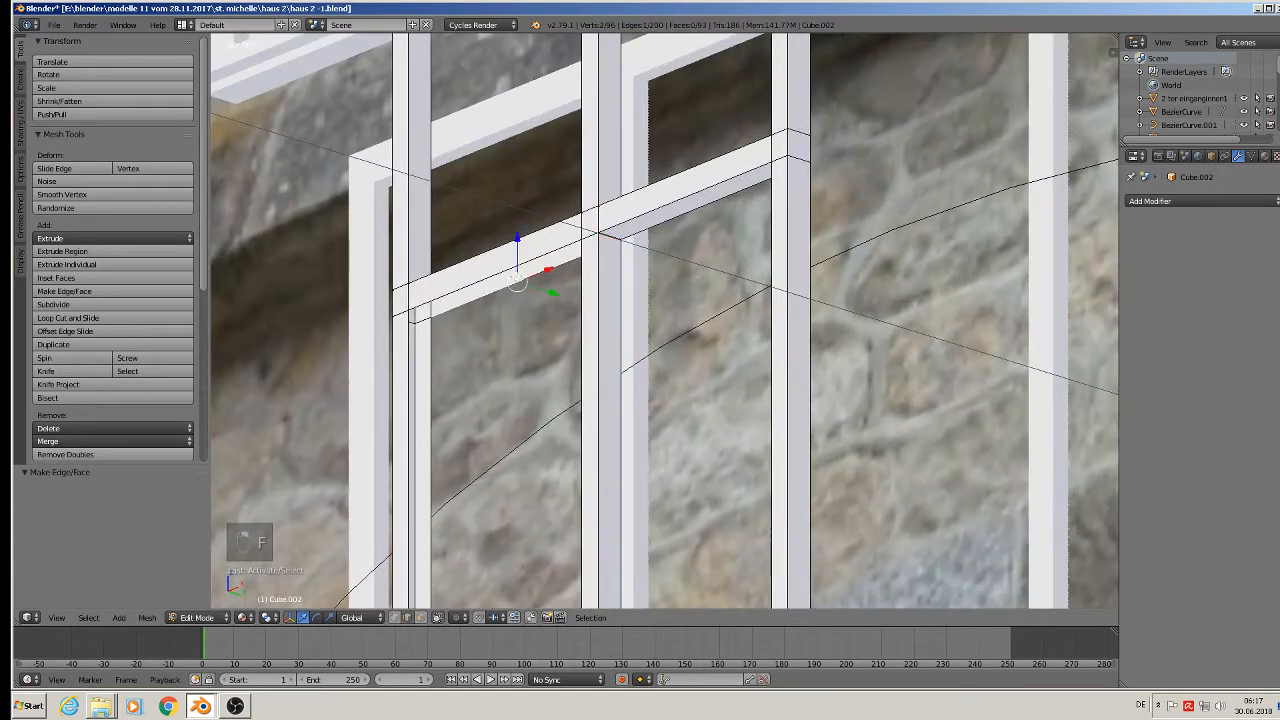
pyautogui.keyDown('shift'); pyautogui.rightClick(508, 274); pyautogui.keyUp('shift')
pyautogui.press('f')
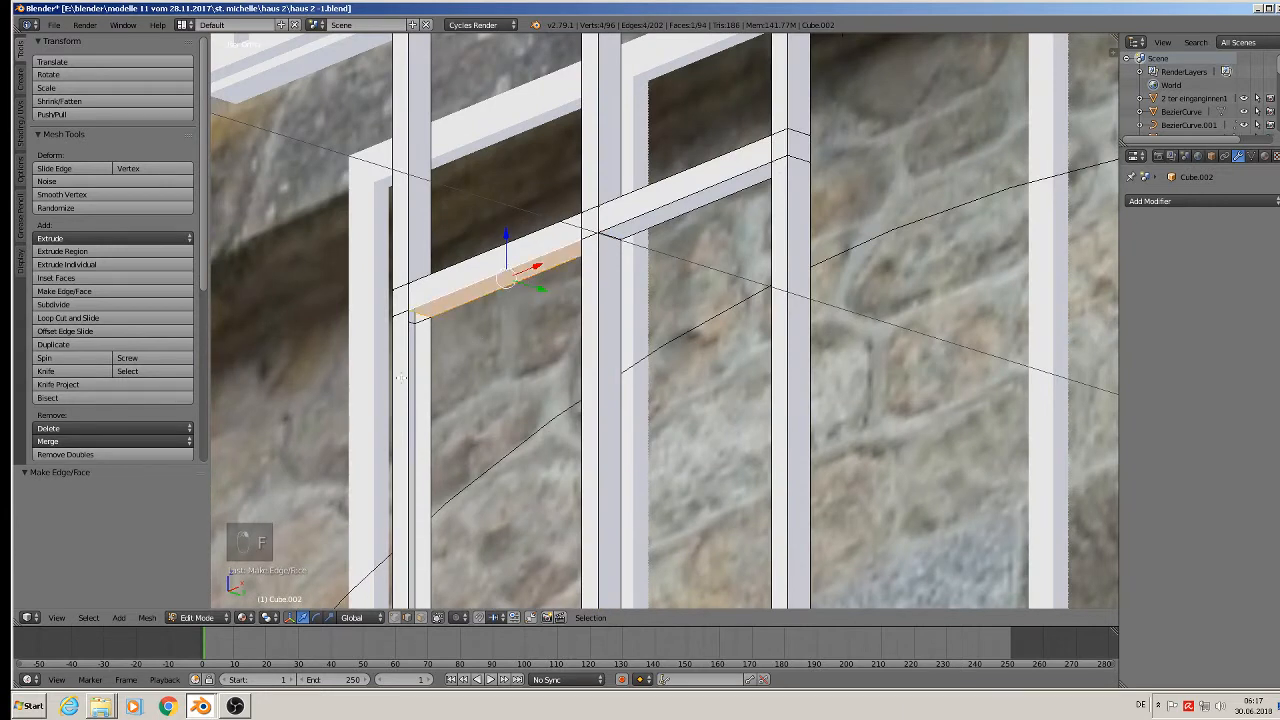
# Fill the inner side of the left stile and the centre mullion's side facing it in the tall left pane.
pyautogui.rightClick(400, 378)
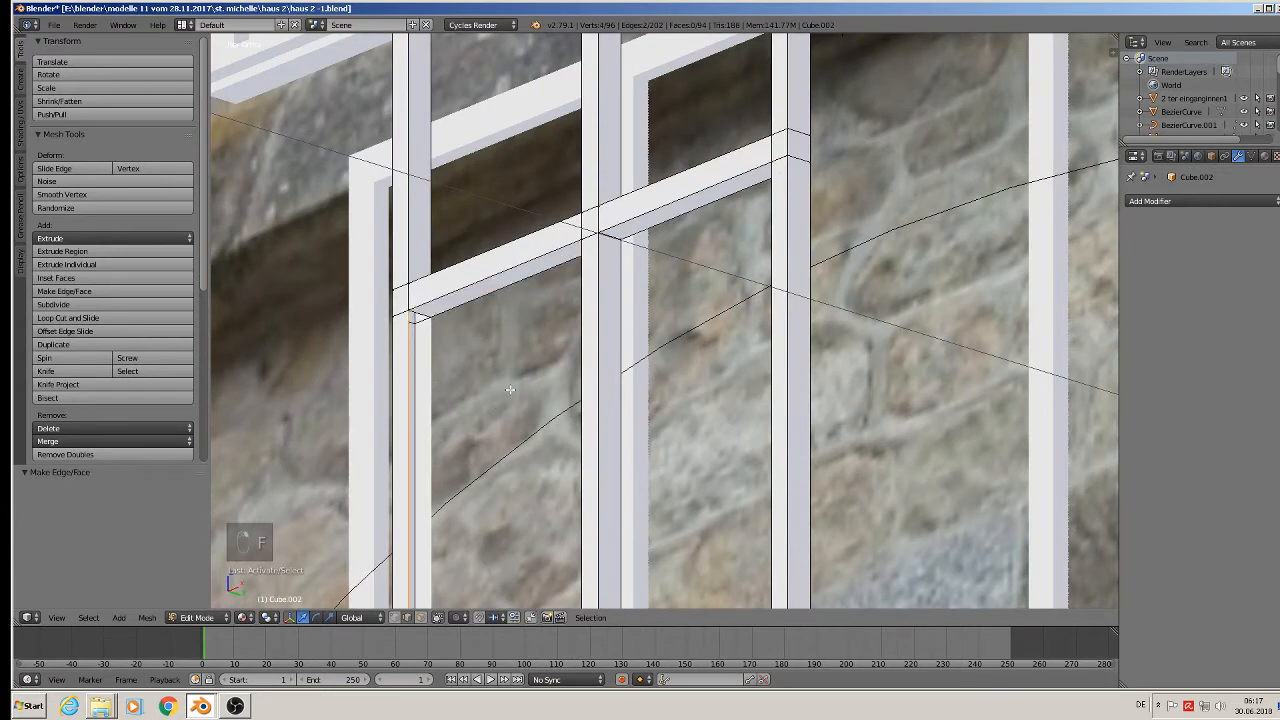
pyautogui.press('f')
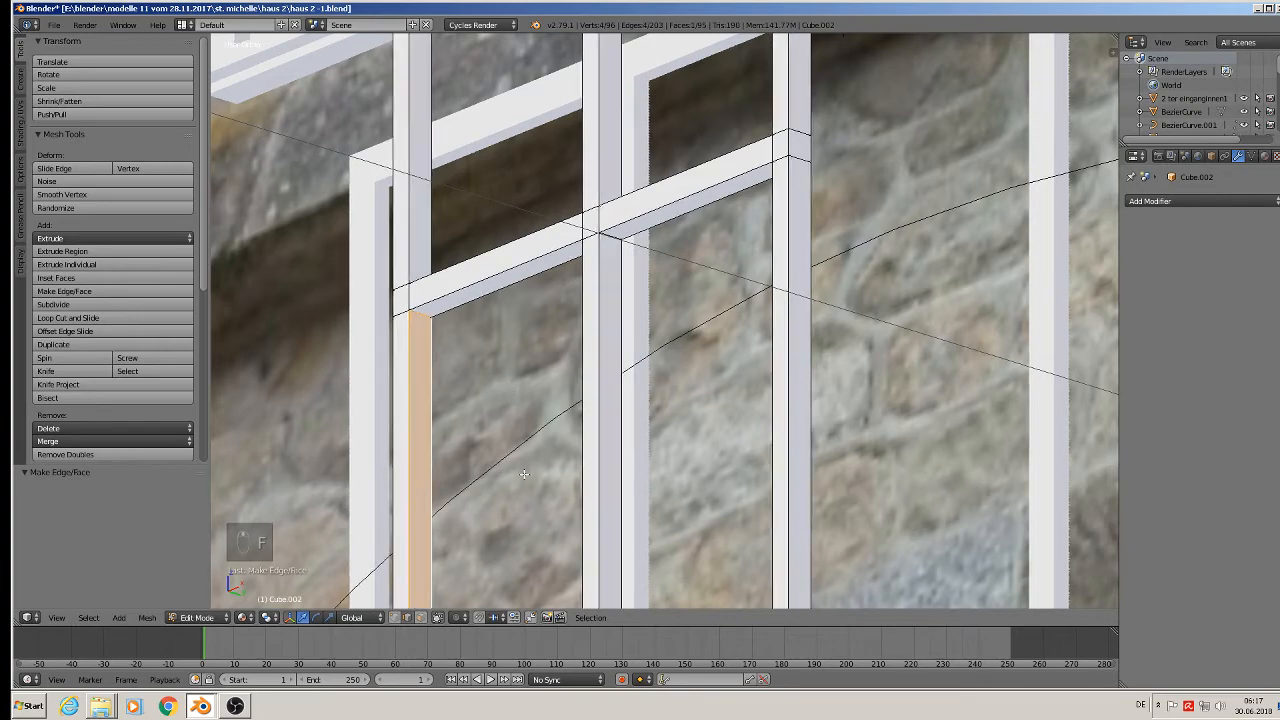
pyautogui.keyDown('shift'); pyautogui.moveTo(526, 410); pyautogui.dragTo(618, 40, button='middle'); pyautogui.keyUp('shift')
pyautogui.scroll(-3, 646, 646)
pyautogui.scroll(-2, 664, 495)
pyautogui.moveTo(666, 490); pyautogui.dragTo(836, 549, button='middle')
pyautogui.scroll(2, 780, 497)
pyautogui.rightClick(658, 425)
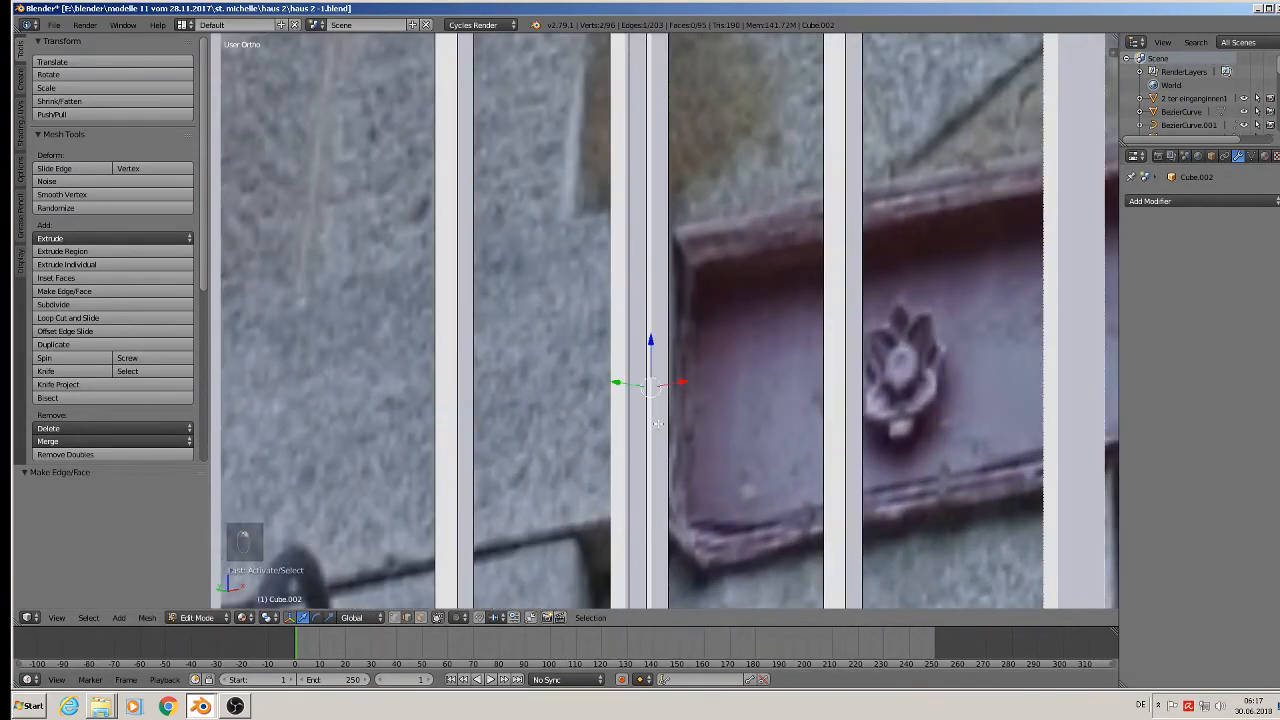
pyautogui.press('f')
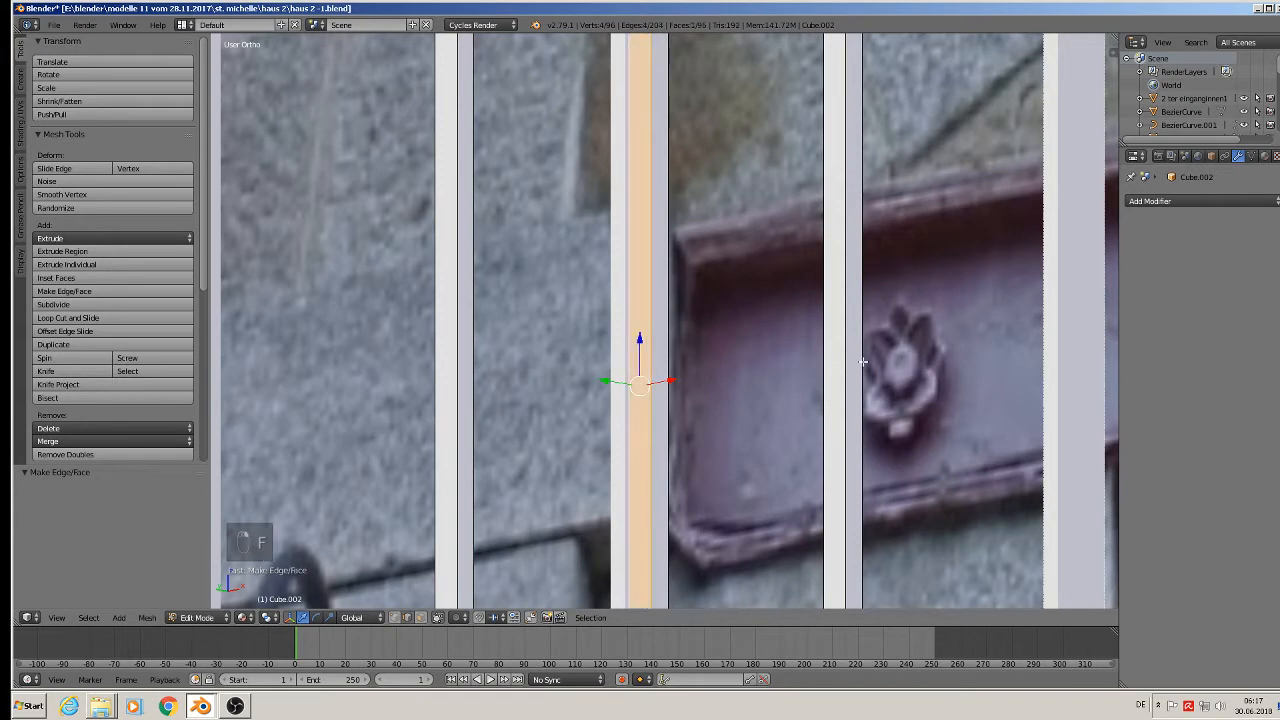
# Fill the open upper faces of the lower crossbar on both sides of the centre mullion.
pyautogui.moveTo(863, 362)
pyautogui.mouseDown(button='middle')
pyautogui.moveTo(878, 440)
pyautogui.moveTo(846, 332)
pyautogui.moveTo(814, 482)
pyautogui.moveTo(866, 405)
pyautogui.moveTo(864, 383)
pyautogui.mouseUp(button='middle')
pyautogui.scroll(3, 772, 408)
pyautogui.rightClick(692, 416)
pyautogui.keyDown('shift'); pyautogui.rightClick(686, 402); pyautogui.keyUp('shift')
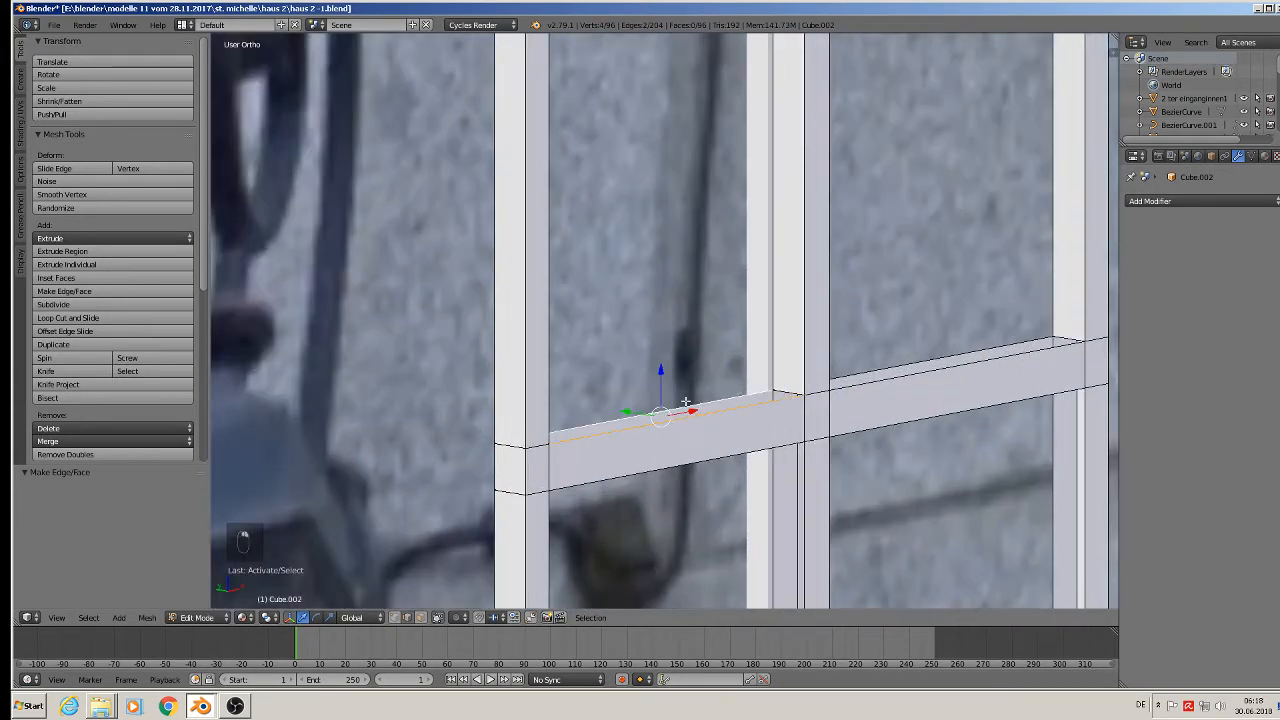
pyautogui.press('f')
pyautogui.rightClick(920, 374)
pyautogui.keyDown('shift'); pyautogui.rightClick(942, 373); pyautogui.keyUp('shift')
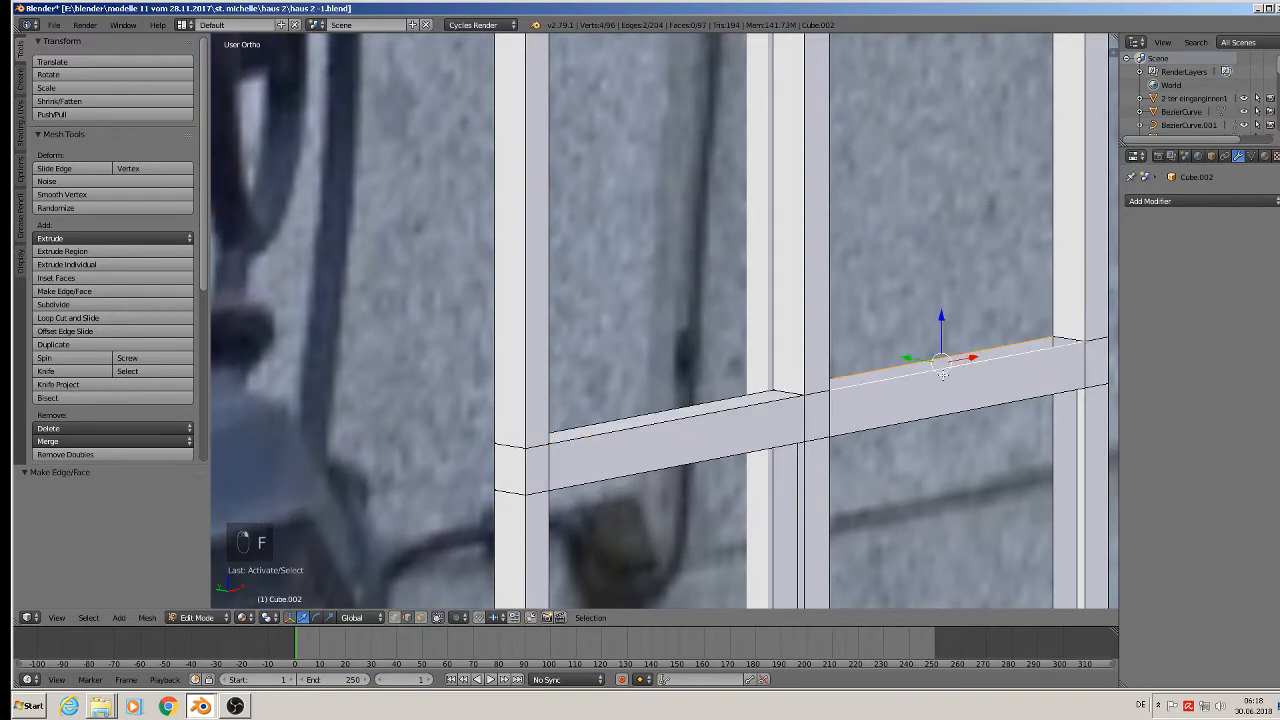
pyautogui.press('f')
# Fill the centre mullion's side facing the bottom right pane and the left stile's inner side in the bottom left pane.
pyautogui.moveTo(946, 384); pyautogui.dragTo(857, 329, button='middle')
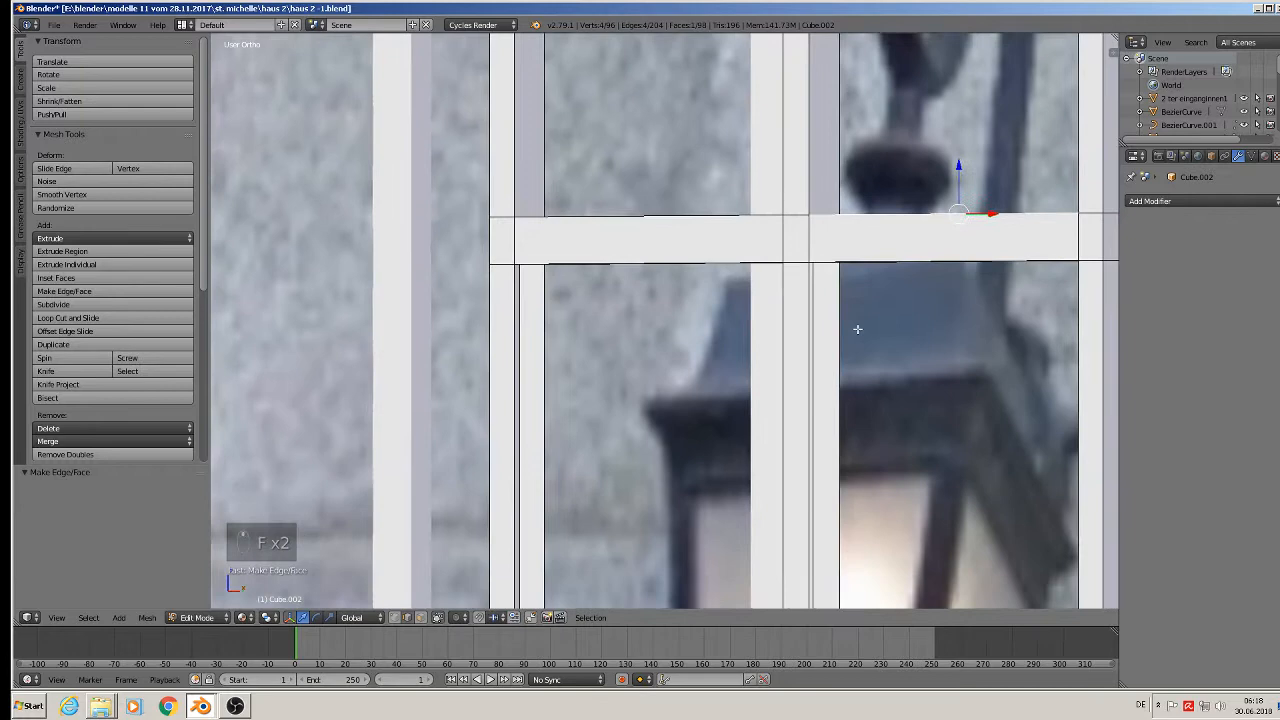
pyautogui.rightClick(803, 352)
pyautogui.keyDown('shift'); pyautogui.rightClick(846, 364); pyautogui.keyUp('shift')
pyautogui.press('f')
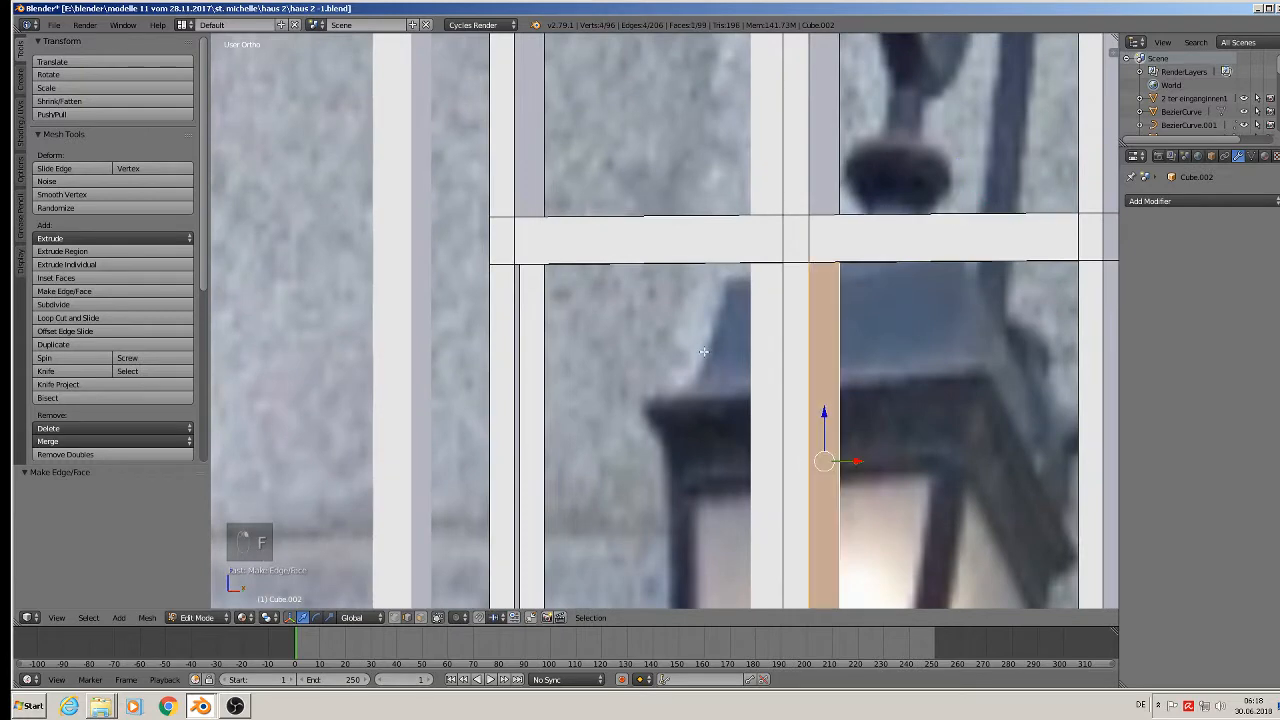
pyautogui.rightClick(562, 349)
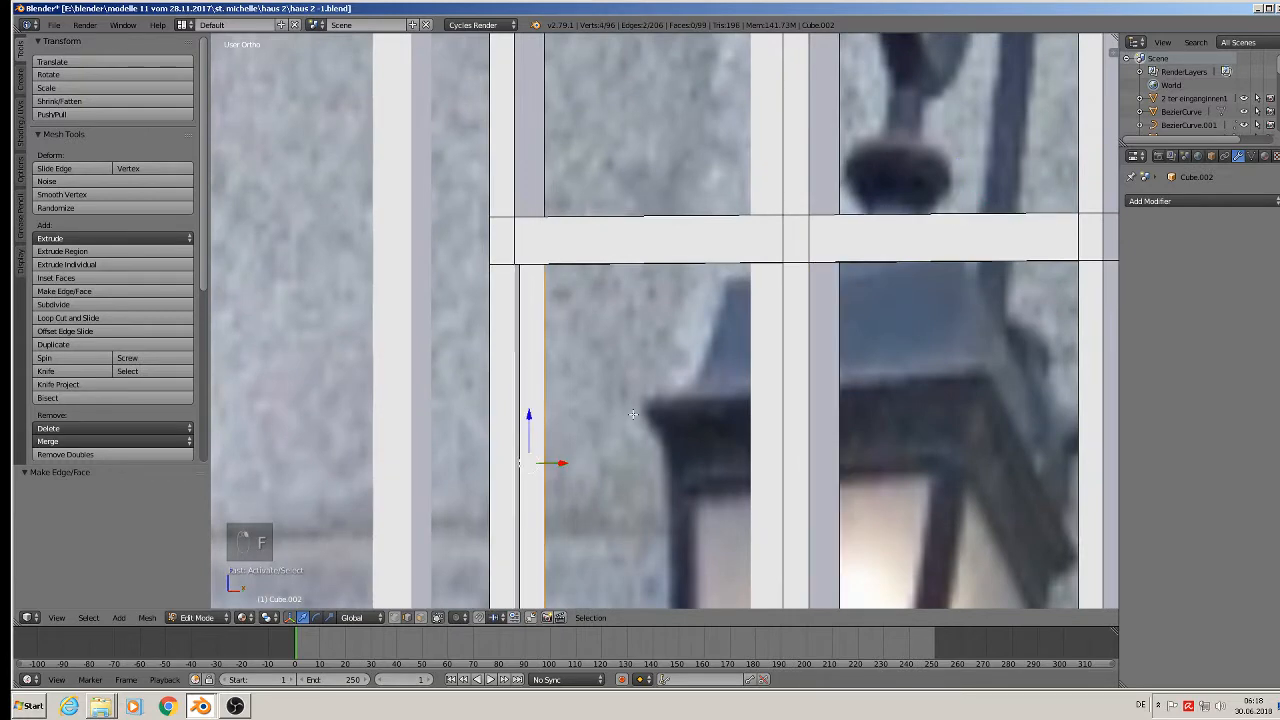
pyautogui.press('f')
# Fill the undersides of the lower crossbar above the bottom left and bottom right panes.
pyautogui.moveTo(633, 413); pyautogui.dragTo(790, 270, button='middle')
pyautogui.rightClick(676, 281)
pyautogui.press('f')
pyautogui.rightClick(1008, 232)
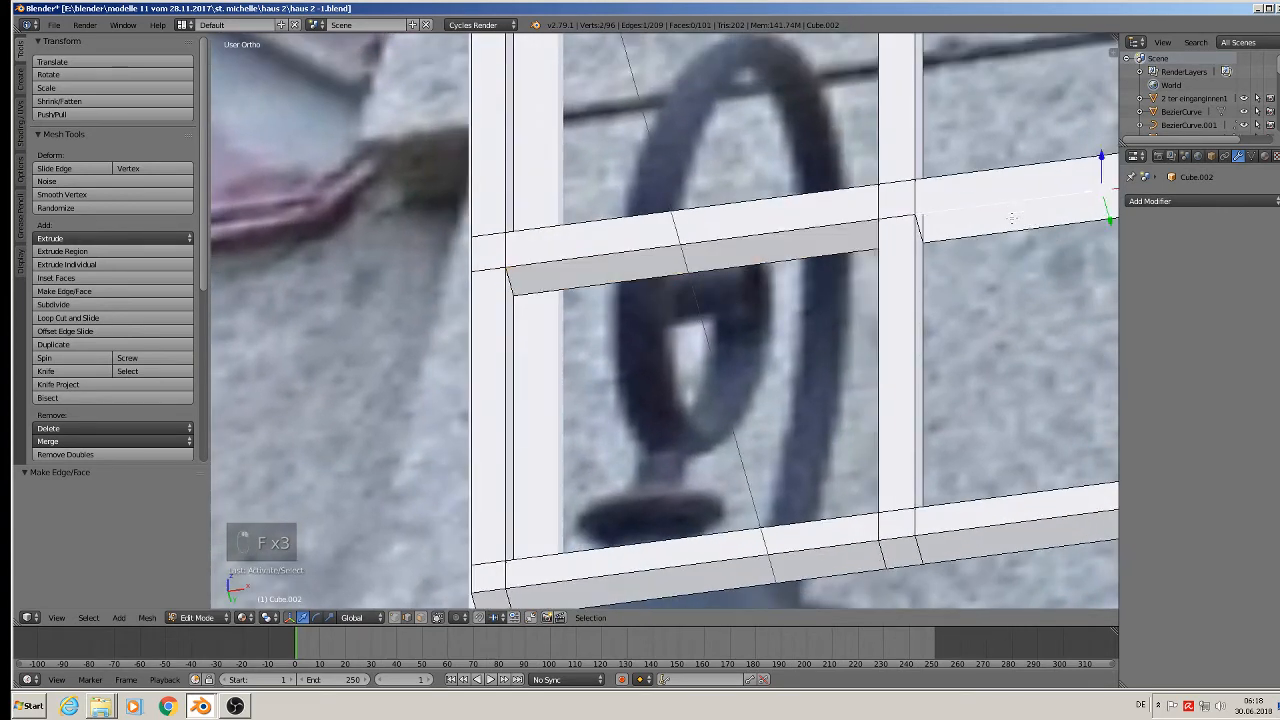
pyautogui.press('f')
# Fill the right stile's inner side and the bottom rail's upper face in the bottom right pane.
pyautogui.moveTo(965, 353); pyautogui.dragTo(1055, 264, button='middle')
pyautogui.rightClick(1055, 264)
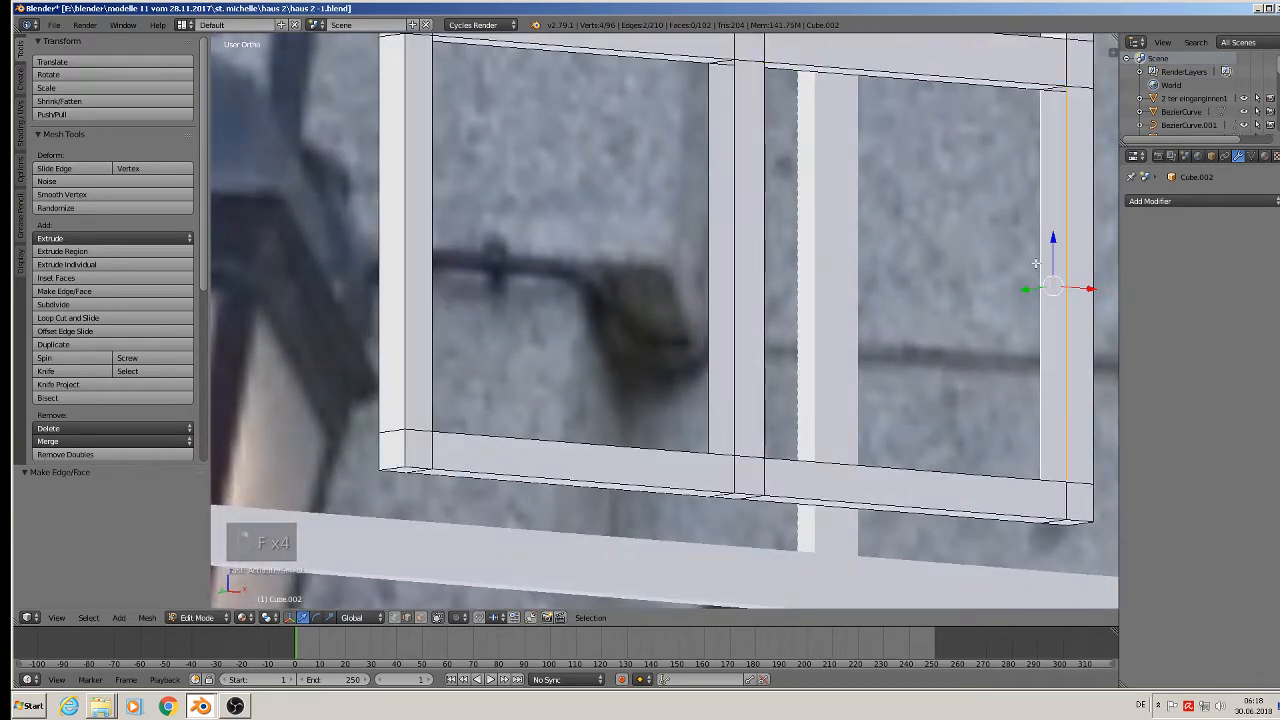
pyautogui.press('f')
pyautogui.moveTo(1001, 296); pyautogui.dragTo(938, 457, button='middle')
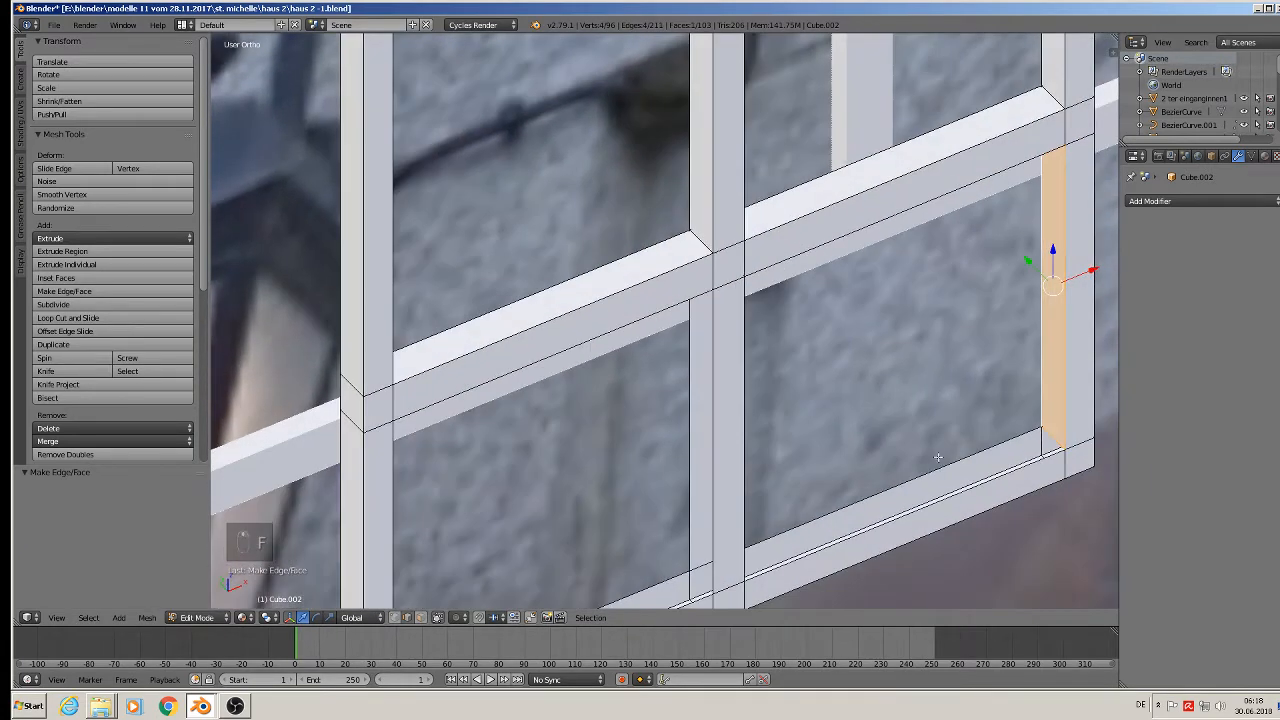
pyautogui.rightClick(918, 508)
pyautogui.press('f')
# Fill the bottom rail's upper face and the centre mullion's side facing the bottom left pane.
pyautogui.moveTo(918, 508); pyautogui.dragTo(738, 479, button='middle')
pyautogui.rightClick(536, 374)
pyautogui.keyDown('shift'); pyautogui.rightClick(535, 403); pyautogui.keyUp('shift')
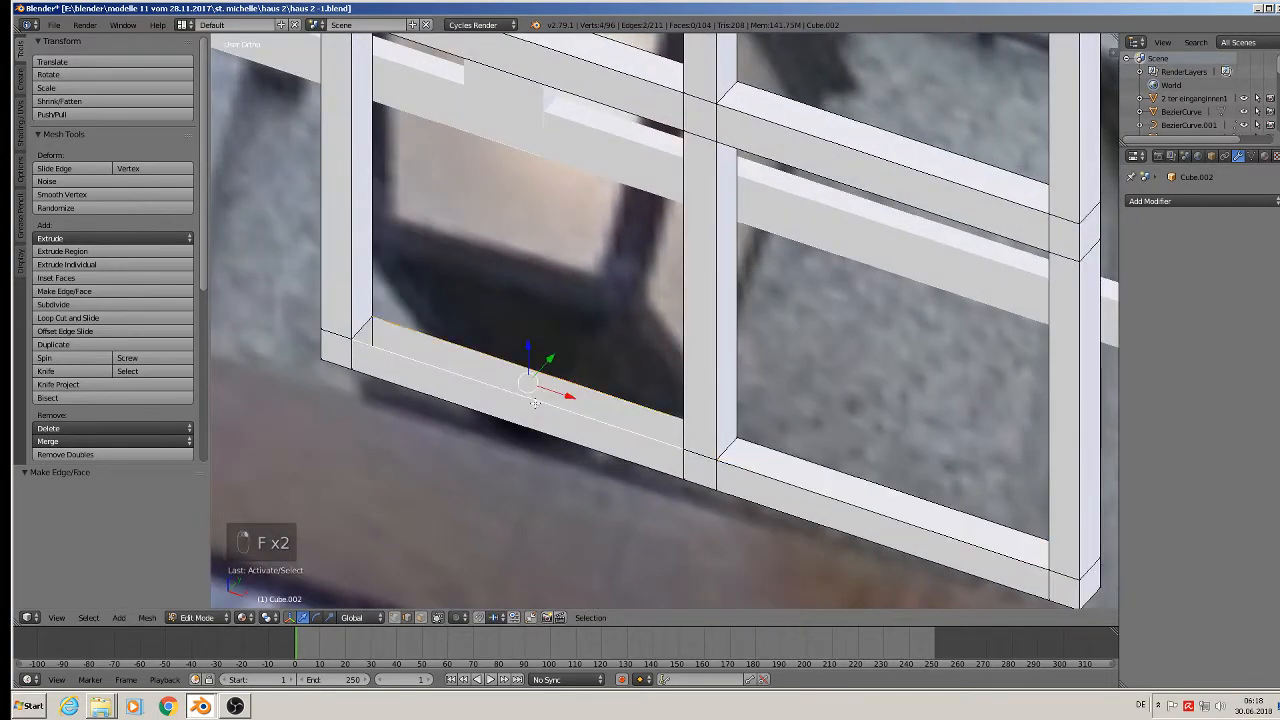
pyautogui.press('f')
pyautogui.press('a')
pyautogui.moveTo(535, 403); pyautogui.dragTo(703, 366, button='middle')
pyautogui.rightClick(698, 440)
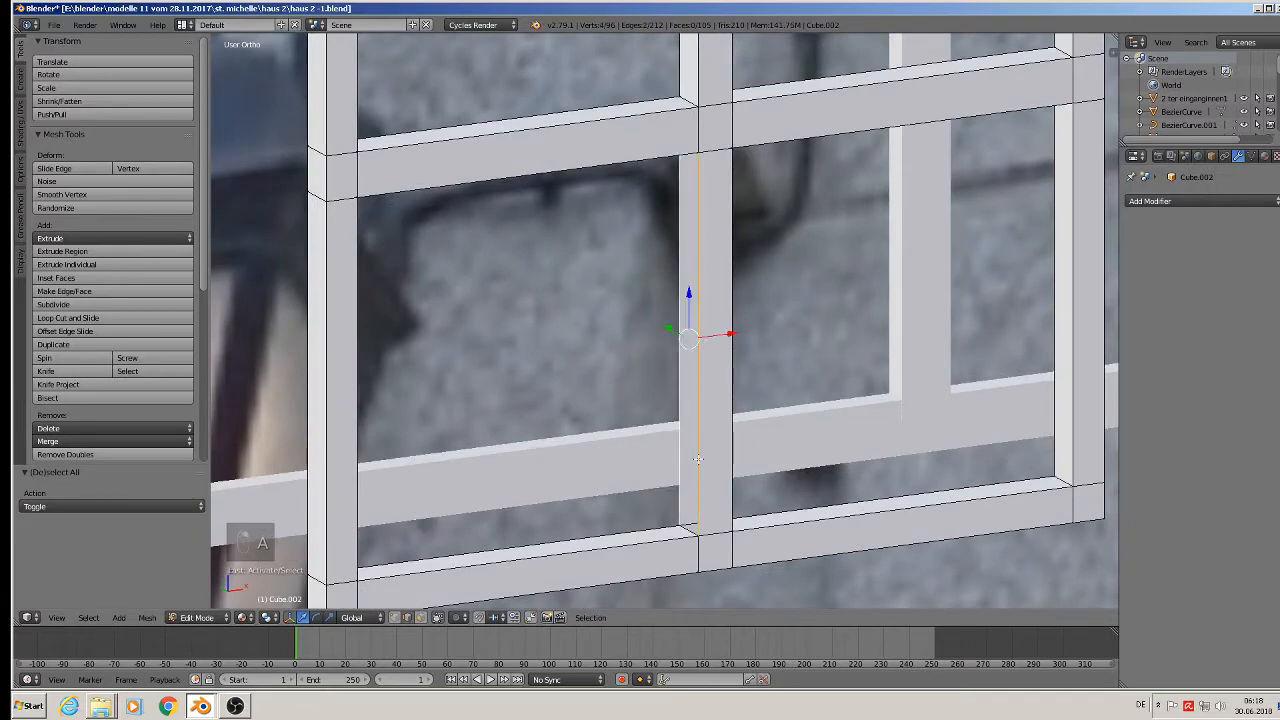
pyautogui.press('f')
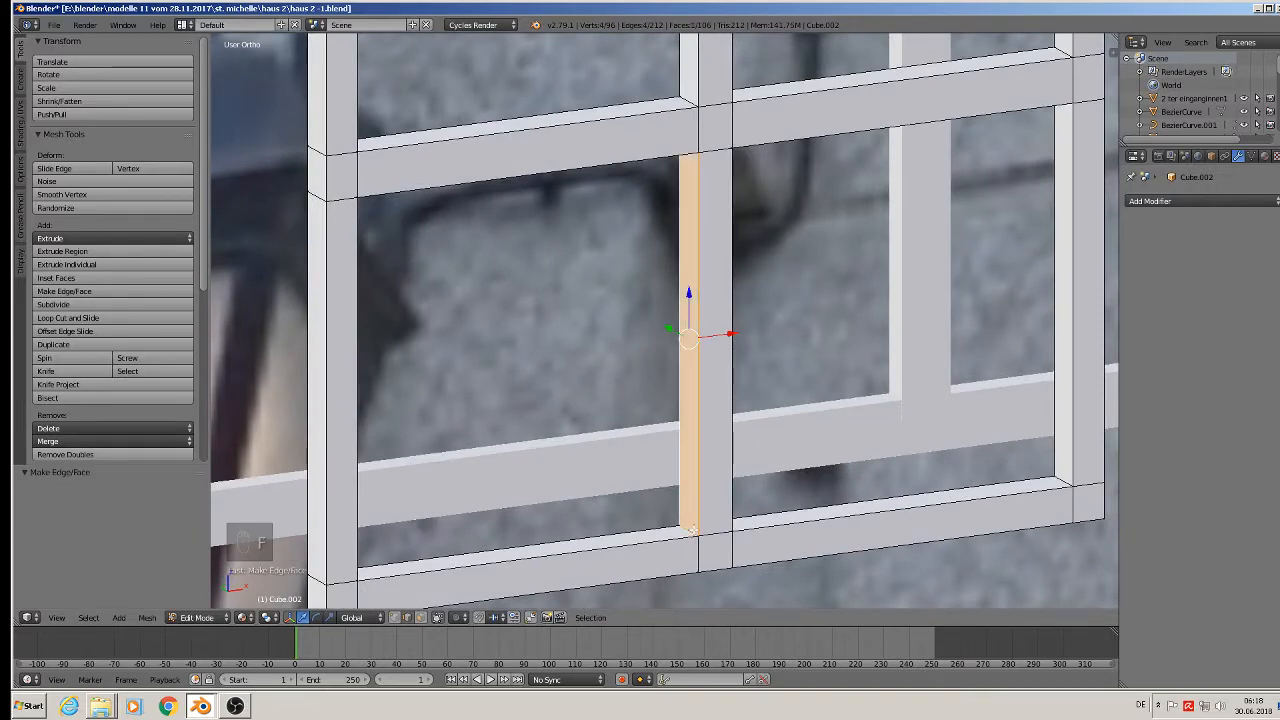
# Return to Object Mode with the mesh deselected and show the whole window frame in front view.
pyautogui.scroll(-4, 722, 472)
pyautogui.press('a')
pyautogui.scroll(-4, 780, 380)
pyautogui.keyDown('shift'); pyautogui.moveTo(798, 355); pyautogui.dragTo(672, 450, button='middle'); pyautogui.keyUp('shift')
pyautogui.press('Tab')
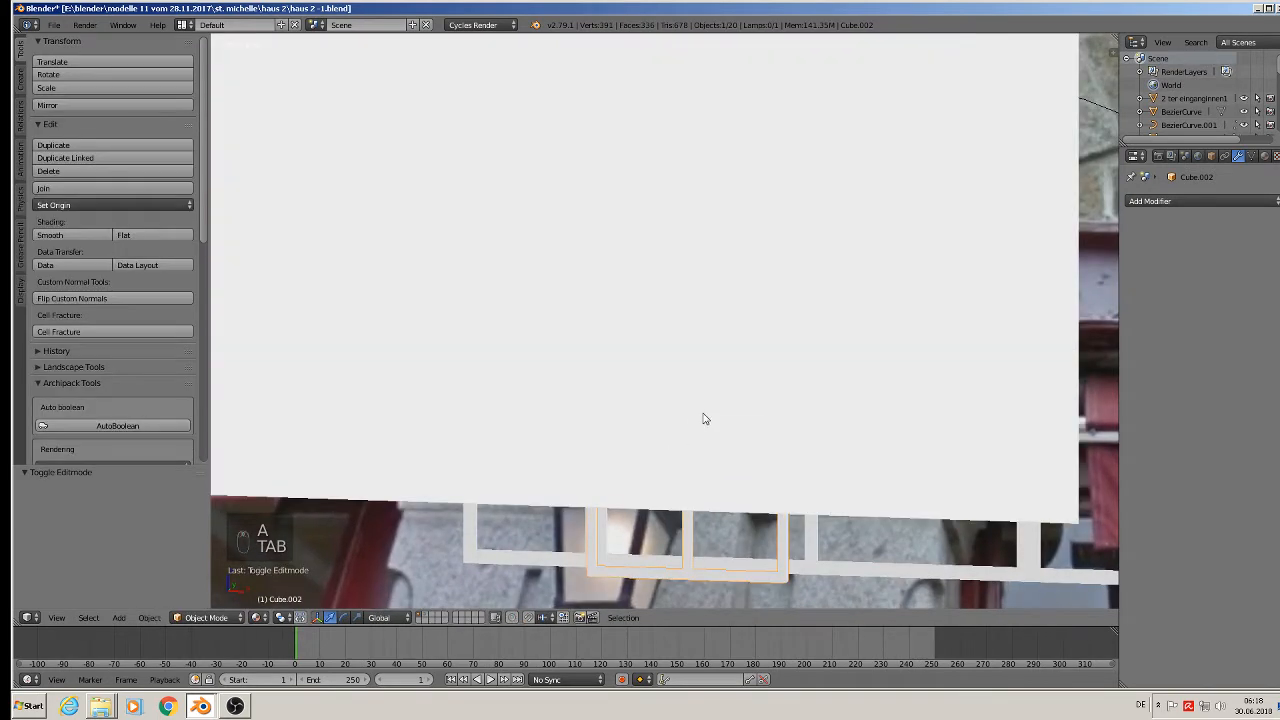
pyautogui.press('KP_1')
pyautogui.scroll(-3, 742, 360)
pyautogui.keyDown('shift'); pyautogui.moveTo(742, 360); pyautogui.dragTo(503, 386, button='middle'); pyautogui.keyUp('shift')
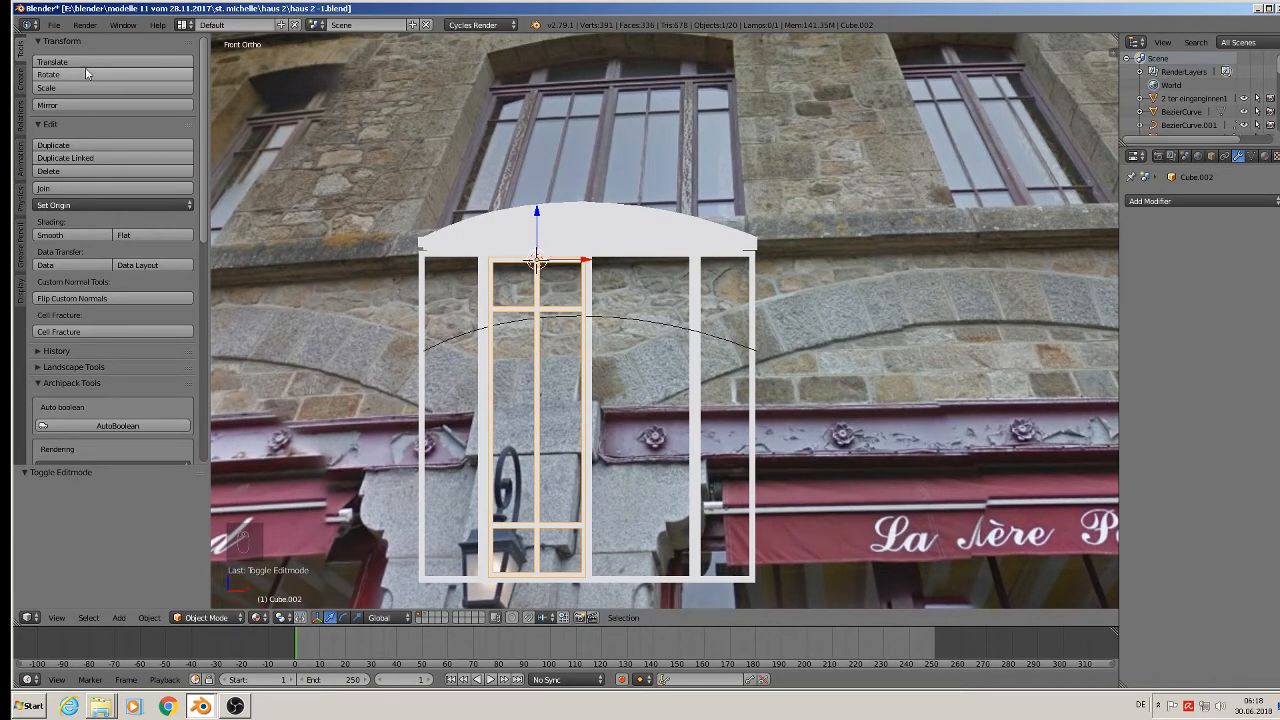
# Save the current Blender file under its existing name.
pyautogui.click(57, 27)
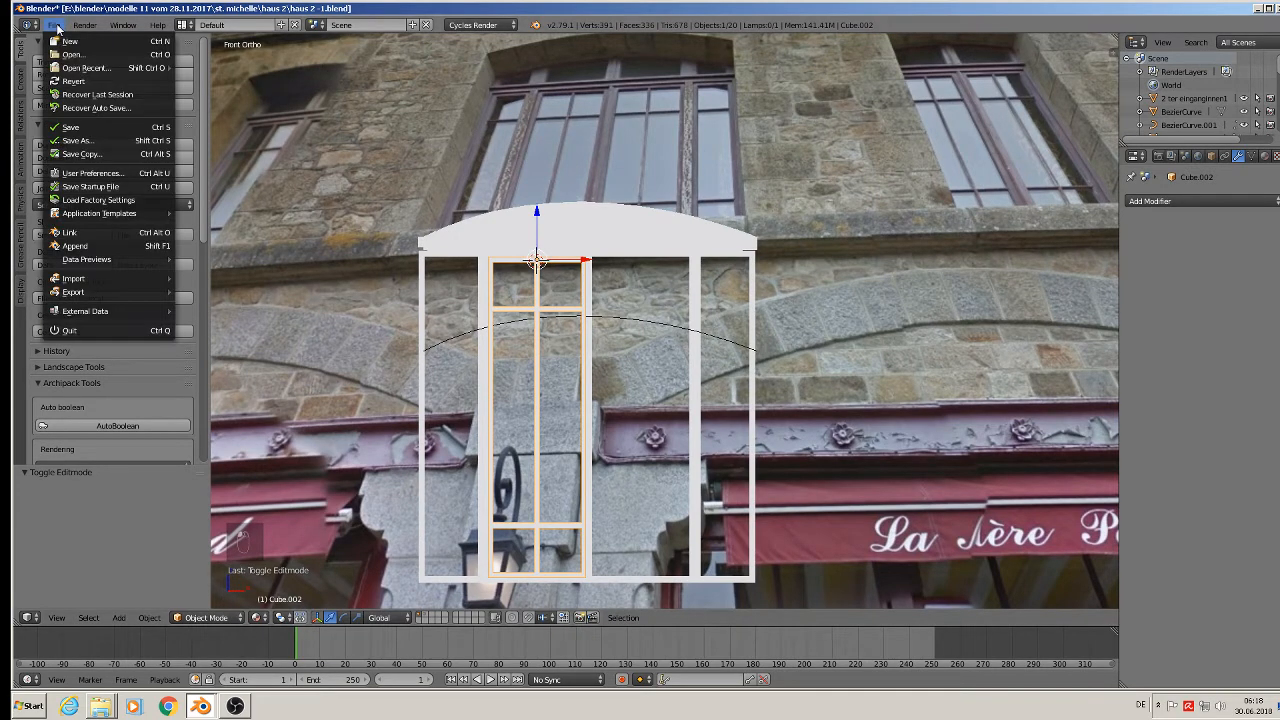
pyautogui.click(86, 128)
pyautogui.scroll(1, 664, 233)
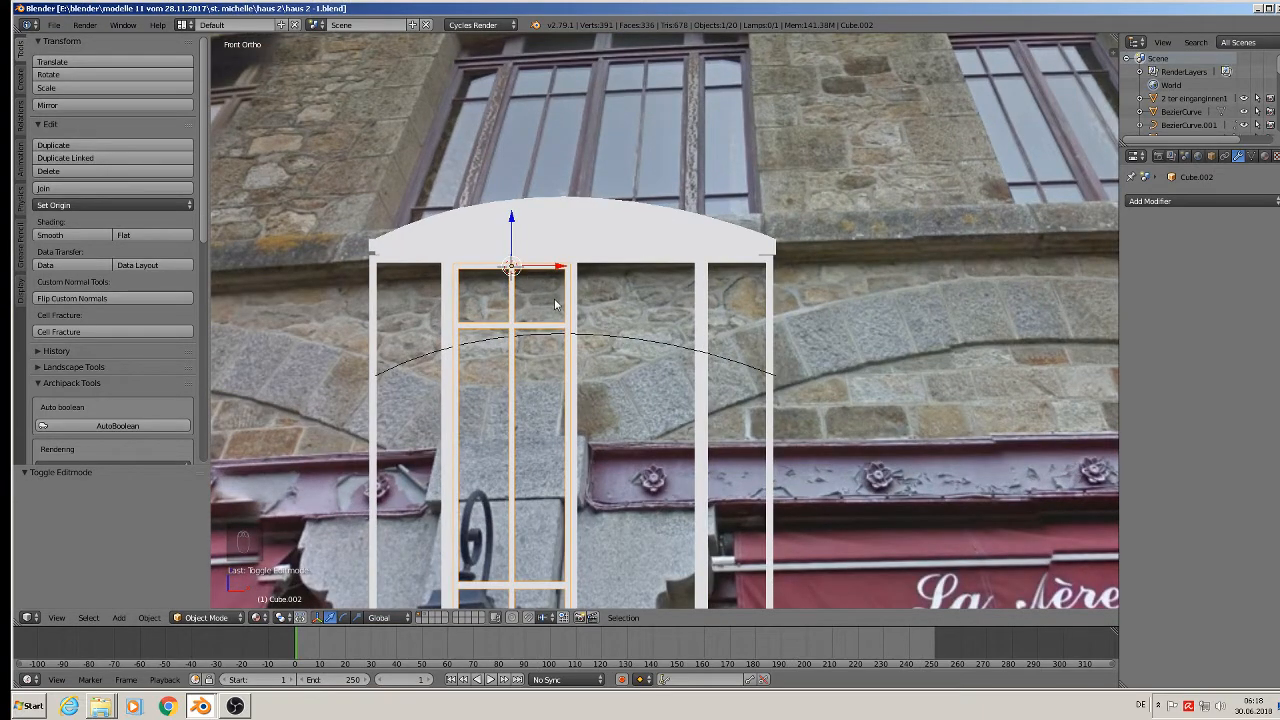
# Move the casement frame about 0.031 along the Y axis so it sits inside the outer window frame.
pyautogui.moveTo(553, 302); pyautogui.dragTo(488, 338, button='middle')
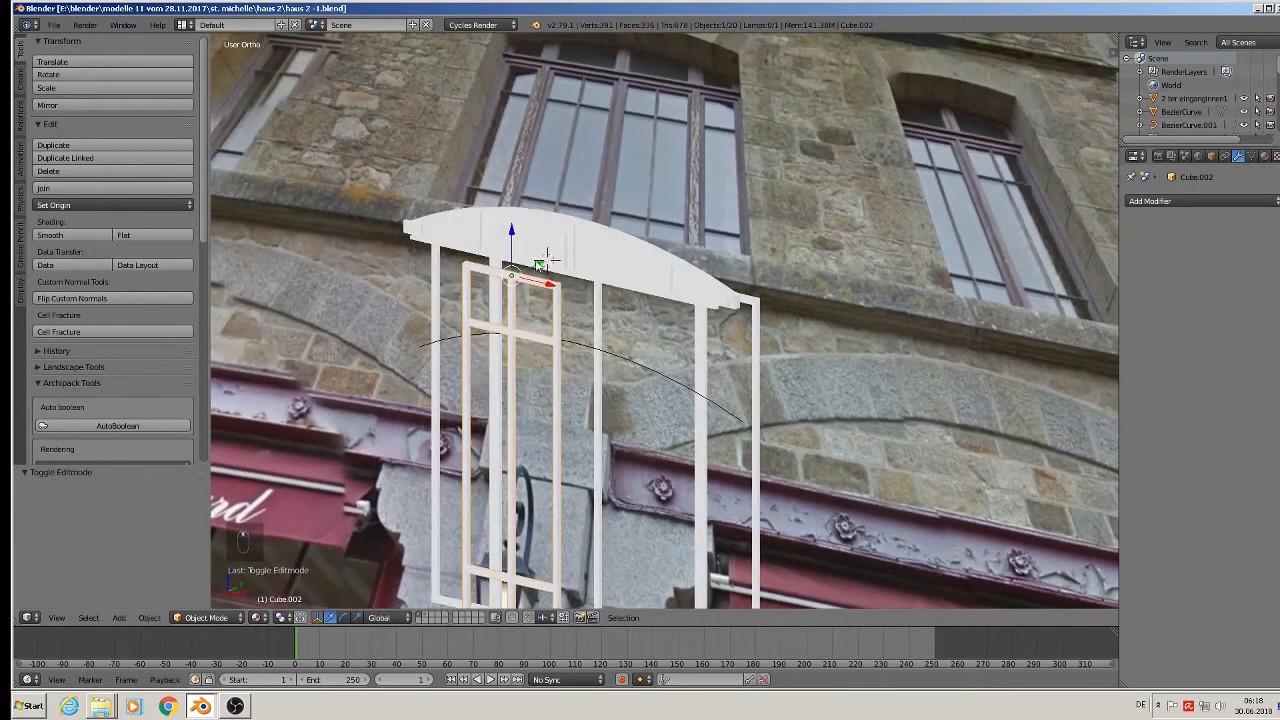
pyautogui.click(536, 257)
pyautogui.press('g')
pyautogui.press('y')
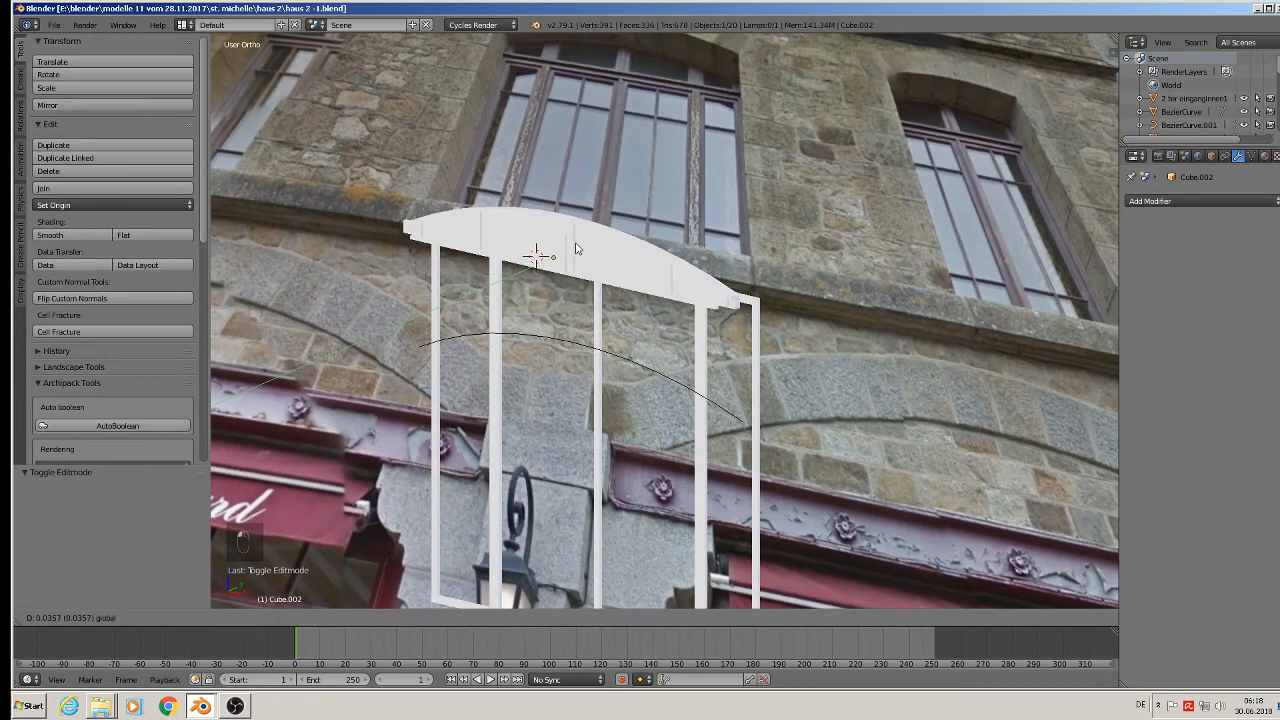
pyautogui.click(570, 250)
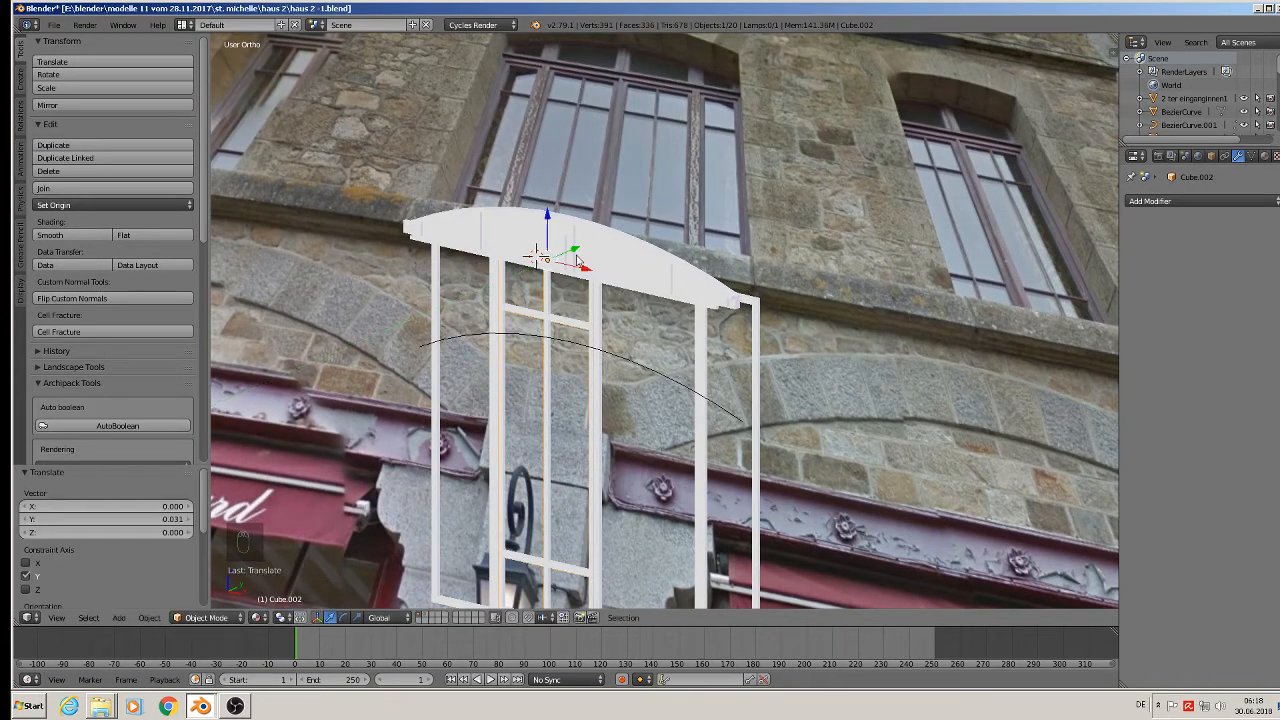
# Move the arched Bezier curve that crosses the window to layer 2.
pyautogui.rightClick(604, 347)
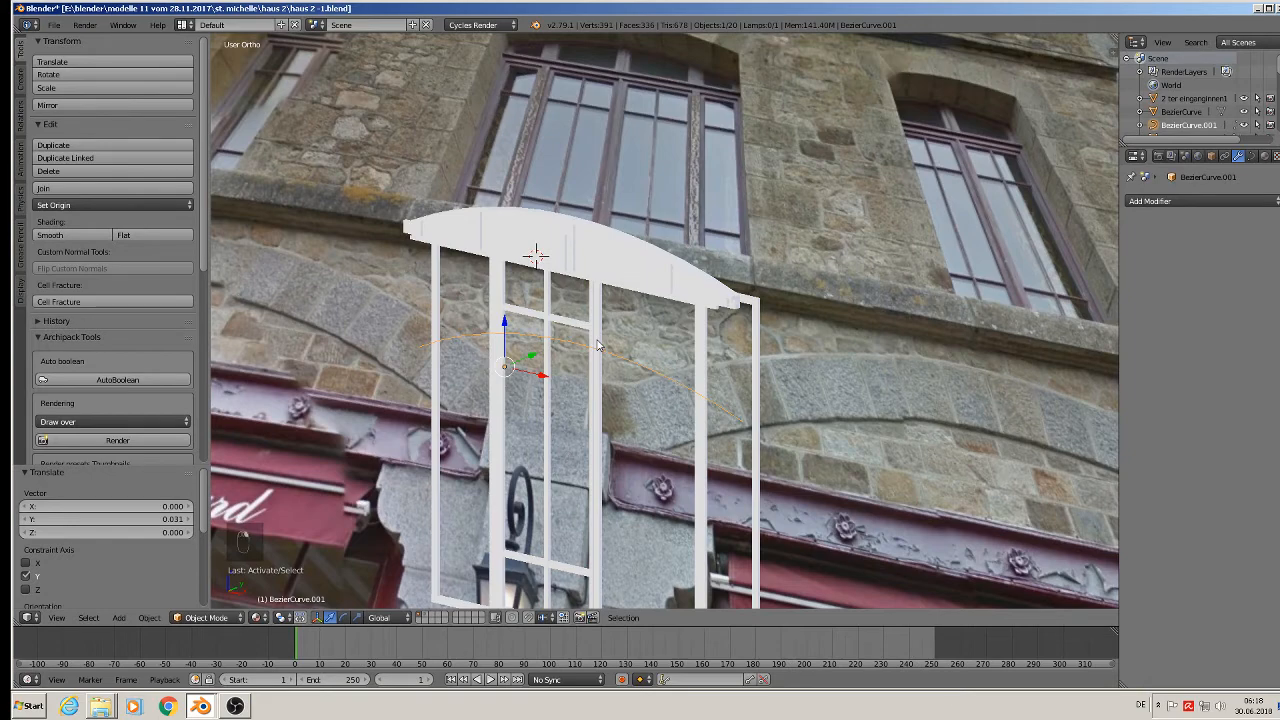
pyautogui.moveTo(597, 345)
pyautogui.mouseDown(button='middle')
pyautogui.moveTo(616, 340)
pyautogui.moveTo(614, 354)
pyautogui.mouseUp(button='middle')
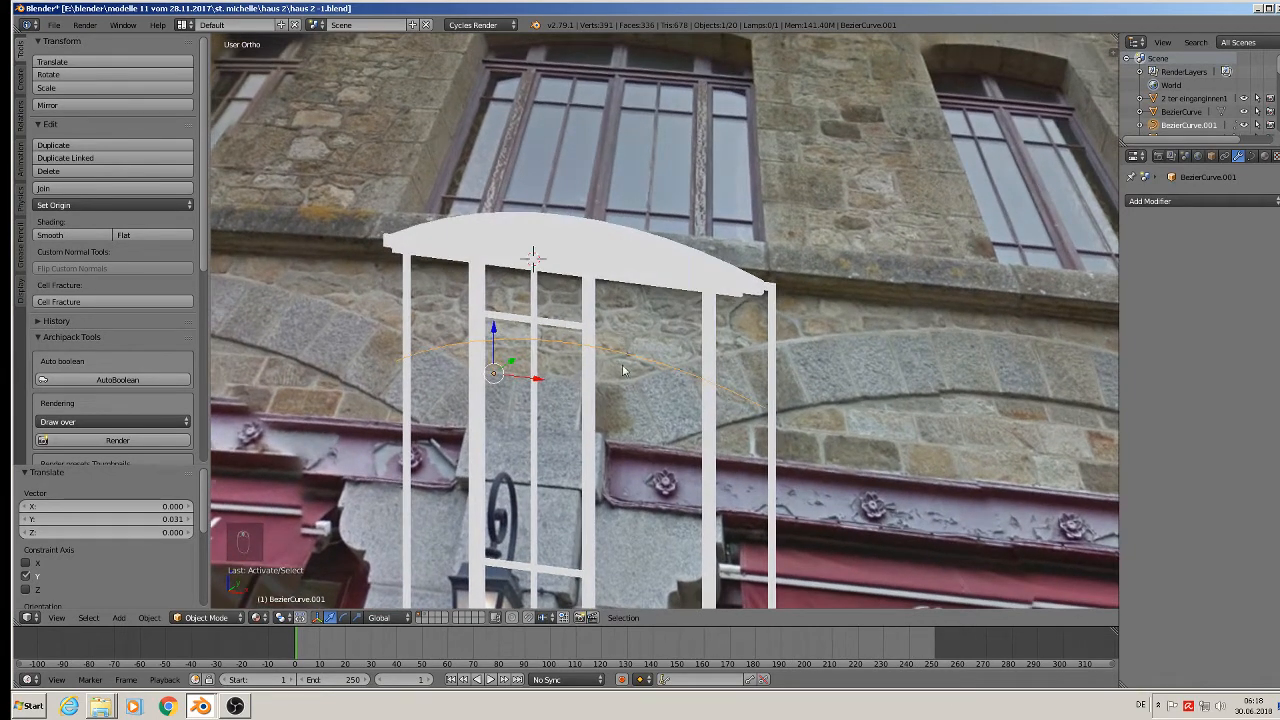
pyautogui.press('m')
pyautogui.click(731, 388)
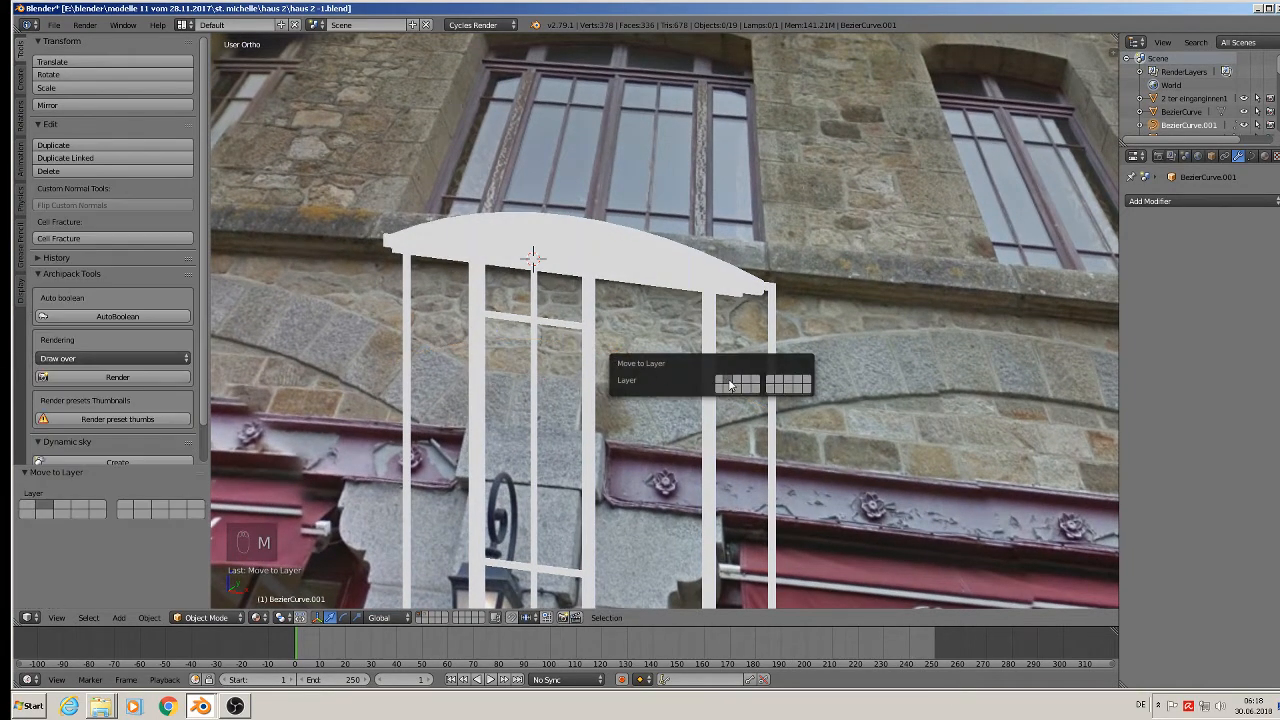
# Shift the outer window frame with the vertical posts about -0.004 along the Y axis.
pyautogui.rightClick(712, 368)
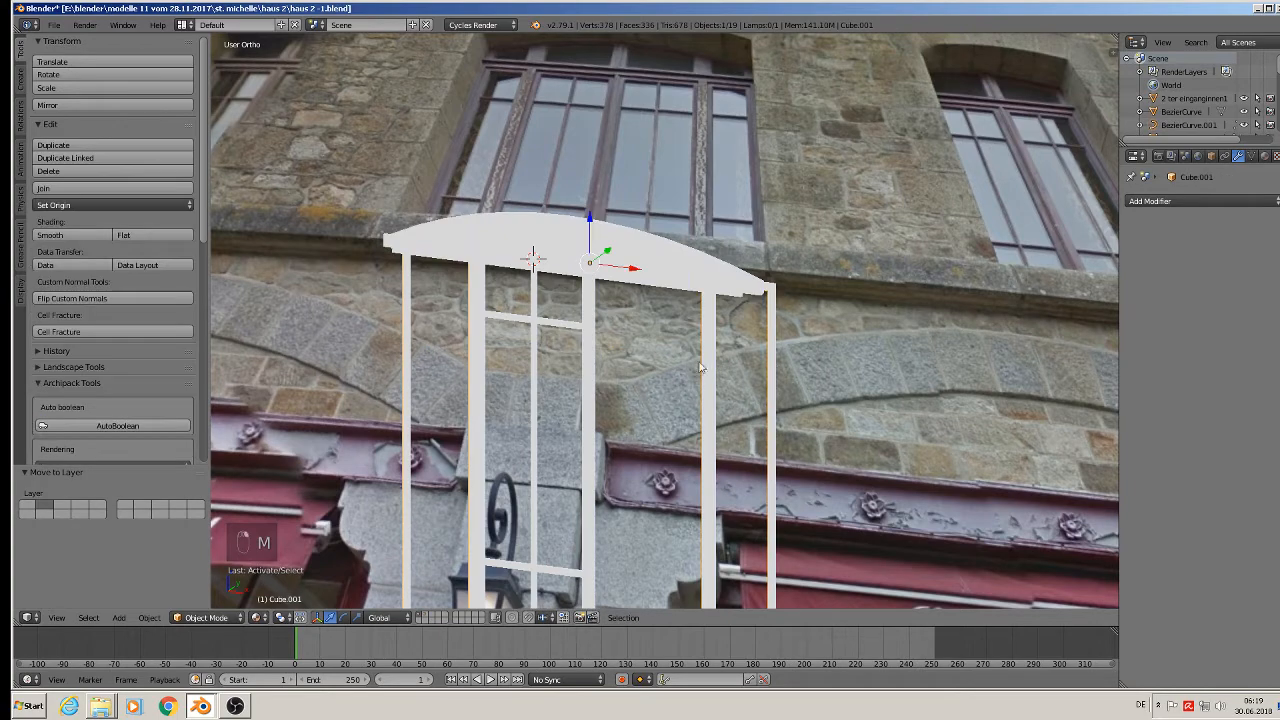
pyautogui.moveTo(712, 368); pyautogui.dragTo(594, 240, button='middle')
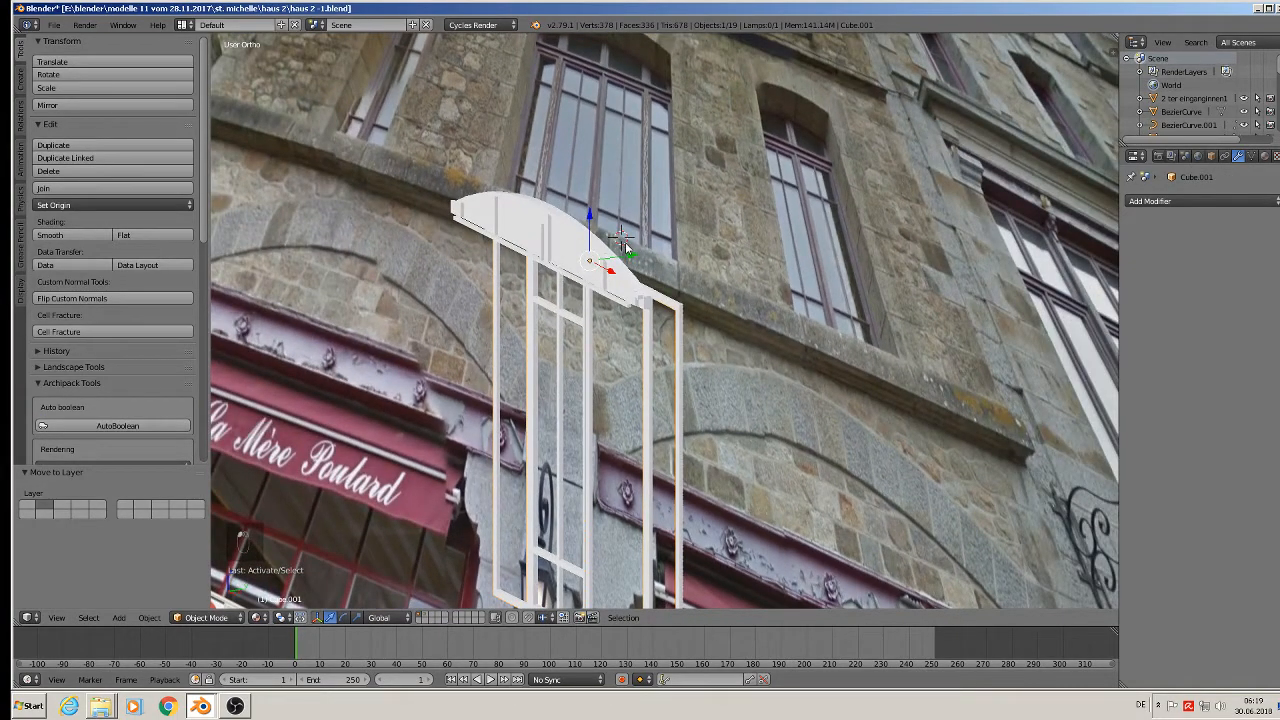
pyautogui.press('g')
pyautogui.press('y')
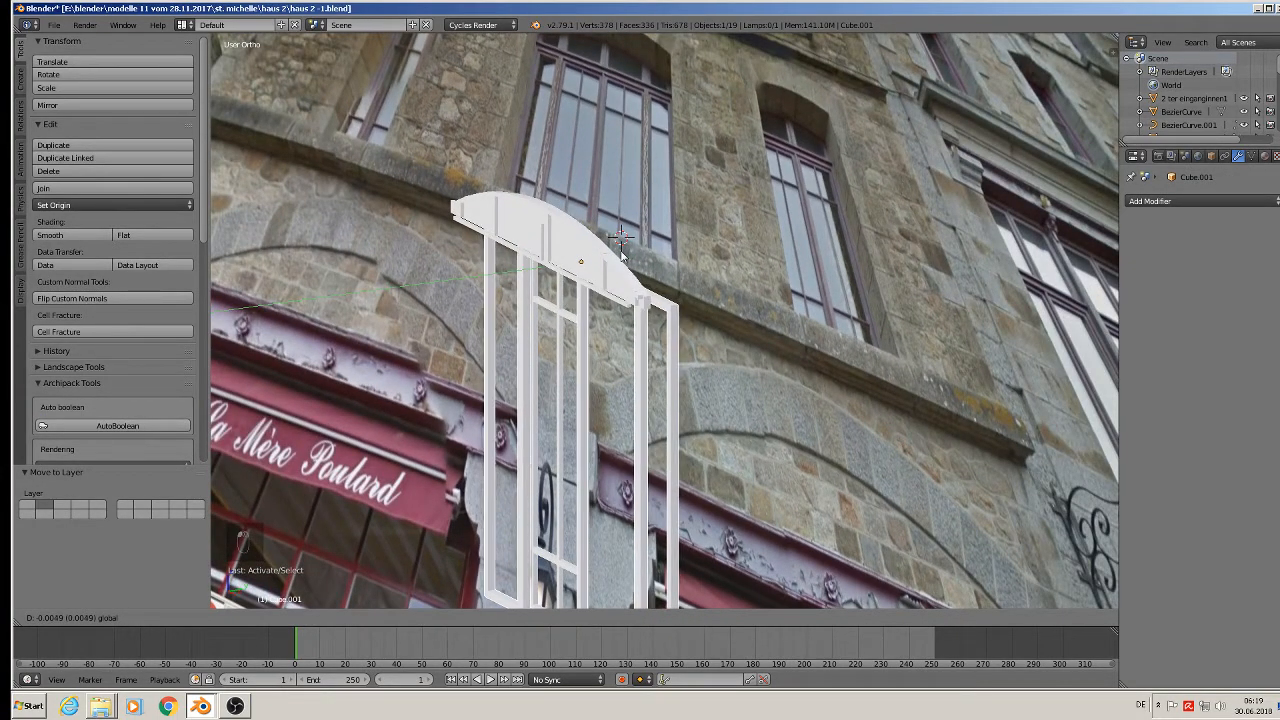
pyautogui.click(605, 280)
pyautogui.scroll(2, 600, 288)
pyautogui.scroll(1, 600, 288)
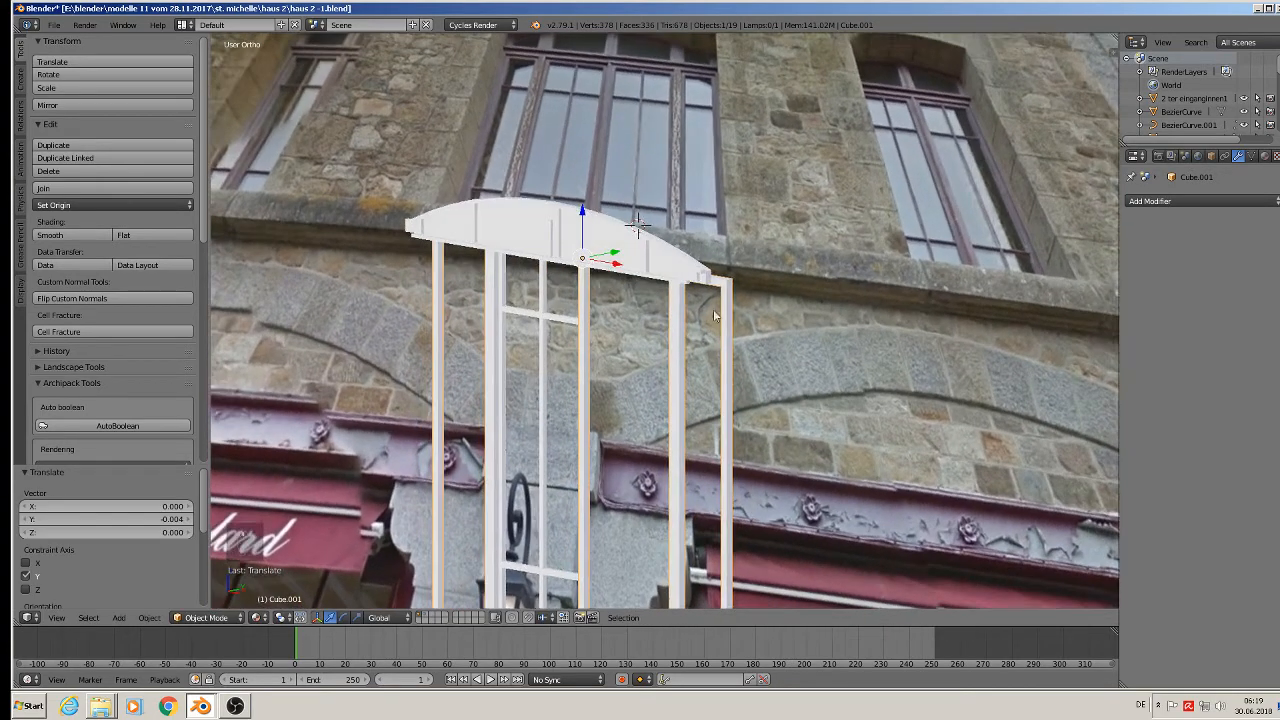
# Clear the casement frame's mesh selection, return to Object Mode and deselect all objects in front view.
pyautogui.press('KP_1')
pyautogui.scroll(3, 519, 303)
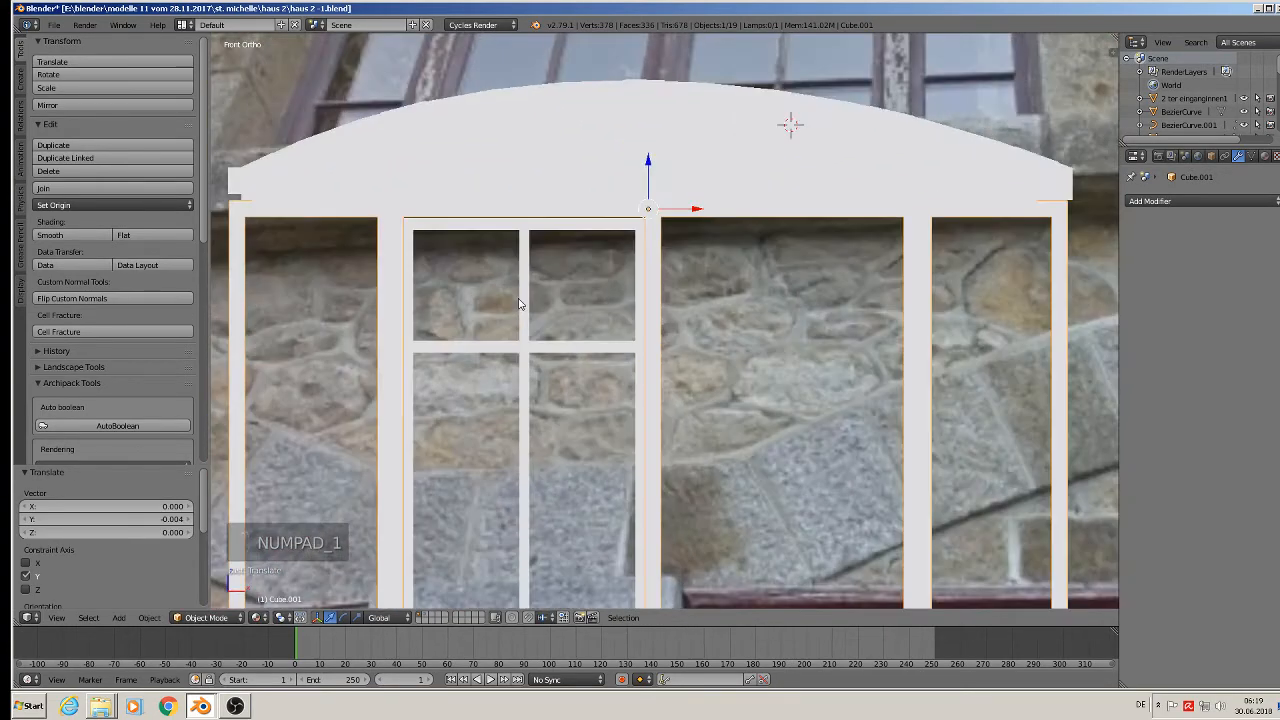
pyautogui.press('Tab')
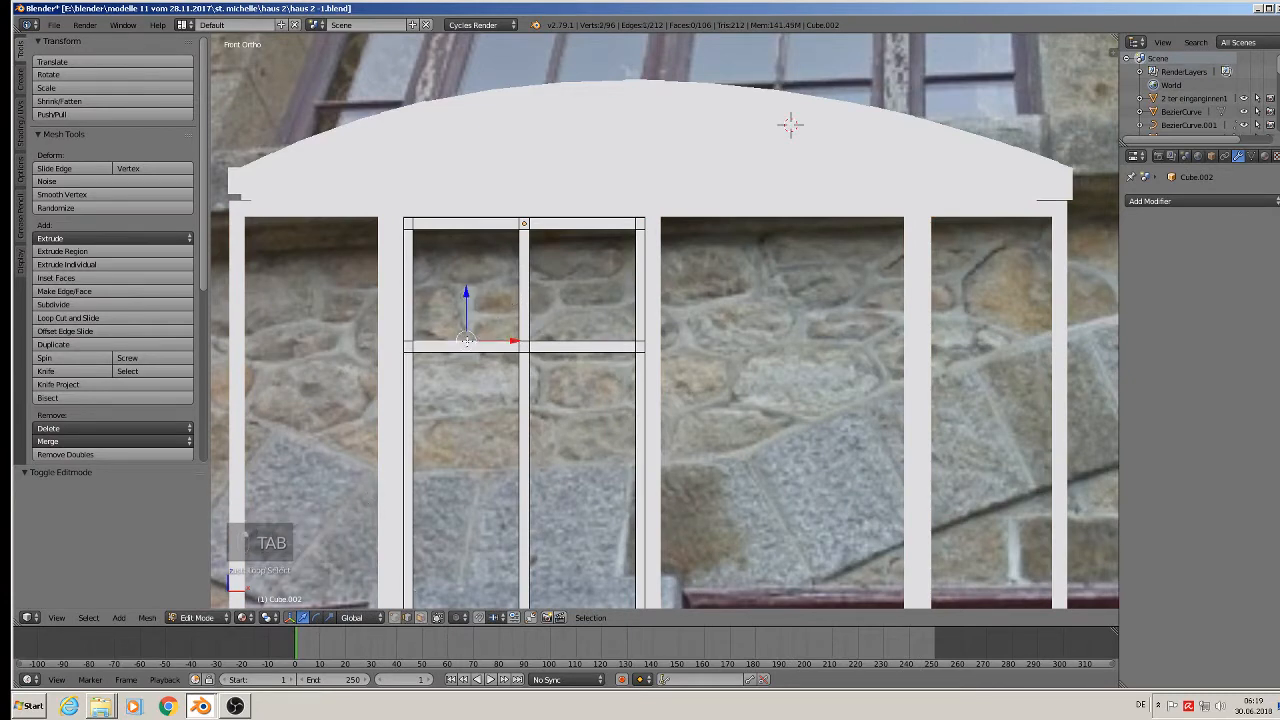
pyautogui.moveTo(466, 341)
pyautogui.mouseDown(button='middle')
pyautogui.moveTo(455, 367)
pyautogui.moveTo(425, 371)
pyautogui.moveTo(445, 372)
pyautogui.moveTo(478, 350)
pyautogui.moveTo(473, 339)
pyautogui.mouseUp(button='middle')
pyautogui.press('a')
pyautogui.press('Tab')
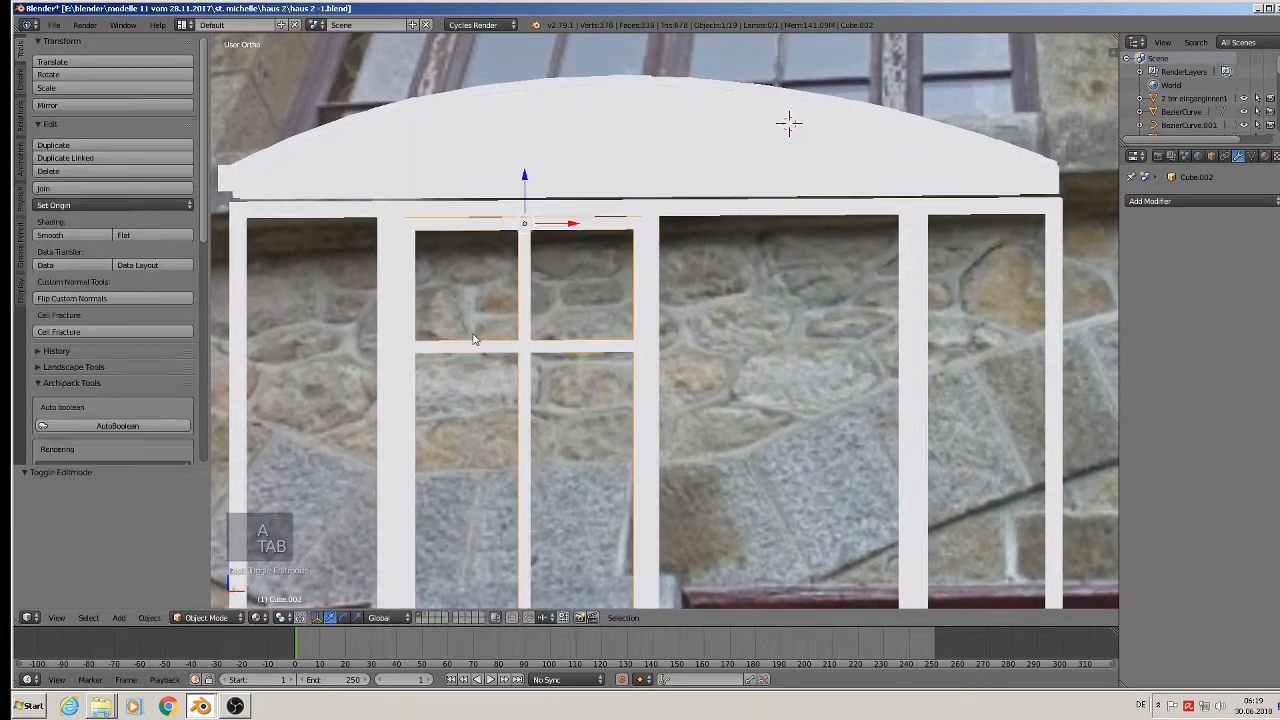
pyautogui.scroll(-3, 474, 338)
pyautogui.press('KP_1')
pyautogui.scroll(-3, 540, 370)
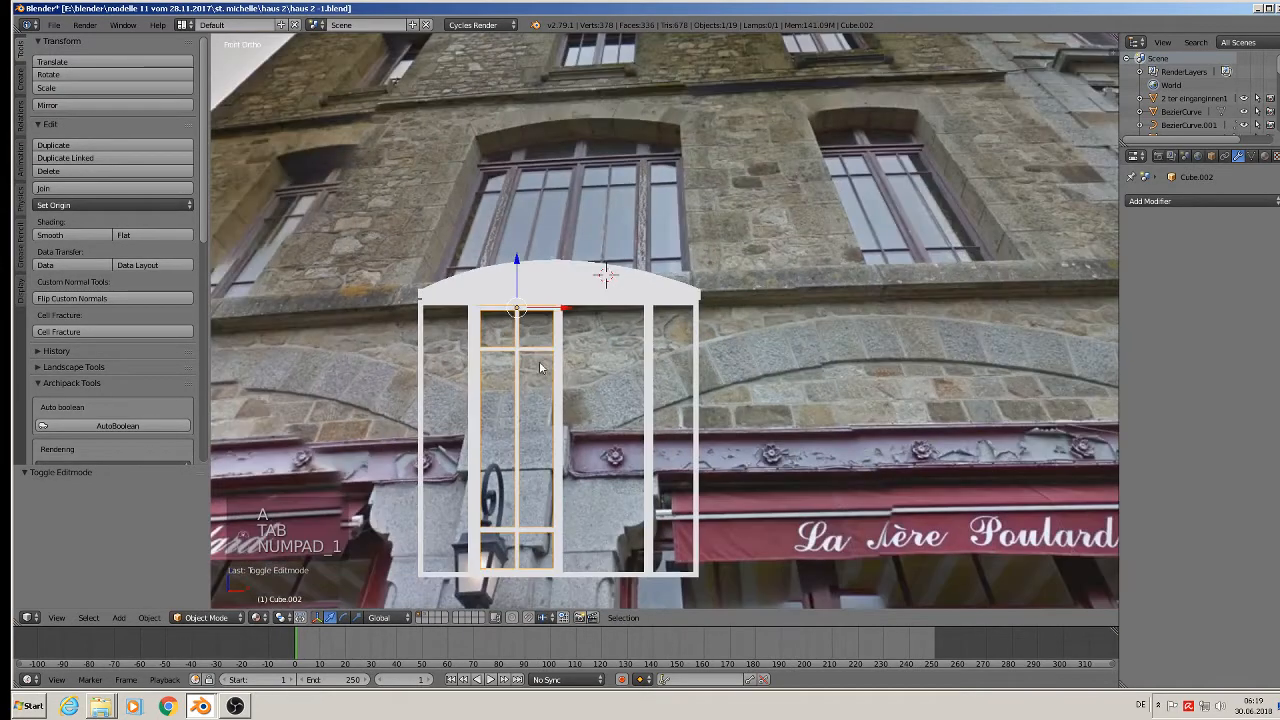
pyautogui.keyDown('shift'); pyautogui.moveTo(541, 368); pyautogui.dragTo(543, 359, button='middle'); pyautogui.keyUp('shift')
pyautogui.press('a')
pyautogui.press('a')
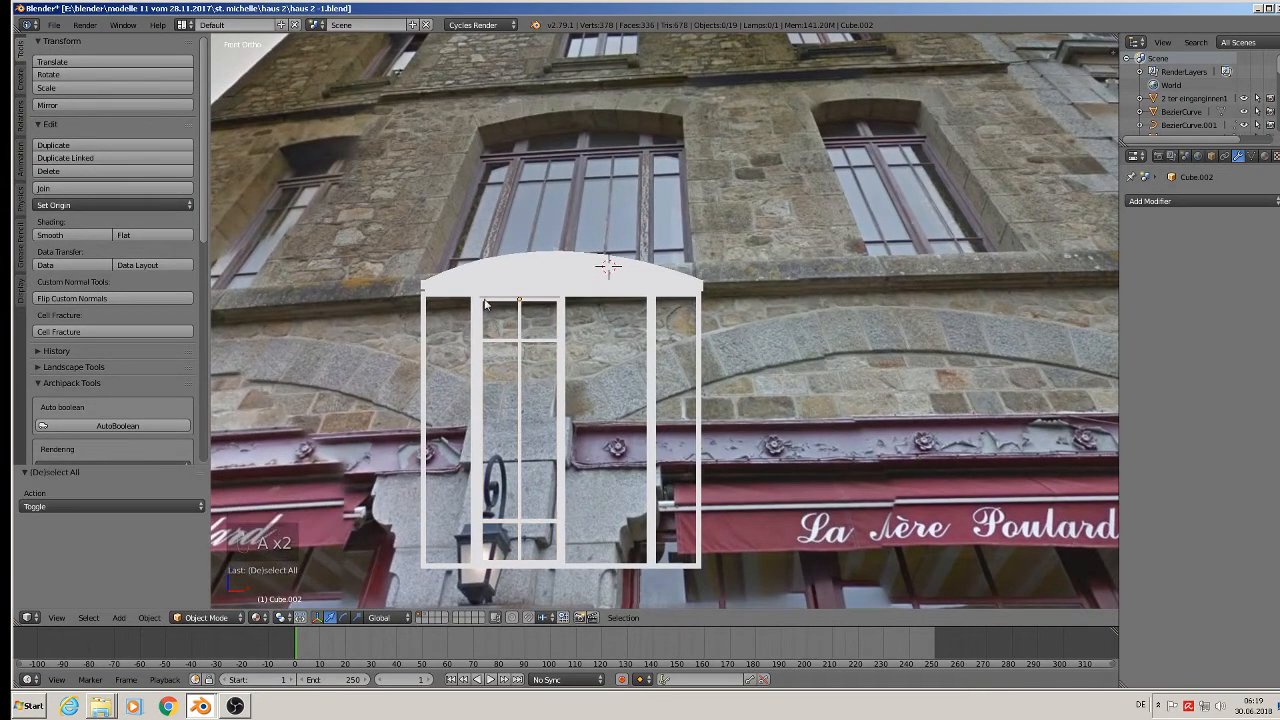
# Add a cube at the upper part of the casement and scale it to about 0.030.
pyautogui.click(517, 381)
pyautogui.click(118, 617)
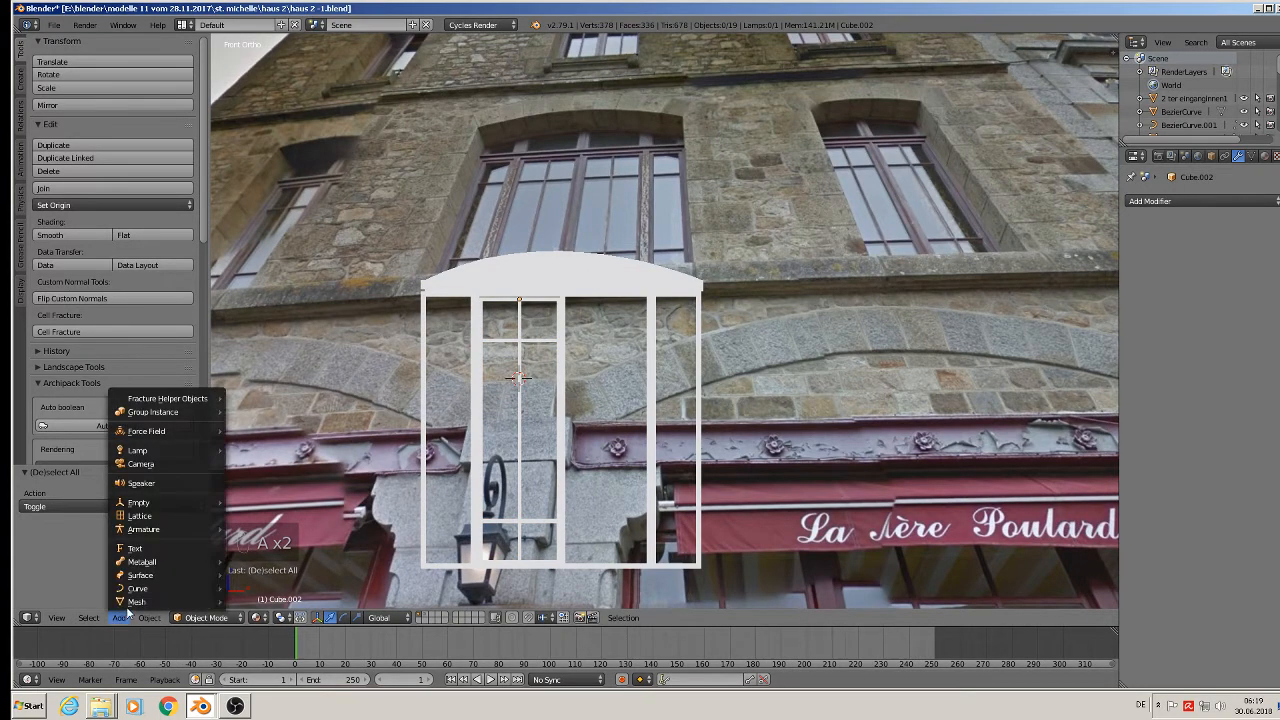
pyautogui.moveTo(136, 601)
pyautogui.click(278, 300)
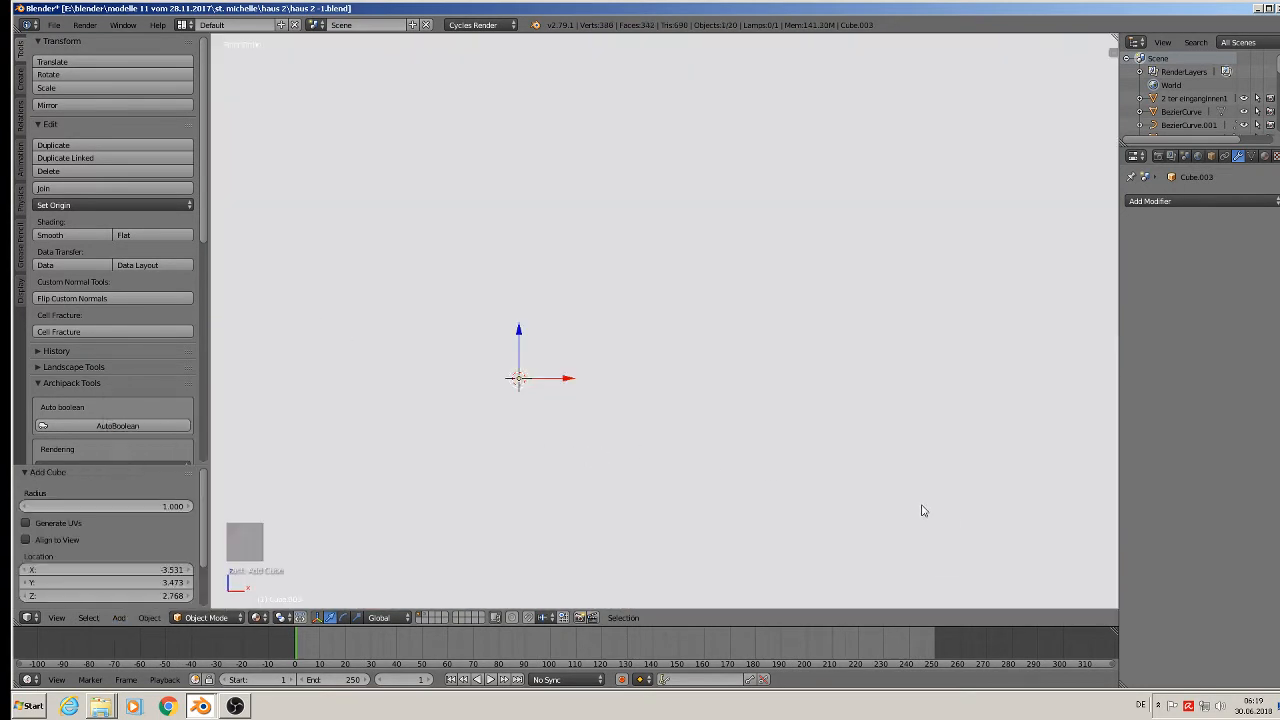
pyautogui.press('s')
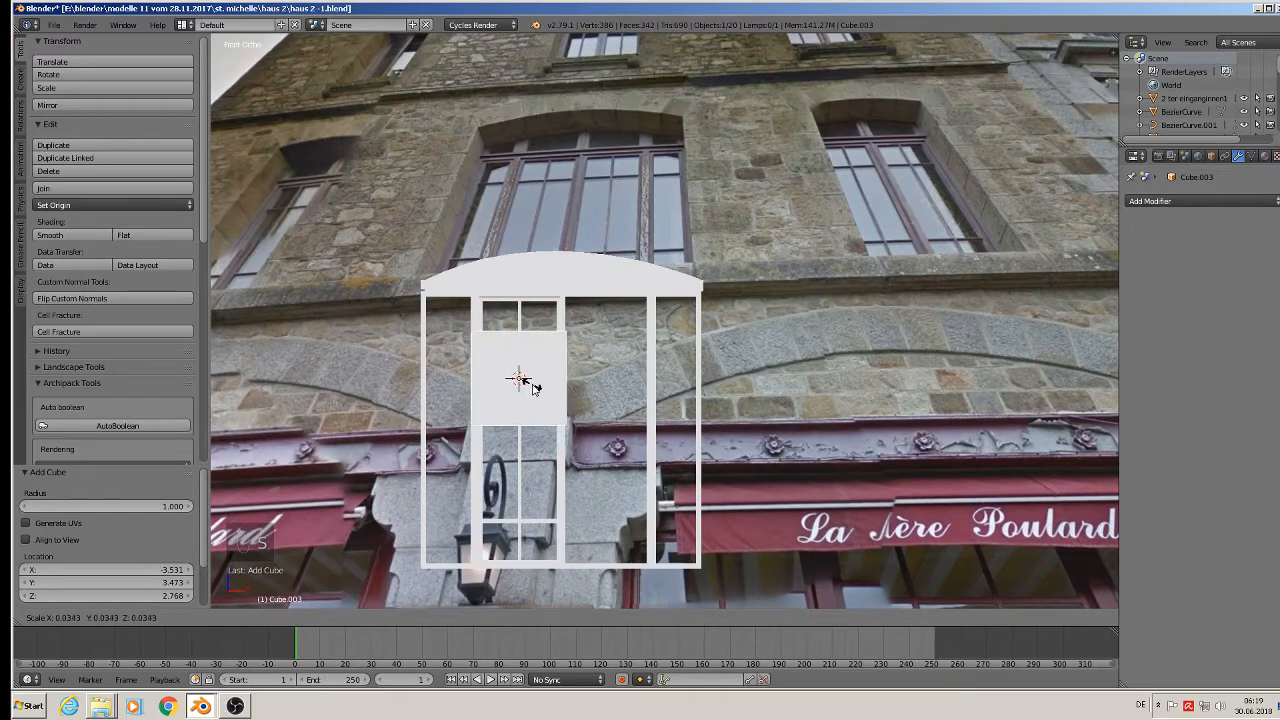
pyautogui.click(528, 383)
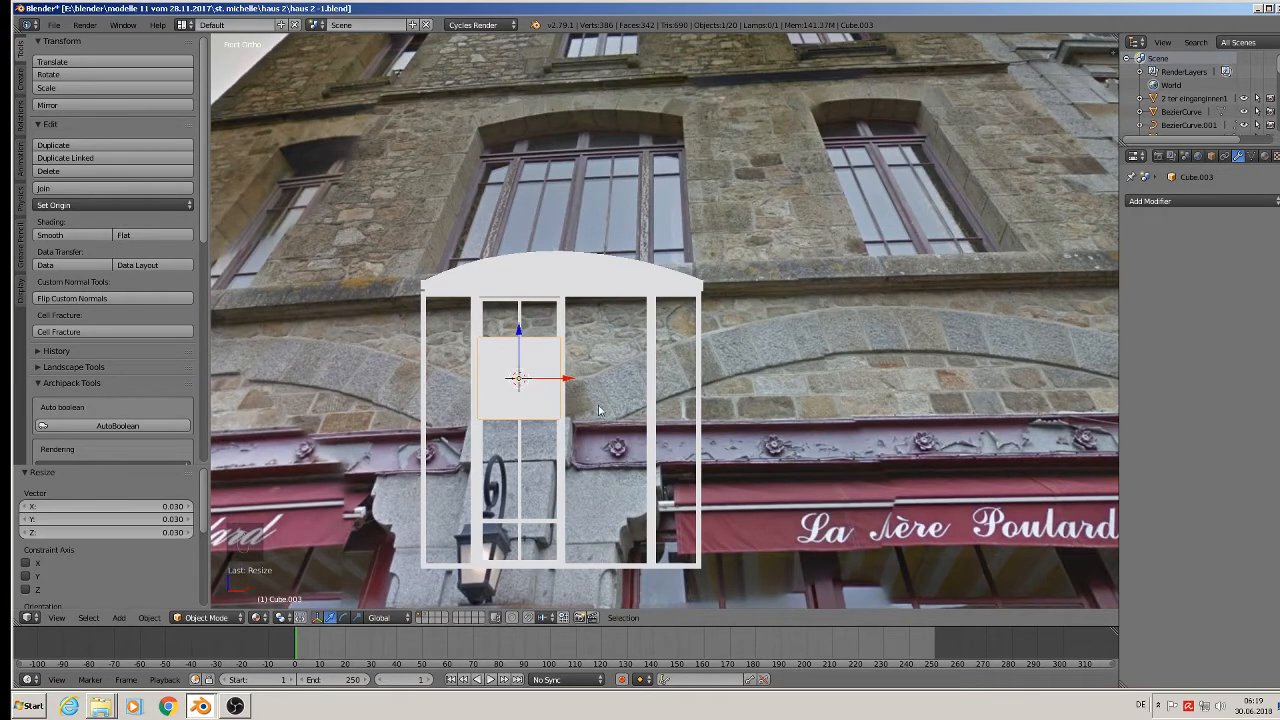
# Move the cube about -0.057 along Y in front of the window and flatten it along Y to about 0.048.
pyautogui.moveTo(528, 383); pyautogui.dragTo(510, 470, button='middle')
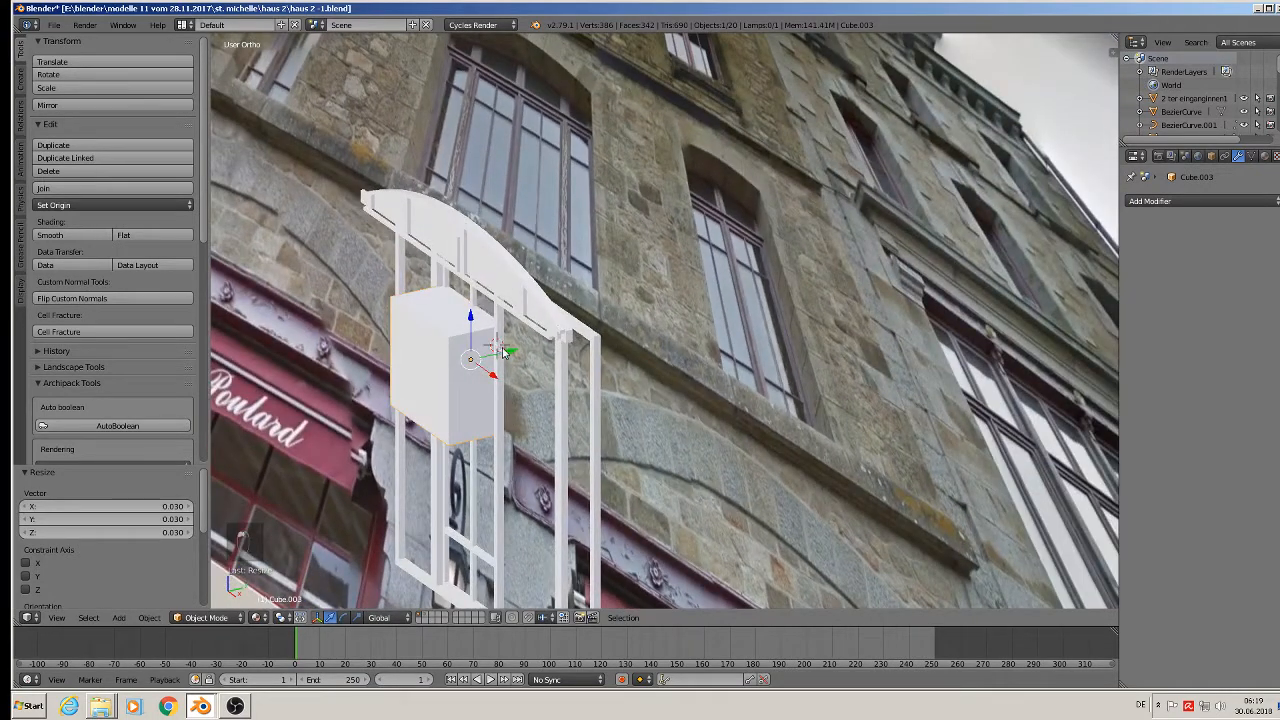
pyautogui.moveTo(505, 352); pyautogui.dragTo(410, 378)
pyautogui.press('s')
pyautogui.press('y')
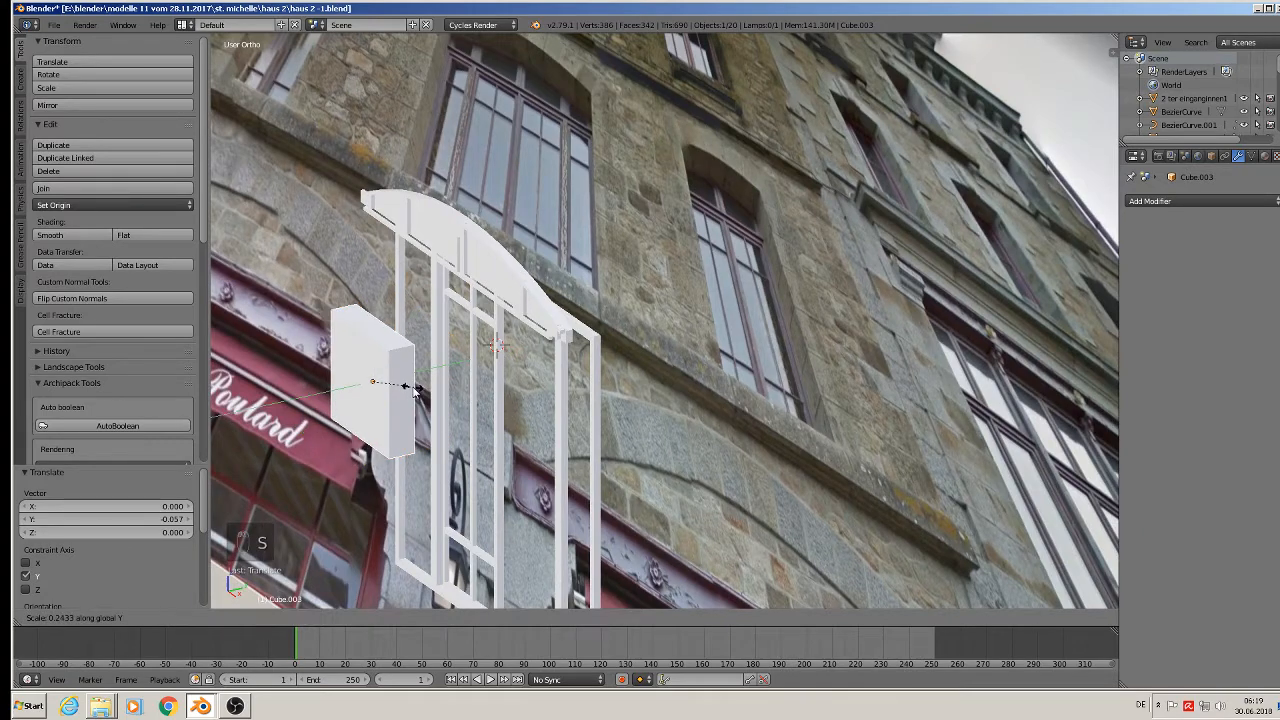
pyautogui.click(381, 381)
# Lower the flattened cube about 0.031 along Z and stretch its height by about 3.324 to cover the casement.
pyautogui.moveTo(383, 383); pyautogui.dragTo(498, 367, button='middle')
pyautogui.press('KP_1')
pyautogui.scroll(-2, 500, 373)
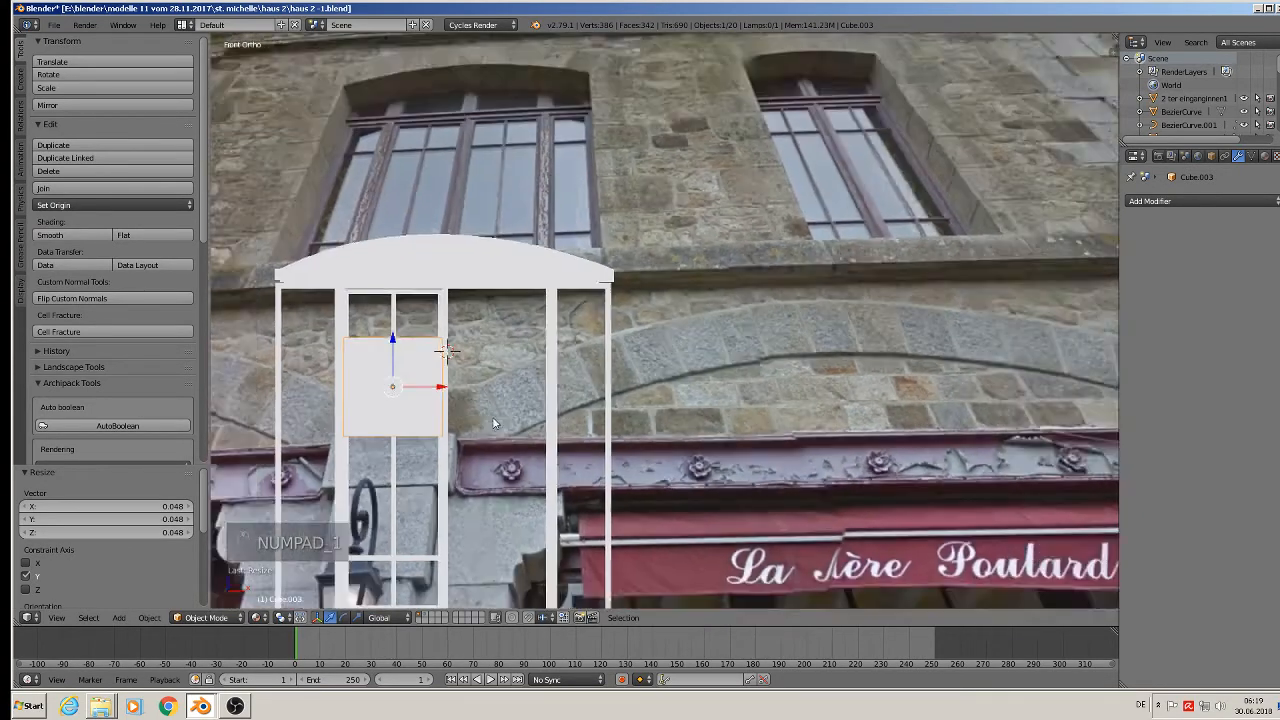
pyautogui.press('g')
pyautogui.press('z')
pyautogui.click(409, 395)
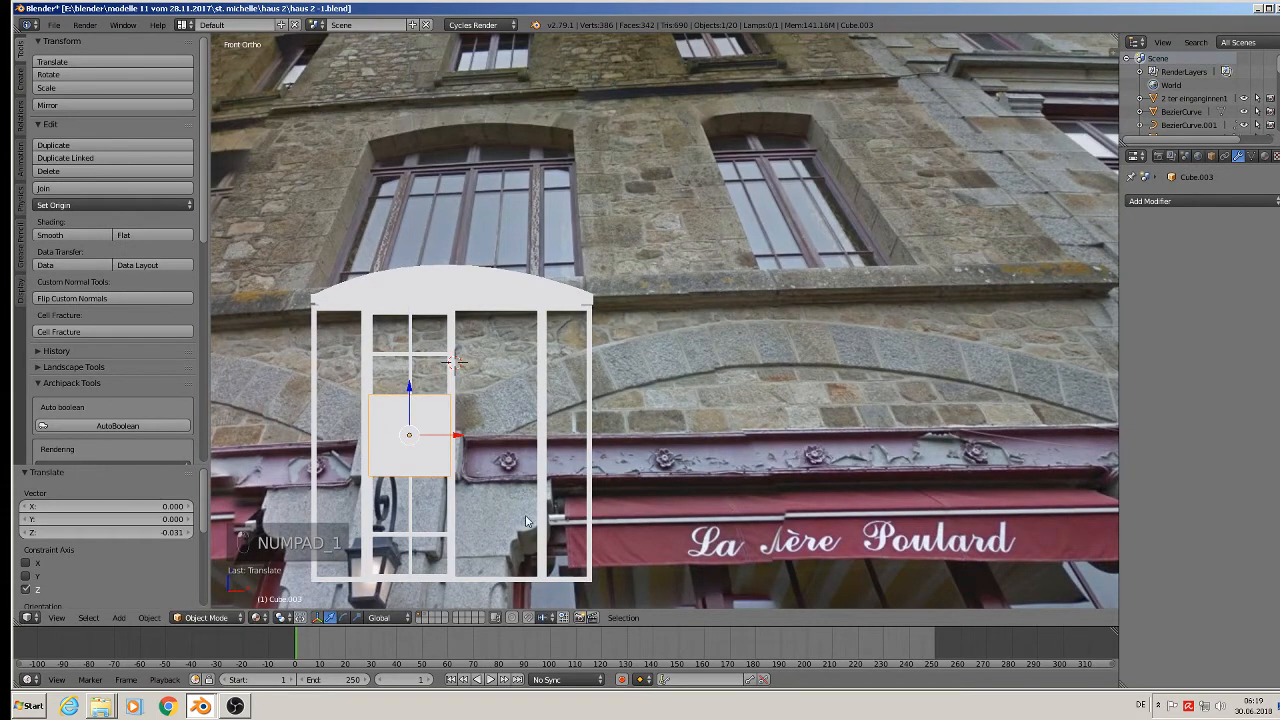
pyautogui.press('s')
pyautogui.press('z')
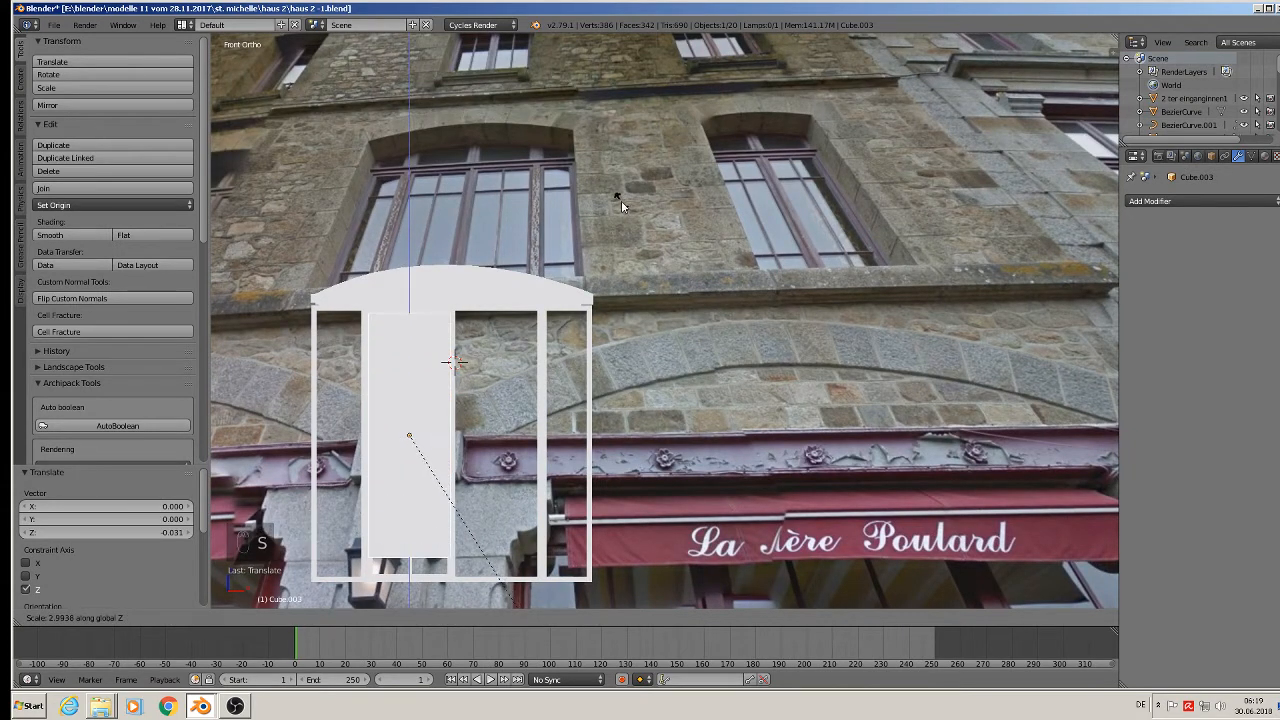
pyautogui.click(631, 246)
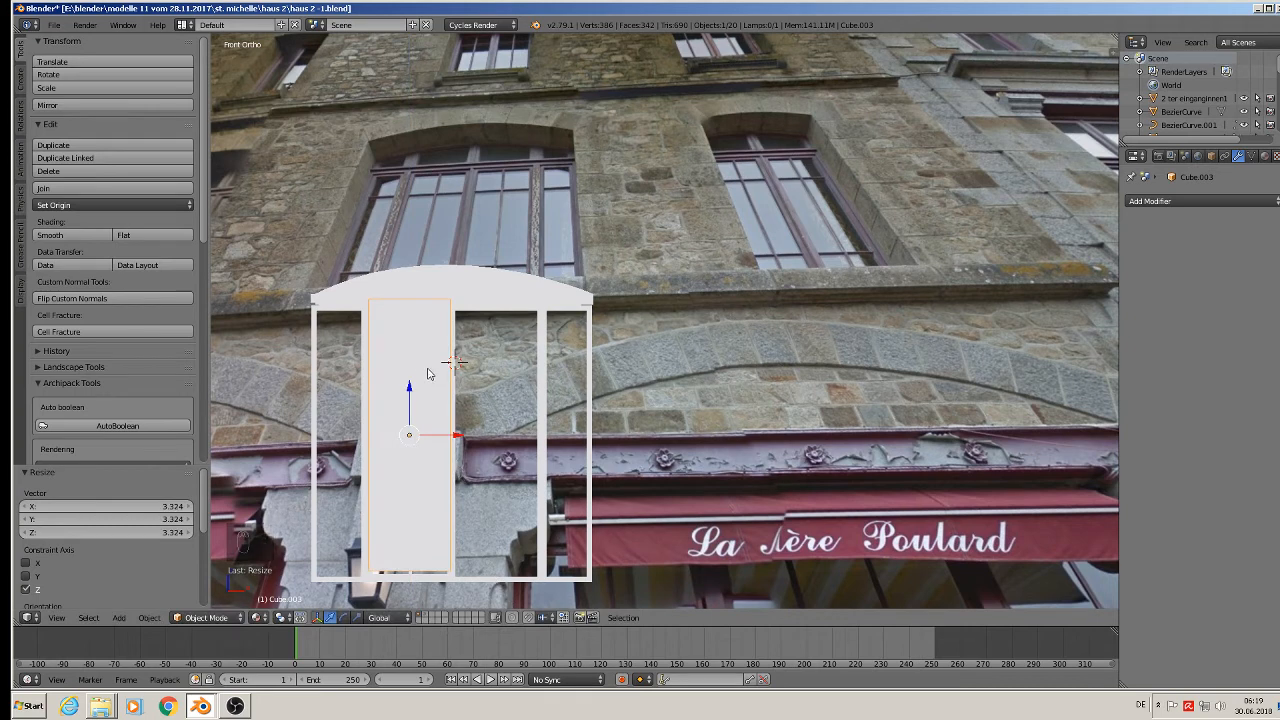
# Line up the panel with the casement by lowering it along Z by about 0.005 and another 0.001.
pyautogui.press('g')
pyautogui.press('z')
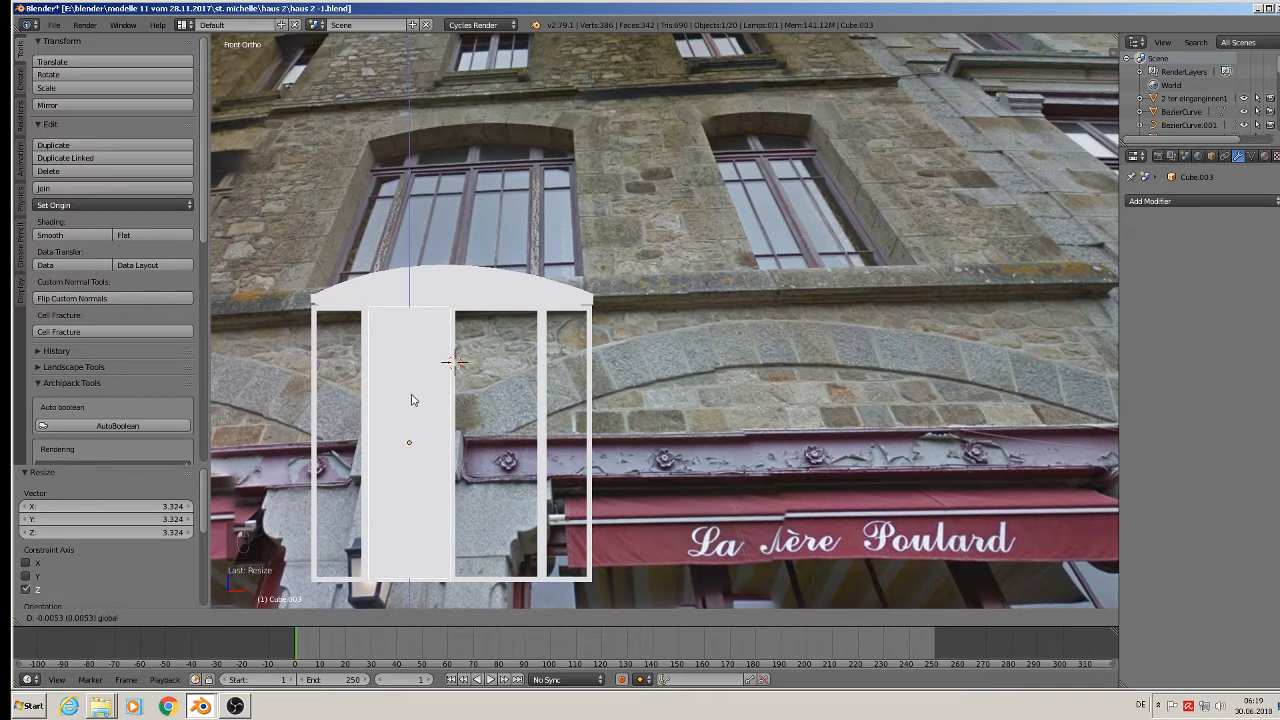
pyautogui.click(411, 400)
pyautogui.press('s')
pyautogui.press('z')
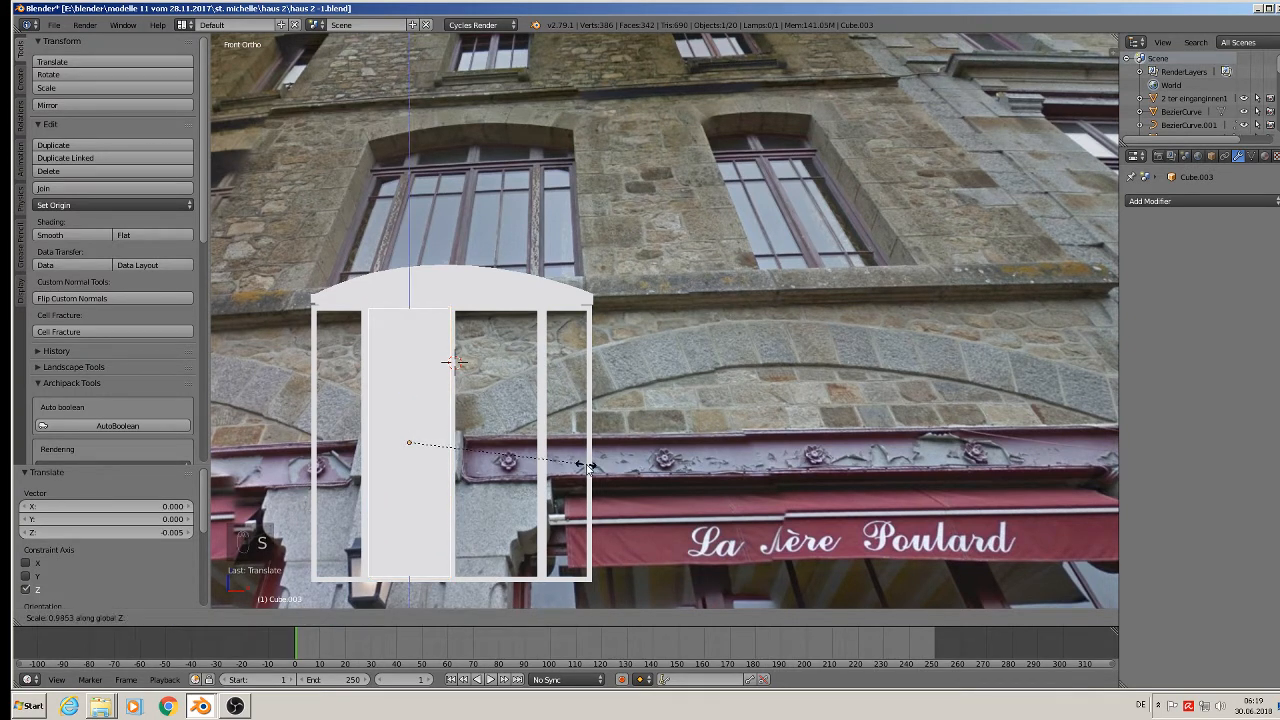
pyautogui.rightClick(581, 469)
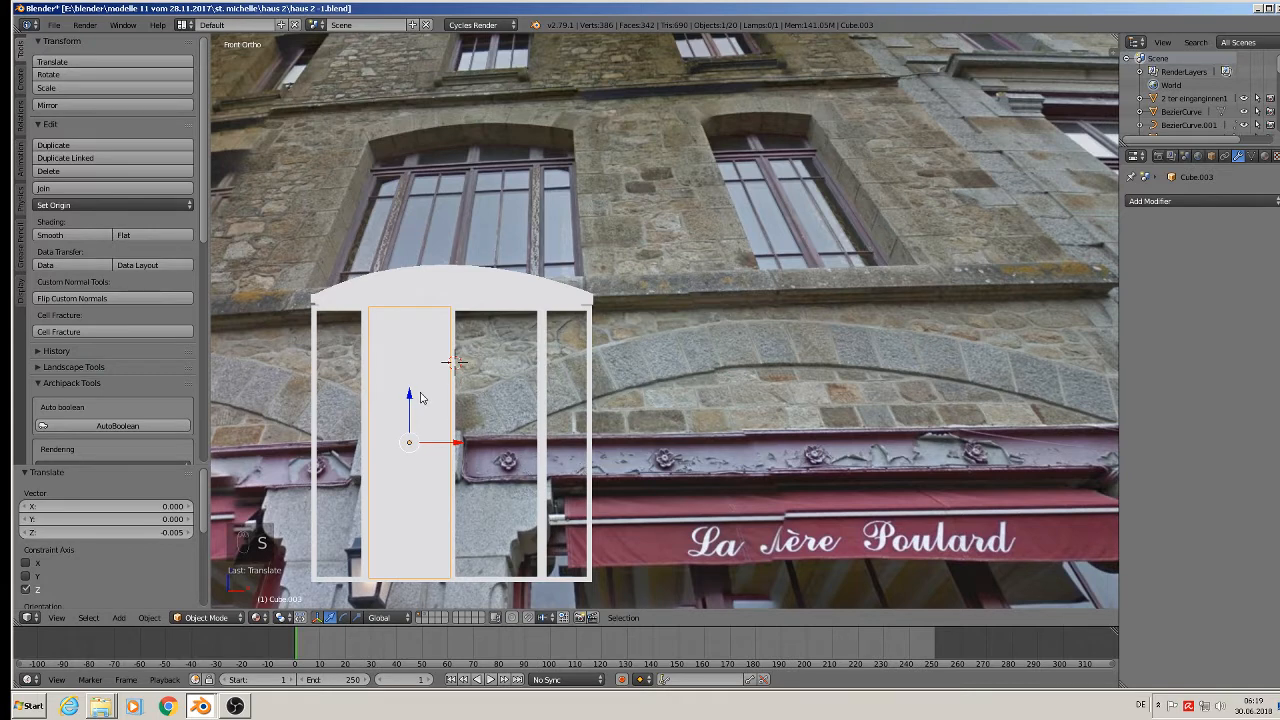
pyautogui.press('g')
pyautogui.press('z')
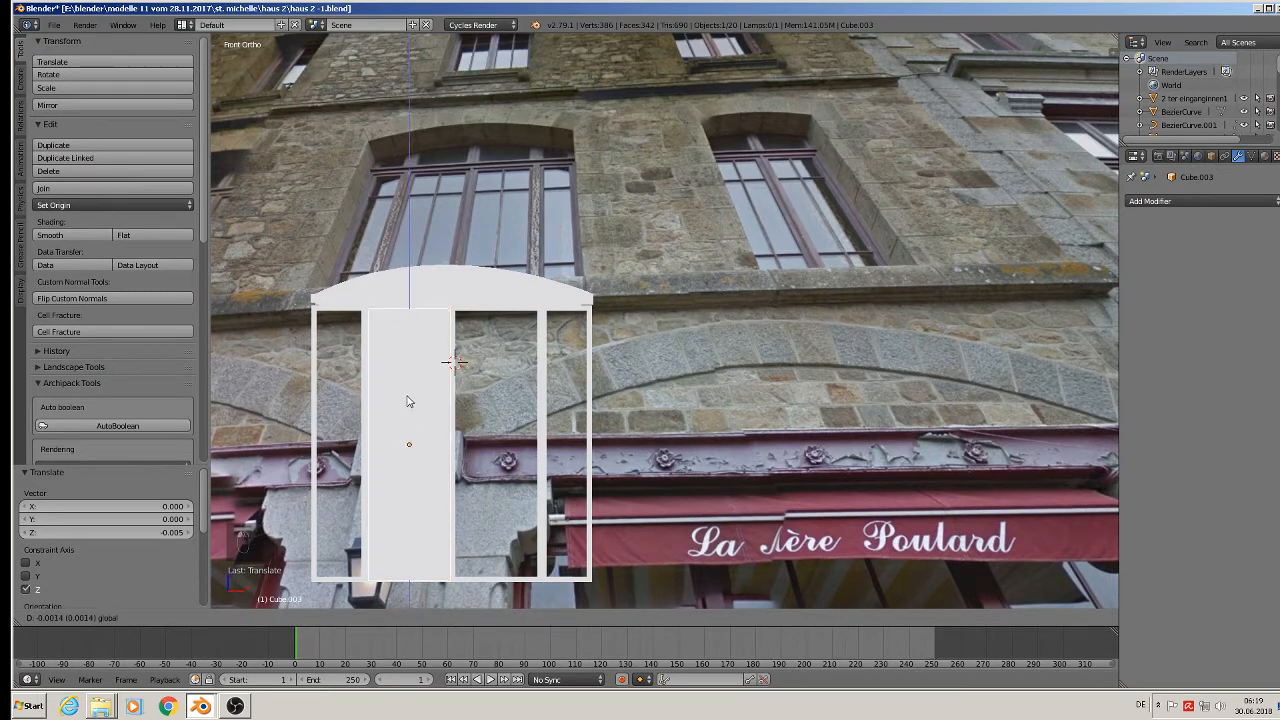
pyautogui.click(408, 401)
# Scale the panel's height by about 0.956 and raise it about 0.001 along Z to fit within the casement.
pyautogui.press('s')
pyautogui.press('z')
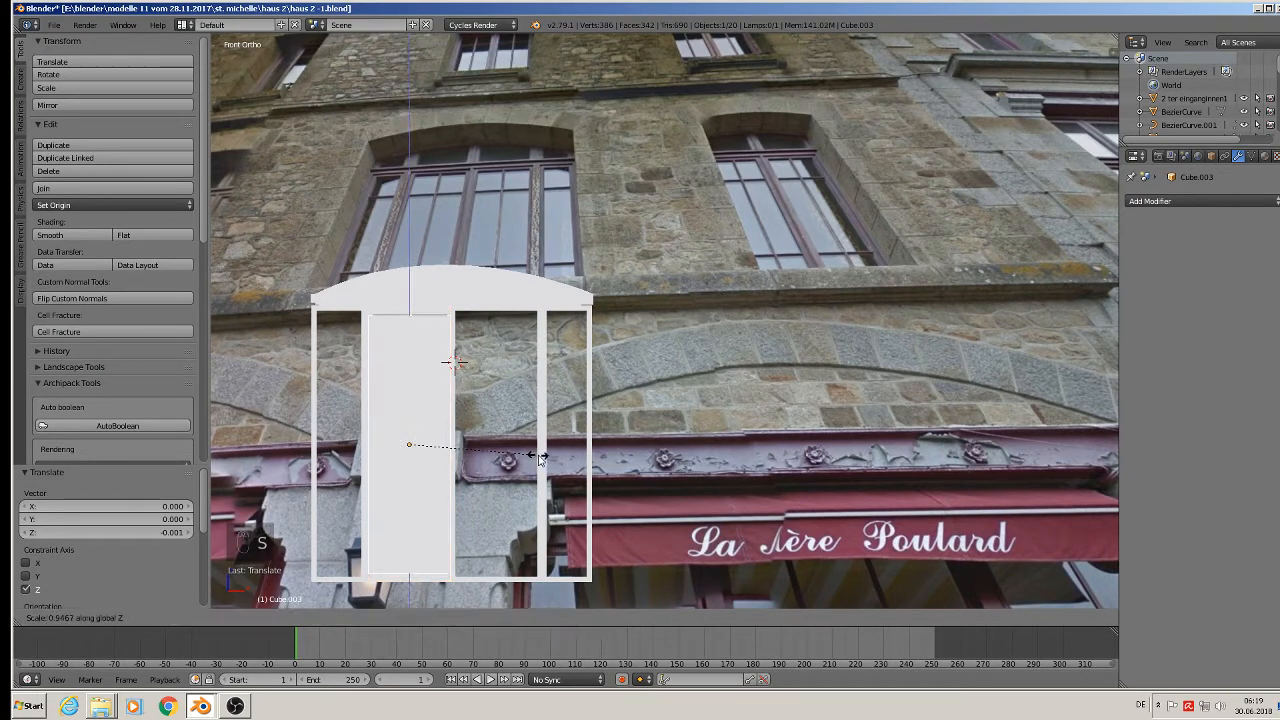
pyautogui.click(540, 458)
pyautogui.press('g')
pyautogui.press('z')
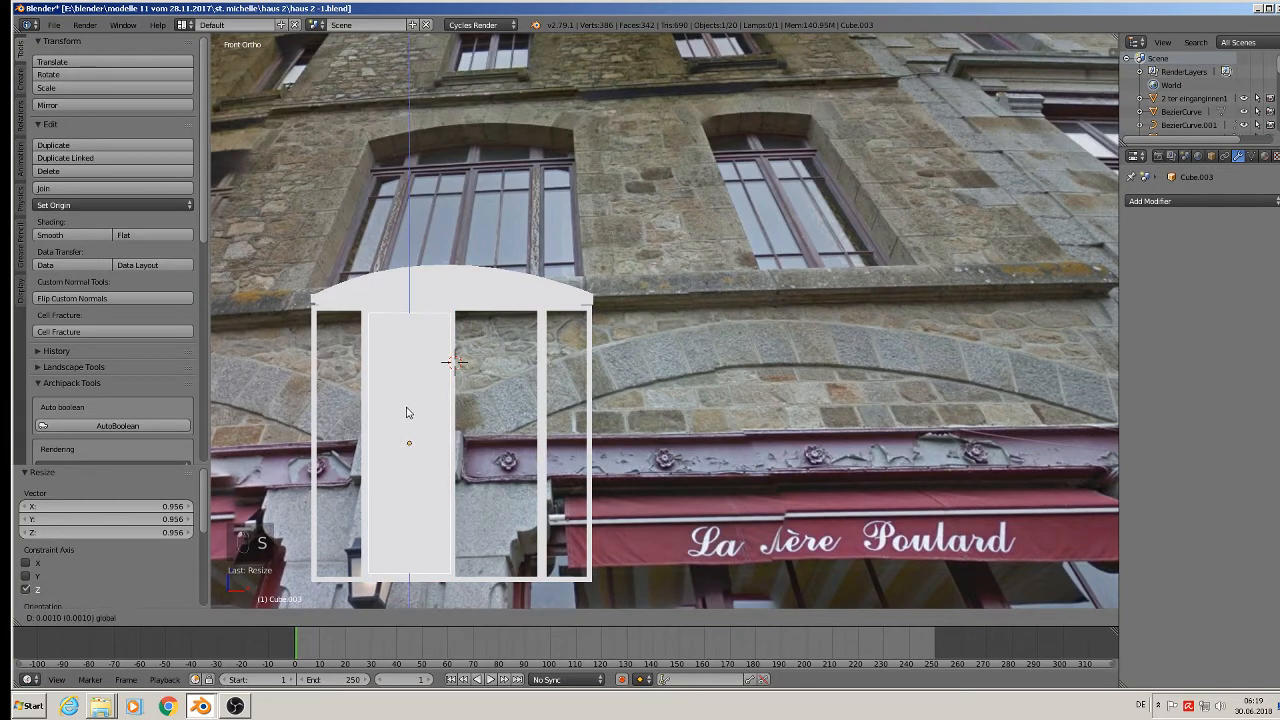
pyautogui.click(408, 420)
# Move the thin panel about 0.060 along the Y axis into the casement frame and show it in front view.
pyautogui.moveTo(408, 420); pyautogui.dragTo(355, 463, button='middle')
pyautogui.moveTo(473, 437); pyautogui.dragTo(445, 437, button='middle')
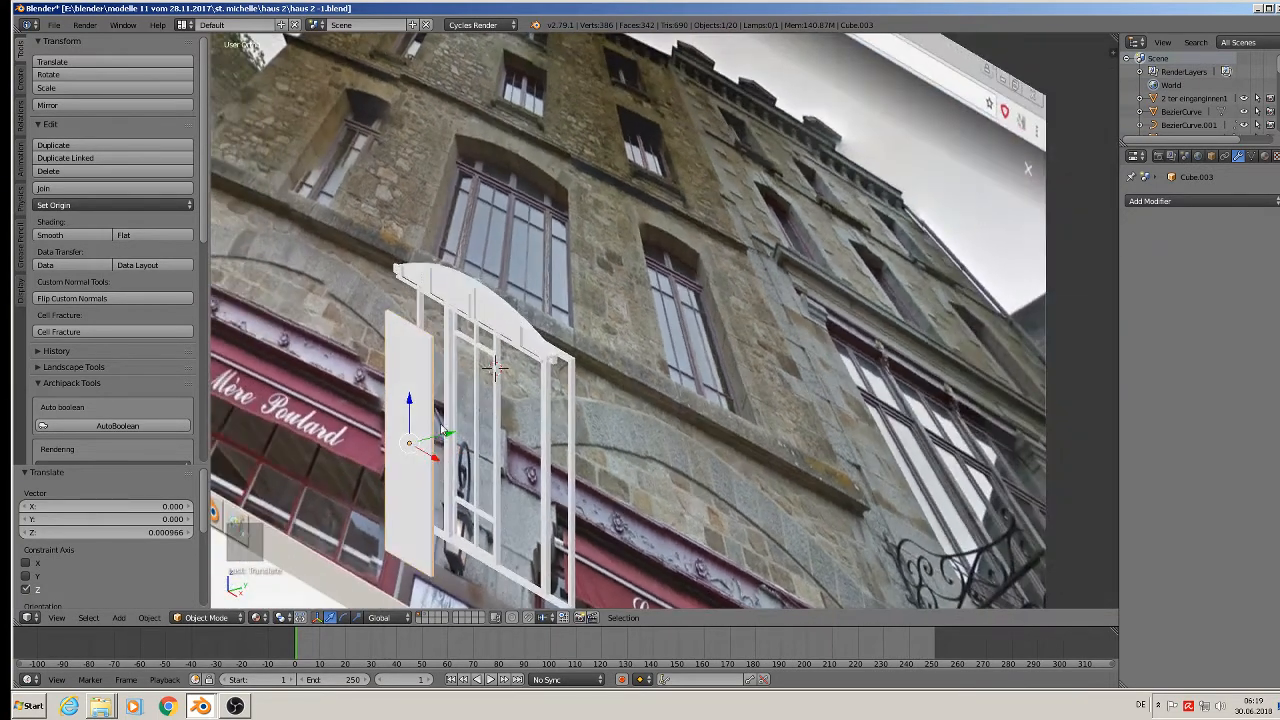
pyautogui.press('g')
pyautogui.press('z')
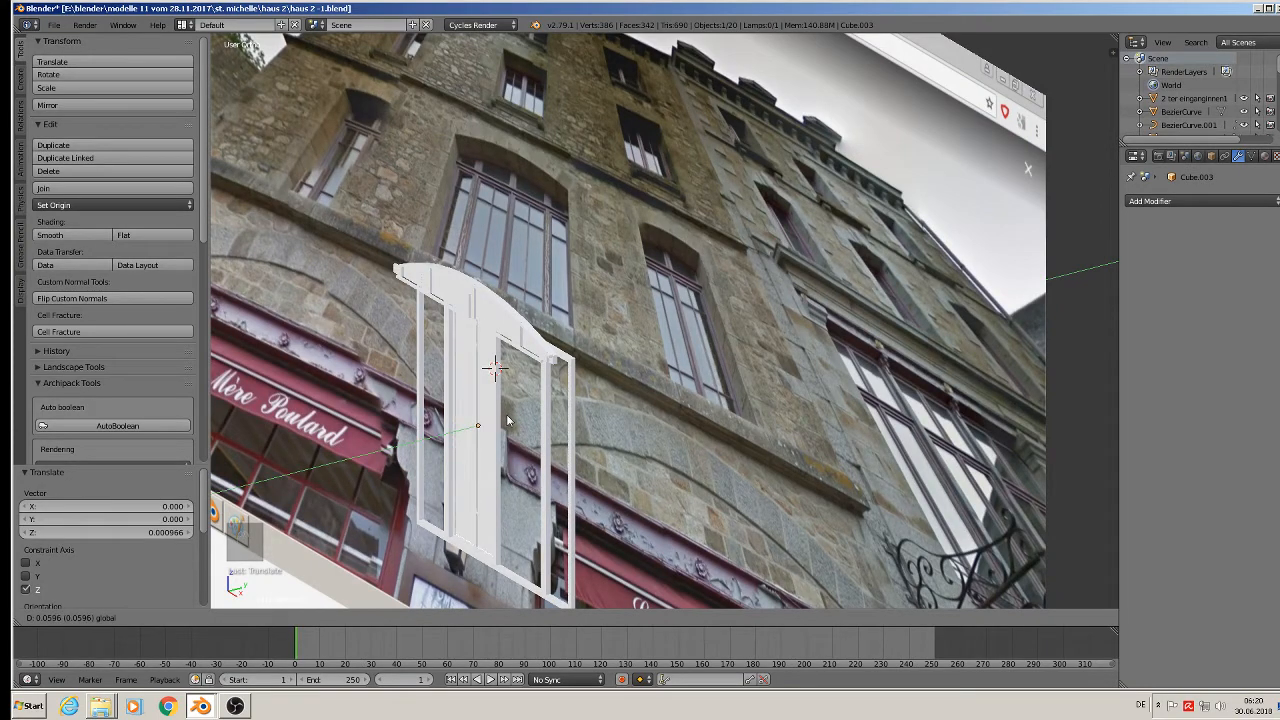
pyautogui.click(508, 420)
pyautogui.moveTo(508, 420); pyautogui.dragTo(554, 386, button='middle')
pyautogui.press('KP_1')
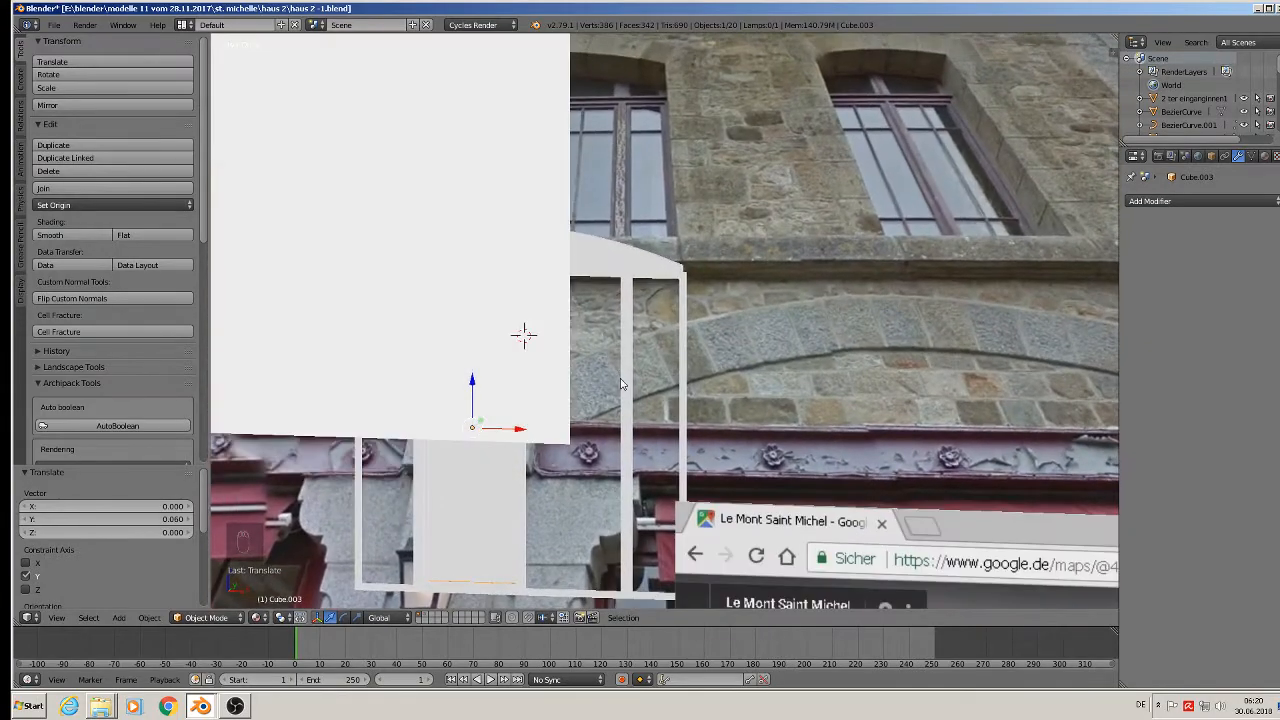
pyautogui.scroll(-2, 620, 383)
pyautogui.scroll(4, 564, 400)
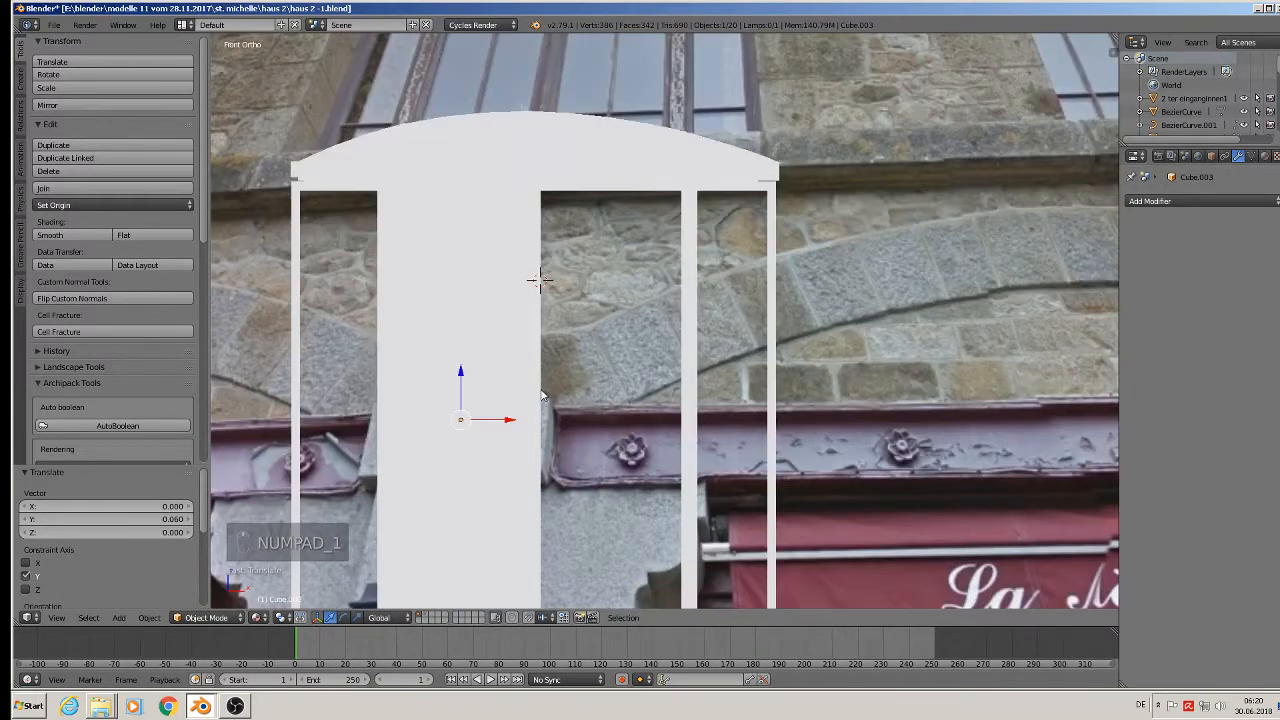
# Duplicate the casement together with its thin panel and move the copies about 0.062 along X into the adjacent opening.
pyautogui.keyDown('shift'); pyautogui.moveTo(517, 381); pyautogui.dragTo(416, 214, button='middle'); pyautogui.keyUp('shift')
pyautogui.rightClick(457, 283)
pyautogui.rightClick(414, 186)
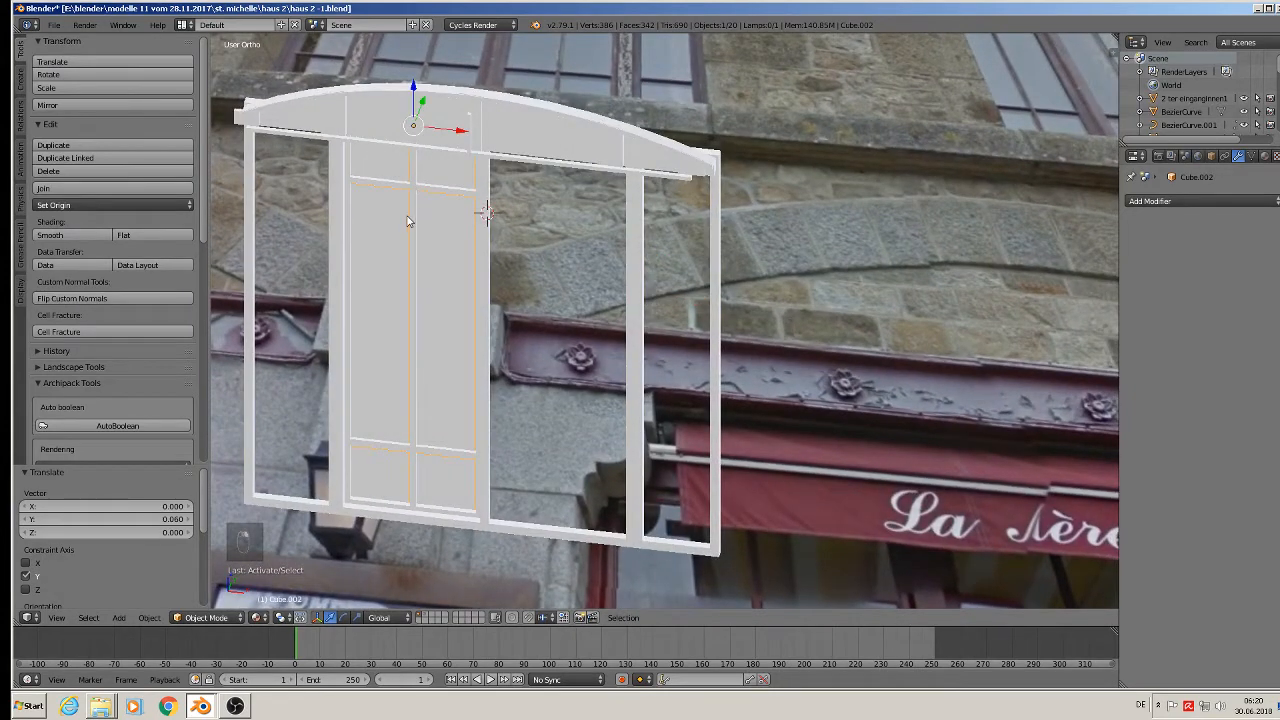
pyautogui.keyDown('shift'); pyautogui.rightClick(384, 236); pyautogui.keyUp('shift')
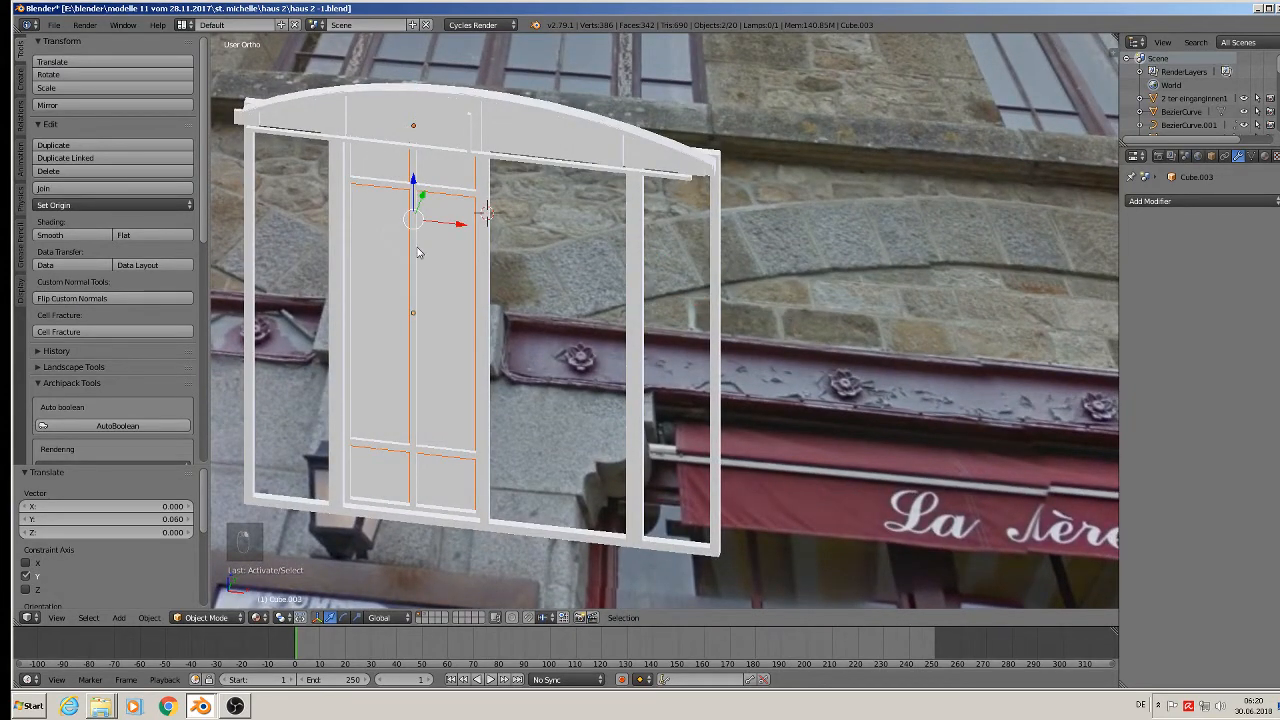
pyautogui.hotkey('shift', 'd')
pyautogui.press('g')
pyautogui.press('x')
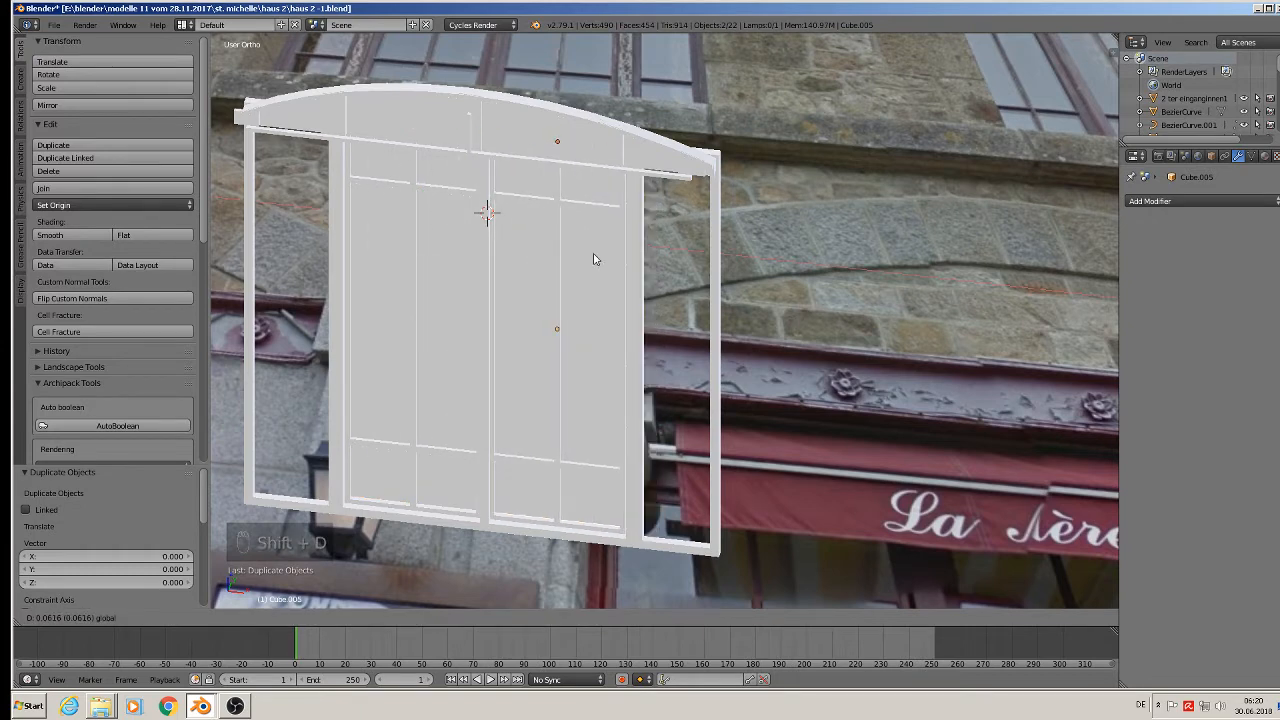
pyautogui.click(597, 259)
# Duplicate the casement frame alone and move the copy about -0.114 along X, outside the window frame.
pyautogui.keyDown('shift'); pyautogui.moveTo(433, 194); pyautogui.dragTo(580, 412, button='middle'); pyautogui.keyUp('shift')
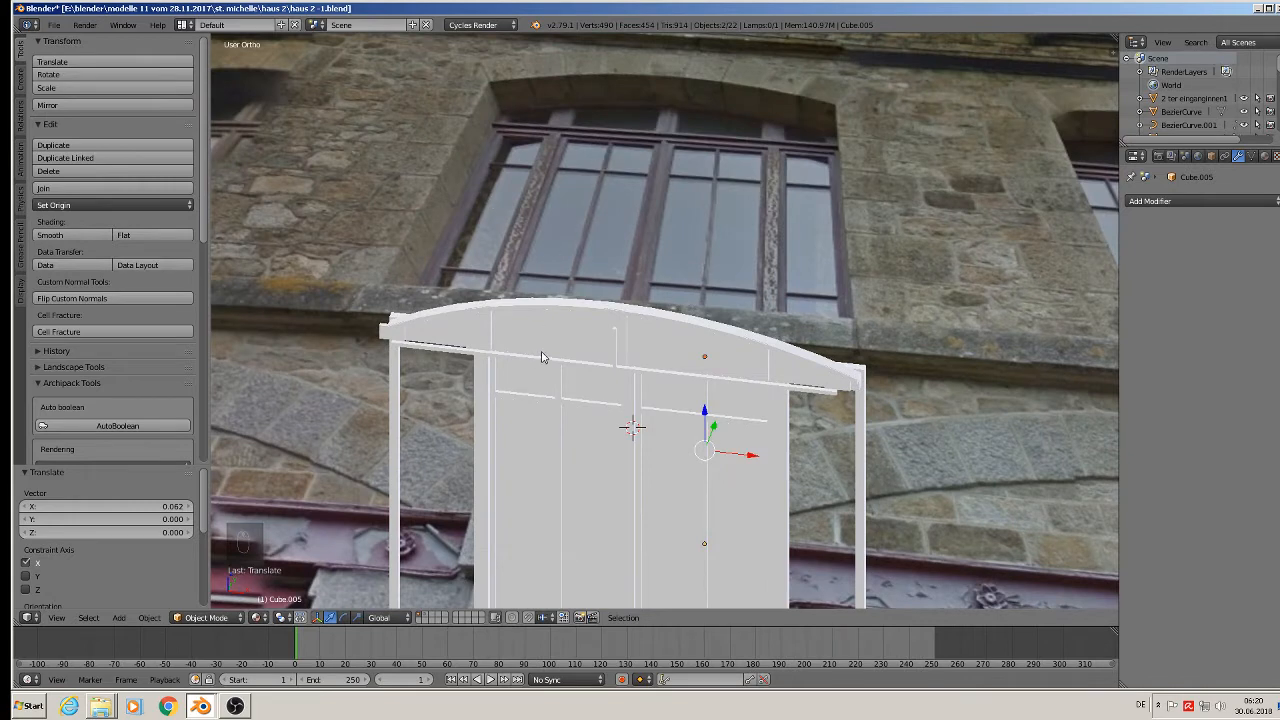
pyautogui.scroll(-2, 627, 374)
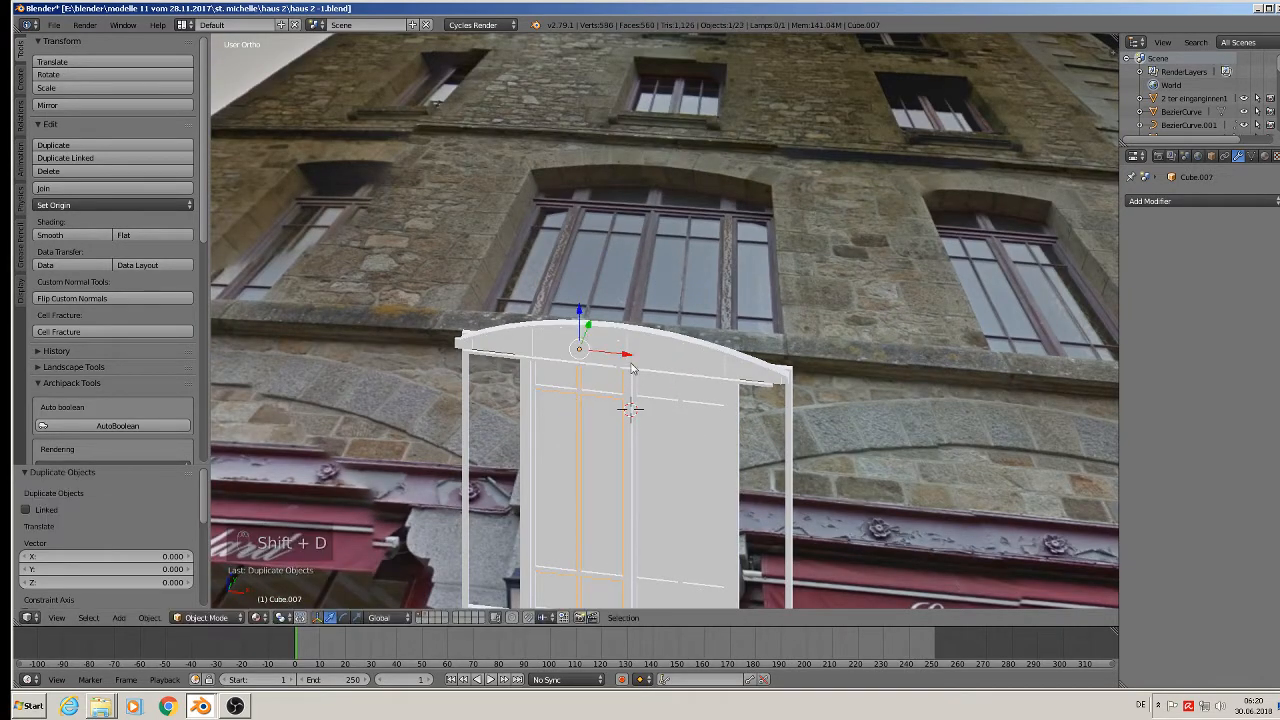
pyautogui.hotkey('shift', 'd')
pyautogui.moveTo(438, 336); pyautogui.dragTo(440, 336)
pyautogui.keyDown('shift'); pyautogui.moveTo(493, 346); pyautogui.dragTo(563, 243, button='middle'); pyautogui.keyUp('shift')
pyautogui.scroll(2, 518, 266)
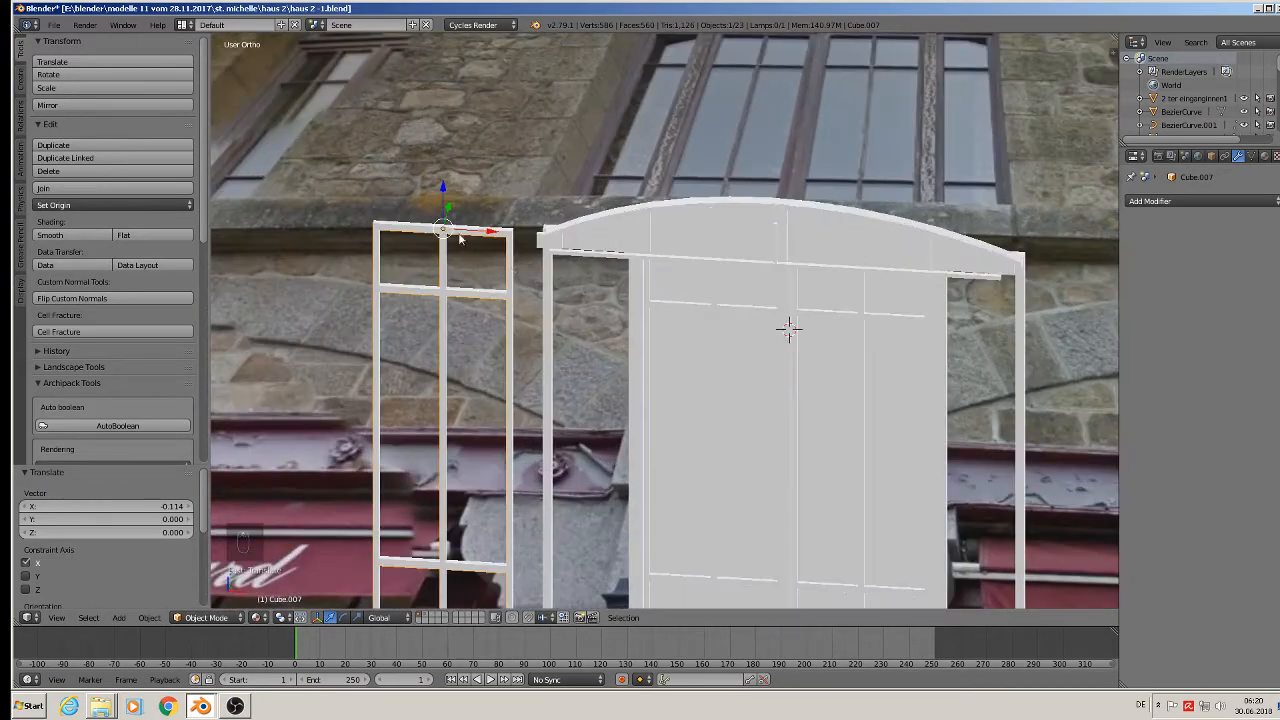
# Delete the vertices of the copied casement's outer vertical bar facing the window, leaving a single-column casement with open bar ends.
pyautogui.scroll(-2, 443, 274)
pyautogui.moveTo(443, 274); pyautogui.dragTo(474, 286, button='middle')
pyautogui.press('Tab')
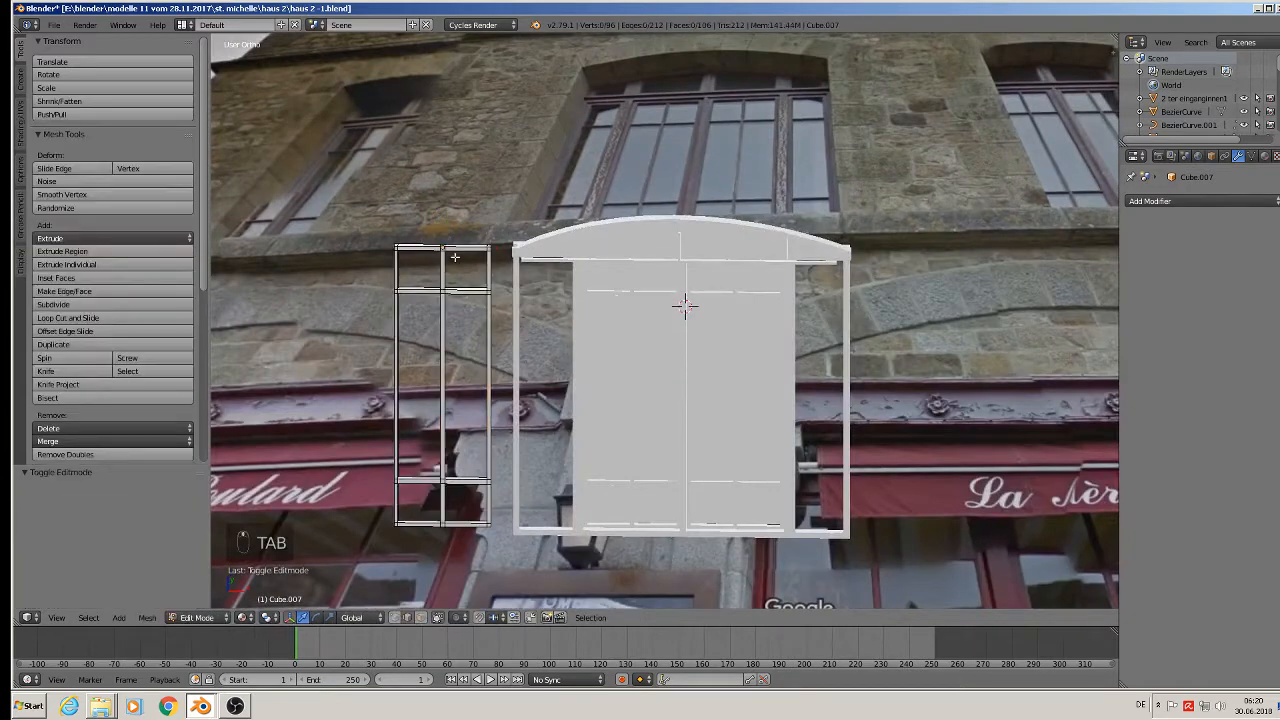
pyautogui.scroll(3, 455, 258)
pyautogui.keyDown('shift'); pyautogui.moveTo(505, 343); pyautogui.dragTo(487, 225, button='middle'); pyautogui.keyUp('shift')
pyautogui.scroll(-3, 497, 407)
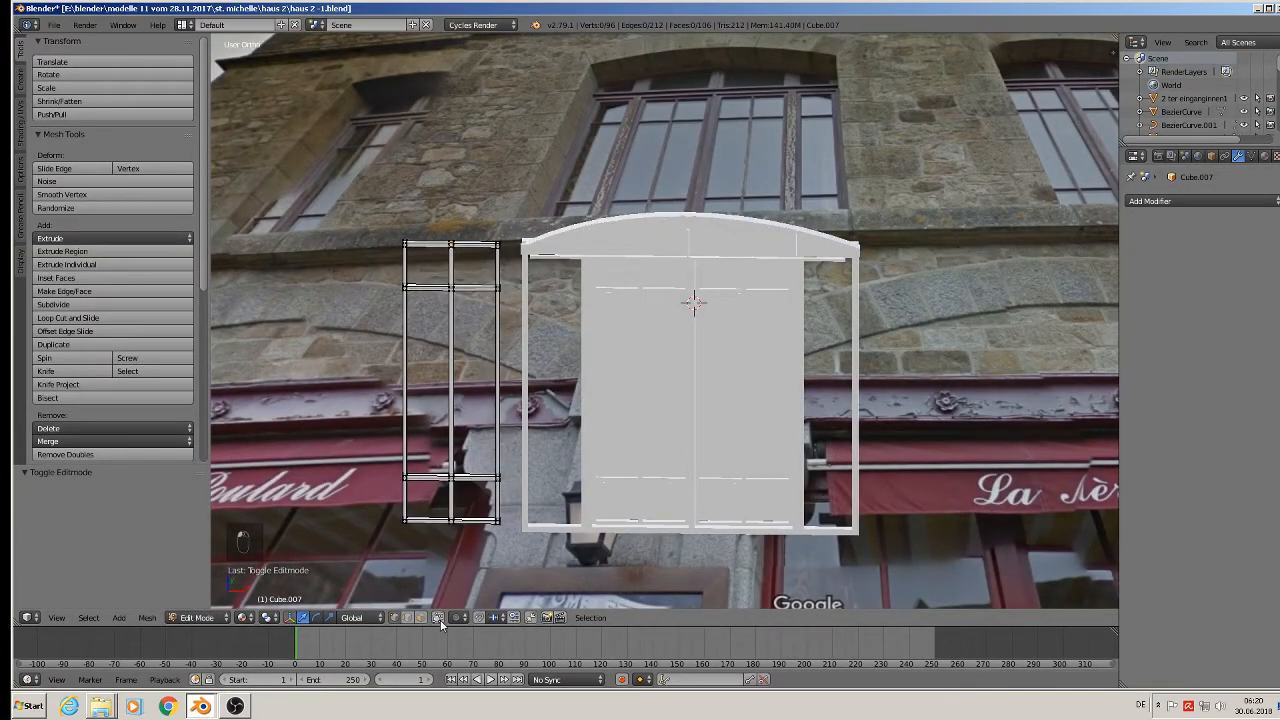
pyautogui.press('x')
pyautogui.press('b')
pyautogui.moveTo(514, 215); pyautogui.dragTo(480, 528)
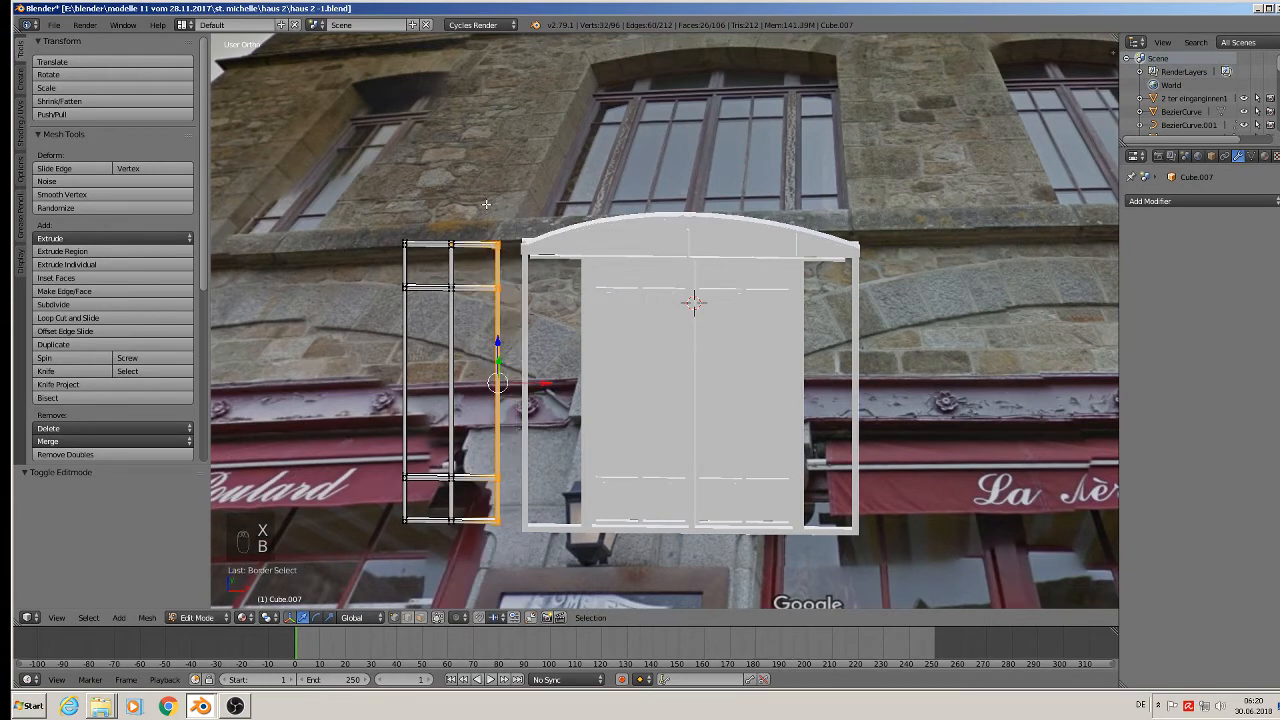
pyautogui.press('x')
pyautogui.click(487, 208)
pyautogui.press('Tab')
# Move the narrowed casement about -0.009 along the Y axis.
pyautogui.moveTo(489, 280); pyautogui.dragTo(408, 313, button='middle')
pyautogui.scroll(8, 417, 321)
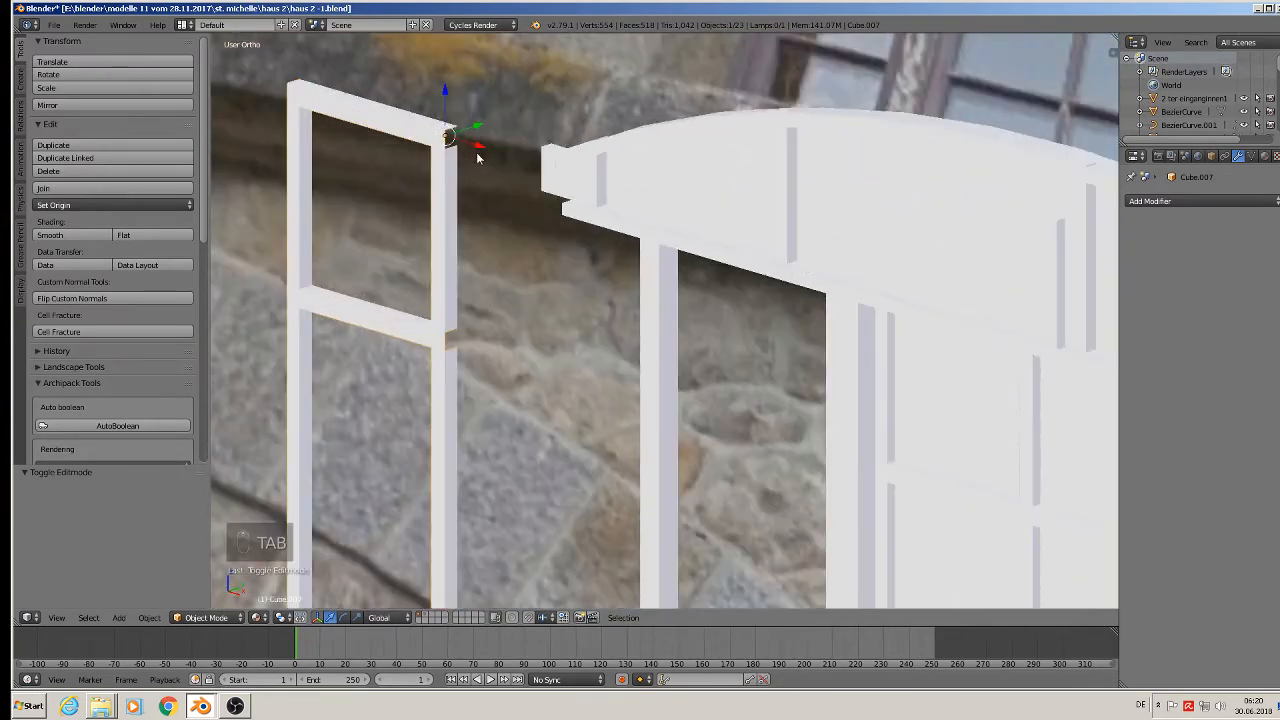
pyautogui.moveTo(474, 124); pyautogui.dragTo(423, 150, button='middle')
# Fill the holes in the narrow casement's cut side at the top rail and the upper crossbar with faces.
pyautogui.press('Tab')
pyautogui.scroll(6, 415, 152)
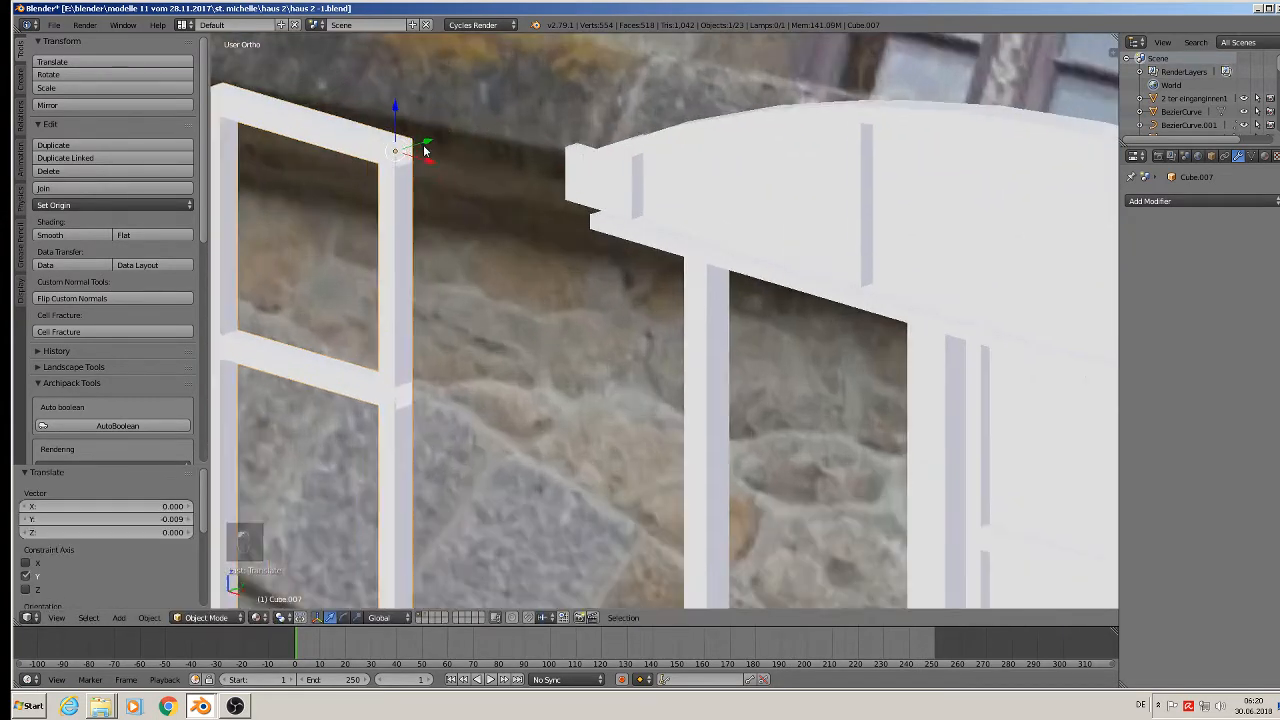
pyautogui.keyDown('alt'); pyautogui.rightClick(390, 133); pyautogui.keyUp('alt')
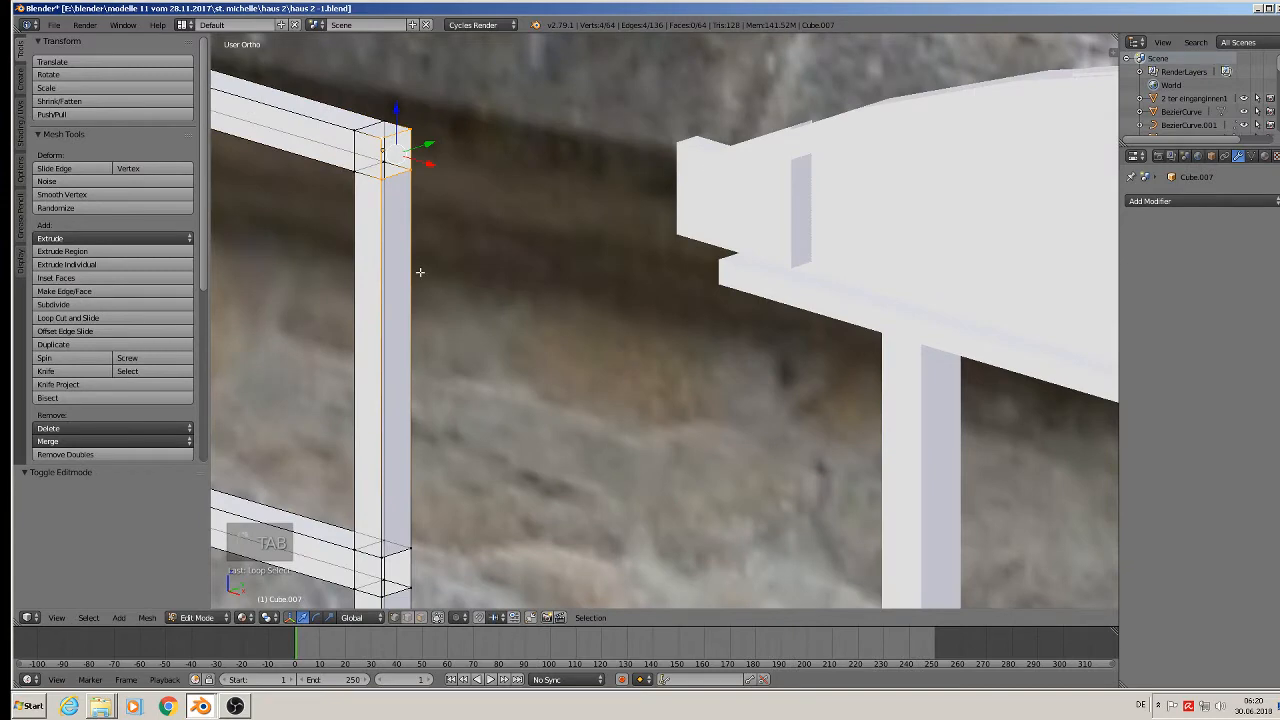
pyautogui.press('f')
pyautogui.scroll(-3, 446, 340)
pyautogui.keyDown('shift'); pyautogui.moveTo(446, 340); pyautogui.dragTo(499, 210, button='middle'); pyautogui.keyUp('shift')
pyautogui.scroll(3, 489, 291)
pyautogui.keyDown('alt'); pyautogui.rightClick(448, 319); pyautogui.keyUp('alt')
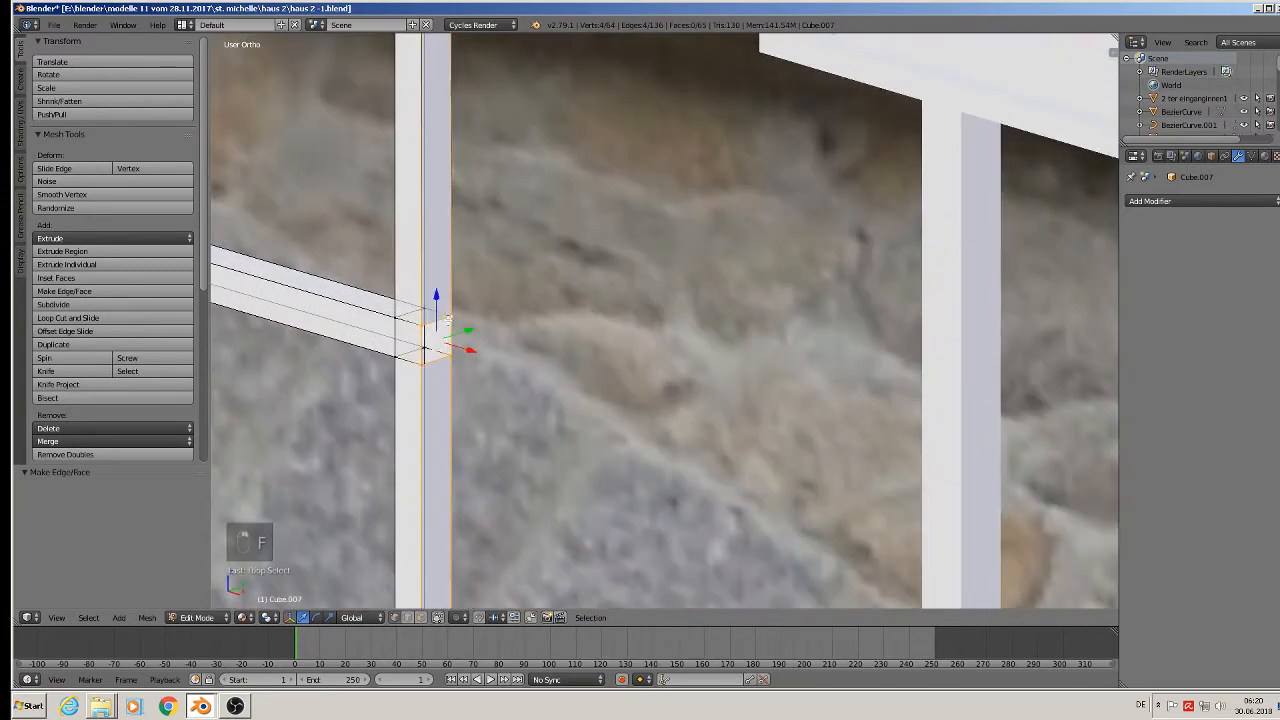
pyautogui.press('f')
# Fill the remaining holes at the lower crossbar and bottom rail of the narrow casement with faces.
pyautogui.scroll(-4, 494, 361)
pyautogui.keyDown('shift'); pyautogui.moveTo(500, 366); pyautogui.dragTo(521, 40, button='middle'); pyautogui.keyUp('shift')
pyautogui.keyDown('shift'); pyautogui.moveTo(552, 382); pyautogui.dragTo(593, 597, button='middle'); pyautogui.keyUp('shift')
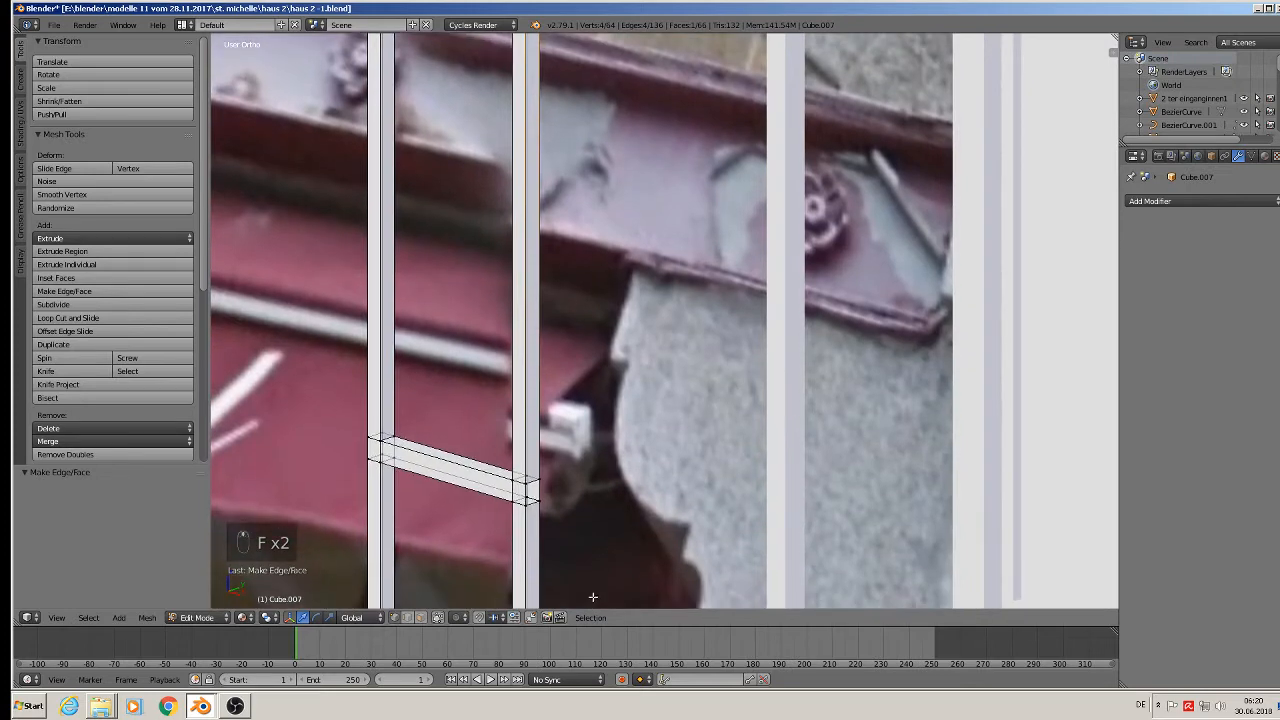
pyautogui.keyDown('alt'); pyautogui.rightClick(531, 481); pyautogui.keyUp('alt')
pyautogui.keyDown('shift'); pyautogui.moveTo(654, 528); pyautogui.dragTo(559, 292, button='middle'); pyautogui.keyUp('shift')
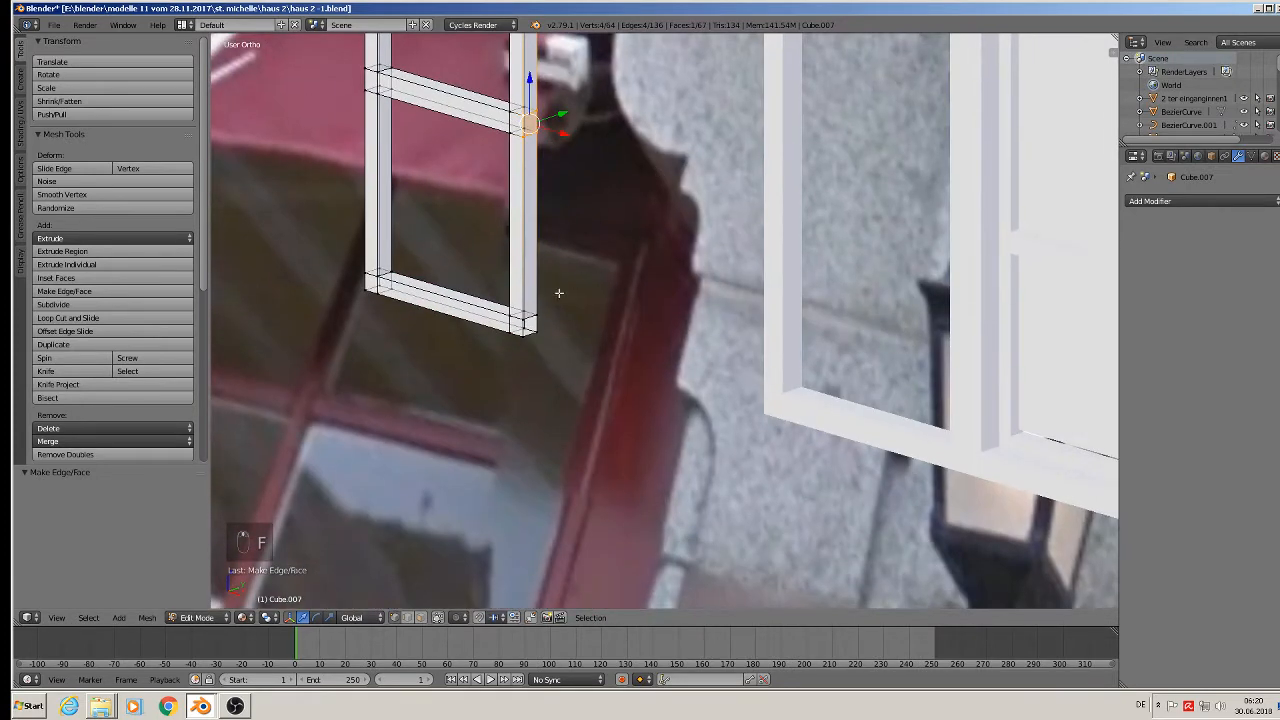
pyautogui.keyDown('alt'); pyautogui.rightClick(536, 321); pyautogui.keyUp('alt')
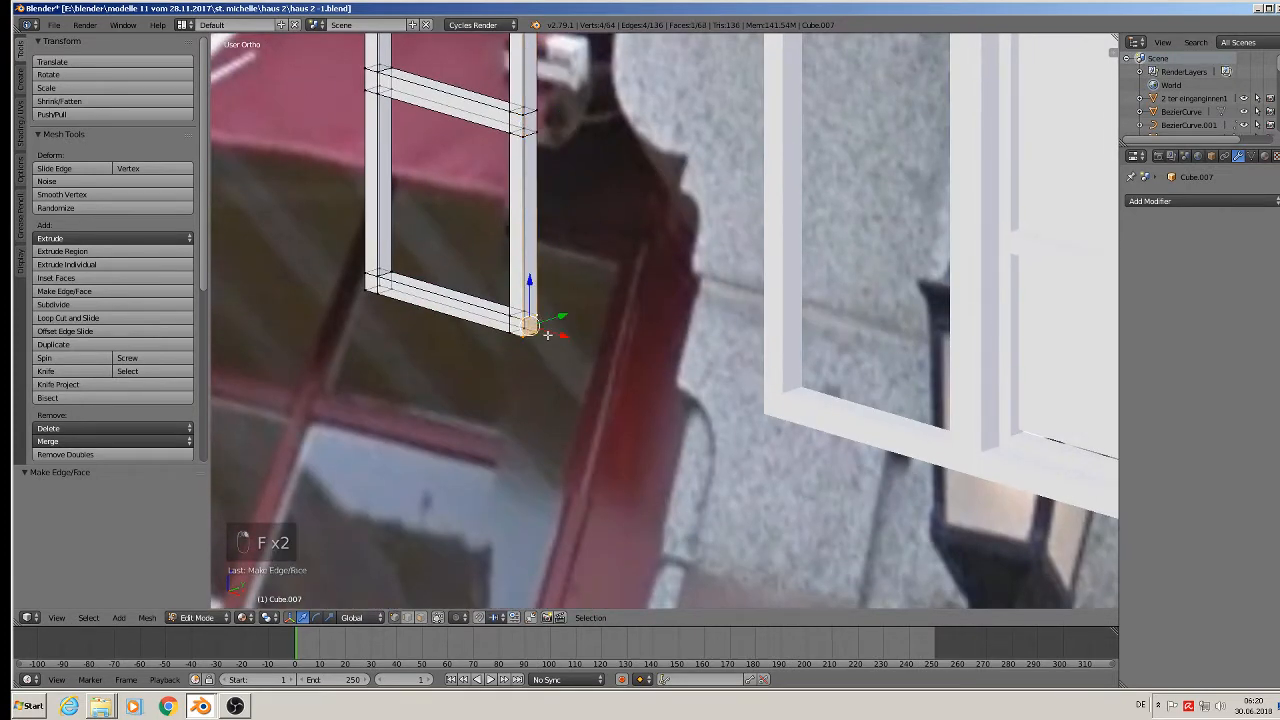
pyautogui.scroll(-1, 547, 335)
pyautogui.press('Tab')
# Move the narrow casement about 0.079 along X toward the window frame's narrow side opening.
pyautogui.scroll(-4, 547, 334)
pyautogui.keyDown('shift'); pyautogui.moveTo(550, 296); pyautogui.dragTo(492, 480, button='middle'); pyautogui.keyUp('shift')
pyautogui.scroll(-5, 492, 480)
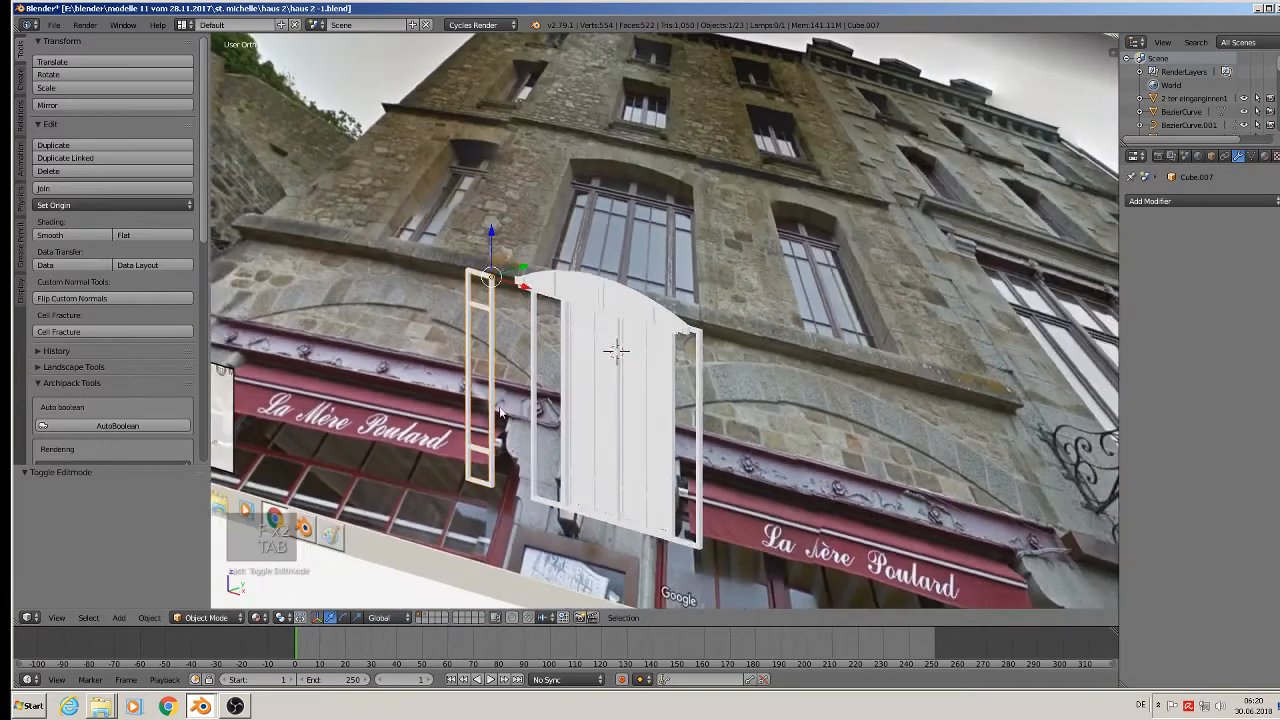
pyautogui.moveTo(500, 412); pyautogui.dragTo(545, 337, button='middle')
pyautogui.moveTo(524, 281); pyautogui.dragTo(612, 312)
pyautogui.scroll(2, 669, 323)
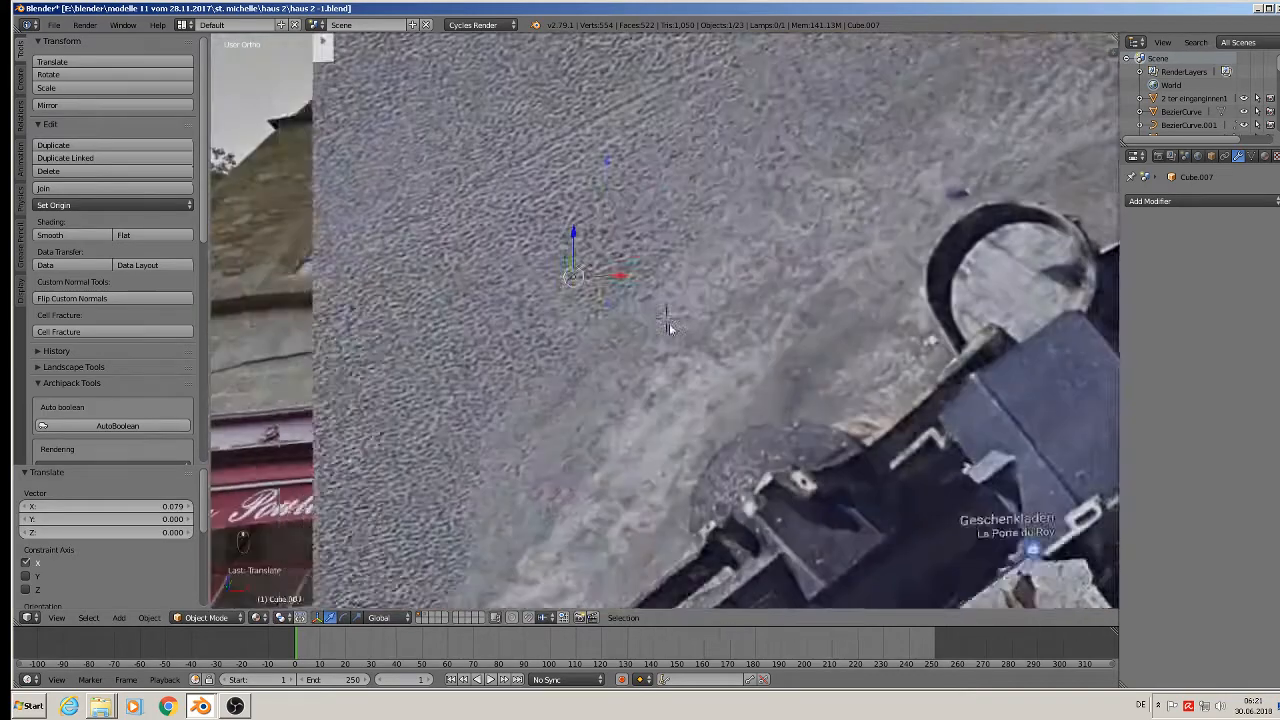
# Fine-tune the narrow casement's placement inside the frame's side opening and deselect everything.
pyautogui.scroll(4, 642, 298)
pyautogui.moveTo(560, 317); pyautogui.dragTo(497, 334, button='middle')
pyautogui.scroll(1, 525, 275)
pyautogui.scroll(2, 525, 272)
pyautogui.moveTo(517, 265); pyautogui.dragTo(485, 273, button='middle')
pyautogui.moveTo(486, 240); pyautogui.dragTo(518, 239)
pyautogui.scroll(-1, 526, 380)
pyautogui.moveTo(526, 380); pyautogui.dragTo(486, 346, button='middle')
pyautogui.moveTo(493, 197); pyautogui.dragTo(488, 199)
pyautogui.press('a')
pyautogui.moveTo(480, 377); pyautogui.dragTo(548, 366, button='middle')
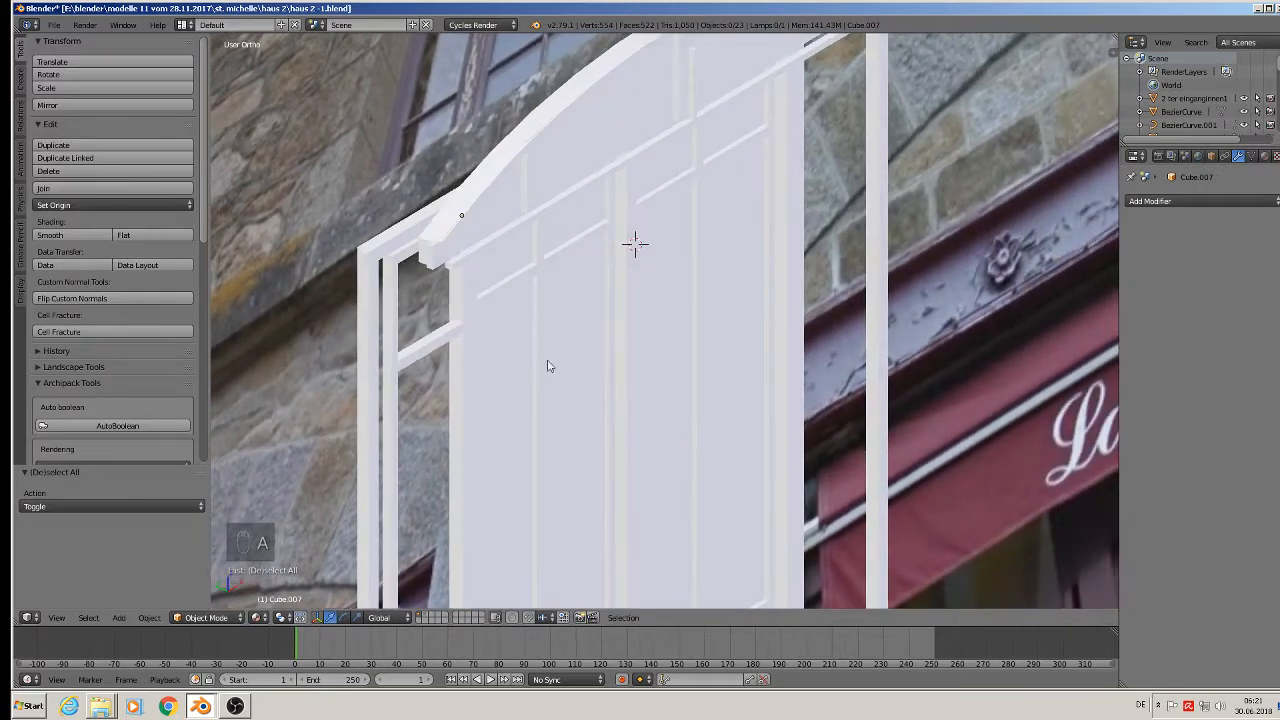
# Move the narrow casement about -0.035 along Y in front of the window and check its depth from the top.
pyautogui.rightClick(397, 346)
pyautogui.scroll(2, 397, 346)
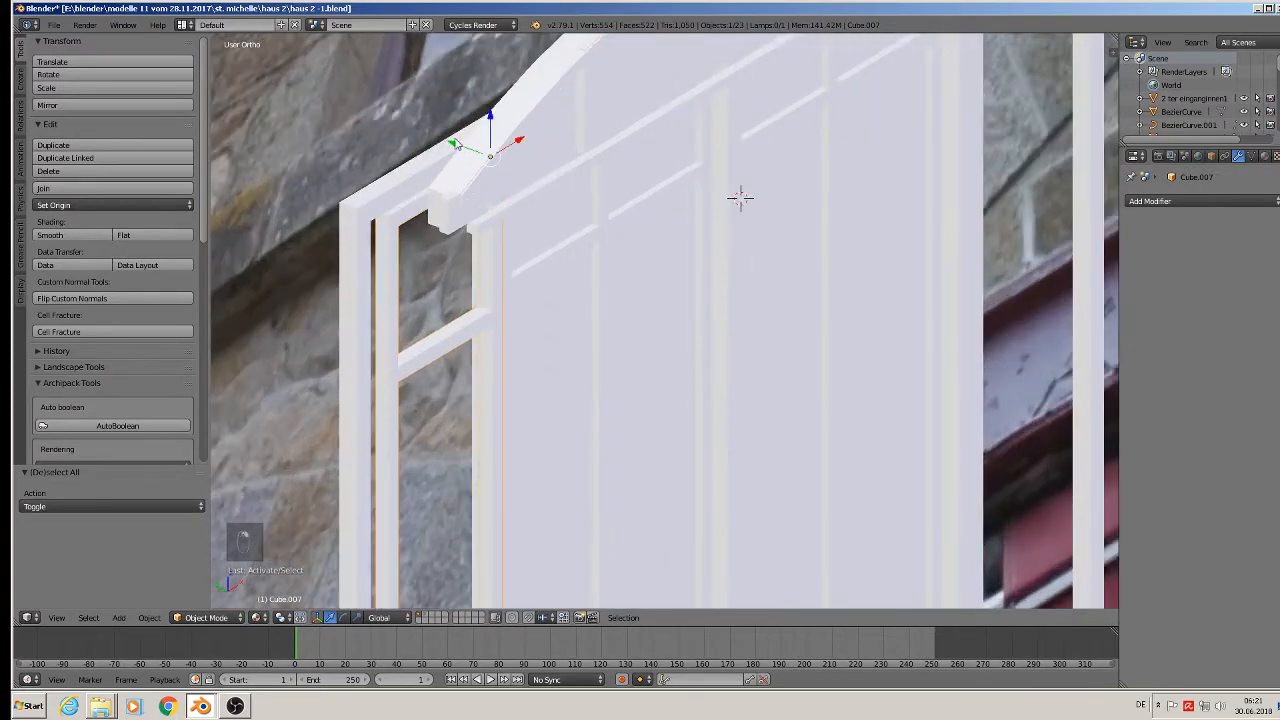
pyautogui.moveTo(455, 145); pyautogui.dragTo(567, 341)
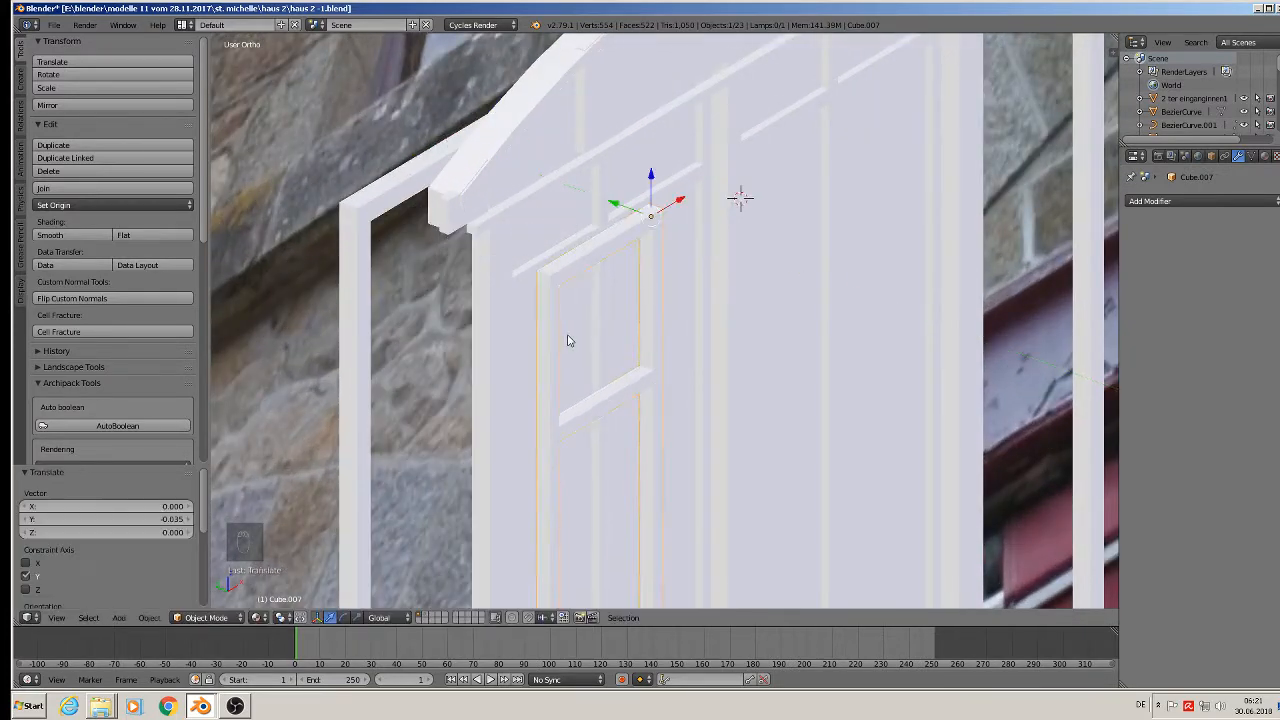
pyautogui.moveTo(567, 341); pyautogui.dragTo(473, 445, button='middle')
pyautogui.press('KP_7')
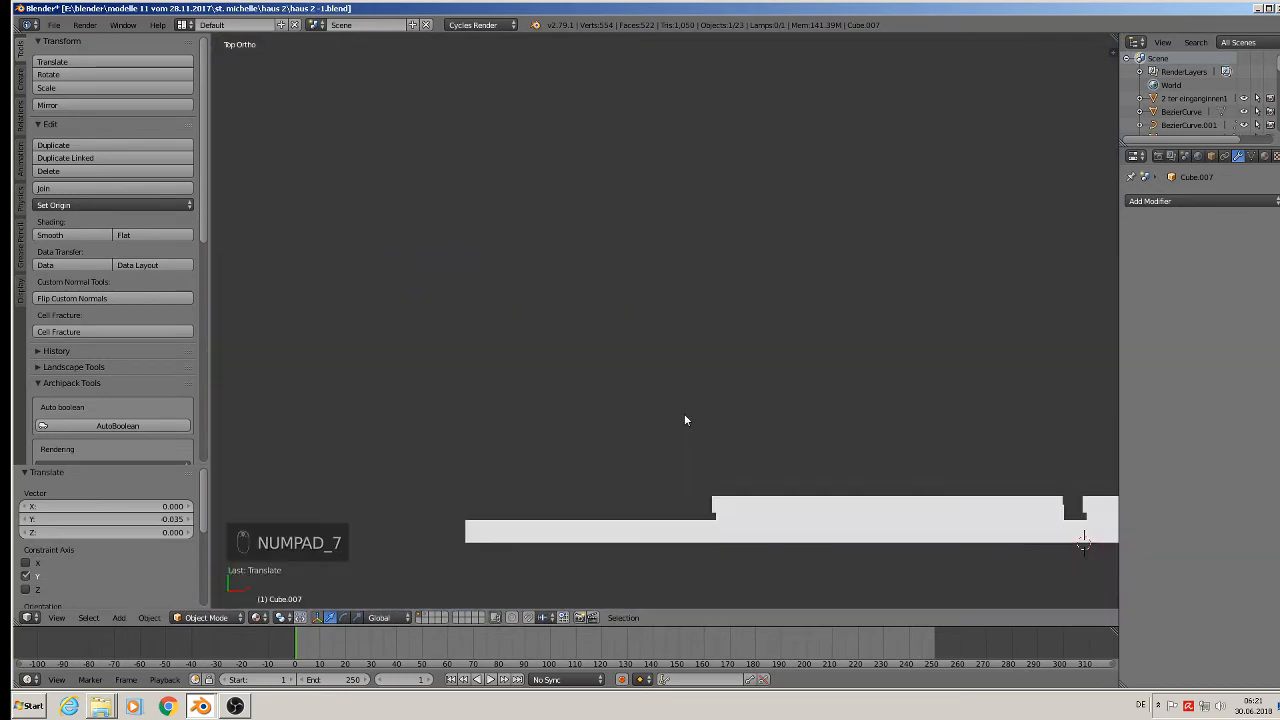
pyautogui.scroll(4, 674, 531)
pyautogui.moveTo(674, 531); pyautogui.dragTo(769, 394, button='middle')
pyautogui.keyDown('shift'); pyautogui.moveTo(667, 280); pyautogui.dragTo(690, 294, button='middle'); pyautogui.keyUp('shift')
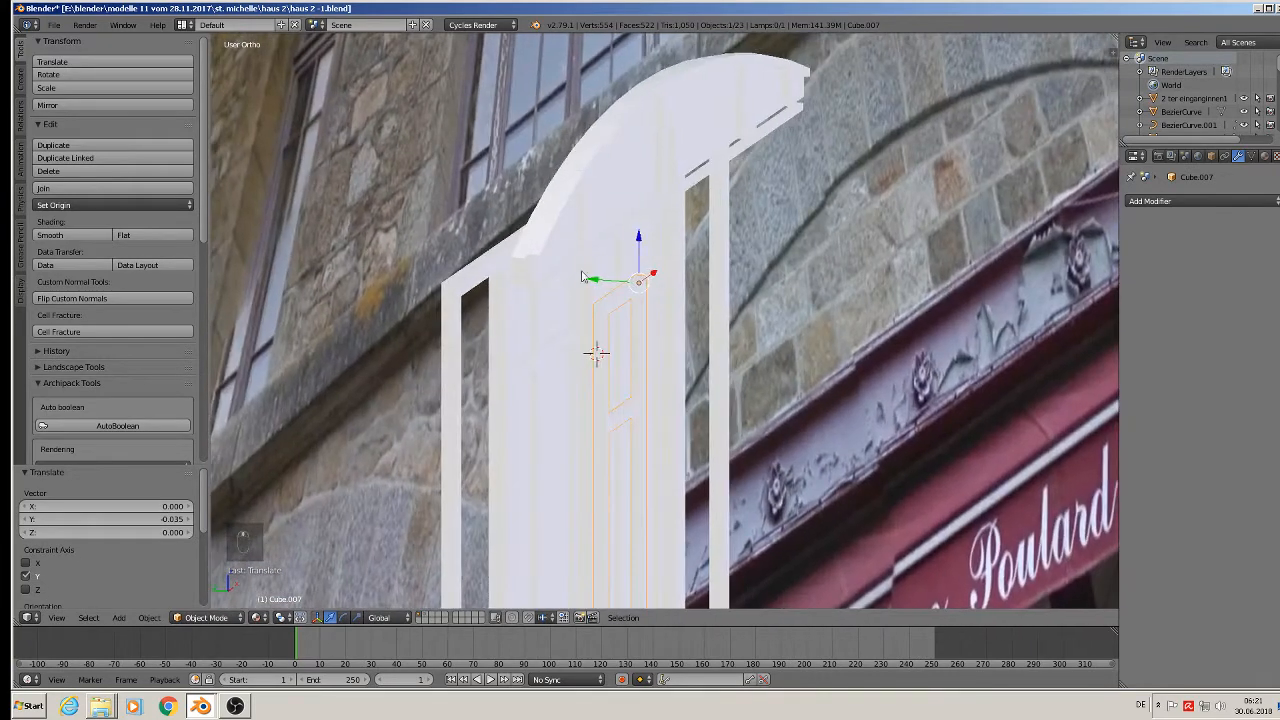
# Move the narrow casement about 0.037 along Y back into the window frame's side opening.
pyautogui.press('g')
pyautogui.press('y')
pyautogui.moveTo(449, 268); pyautogui.dragTo(449, 269)
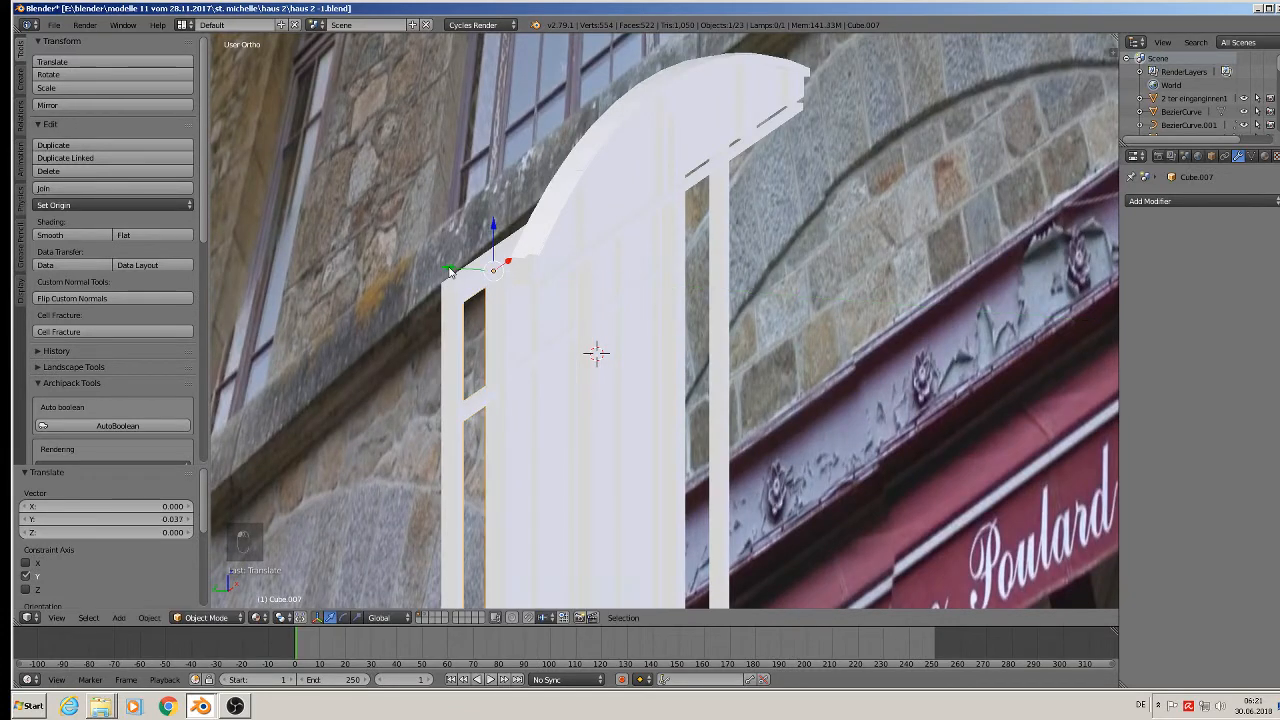
# Shift the narrow casement about -0.002 and another -0.0003 along X toward the outer frame post.
pyautogui.moveTo(443, 305); pyautogui.dragTo(589, 289, button='middle')
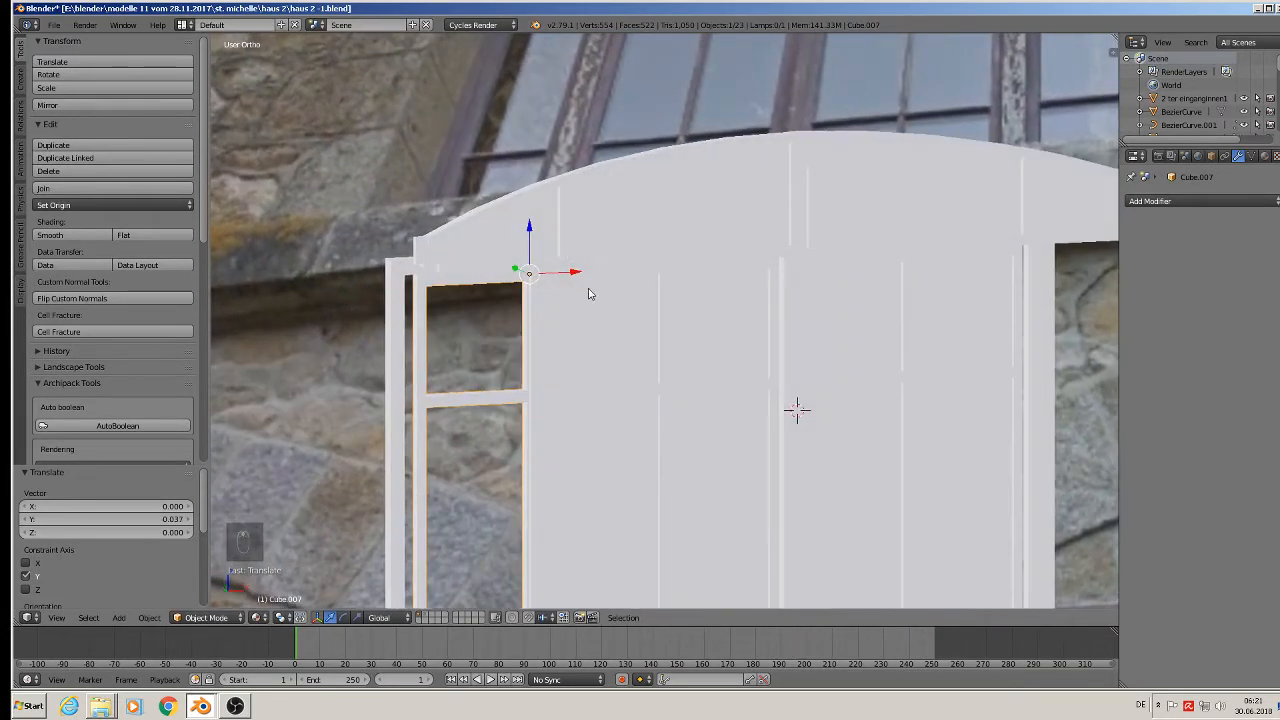
pyautogui.press('g')
pyautogui.press('x')
pyautogui.click(575, 275)
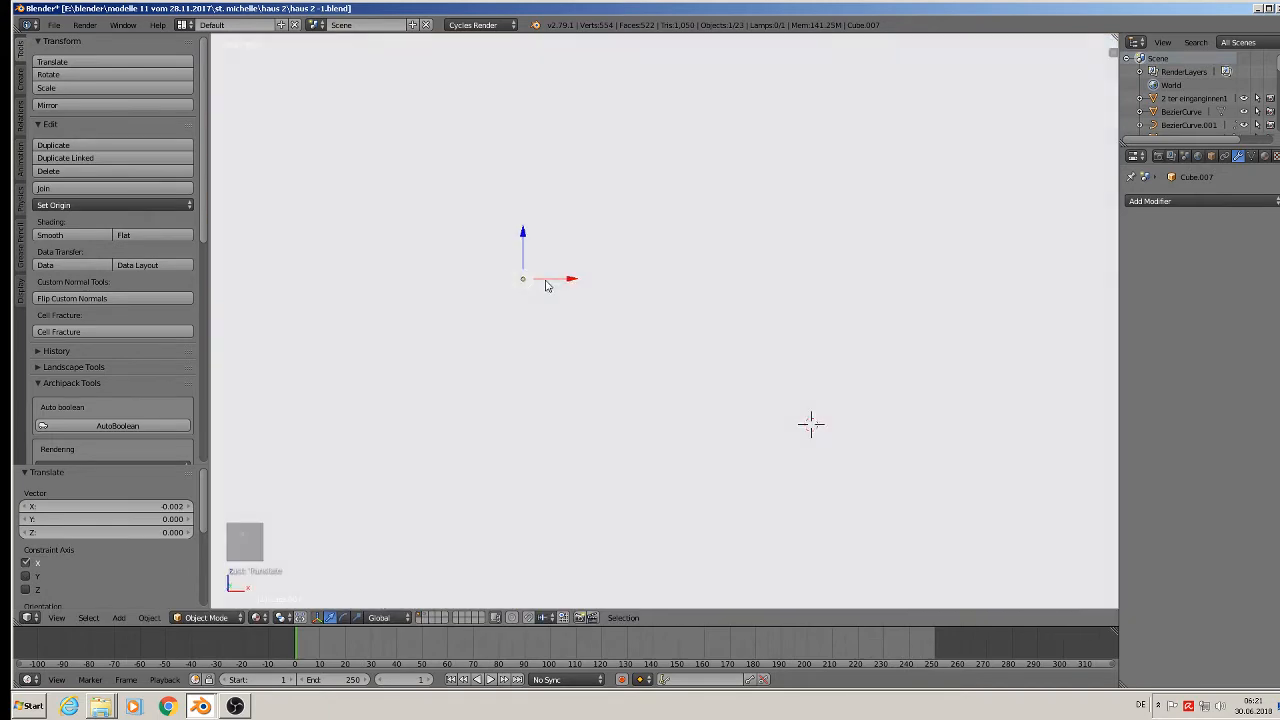
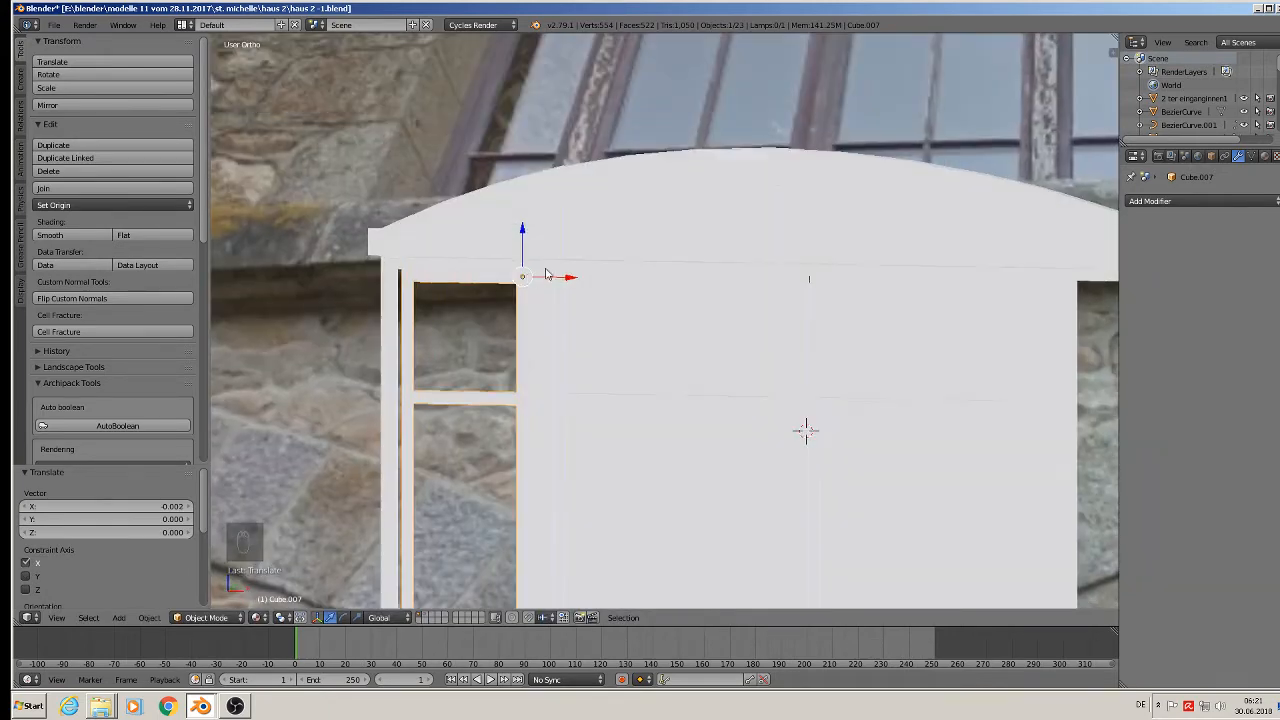
pyautogui.press('g')
pyautogui.press('x')
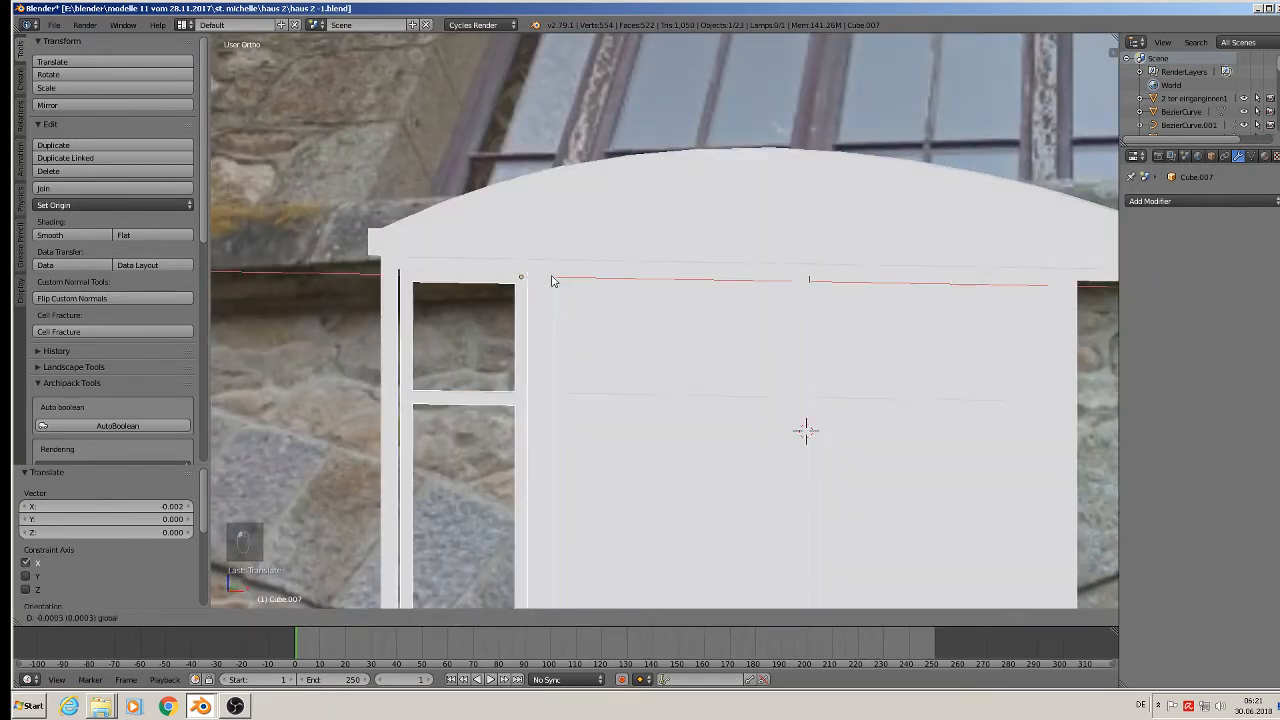
pyautogui.click(551, 280)
# Scale the narrow casement uniformly by about 1.053 and move it about 0.001 along X to close the side gap.
pyautogui.press('s')
pyautogui.click(660, 392)
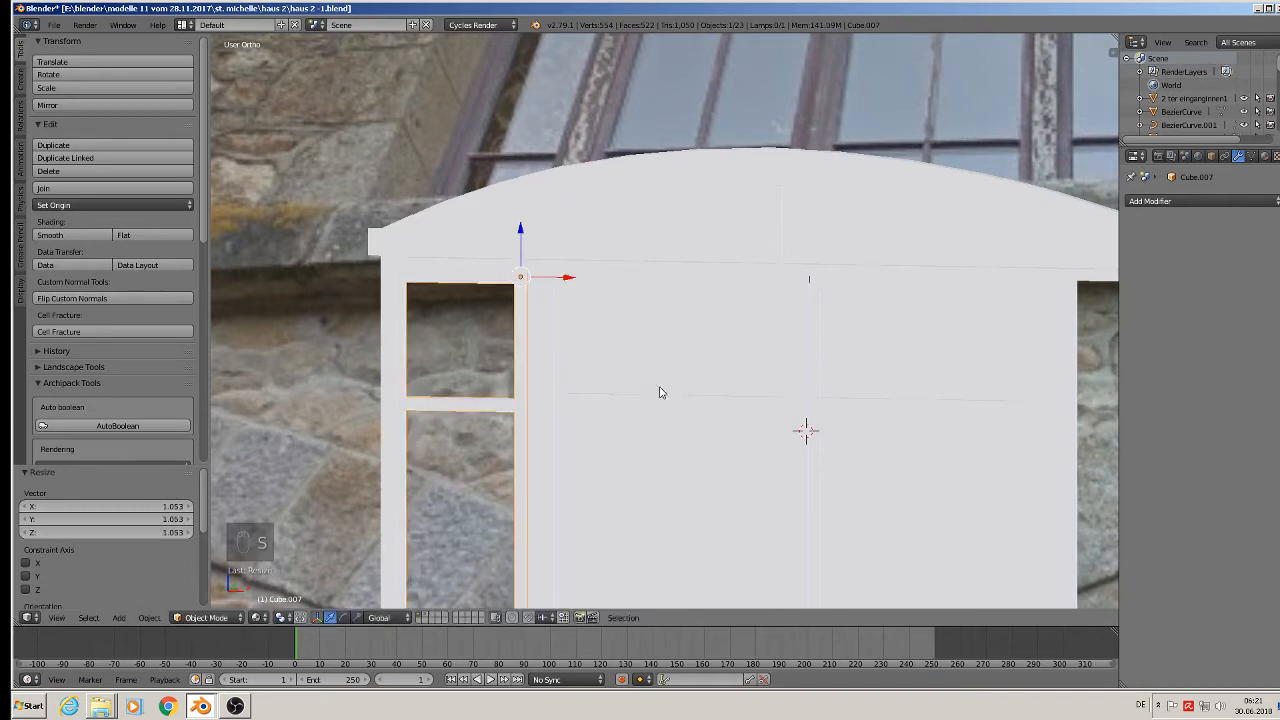
pyautogui.moveTo(563, 280); pyautogui.dragTo(567, 279)
# Scale the narrow casement's height by about 0.957 and raise it about 0.000727 along Z to fit the frame.
pyautogui.moveTo(570, 283); pyautogui.dragTo(620, 129, button='middle')
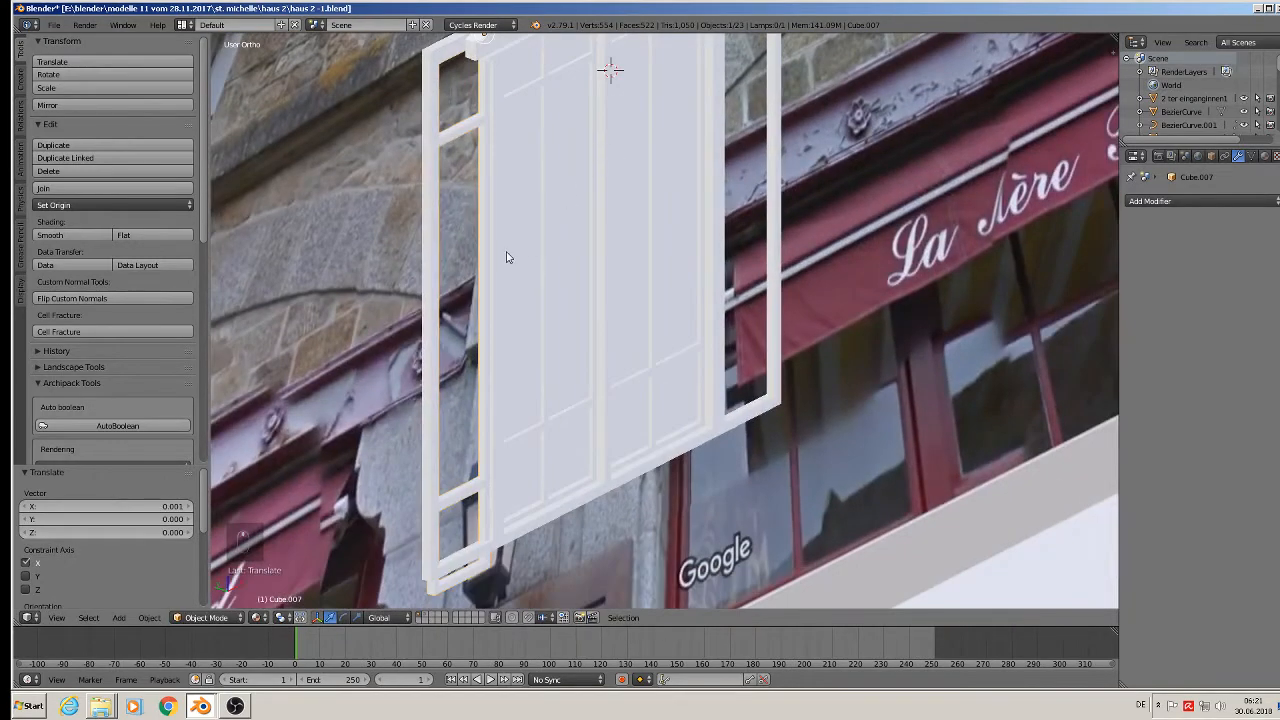
pyautogui.keyDown('shift'); pyautogui.moveTo(506, 258); pyautogui.dragTo(543, 343, button='middle'); pyautogui.keyUp('shift')
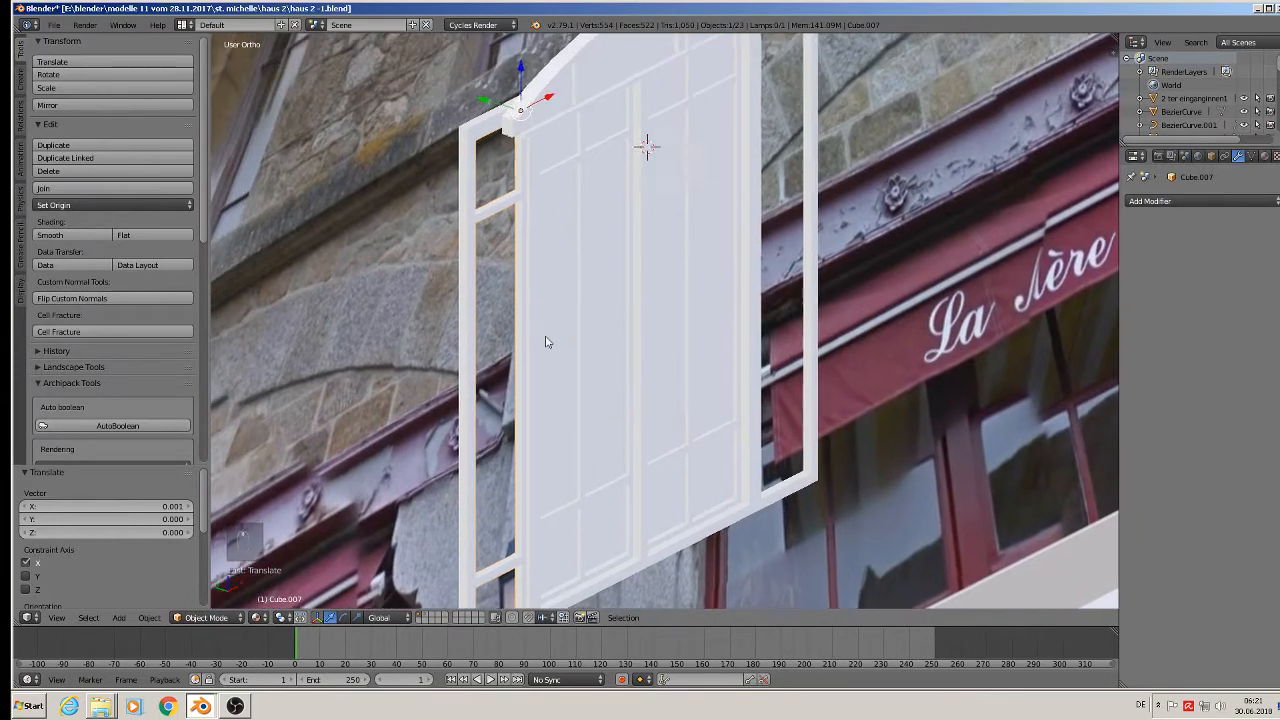
pyautogui.press('s')
pyautogui.press('z')
pyautogui.click(600, 379)
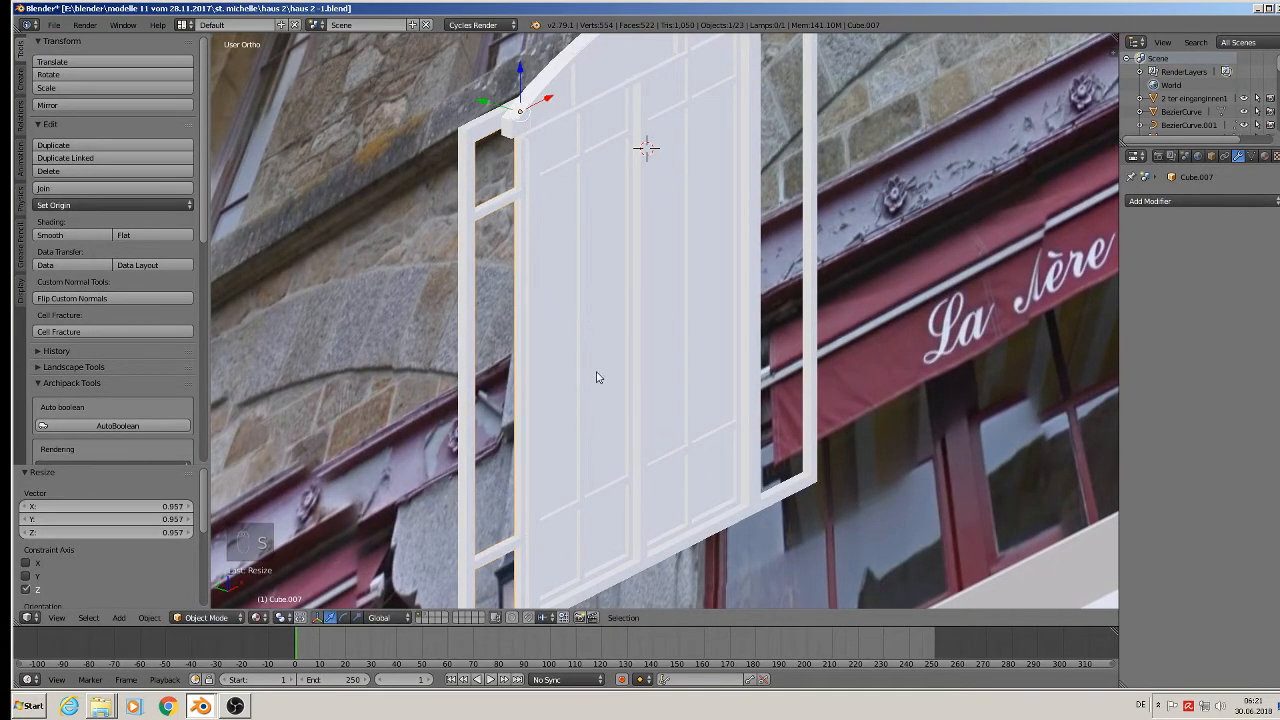
pyautogui.scroll(-2, 597, 375)
pyautogui.moveTo(545, 166); pyautogui.dragTo(542, 163)
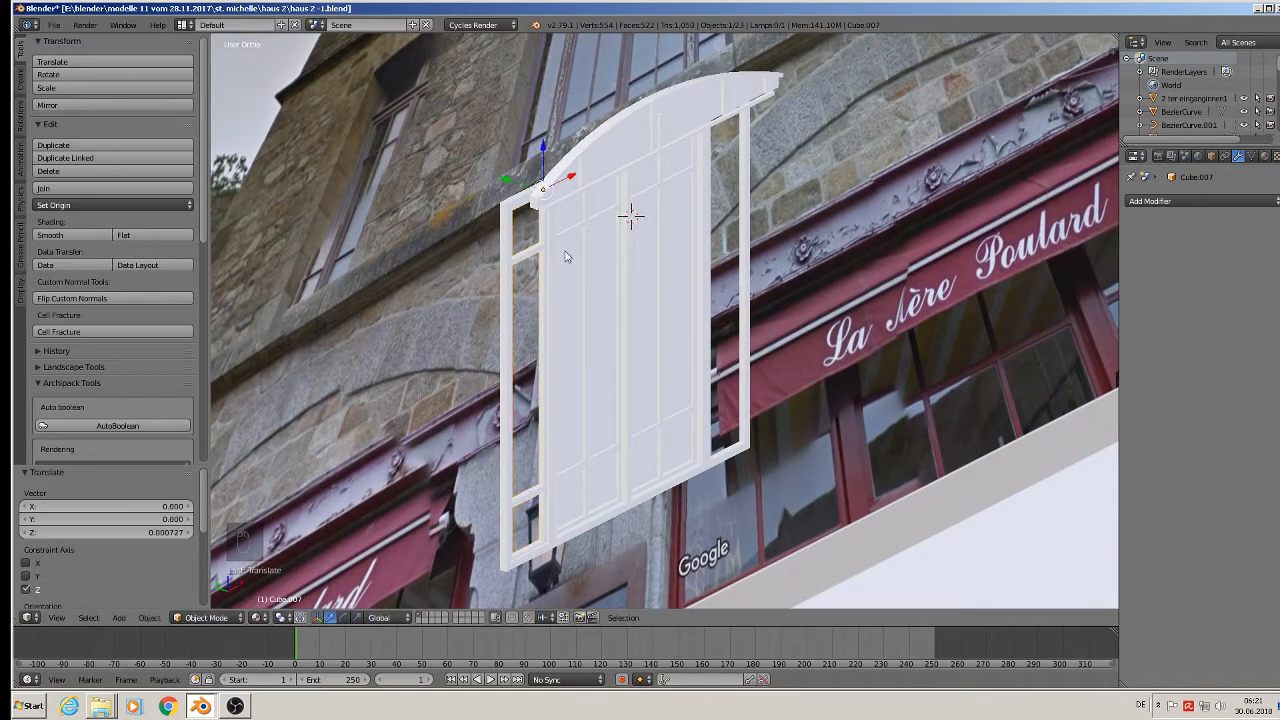
# Duplicate the narrow casement and move the copy about 0.164 along X into the opposite side opening.
pyautogui.hotkey('shift', 'd')
pyautogui.press('x')
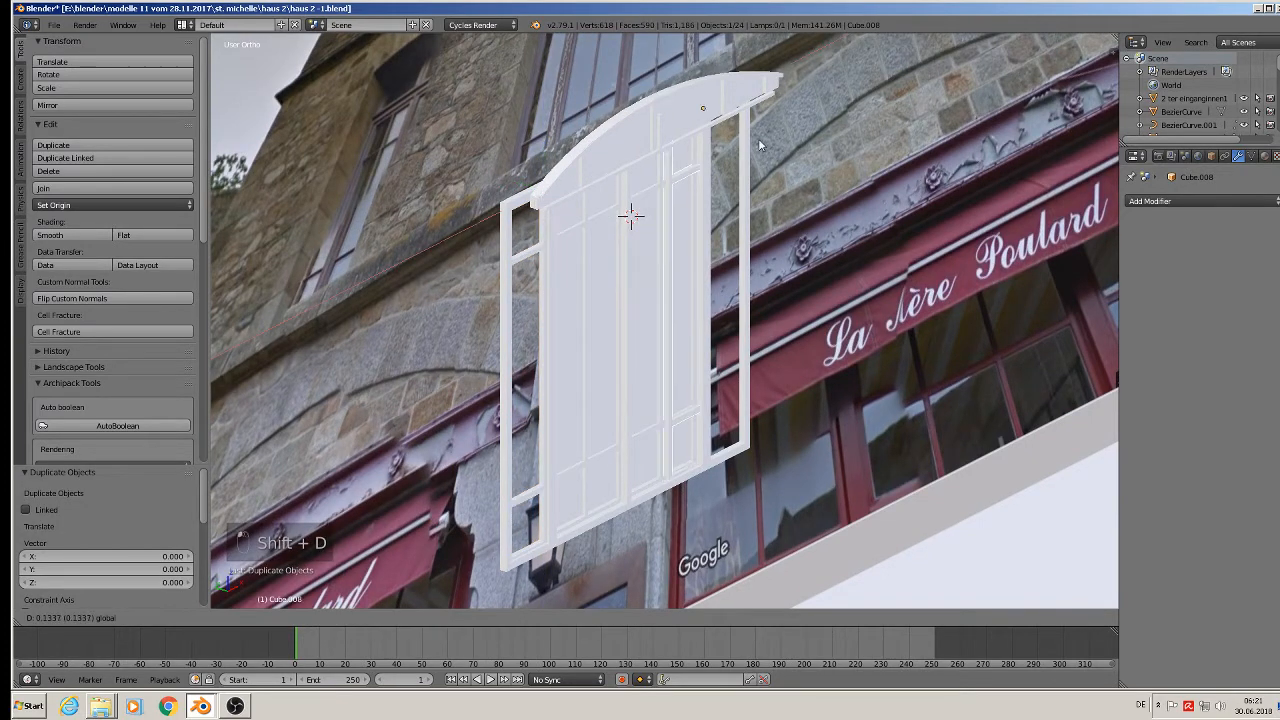
pyautogui.click(800, 135)
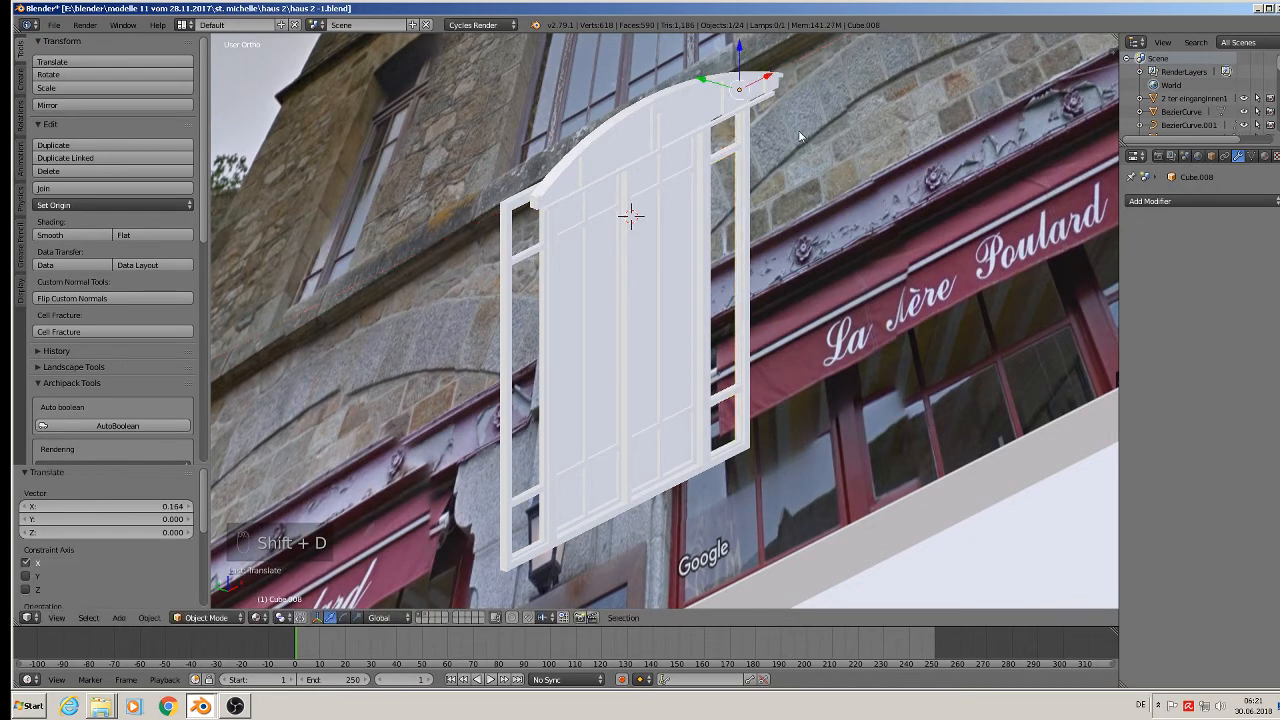
# Duplicate the glass pane of the middle casement and move the copy about -0.034 along X over the adjacent side opening.
pyautogui.scroll(3, 726, 168)
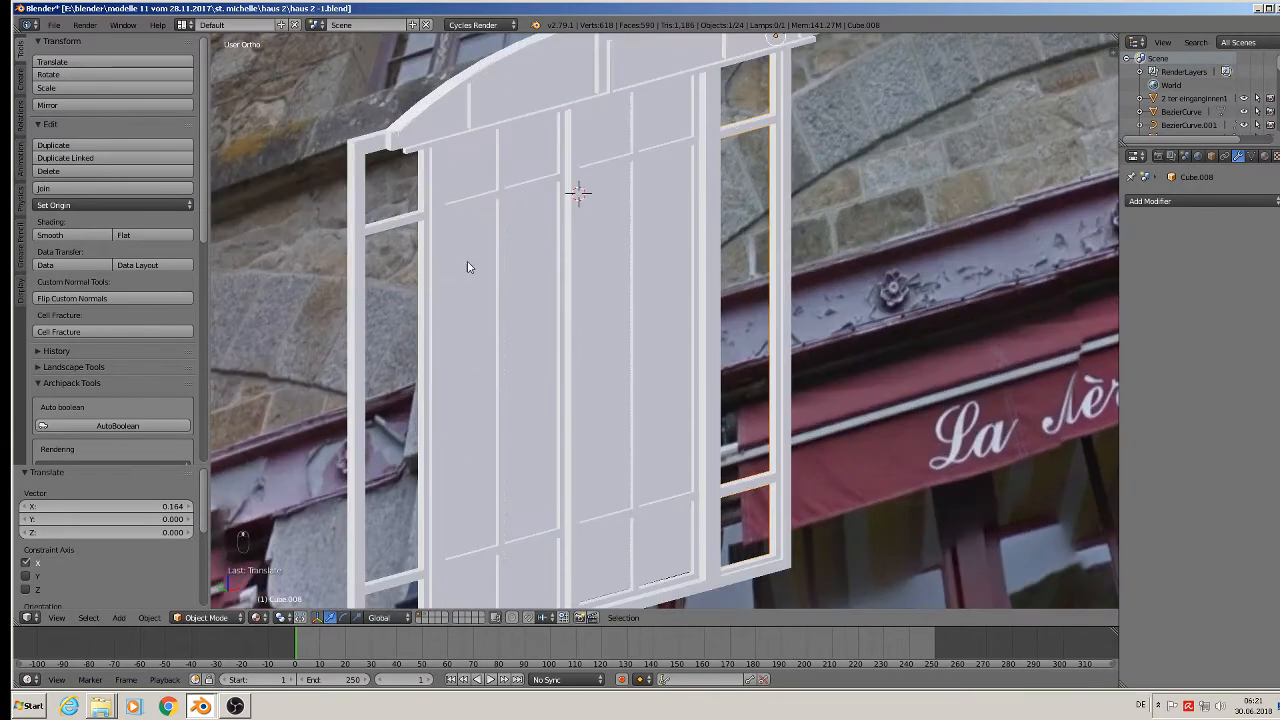
pyautogui.rightClick(469, 270)
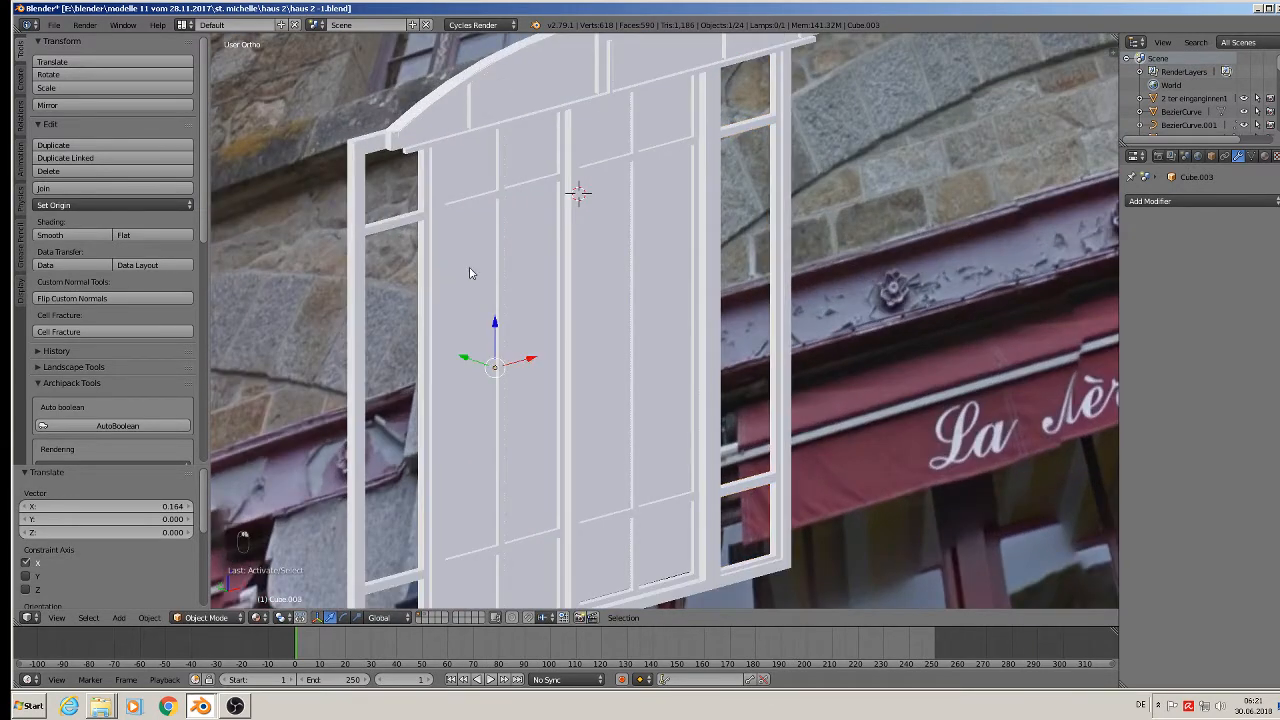
pyautogui.hotkey('shift', 'd')
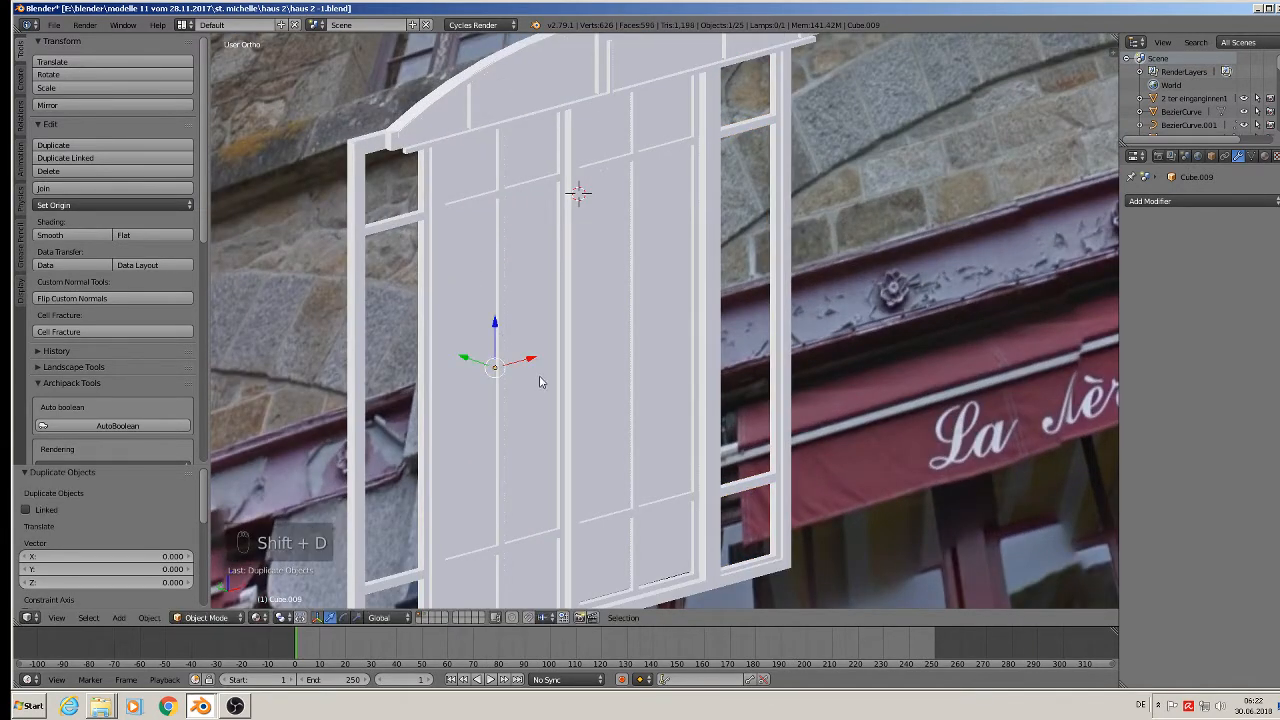
pyautogui.click(450, 366)
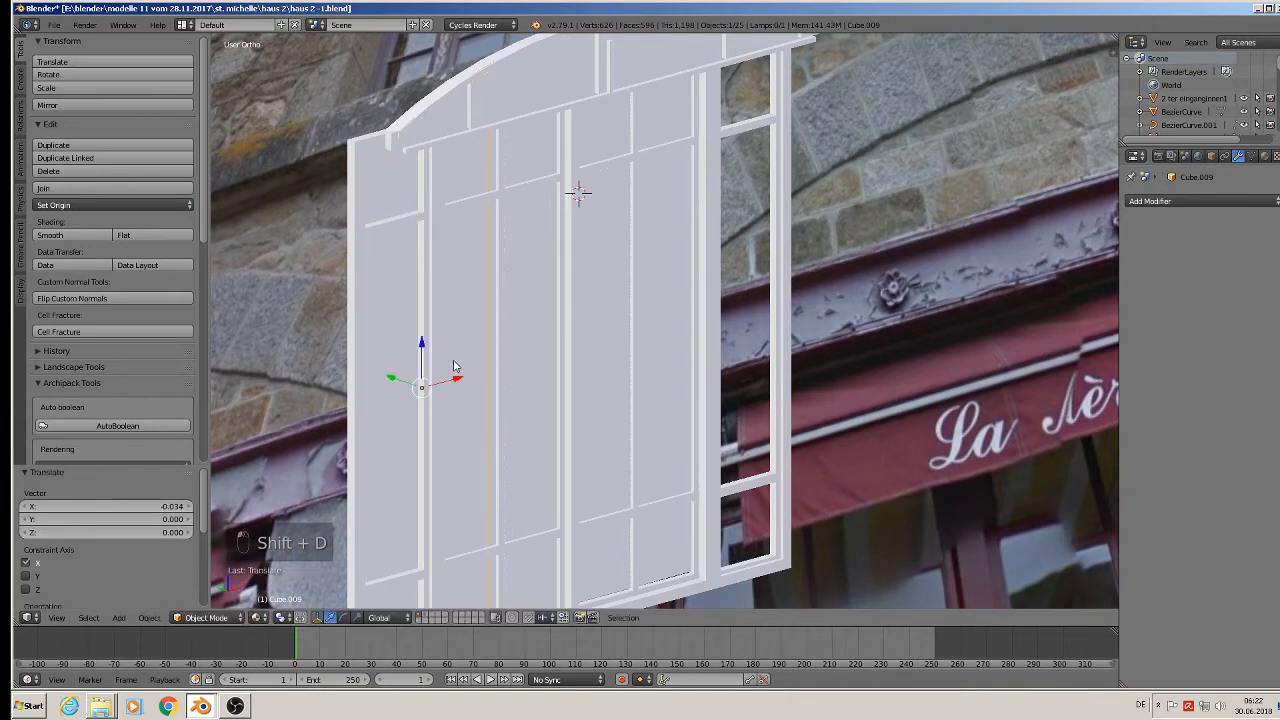
pyautogui.scroll(3, 378, 337)
pyautogui.moveTo(477, 391); pyautogui.dragTo(462, 390)
# Narrow the copied pane to the side opening by moving its inner edge's vertices about -0.025 along X.
pyautogui.press('Tab')
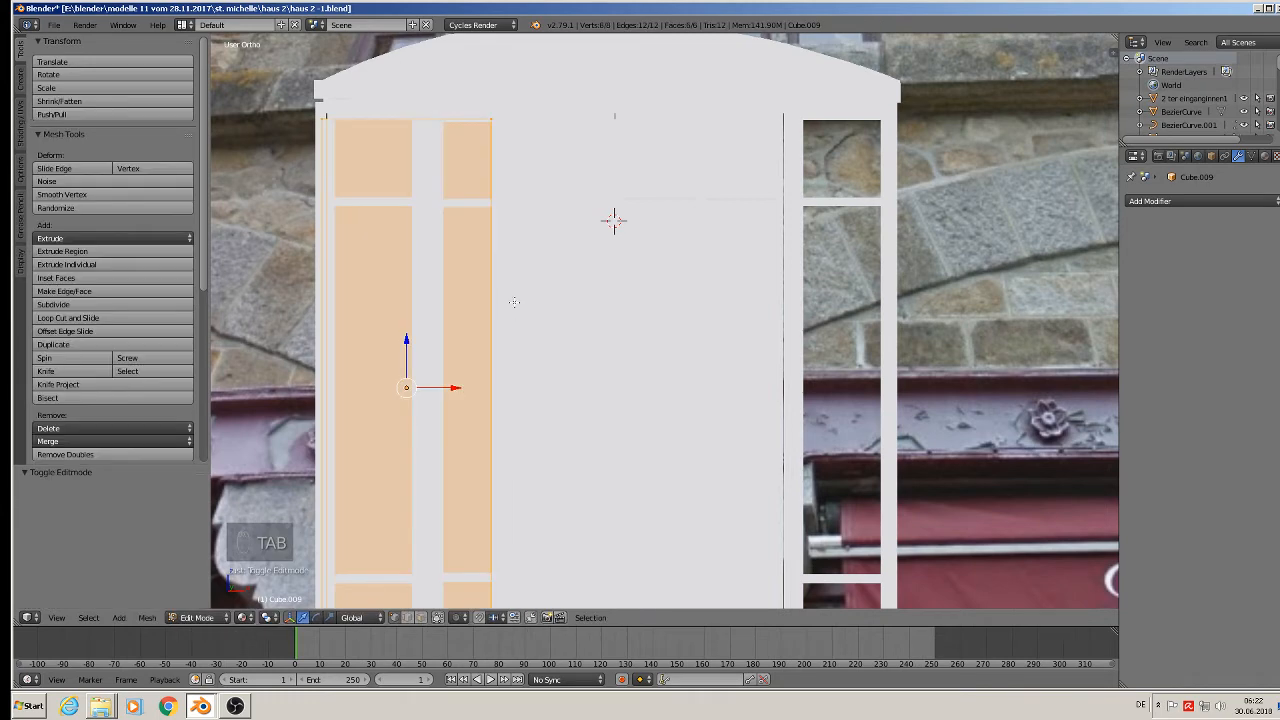
pyautogui.press('a')
pyautogui.press('a')
pyautogui.scroll(-3, 527, 281)
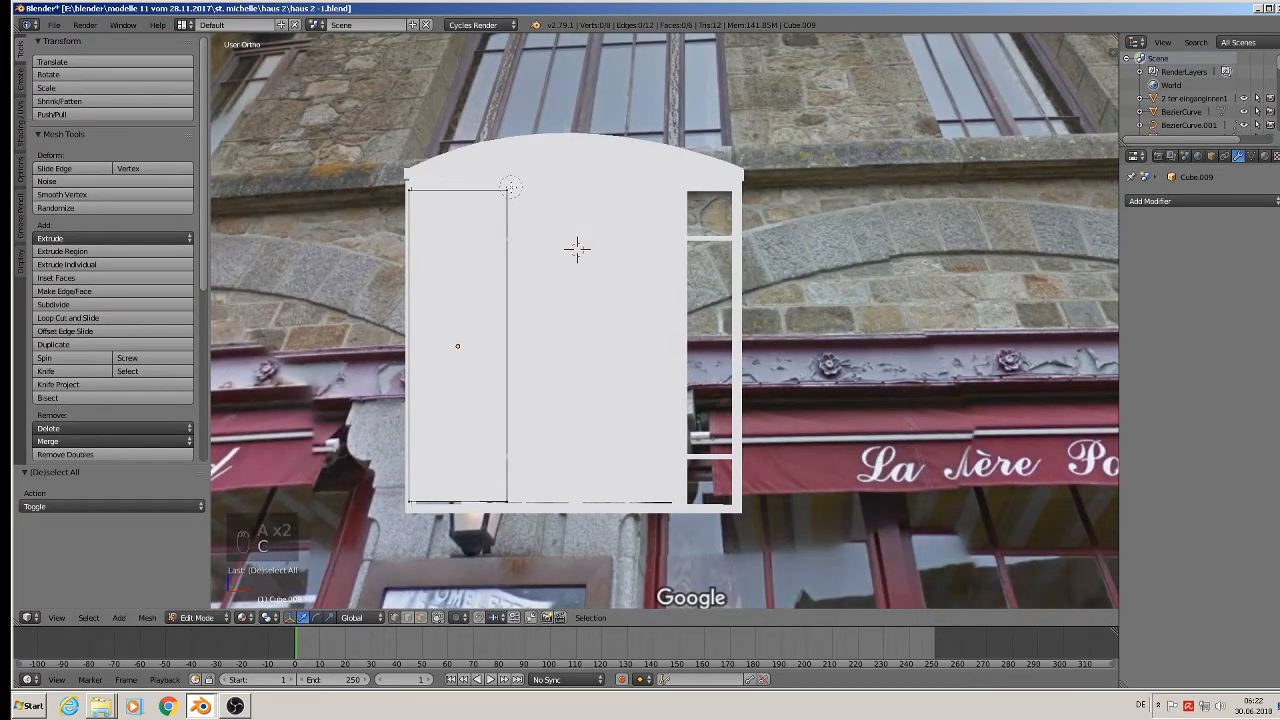
pyautogui.moveTo(510, 187); pyautogui.dragTo(503, 211)
pyautogui.moveTo(510, 467); pyautogui.dragTo(510, 502)
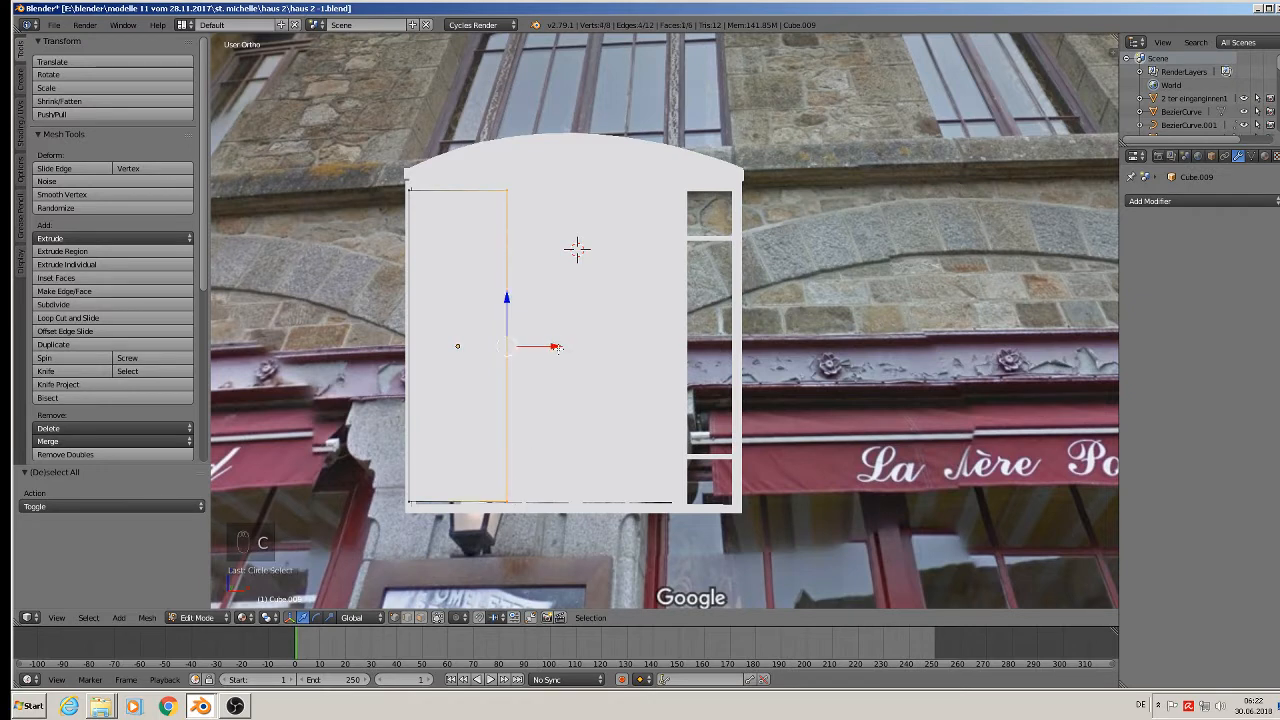
pyautogui.moveTo(557, 347); pyautogui.dragTo(518, 318)
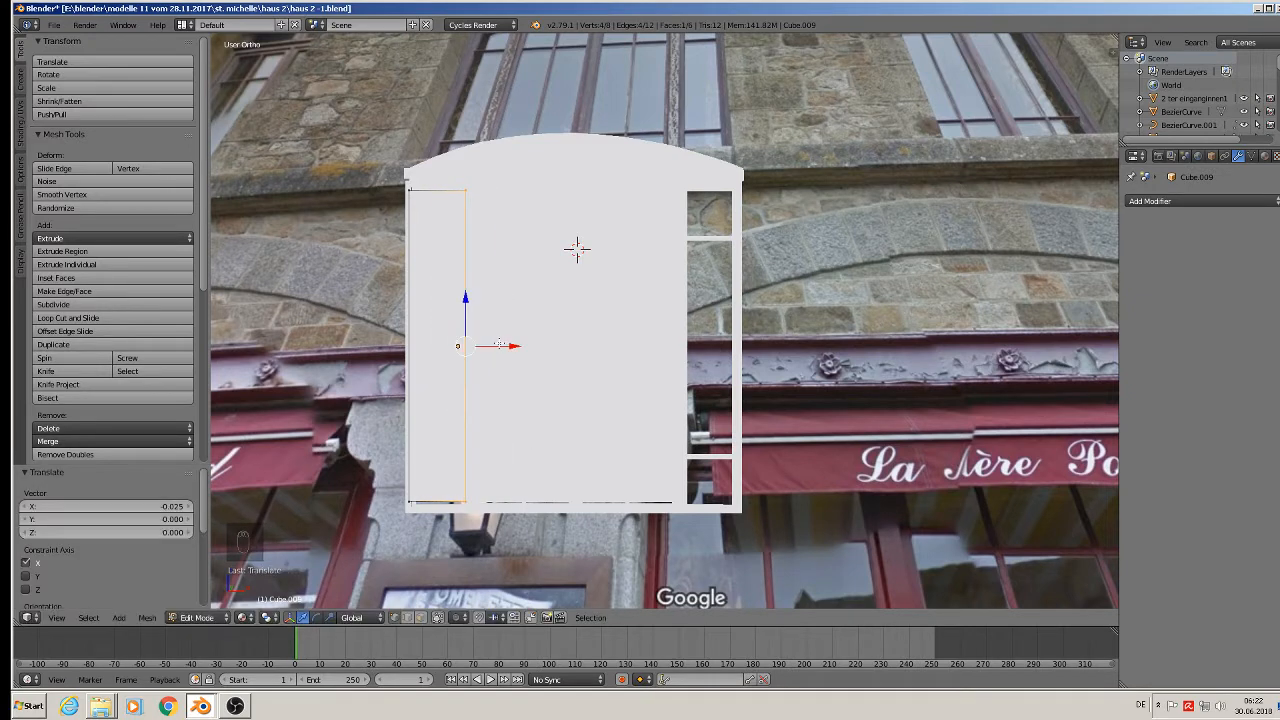
pyautogui.press('Tab')
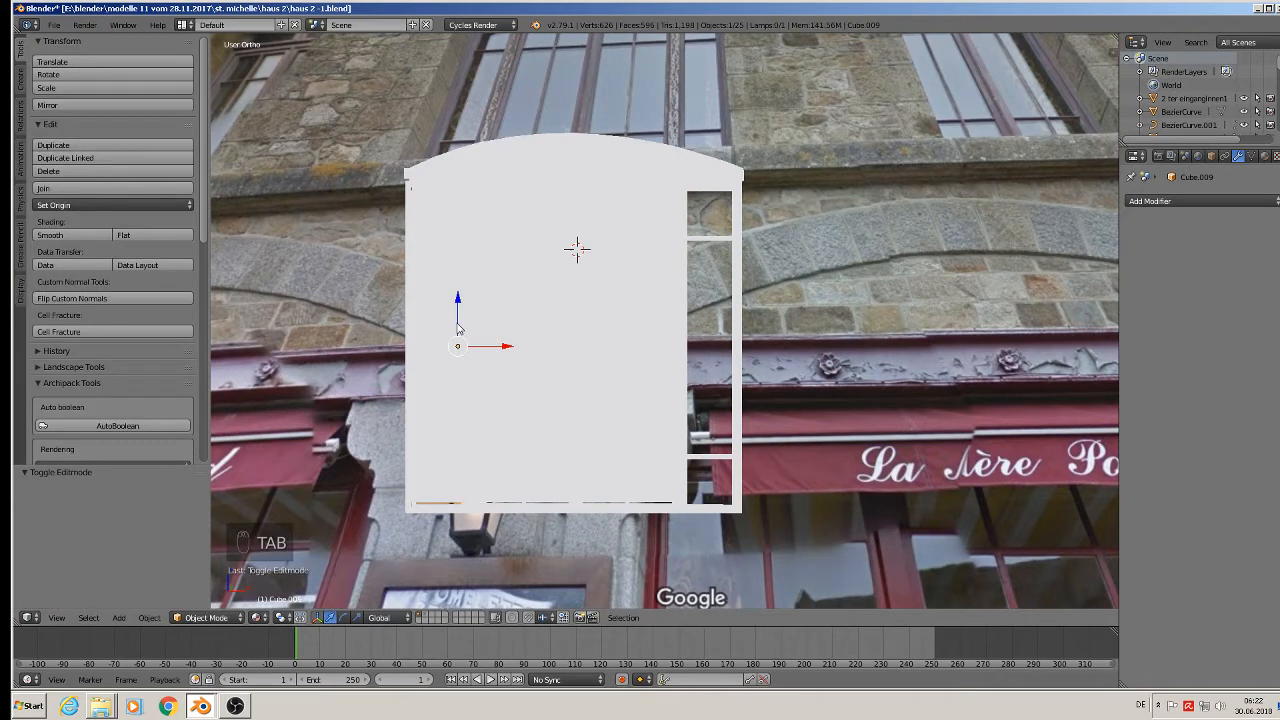
# Duplicate the narrow pane and move the copy about 0.164 along X into the opposite side opening.
pyautogui.hotkey('shift', 'd')
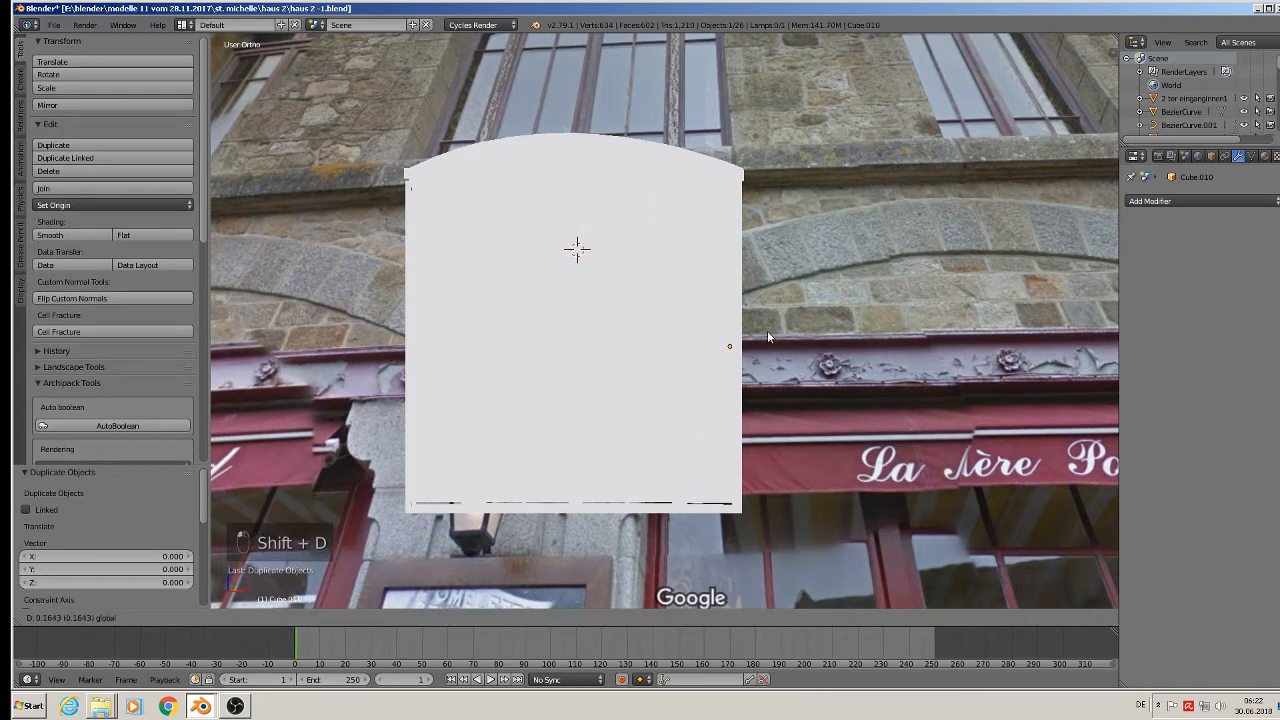
pyautogui.click(767, 330)
pyautogui.moveTo(767, 330); pyautogui.dragTo(897, 329, button='middle')
pyautogui.scroll(-4, 873, 322)
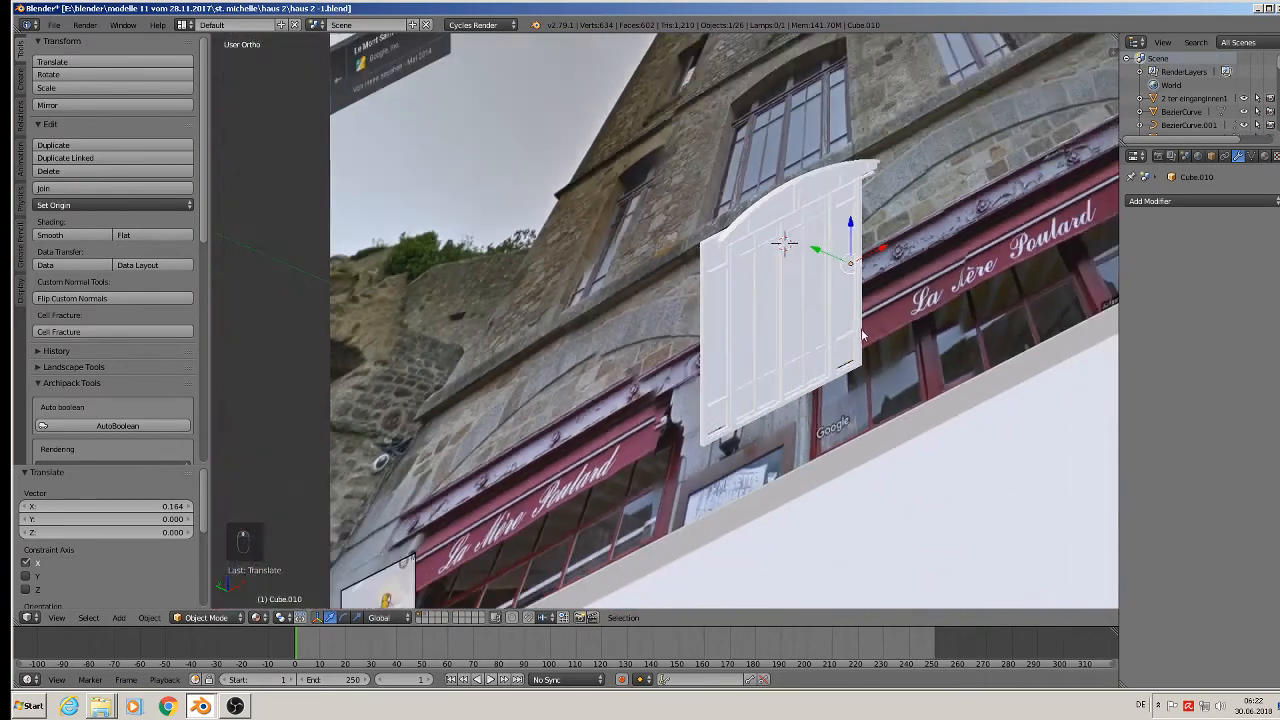
# Select all window parts without the reference photos and move them about -1.264 and another -0.538 along Y, away from the facade photo.
pyautogui.scroll(2, 846, 328)
pyautogui.press('KP_1')
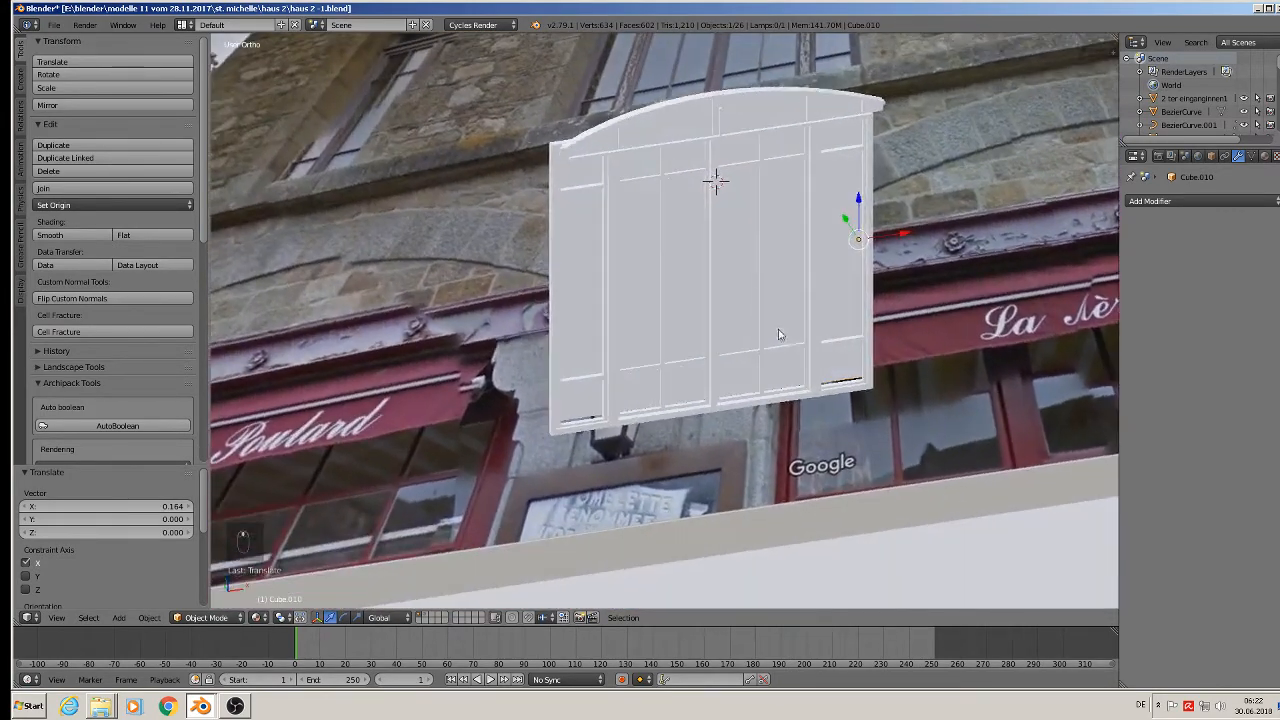
pyautogui.press('KP_7')
pyautogui.scroll(-1, 812, 332)
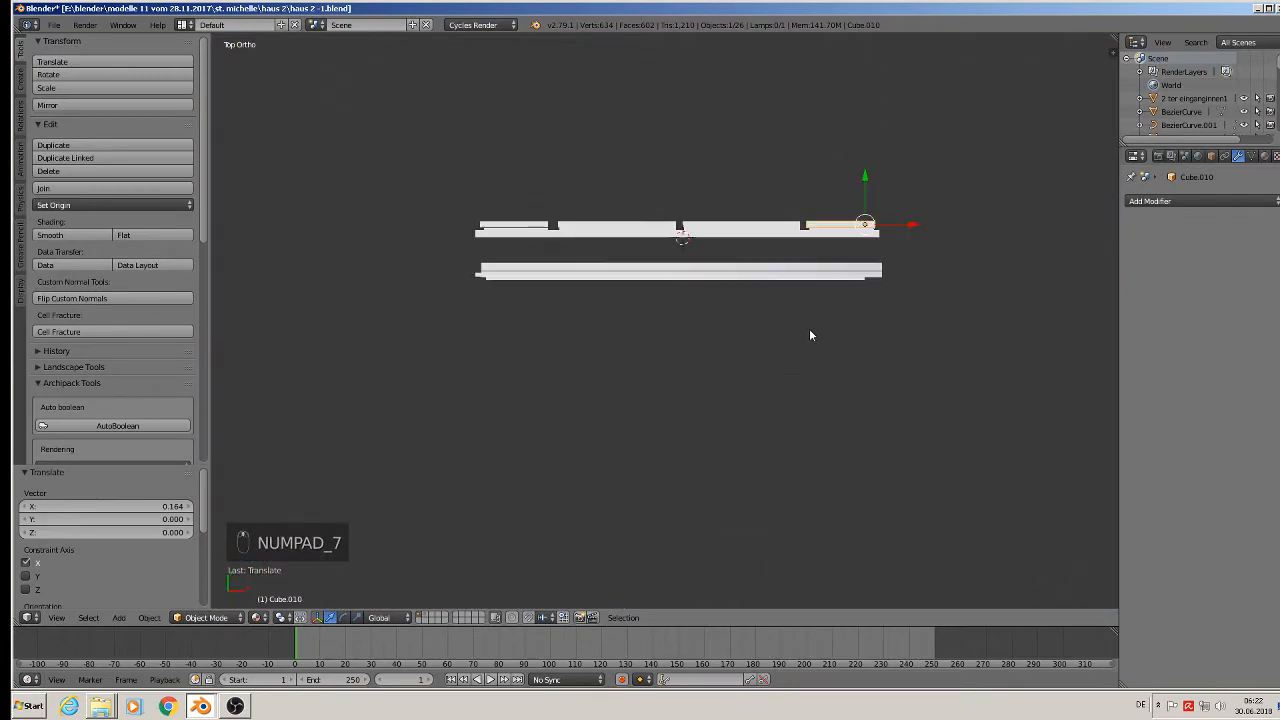
pyautogui.press('a')
pyautogui.press('a')
pyautogui.moveTo(935, 322); pyautogui.dragTo(451, 183)
pyautogui.moveTo(451, 183); pyautogui.dragTo(387, 185, button='middle')
pyautogui.scroll(-5, 500, 330)
pyautogui.keyDown('shift'); pyautogui.rightClick(387, 182); pyautogui.keyUp('shift')
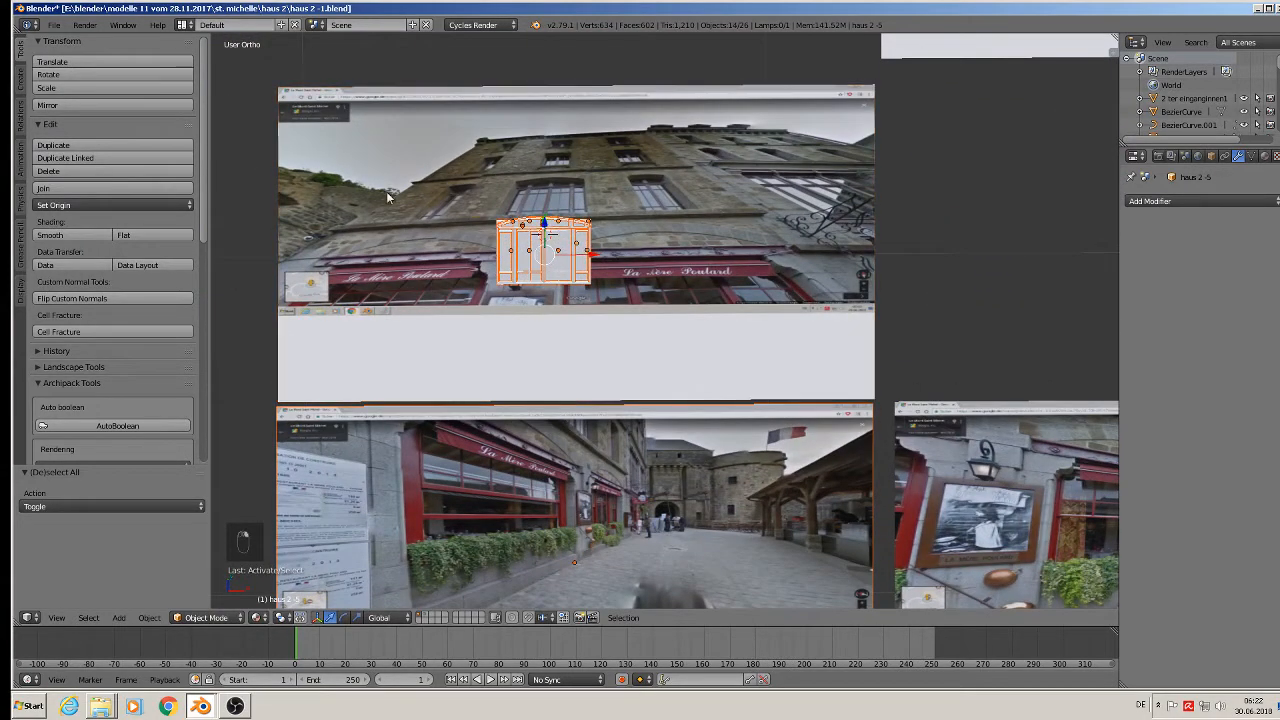
pyautogui.keyDown('shift'); pyautogui.rightClick(418, 440); pyautogui.keyUp('shift')
pyautogui.moveTo(418, 440); pyautogui.dragTo(490, 272, button='middle')
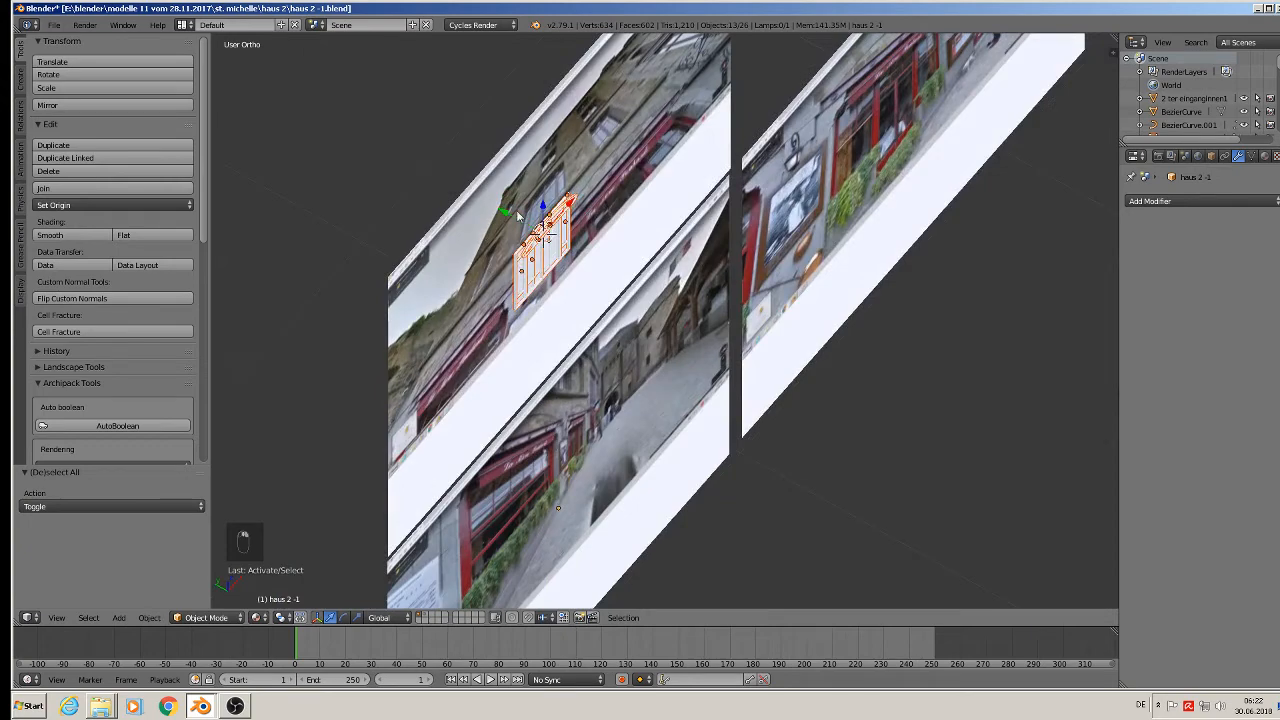
pyautogui.moveTo(505, 211); pyautogui.dragTo(1016, 416)
pyautogui.keyDown('shift'); pyautogui.moveTo(997, 465); pyautogui.dragTo(565, 217, button='middle'); pyautogui.keyUp('shift')
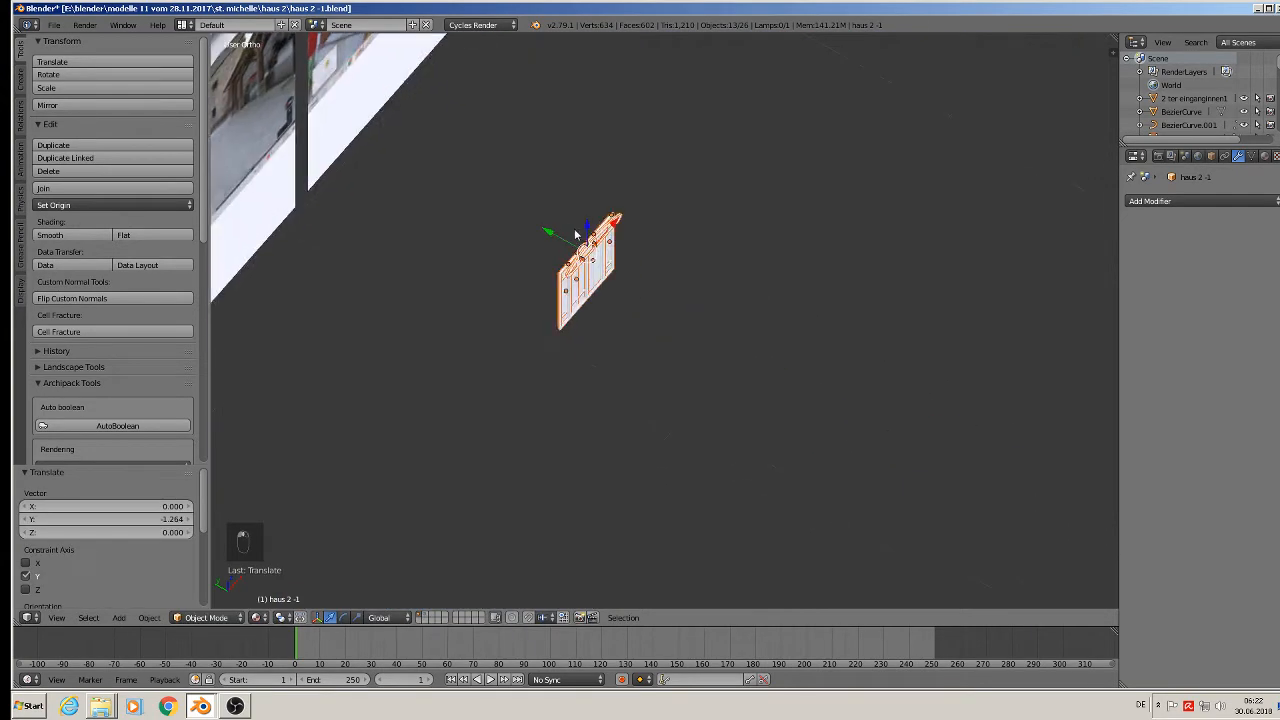
pyautogui.moveTo(576, 234); pyautogui.dragTo(698, 364)
pyautogui.scroll(5, 698, 364)
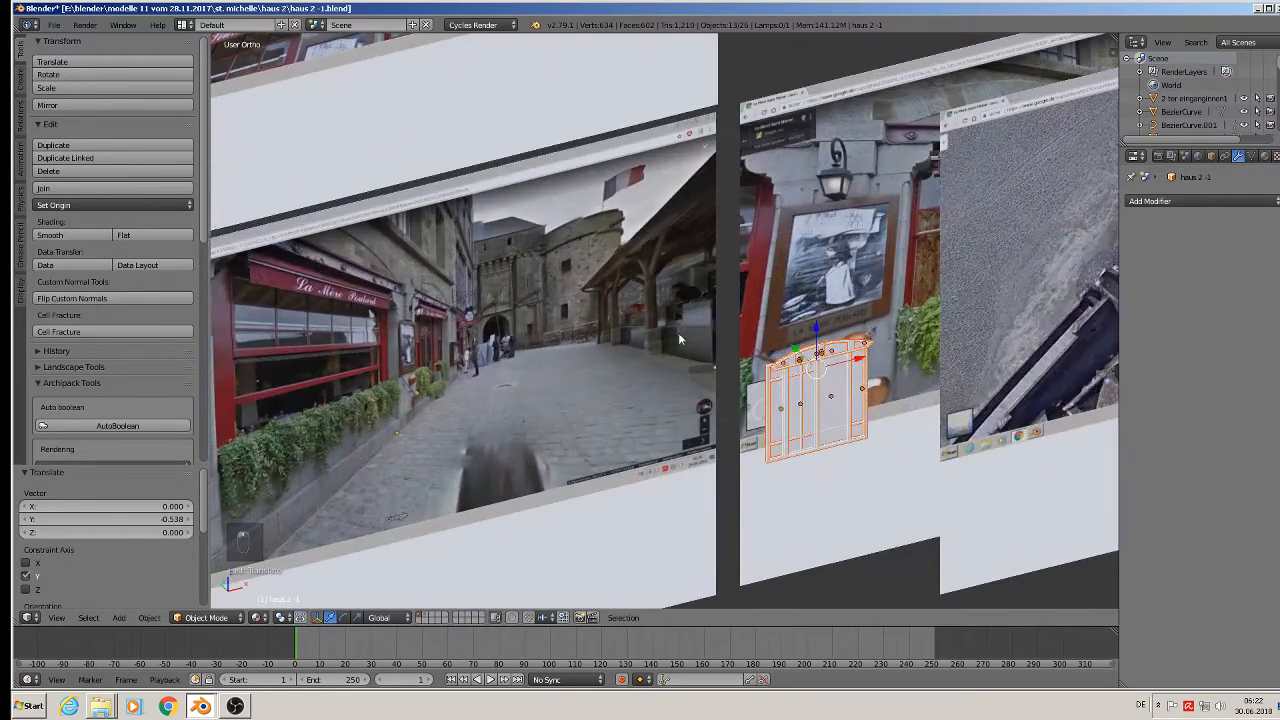
# Move the aerial photo plane along Y and the 2 ter eingang street photo plane about 1.416 along Y toward the other reference photos.
pyautogui.scroll(-8, 690, 338)
pyautogui.rightClick(926, 354)
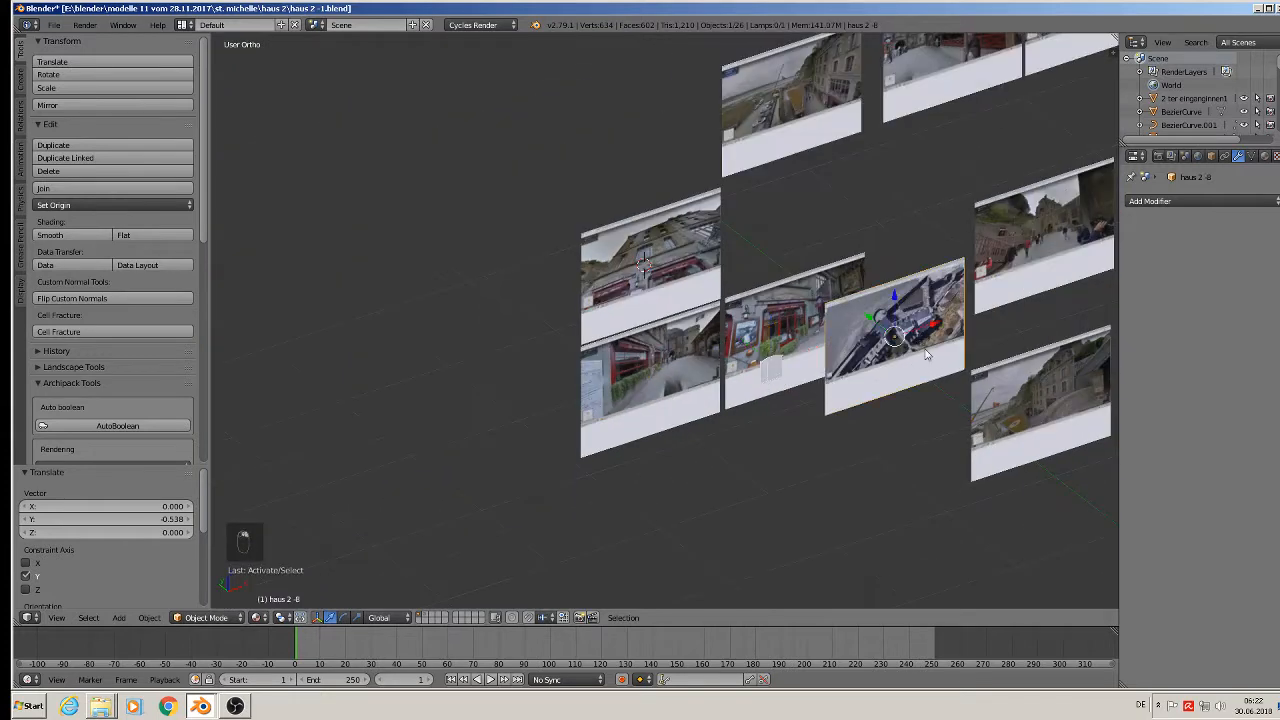
pyautogui.scroll(-3, 926, 354)
pyautogui.moveTo(926, 354); pyautogui.dragTo(946, 391, button='middle')
pyautogui.moveTo(890, 332); pyautogui.dragTo(693, 220)
pyautogui.rightClick(943, 250)
pyautogui.moveTo(900, 243); pyautogui.dragTo(812, 217)
pyautogui.keyDown('shift'); pyautogui.moveTo(960, 310); pyautogui.dragTo(772, 301, button='middle'); pyautogui.keyUp('shift')
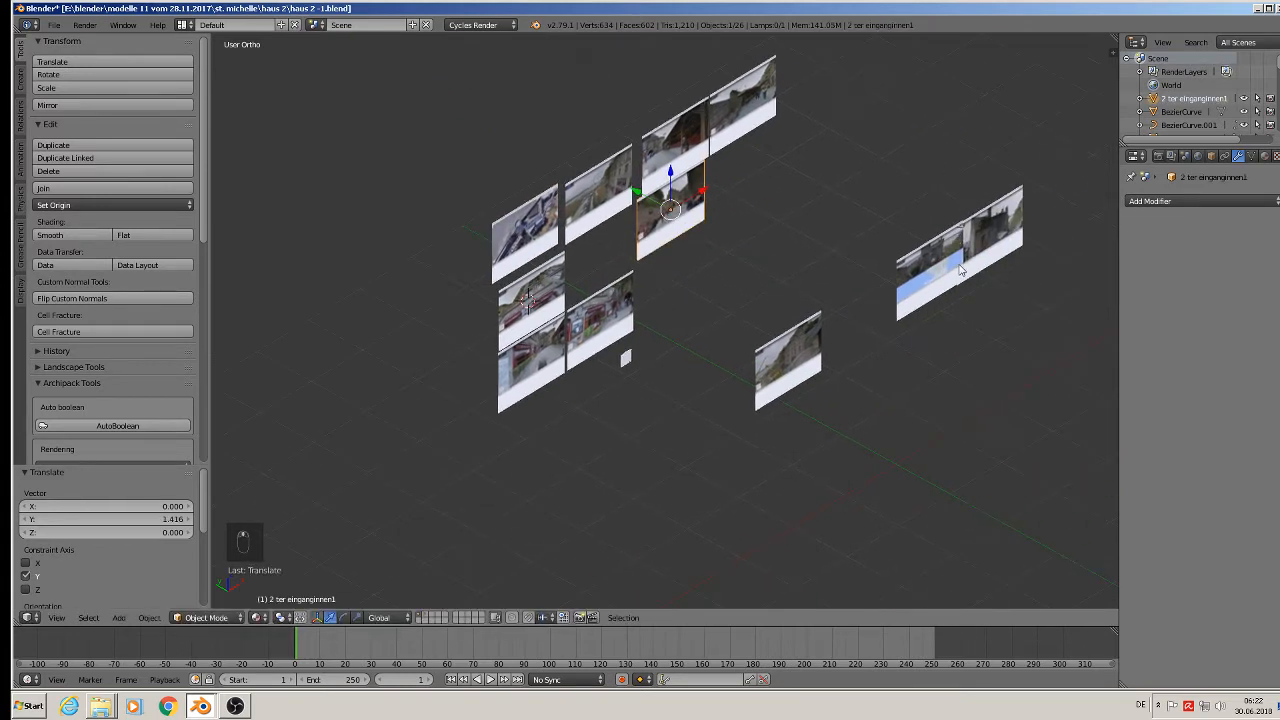
# Select the two adjoining photo planes standing farthest apart from the others and move them together about 3.463 along Y.
pyautogui.rightClick(958, 265)
pyautogui.keyDown('shift'); pyautogui.rightClick(991, 244); pyautogui.keyUp('shift')
pyautogui.moveTo(943, 232); pyautogui.dragTo(737, 158)
# Move the remaining isolated photo plane about 3.52 along Y into the gap between the reference photos and clear the selection.
pyautogui.rightClick(772, 347)
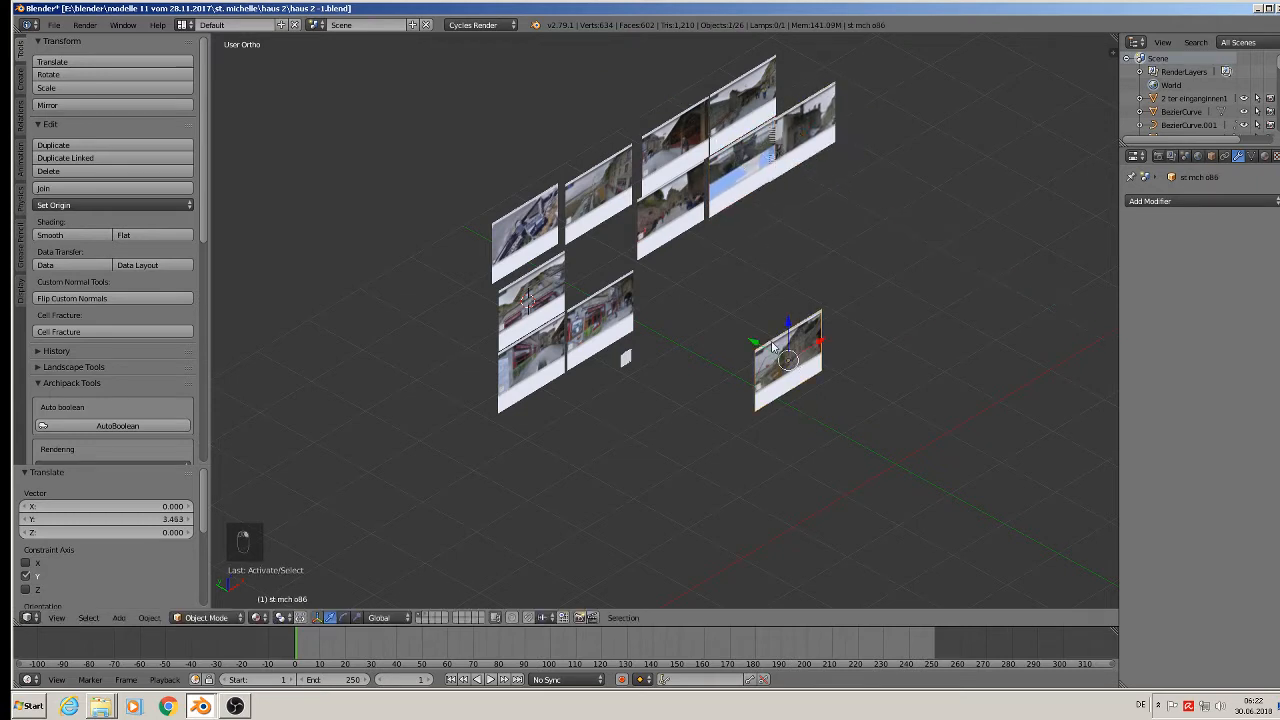
pyautogui.press('g')
pyautogui.press('y')
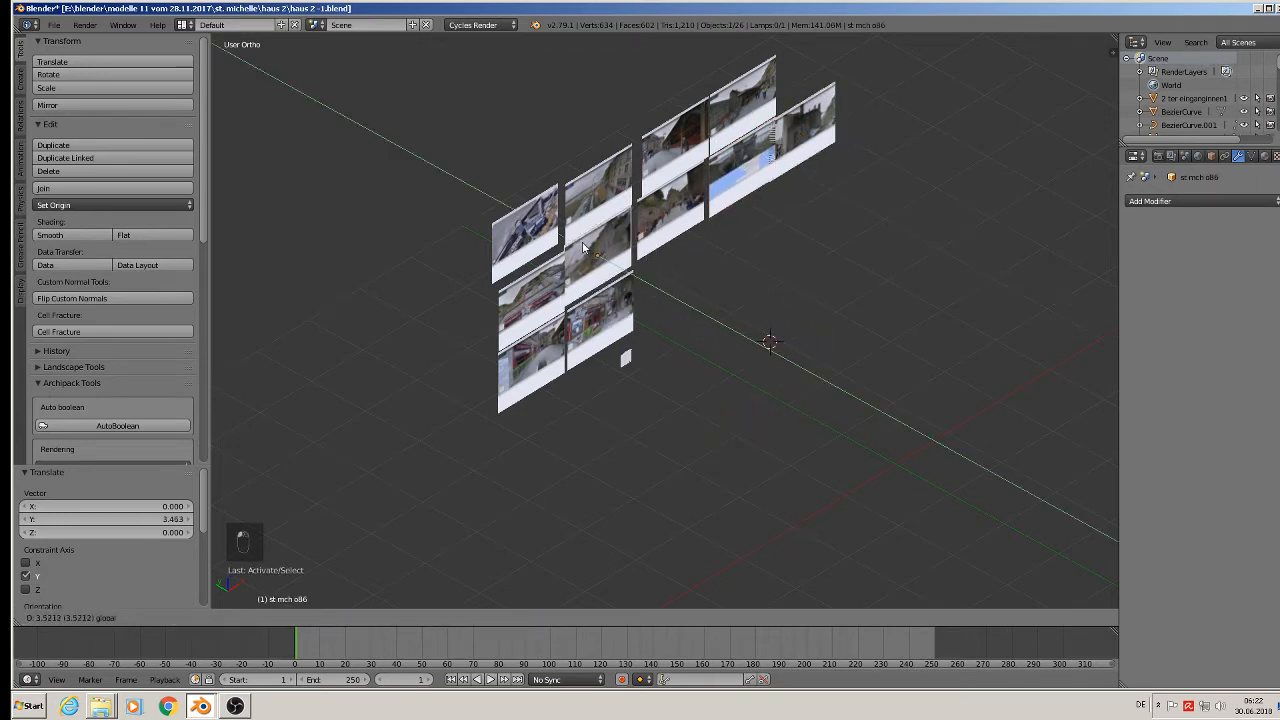
pyautogui.moveTo(583, 247); pyautogui.dragTo(583, 248)
pyautogui.scroll(3, 595, 288)
pyautogui.press('a')
pyautogui.moveTo(617, 338); pyautogui.dragTo(533, 293, button='middle')
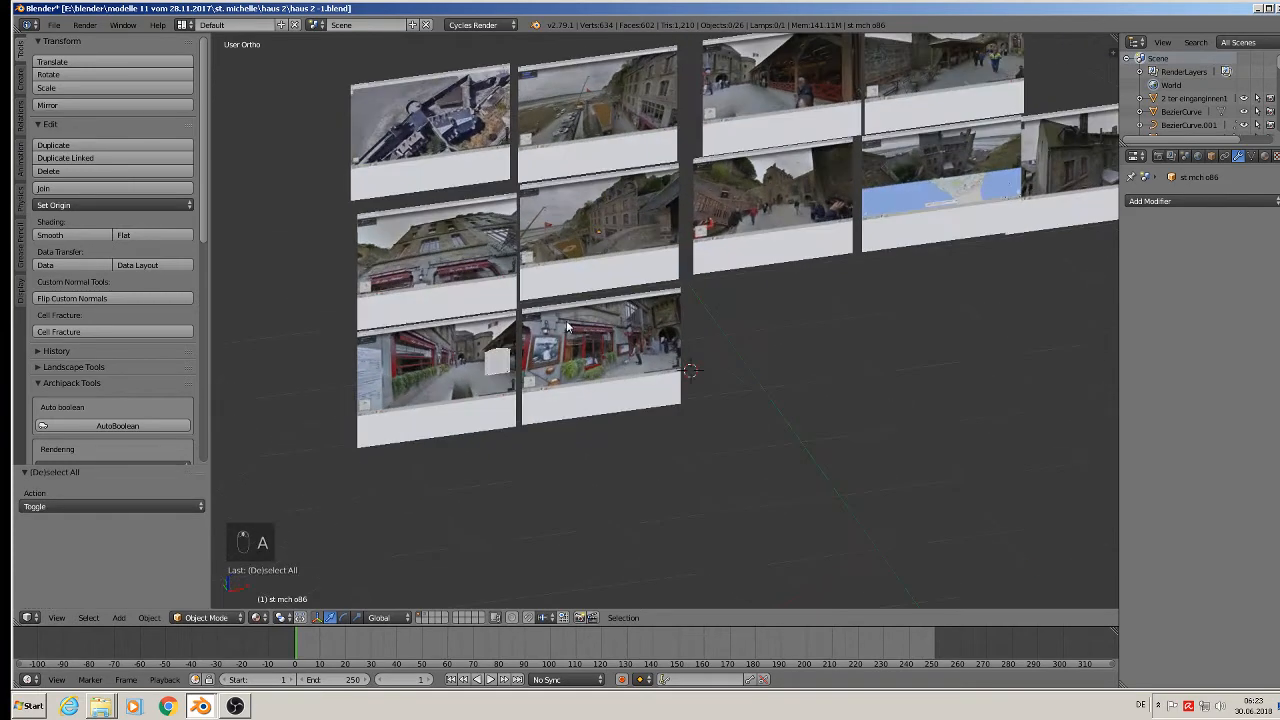
pyautogui.scroll(3, 533, 293)
# Save the scene as a new file named haus 2 -2.blend.
pyautogui.click(54, 24)
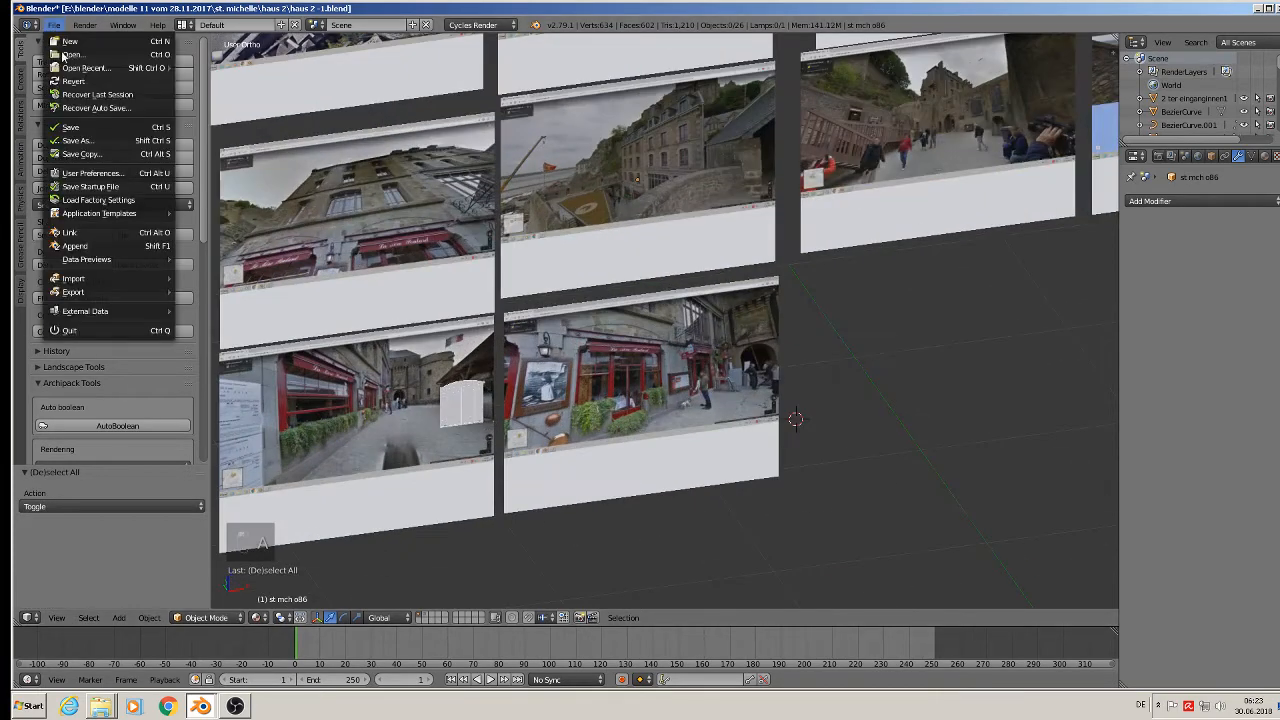
pyautogui.click(70, 135)
pyautogui.click(214, 74)
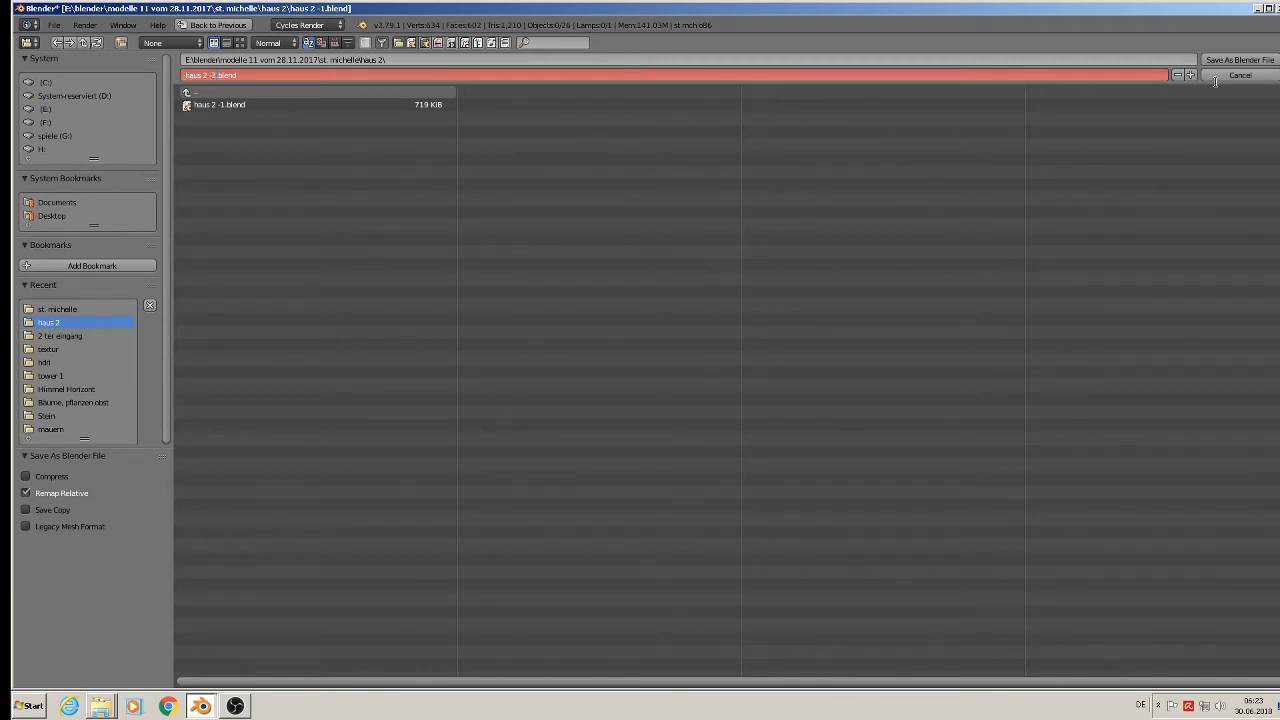
pyautogui.press('Return')
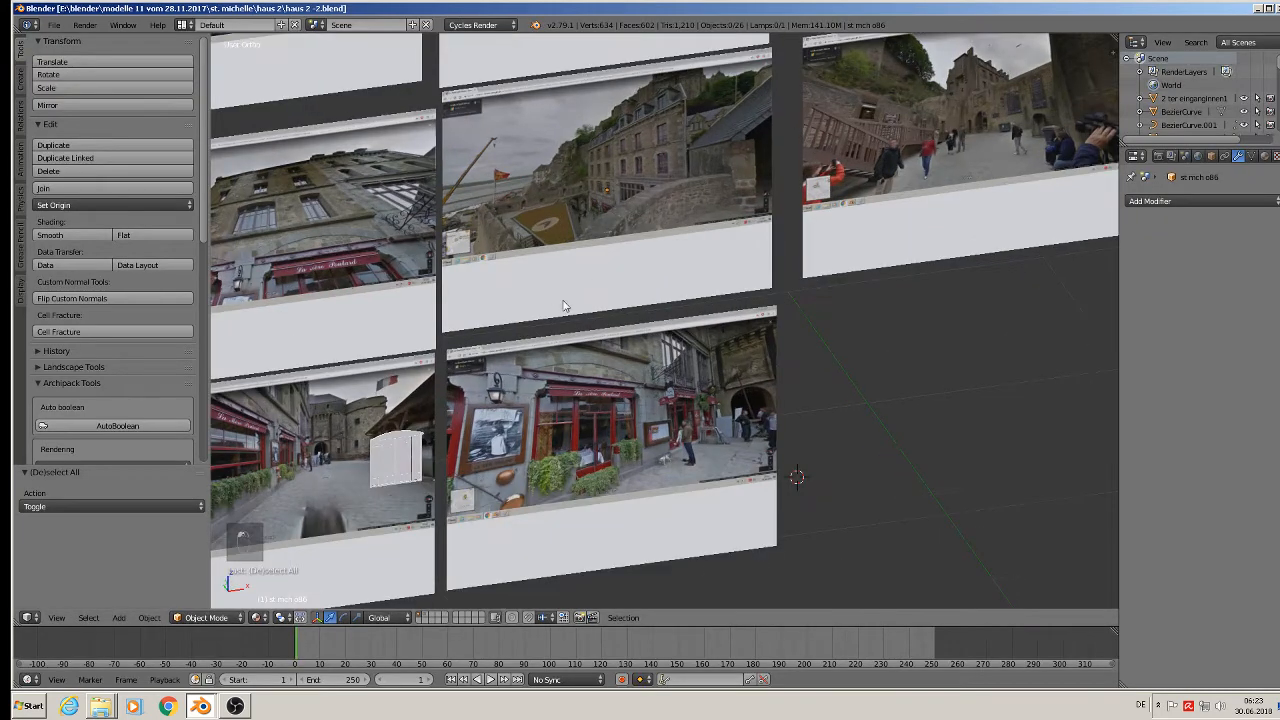
# Frame the window model and move its projecting arched top piece about 0.019 along Y, back toward the frame.
pyautogui.rightClick(408, 453)
pyautogui.press('KP_Decimal')
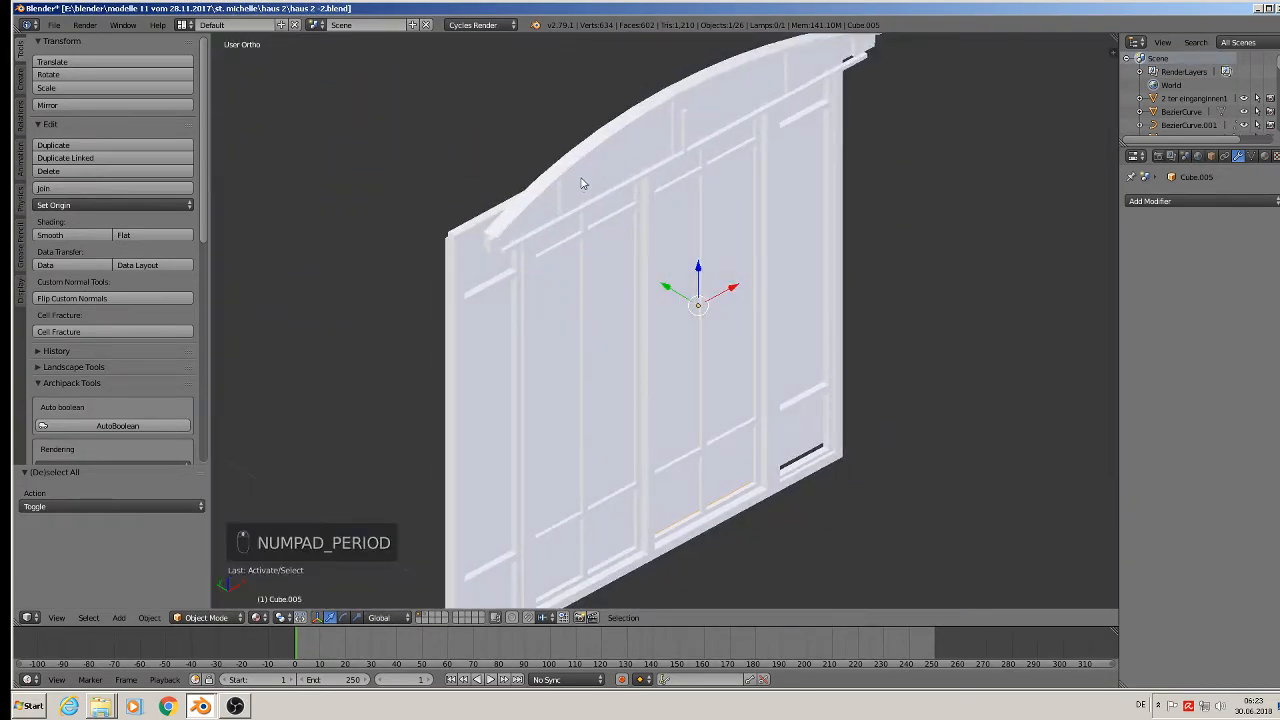
pyautogui.rightClick(583, 183)
pyautogui.keyDown('shift'); pyautogui.moveTo(589, 197); pyautogui.dragTo(603, 264, button='middle'); pyautogui.keyUp('shift')
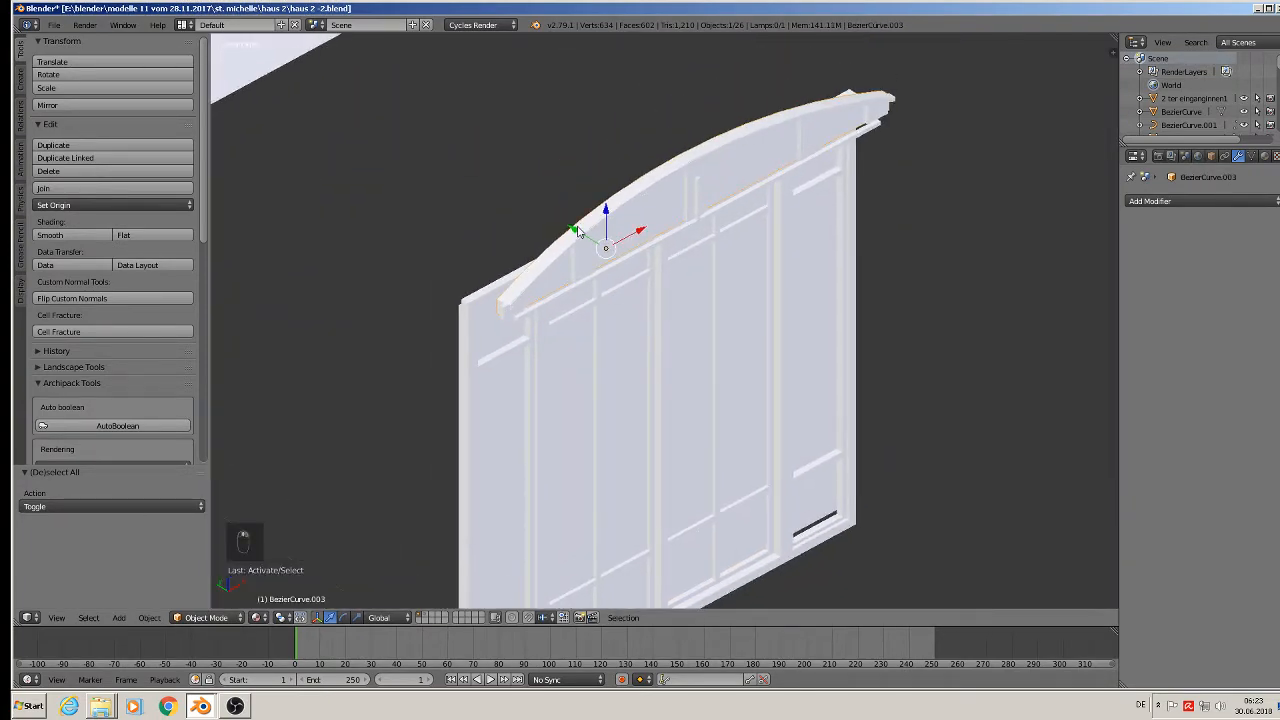
pyautogui.moveTo(578, 232); pyautogui.dragTo(545, 213)
# Move the arch's short upright bars and the thin arched bar each about 0.021 along Y to follow the arched top piece.
pyautogui.rightClick(576, 237)
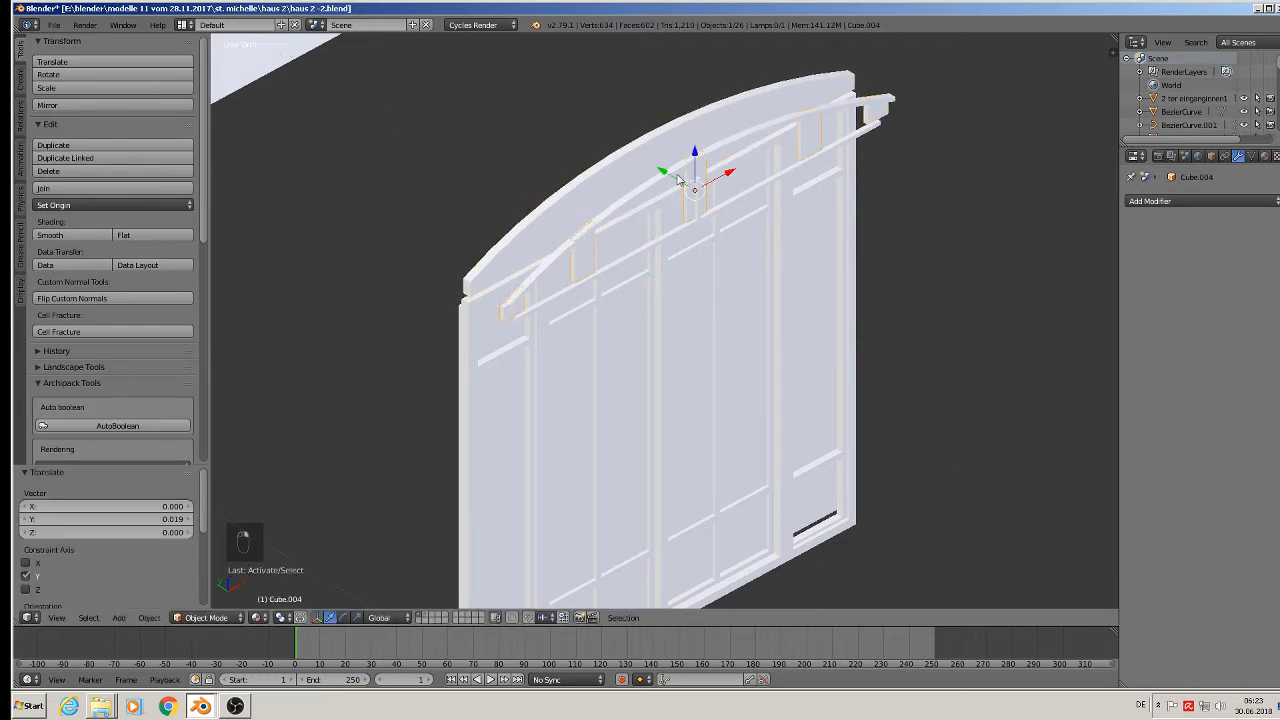
pyautogui.moveTo(676, 178); pyautogui.dragTo(633, 157)
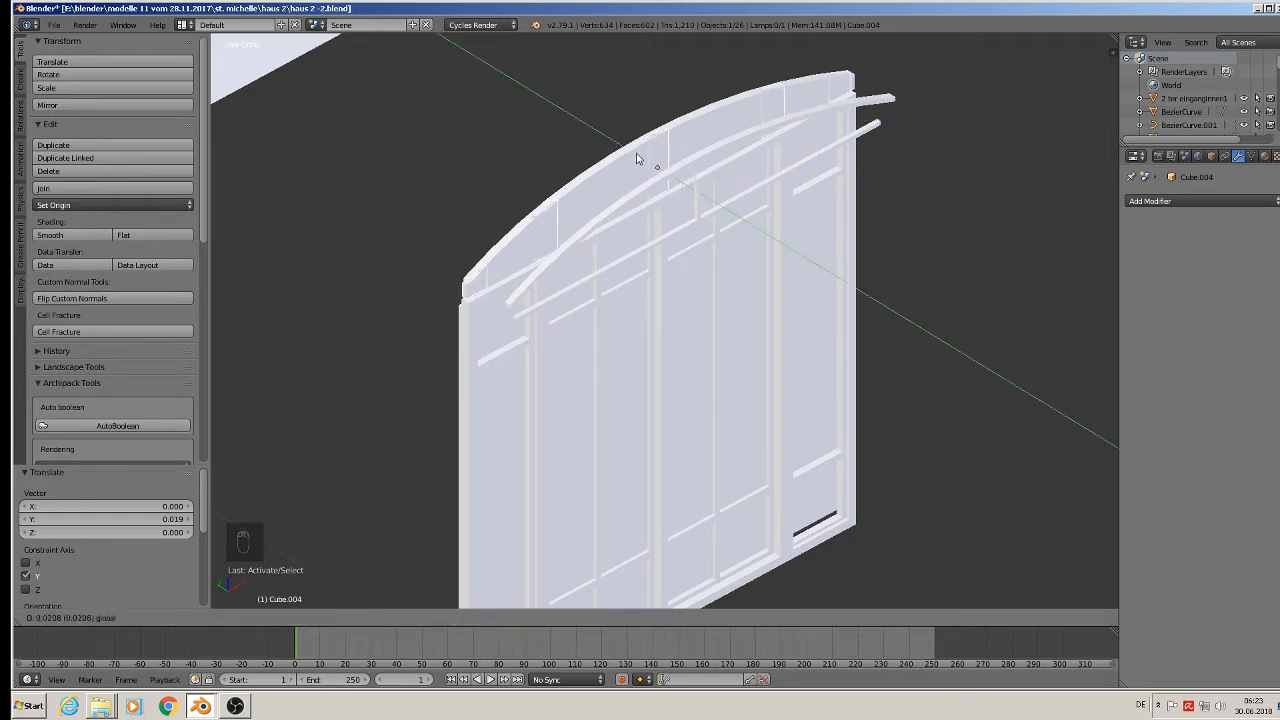
pyautogui.moveTo(635, 157); pyautogui.dragTo(636, 158)
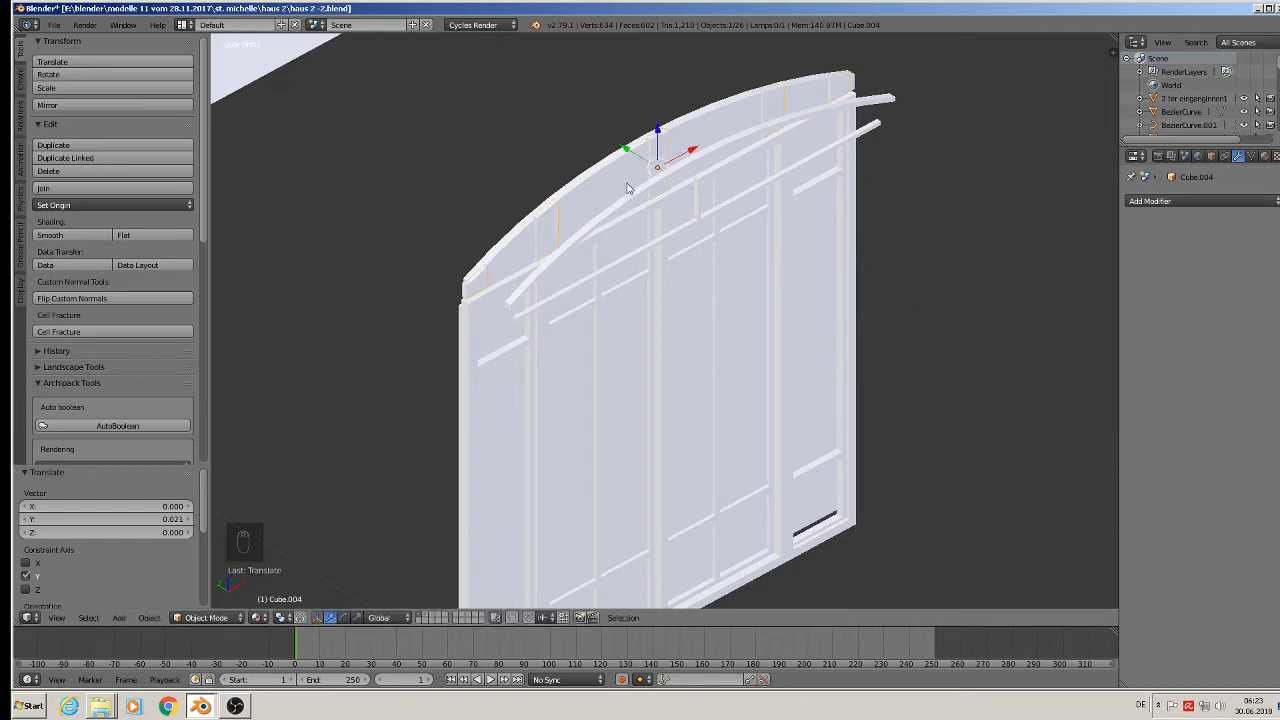
pyautogui.rightClick(622, 208)
pyautogui.moveTo(600, 242); pyautogui.dragTo(547, 224)
# Move the horizontal crossbar with its short centre post about 0.0215 along Y under the arch and clear the selection.
pyautogui.rightClick(645, 210)
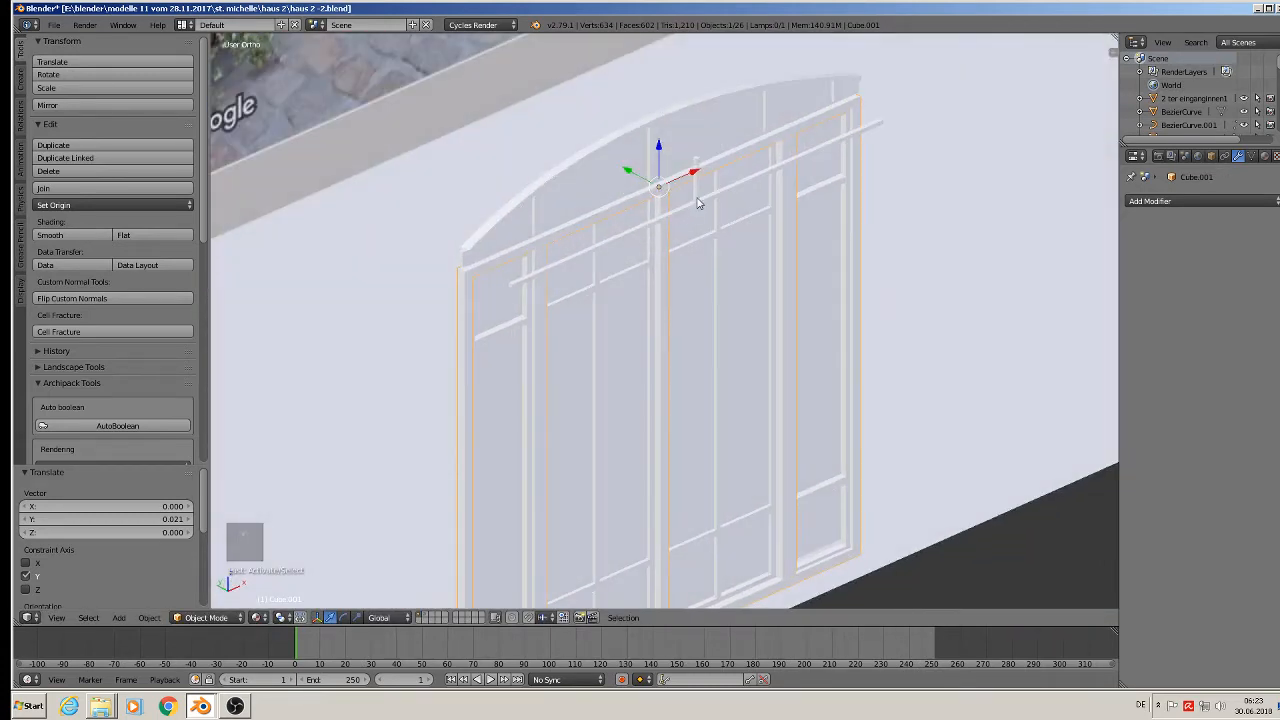
pyautogui.rightClick(686, 186)
pyautogui.press('g')
pyautogui.press('y')
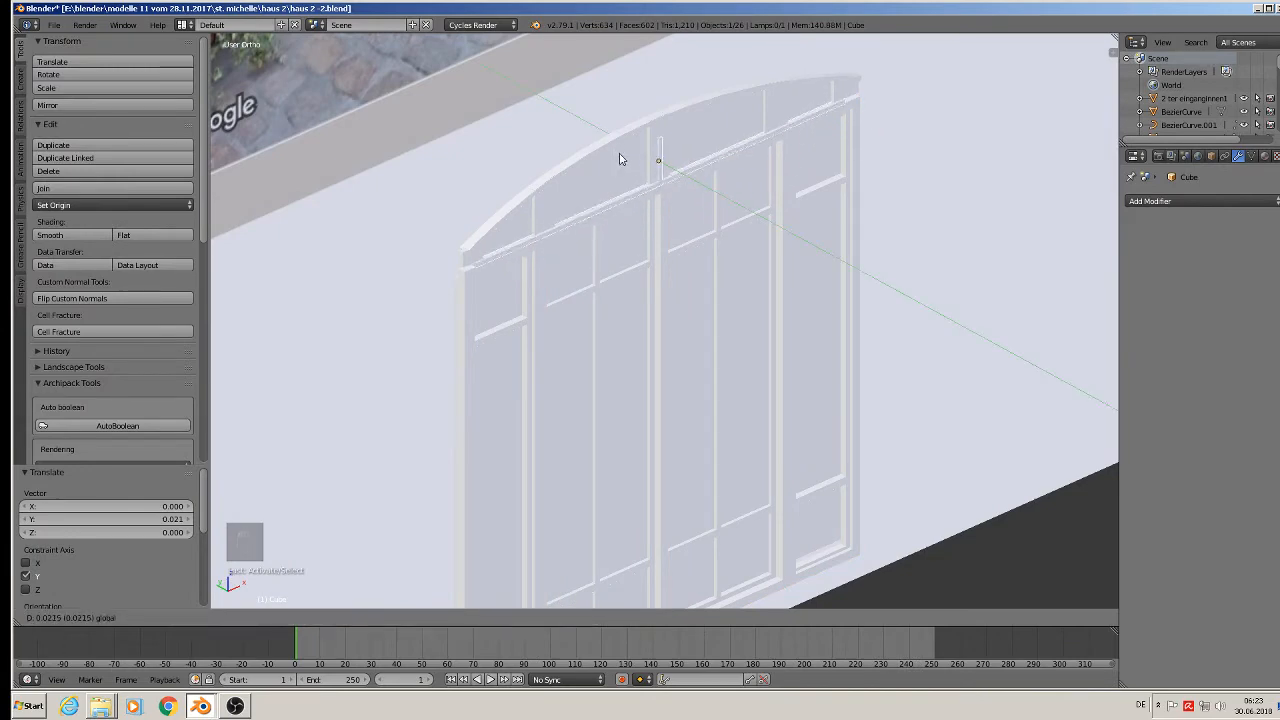
pyautogui.click(620, 160)
pyautogui.moveTo(620, 160); pyautogui.dragTo(583, 217, button='middle')
pyautogui.press('a')
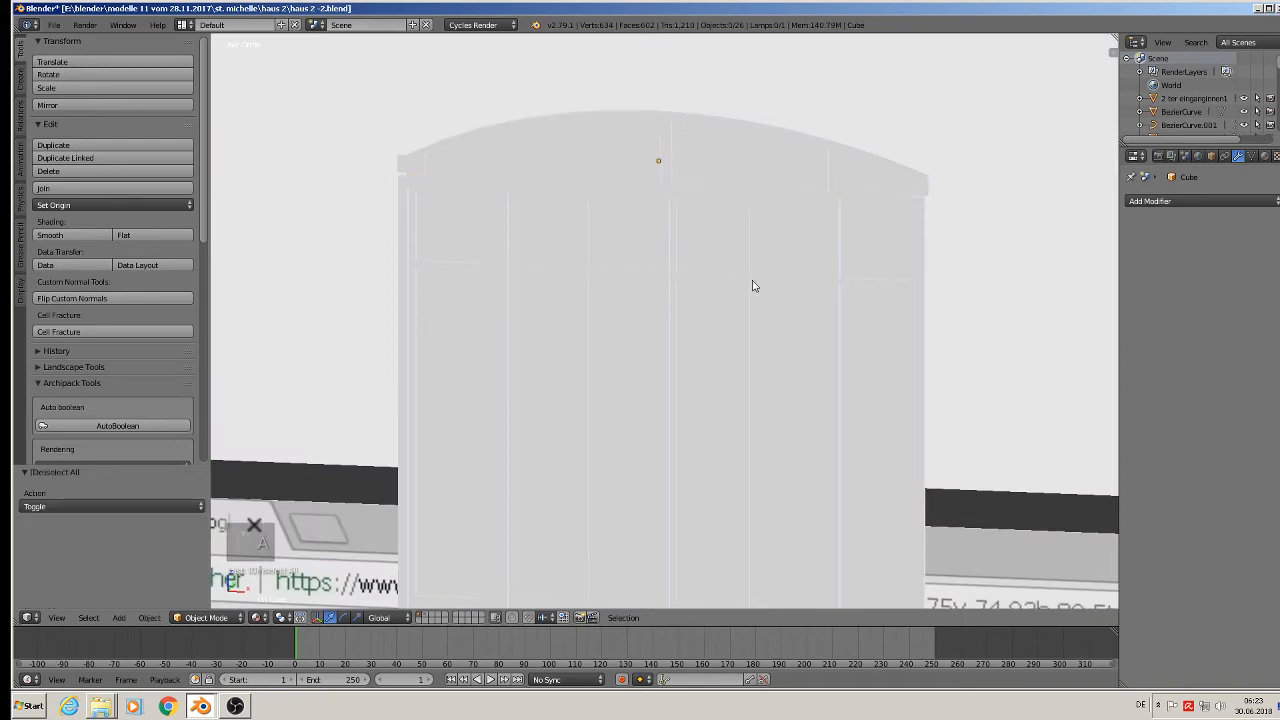
# In the arched top panel's mesh, move the left end's vertices about -0.003 along X to meet the frame's outer edge.
pyautogui.scroll(1, 890, 245)
pyautogui.moveTo(906, 228); pyautogui.dragTo(928, 203, button='middle')
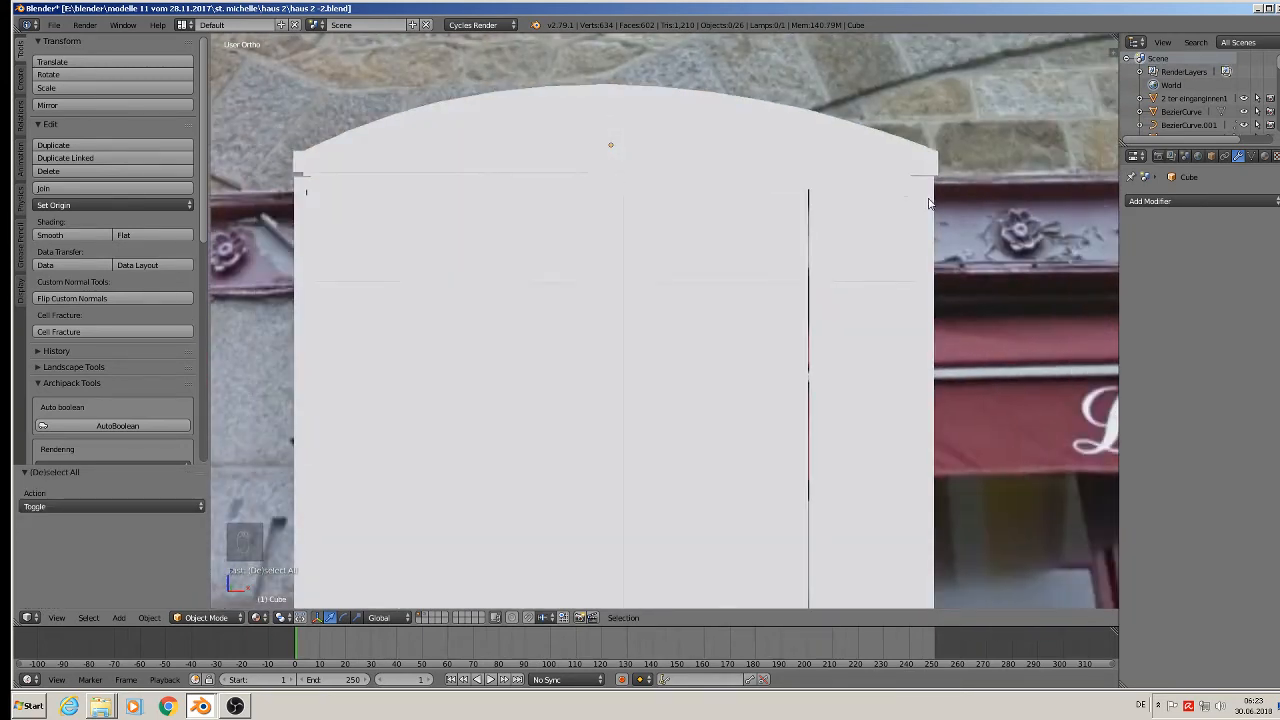
pyautogui.scroll(2, 259, 172)
pyautogui.rightClick(363, 183)
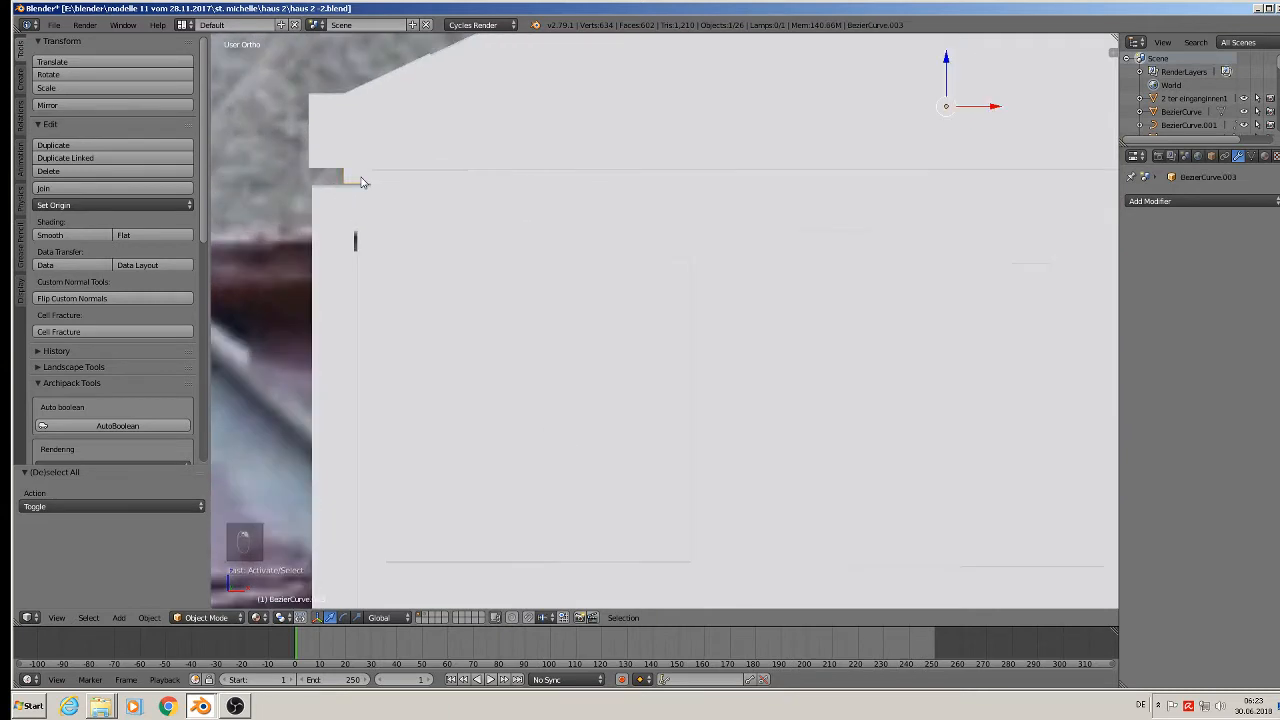
pyautogui.scroll(-3, 503, 231)
pyautogui.press('Tab')
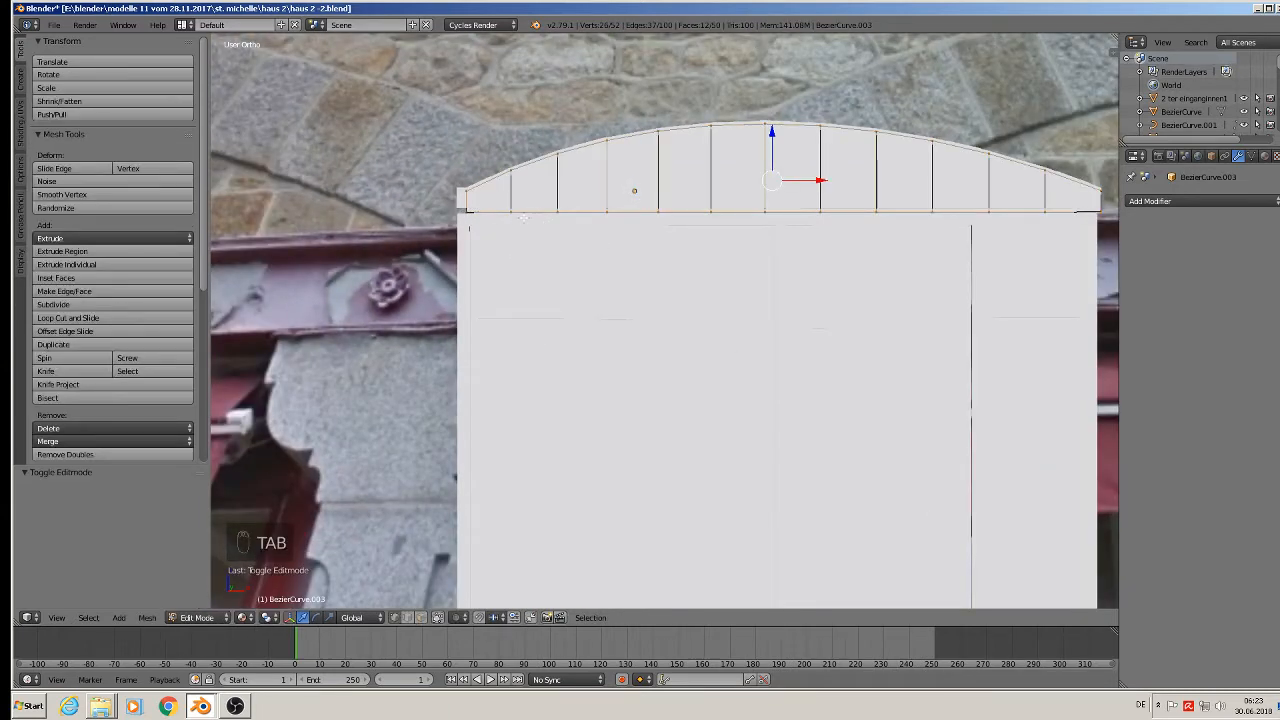
pyautogui.press('KP_1')
pyautogui.press('KP_0')
pyautogui.press('KP_1')
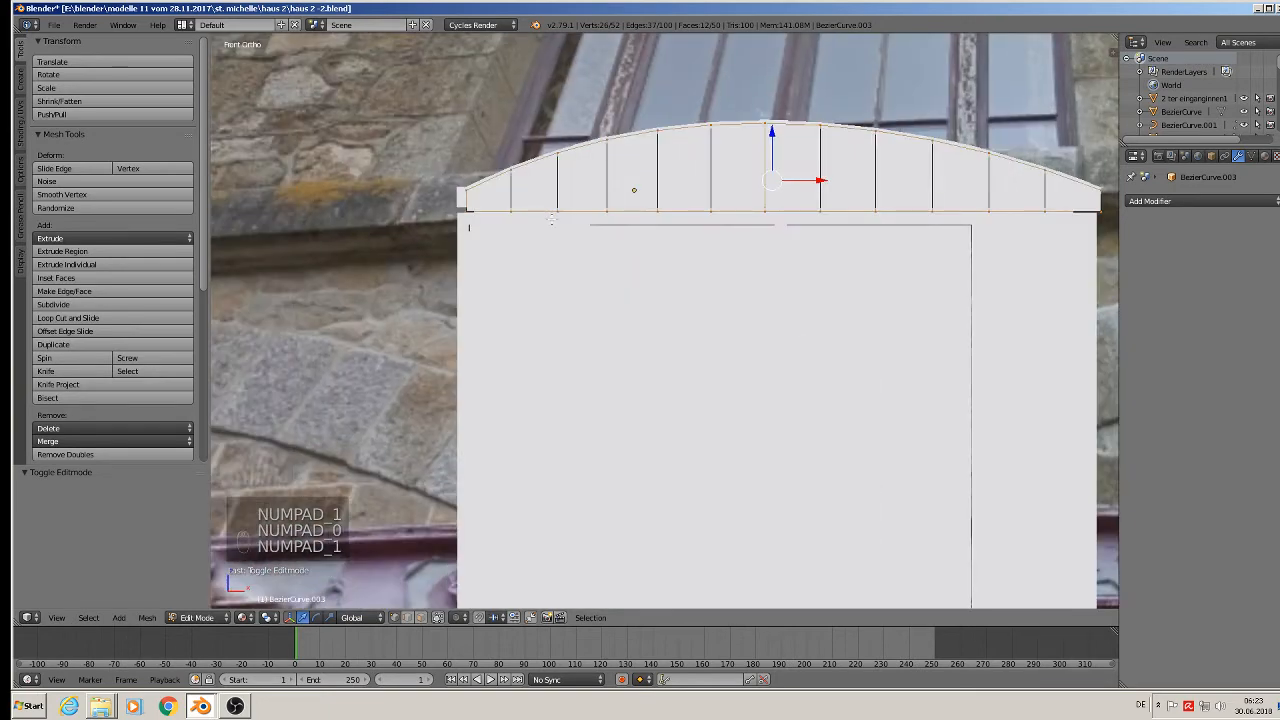
pyautogui.press('a')
pyautogui.press('a')
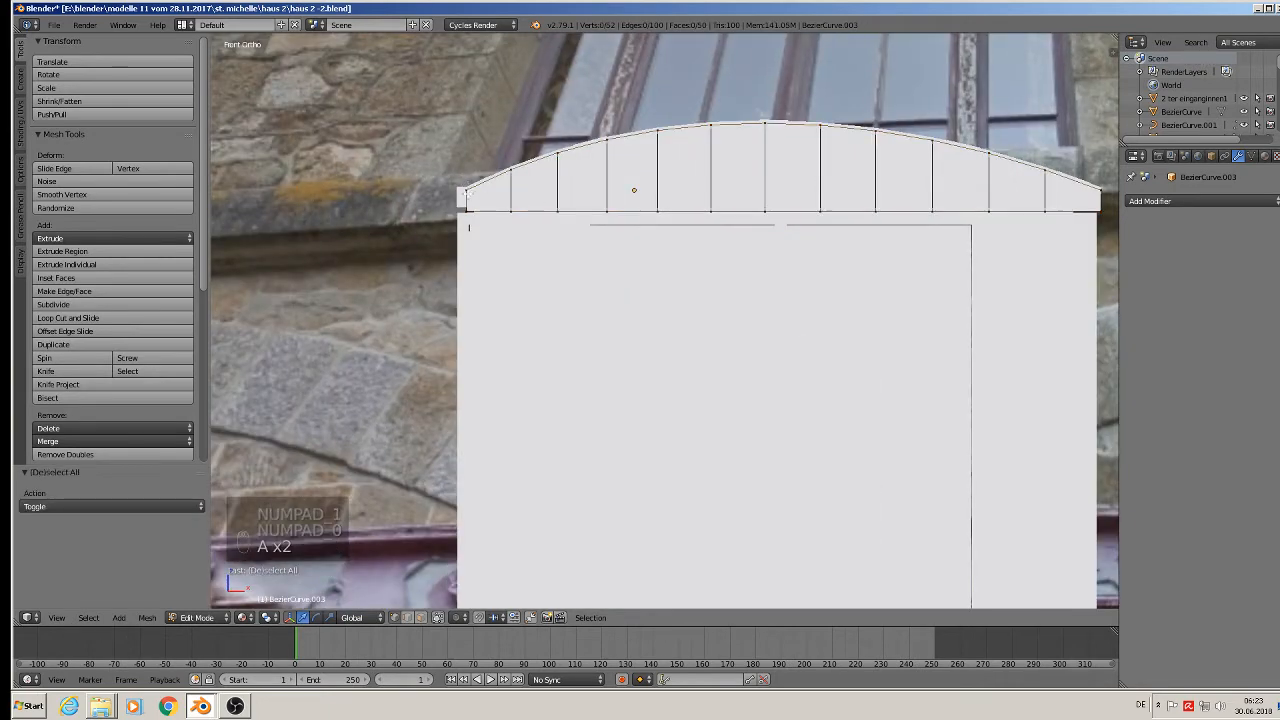
pyautogui.press('c')
pyautogui.click(466, 208)
pyautogui.moveTo(482, 204); pyautogui.dragTo(484, 201)
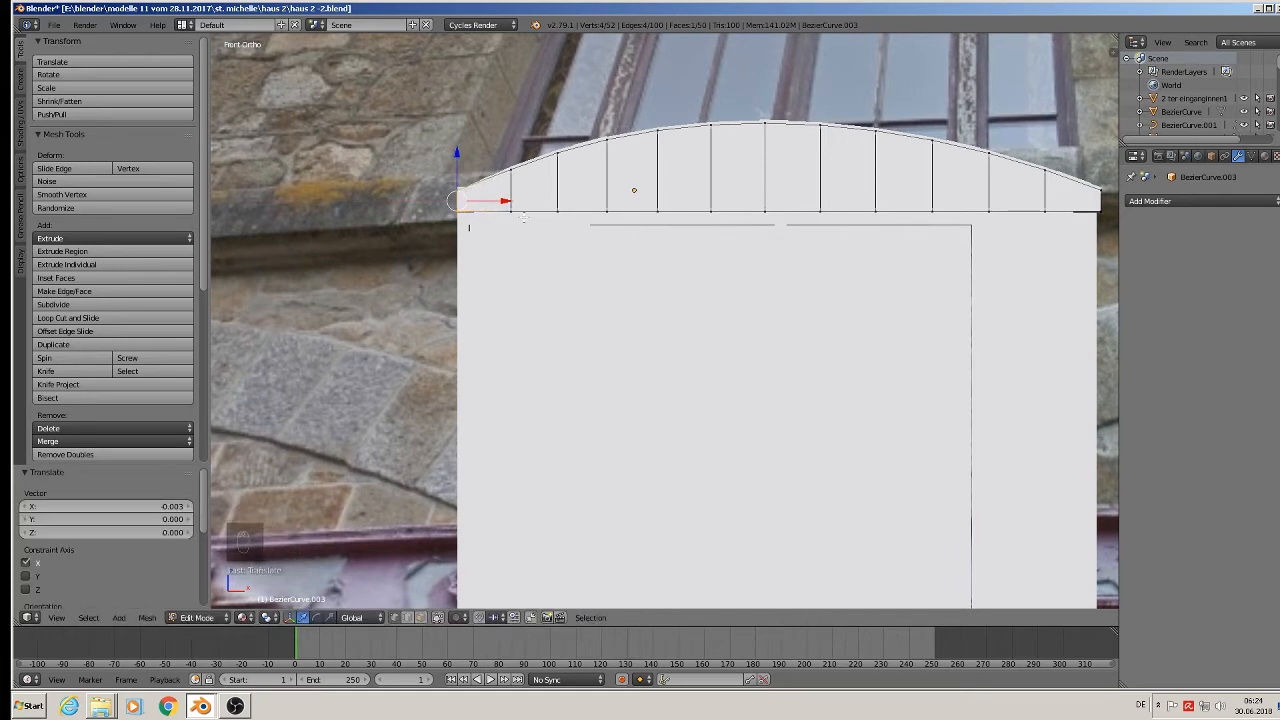
# Lower the arched panel's bottom edge slightly along Z and pull its right end inward to the frame's outer edge.
pyautogui.keyDown('alt'); pyautogui.rightClick(534, 211); pyautogui.keyUp('alt')
pyautogui.moveTo(771, 167); pyautogui.dragTo(771, 171)
pyautogui.press('a')
pyautogui.press('c')
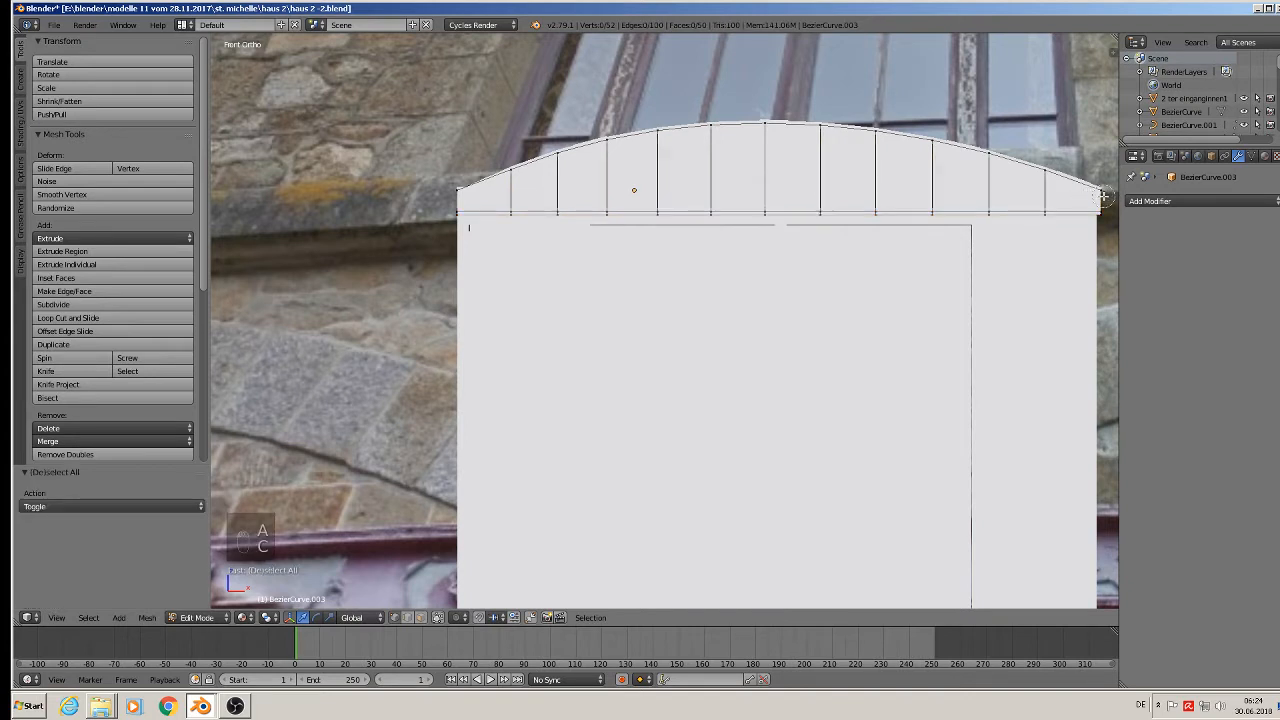
pyautogui.click(1101, 205)
pyautogui.moveTo(1105, 202); pyautogui.dragTo(1105, 201)
pyautogui.press('Tab')
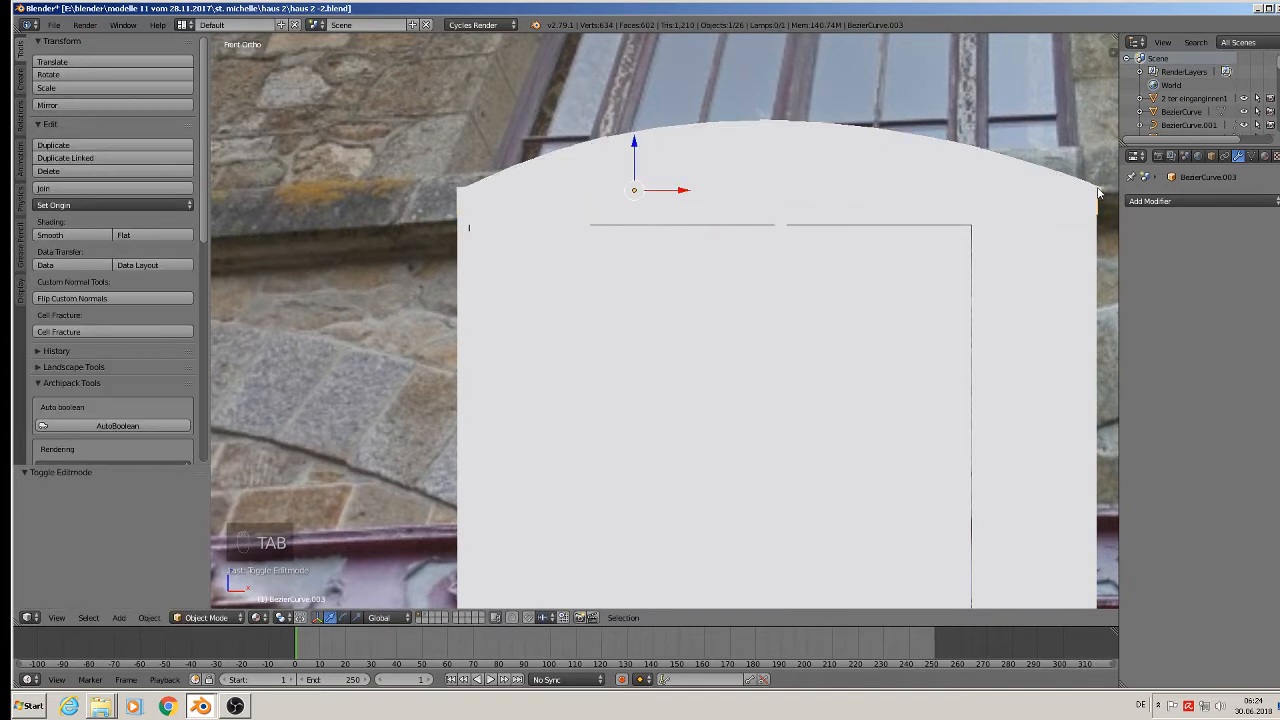
# Move the thin arched bar about -0.002 along X and raise it slightly to line up with the arched panel.
pyautogui.press('Tab')
pyautogui.press('Tab')
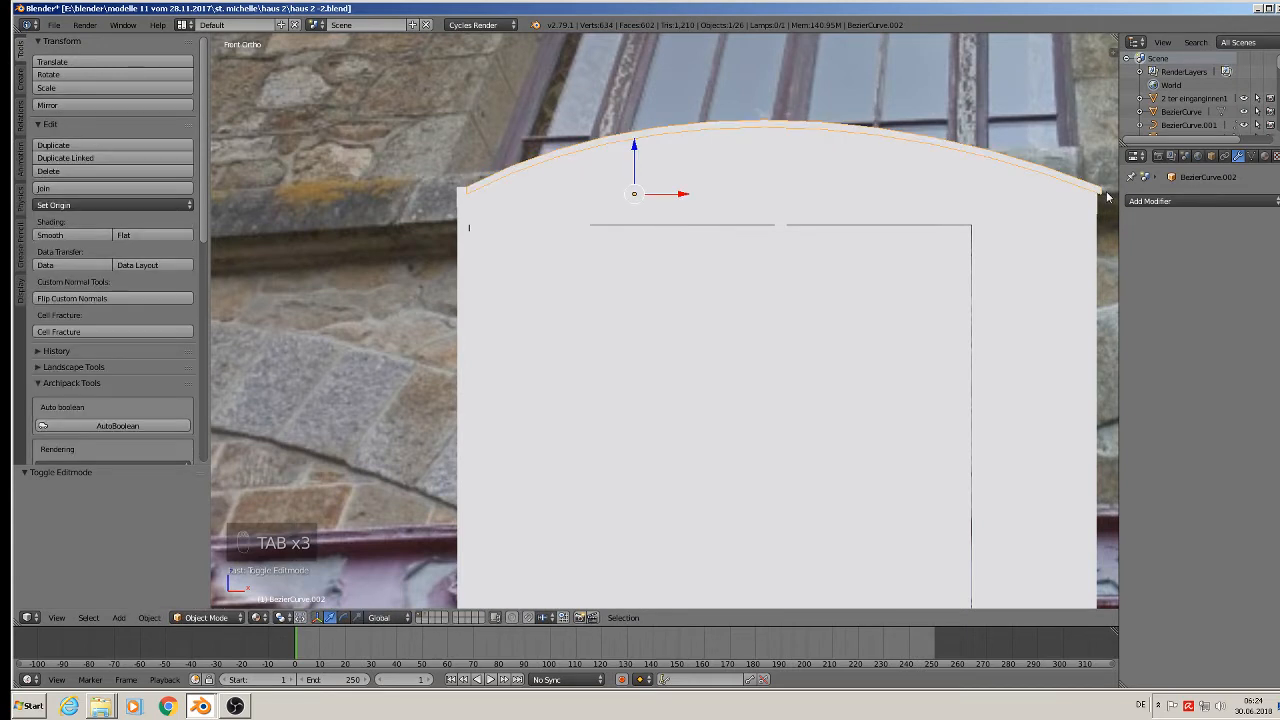
pyautogui.moveTo(688, 195); pyautogui.dragTo(683, 195)
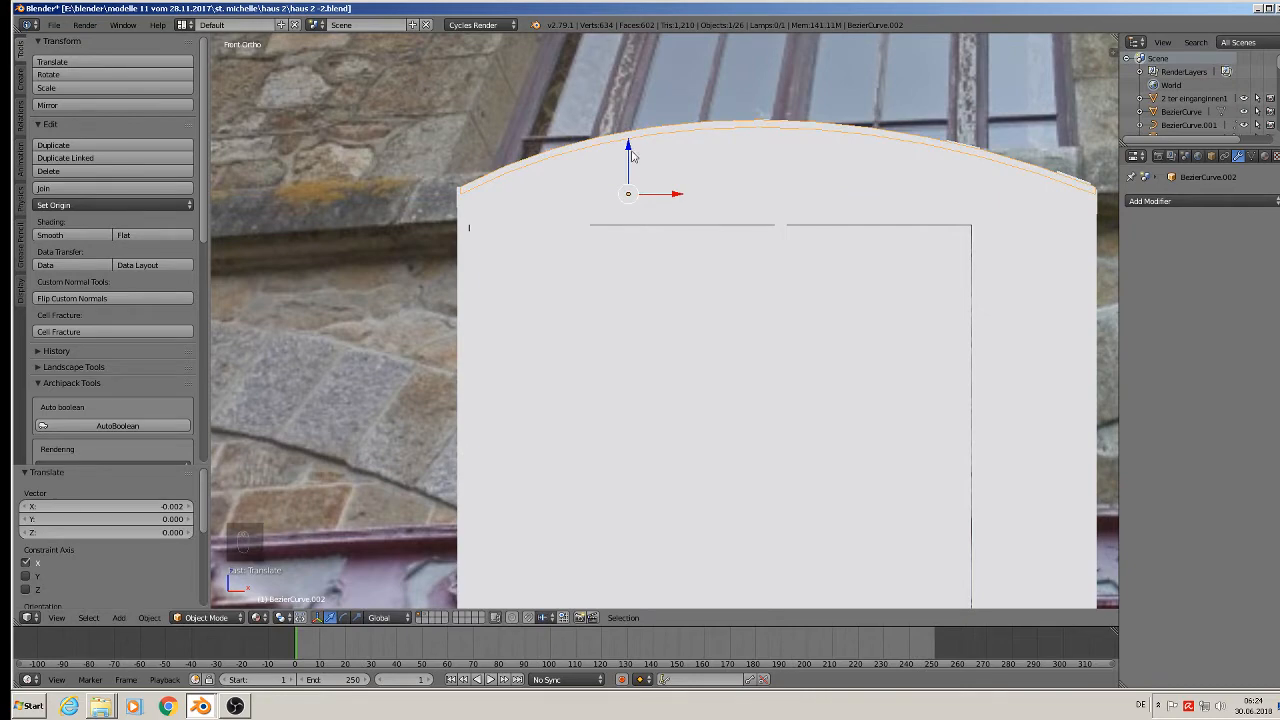
pyautogui.moveTo(631, 155); pyautogui.dragTo(631, 153)
pyautogui.press('a')
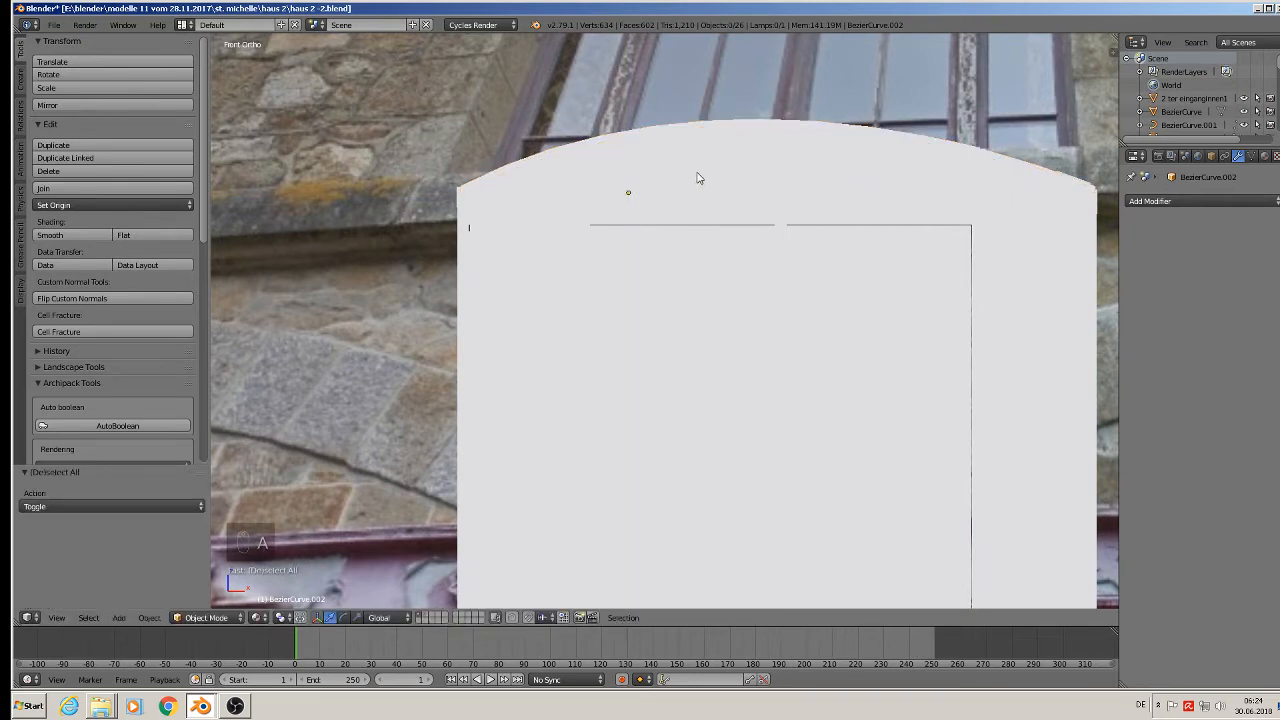
# Scale the left-centre casement's bar grid by about 1.045 along Z and raise it about 0.0007 to close the top gap.
pyautogui.scroll(-2, 817, 291)
pyautogui.moveTo(817, 291); pyautogui.dragTo(749, 323, button='middle')
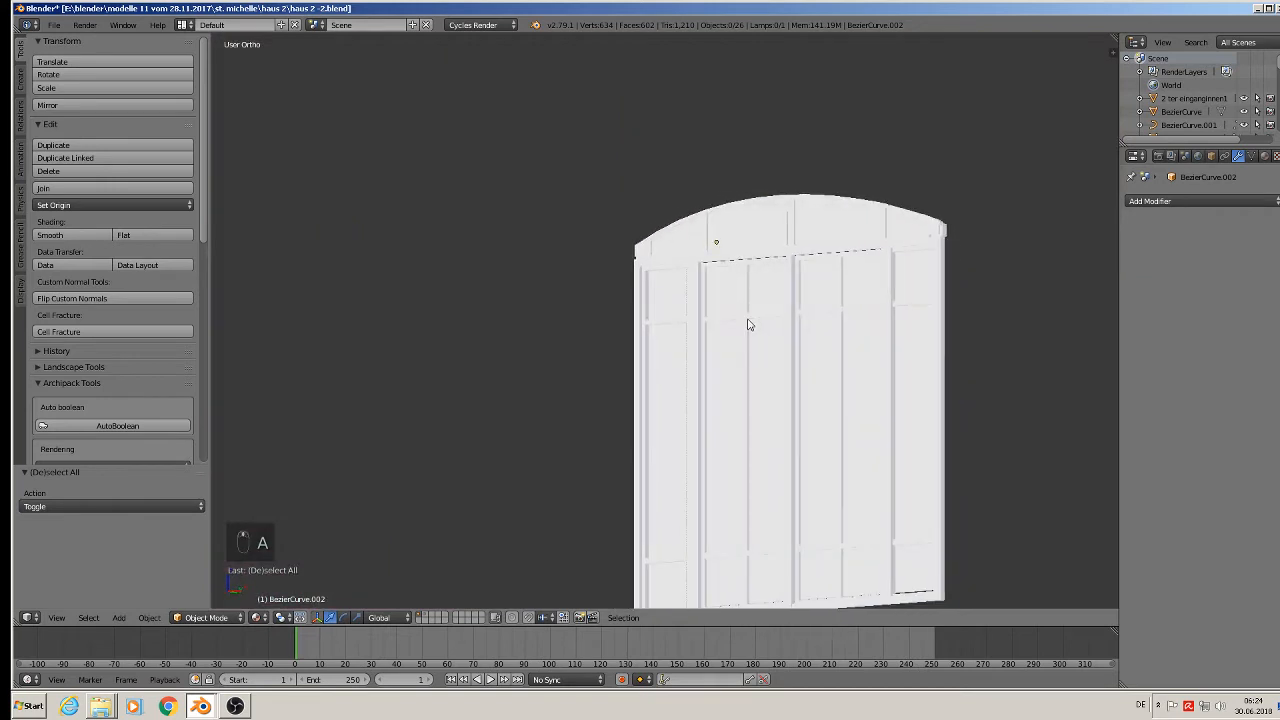
pyautogui.scroll(4, 749, 323)
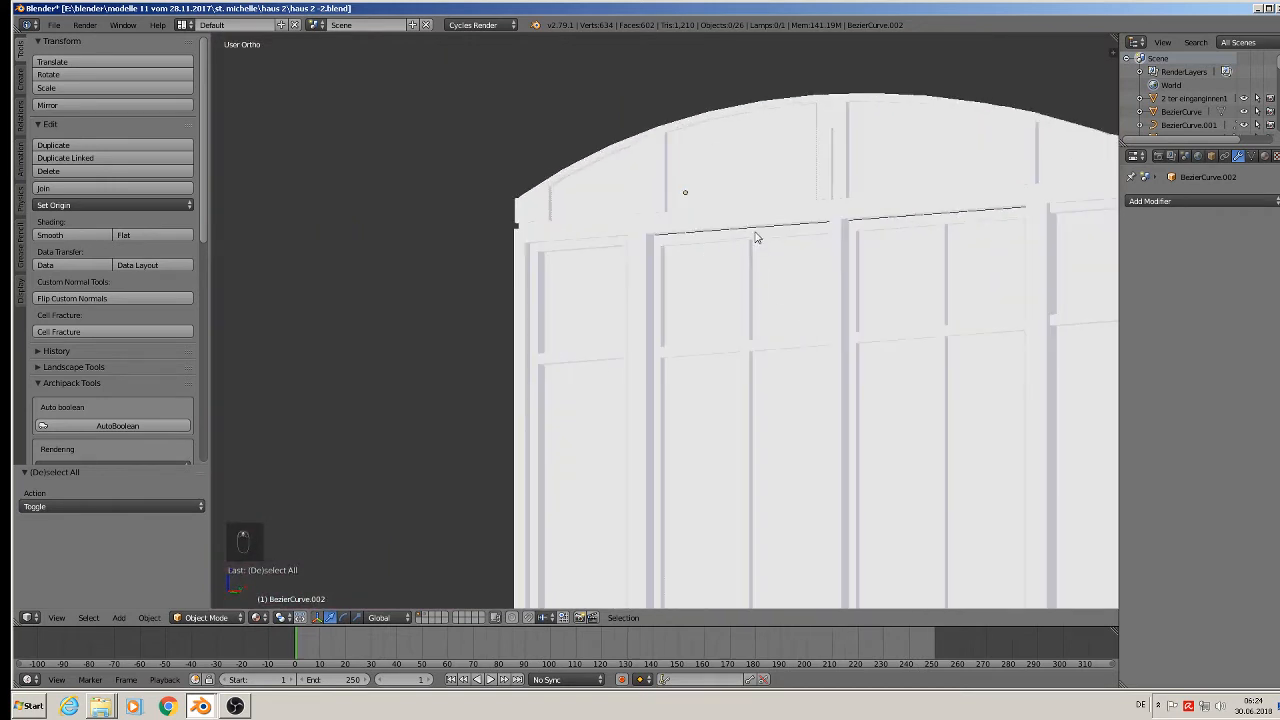
pyautogui.rightClick(757, 238)
pyautogui.press('s')
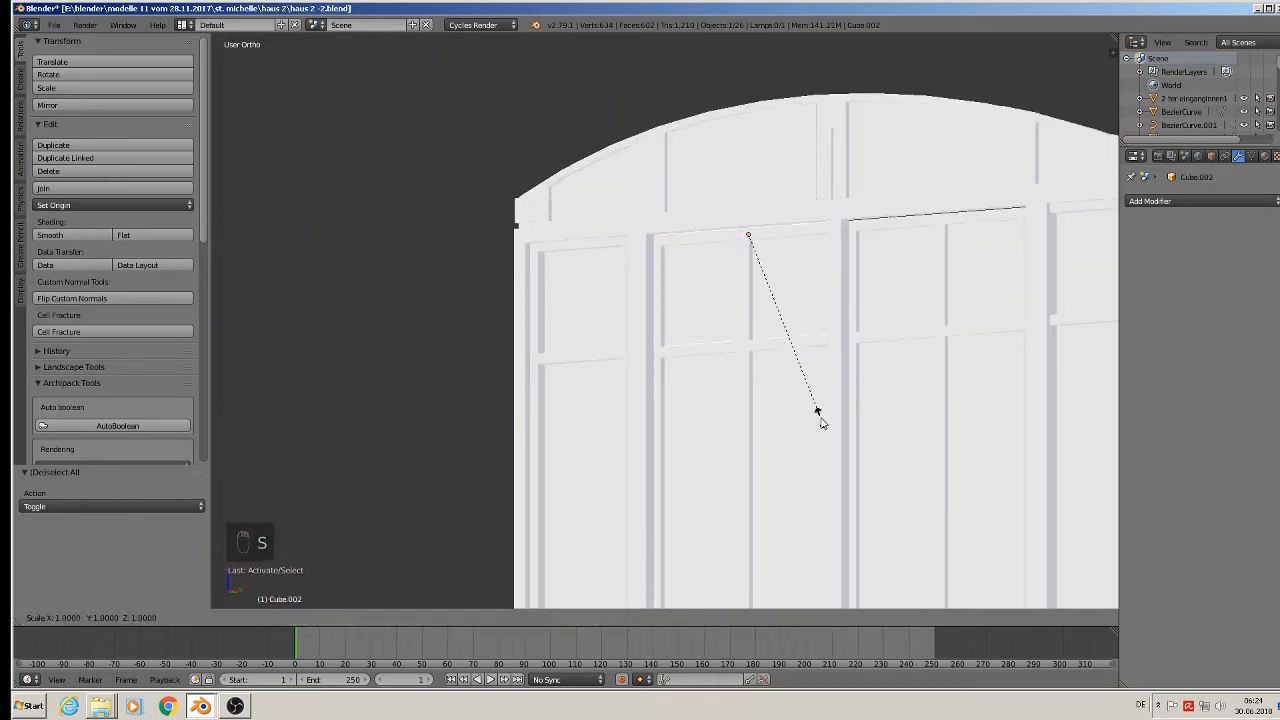
pyautogui.press('z')
pyautogui.click(827, 426)
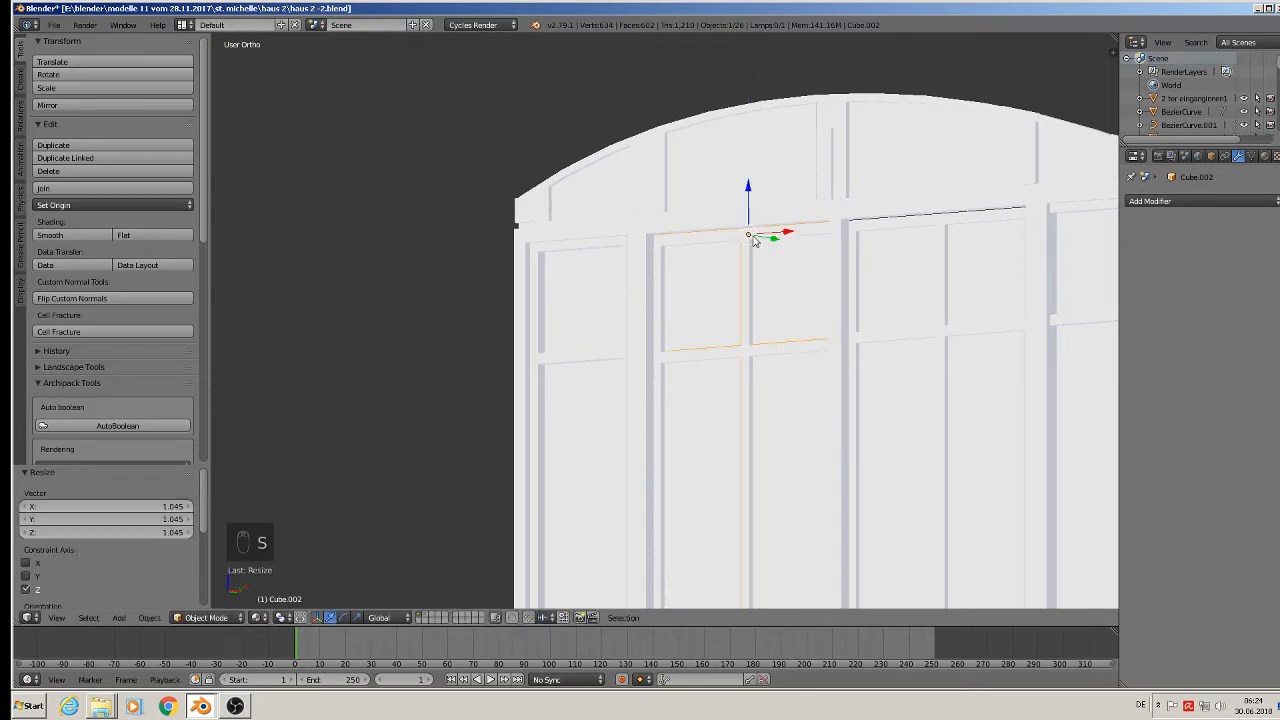
pyautogui.moveTo(748, 198); pyautogui.dragTo(749, 200)
pyautogui.keyDown('shift'); pyautogui.moveTo(927, 362); pyautogui.dragTo(775, 246, button='middle'); pyautogui.keyUp('shift')
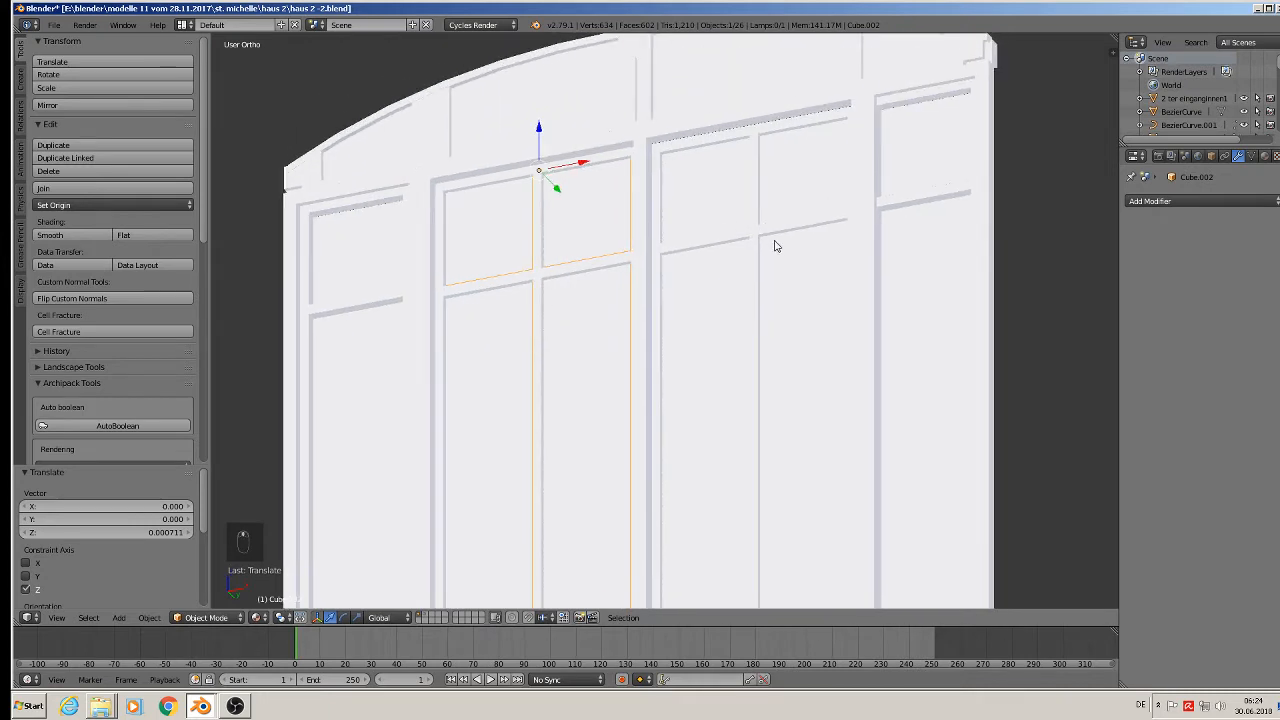
# Scale the right-centre casement's bar grid by about 1.03 along Z and raise it about 0.0002.
pyautogui.rightClick(788, 130)
pyautogui.press('s')
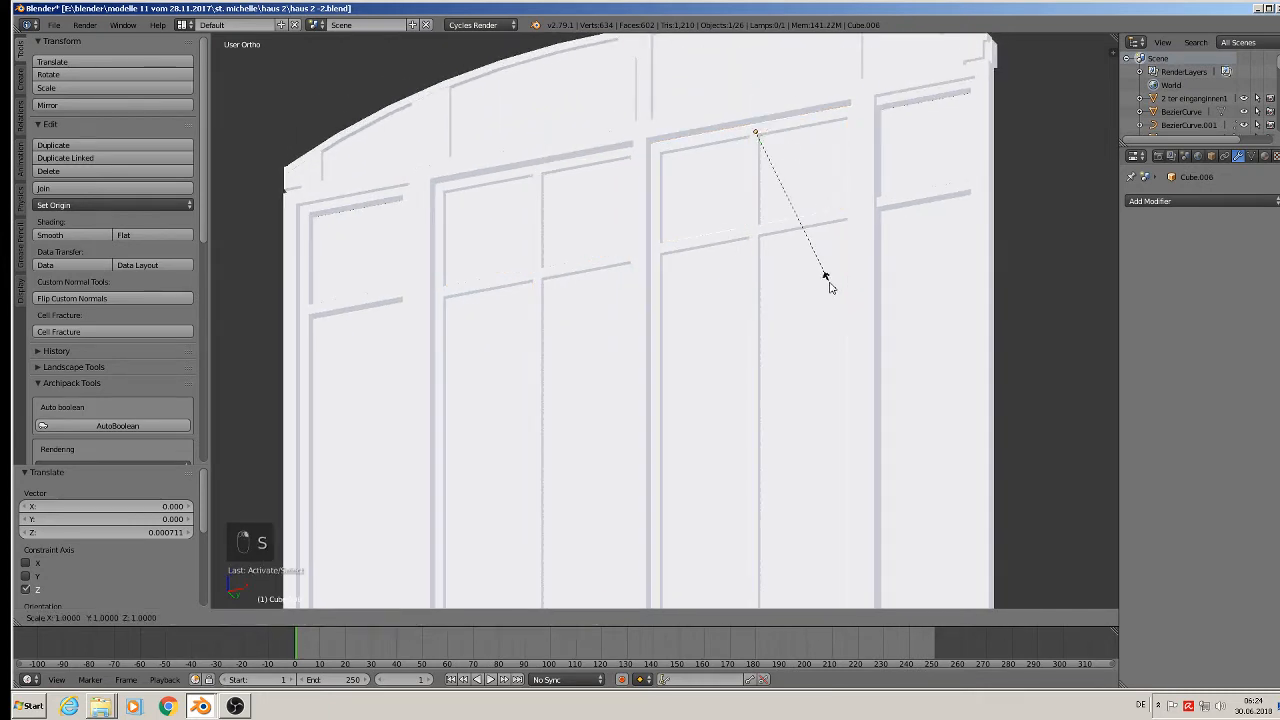
pyautogui.click(831, 290)
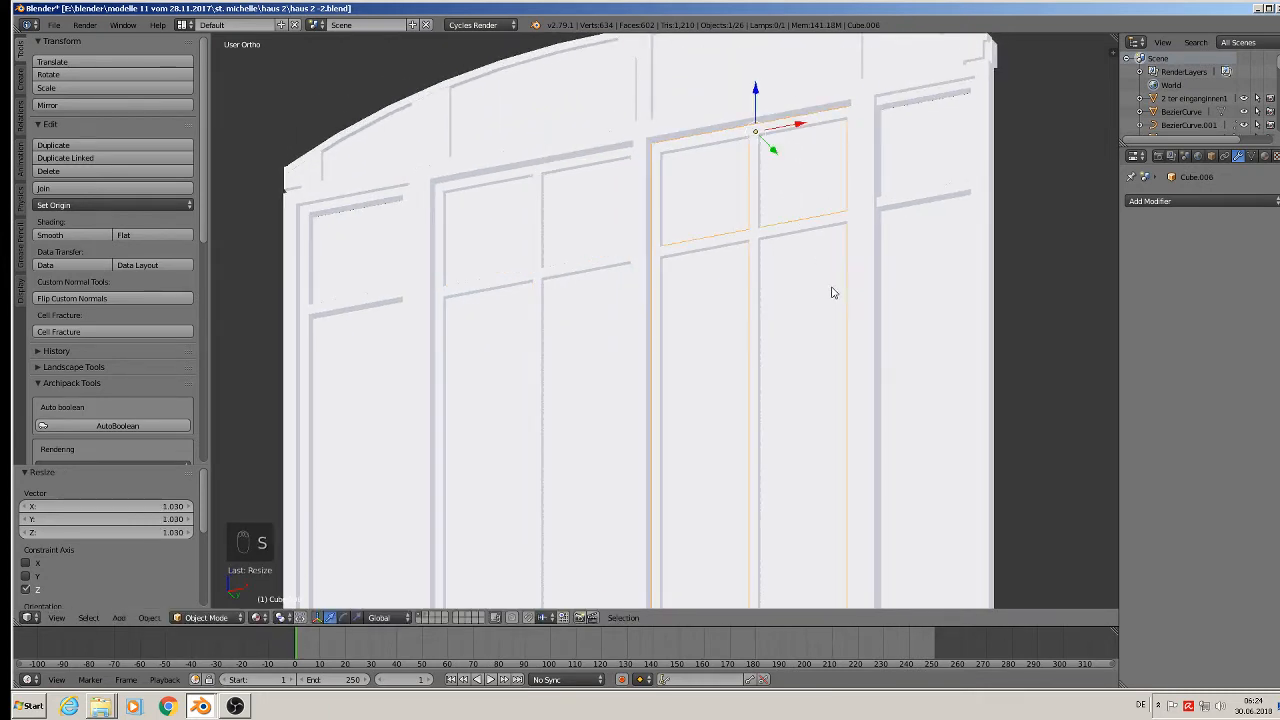
pyautogui.moveTo(755, 103); pyautogui.dragTo(752, 96)
# Scale the right-centre casement's bar grid by about 0.966 along Z so it stops projecting below the frame.
pyautogui.scroll(-3, 760, 260)
pyautogui.moveTo(763, 358); pyautogui.dragTo(835, 263, button='middle')
pyautogui.scroll(3, 836, 285)
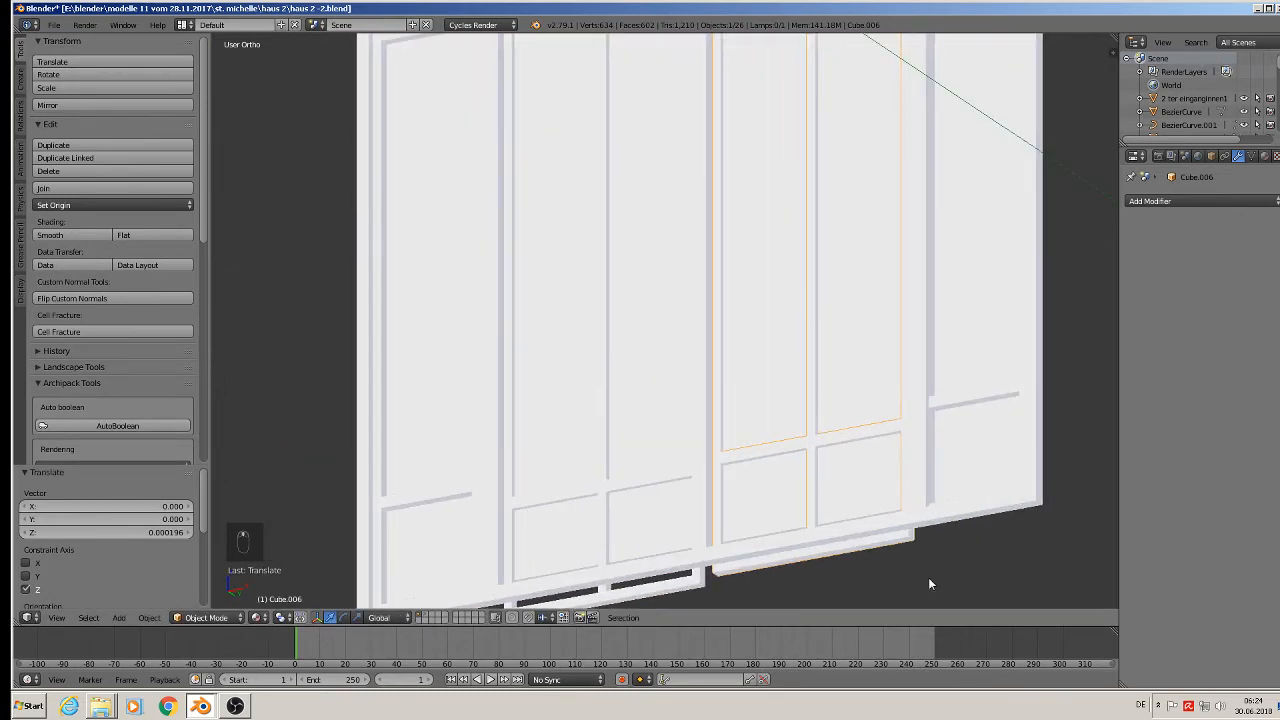
pyautogui.press('s')
pyautogui.press('z')
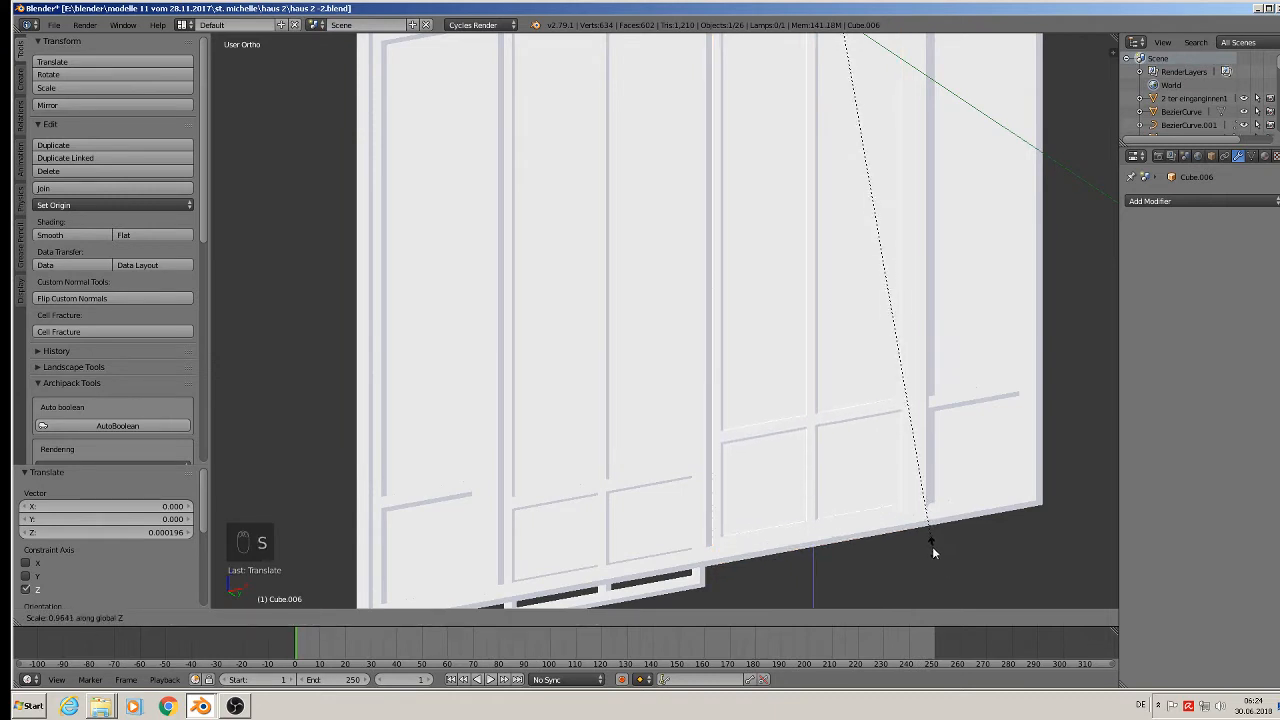
pyautogui.click(932, 548)
pyautogui.scroll(-3, 838, 431)
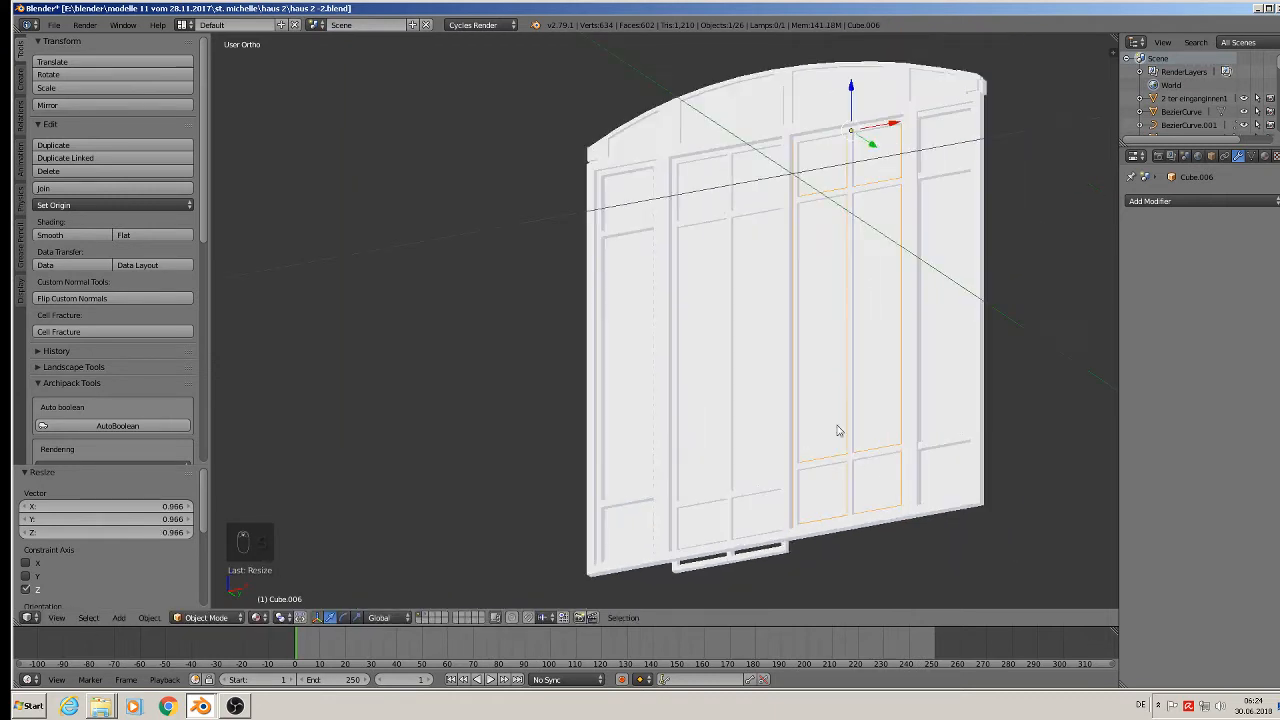
# Scale the left-centre casement's bar grid by about 0.957 along Z to fit above the frame's lower edge, and clear the selection.
pyautogui.rightClick(760, 562)
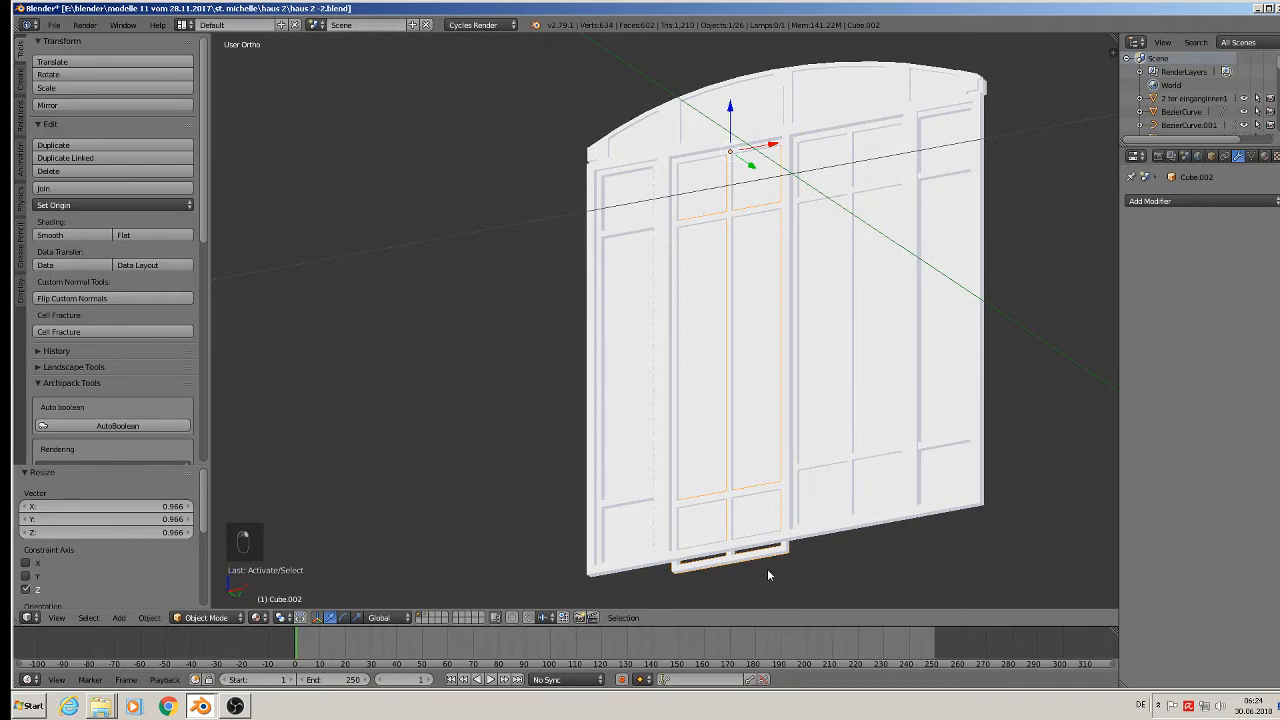
pyautogui.press('s')
pyautogui.press('z')
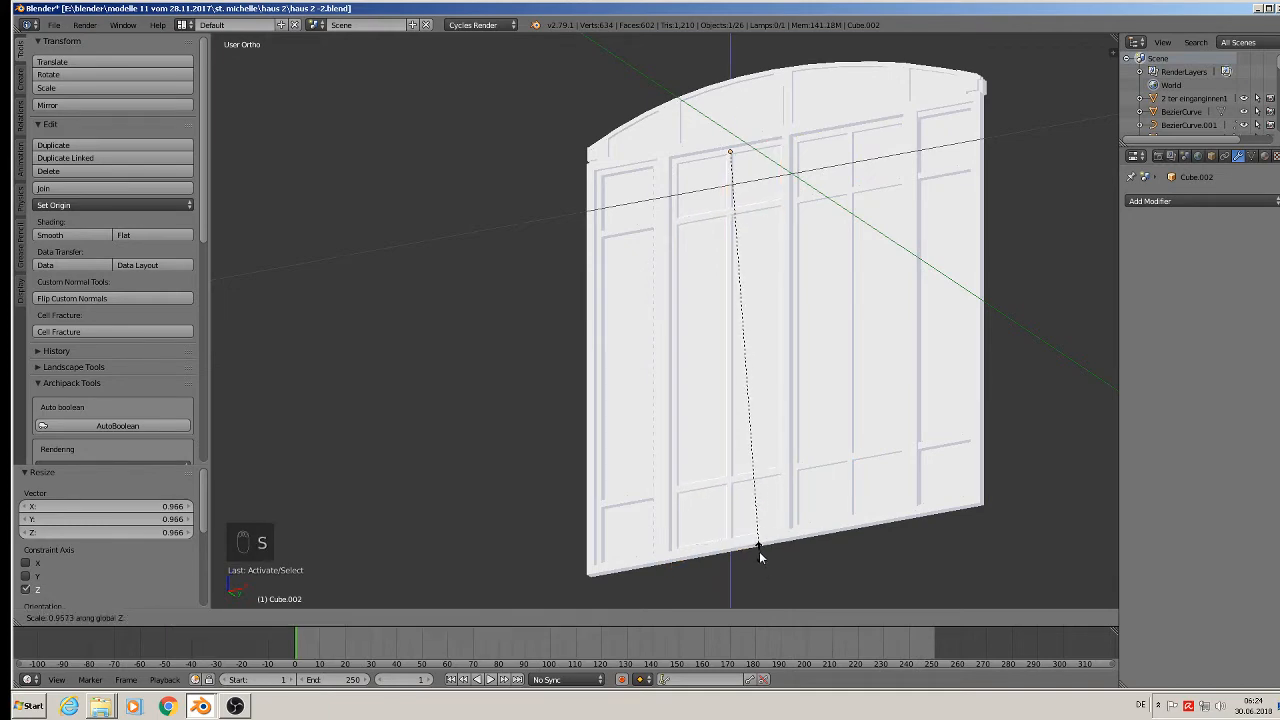
pyautogui.click(760, 550)
pyautogui.press('a')
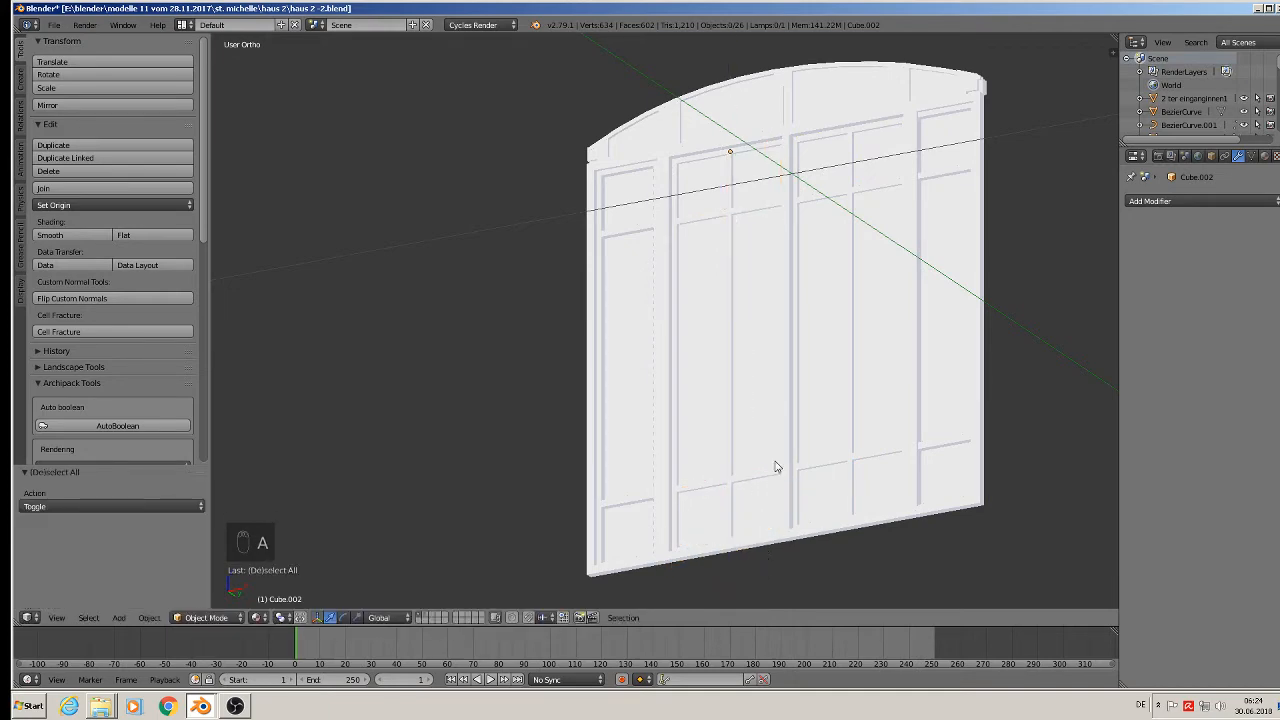
# In the far-left pane's mesh, lower the bottom vertices about 0.003 along Z to close the gap above the frame.
pyautogui.moveTo(777, 467); pyautogui.dragTo(609, 543, button='middle')
pyautogui.rightClick(618, 469)
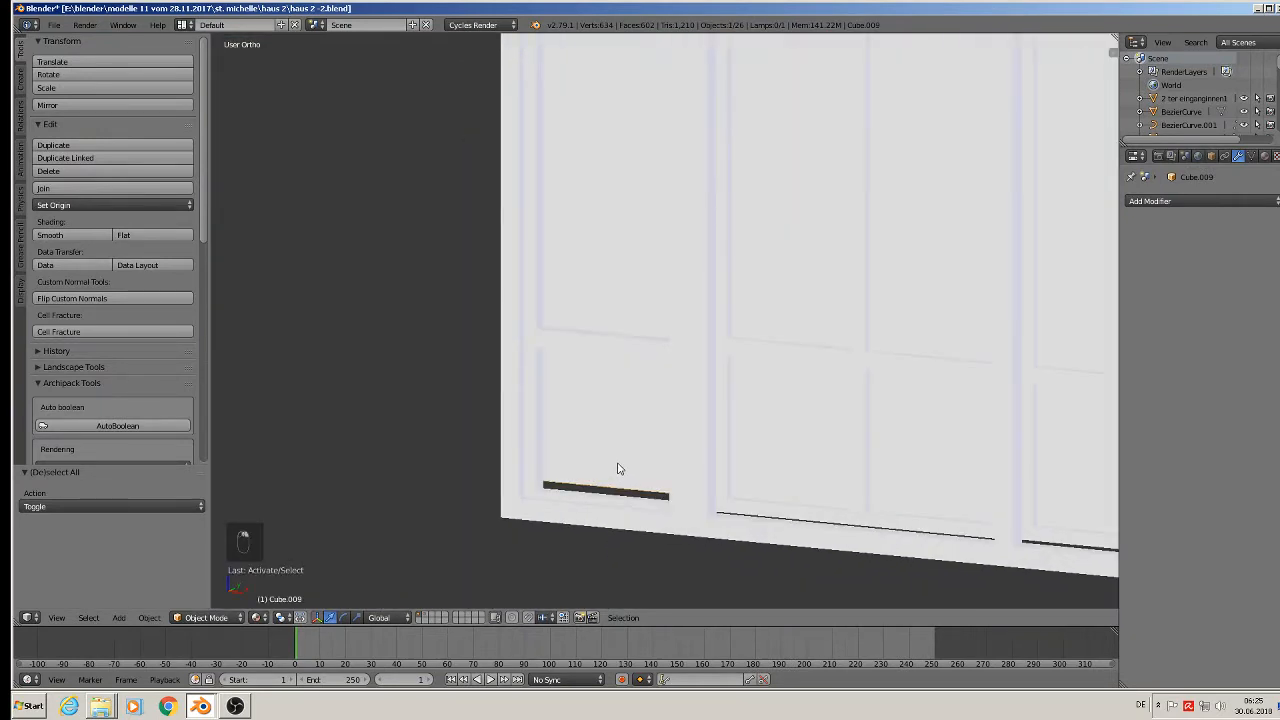
pyautogui.press('Tab')
pyautogui.press('a')
pyautogui.press('a')
pyautogui.press('c')
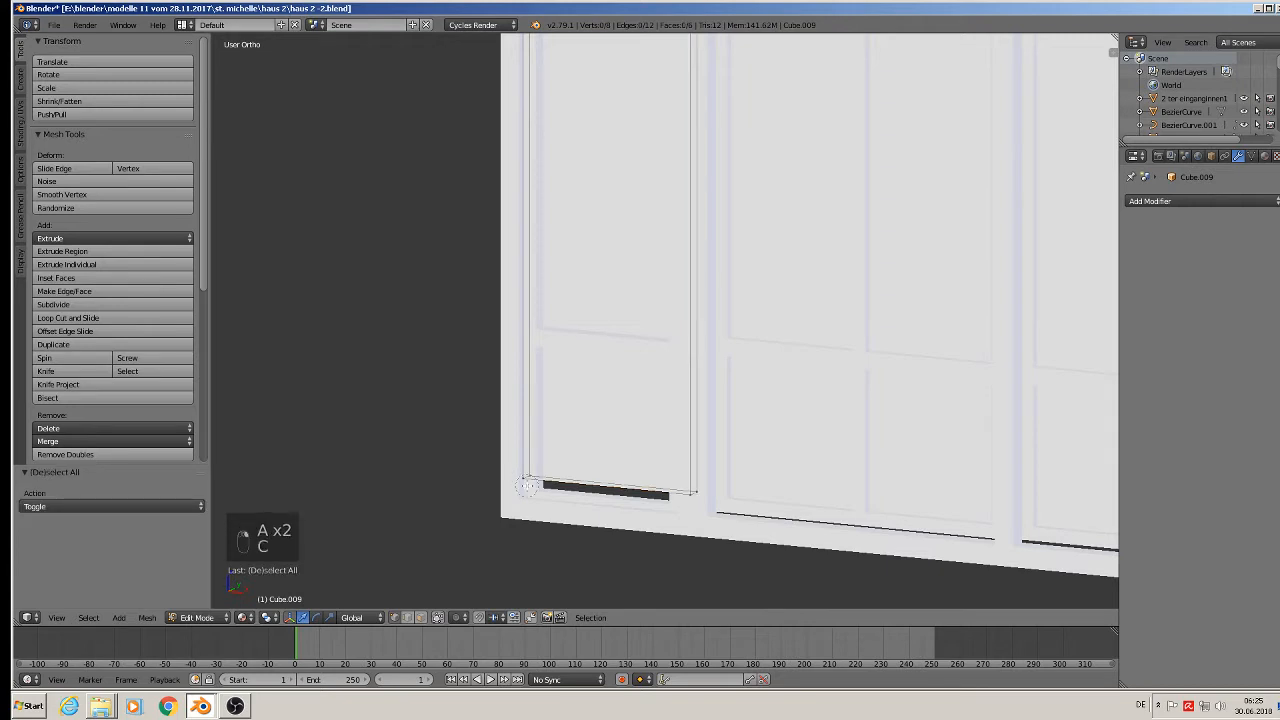
pyautogui.moveTo(524, 481); pyautogui.dragTo(717, 488)
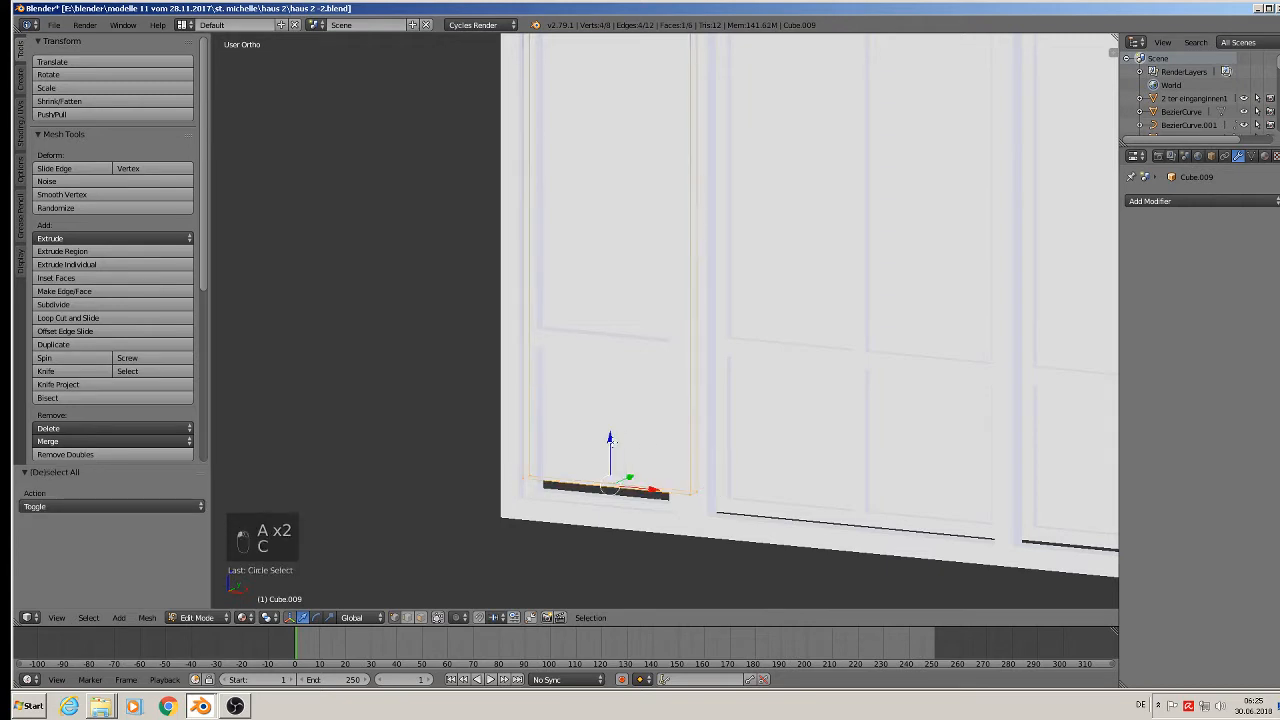
pyautogui.moveTo(611, 438); pyautogui.dragTo(617, 461)
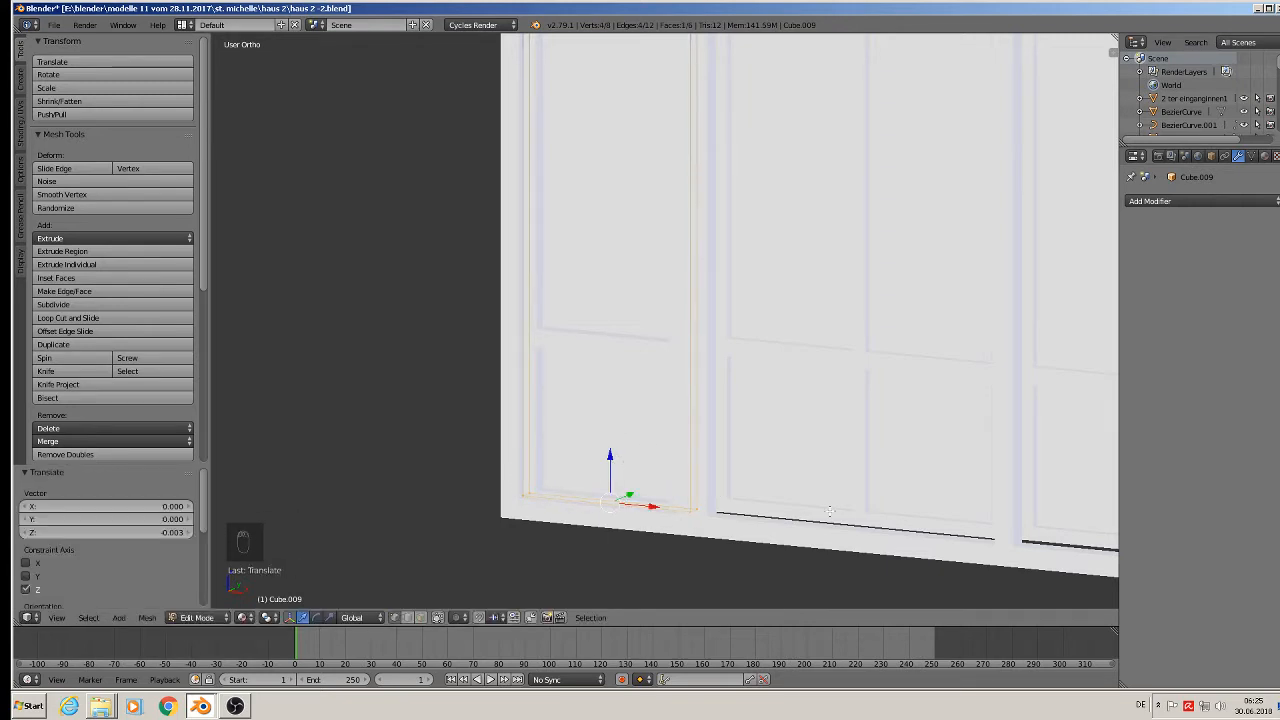
# In the left-centre pane's mesh, lower the bottom vertices about 0.002 along Z toward the frame.
pyautogui.keyDown('shift'); pyautogui.moveTo(946, 427); pyautogui.dragTo(716, 427, button='middle'); pyautogui.keyUp('shift')
pyautogui.press('Tab')
pyautogui.press('Tab')
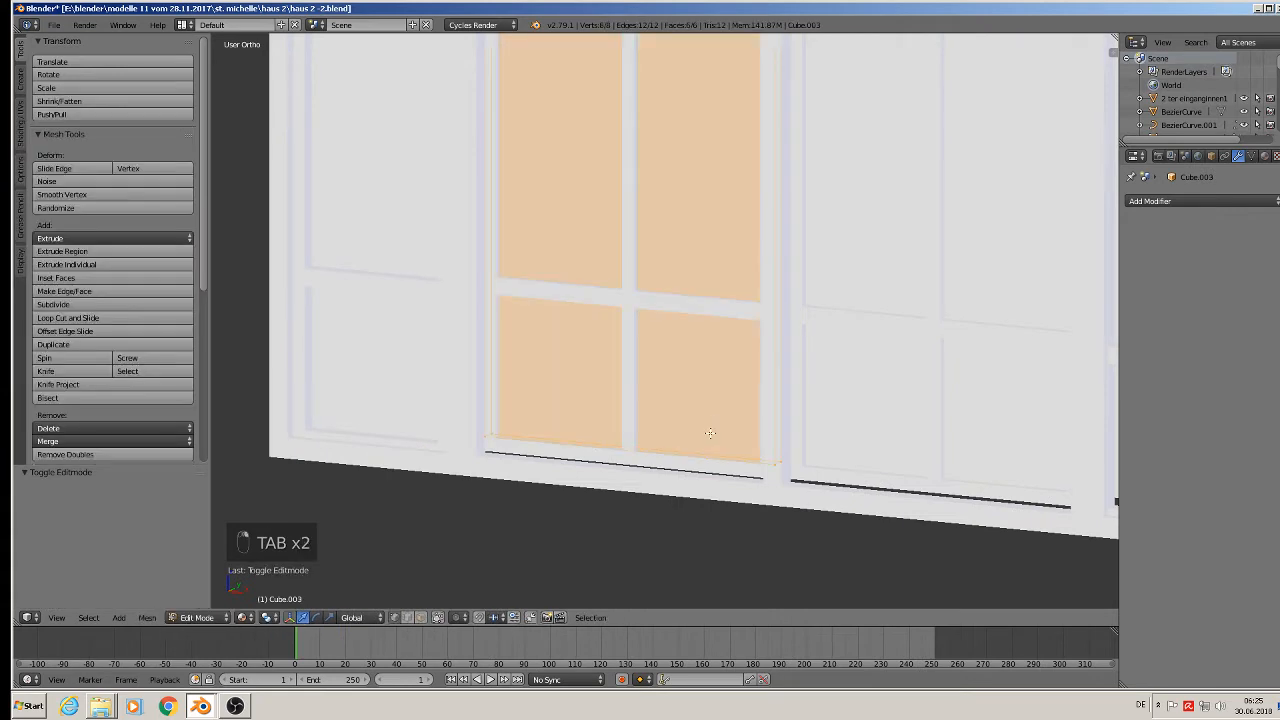
pyautogui.press('a')
pyautogui.press('a')
pyautogui.press('a')
pyautogui.press('c')
pyautogui.moveTo(785, 466); pyautogui.dragTo(733, 465)
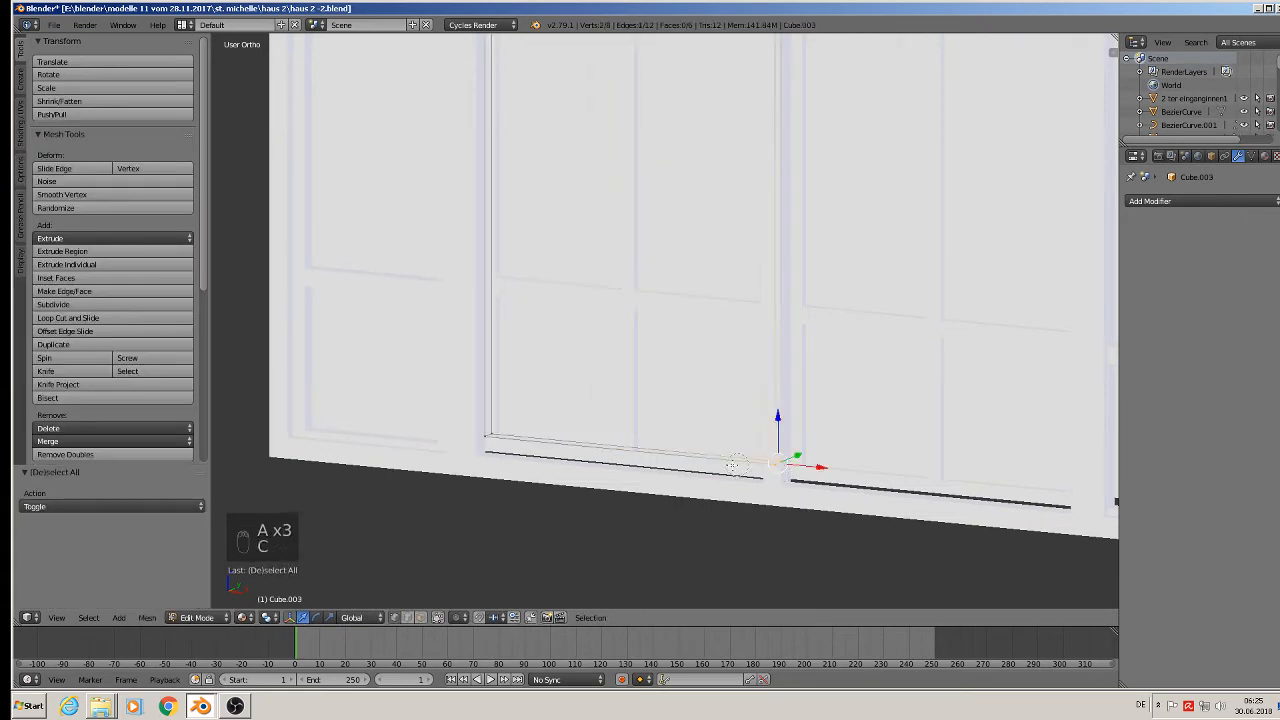
pyautogui.moveTo(472, 450); pyautogui.dragTo(493, 437)
pyautogui.rightClick(493, 437)
pyautogui.moveTo(635, 403); pyautogui.dragTo(643, 423)
pyautogui.scroll(-2, 656, 432)
# Lower the far-right pane's bottom vertices along Z to close its gap, finish mesh editing, and return to the front view.
pyautogui.keyDown('shift'); pyautogui.moveTo(818, 464); pyautogui.dragTo(630, 440, button='middle'); pyautogui.keyUp('shift')
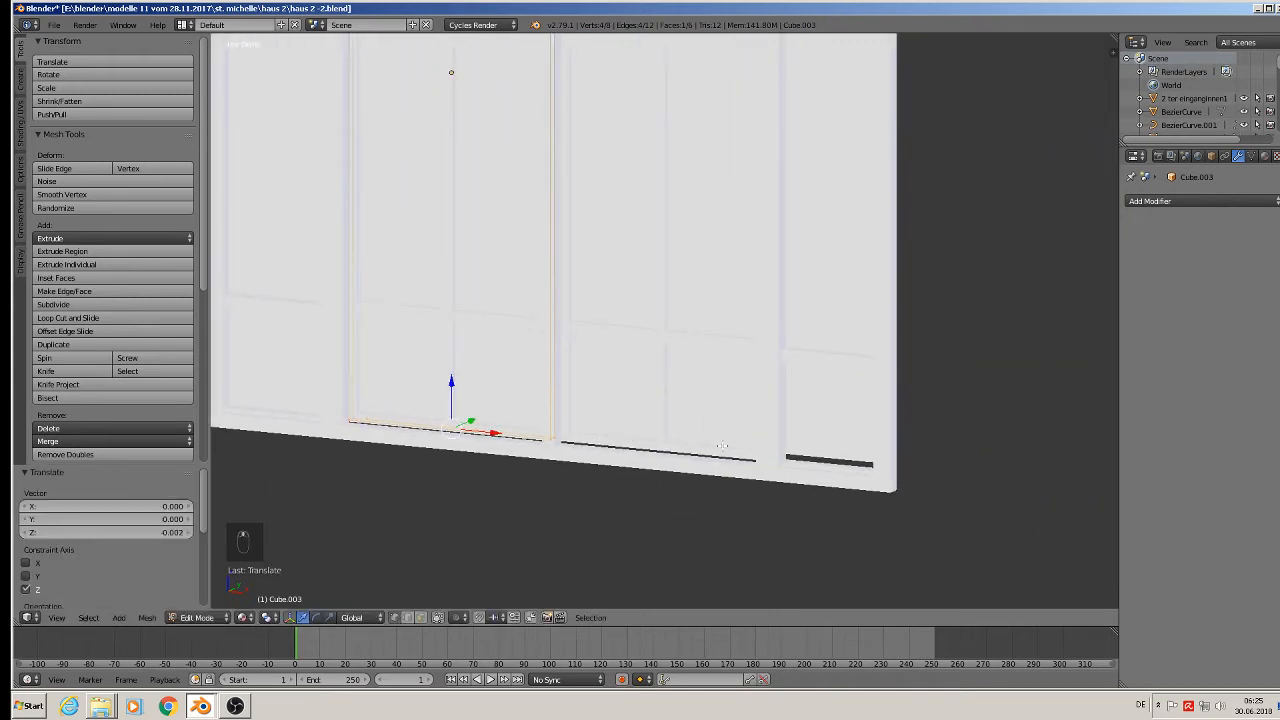
pyautogui.press('Tab')
pyautogui.rightClick(838, 434)
pyautogui.press('Tab')
pyautogui.press('a')
pyautogui.press('a')
pyautogui.press('a')
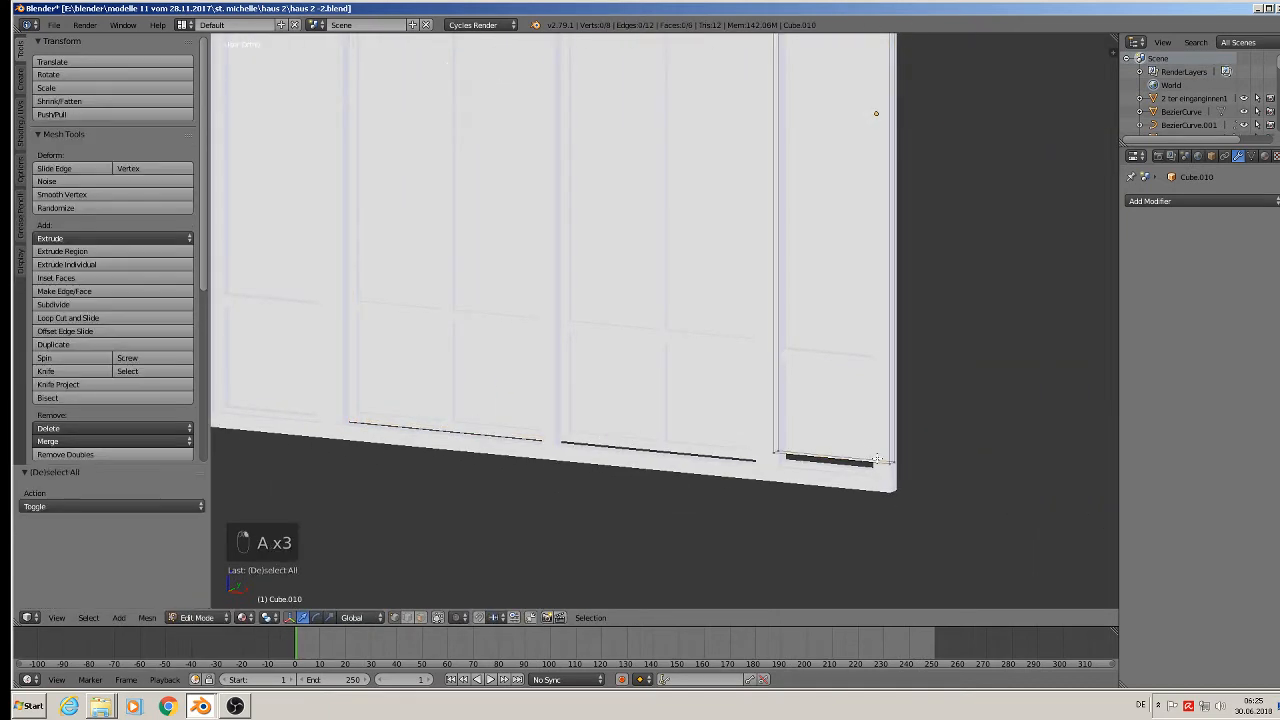
pyautogui.press('c')
pyautogui.moveTo(895, 465); pyautogui.dragTo(757, 452)
pyautogui.moveTo(834, 413); pyautogui.dragTo(834, 424)
pyautogui.press('a')
pyautogui.scroll(-3, 693, 445)
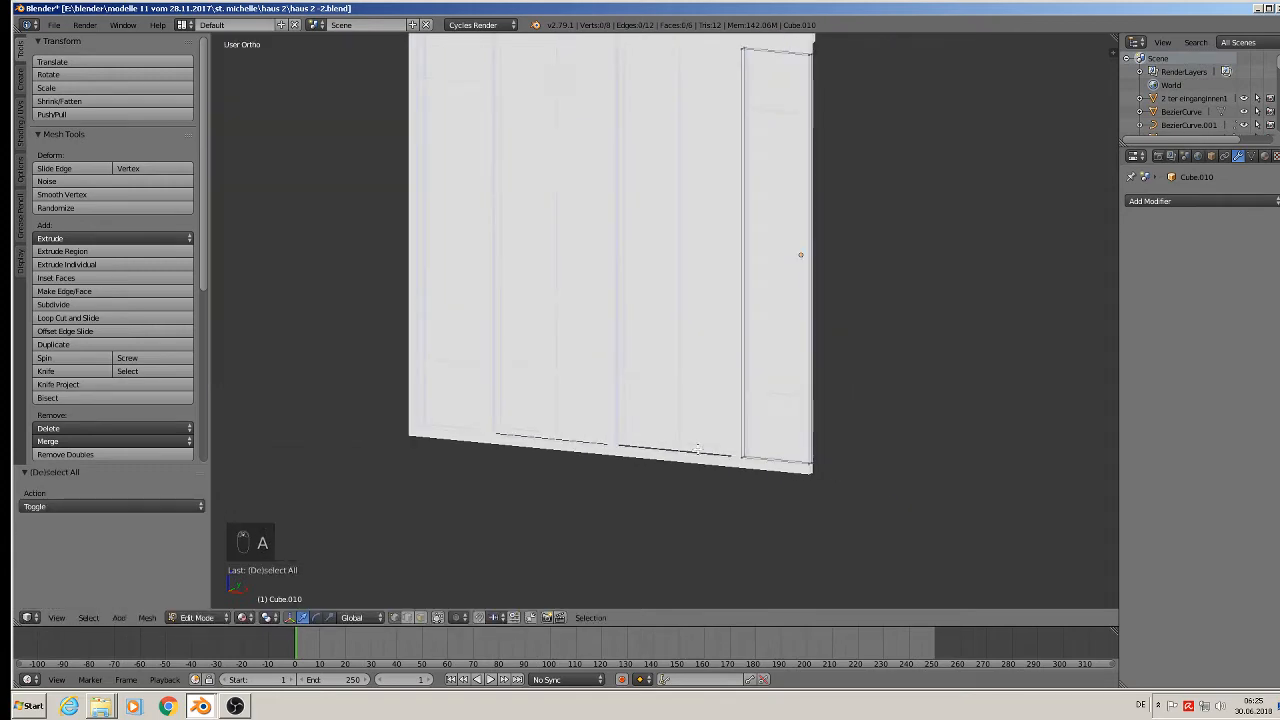
pyautogui.press('Tab')
pyautogui.scroll(-3, 693, 445)
pyautogui.moveTo(693, 442); pyautogui.dragTo(749, 436, button='middle')
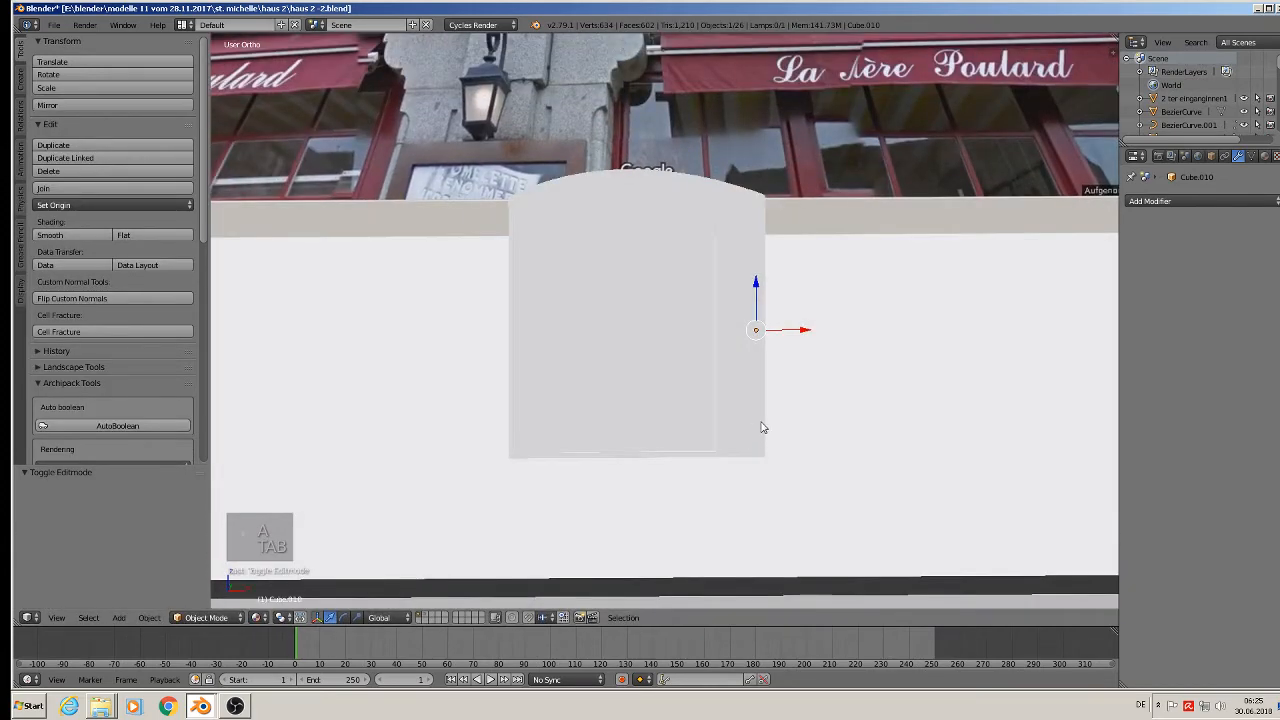
pyautogui.press('KP_1')
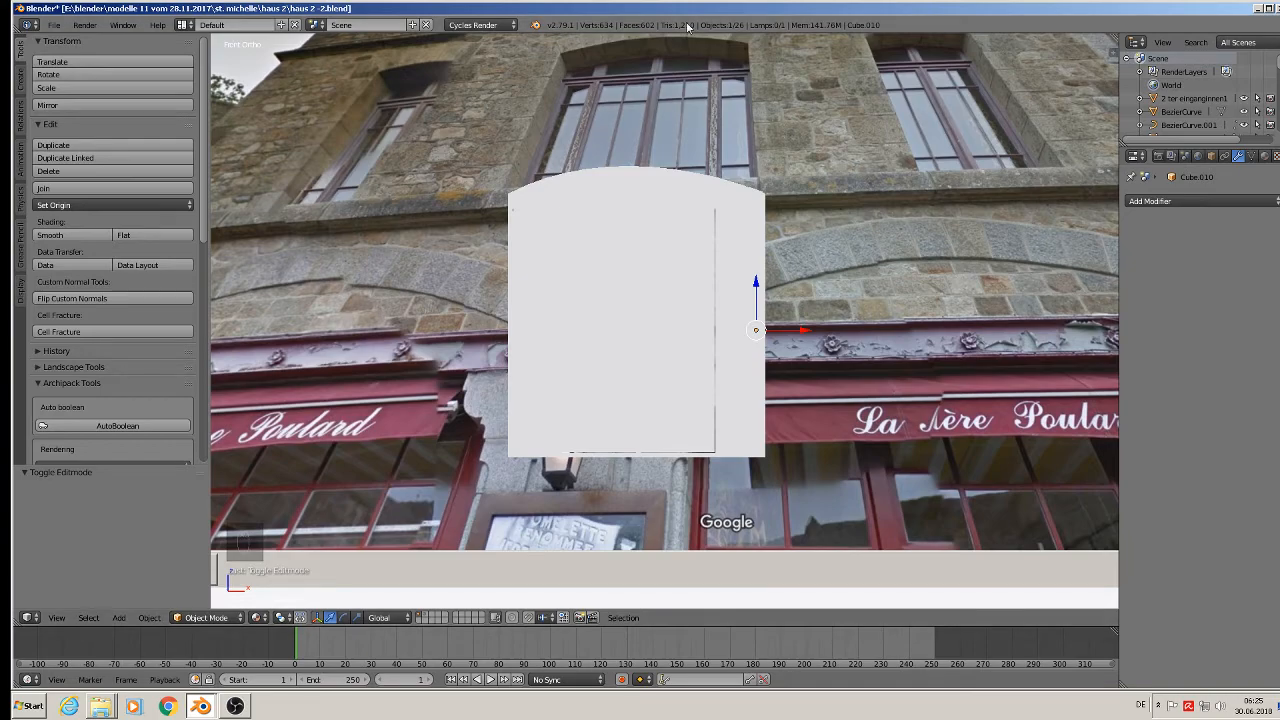
# Duplicate the complete arched window and place the copy 0.331 along X beside the original.
pyautogui.moveTo(560, 189); pyautogui.dragTo(757, 391, button='middle')
pyautogui.press('a')
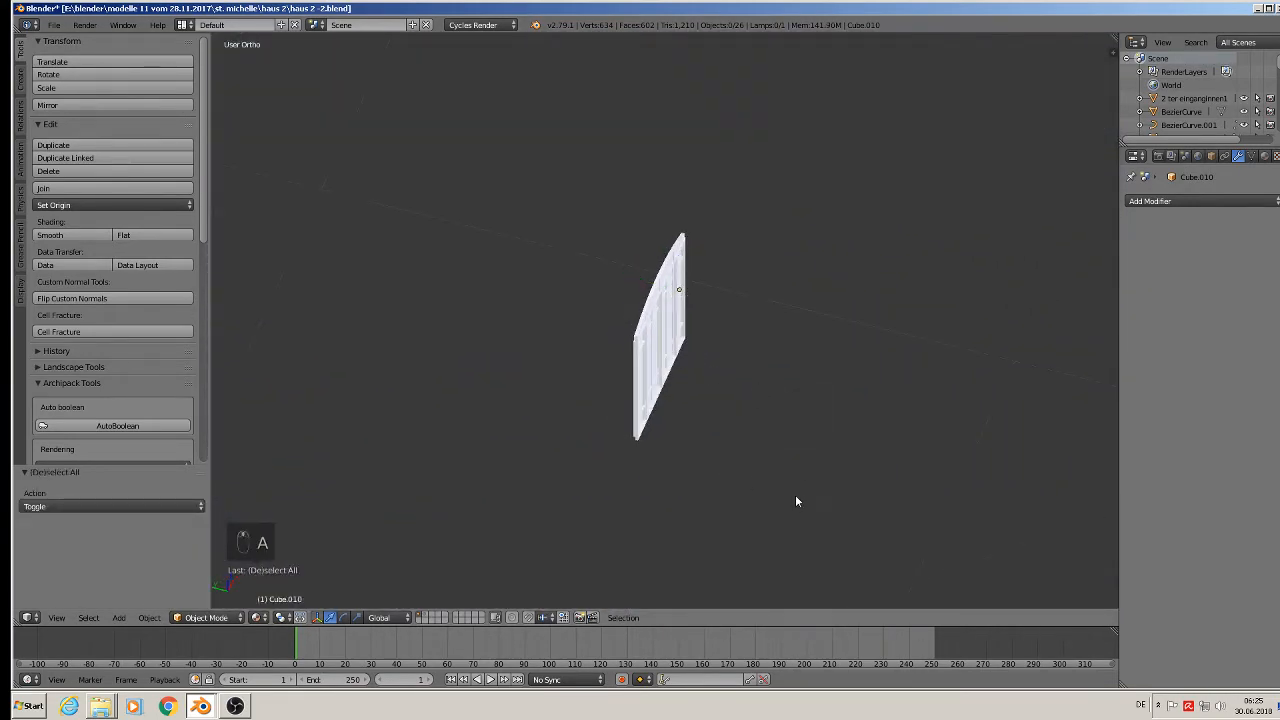
pyautogui.press('b')
pyautogui.moveTo(797, 501); pyautogui.dragTo(533, 192)
pyautogui.moveTo(600, 257); pyautogui.dragTo(793, 391, button='middle')
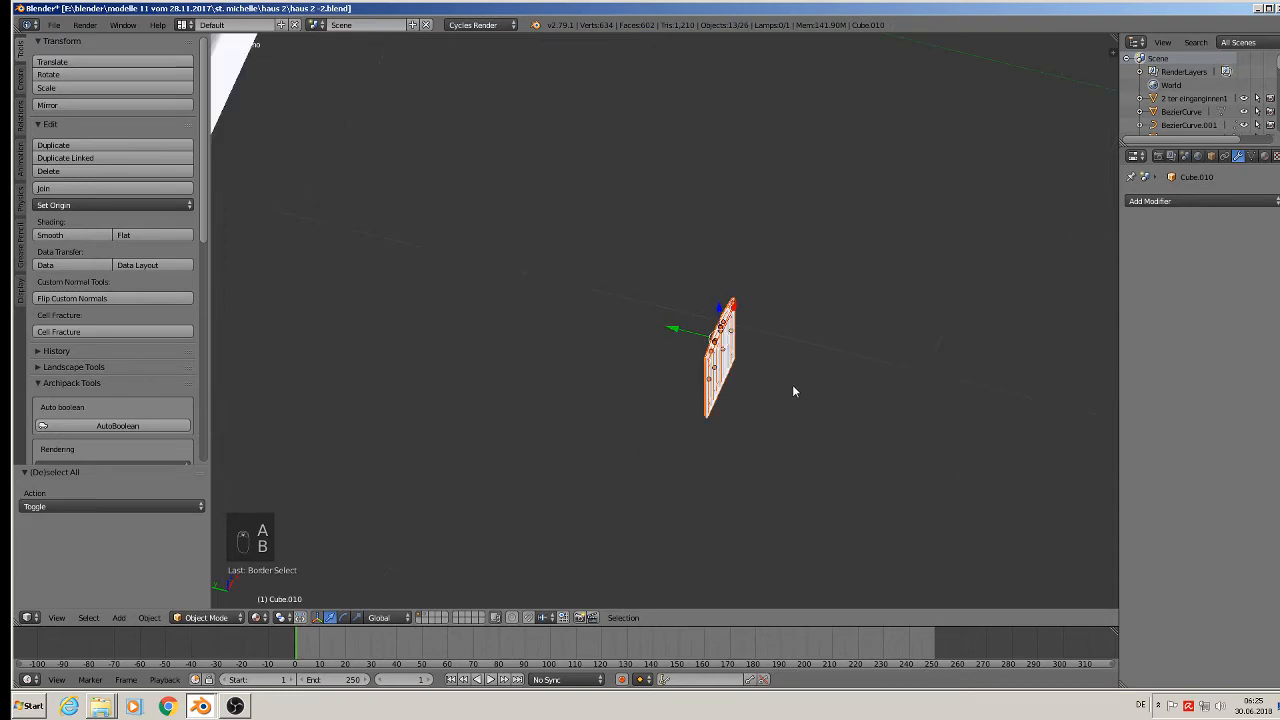
pyautogui.hotkey('shift', 'd')
pyautogui.press('x')
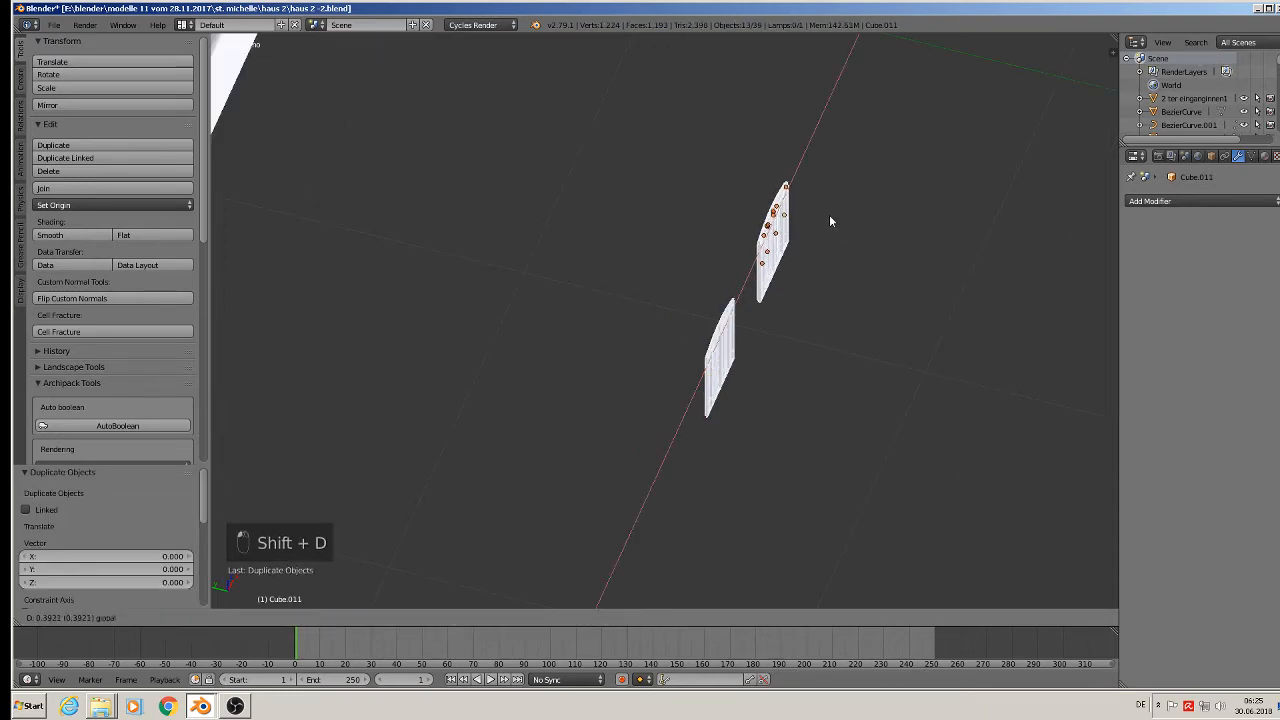
pyautogui.click(832, 240)
pyautogui.press('KP_1')
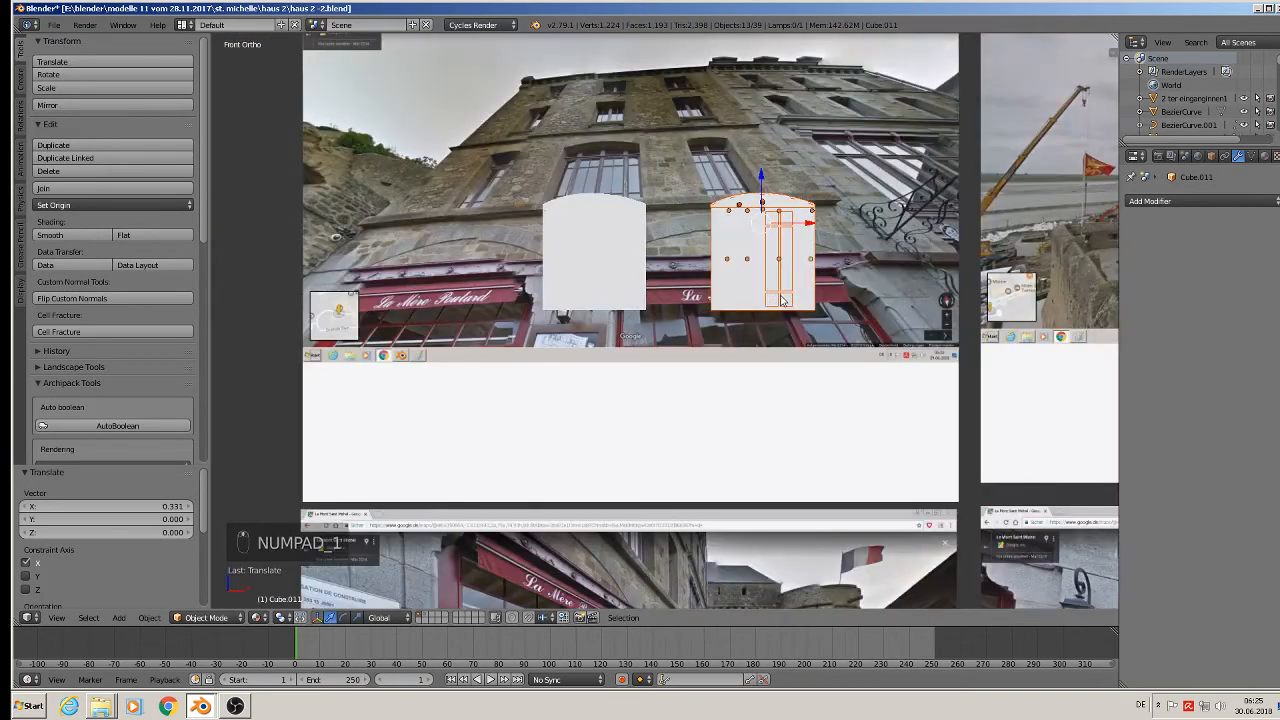
# Delete the far-left and far-right panes from the copied window.
pyautogui.scroll(6, 785, 290)
pyautogui.press('Tab')
pyautogui.press('Tab')
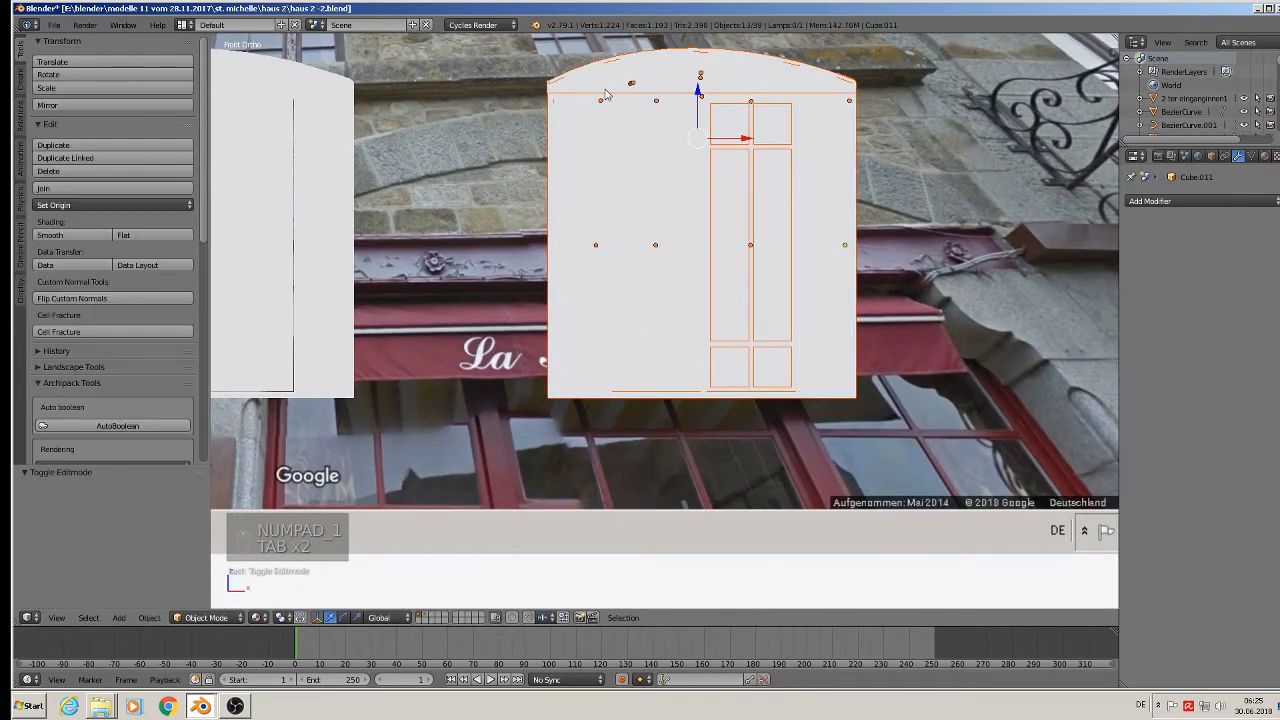
pyautogui.rightClick(597, 200)
pyautogui.moveTo(597, 203); pyautogui.dragTo(576, 233, button='middle')
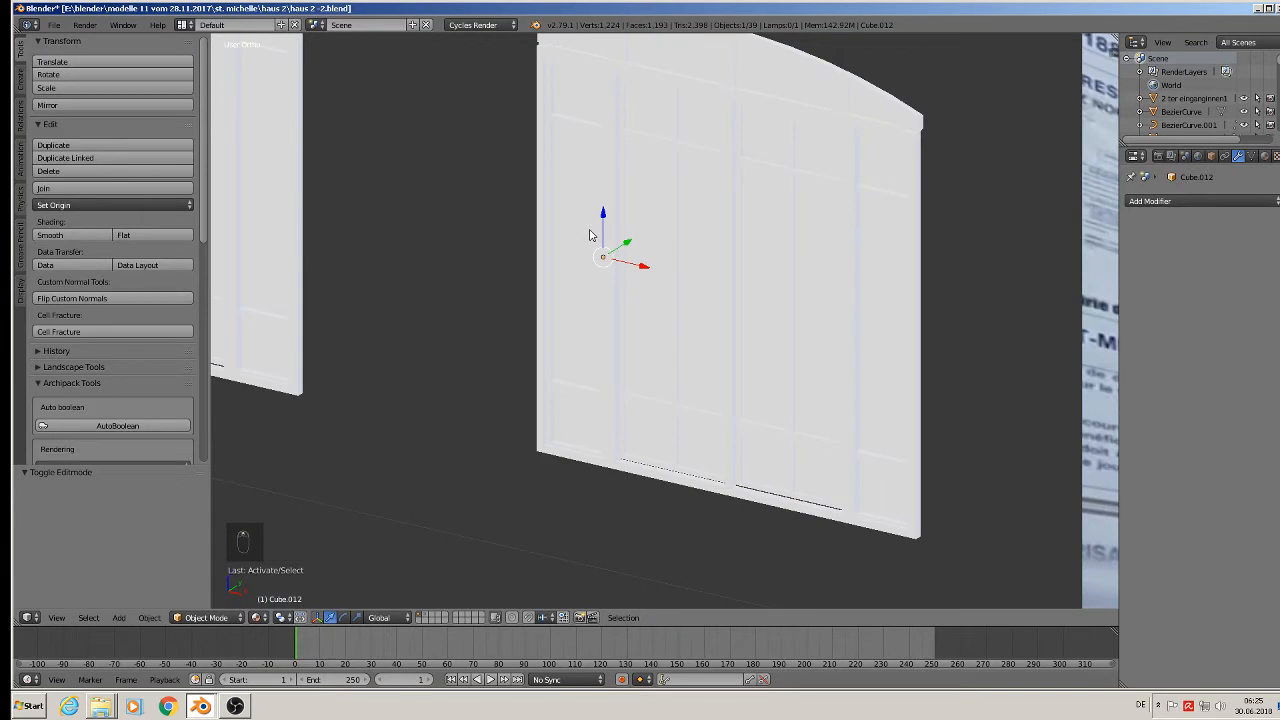
pyautogui.press('x')
pyautogui.click(589, 232)
pyautogui.rightClick(877, 288)
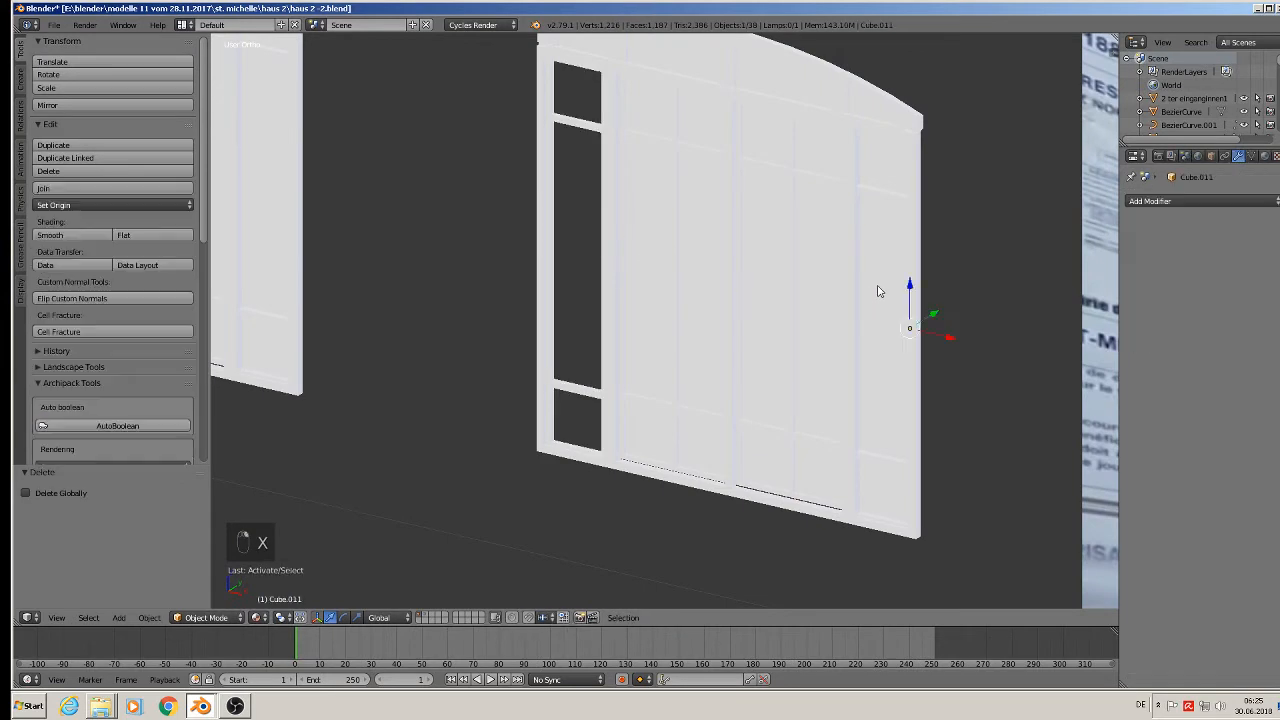
pyautogui.press('x')
pyautogui.click(875, 287)
# Delete the bar grids in the copied window's far-right and far-left openings.
pyautogui.rightClick(893, 193)
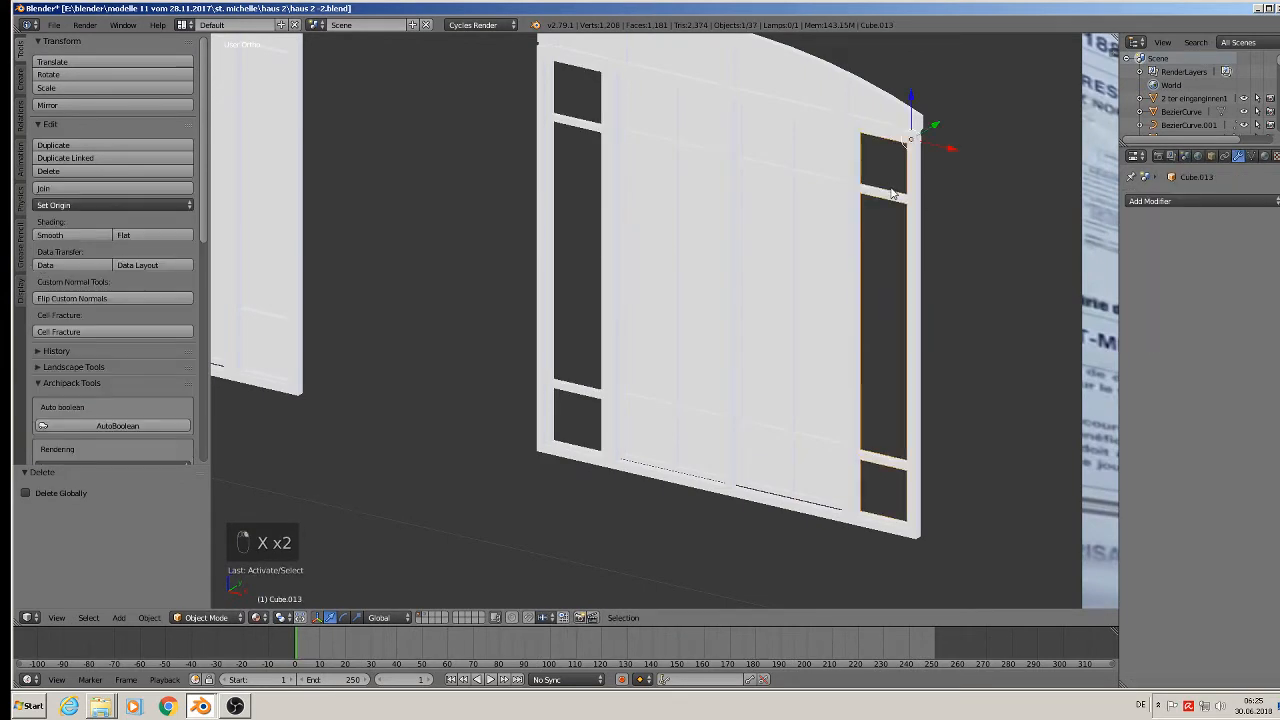
pyautogui.press('x')
pyautogui.click(892, 194)
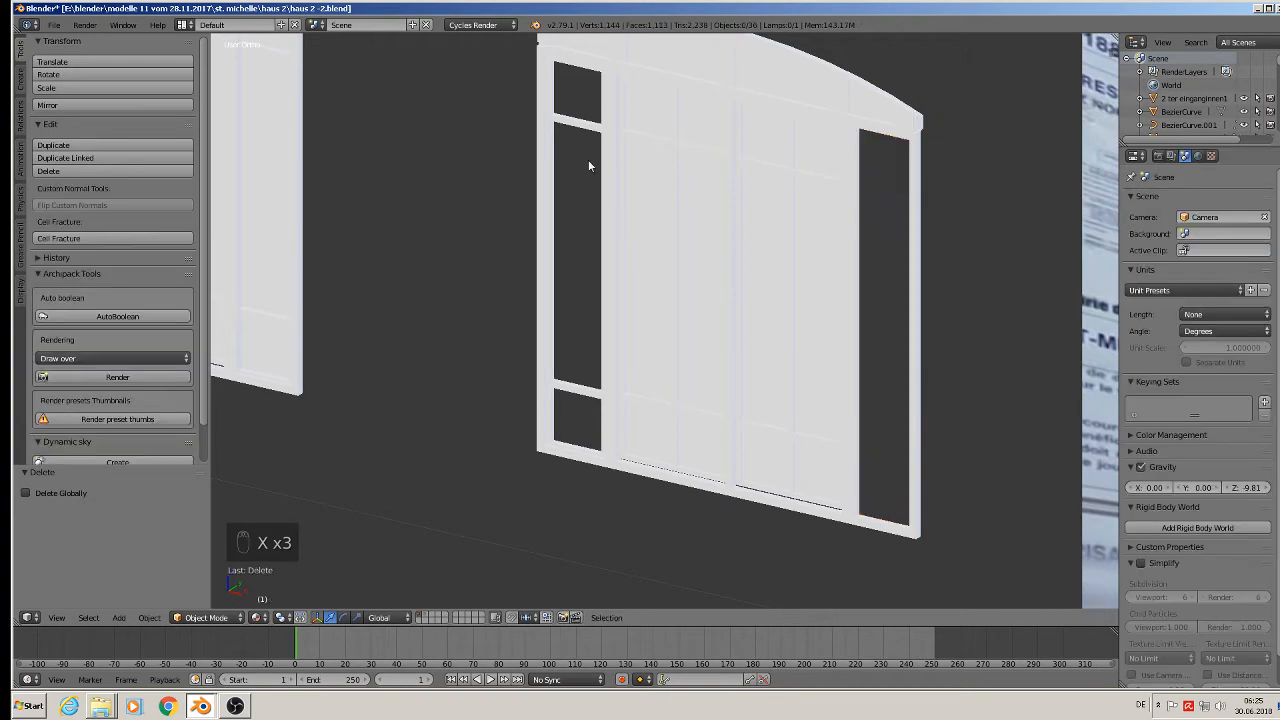
pyautogui.rightClick(580, 126)
pyautogui.press('x')
pyautogui.click(560, 123)
# In the copied window's frame mesh, delete the vertices of the outer right post.
pyautogui.moveTo(746, 194); pyautogui.dragTo(917, 240, button='middle')
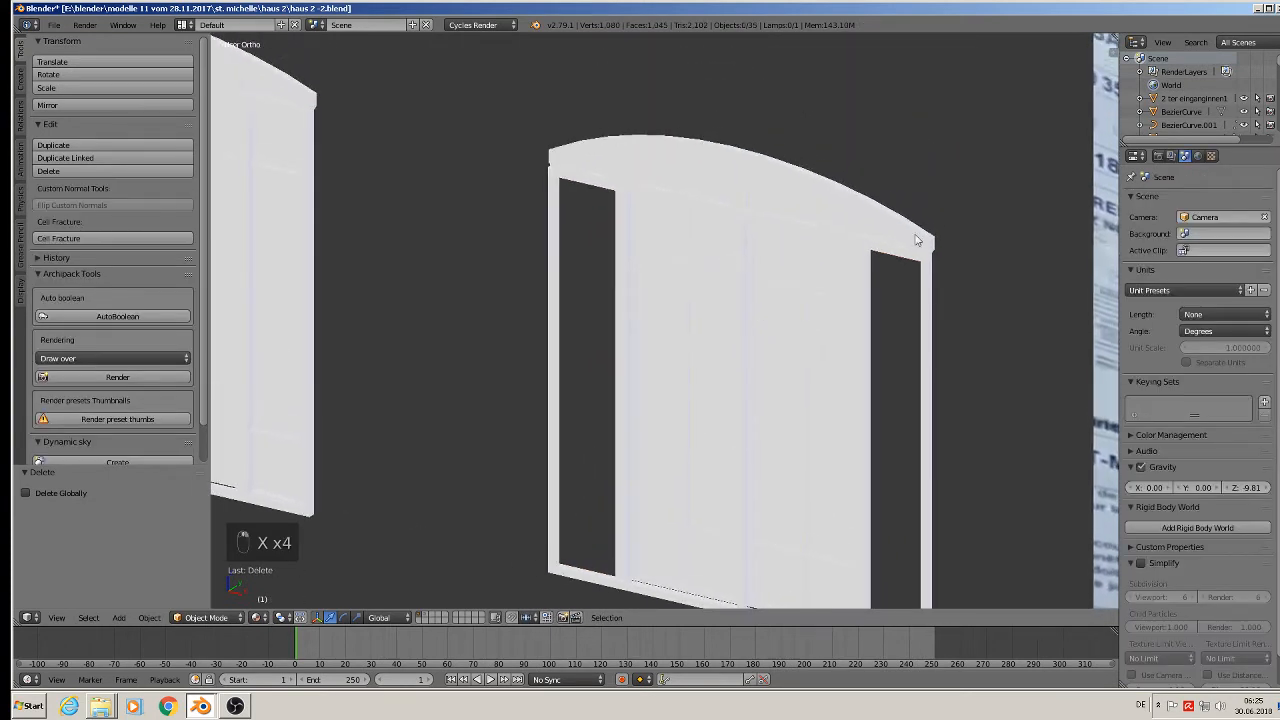
pyautogui.scroll(2, 895, 232)
pyautogui.moveTo(946, 303); pyautogui.dragTo(981, 230, button='middle')
pyautogui.rightClick(981, 229)
pyautogui.press('Tab')
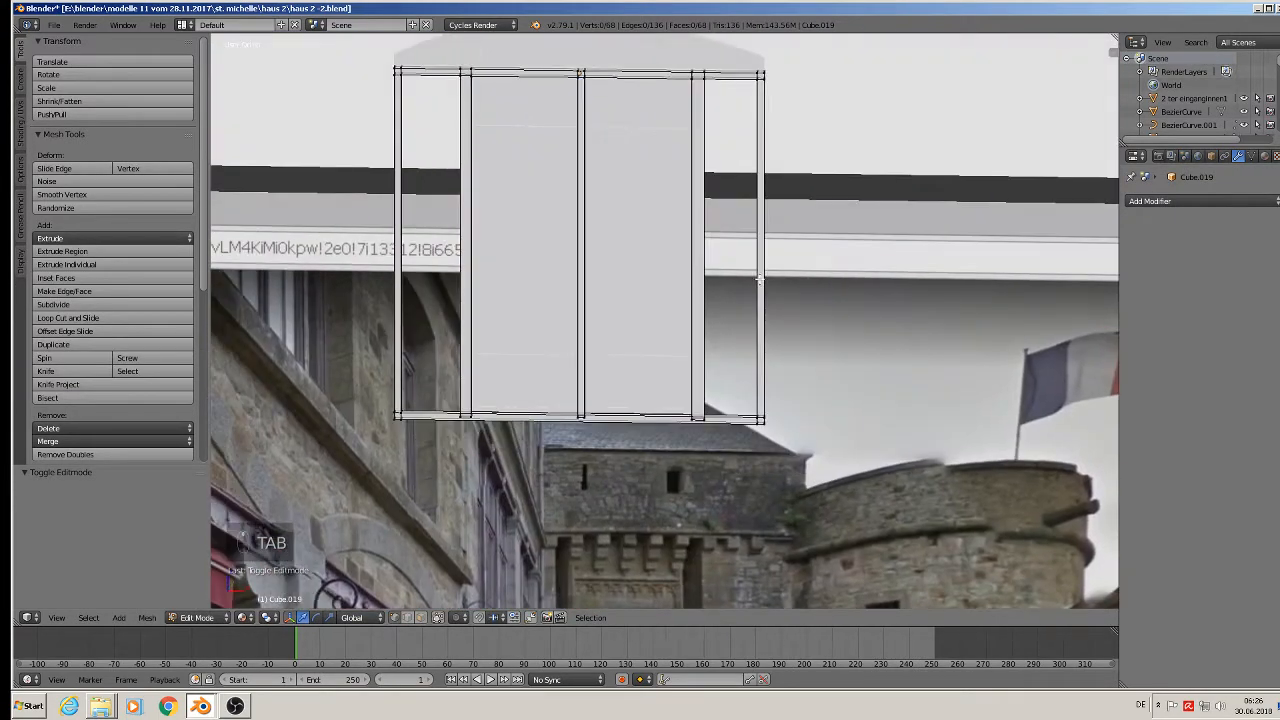
pyautogui.press('b')
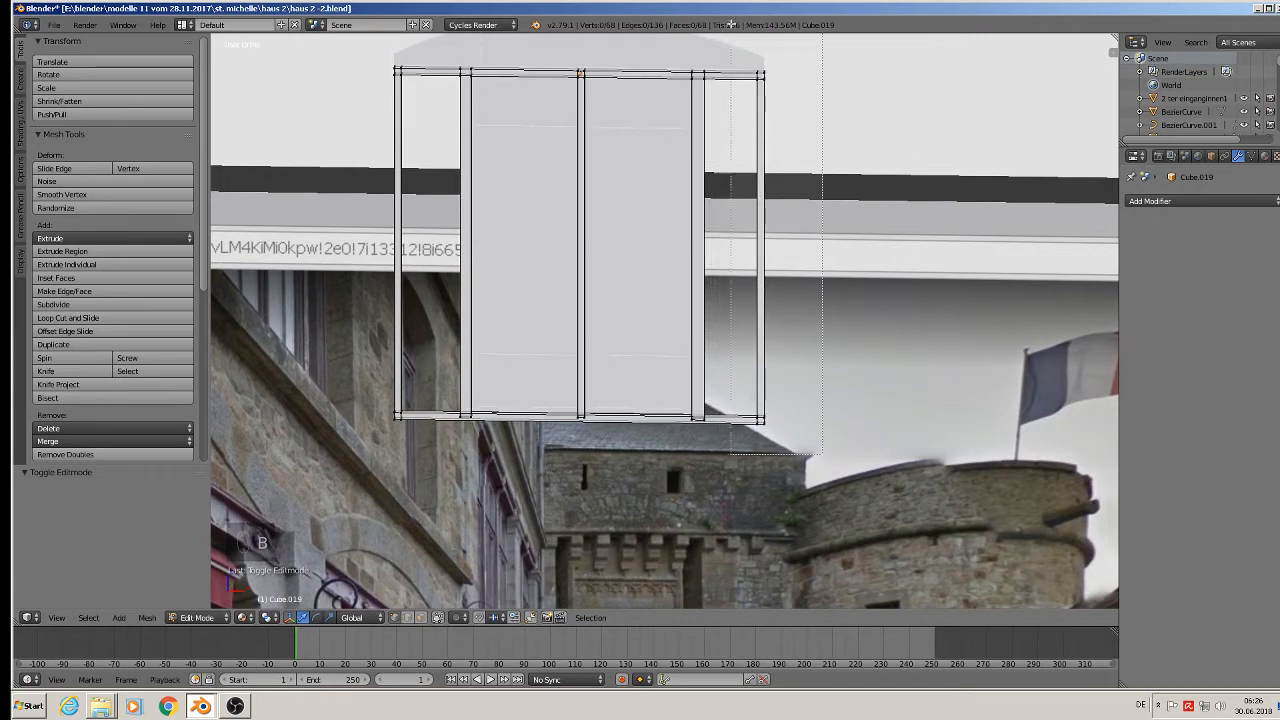
pyautogui.moveTo(815, 452); pyautogui.dragTo(746, 47)
pyautogui.press('x')
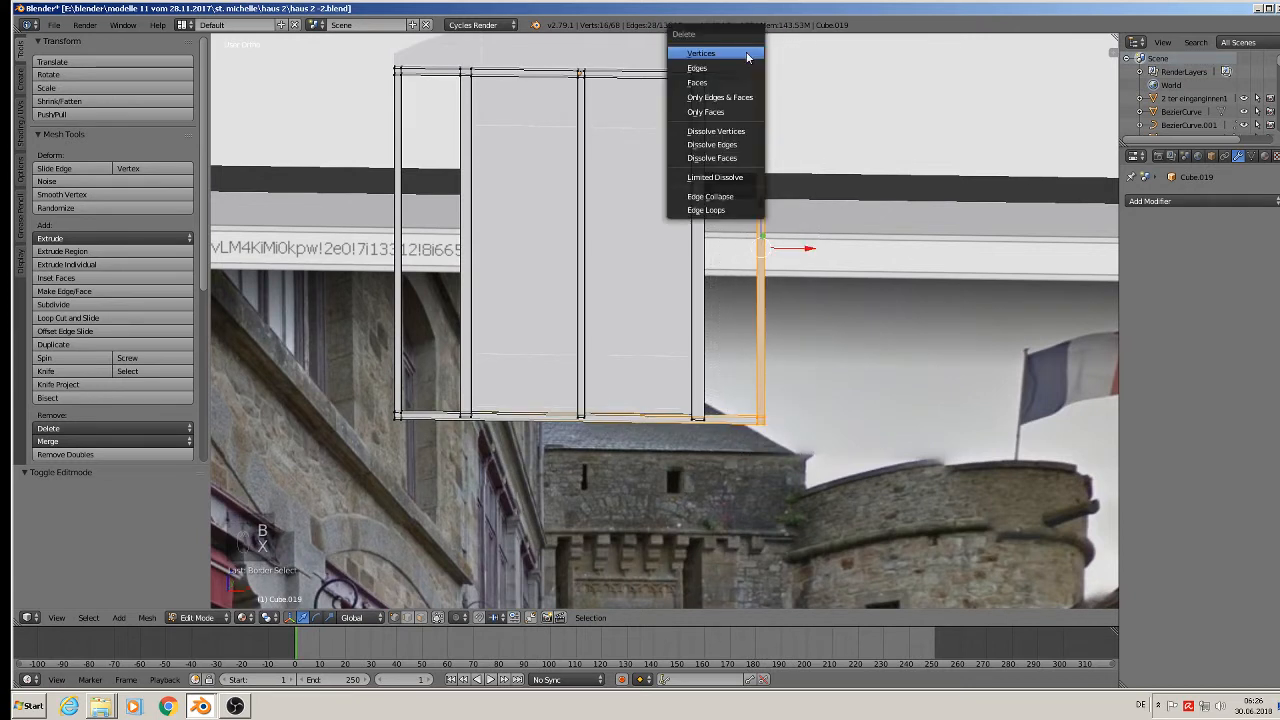
pyautogui.click(747, 57)
# Delete the vertices of the outer left post in the copied frame's mesh.
pyautogui.keyDown('shift'); pyautogui.moveTo(415, 393); pyautogui.dragTo(550, 408, button='middle'); pyautogui.keyUp('shift')
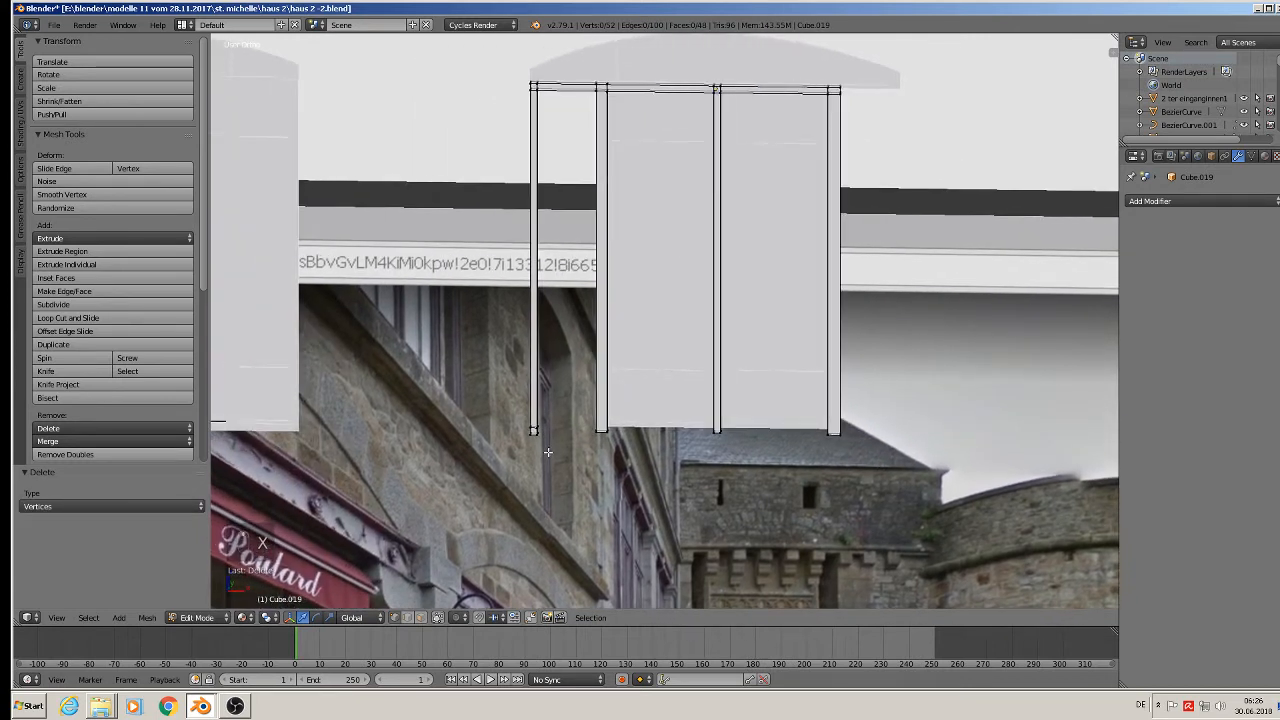
pyautogui.press('b')
pyautogui.moveTo(551, 451); pyautogui.dragTo(490, 63)
pyautogui.press('x')
pyautogui.click(491, 68)
# Extrude the bottom face of the remaining left post about 0.005 downward along Z.
pyautogui.scroll(4, 589, 458)
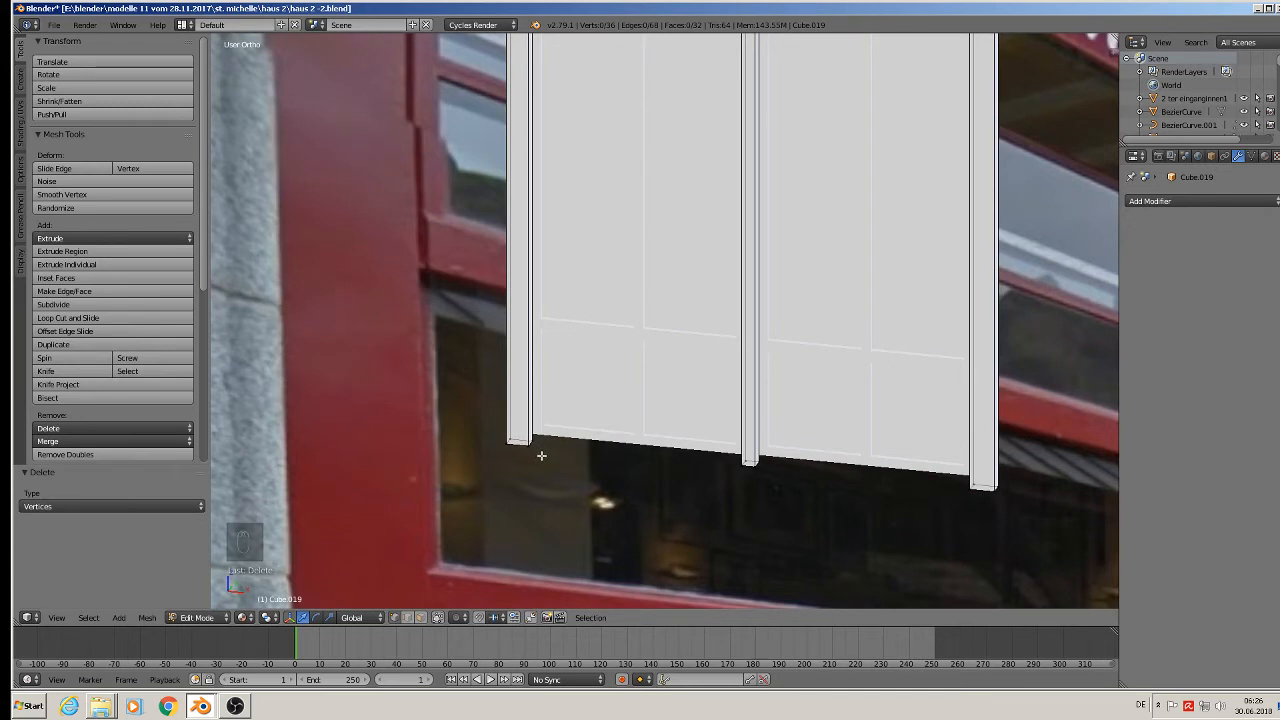
pyautogui.press('x')
pyautogui.press('x')
pyautogui.press('c')
pyautogui.click(519, 440)
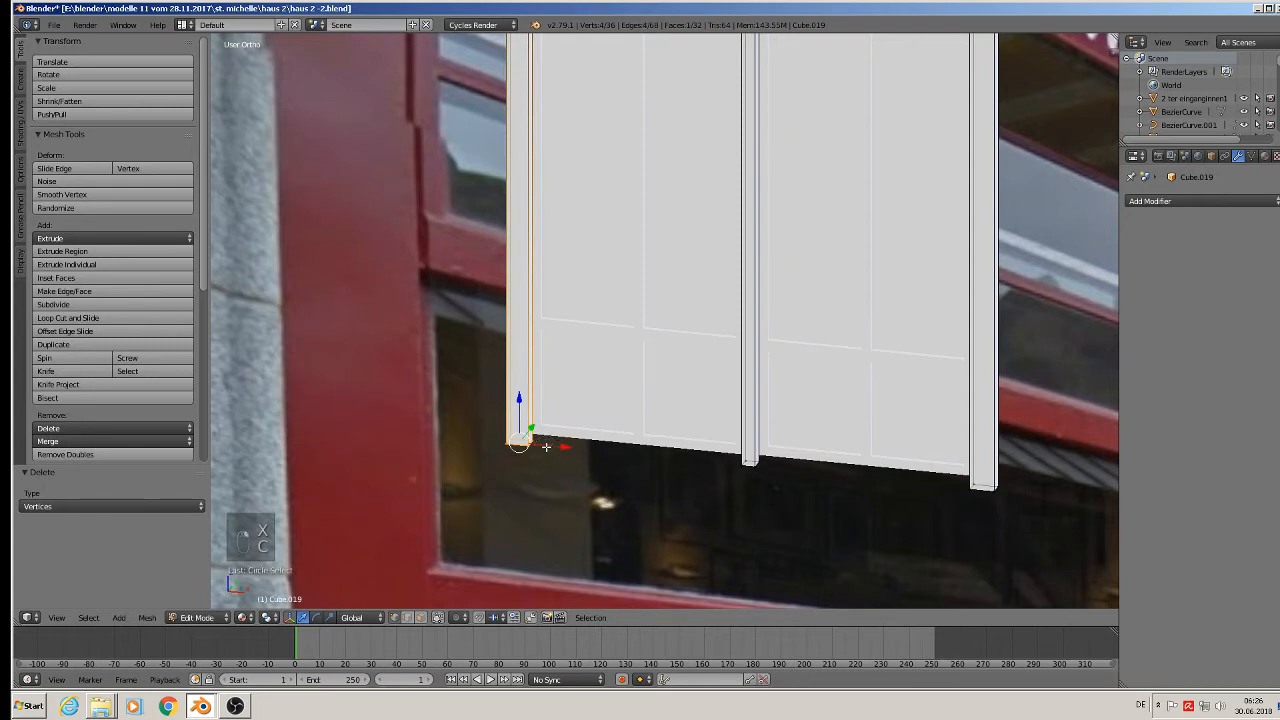
pyautogui.press('e')
pyautogui.rightClick(546, 447)
pyautogui.moveTo(519, 407); pyautogui.dragTo(520, 424)
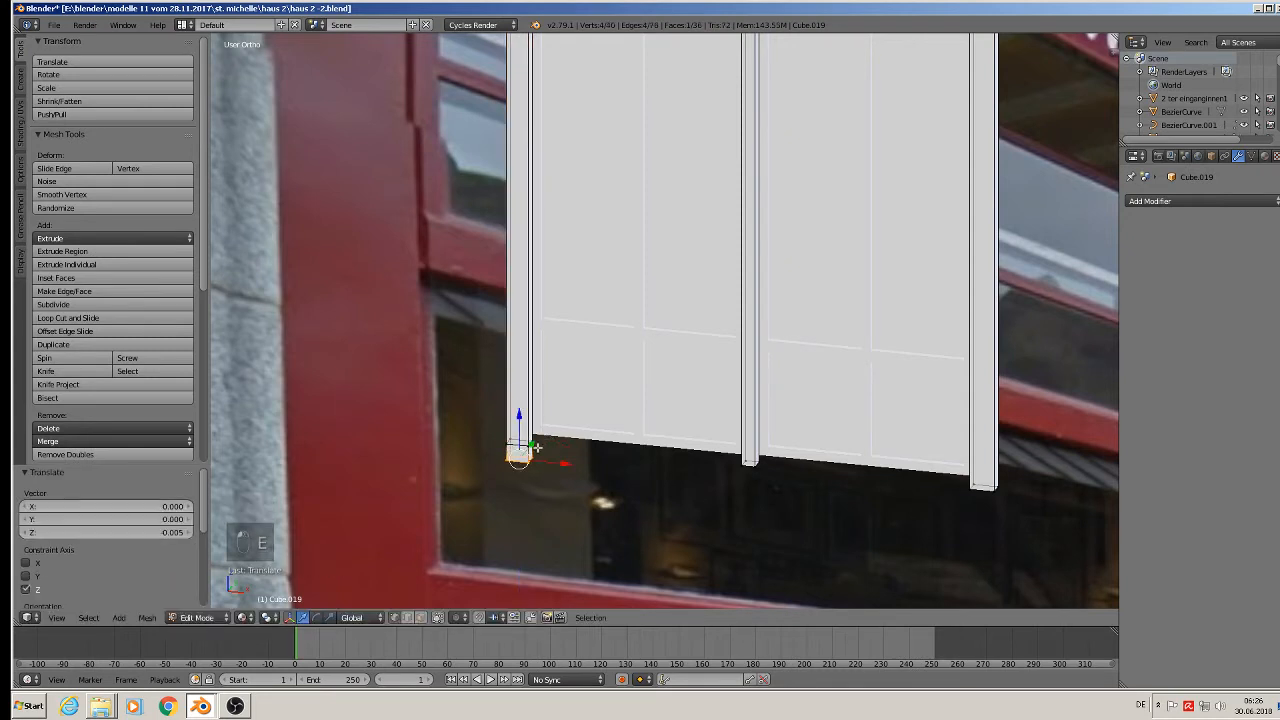
# Extrude the inner side face of the left post's foot 0.128 along X to form a bottom rail reaching the right post.
pyautogui.press('a')
pyautogui.press('c')
pyautogui.click(531, 449)
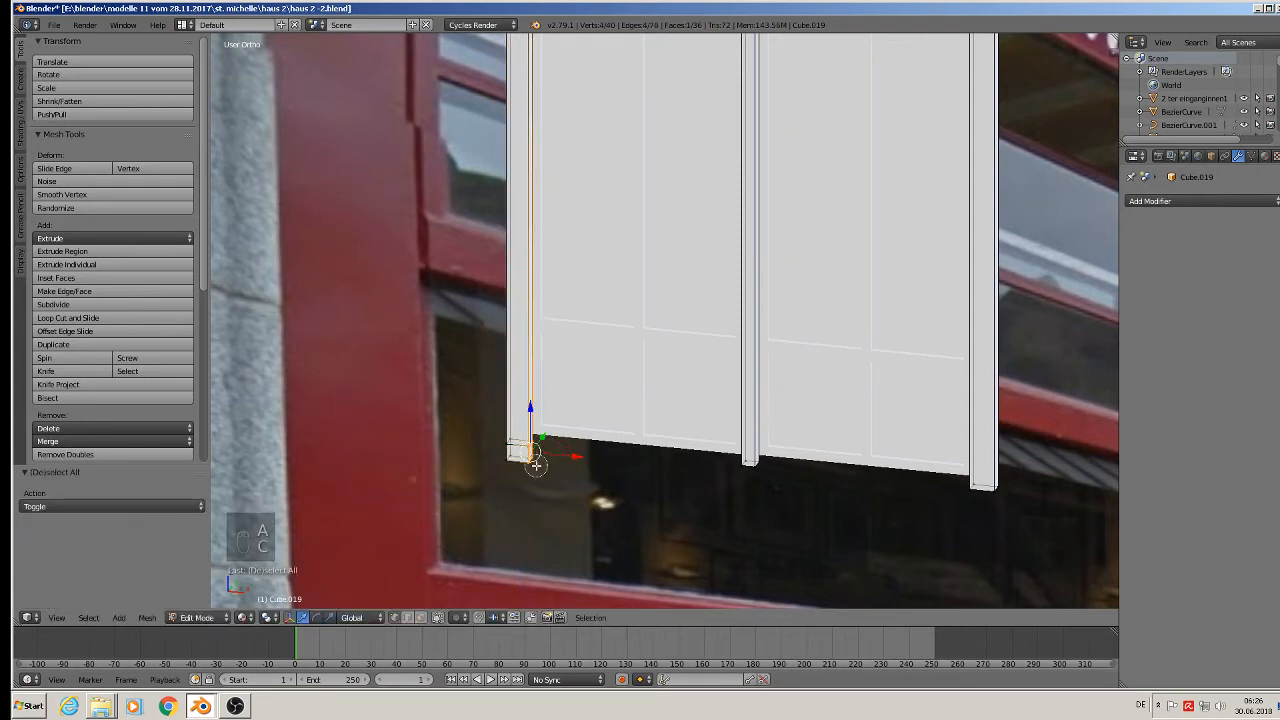
pyautogui.press('e')
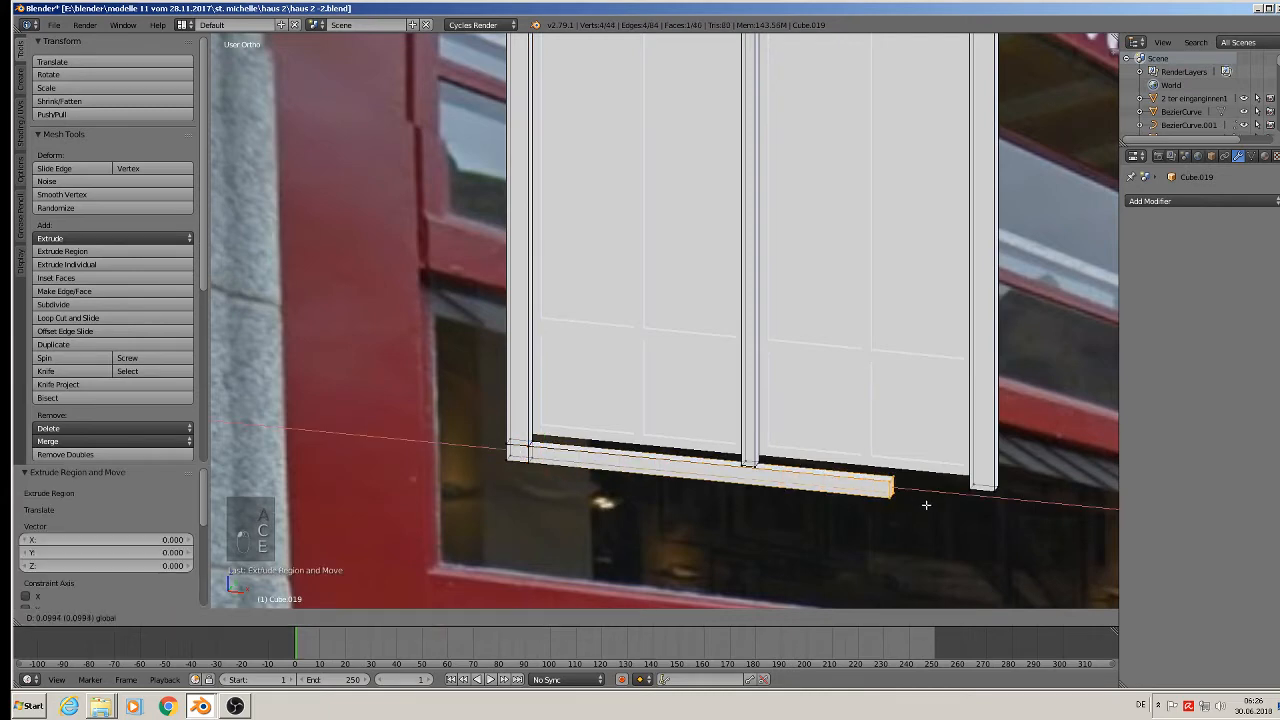
pyautogui.click(1024, 522)
pyautogui.press('a')
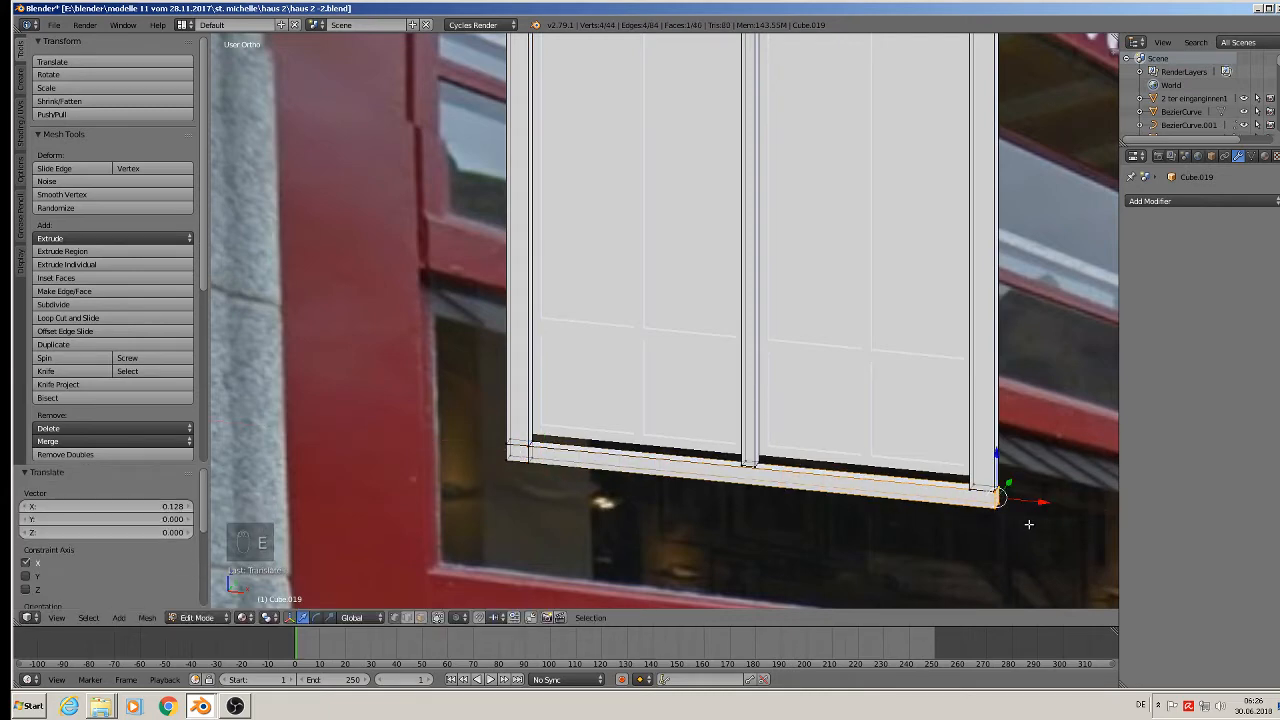
# Raise the bottom rail and the post ends about 0.002 along Z to close the gap below the panes.
pyautogui.moveTo(984, 490); pyautogui.dragTo(992, 476, button='middle')
pyautogui.scroll(-1, 992, 476)
pyautogui.press('Tab')
pyautogui.press('Tab')
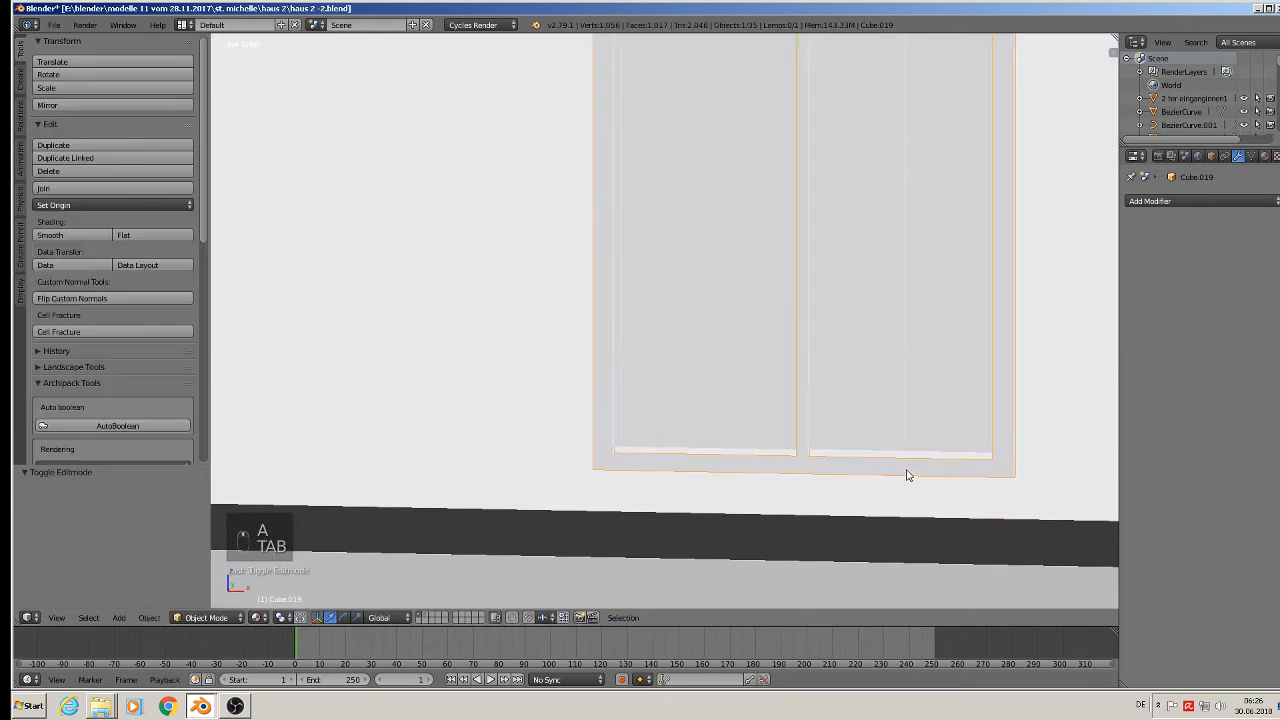
pyautogui.press('a')
pyautogui.press('a')
pyautogui.press('a')
pyautogui.press('a')
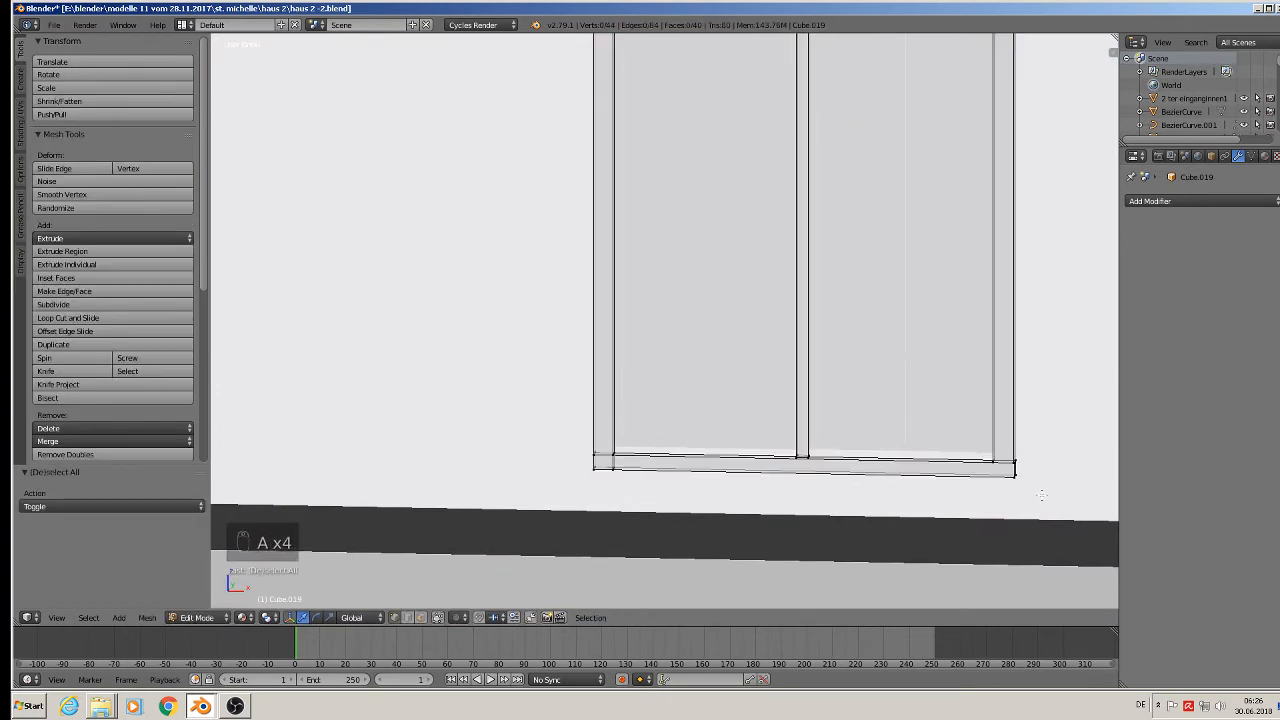
pyautogui.press('b')
pyautogui.moveTo(997, 497); pyautogui.dragTo(507, 413)
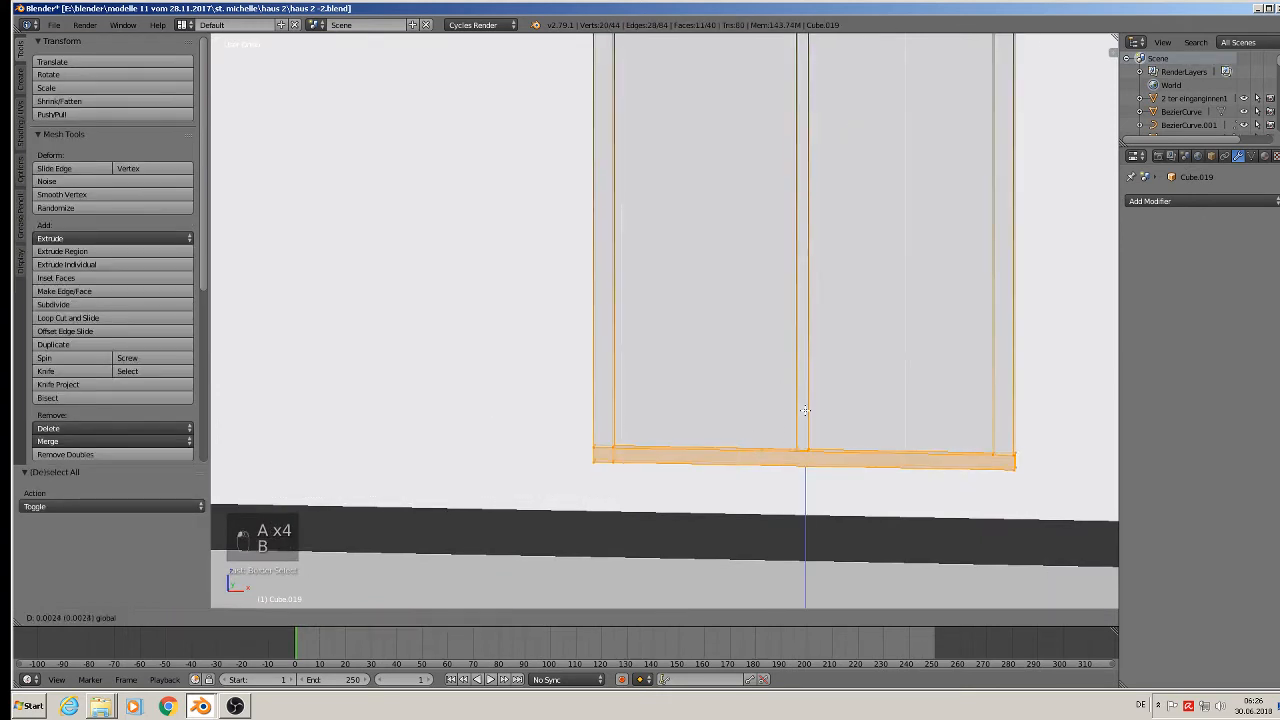
pyautogui.press('a')
# In the mesh of blocks behind the copied window's arch, delete the two outermost end blocks and finish mesh editing.
pyautogui.scroll(-2, 828, 419)
pyautogui.scroll(-4, 918, 330)
pyautogui.keyDown('shift'); pyautogui.moveTo(918, 330); pyautogui.dragTo(836, 428, button='middle'); pyautogui.keyUp('shift')
pyautogui.scroll(5, 850, 315)
pyautogui.moveTo(848, 290); pyautogui.dragTo(826, 308, button='middle')
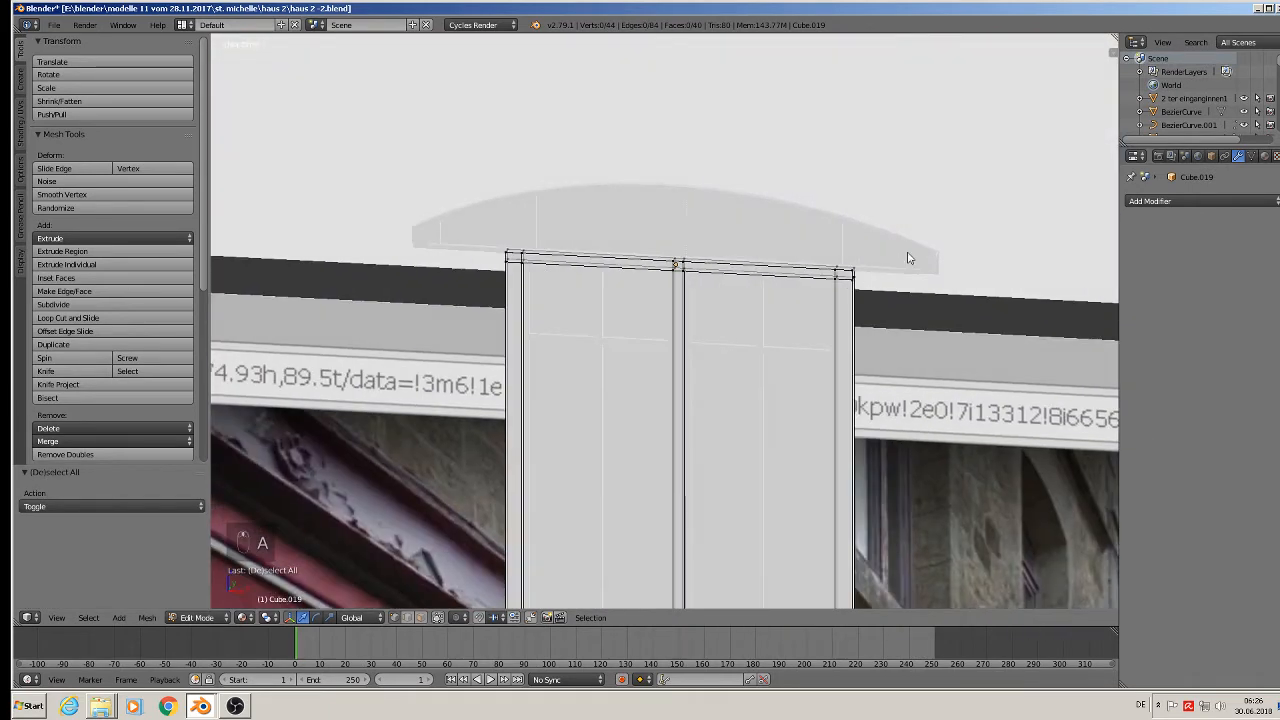
pyautogui.press('Tab')
pyautogui.press('Tab')
pyautogui.press('Tab')
pyautogui.rightClick(928, 277)
pyautogui.press('Tab')
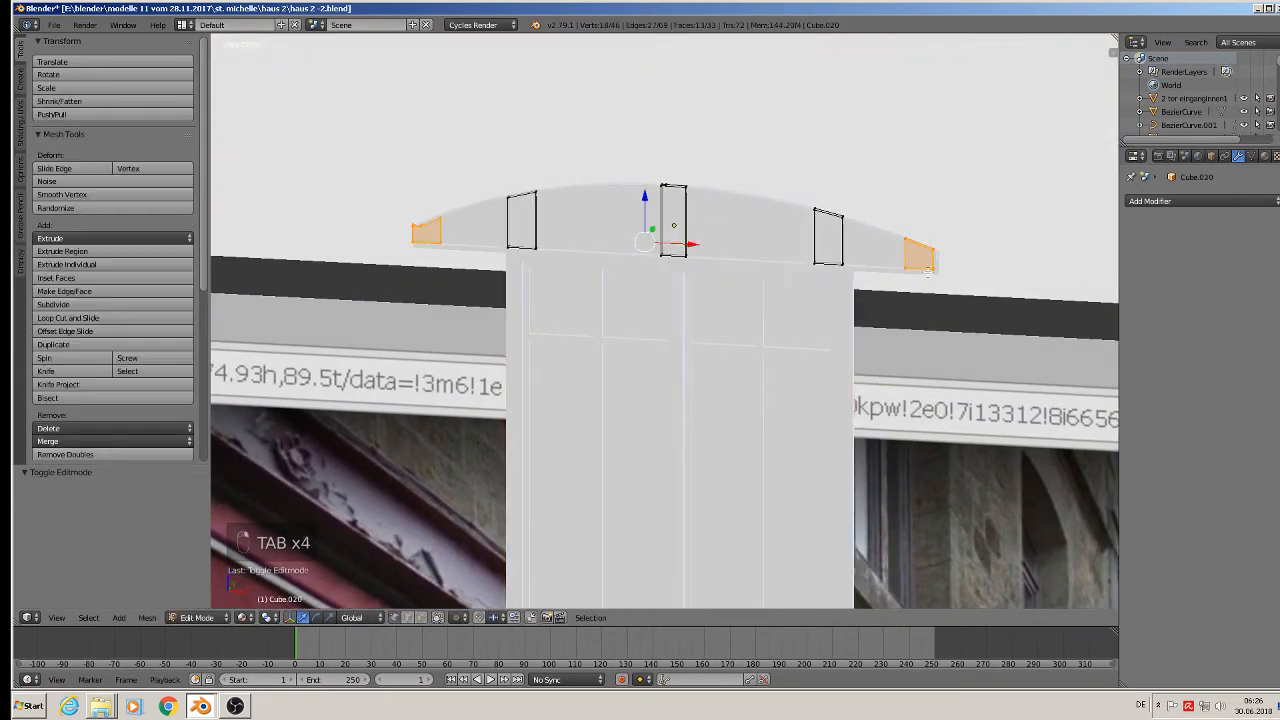
pyautogui.moveTo(925, 277); pyautogui.dragTo(915, 280, button='middle')
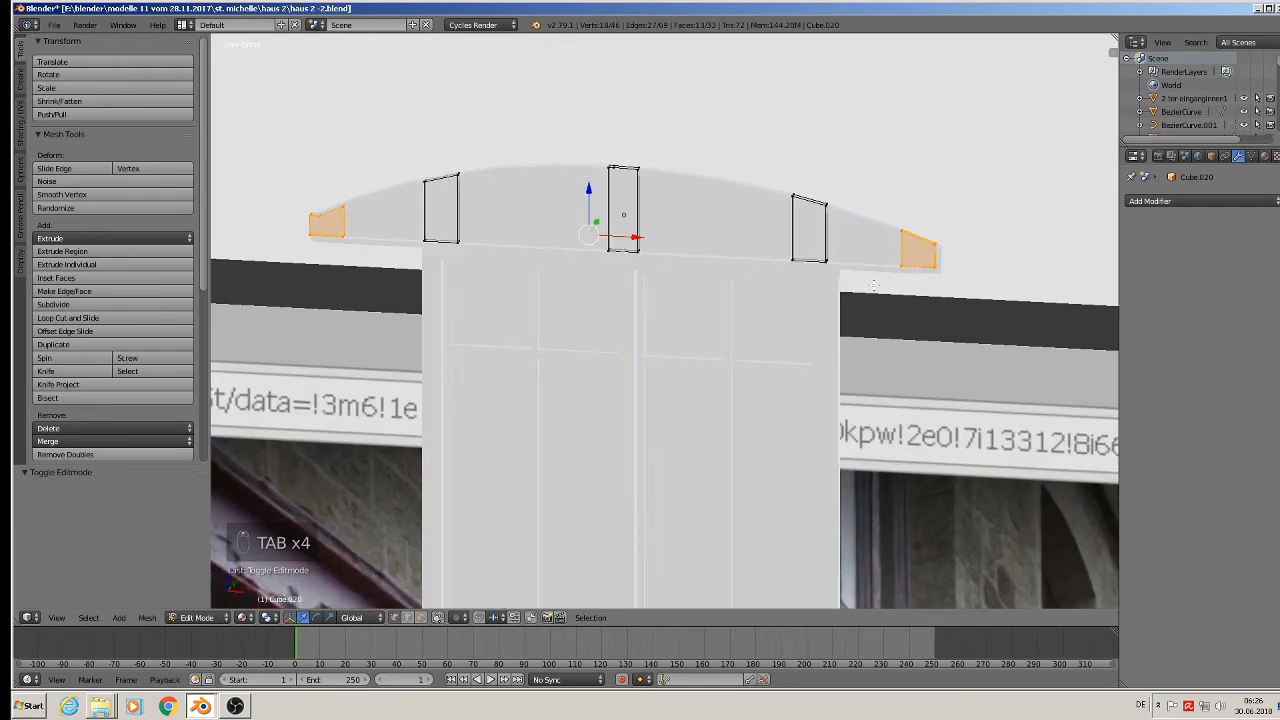
pyautogui.press('x')
pyautogui.click(873, 285)
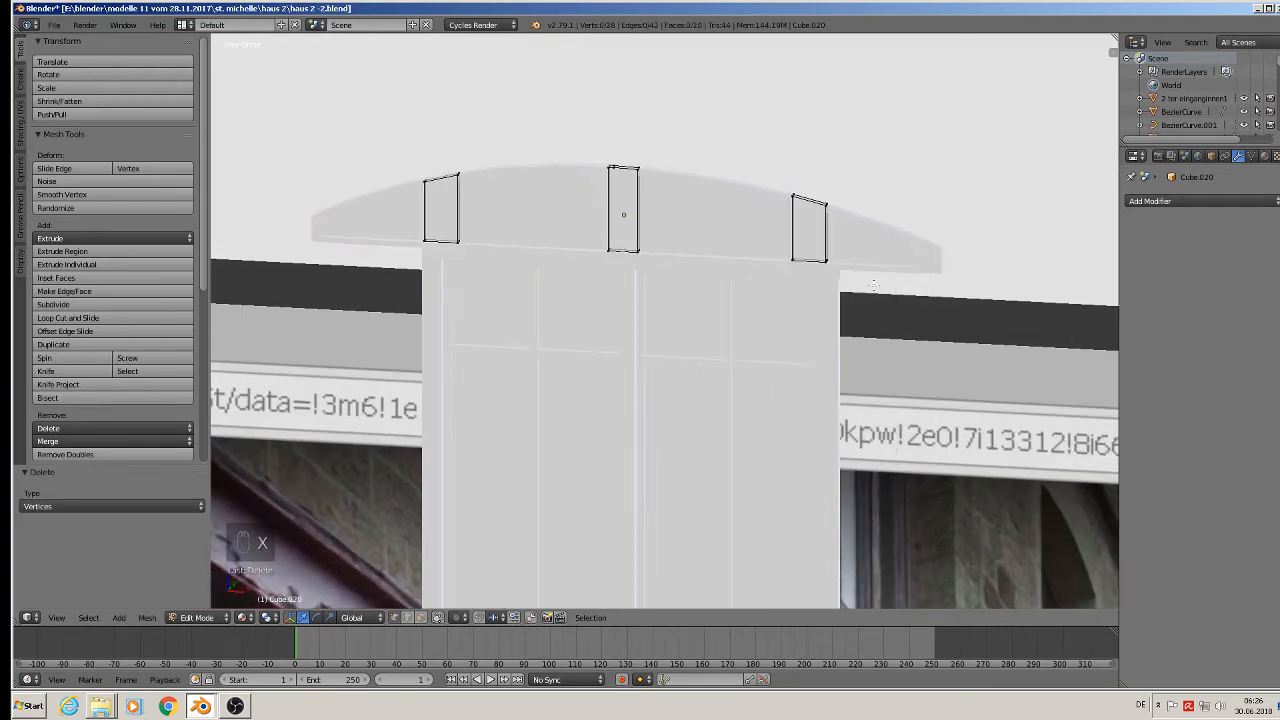
pyautogui.press('Tab')
# In the copied arch's crossbar mesh, move the left end inward about 0.03 along X to meet the left post.
pyautogui.rightClick(893, 277)
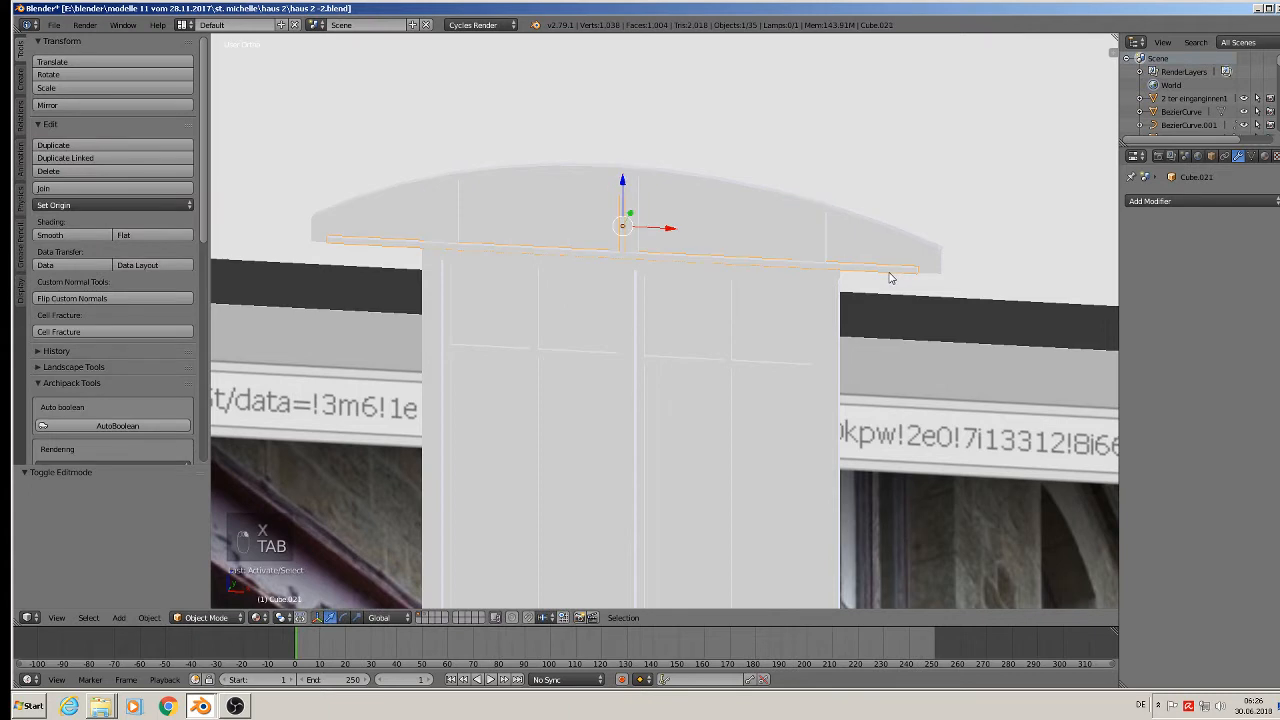
pyautogui.press('Tab')
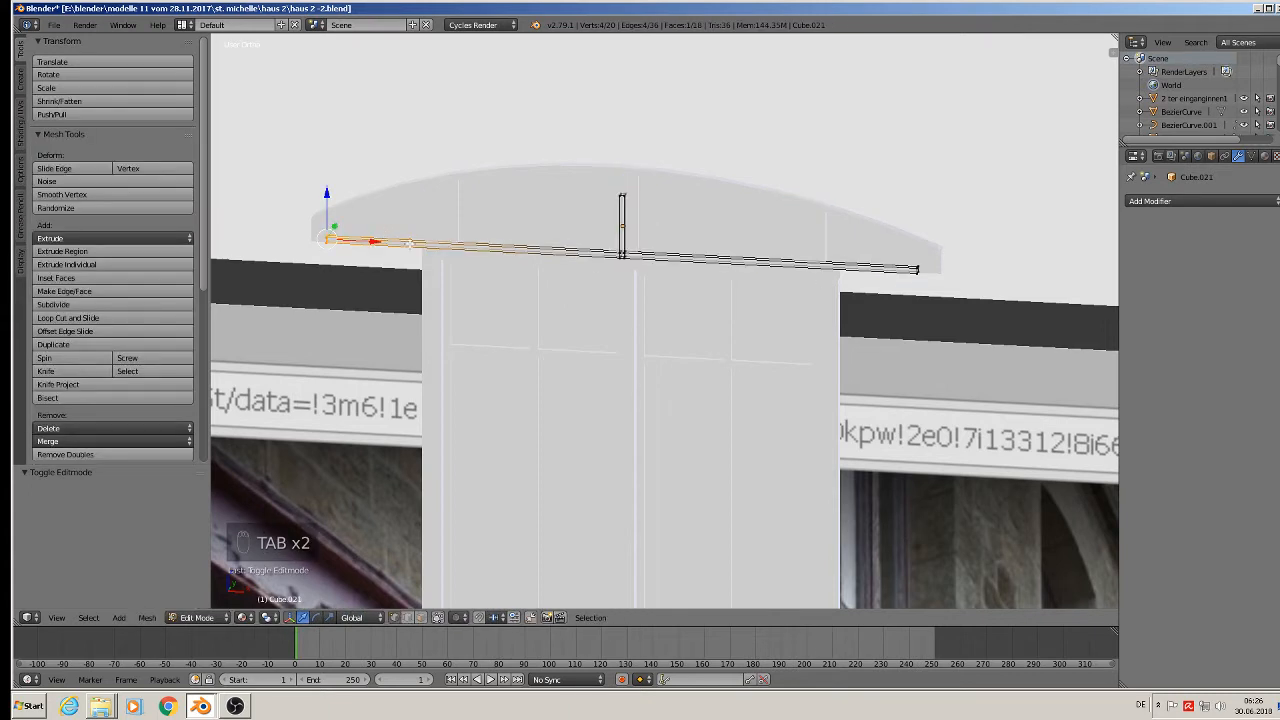
pyautogui.moveTo(409, 244); pyautogui.dragTo(422, 238, button='middle')
pyautogui.press('g')
pyautogui.press('x')
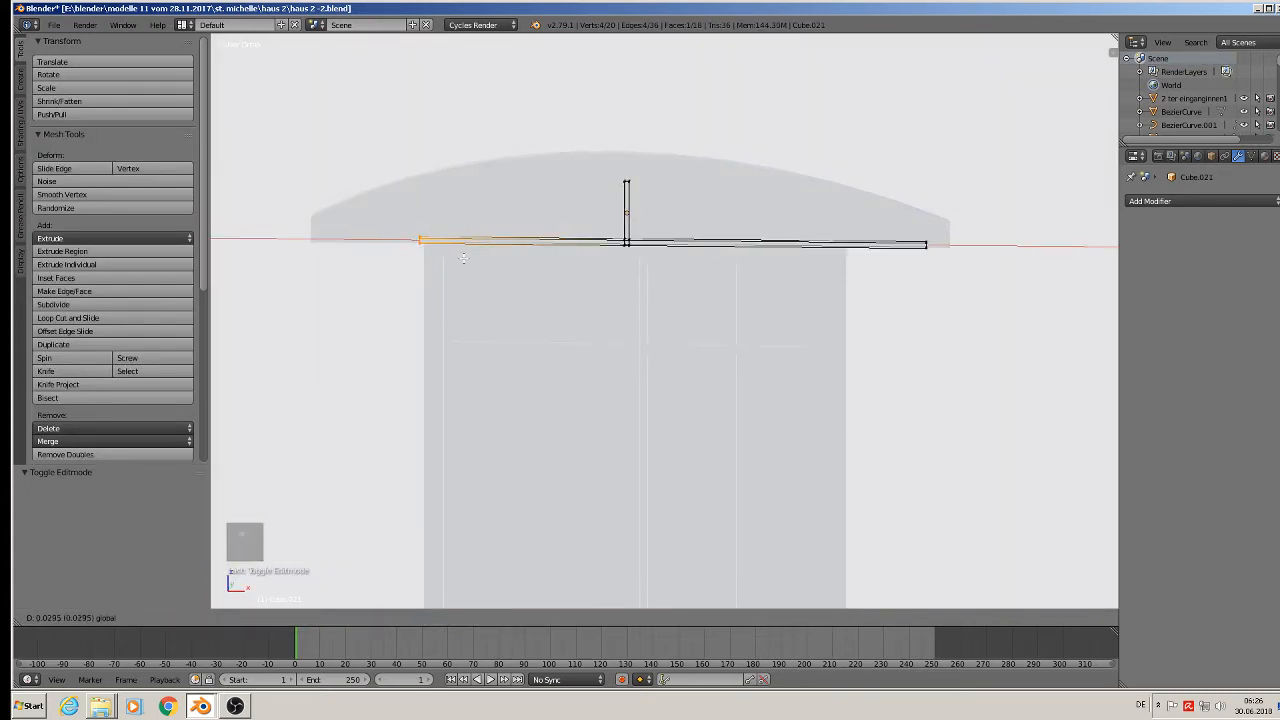
pyautogui.click(481, 263)
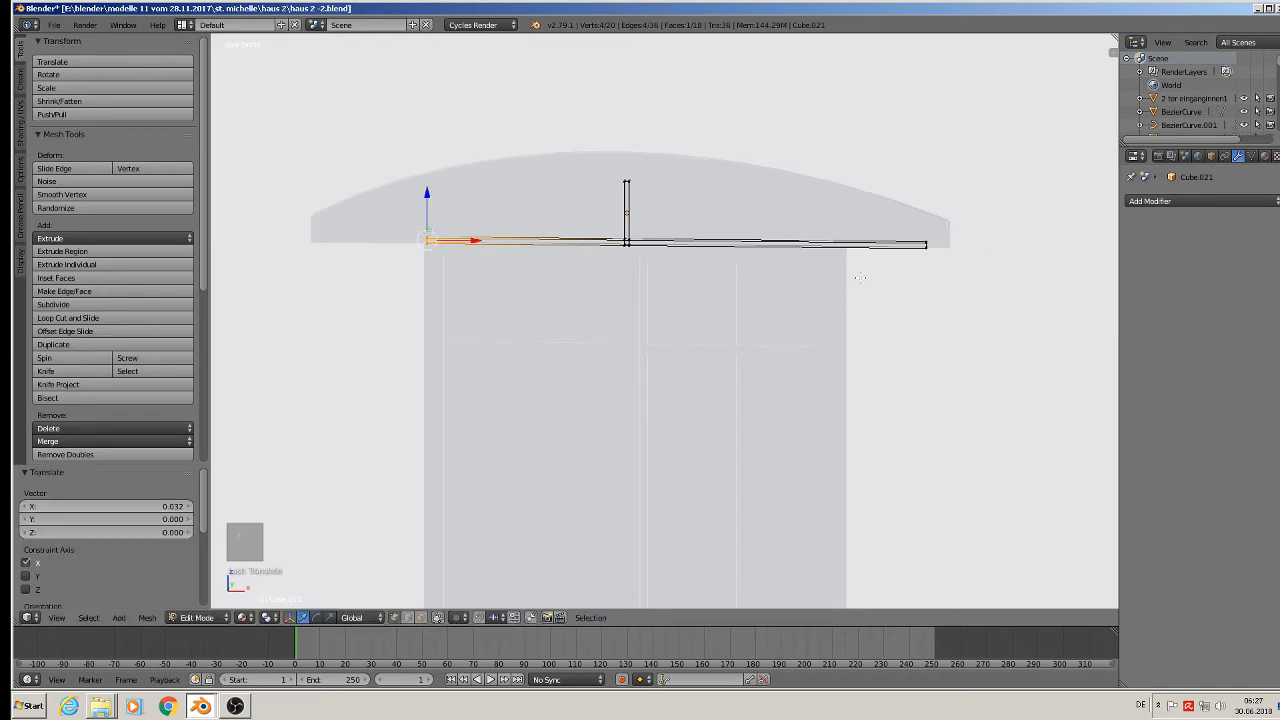
pyautogui.moveTo(478, 241); pyautogui.dragTo(475, 242)
# Move the crossbar's right end inward along X to the right post's outer edge and finish mesh editing.
pyautogui.press('a')
pyautogui.press('c')
pyautogui.click(928, 244)
pyautogui.press('Escape')
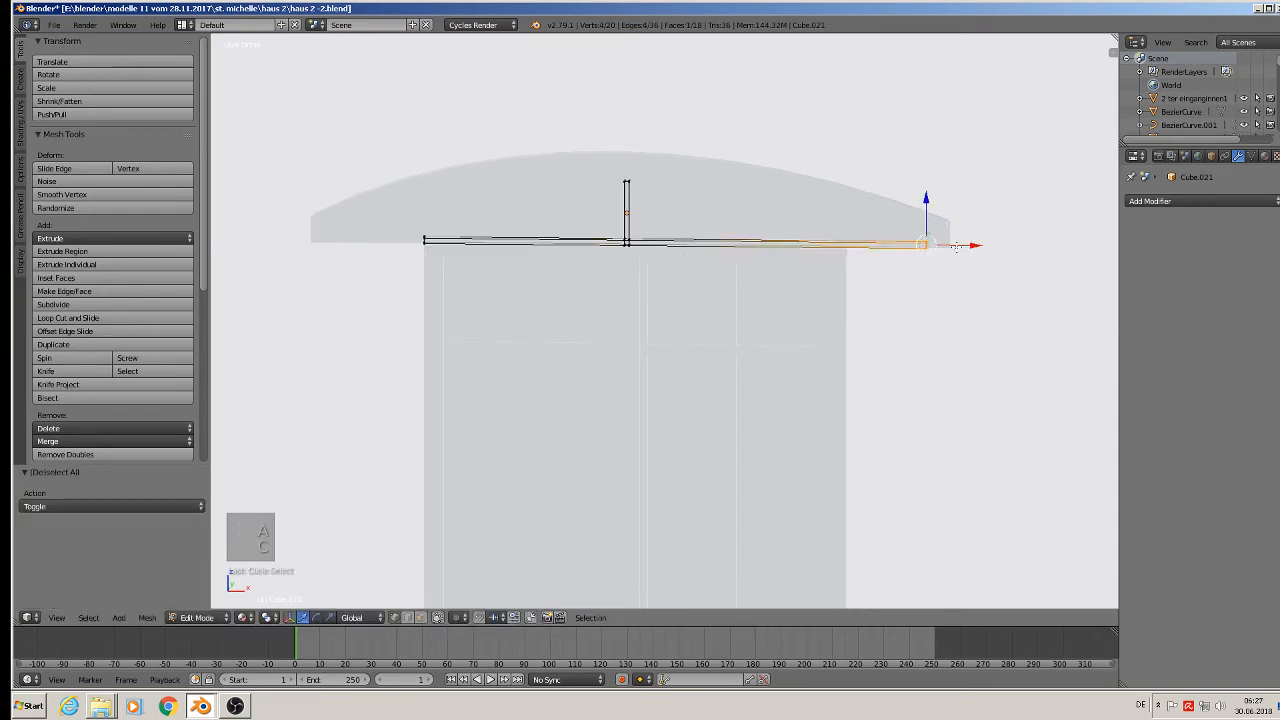
pyautogui.press('g')
pyautogui.press('x')
pyautogui.click(892, 258)
pyautogui.press('Tab')
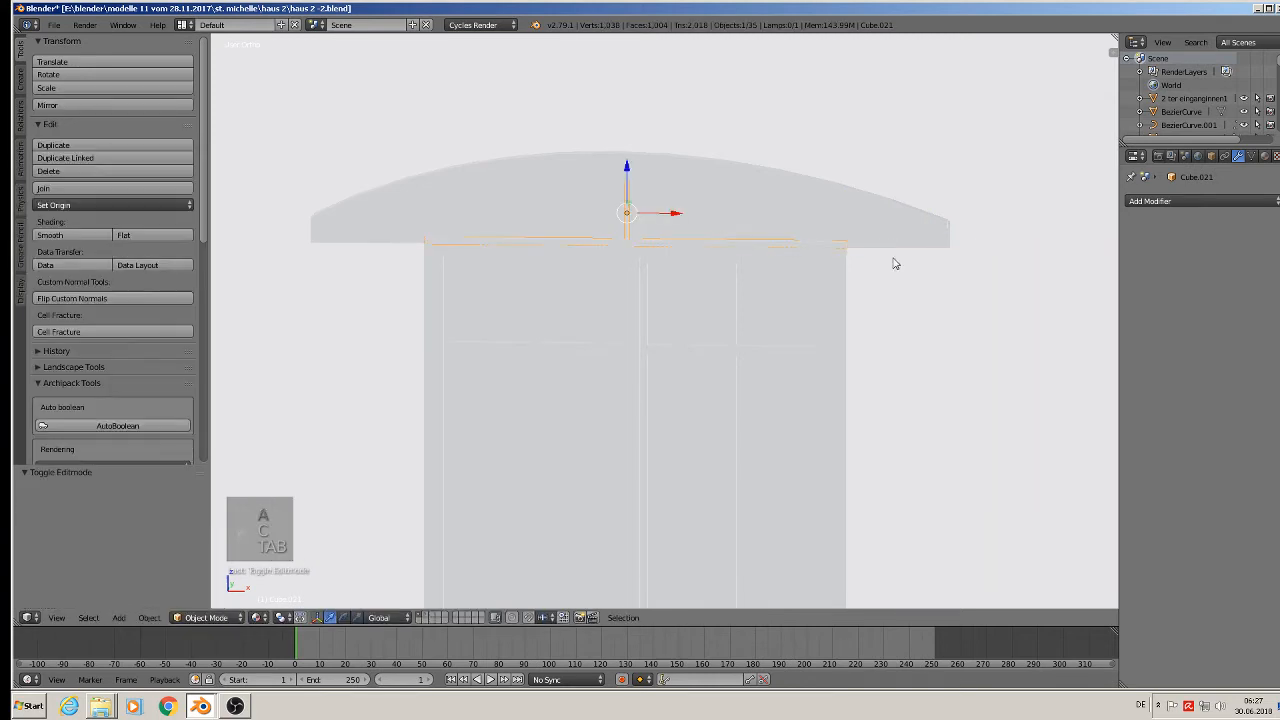
# In the copied window's arch panel mesh, delete the end vertices that overhang the right post.
pyautogui.rightClick(886, 223)
pyautogui.press('Tab')
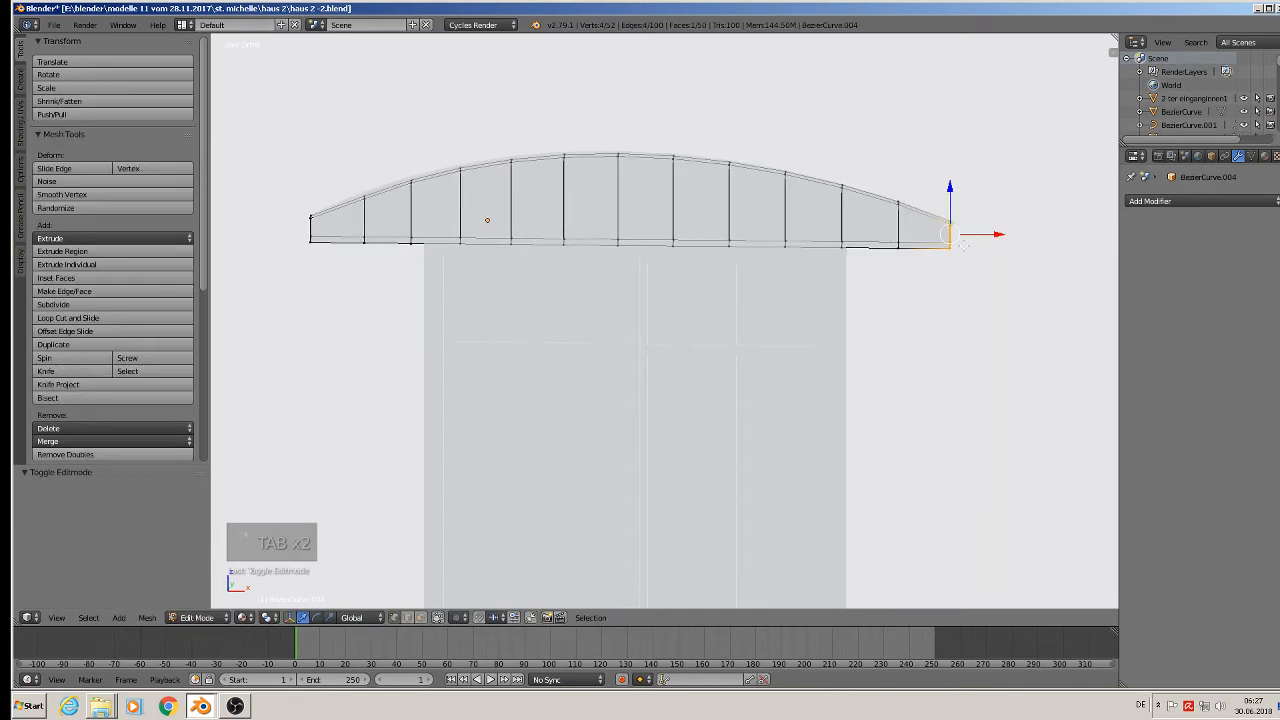
pyautogui.press('a')
pyautogui.press('a')
pyautogui.press('a')
pyautogui.press('c')
pyautogui.moveTo(910, 200); pyautogui.dragTo(950, 222)
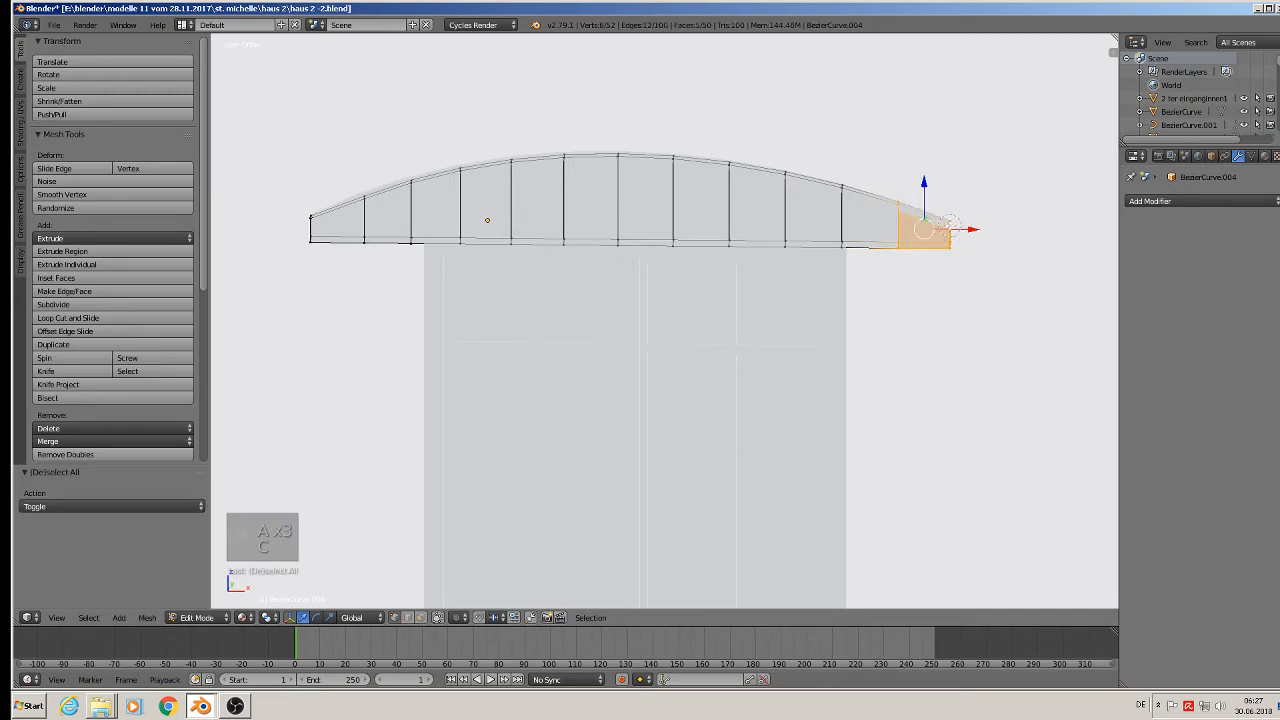
pyautogui.press('x')
pyautogui.click(950, 224)
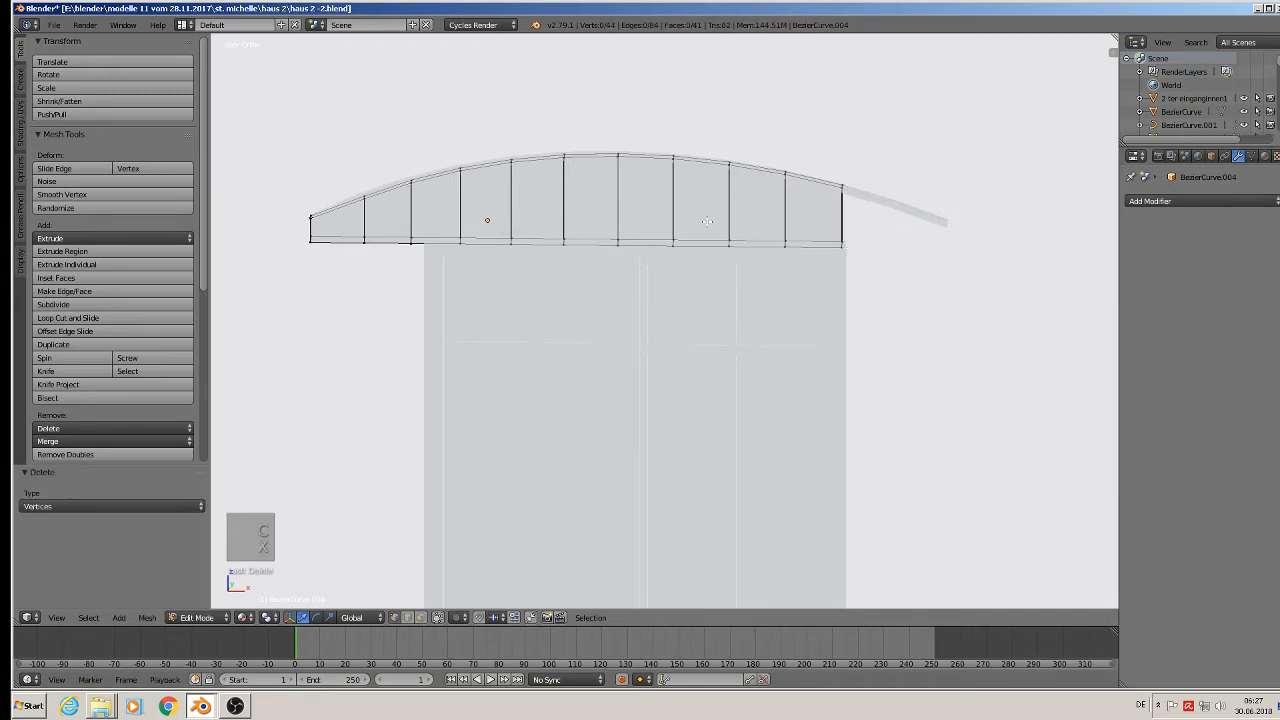
# Delete the arch panel's end vertices that overhang the left post.
pyautogui.press('c')
pyautogui.moveTo(358, 200)
pyautogui.mouseDown()
pyautogui.moveTo(360, 224)
pyautogui.moveTo(323, 241)
pyautogui.moveTo(309, 206)
pyautogui.mouseUp()
pyautogui.press('x')
pyautogui.click(318, 200)
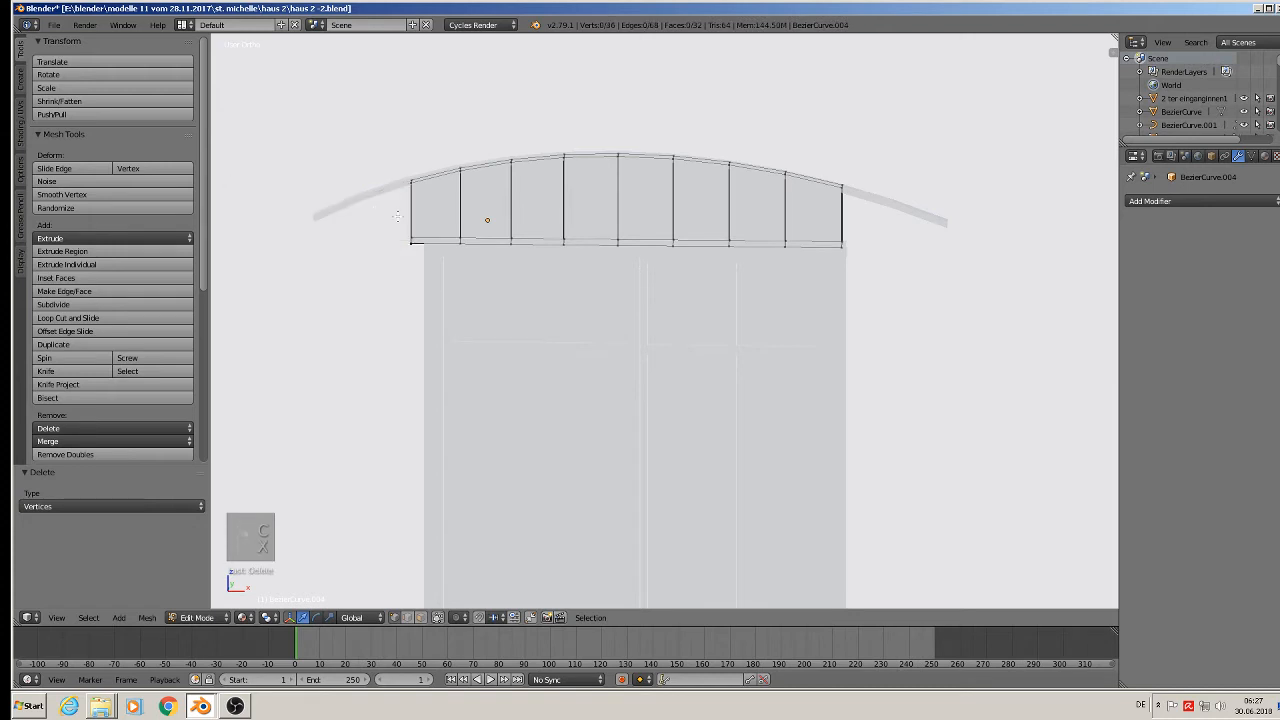
# Shift the whole arch panel slightly along X, and move its left end edge 0.002 along X to the left post's outer edge.
pyautogui.press('a')
pyautogui.press('a')
pyautogui.press('a')
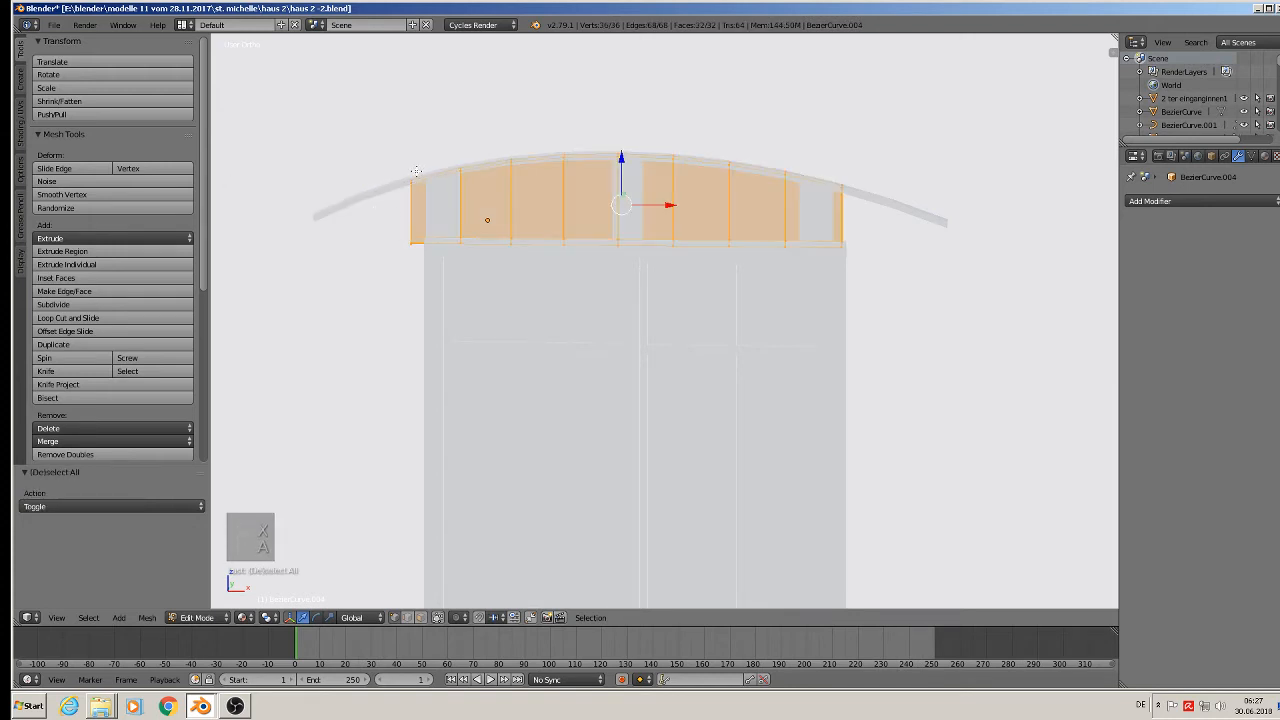
pyautogui.moveTo(686, 207); pyautogui.dragTo(679, 208)
pyautogui.press('a')
pyautogui.press('c')
pyautogui.moveTo(422, 245); pyautogui.dragTo(421, 165)
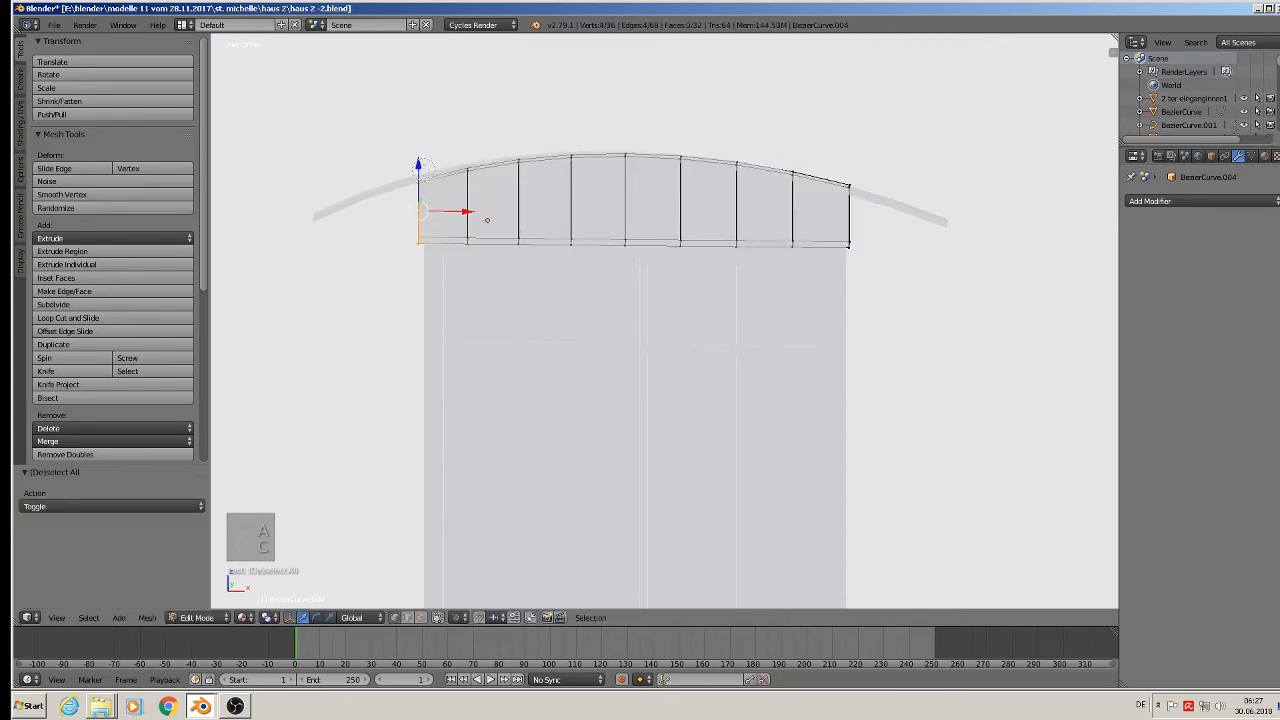
pyautogui.moveTo(455, 205); pyautogui.dragTo(459, 212)
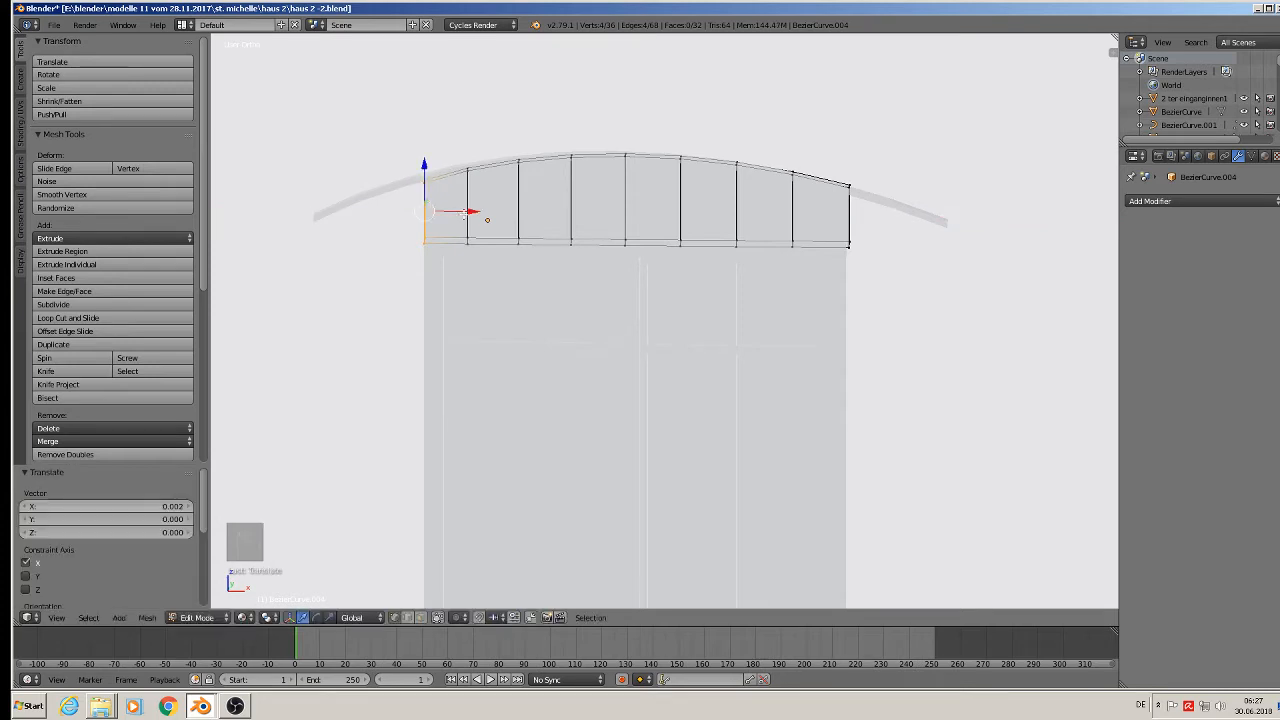
# Move the arch panel's right end edge inward along X to the right post's outer edge and finish mesh editing.
pyautogui.press('a')
pyautogui.press('c')
pyautogui.moveTo(852, 183); pyautogui.dragTo(851, 264)
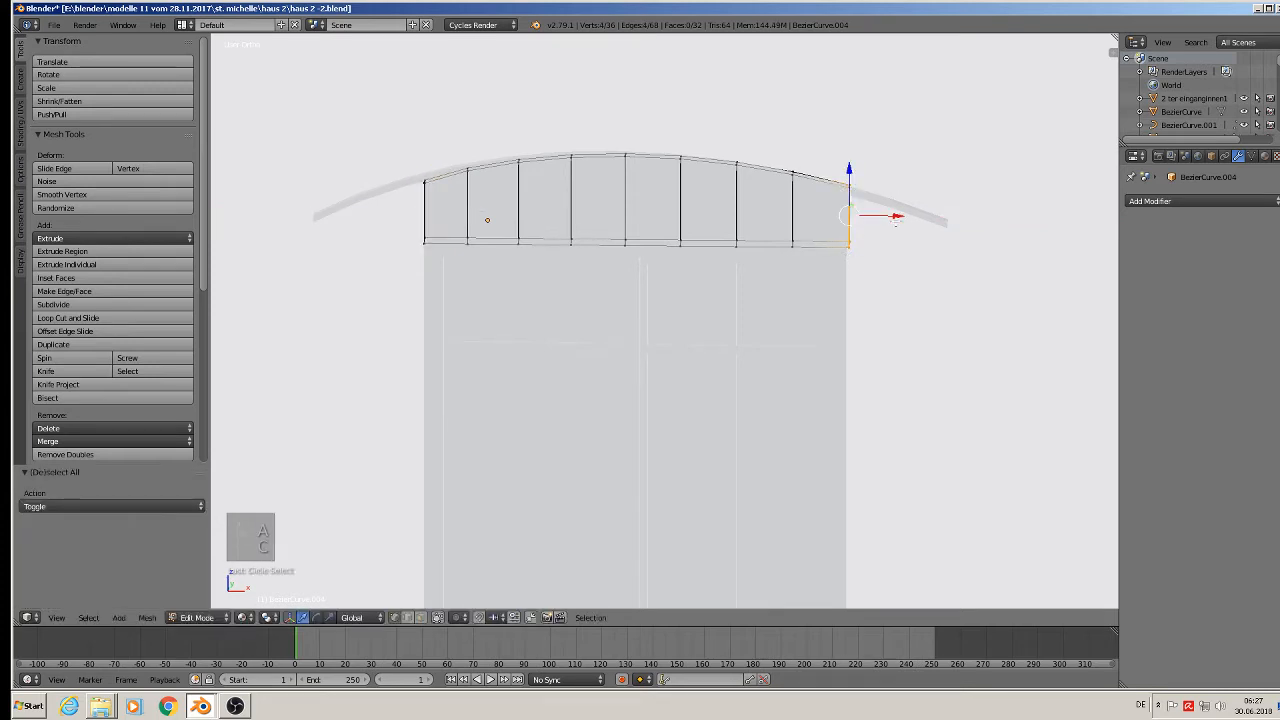
pyautogui.moveTo(895, 218); pyautogui.dragTo(890, 224)
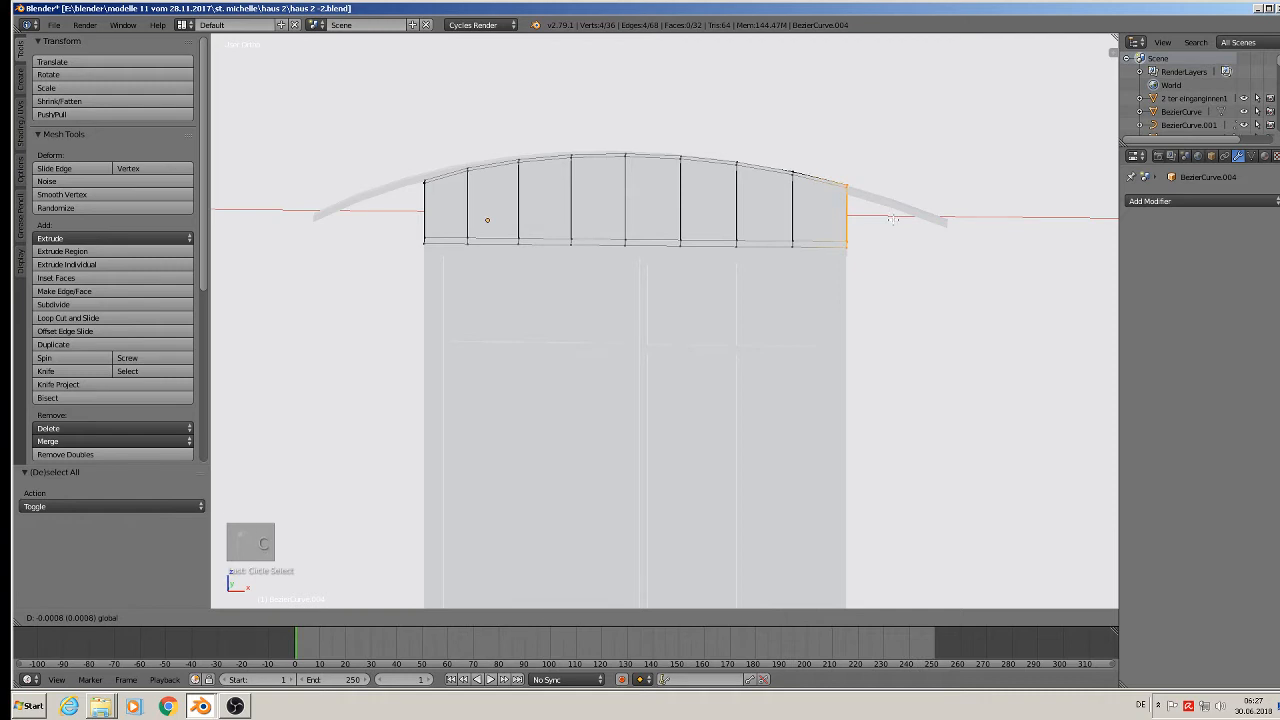
pyautogui.press('Tab')
# In the curved trim strip's mesh on top of the arch, add a loop cut flush with the right post's outer edge.
pyautogui.rightClick(890, 207)
pyautogui.press('Tab')
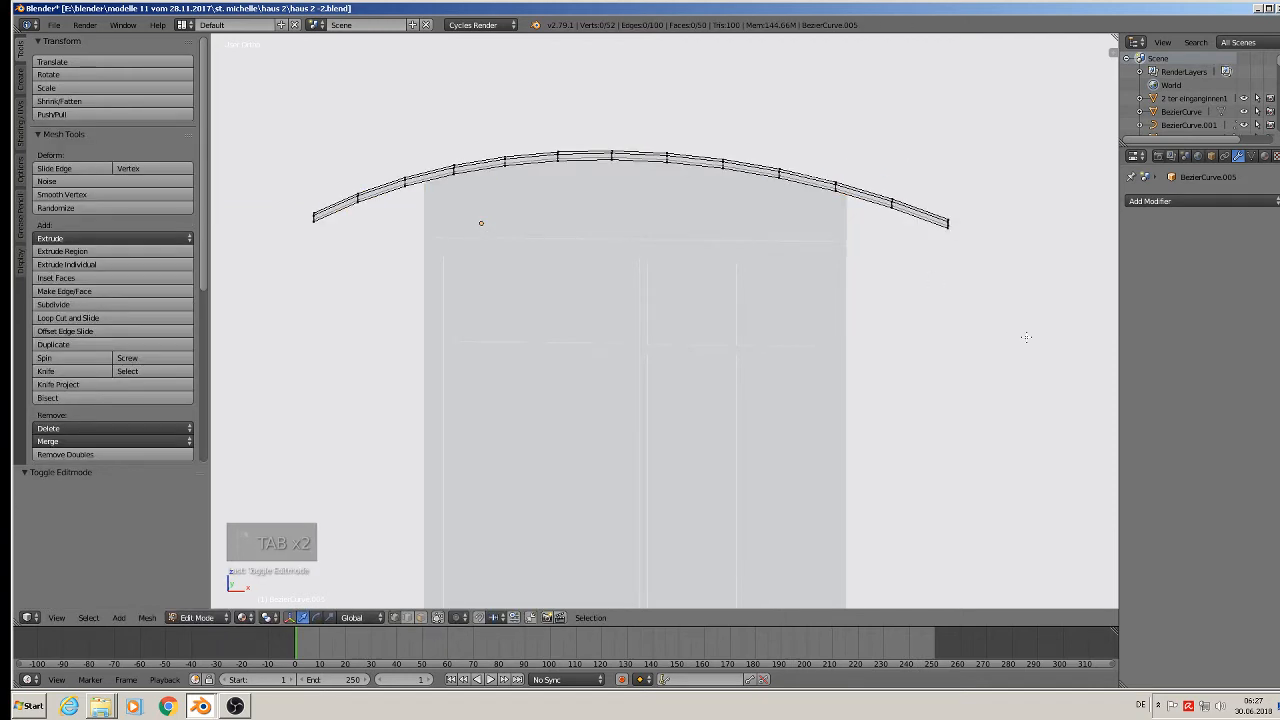
pyautogui.press('a')
pyautogui.scroll(5, 892, 204)
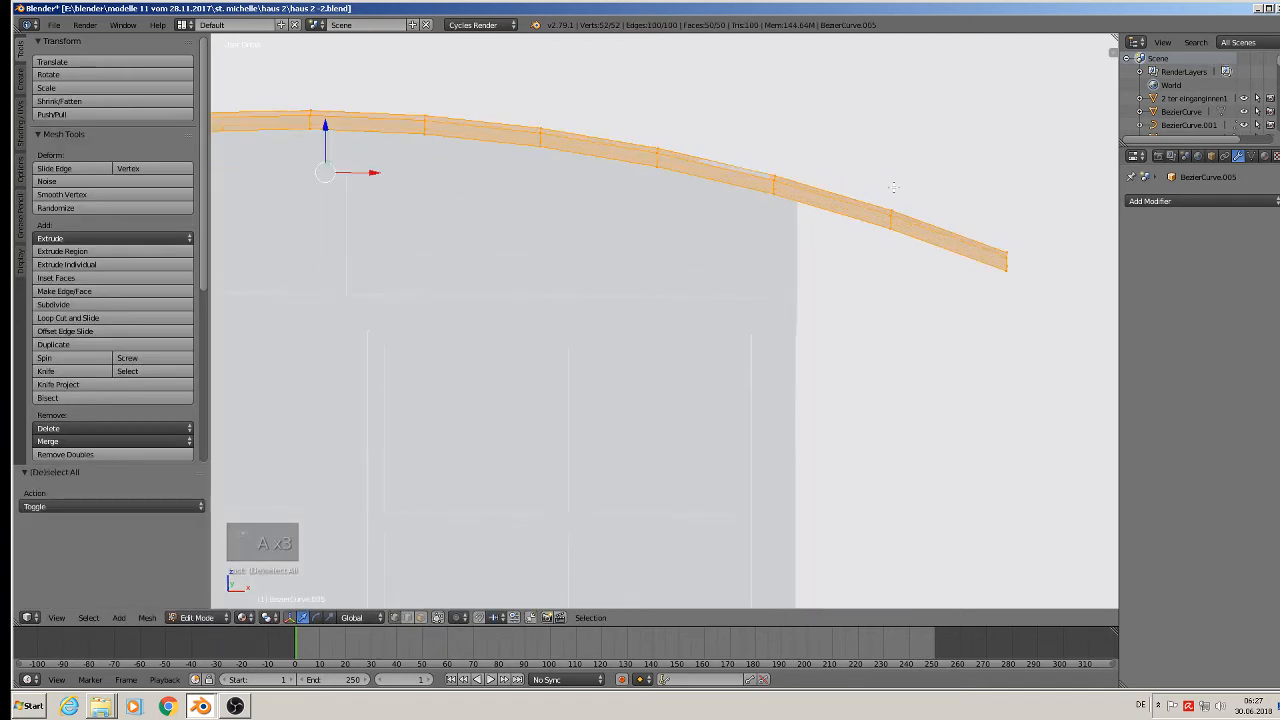
pyautogui.press('Tab')
pyautogui.press('Tab')
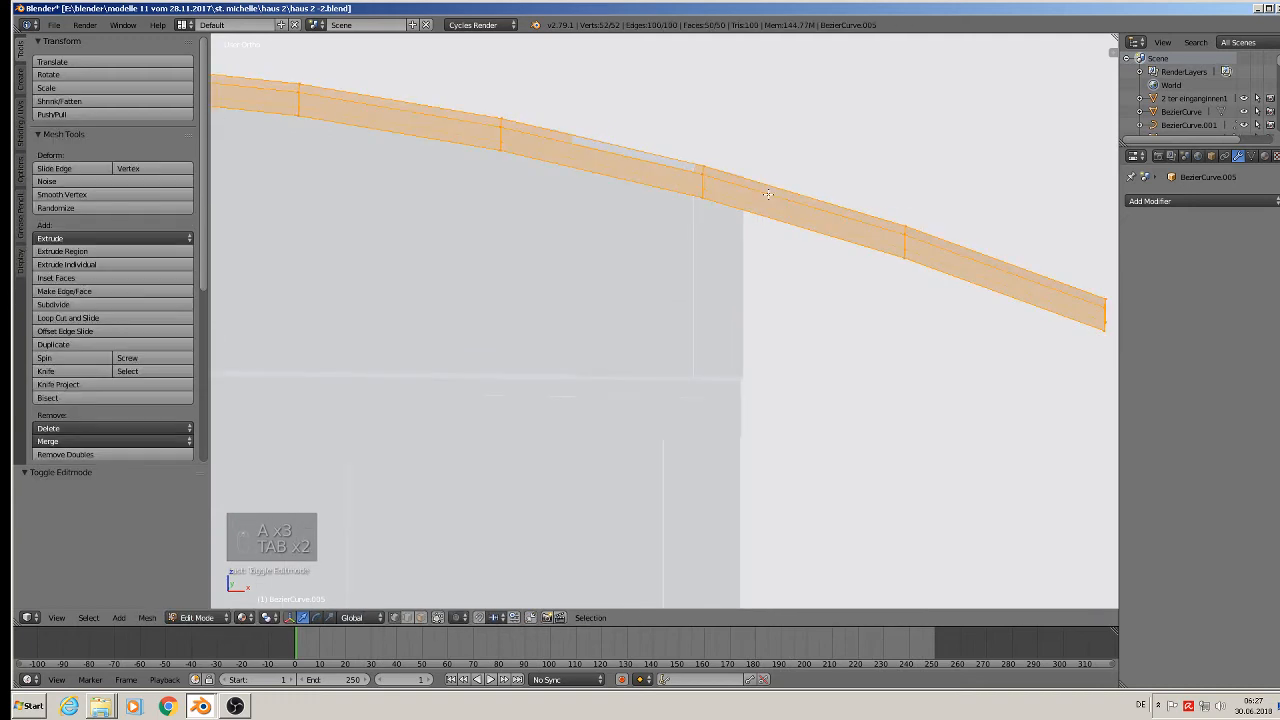
pyautogui.press('a')
pyautogui.hotkey('ctrl', 'r')
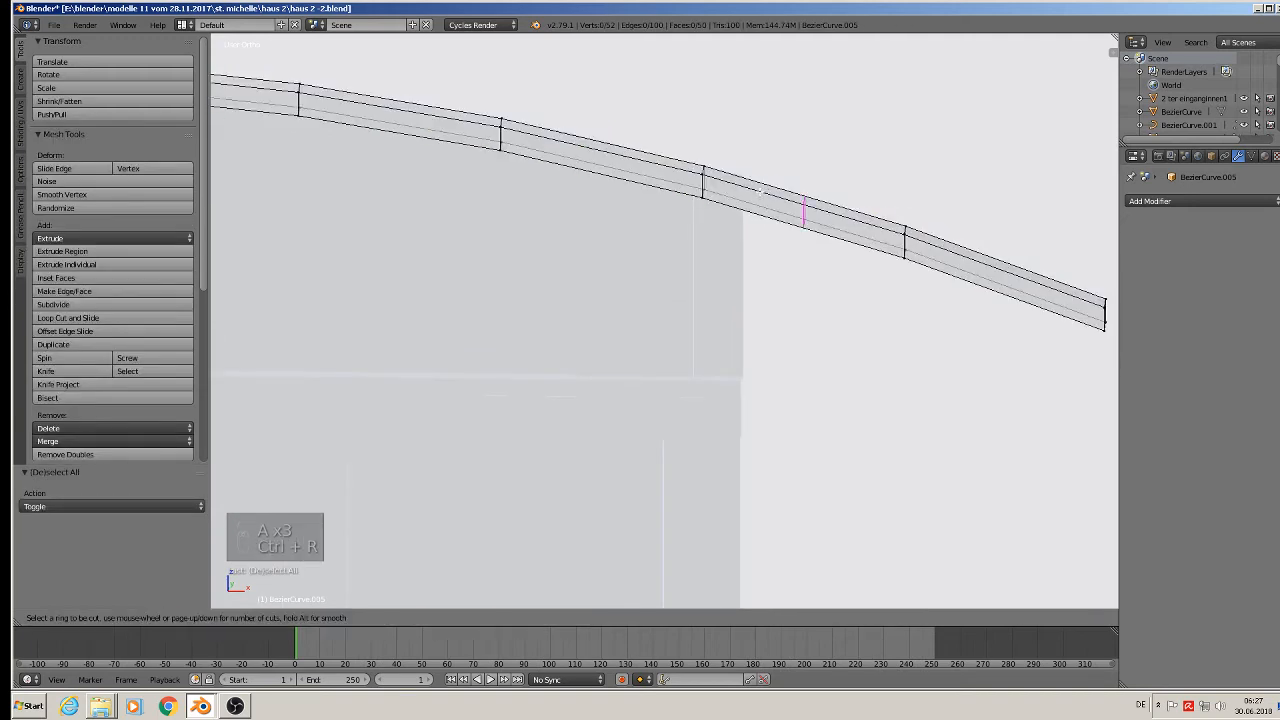
pyautogui.click(730, 183)
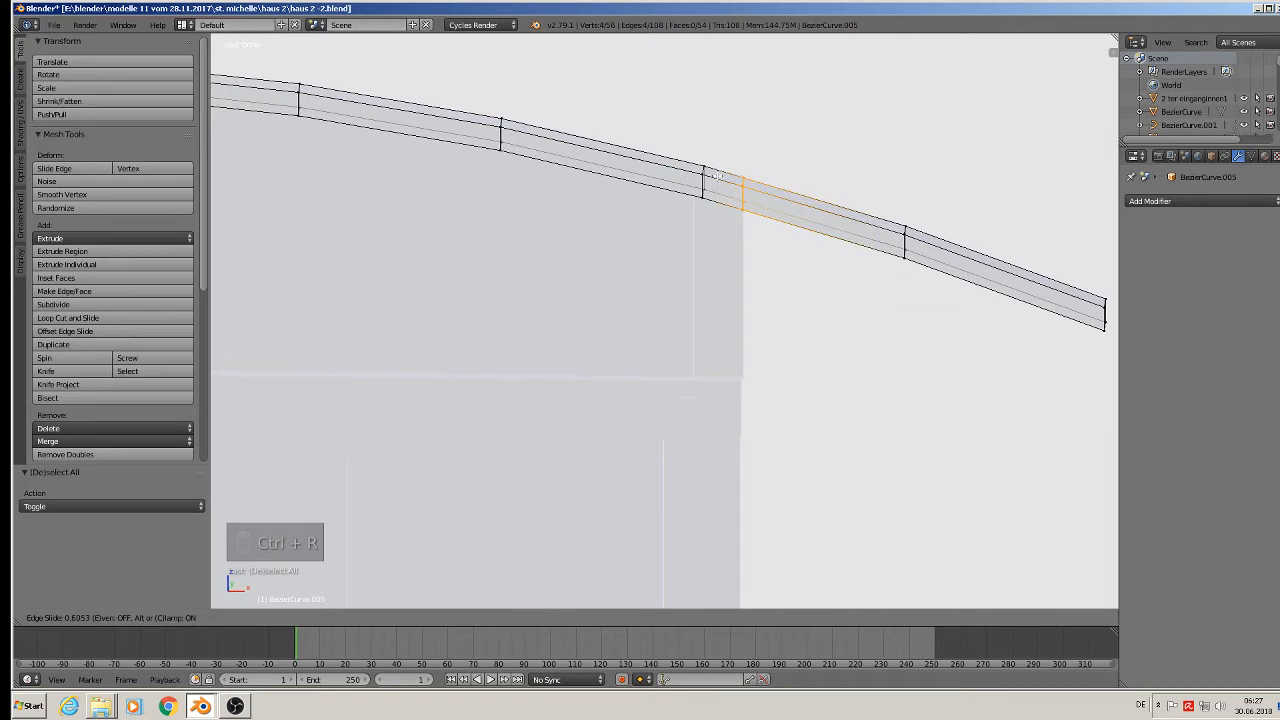
pyautogui.click(716, 176)
# Delete the trim strip's vertices beyond the new loop cut at the right post.
pyautogui.scroll(-3, 716, 176)
pyautogui.press('a')
pyautogui.press('c')
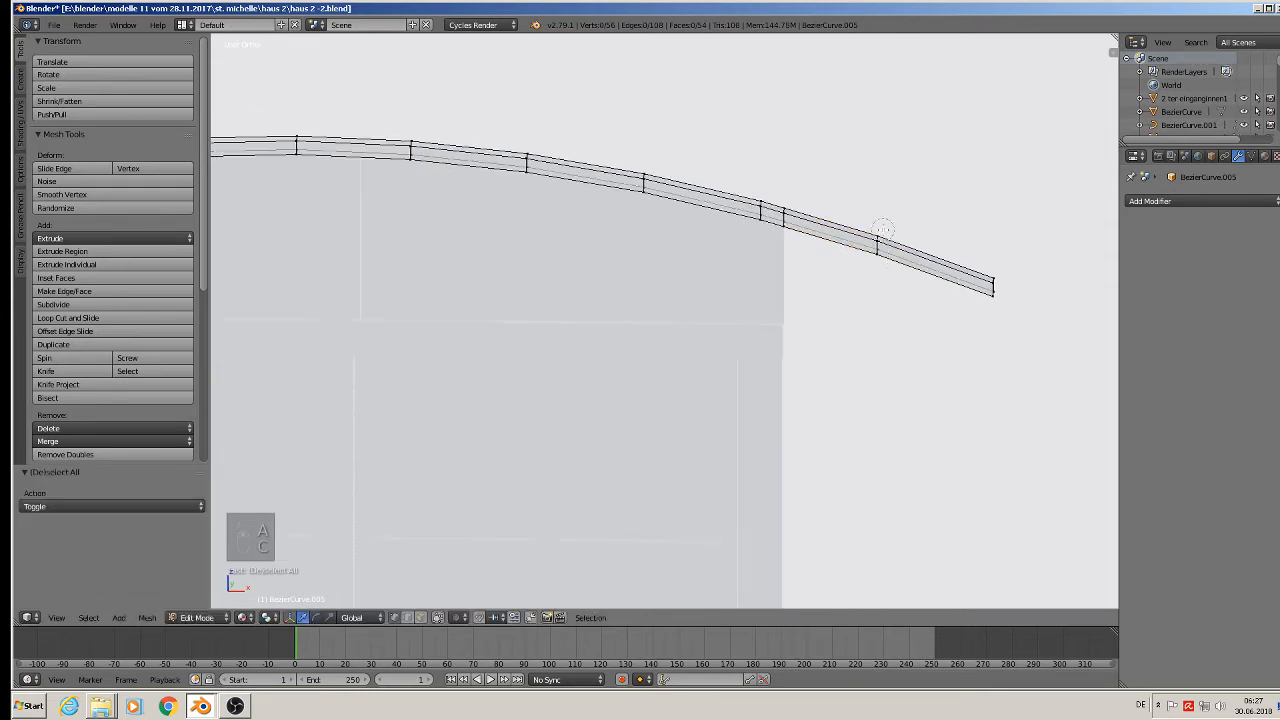
pyautogui.click(878, 245)
pyautogui.moveTo(978, 265); pyautogui.dragTo(994, 300)
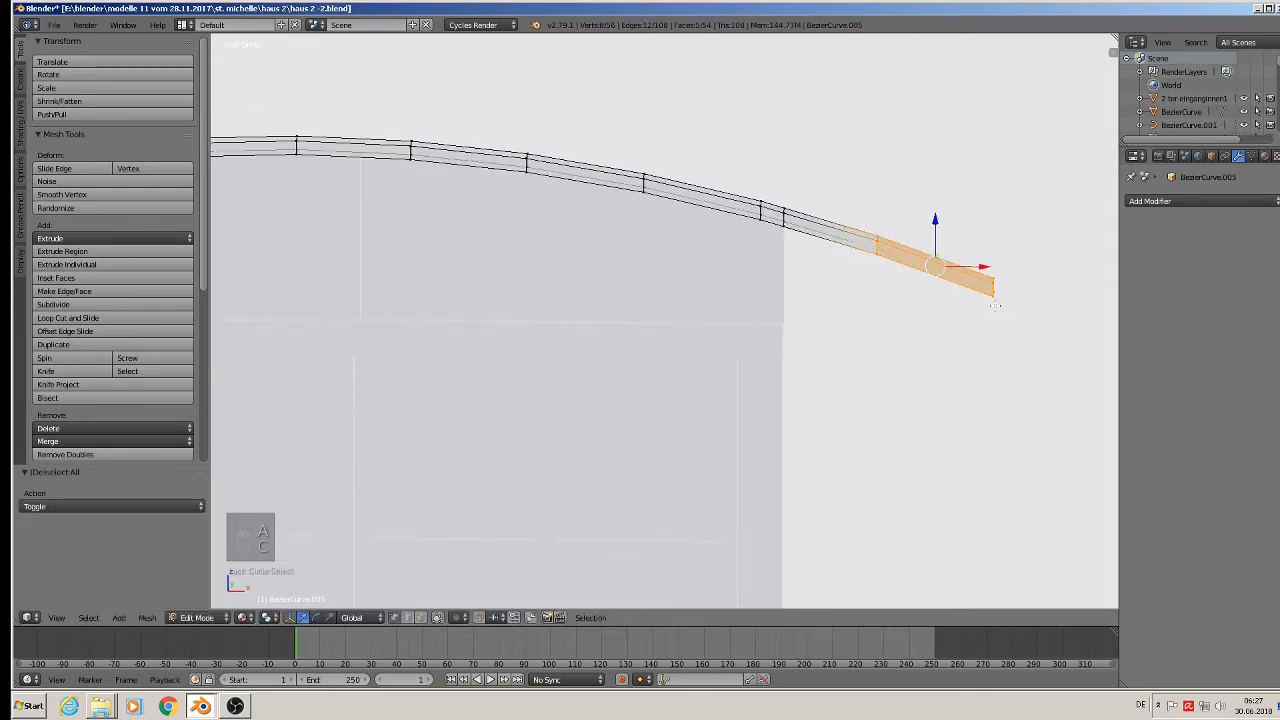
pyautogui.press('x')
pyautogui.click(994, 305)
# Add a loop cut to the trim strip flush with the left post's outer edge.
pyautogui.keyDown('shift'); pyautogui.moveTo(713, 255); pyautogui.dragTo(965, 221, button='middle'); pyautogui.keyUp('shift')
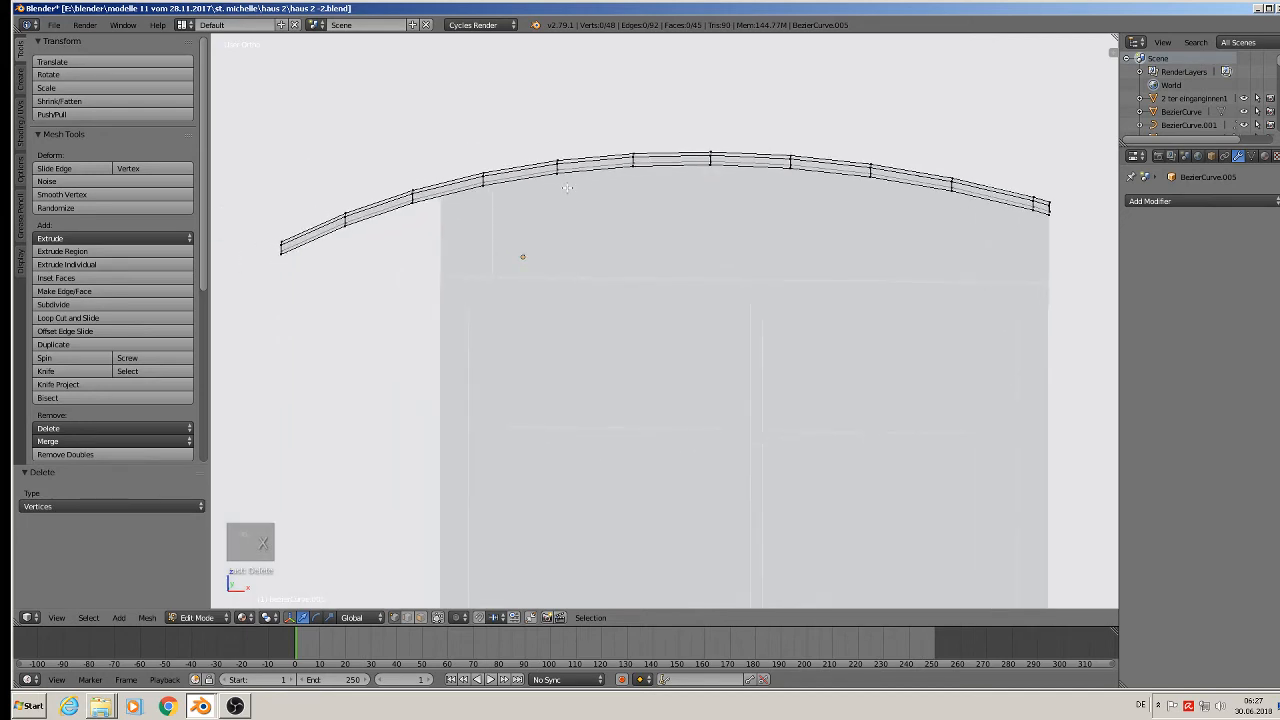
pyautogui.scroll(3, 560, 191)
pyautogui.hotkey('ctrl', 'r')
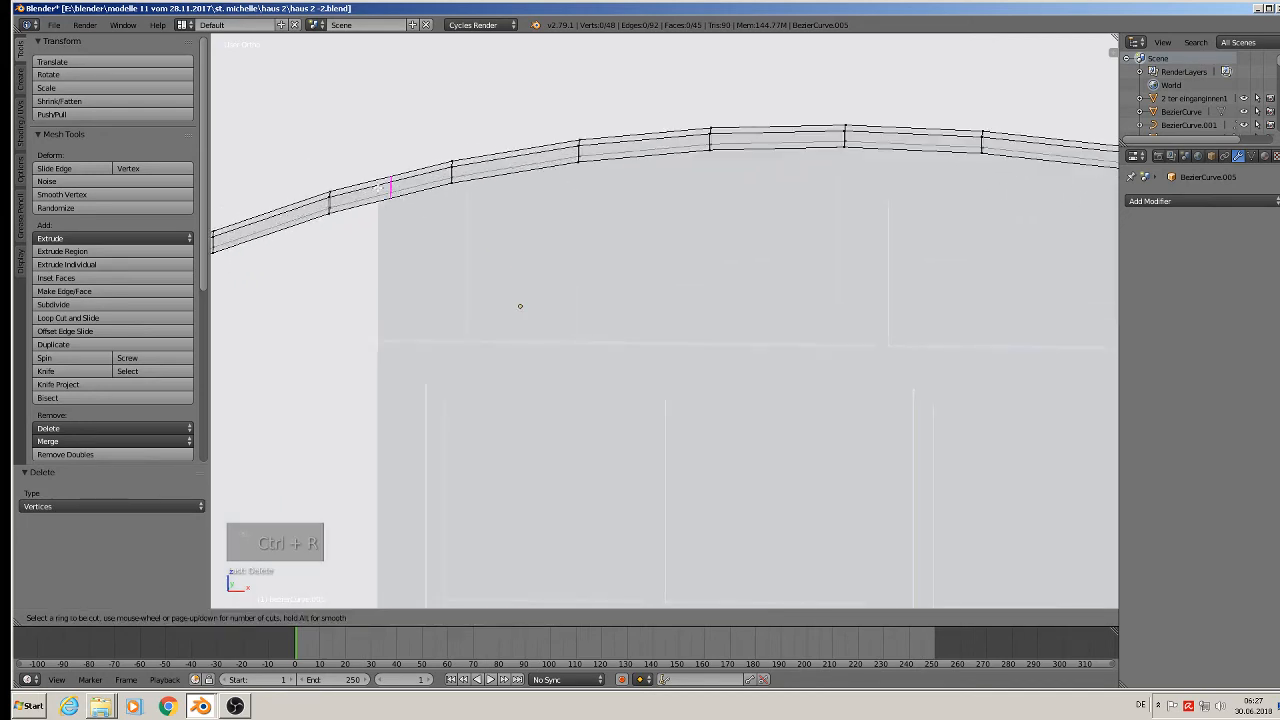
pyautogui.click(372, 187)
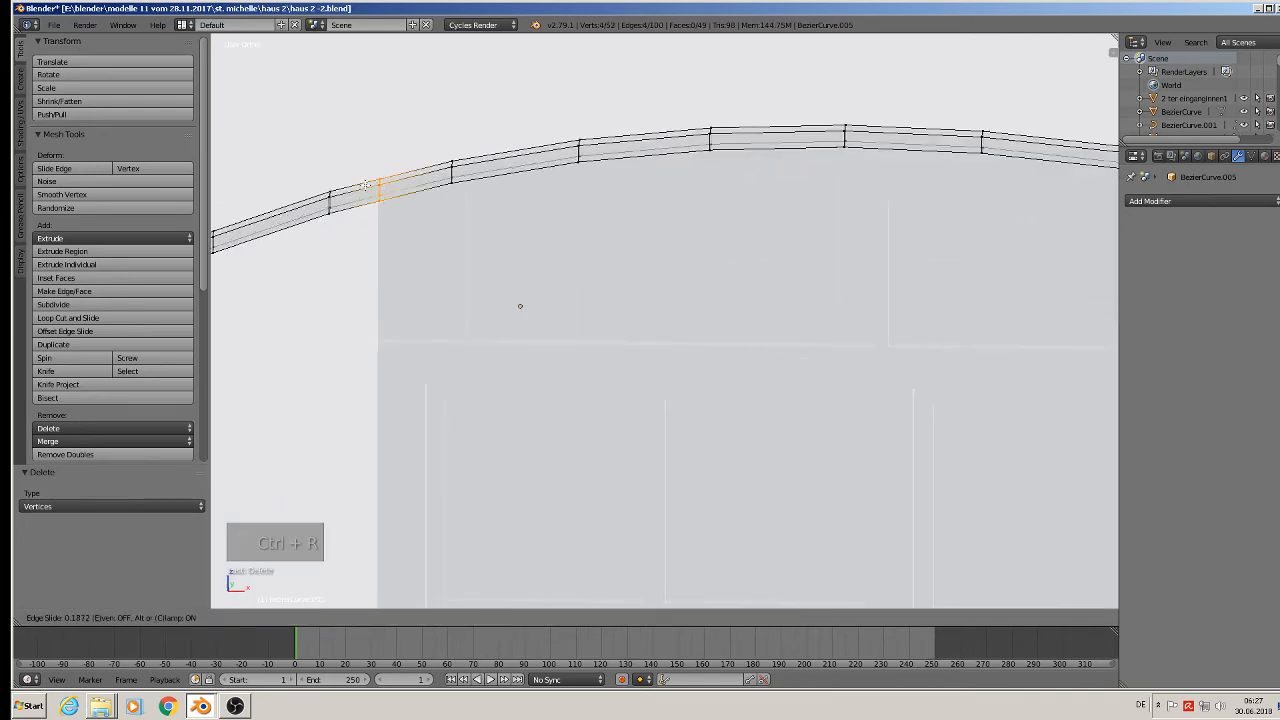
pyautogui.click(366, 185)
# Delete the trim strip's vertices beyond the left post's loop cut and finish mesh editing.
pyautogui.scroll(-2, 410, 220)
pyautogui.keyDown('shift'); pyautogui.moveTo(449, 292); pyautogui.dragTo(664, 180, button='middle'); pyautogui.keyUp('shift')
pyautogui.press('a')
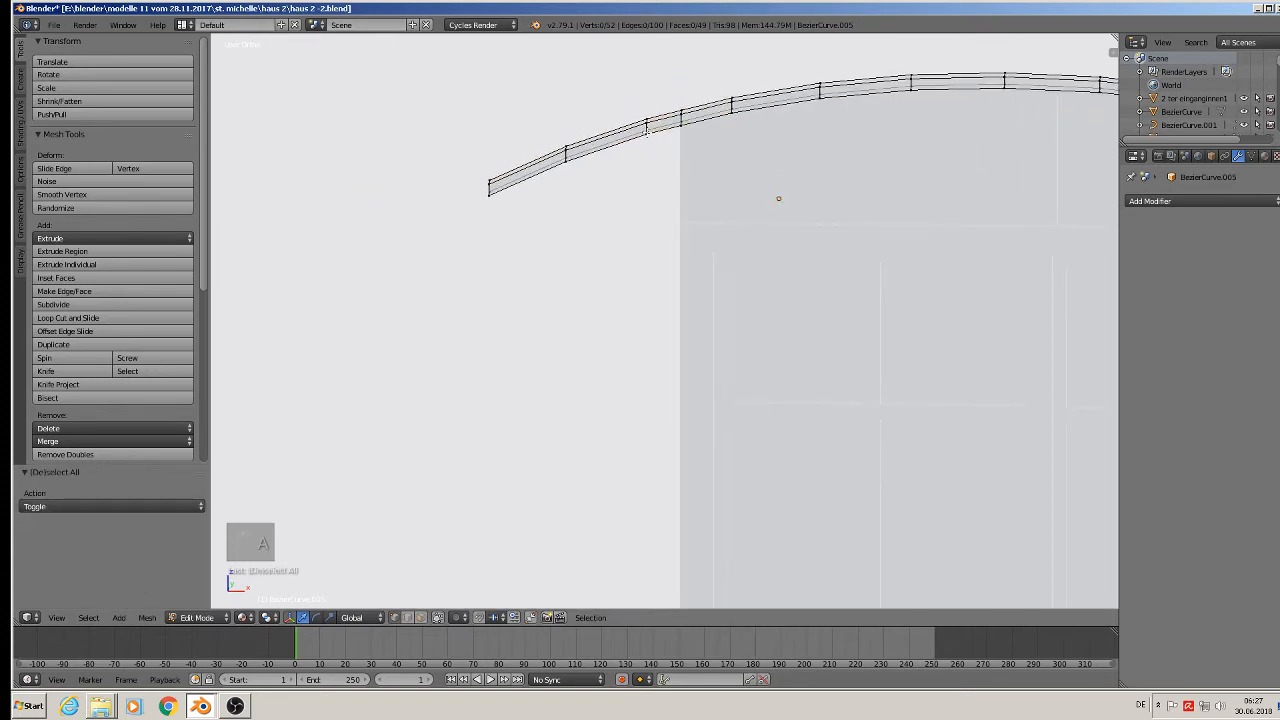
pyautogui.press('c')
pyautogui.moveTo(646, 128); pyautogui.dragTo(487, 195)
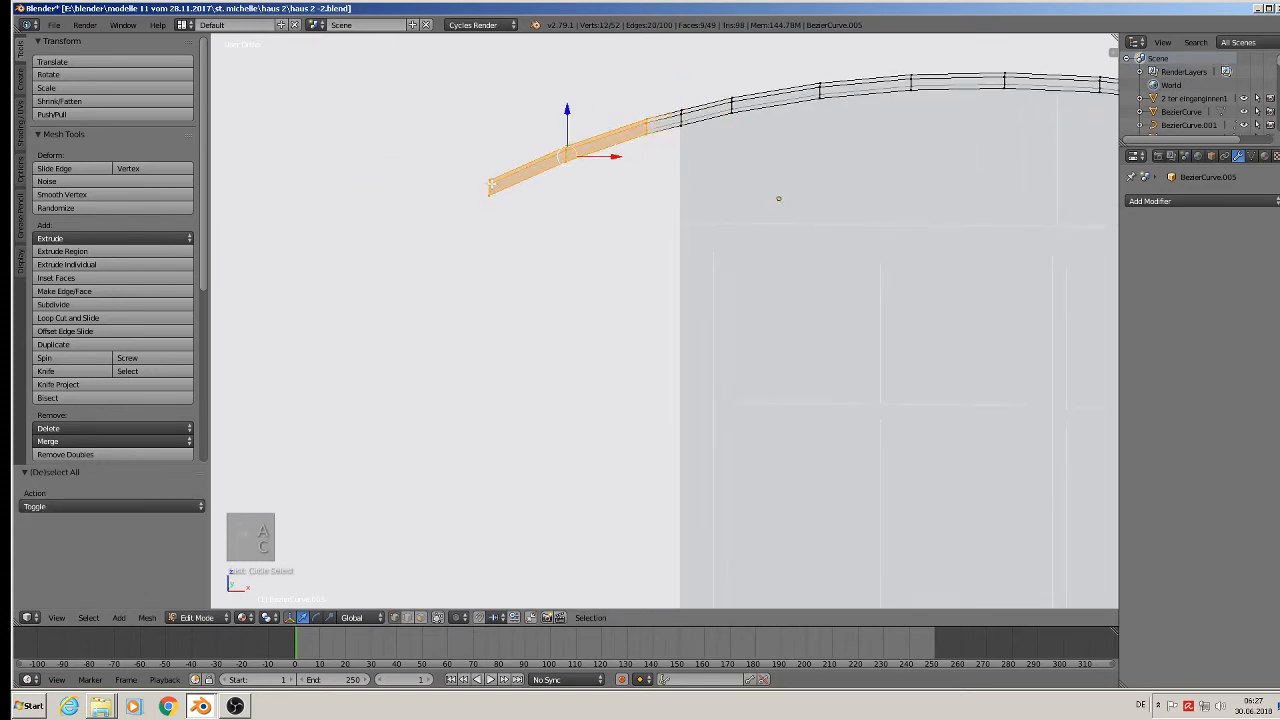
pyautogui.press('x')
pyautogui.click(491, 182)
pyautogui.scroll(-5, 838, 275)
pyautogui.press('Tab')
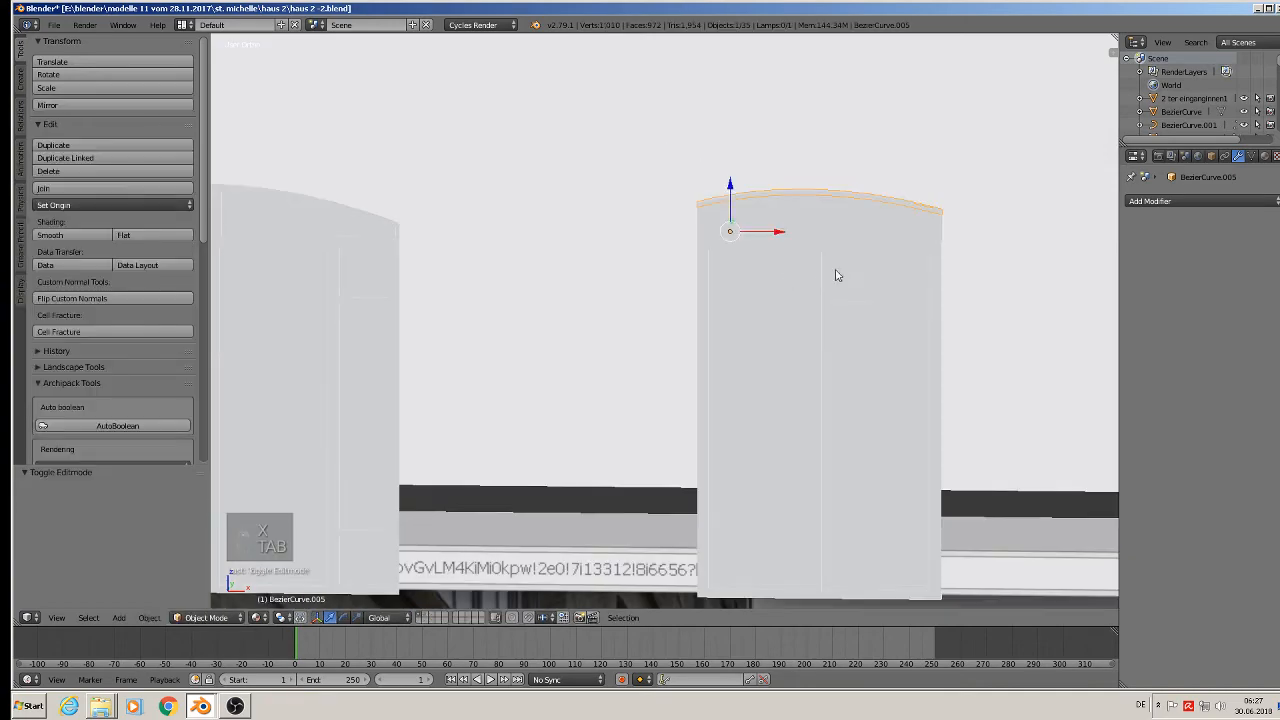
# Examine the narrow window beside the original wide one and compare both with the facade reference photo.
pyautogui.scroll(-4, 838, 275)
pyautogui.scroll(2, 857, 251)
pyautogui.press('a')
pyautogui.press('a')
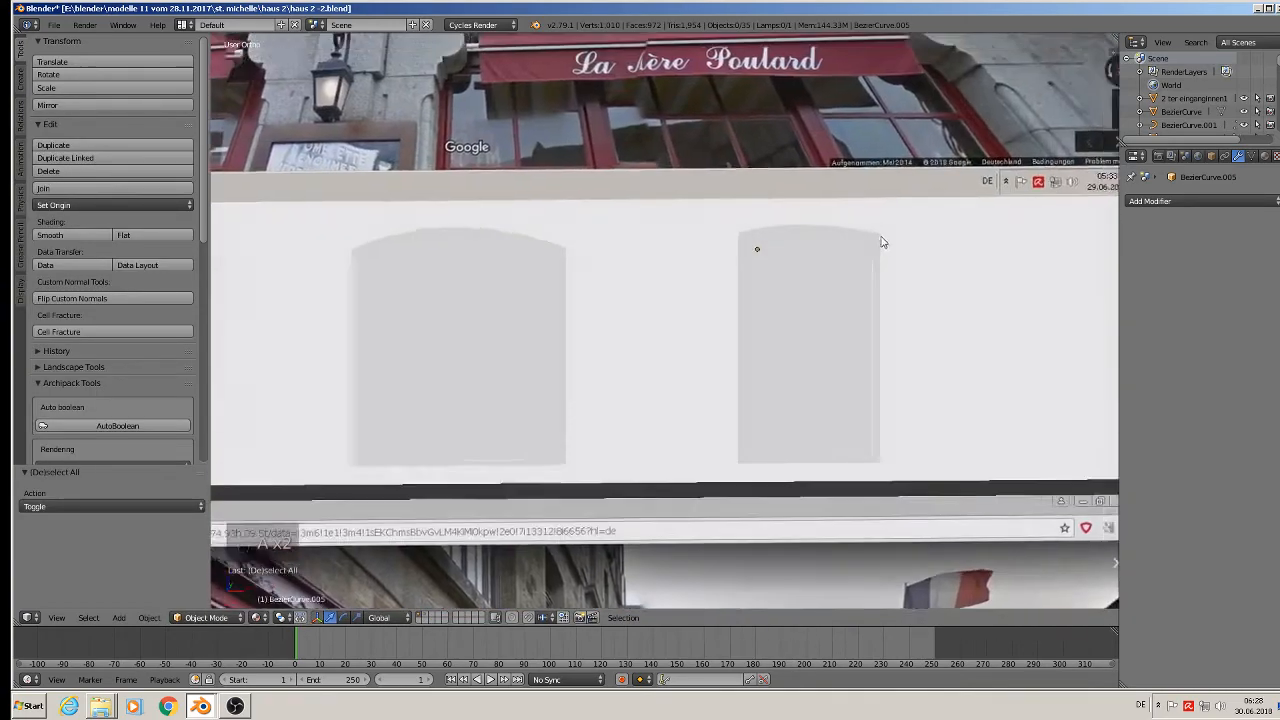
pyautogui.scroll(3, 895, 230)
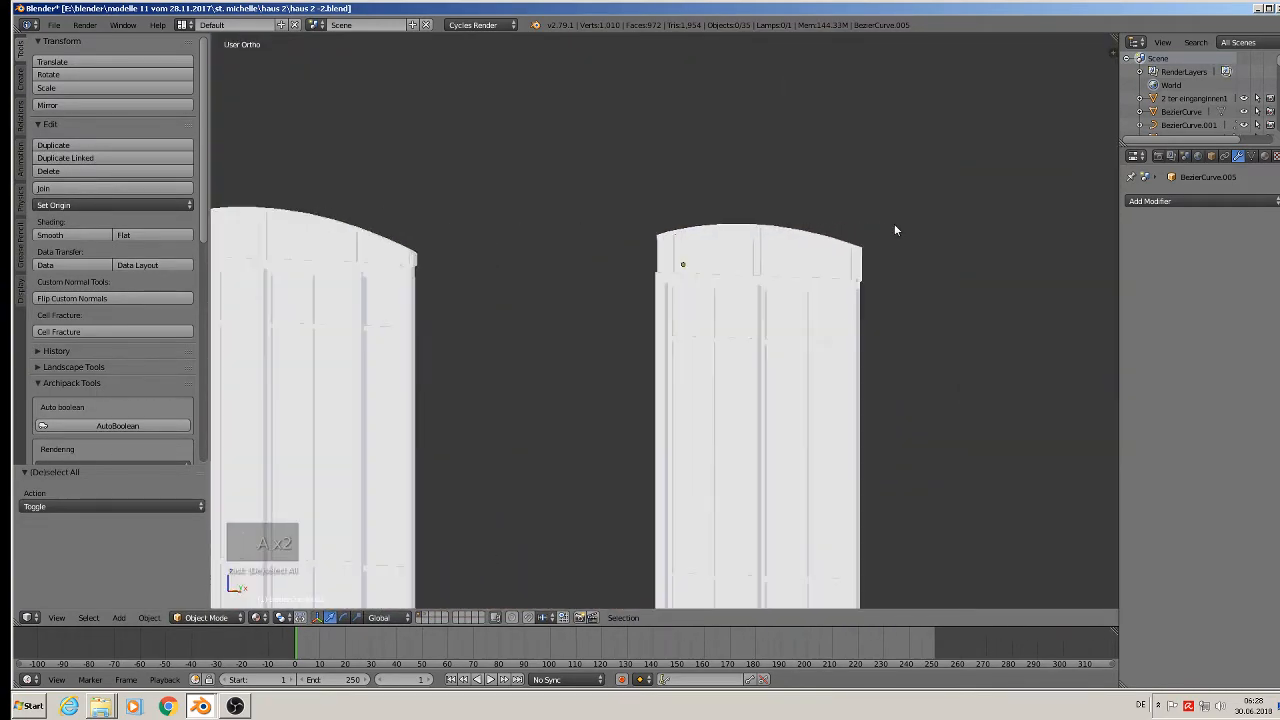
pyautogui.scroll(4, 895, 230)
pyautogui.moveTo(837, 279); pyautogui.dragTo(897, 297, button='middle')
pyautogui.scroll(-8, 898, 298)
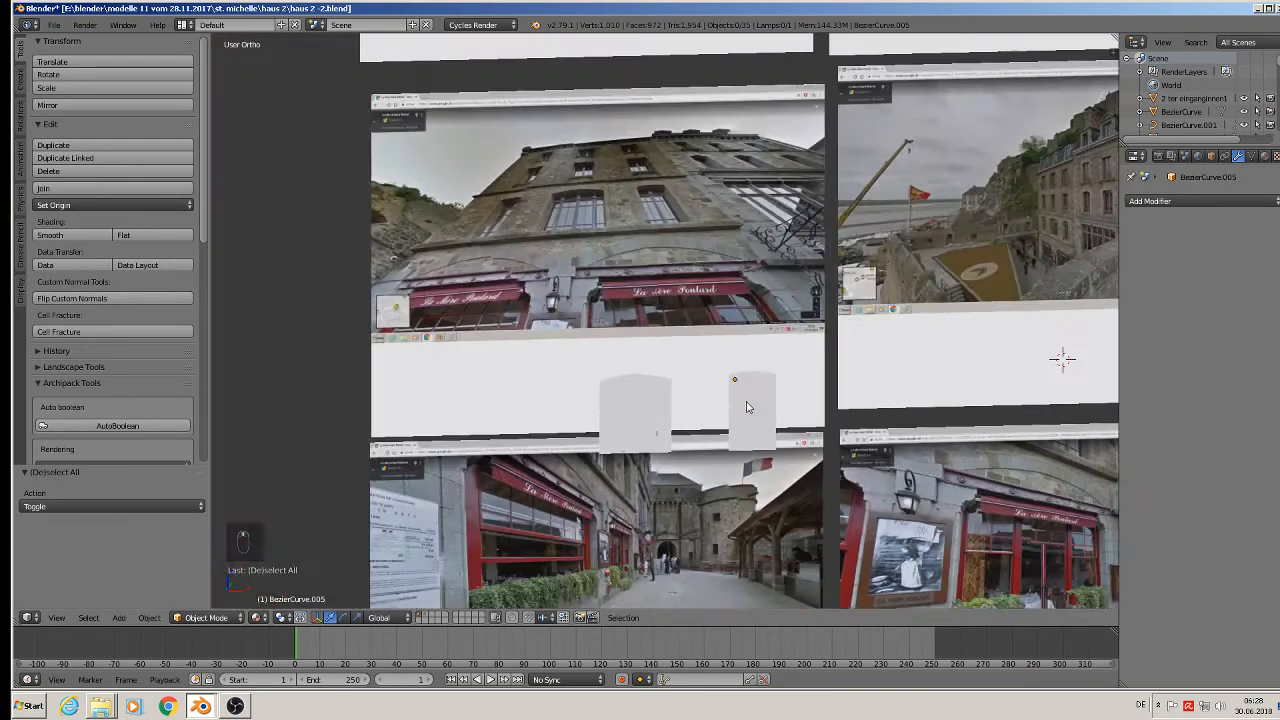
pyautogui.moveTo(747, 401); pyautogui.dragTo(718, 397, button='middle')
pyautogui.press('KP_1')
pyautogui.scroll(5, 760, 390)
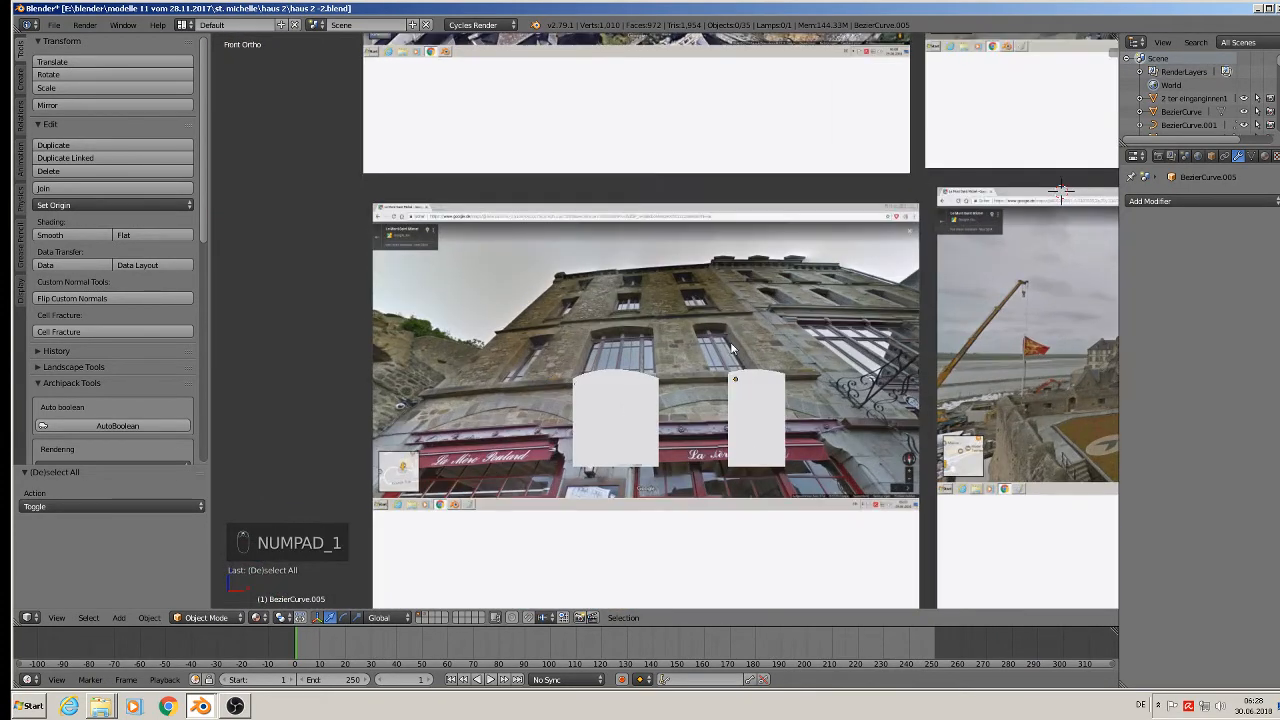
# Save the blend file.
pyautogui.click(54, 25)
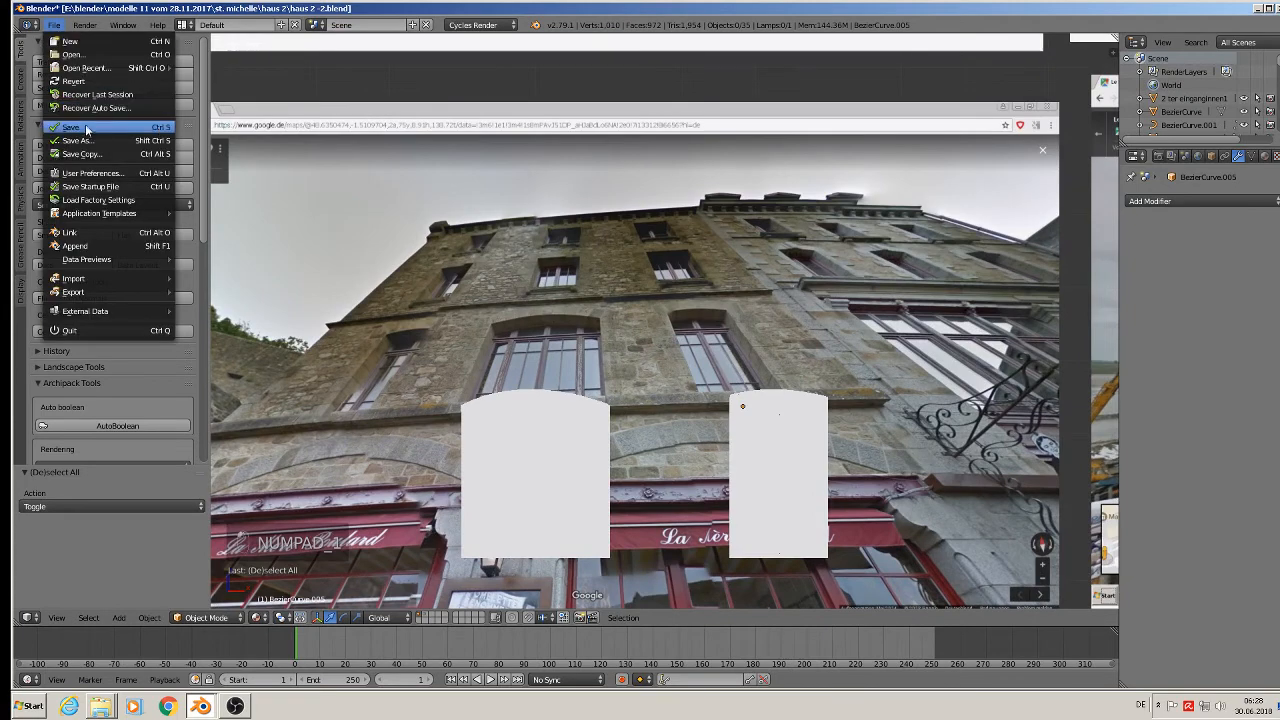
pyautogui.click(88, 129)
pyautogui.scroll(4, 370, 190)
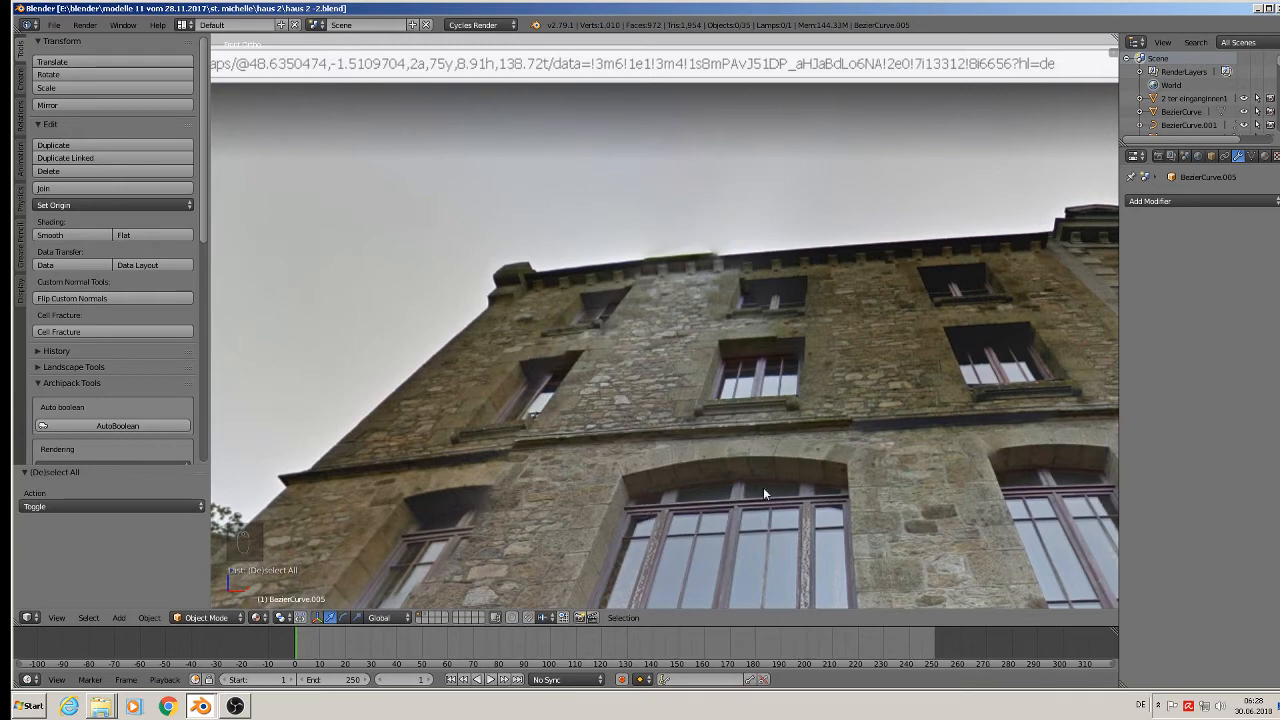
pyautogui.scroll(-5, 801, 490)
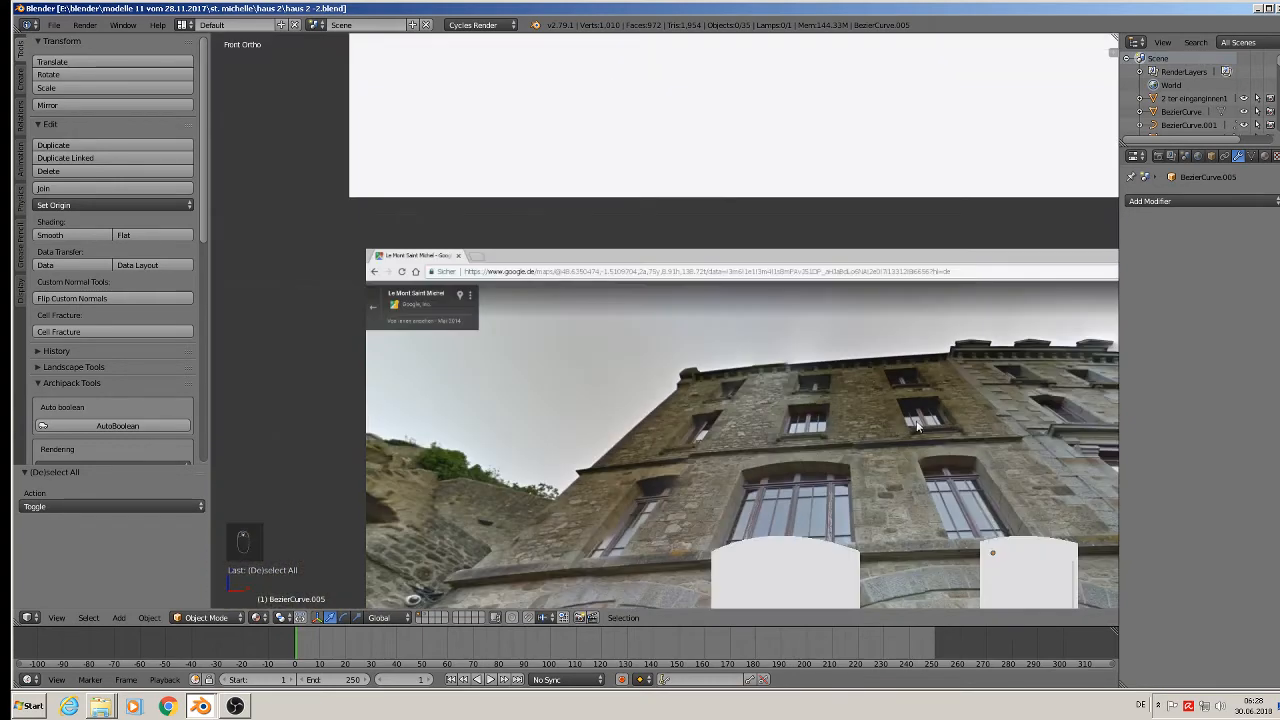
# Select all parts of the narrow arched window, duplicate them, and move the copy 0.304 along X.
pyautogui.scroll(3, 661, 330)
pyautogui.moveTo(694, 423); pyautogui.dragTo(752, 308, button='middle')
pyautogui.press('a')
pyautogui.press('a')
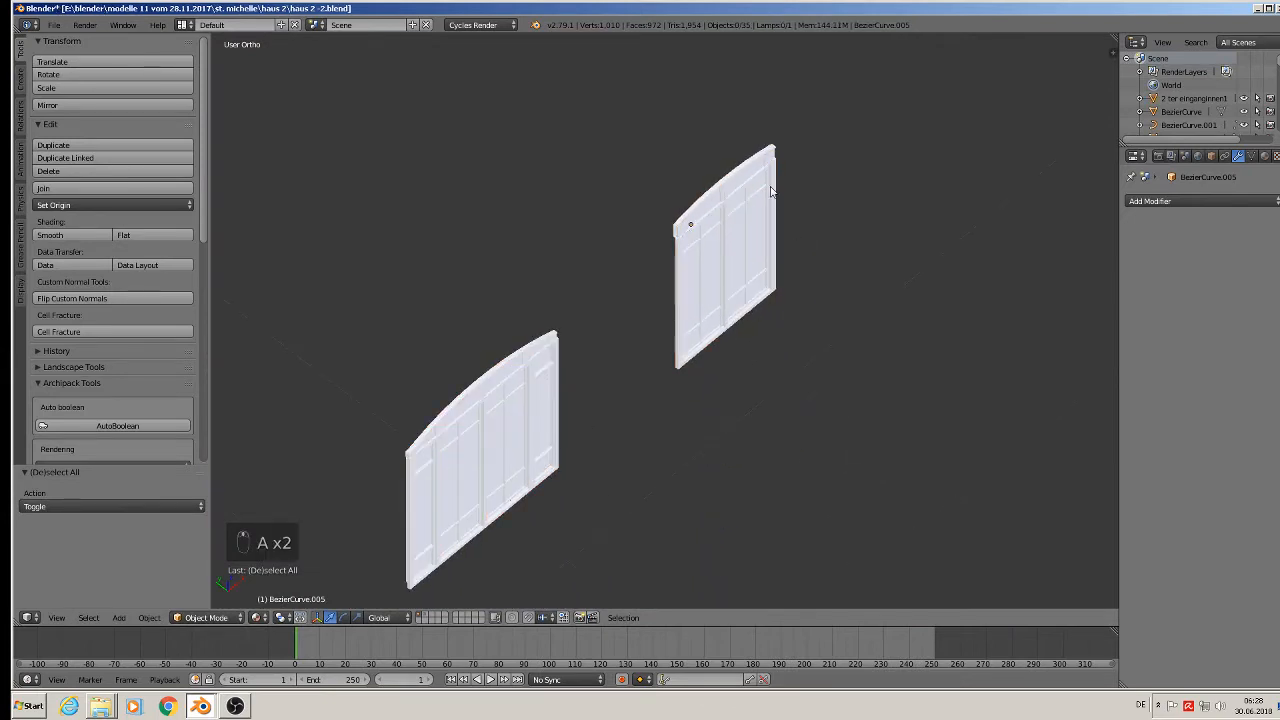
pyautogui.press('c')
pyautogui.moveTo(778, 260)
pyautogui.mouseDown()
pyautogui.moveTo(751, 209)
pyautogui.moveTo(757, 191)
pyautogui.mouseUp()
pyautogui.rightClick(757, 191)
pyautogui.moveTo(766, 310); pyautogui.dragTo(659, 267, button='middle')
pyautogui.hotkey('shift', 'd')
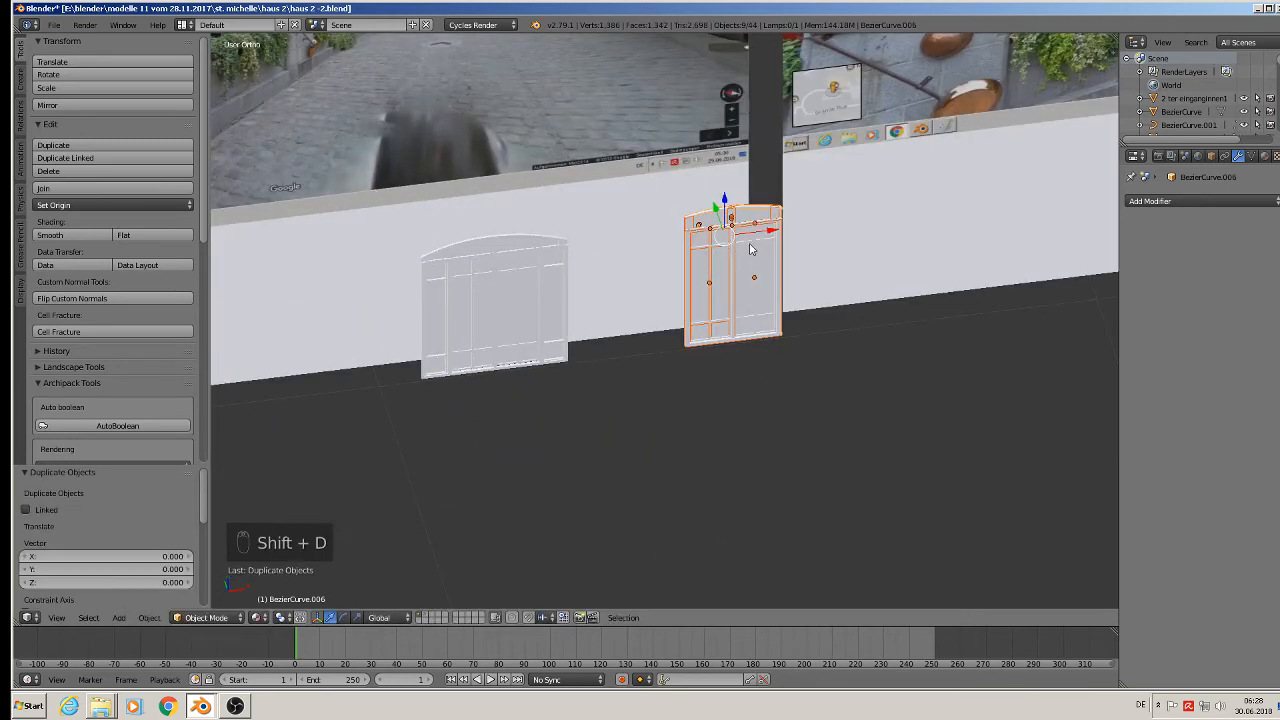
pyautogui.press('x')
pyautogui.click(985, 217)
# Delete the curved trim strip from the top of the new window copy.
pyautogui.keyDown('shift'); pyautogui.moveTo(995, 318); pyautogui.dragTo(759, 396, button='middle'); pyautogui.keyUp('shift')
pyautogui.scroll(6, 712, 346)
pyautogui.moveTo(670, 177); pyautogui.dragTo(636, 158, button='middle')
pyautogui.scroll(2, 636, 160)
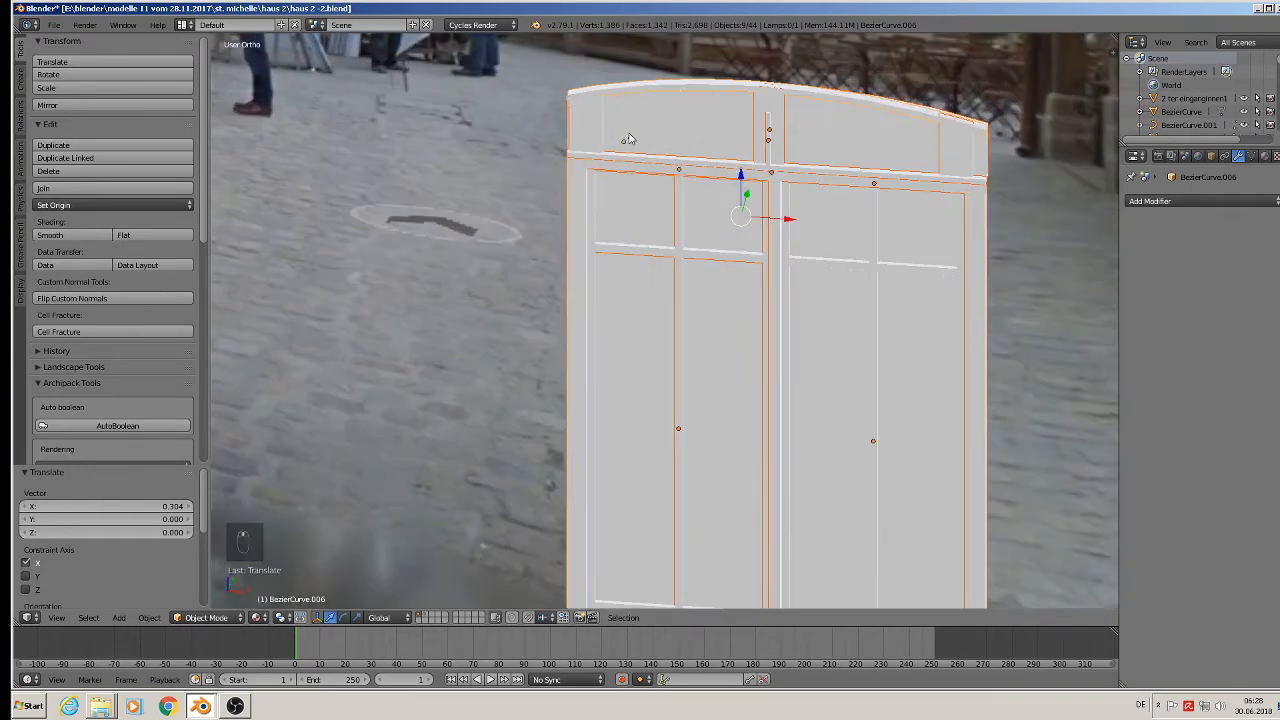
pyautogui.press('Tab')
pyautogui.press('Tab')
pyautogui.rightClick(633, 80)
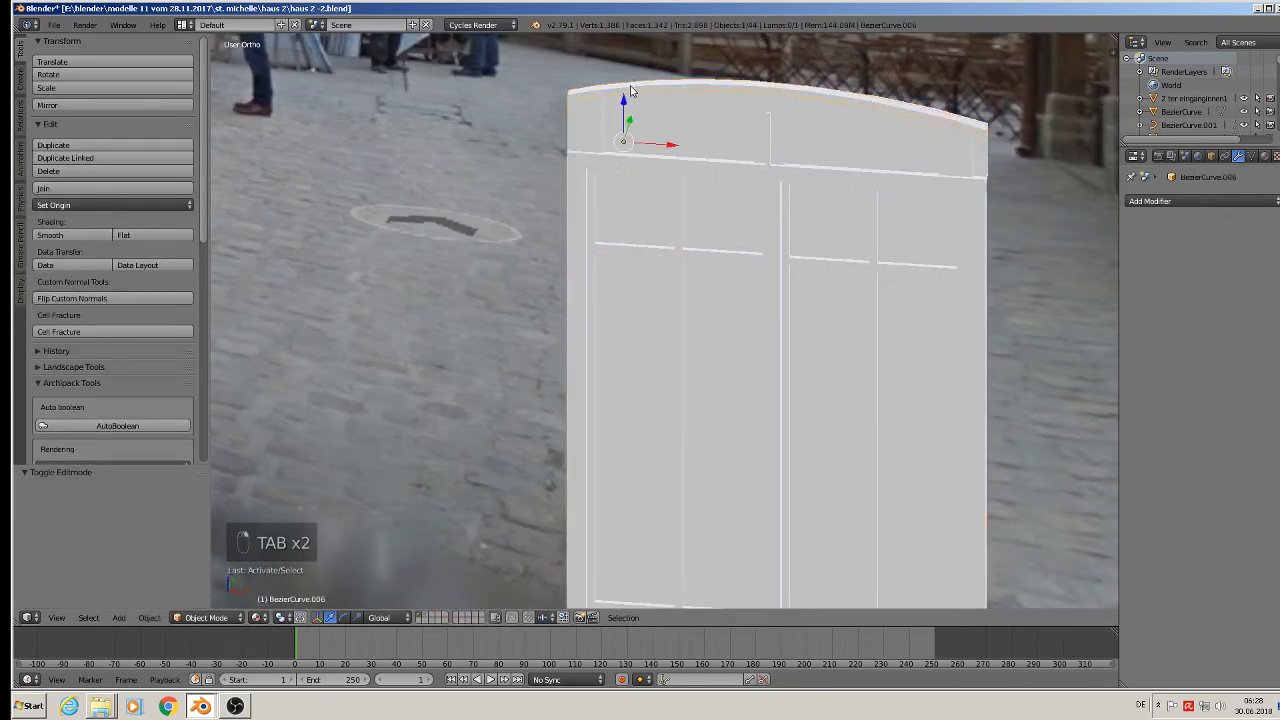
pyautogui.press('x')
pyautogui.click(623, 97)
# Delete the arch's block object and the arch panel from the new window copy.
pyautogui.rightClick(591, 106)
pyautogui.press('x')
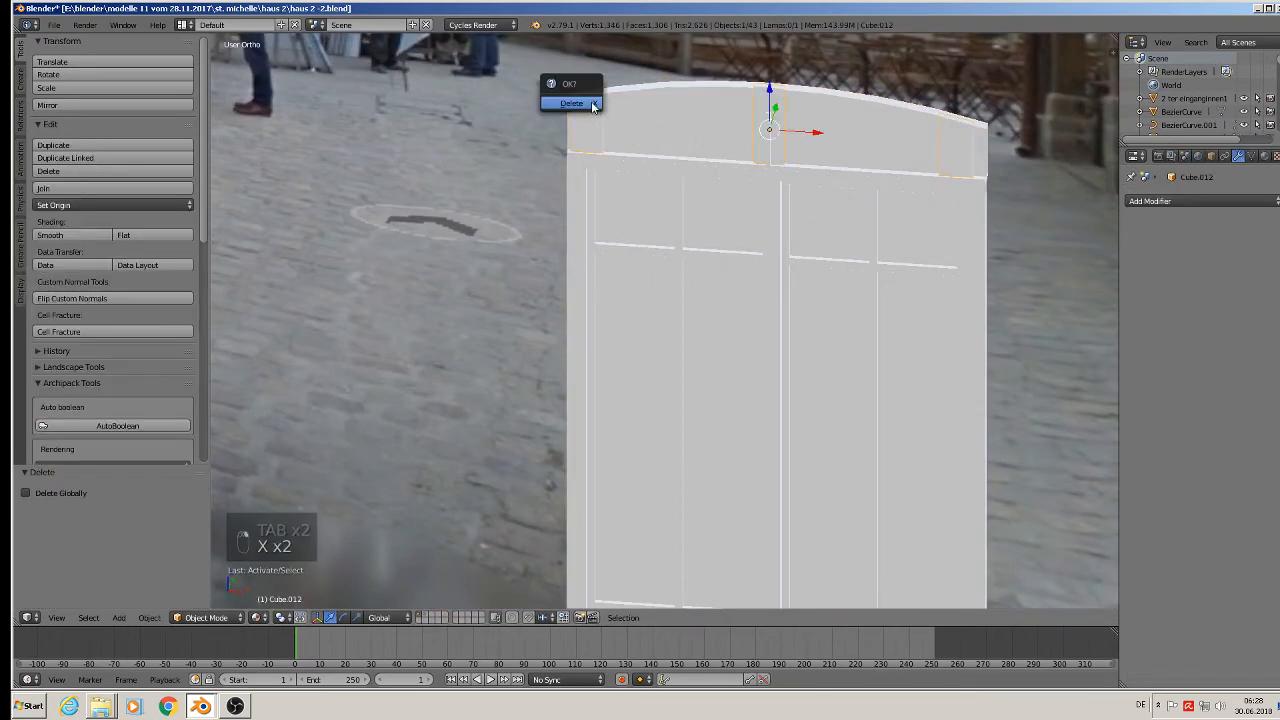
pyautogui.click(600, 99)
pyautogui.rightClick(673, 100)
pyautogui.press('x')
pyautogui.click(673, 101)
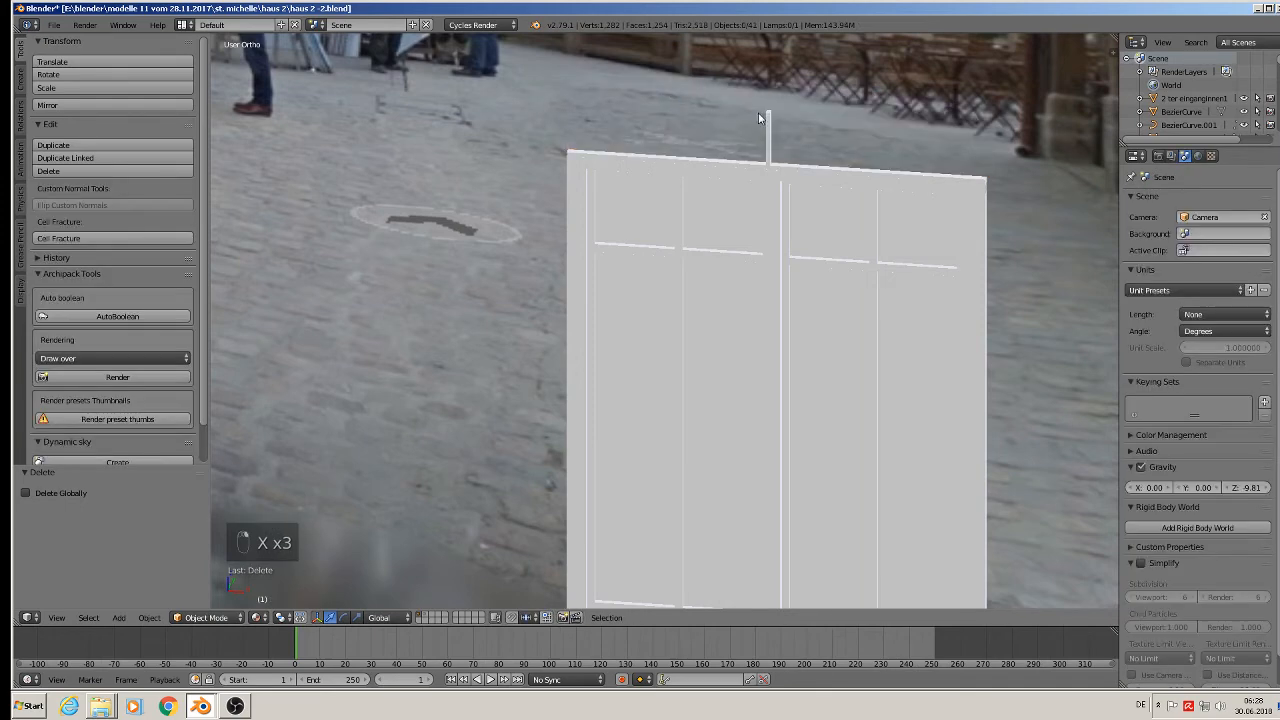
# Delete the leftover vertical bar standing above the flat top edge of the new window copy.
pyautogui.rightClick(767, 121)
pyautogui.press('x')
pyautogui.click(768, 122)
pyautogui.scroll(-3, 787, 186)
pyautogui.scroll(-1, 787, 187)
pyautogui.moveTo(818, 222); pyautogui.dragTo(826, 201, button='middle')
pyautogui.scroll(-6, 821, 198)
pyautogui.keyDown('shift'); pyautogui.moveTo(761, 152); pyautogui.dragTo(862, 434, button='middle'); pyautogui.keyUp('shift')
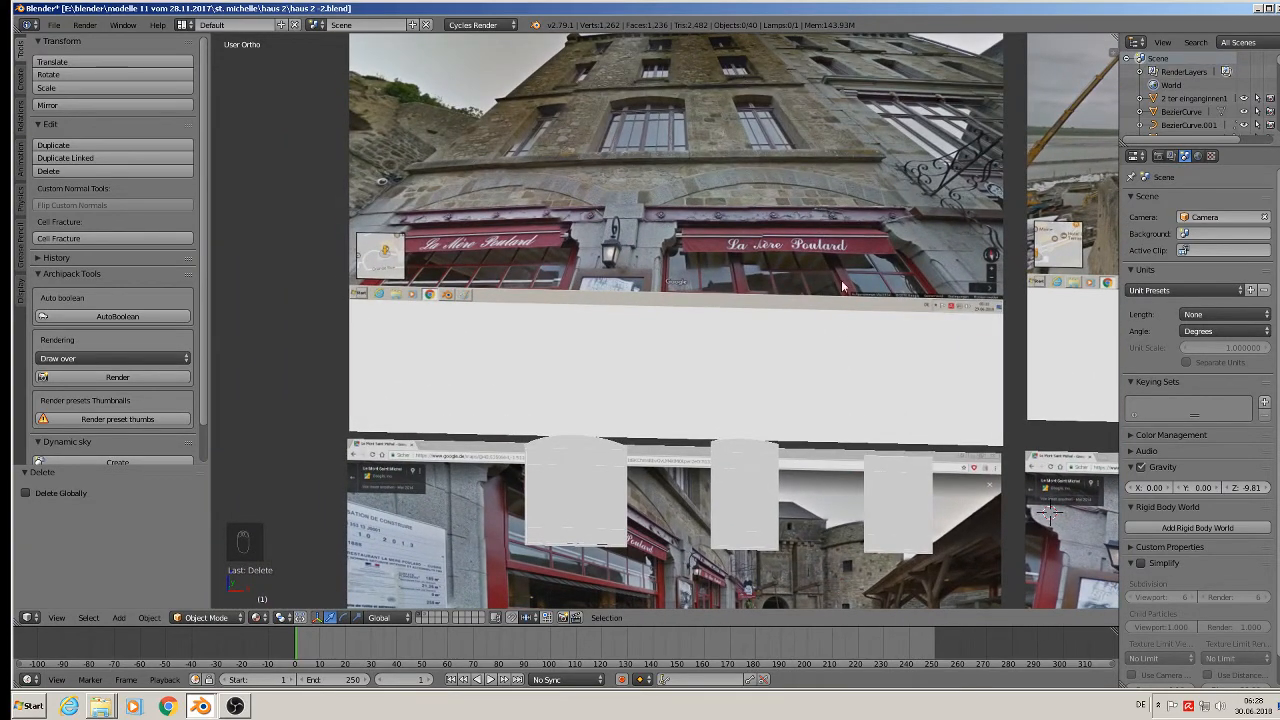
# Clear the selection and save the blend file.
pyautogui.scroll(-3, 838, 330)
pyautogui.press('a')
pyautogui.press('a')
pyautogui.scroll(2, 834, 349)
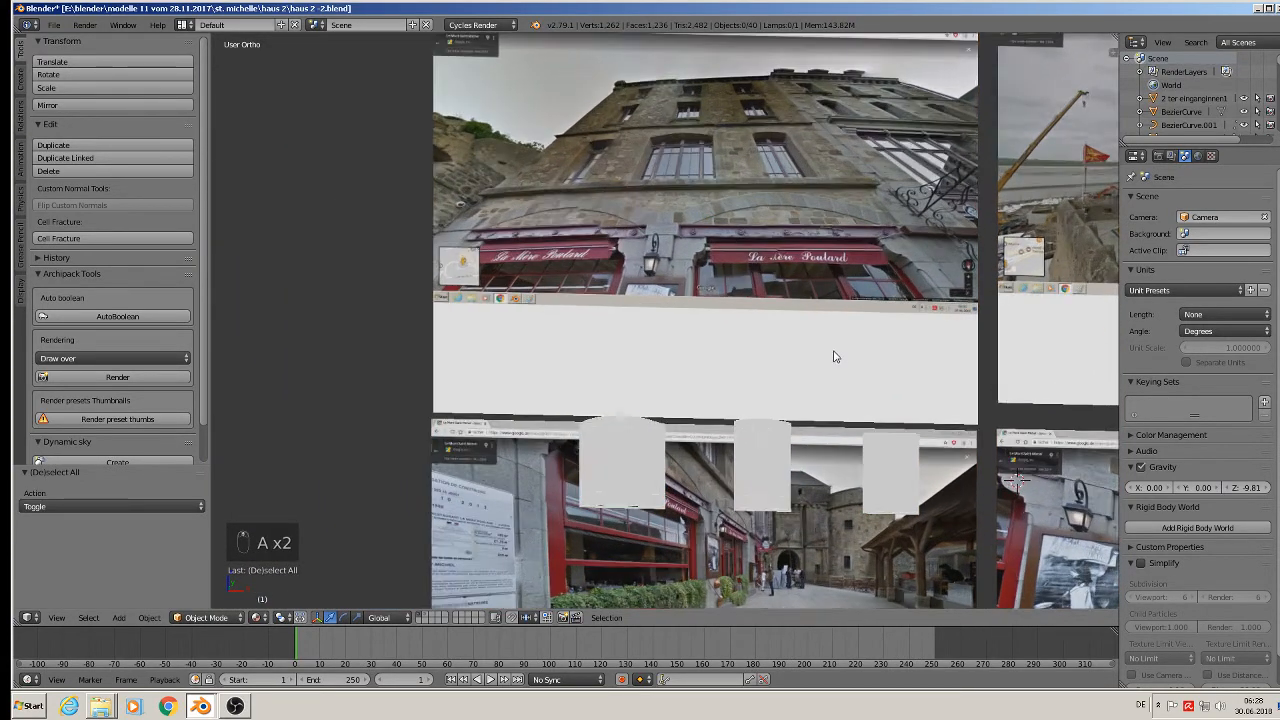
pyautogui.moveTo(835, 357); pyautogui.dragTo(731, 339, button='middle')
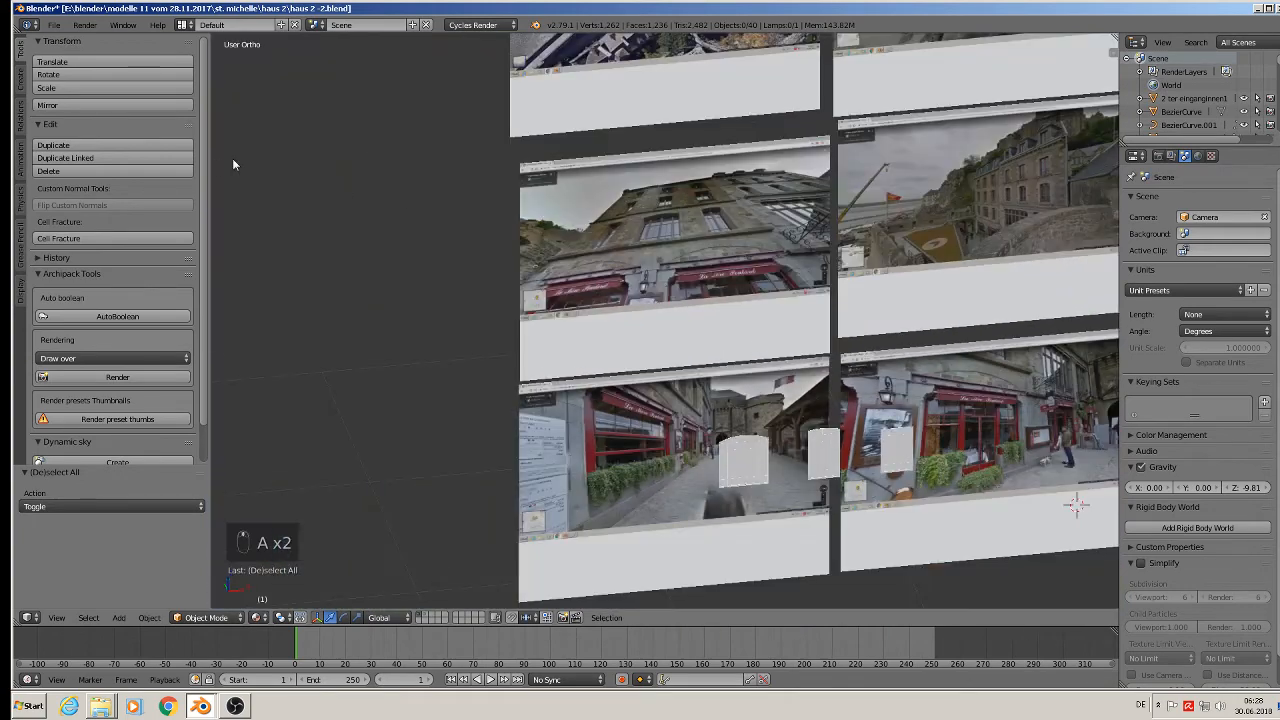
pyautogui.click(54, 24)
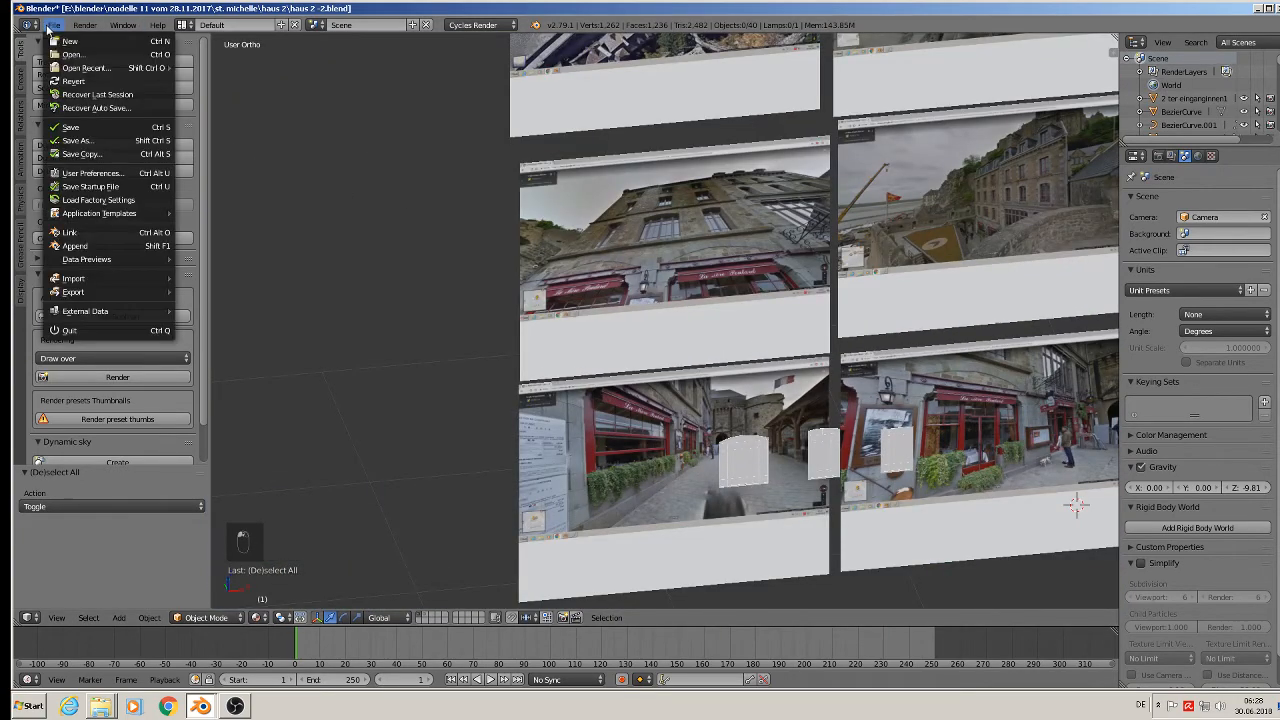
pyautogui.click(95, 124)
# Examine the facade reference photos and the roof dormers in the aerial photo from the front view.
pyautogui.scroll(-2, 723, 258)
pyautogui.scroll(4, 728, 263)
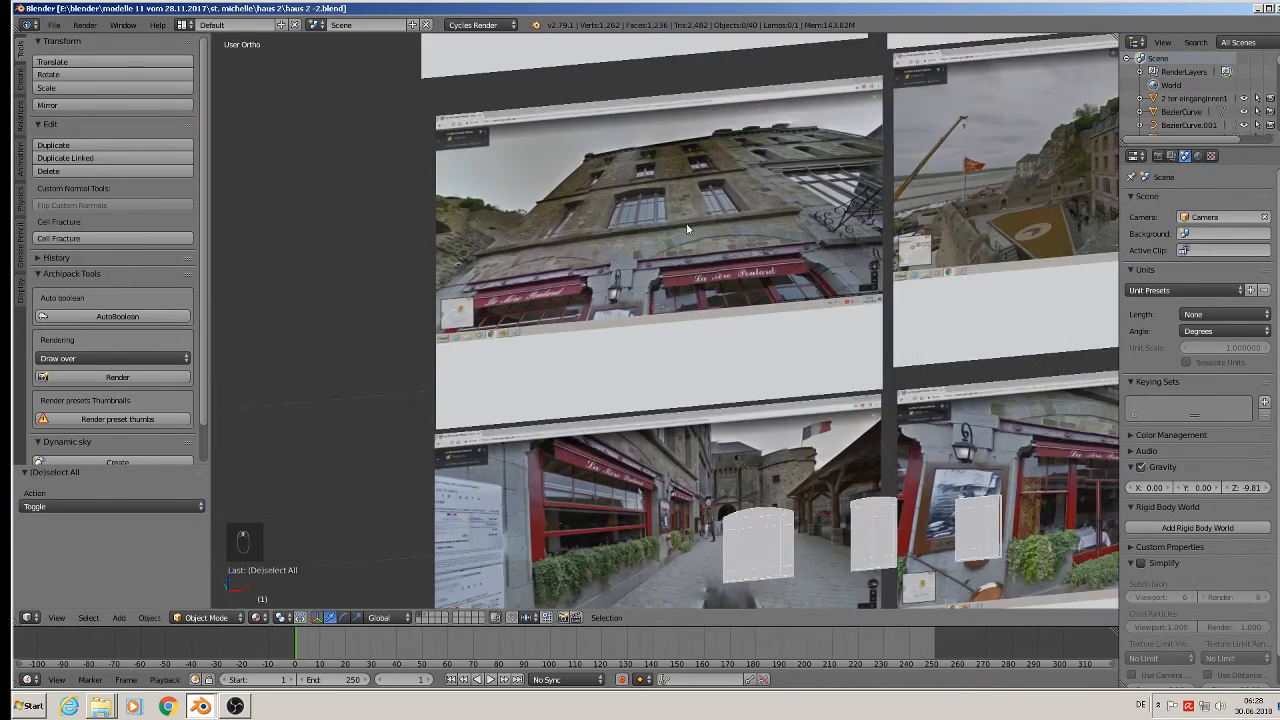
pyautogui.keyDown('shift'); pyautogui.moveTo(940, 551); pyautogui.dragTo(808, 360, button='middle'); pyautogui.keyUp('shift')
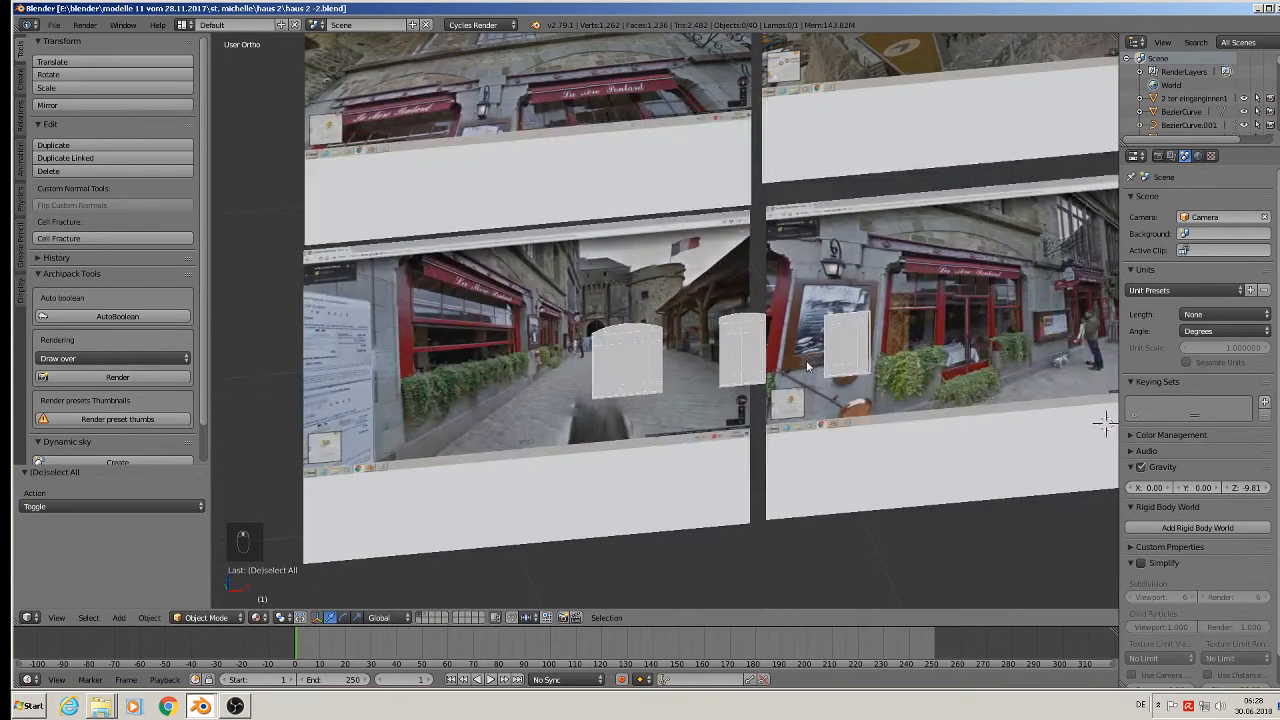
pyautogui.scroll(-3, 788, 366)
pyautogui.press('KP_1')
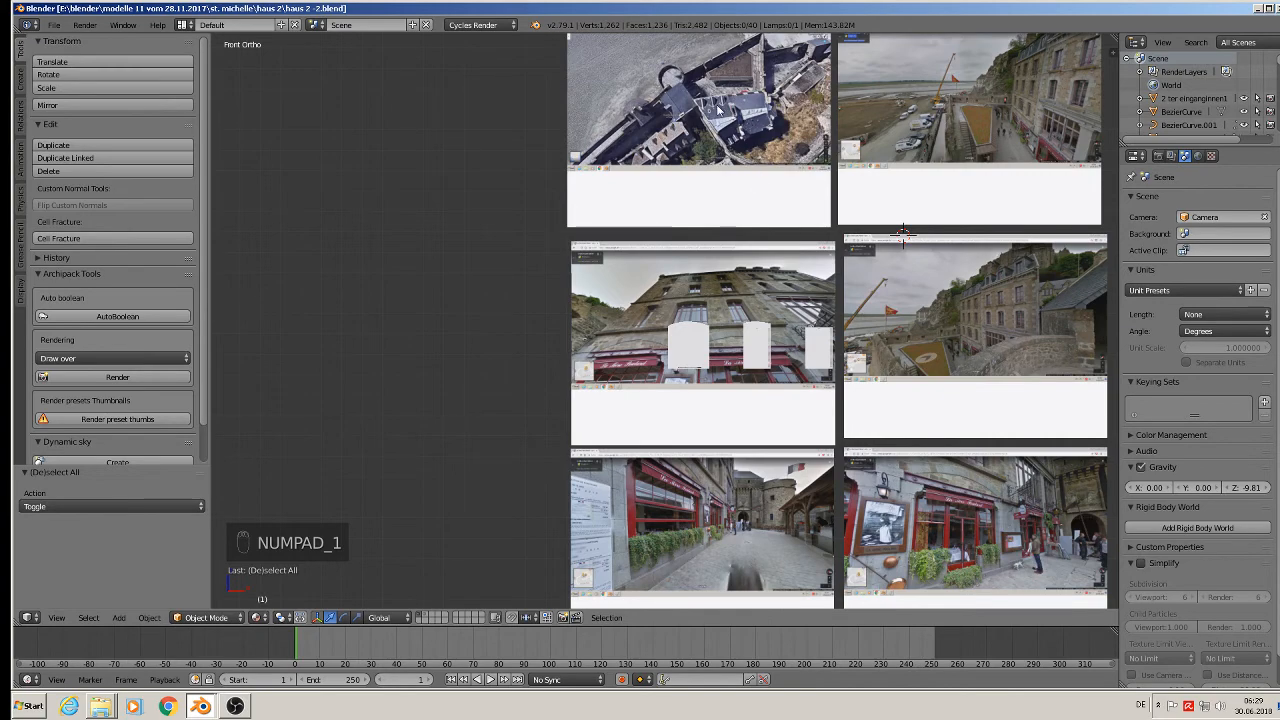
pyautogui.scroll(6, 716, 104)
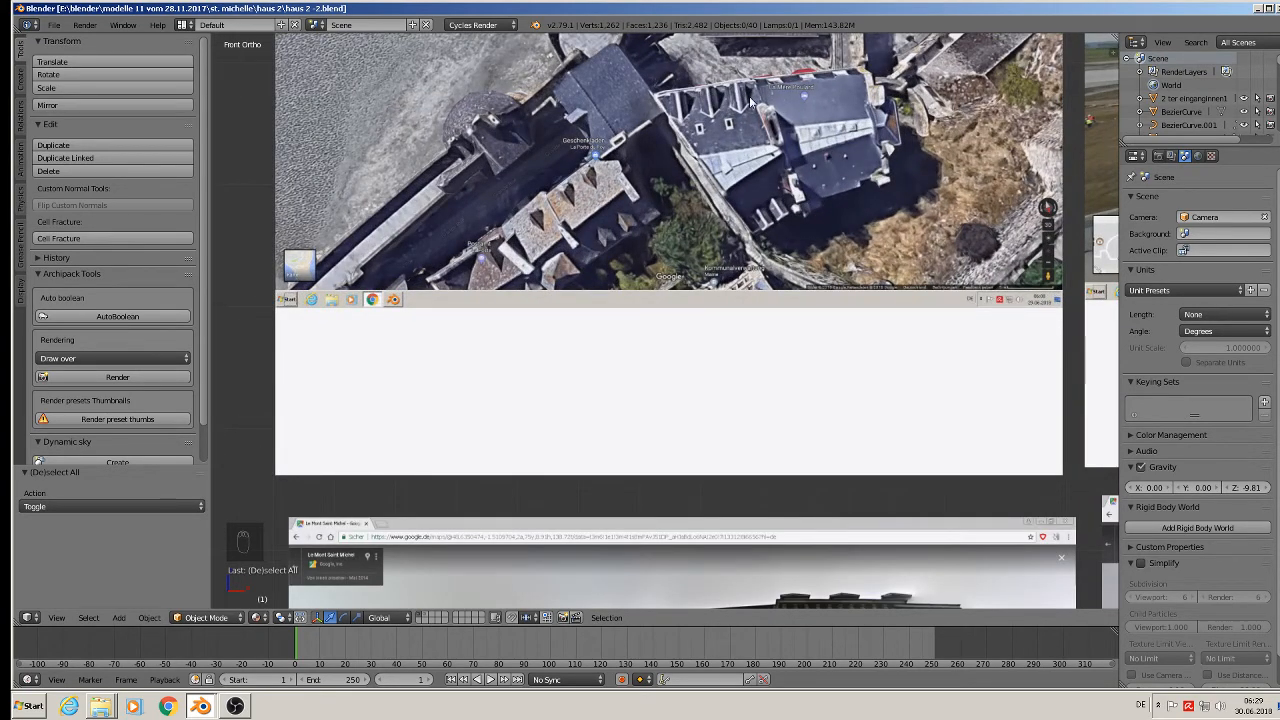
# Switch to the other Blender window with haus9.blend and change its screen layout to Default.
pyautogui.click(206, 707)
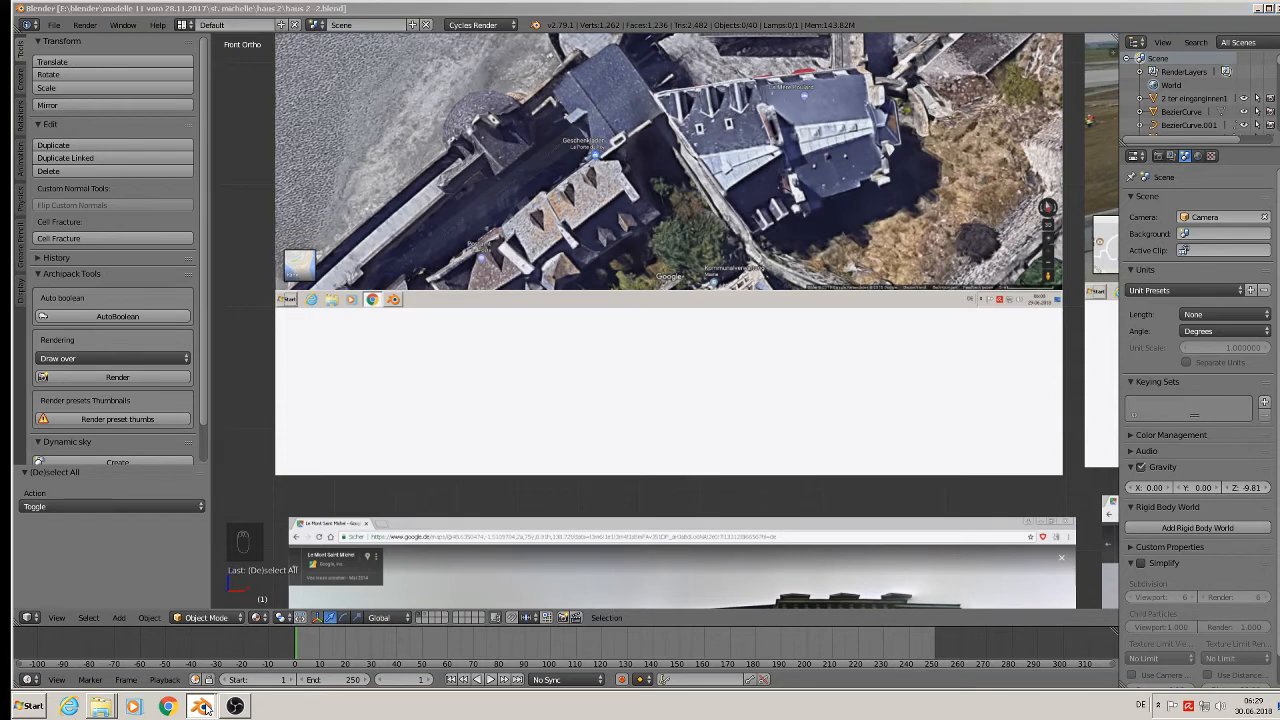
pyautogui.click(257, 679)
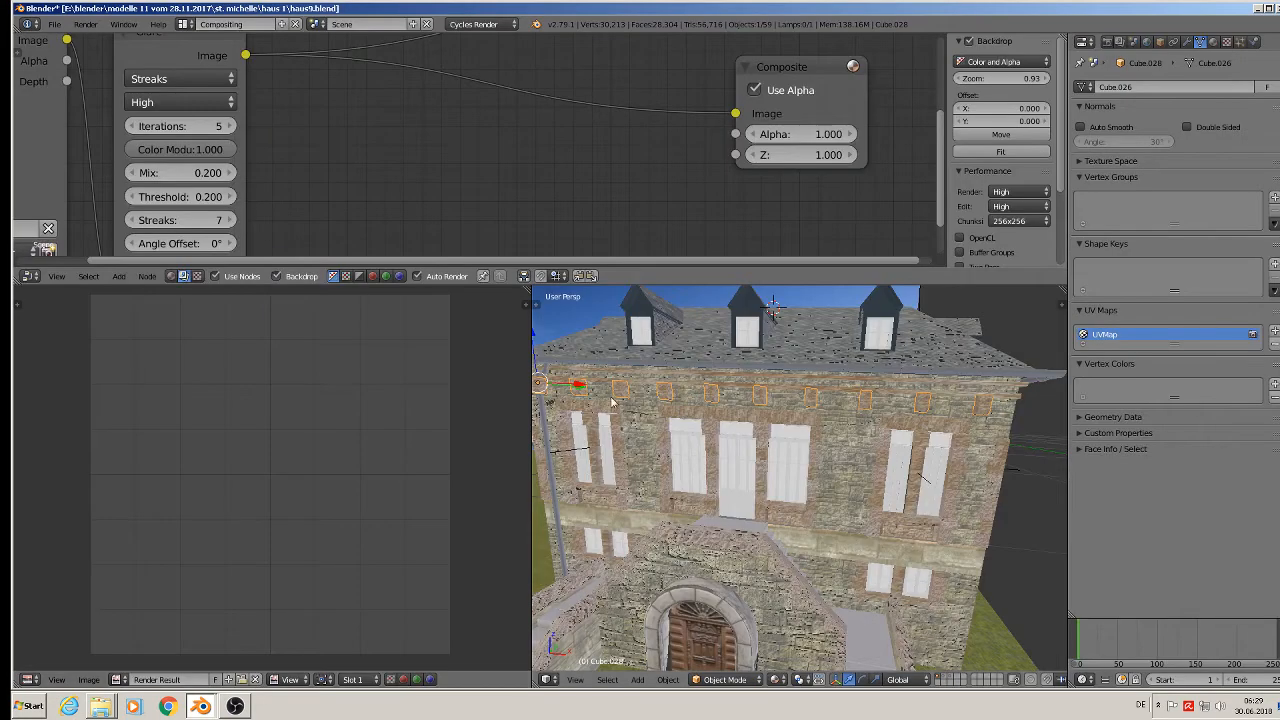
pyautogui.scroll(-4, 784, 303)
pyautogui.scroll(4, 786, 342)
pyautogui.keyDown('shift'); pyautogui.moveTo(789, 337); pyautogui.dragTo(797, 457, button='middle'); pyautogui.keyUp('shift')
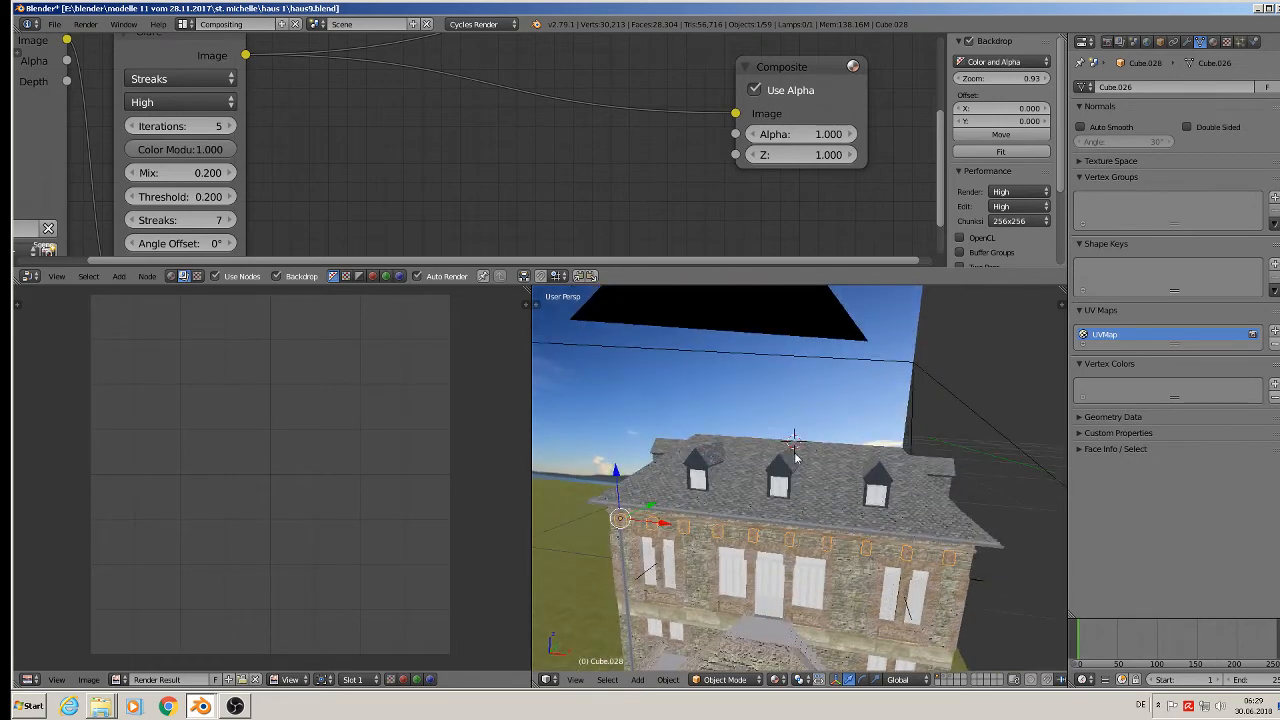
pyautogui.scroll(2, 794, 458)
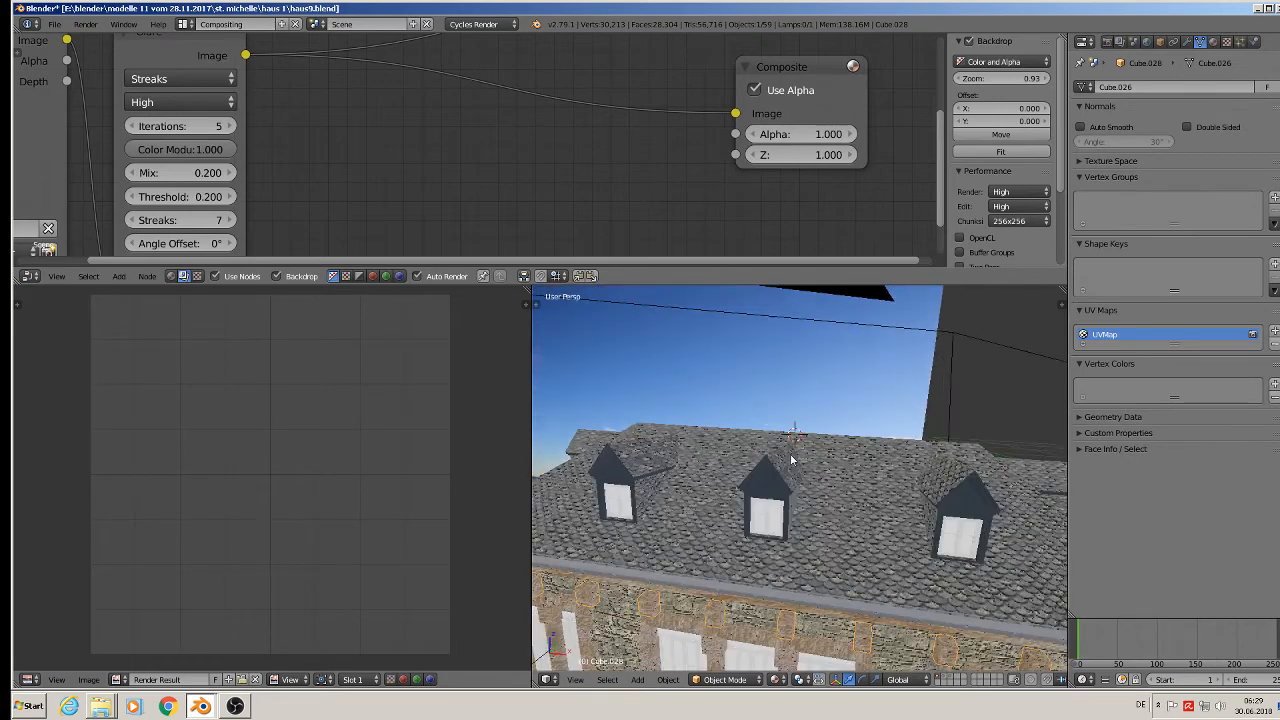
pyautogui.click(186, 24)
pyautogui.click(200, 83)
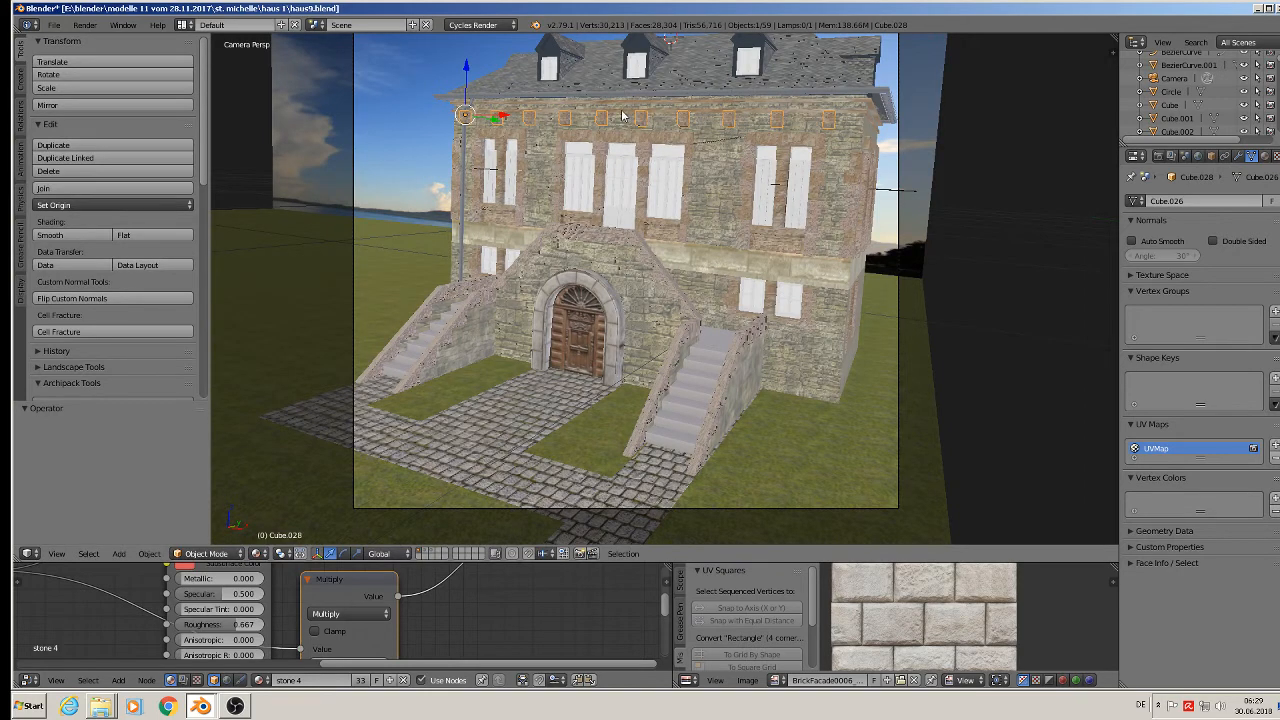
# Select the house's slate roof object with its dormers and open it for mesh editing.
pyautogui.press('KP_0')
pyautogui.scroll(6, 636, 78)
pyautogui.moveTo(662, 112); pyautogui.dragTo(821, 285, button='middle')
pyautogui.keyDown('shift'); pyautogui.moveTo(809, 195); pyautogui.dragTo(731, 248, button='middle'); pyautogui.keyUp('shift')
pyautogui.scroll(4, 731, 248)
pyautogui.scroll(2, 713, 241)
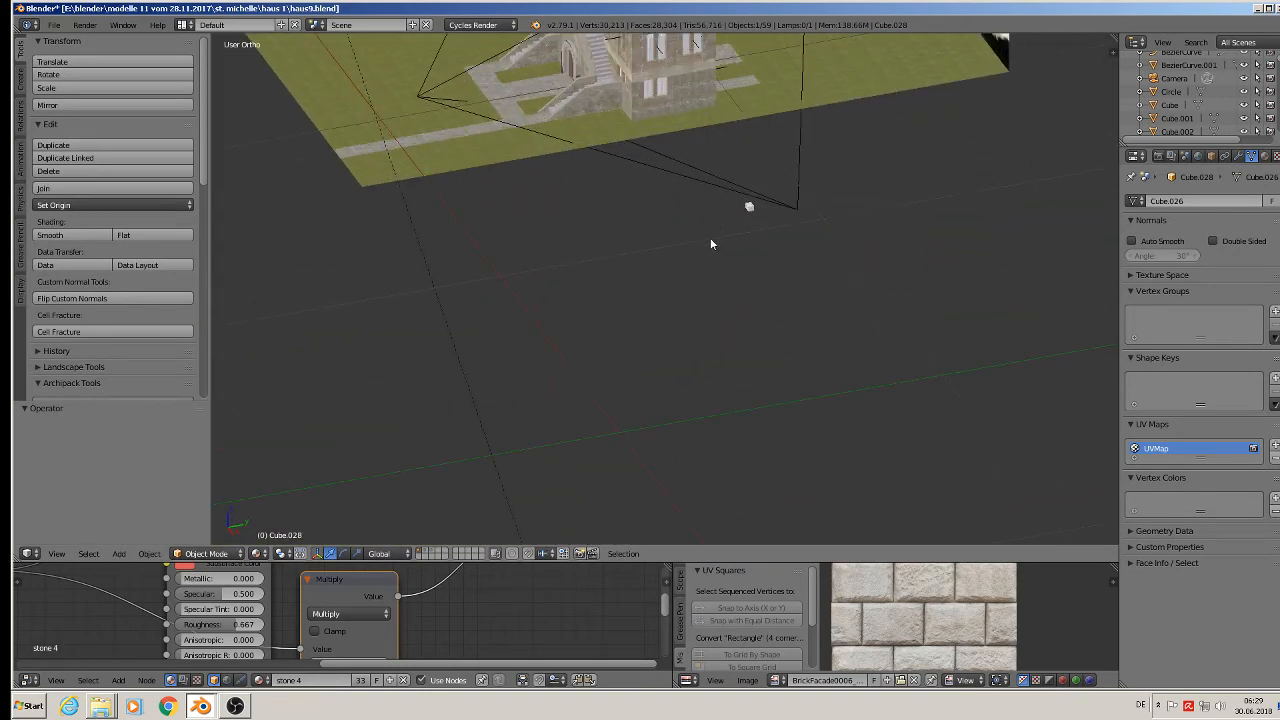
pyautogui.keyDown('shift'); pyautogui.moveTo(664, 196); pyautogui.dragTo(748, 455, button='middle'); pyautogui.keyUp('shift')
pyautogui.scroll(3, 654, 294)
pyautogui.scroll(4, 654, 294)
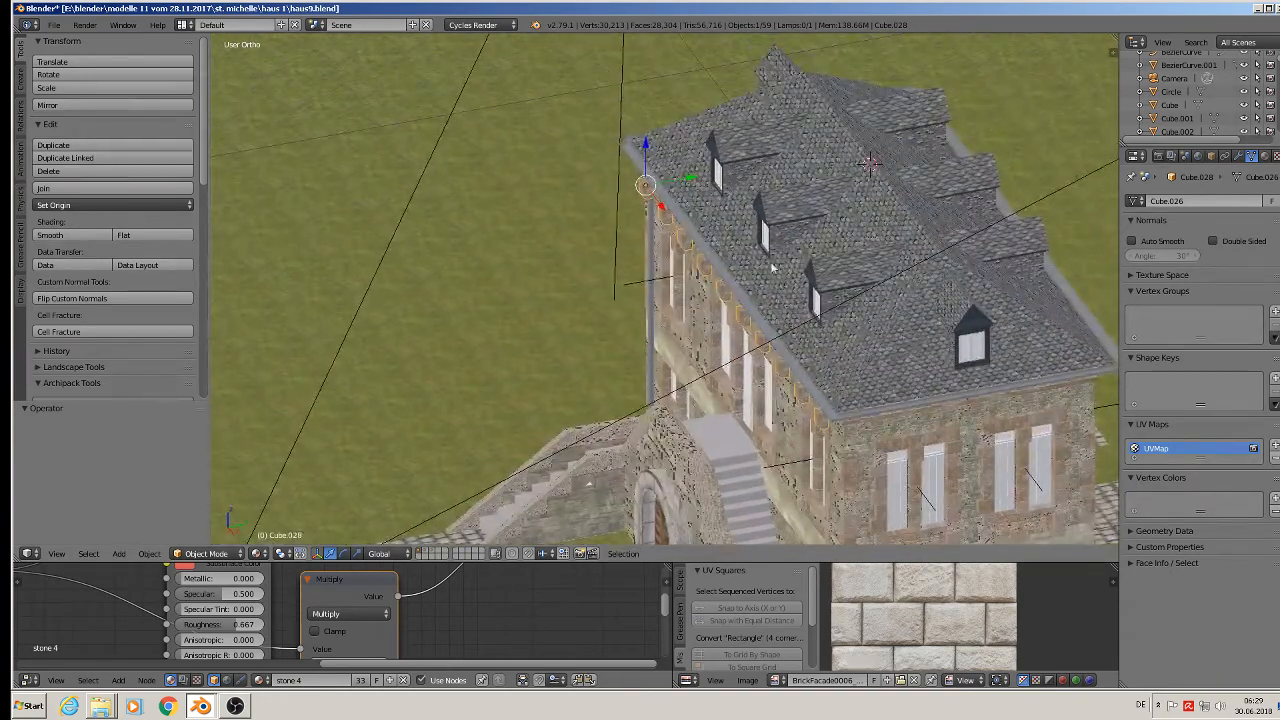
pyautogui.rightClick(795, 213)
pyautogui.press('Tab')
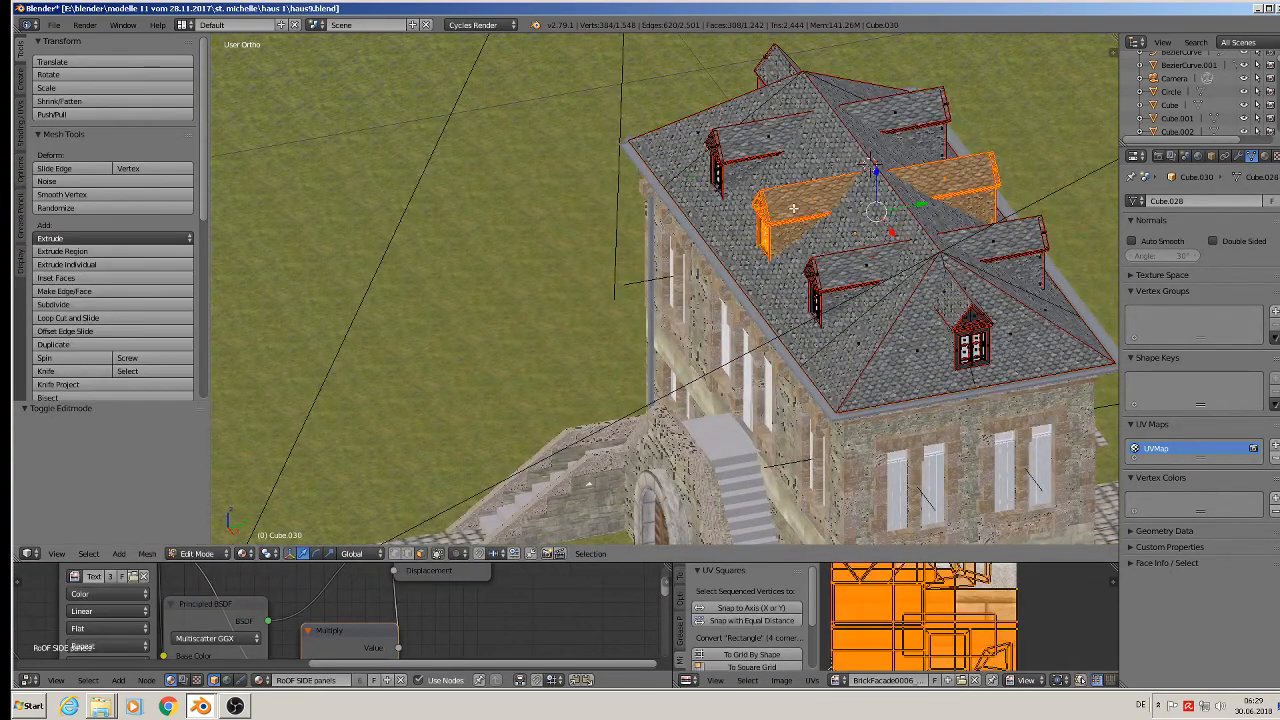
pyautogui.moveTo(793, 208); pyautogui.dragTo(853, 226, button='middle')
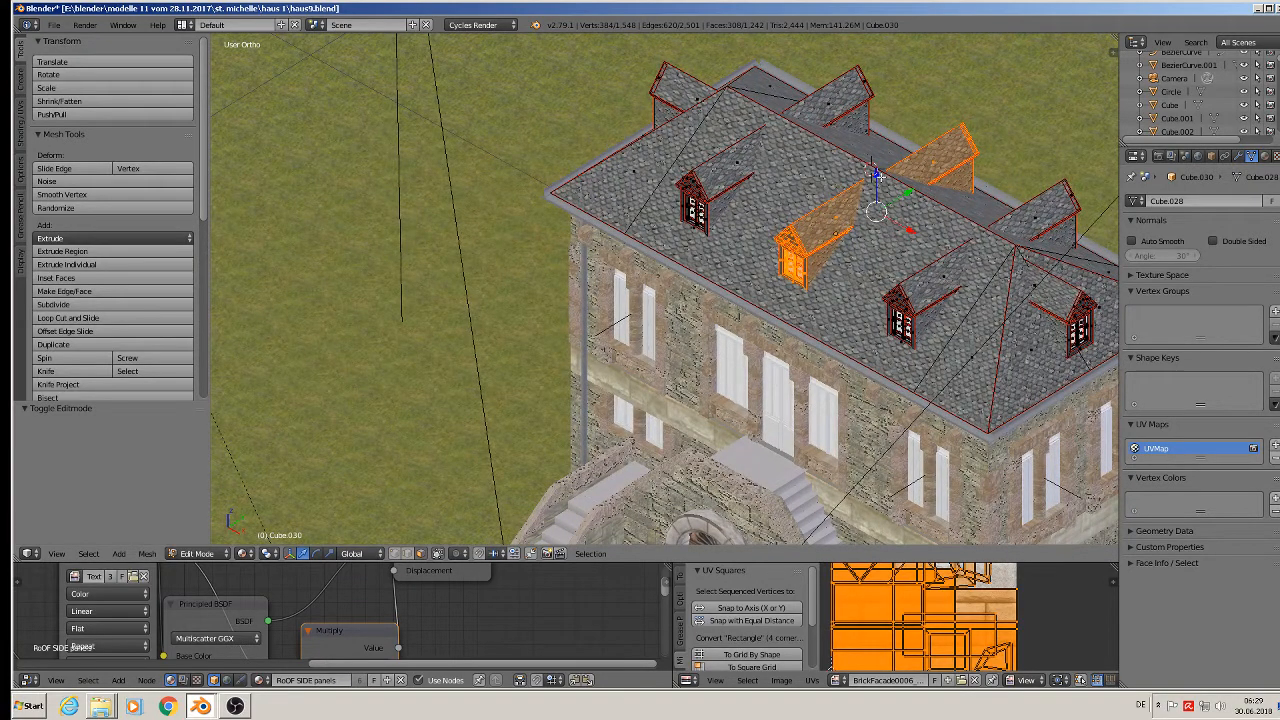
# Raise the selected middle dormer pair vertically clear of the roof, then deselect the geometry.
pyautogui.moveTo(875, 175); pyautogui.dragTo(890, 103)
pyautogui.press('Tab')
pyautogui.moveTo(917, 93); pyautogui.dragTo(834, 150, button='middle')
pyautogui.press('a')
pyautogui.press('Tab')
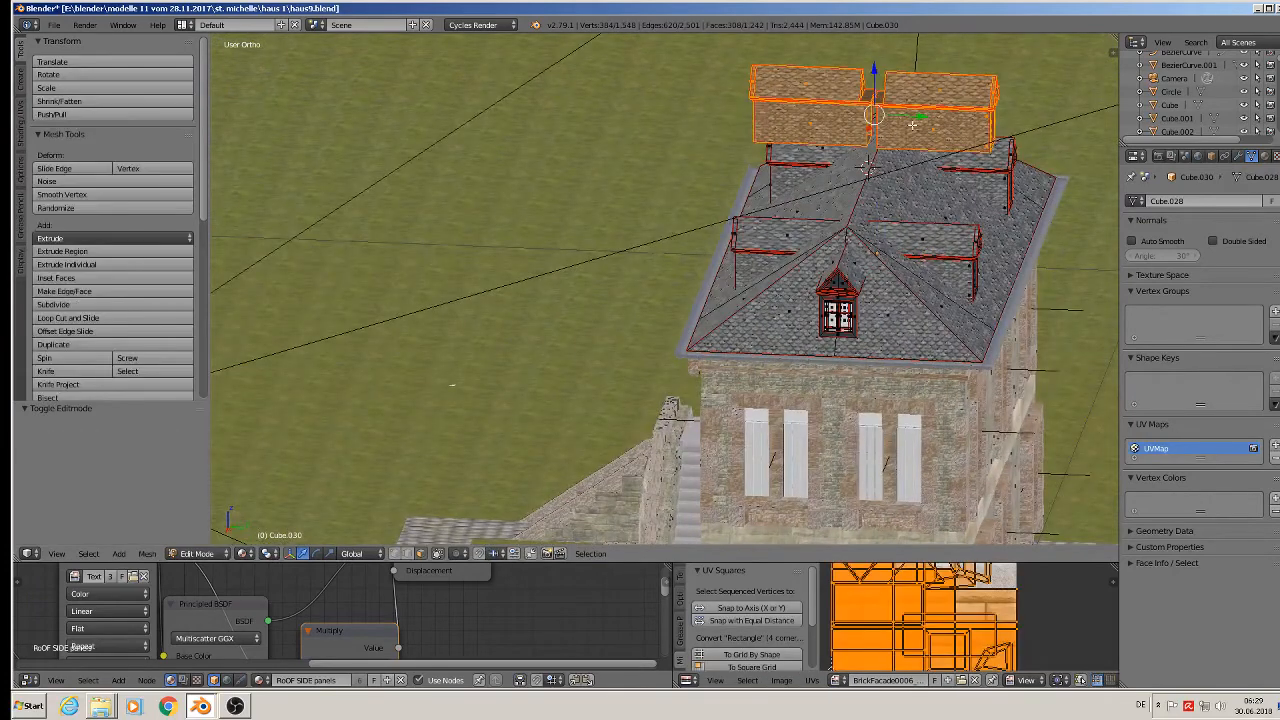
pyautogui.press('a')
# Select the roof panels, trim and front parts of the rear dormer in the raised pair and delete their vertices.
pyautogui.moveTo(917, 124); pyautogui.dragTo(947, 117, button='middle')
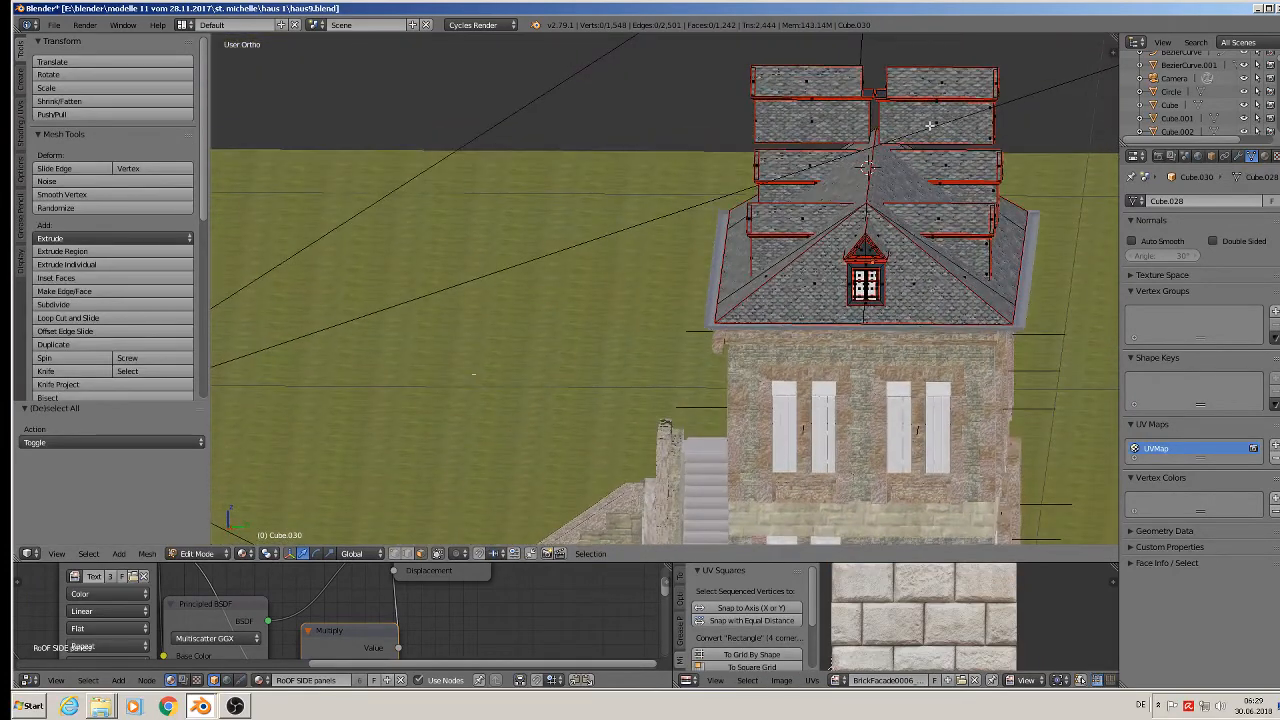
pyautogui.scroll(1, 929, 125)
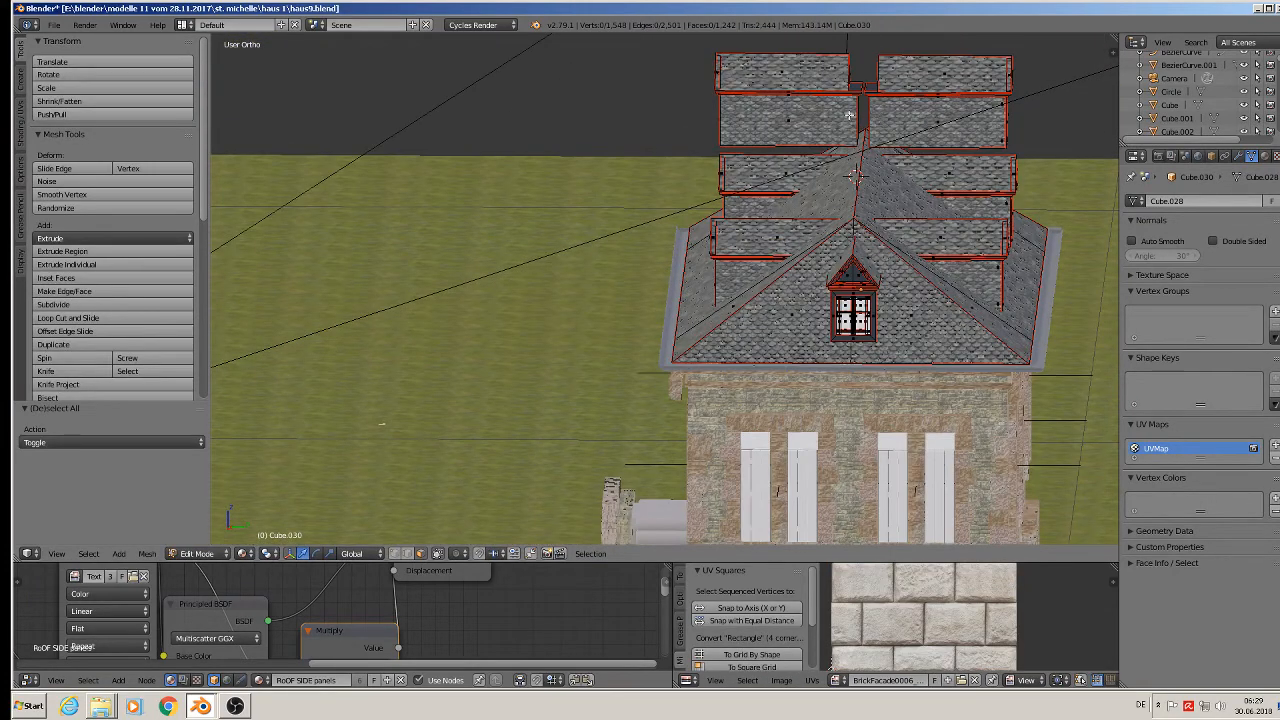
pyautogui.press('l')
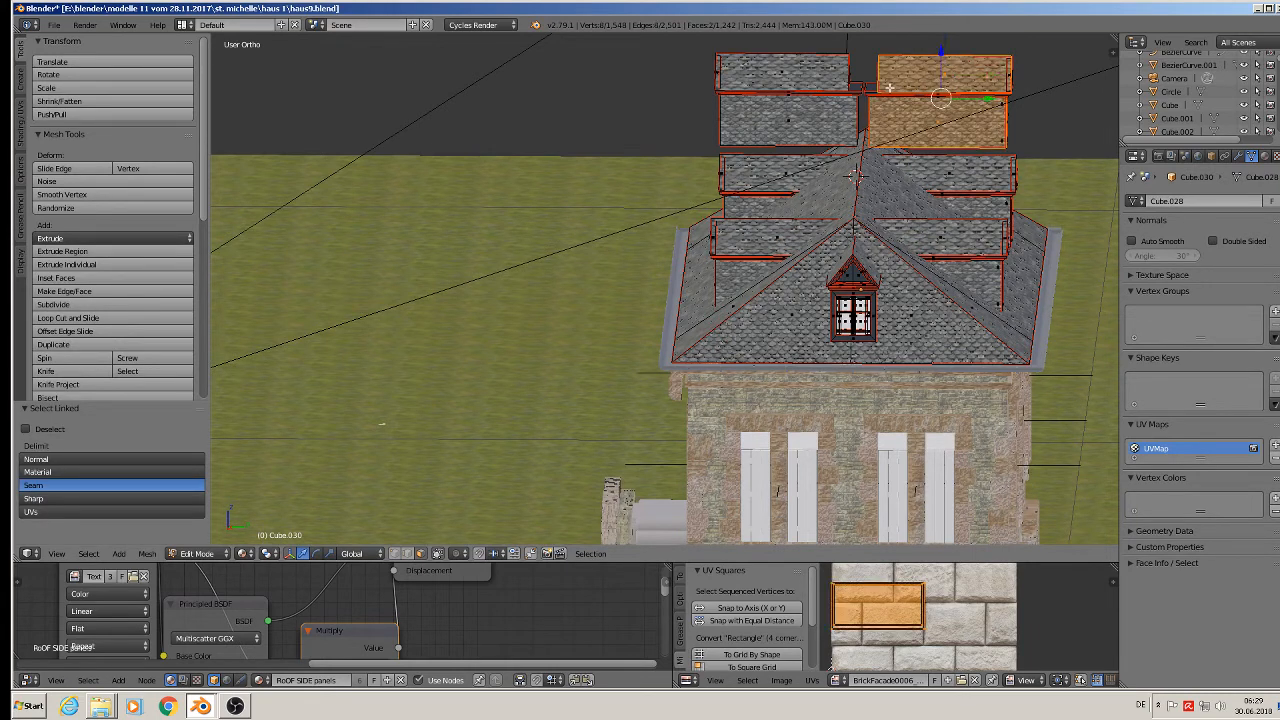
pyautogui.press('l')
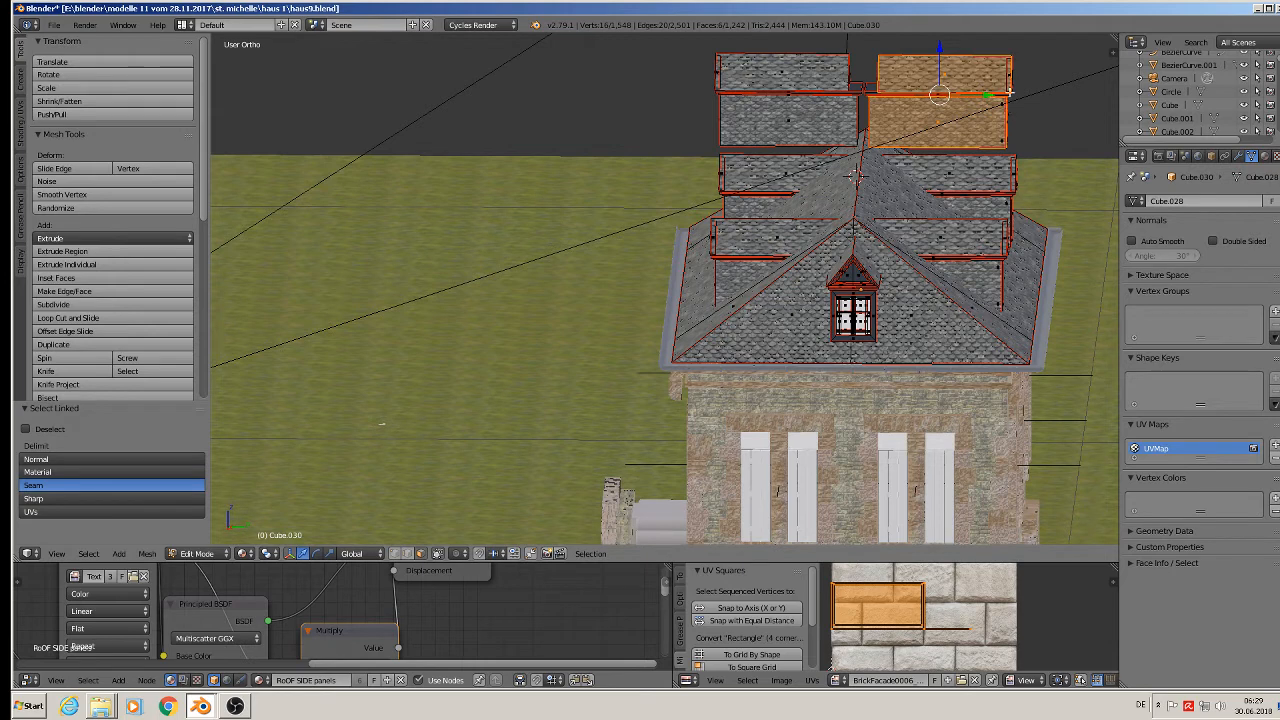
pyautogui.press('l')
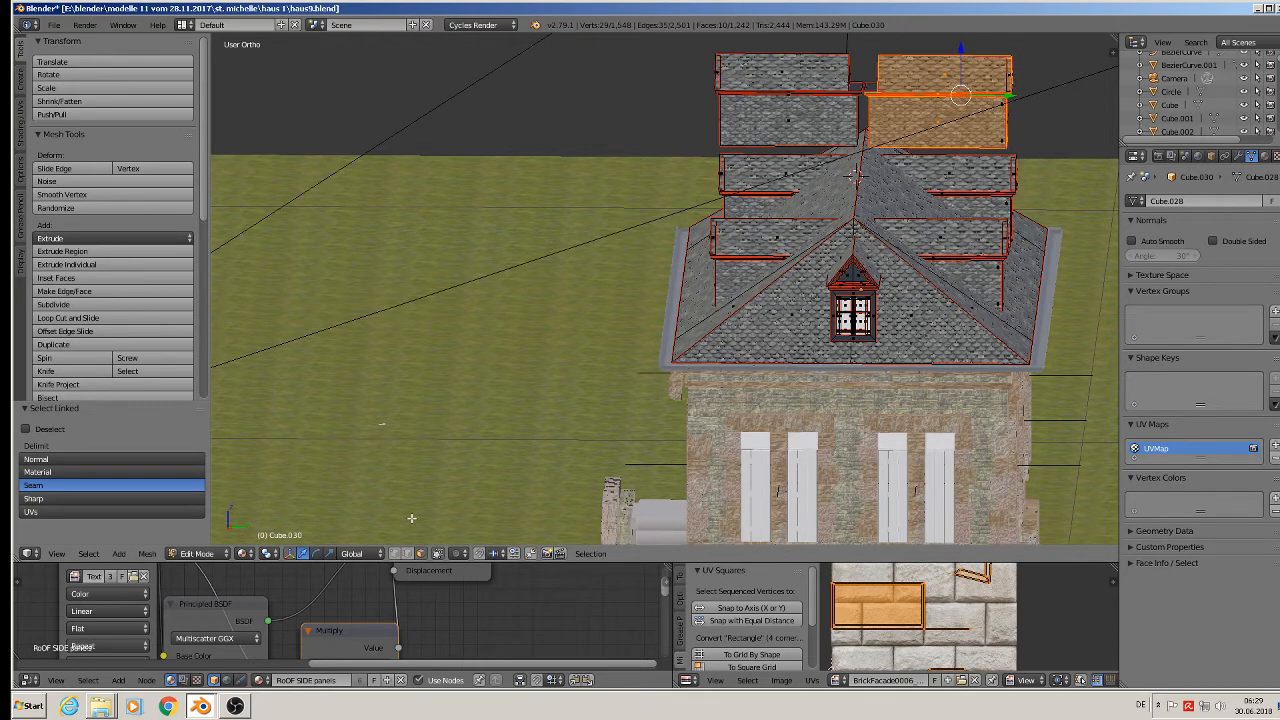
pyautogui.click(395, 553)
pyautogui.press('c')
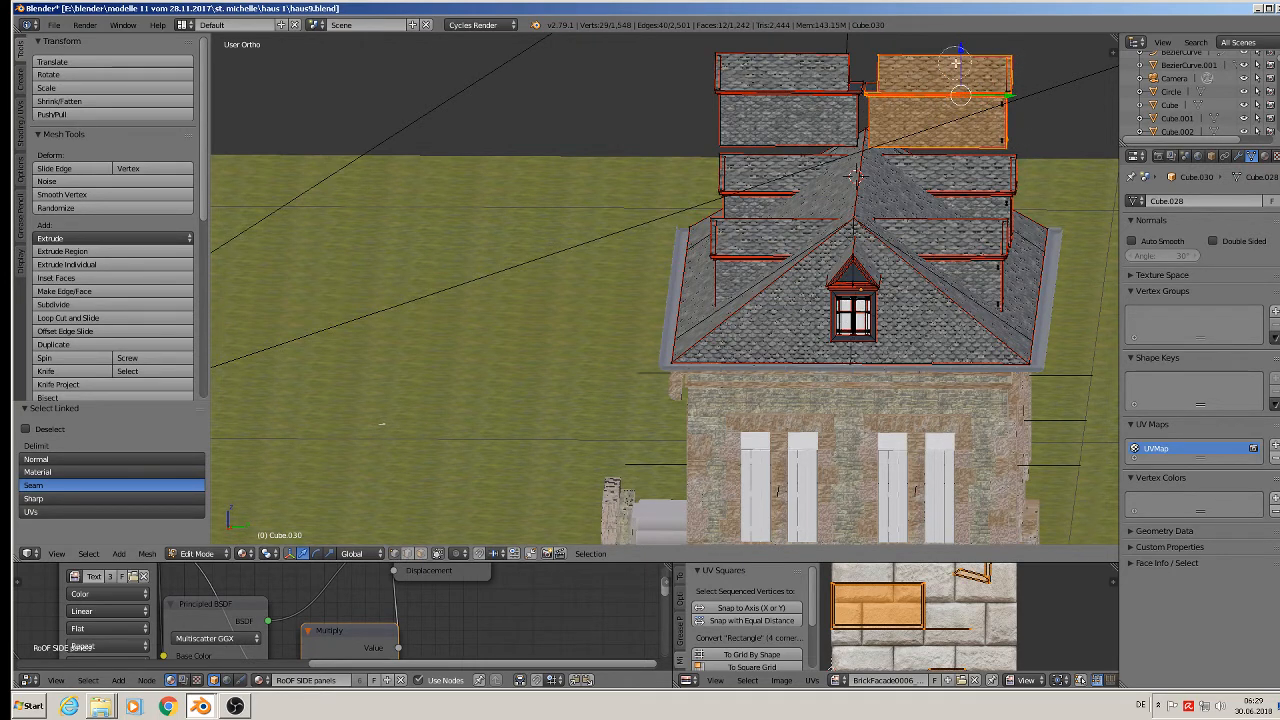
pyautogui.moveTo(956, 63)
pyautogui.mouseDown()
pyautogui.moveTo(996, 142)
pyautogui.moveTo(1012, 63)
pyautogui.mouseUp()
pyautogui.rightClick(1012, 63)
pyautogui.scroll(7, 900, 93)
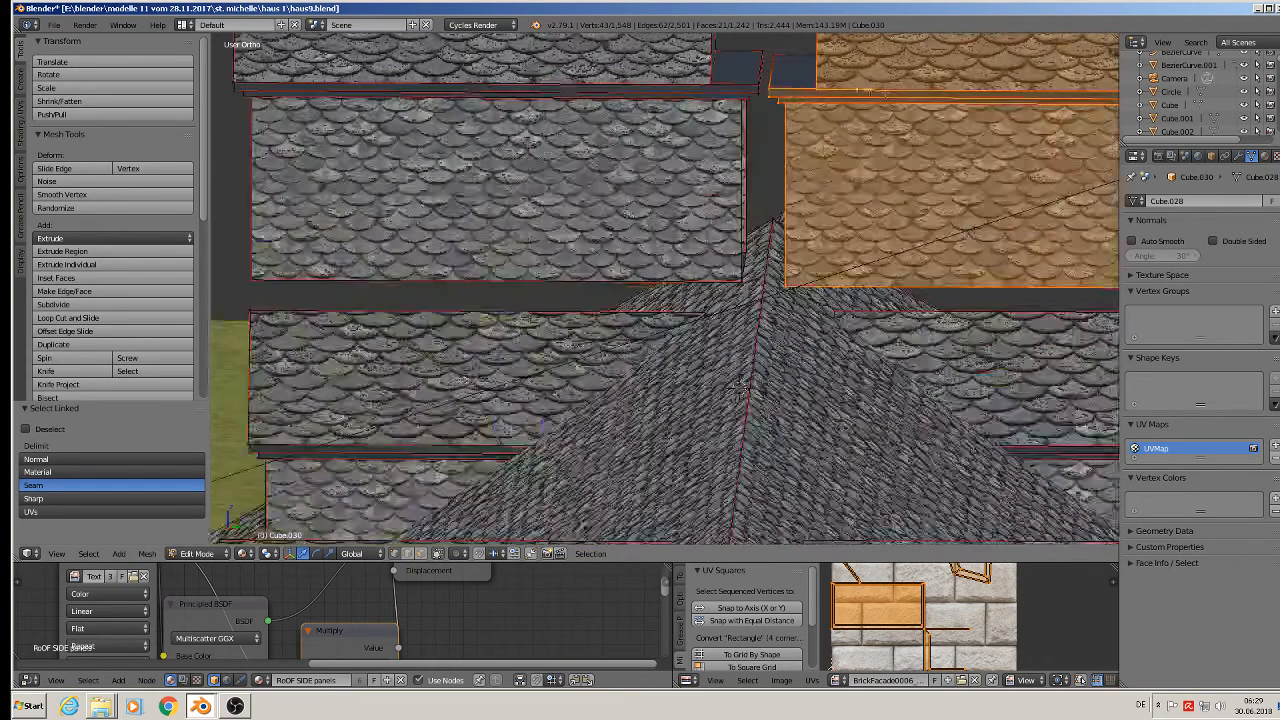
pyautogui.press('c')
pyautogui.click(790, 56)
pyautogui.rightClick(790, 56)
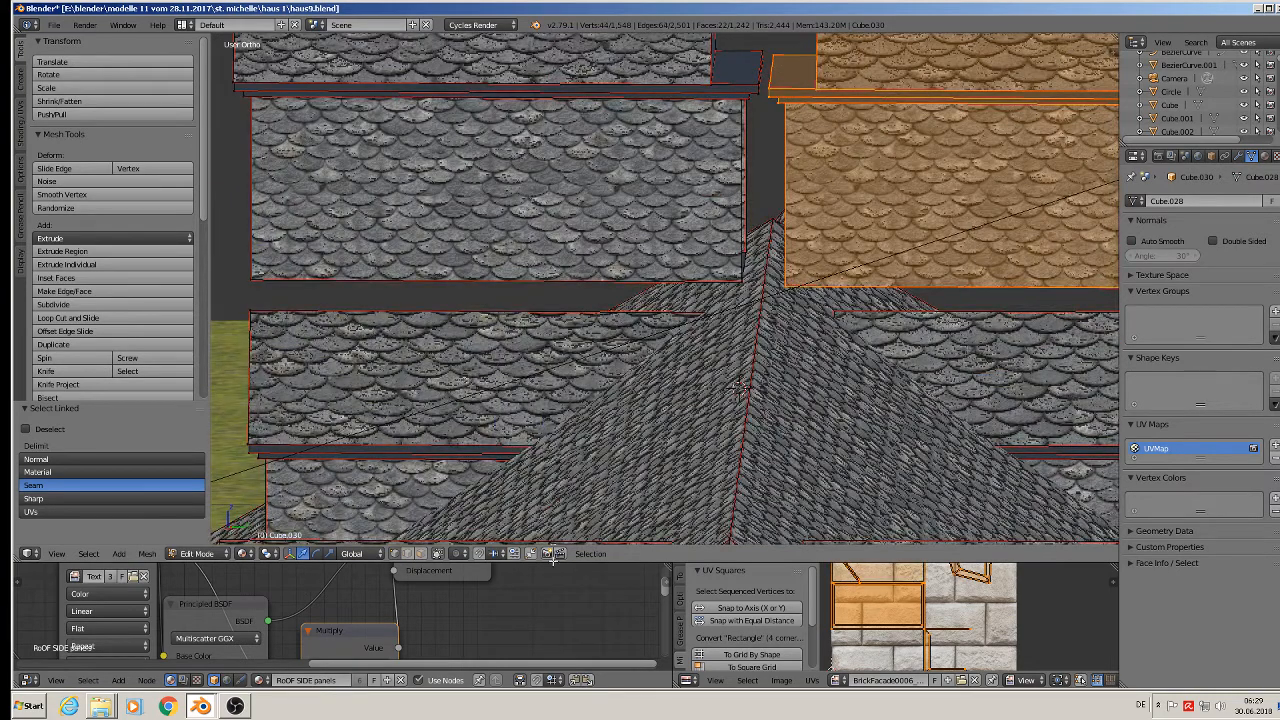
pyautogui.press('x')
pyautogui.click(874, 388)
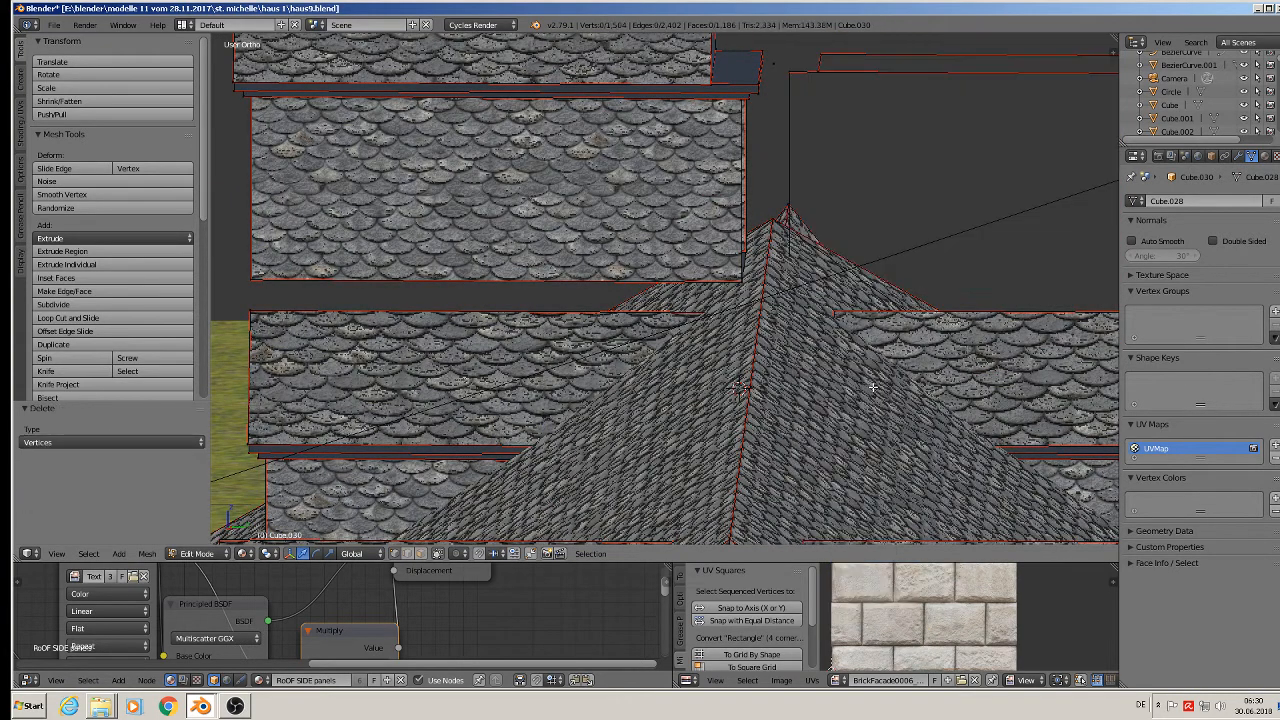
# Delete the leftover geometry of the removed dormer and the stray vertex beside the remaining raised dormer.
pyautogui.scroll(-4, 873, 387)
pyautogui.rightClick(838, 228)
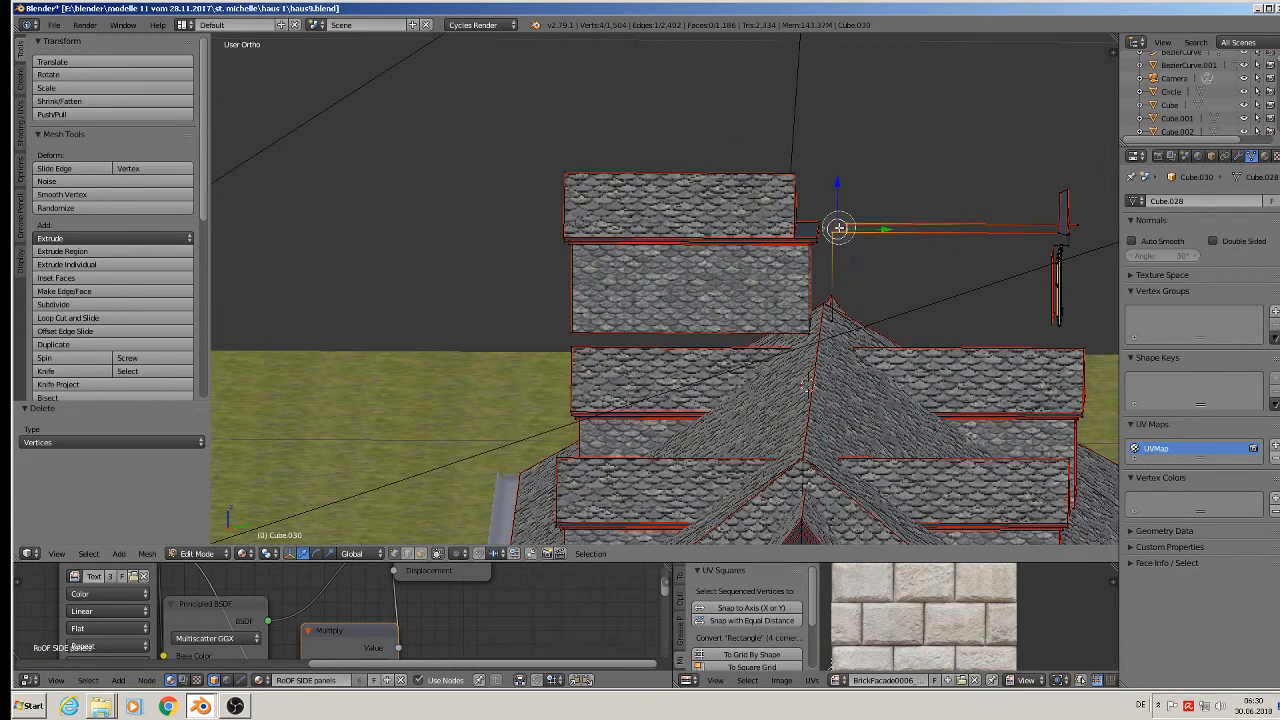
pyautogui.press('a')
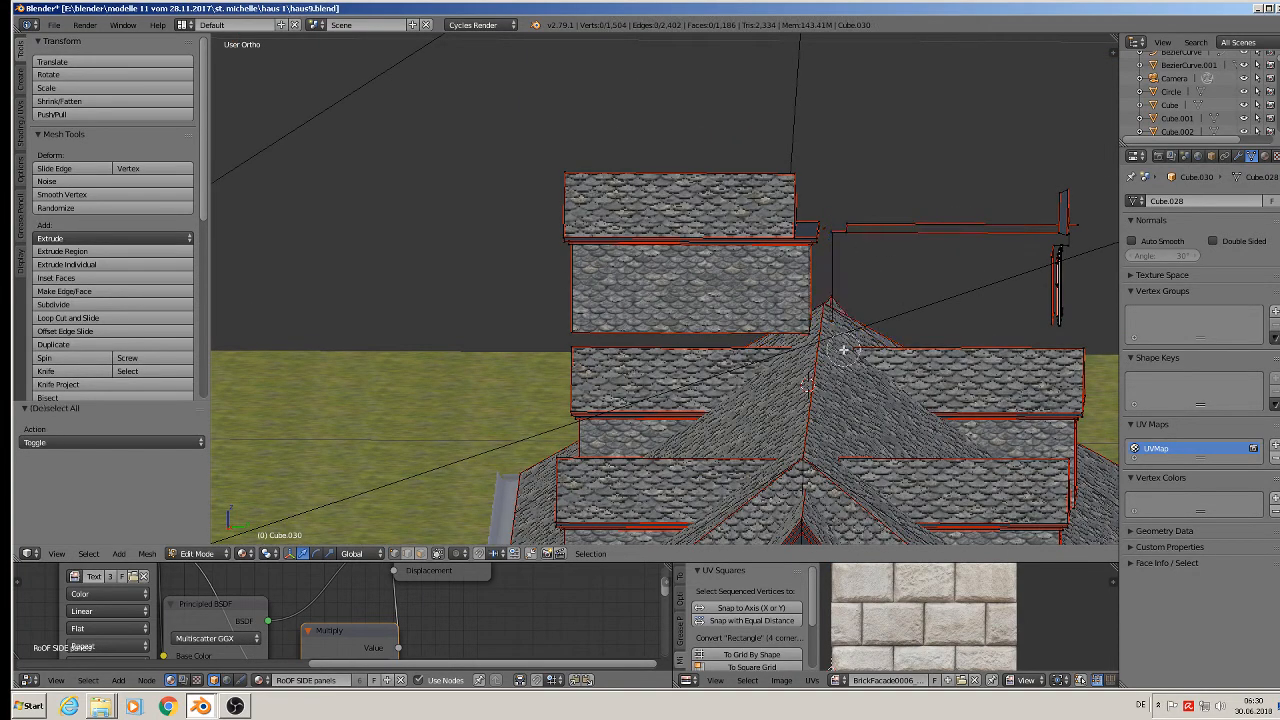
pyautogui.moveTo(844, 349)
pyautogui.mouseDown()
pyautogui.moveTo(843, 234)
pyautogui.moveTo(1086, 194)
pyautogui.moveTo(1053, 258)
pyautogui.mouseUp()
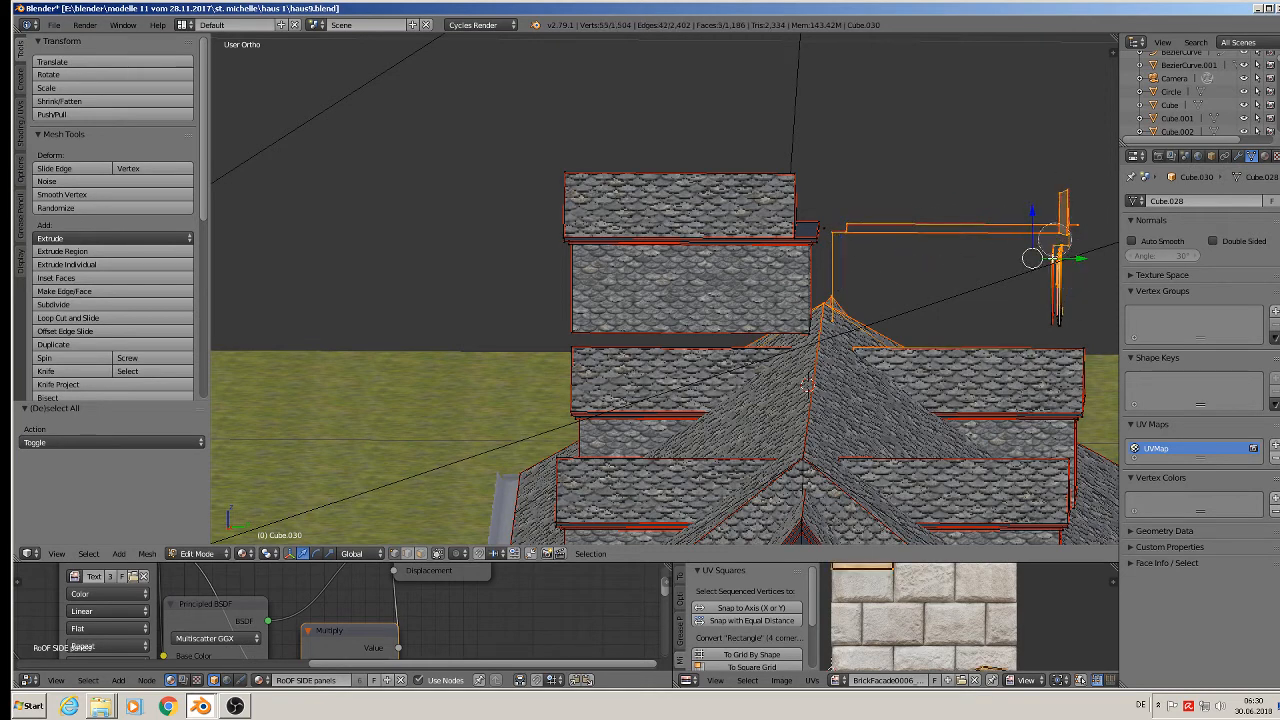
pyautogui.press('x')
pyautogui.click(1015, 298)
pyautogui.moveTo(1015, 298); pyautogui.dragTo(1002, 321, button='middle')
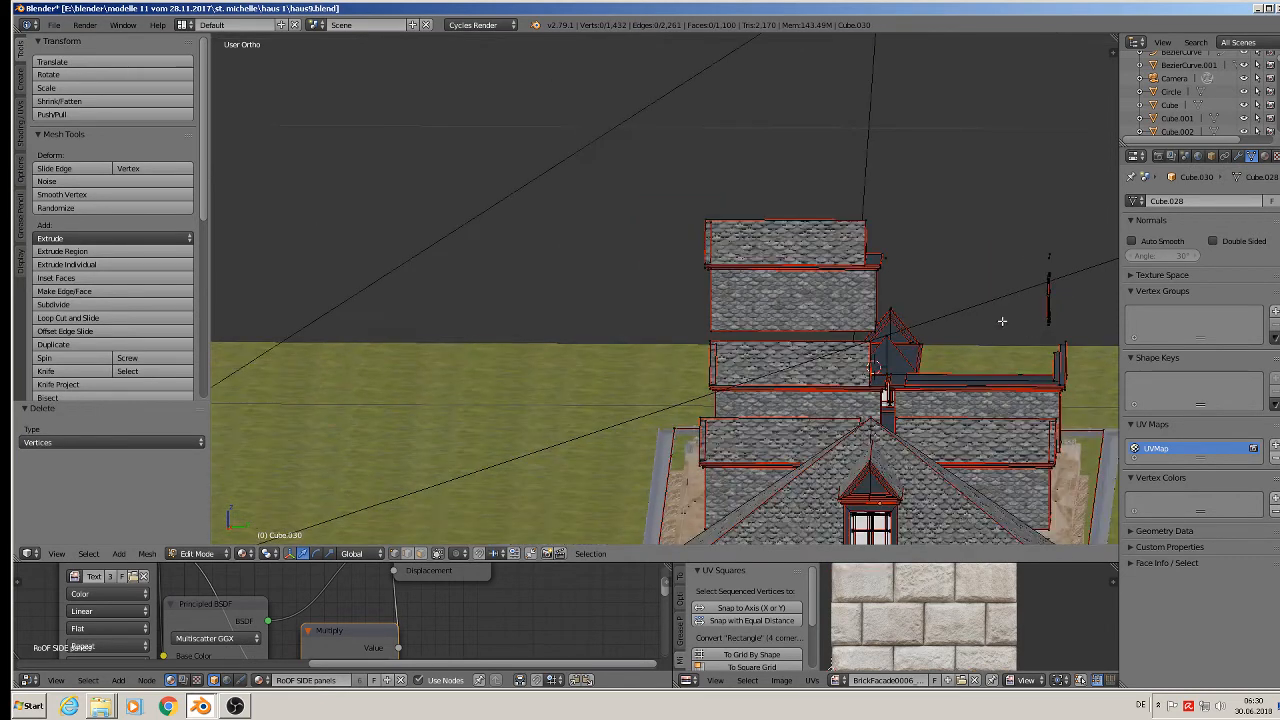
pyautogui.rightClick(896, 257)
pyautogui.press('x')
pyautogui.click(895, 257)
# Check the raised dormer's linked geometry by selecting it, and allow selection through to hidden vertices.
pyautogui.moveTo(890, 329); pyautogui.dragTo(892, 308, button='middle')
pyautogui.press('a')
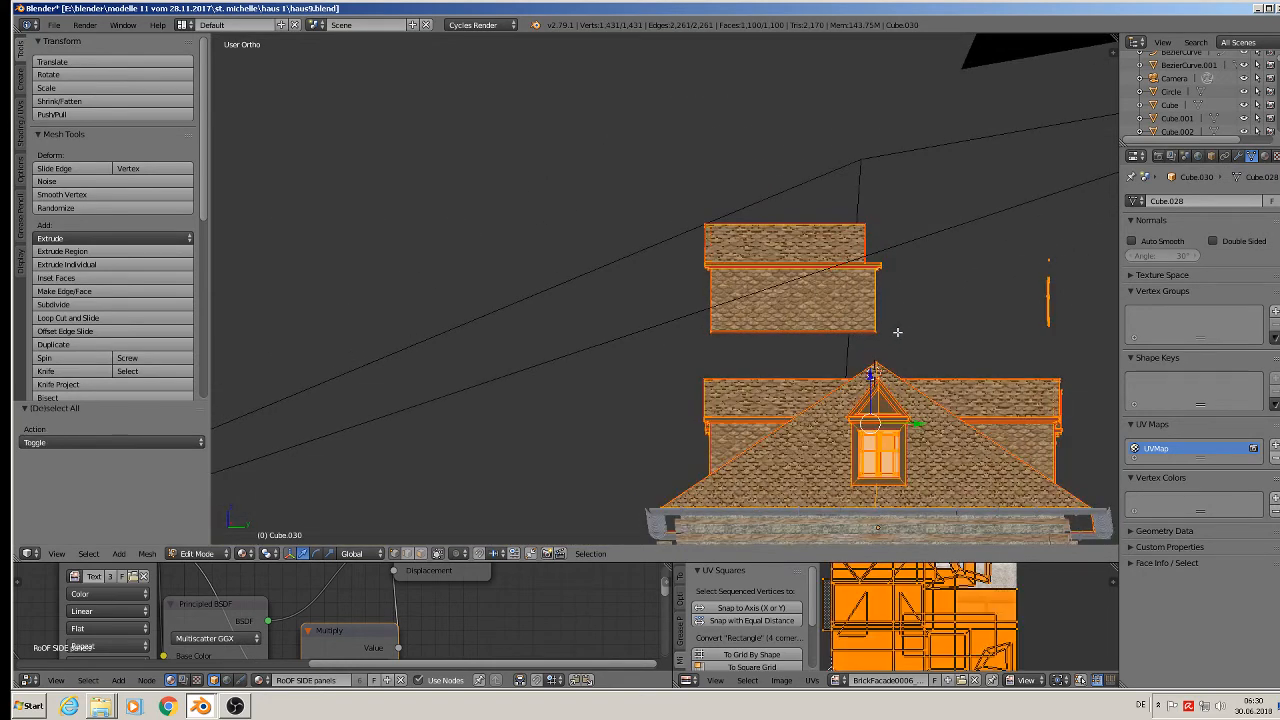
pyautogui.press('a')
pyautogui.press('l')
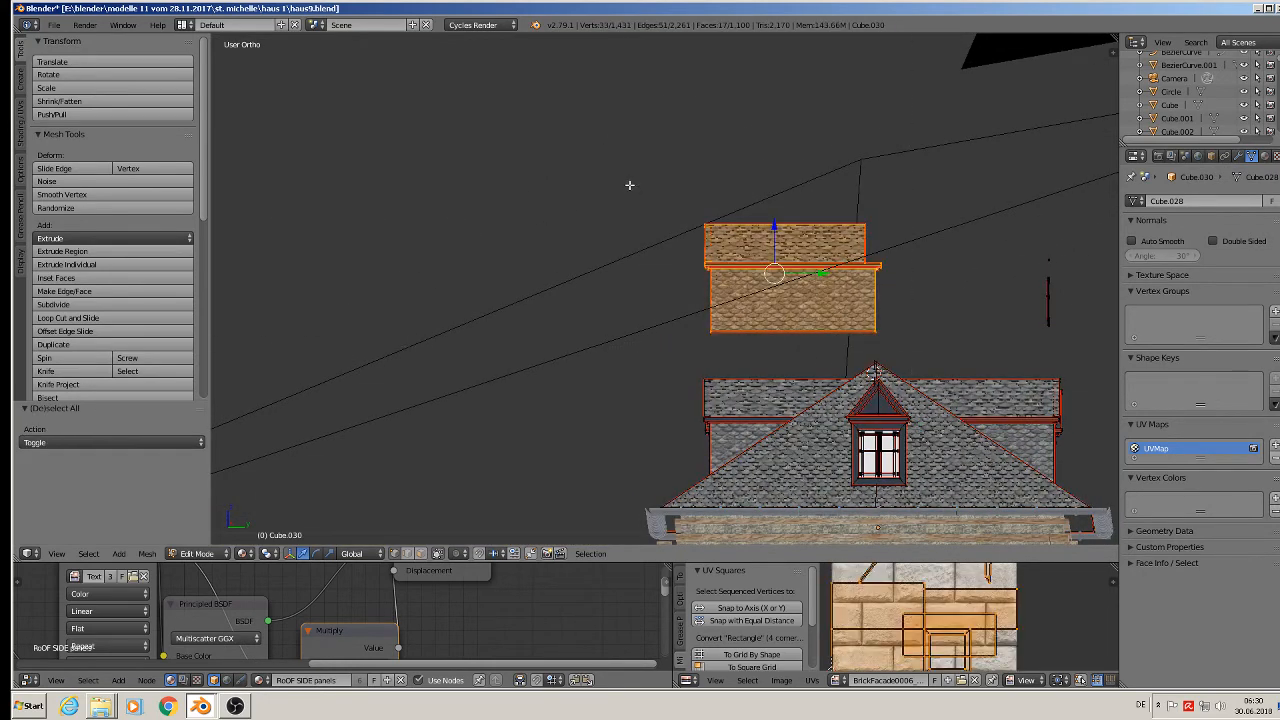
pyautogui.moveTo(749, 274); pyautogui.dragTo(807, 302, button='middle')
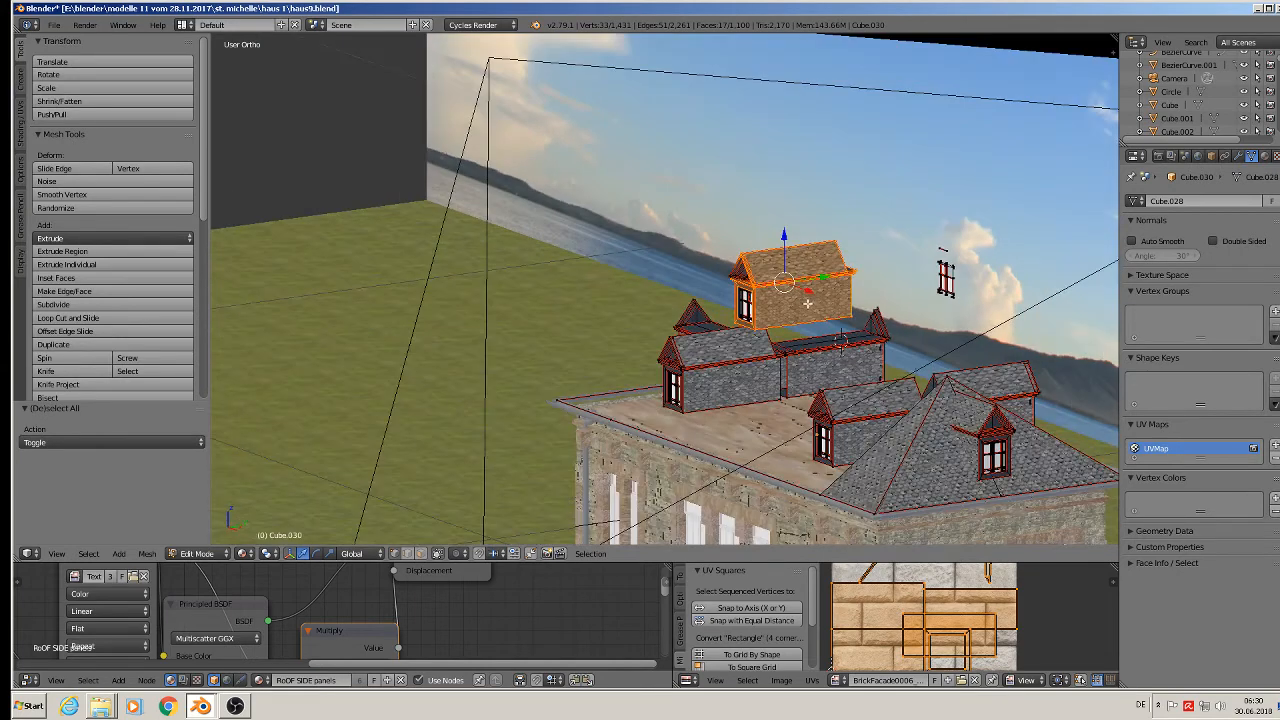
pyautogui.scroll(2, 803, 301)
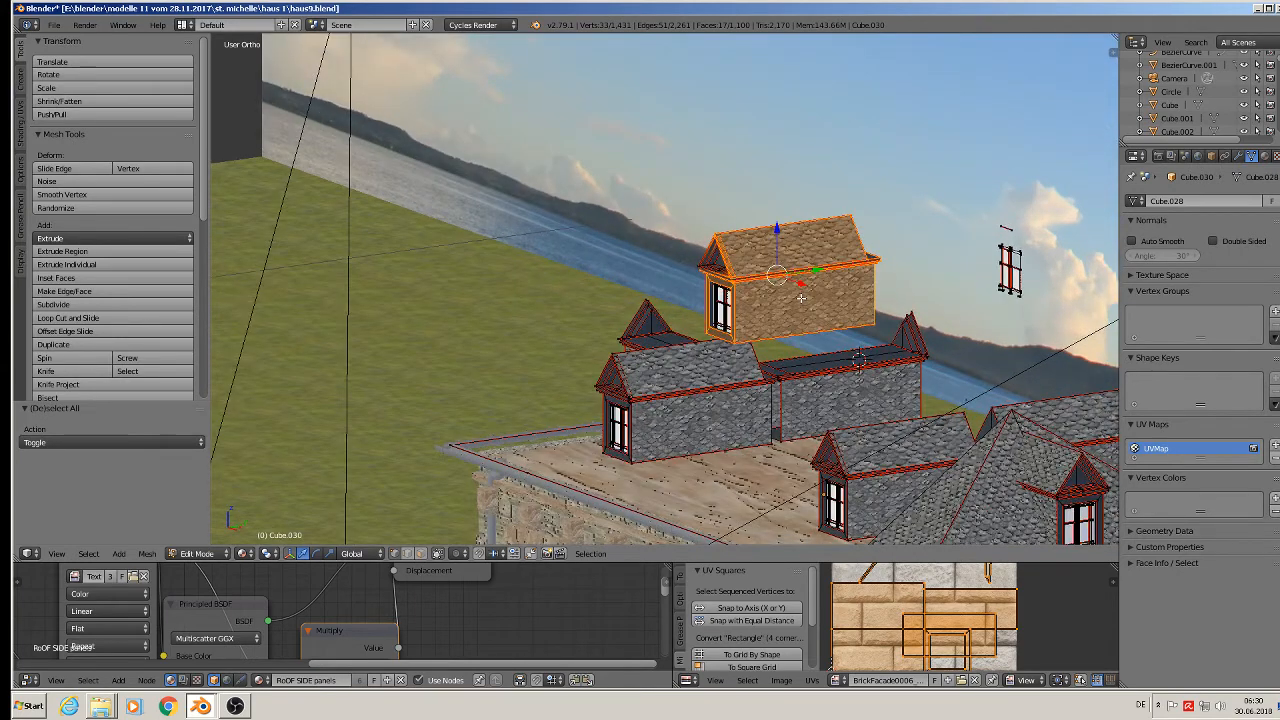
pyautogui.click(439, 555)
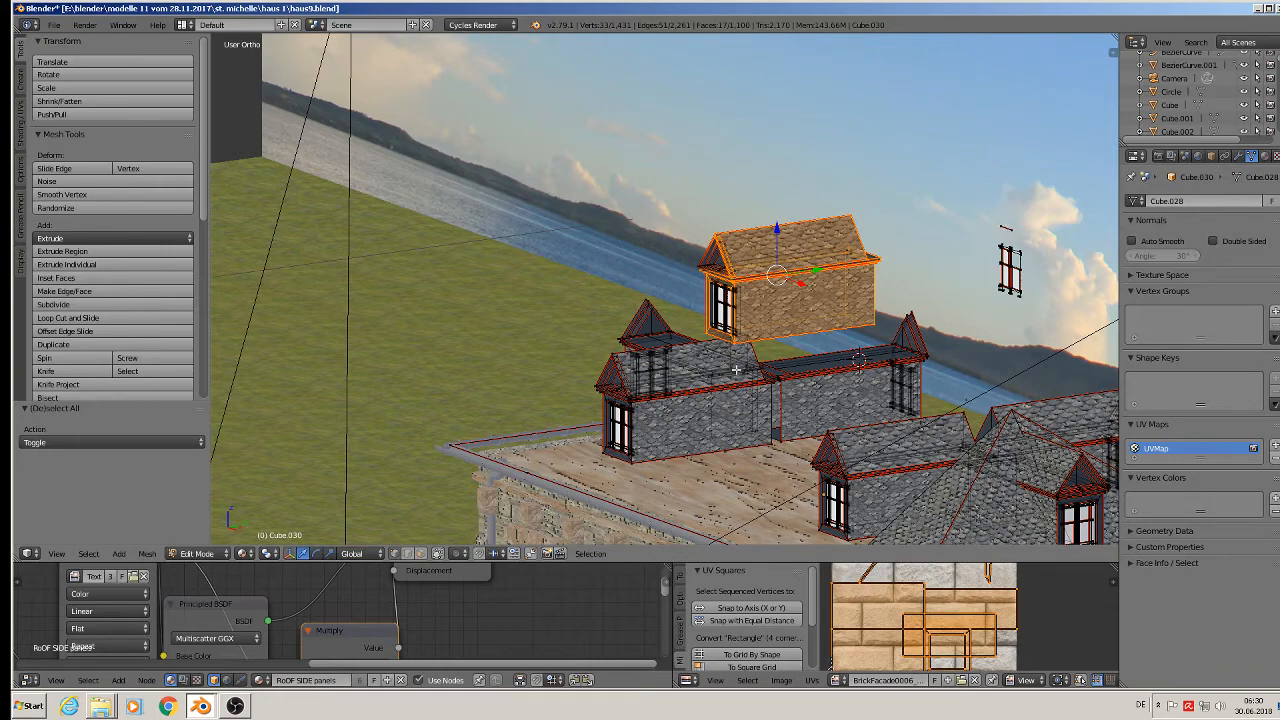
# Select the detached leftover window frame floating behind the raised dormer and delete its vertices.
pyautogui.press('KP_1')
pyautogui.press('a')
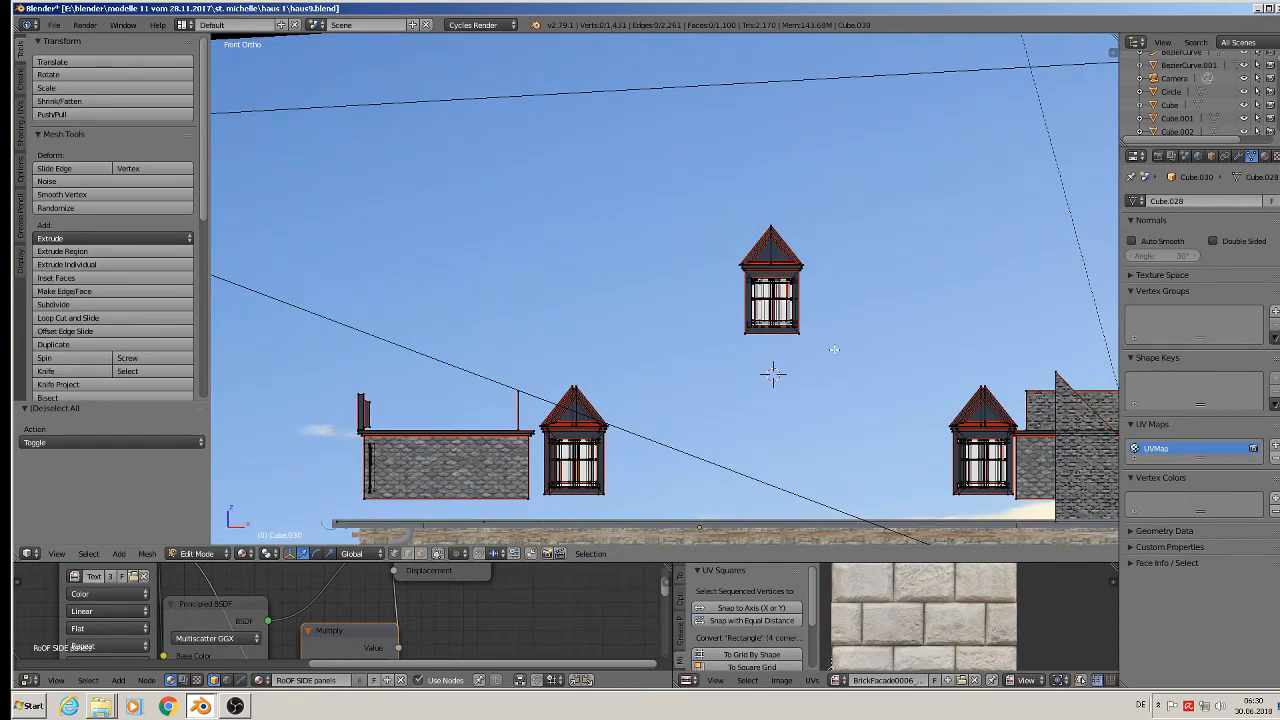
pyautogui.moveTo(805, 348); pyautogui.dragTo(697, 214)
pyautogui.moveTo(834, 333); pyautogui.dragTo(694, 344, button='middle')
pyautogui.press('a')
pyautogui.press('l')
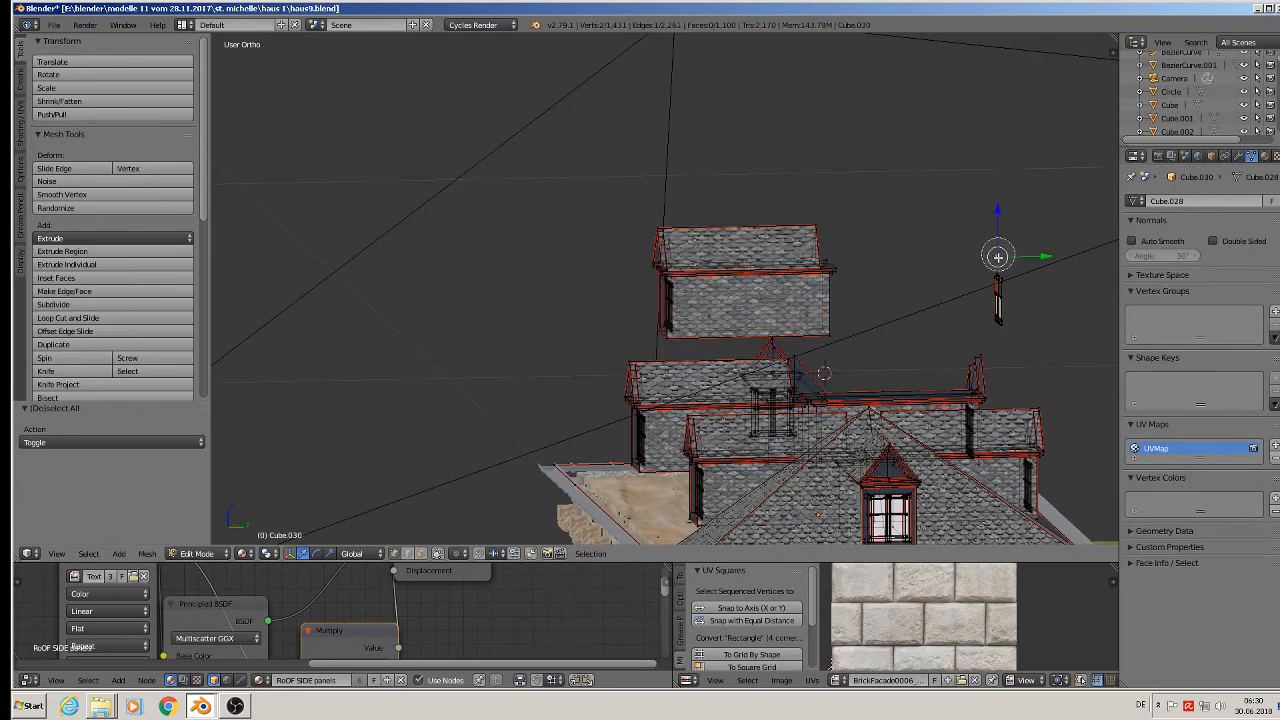
pyautogui.press('x')
pyautogui.click(1006, 335)
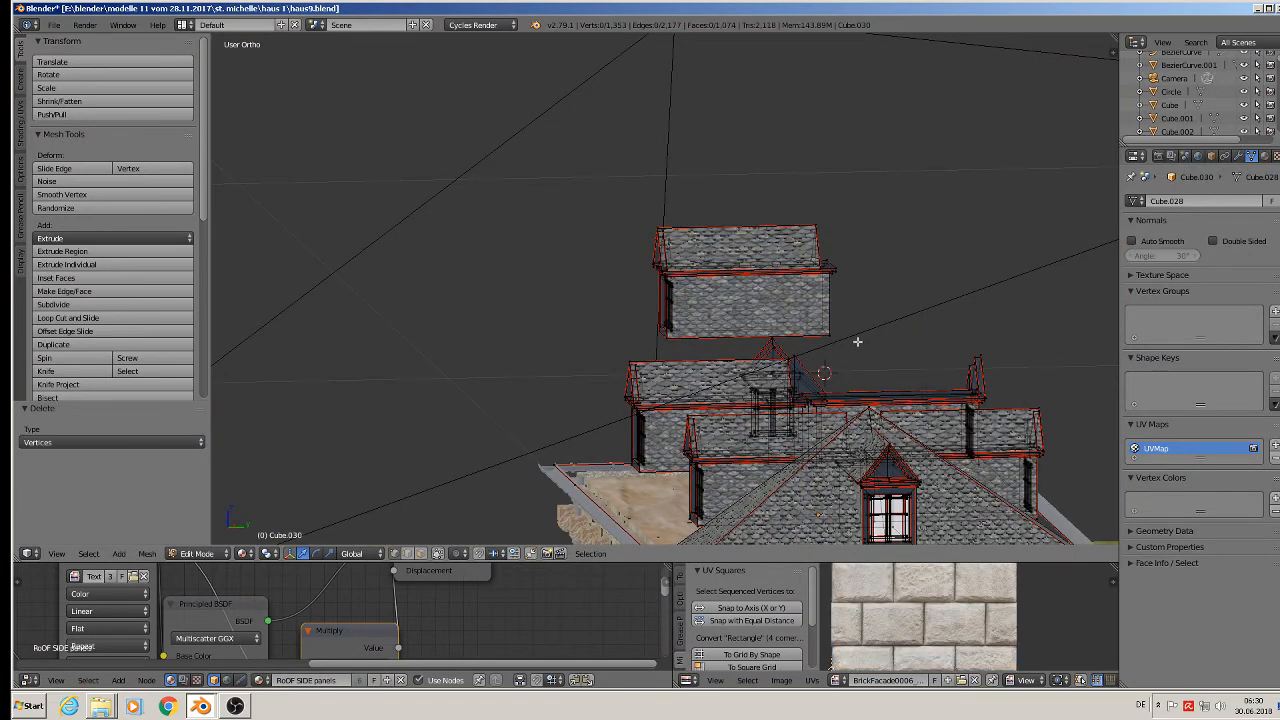
# Box-select the entire raised dormer, including its roof, walls, trim and window parts.
pyautogui.moveTo(851, 343); pyautogui.dragTo(831, 329, button='middle')
pyautogui.press('b')
pyautogui.moveTo(859, 353); pyautogui.dragTo(634, 266)
pyautogui.moveTo(600, 223); pyautogui.dragTo(752, 309, button='middle')
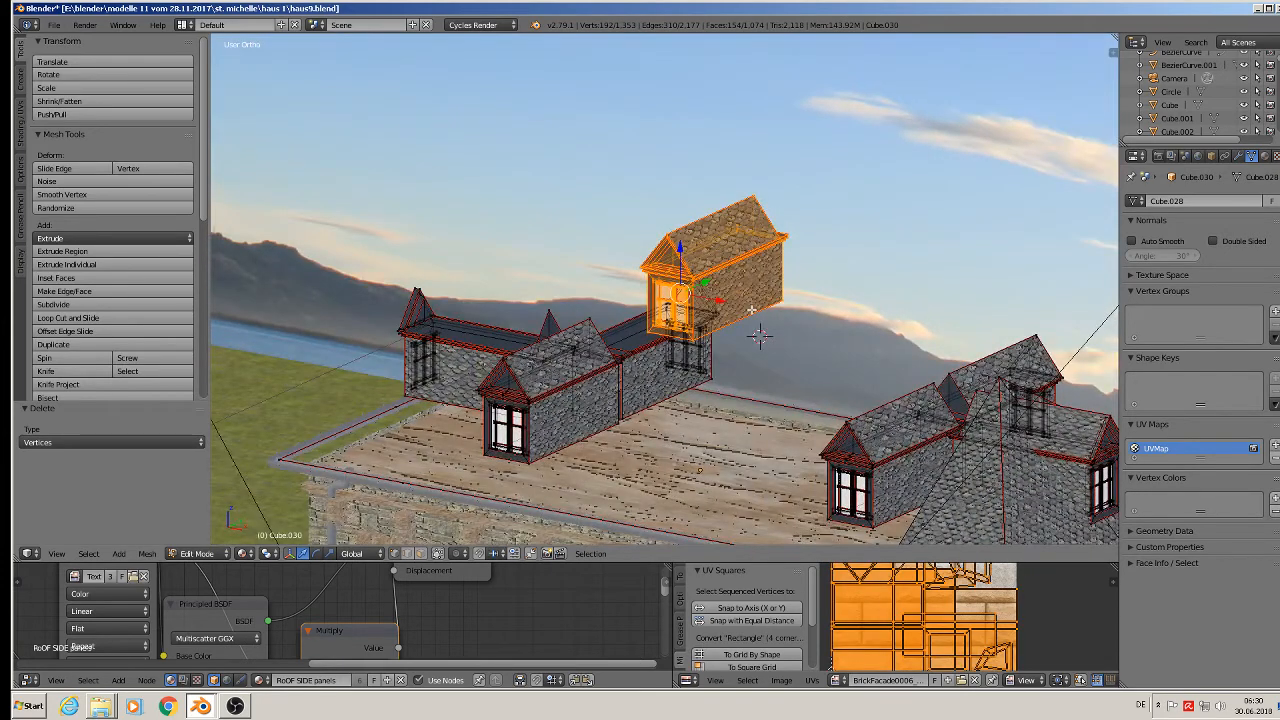
# Try to copy the selected dormer geometry straight from mesh editing into the haus 2 -2 file, then return to haus9.
pyautogui.hotkey('ctrl', 'c')
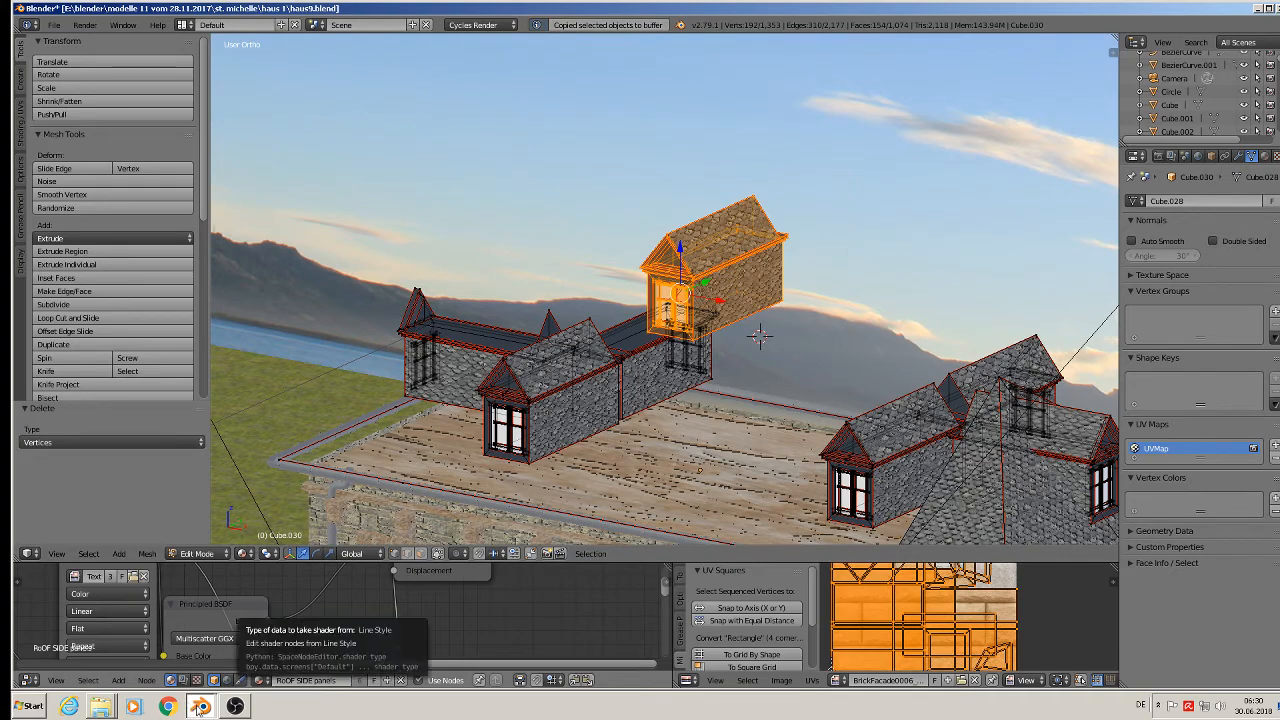
pyautogui.click(261, 668)
pyautogui.scroll(-8, 592, 431)
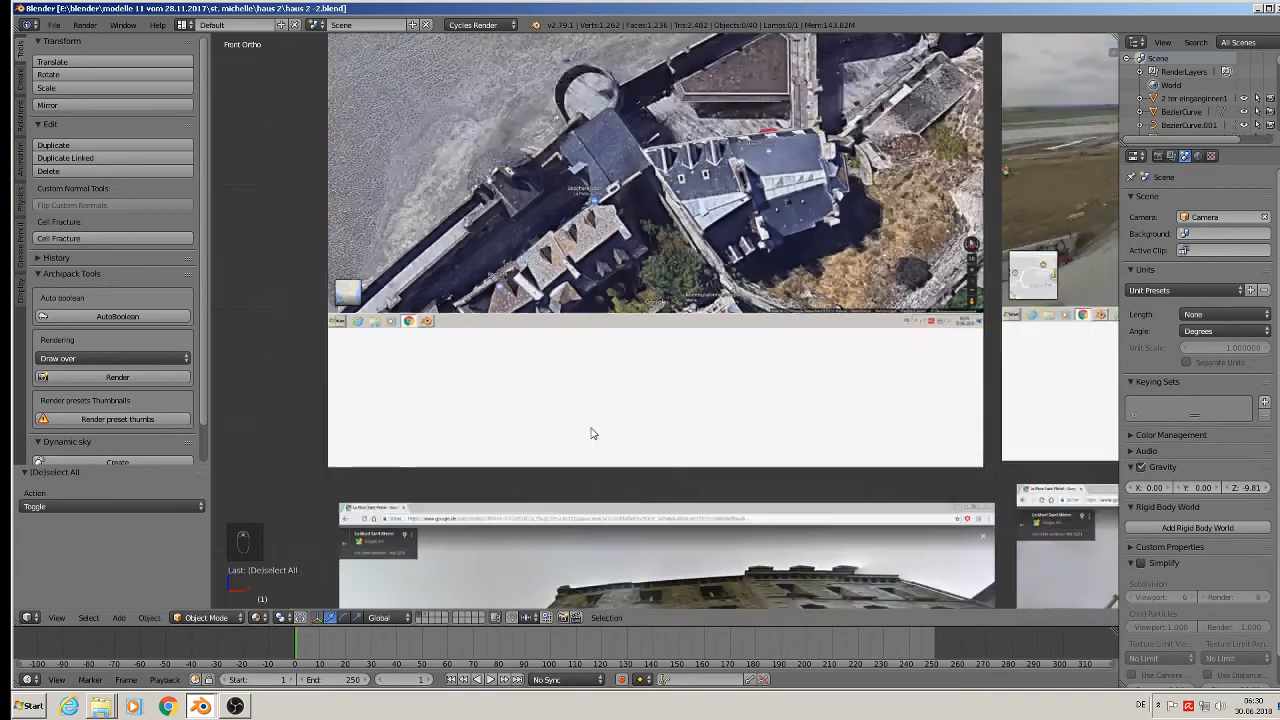
pyautogui.keyDown('shift'); pyautogui.moveTo(754, 460); pyautogui.dragTo(661, 275, button='middle'); pyautogui.keyUp('shift')
pyautogui.scroll(5, 640, 331)
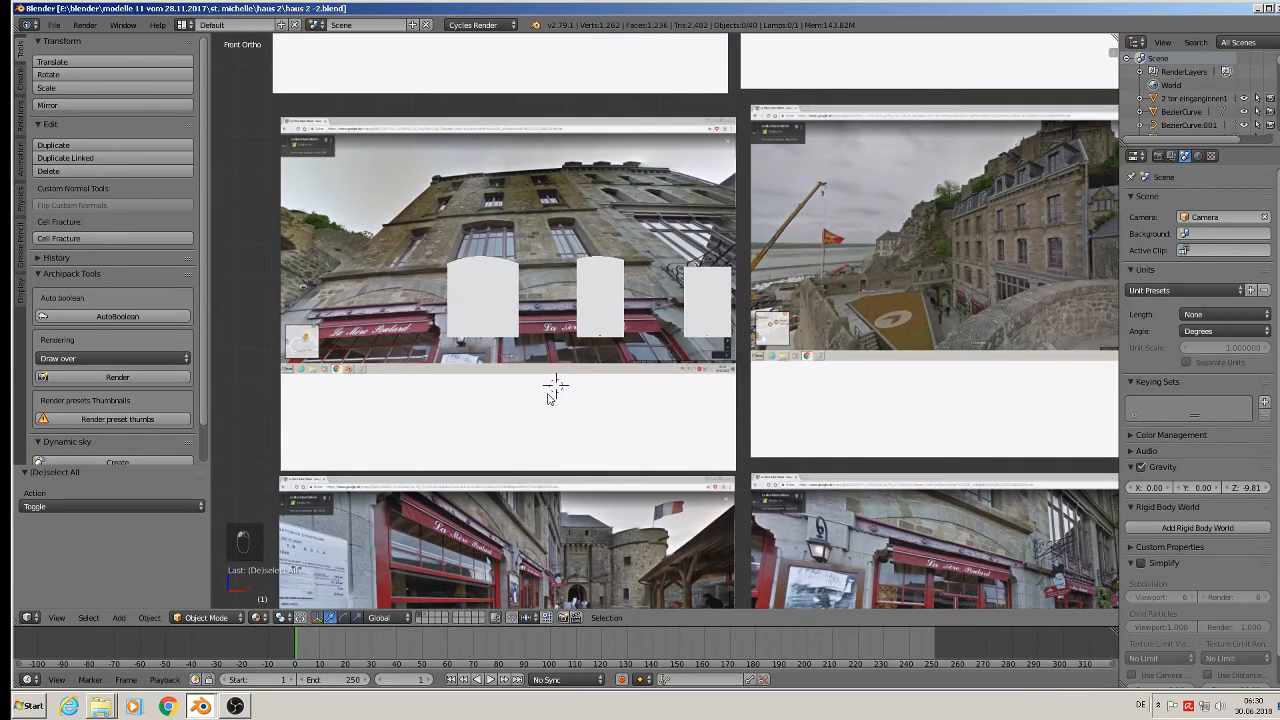
pyautogui.hotkey('ctrl', 'v')
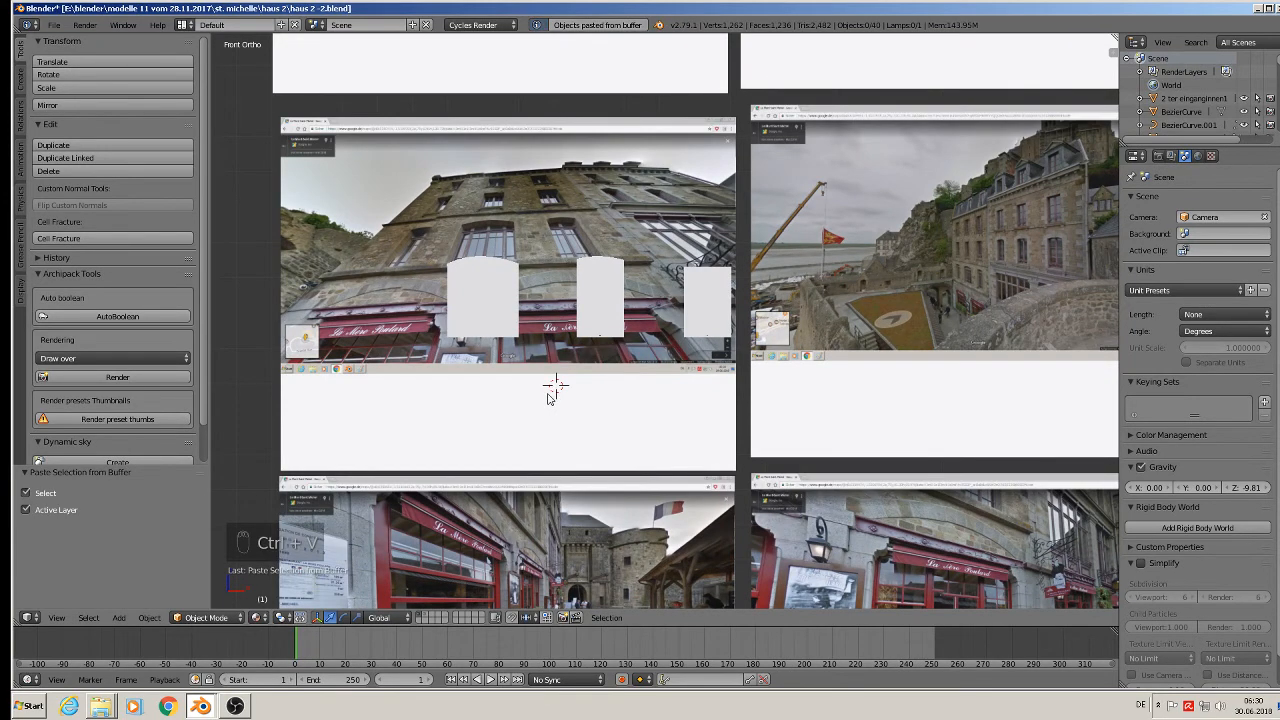
pyautogui.scroll(-10, 549, 397)
pyautogui.moveTo(549, 397); pyautogui.dragTo(459, 441, button='middle')
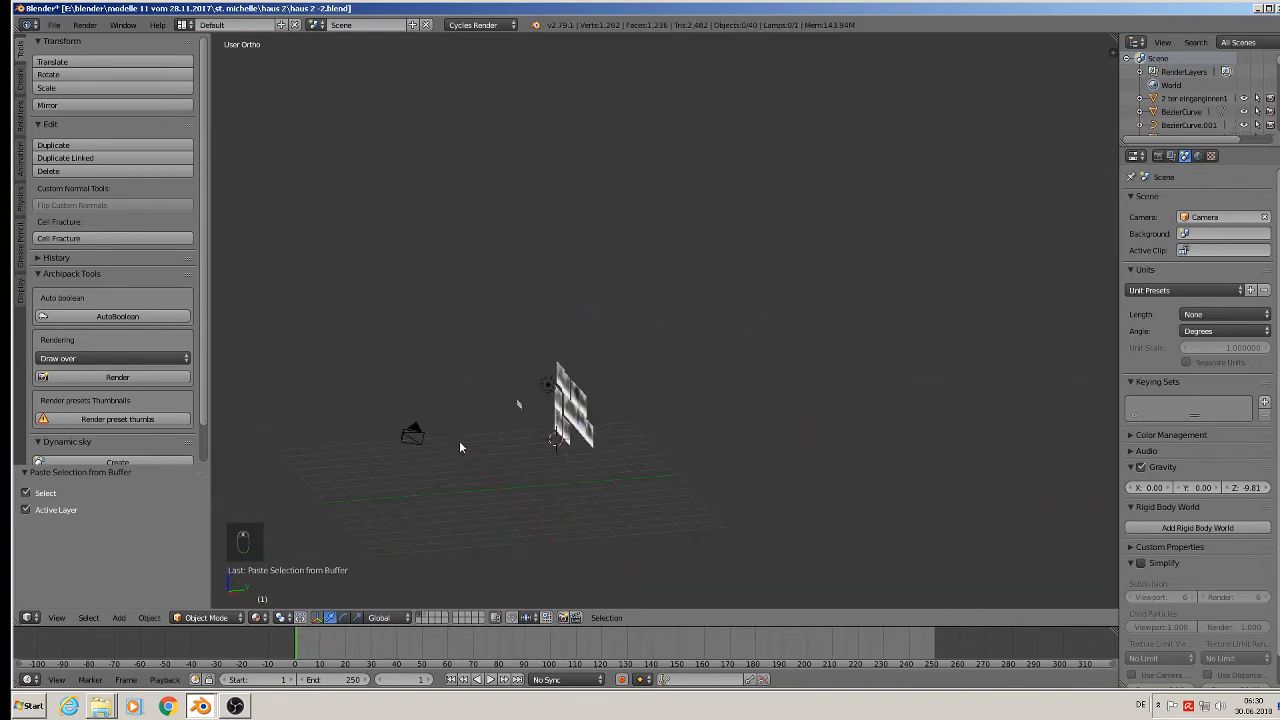
pyautogui.click(201, 706)
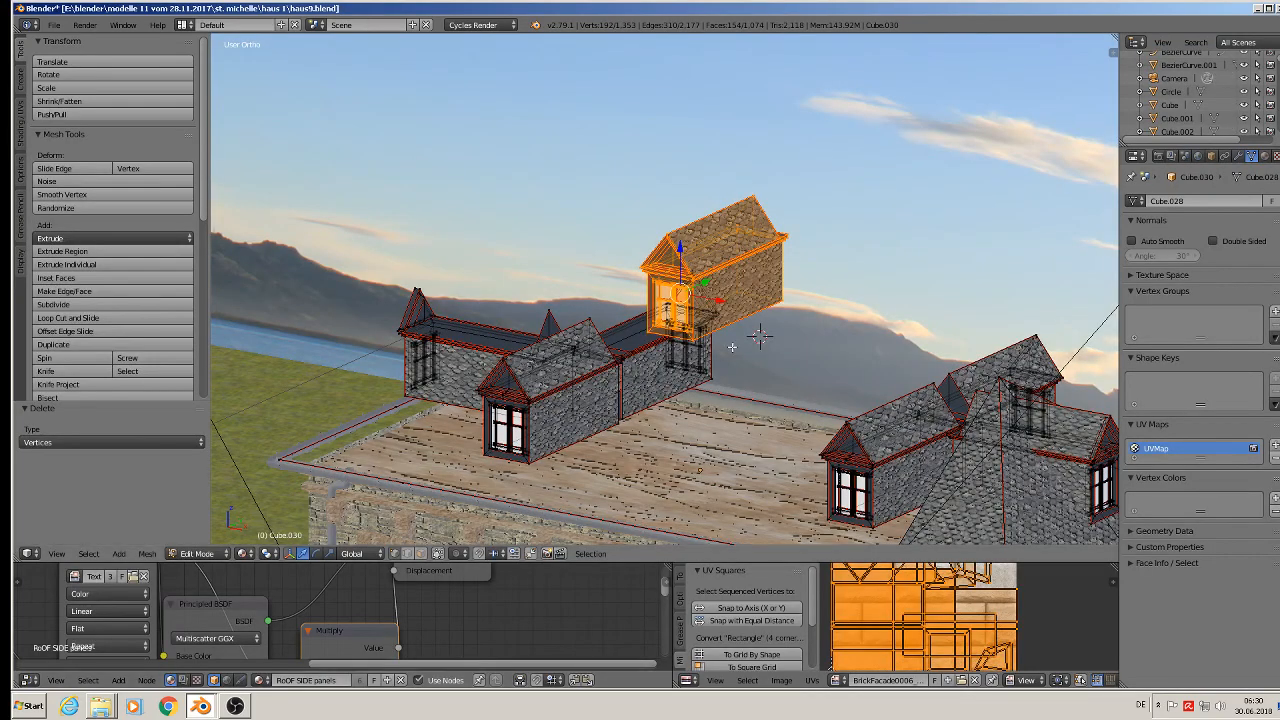
# Separate the selected dormer geometry into its own object, leave mesh editing and select the new dormer object.
pyautogui.press('Tab')
pyautogui.press('Tab')
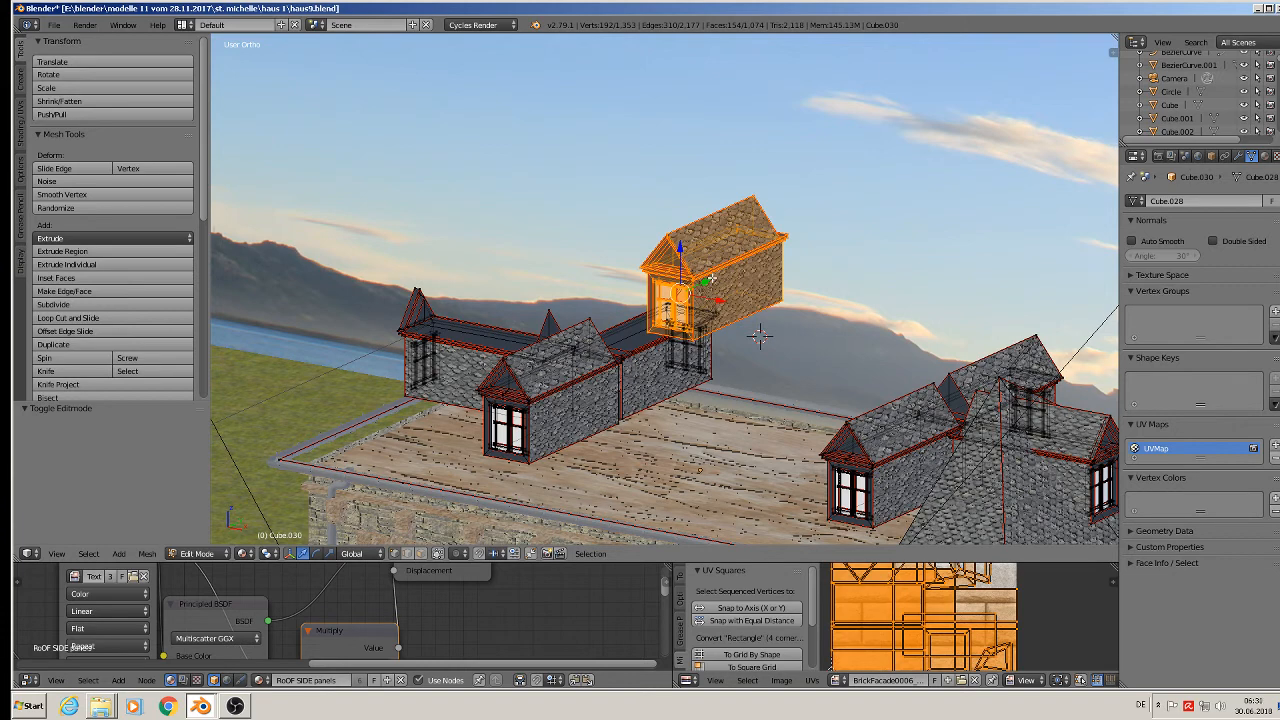
pyautogui.press('p')
pyautogui.click(711, 276)
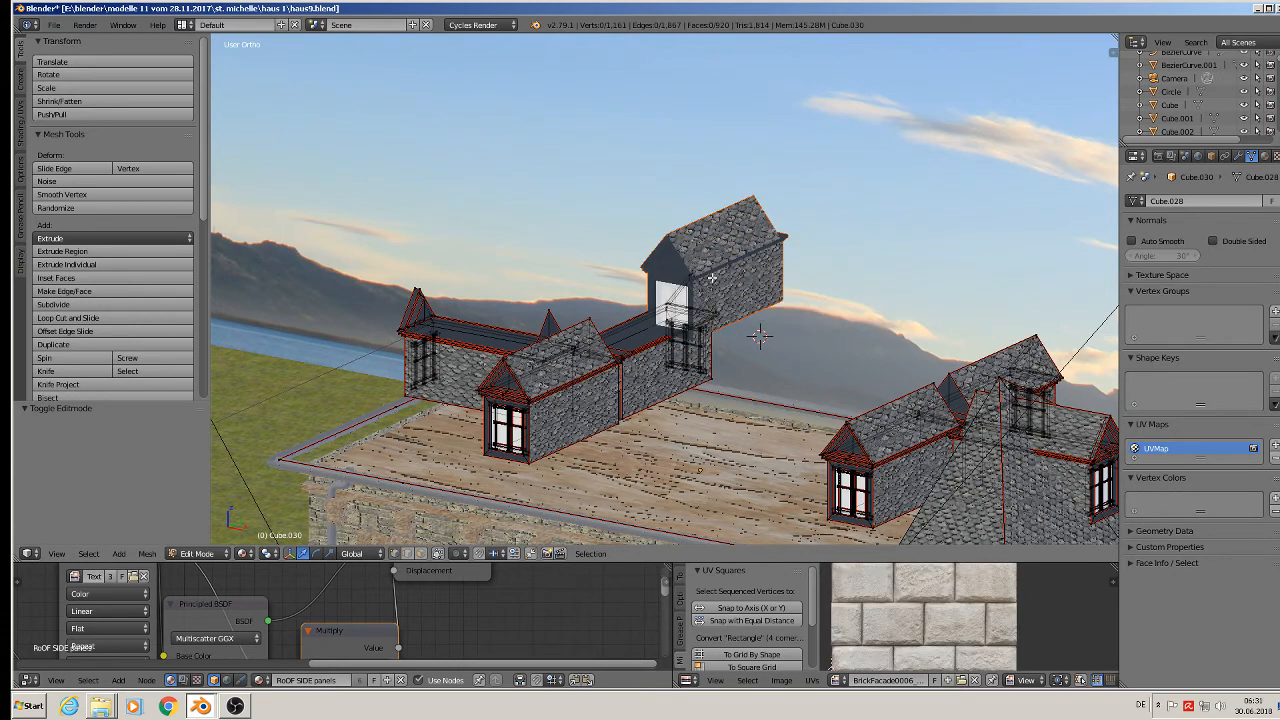
pyautogui.press('Tab')
pyautogui.rightClick(726, 271)
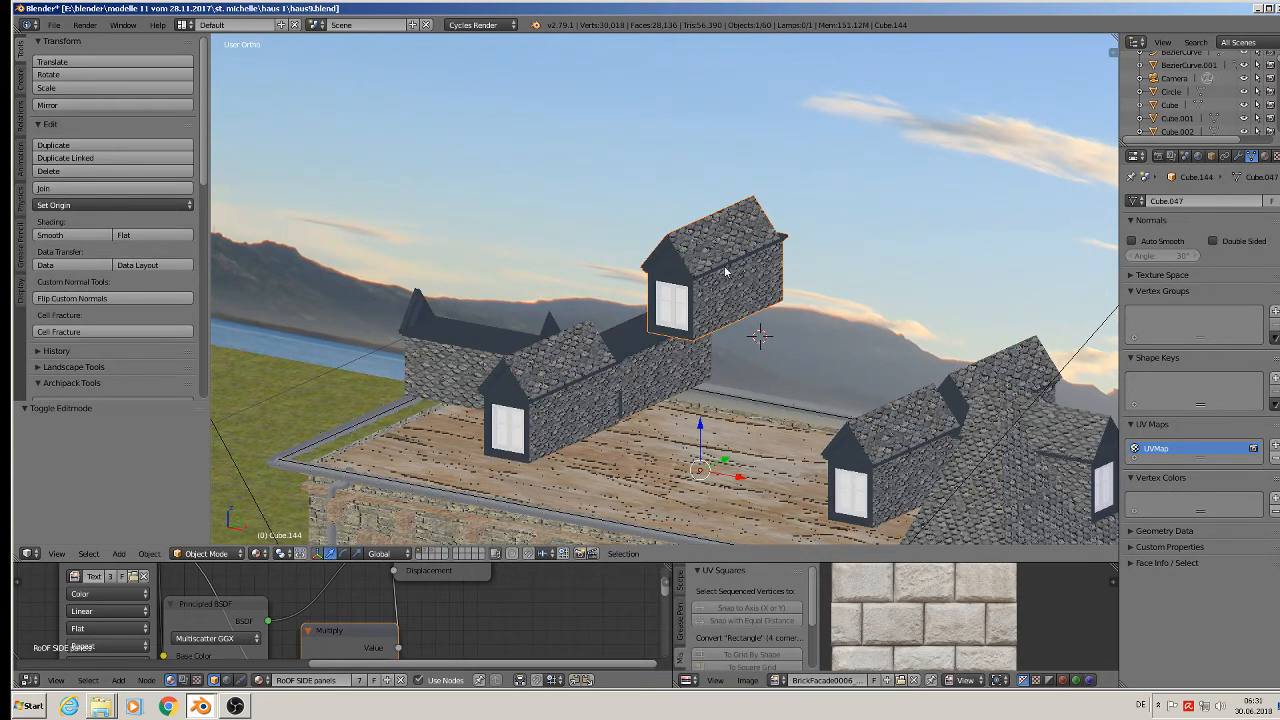
# Copy the separated dormer object from haus9 and paste it into the haus 2 -2 file.
pyautogui.hotkey('ctrl', 'c')
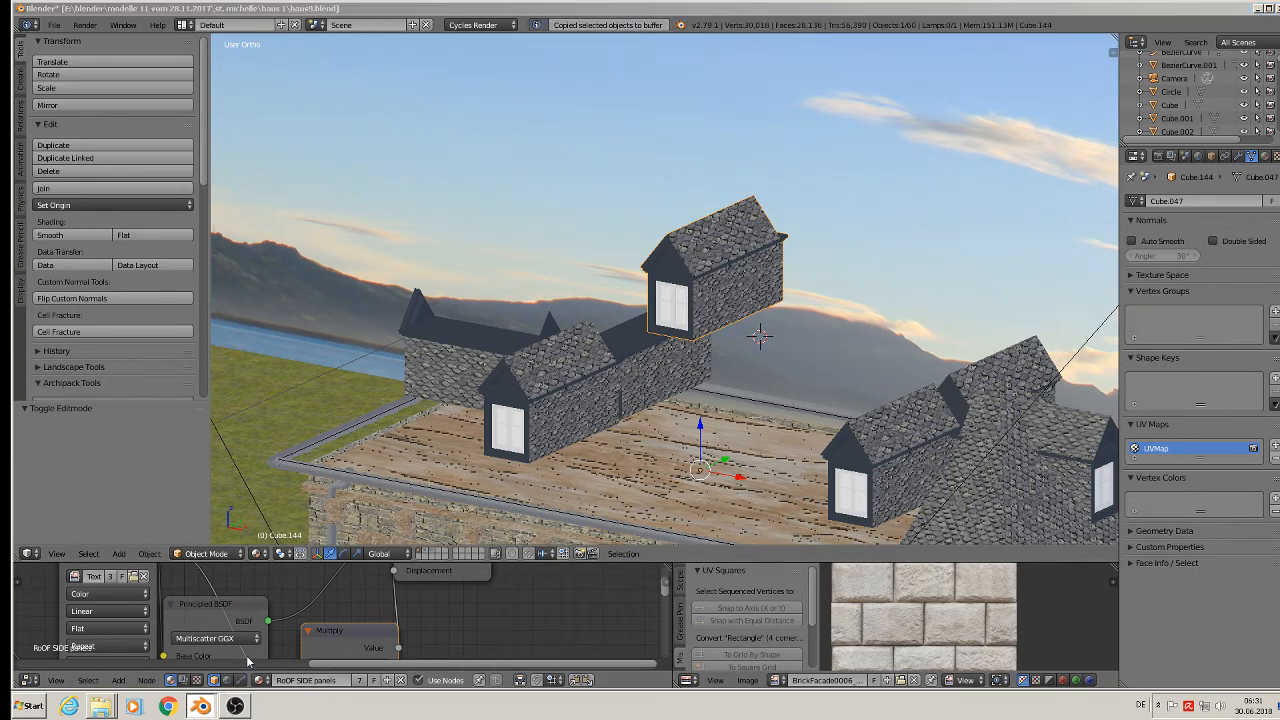
pyautogui.hotkey('alt', 'Tab')
pyautogui.hotkey('ctrl', 'v')
pyautogui.scroll(5, 522, 423)
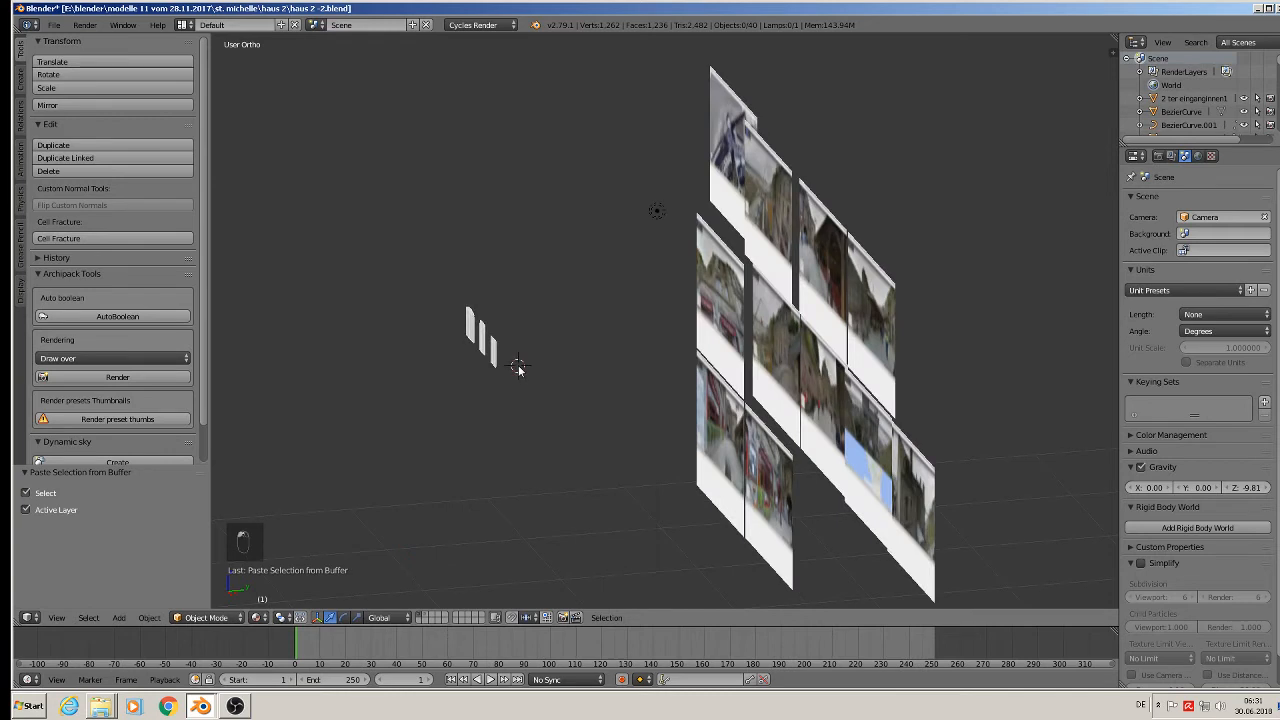
pyautogui.hotkey('ctrl', 'v')
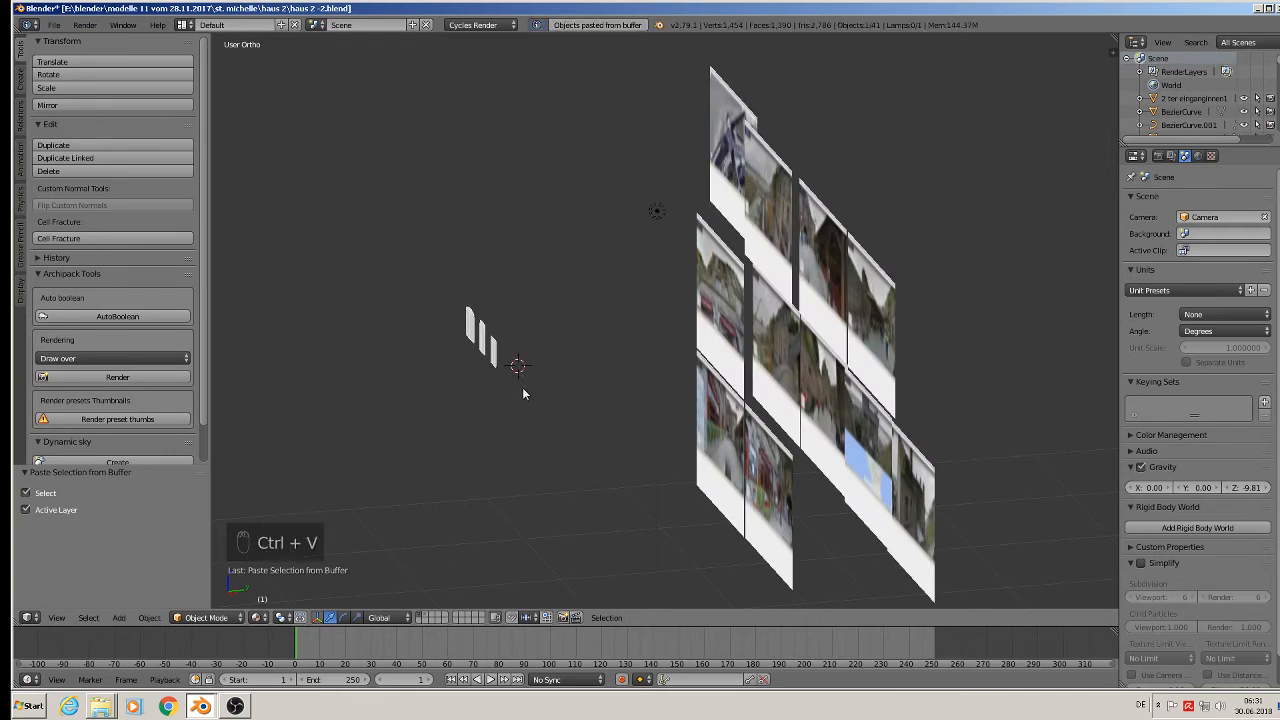
# Raise the pasted dormer about 2.817 units along Z towards the height of the window blanks.
pyautogui.scroll(-5, 522, 390)
pyautogui.scroll(4, 497, 454)
pyautogui.moveTo(511, 442); pyautogui.dragTo(540, 294)
pyautogui.moveTo(545, 318); pyautogui.dragTo(480, 330, button='middle')
pyautogui.scroll(6, 460, 332)
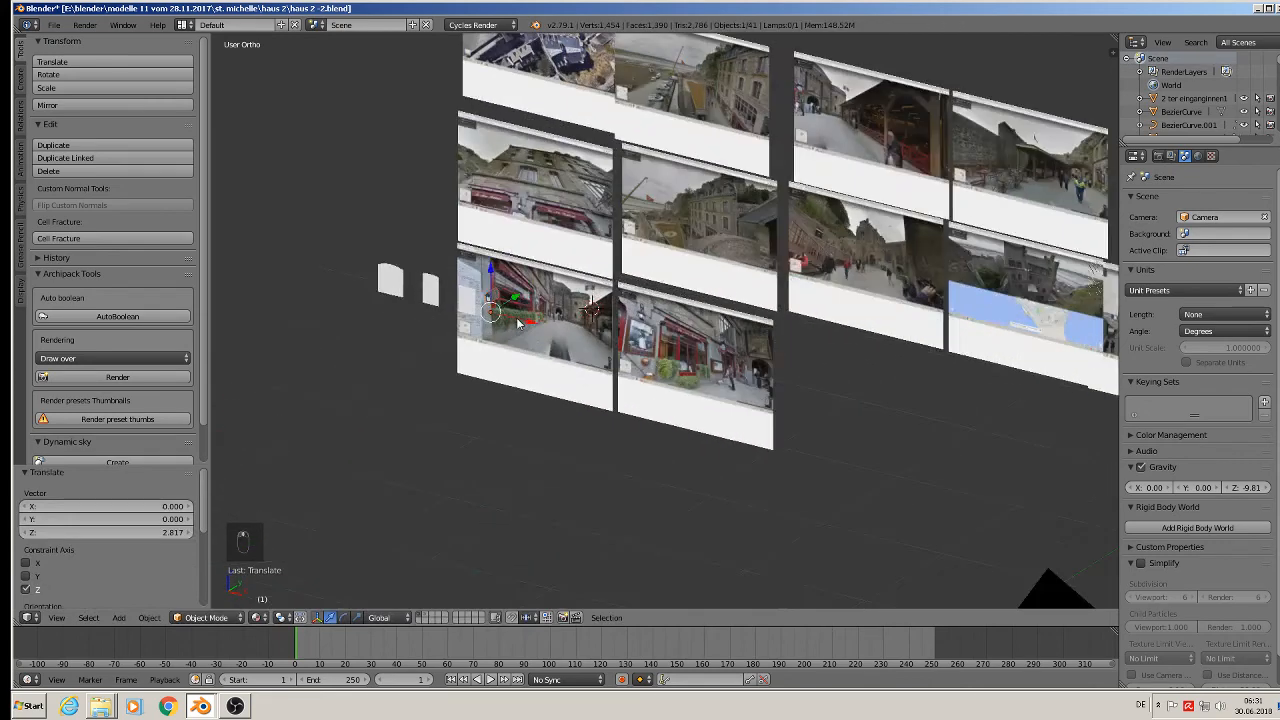
# Scale the dormer uniformly by about 2.43, lower it about 0.181 units along Z and deselect it.
pyautogui.press('s')
pyautogui.click(581, 368)
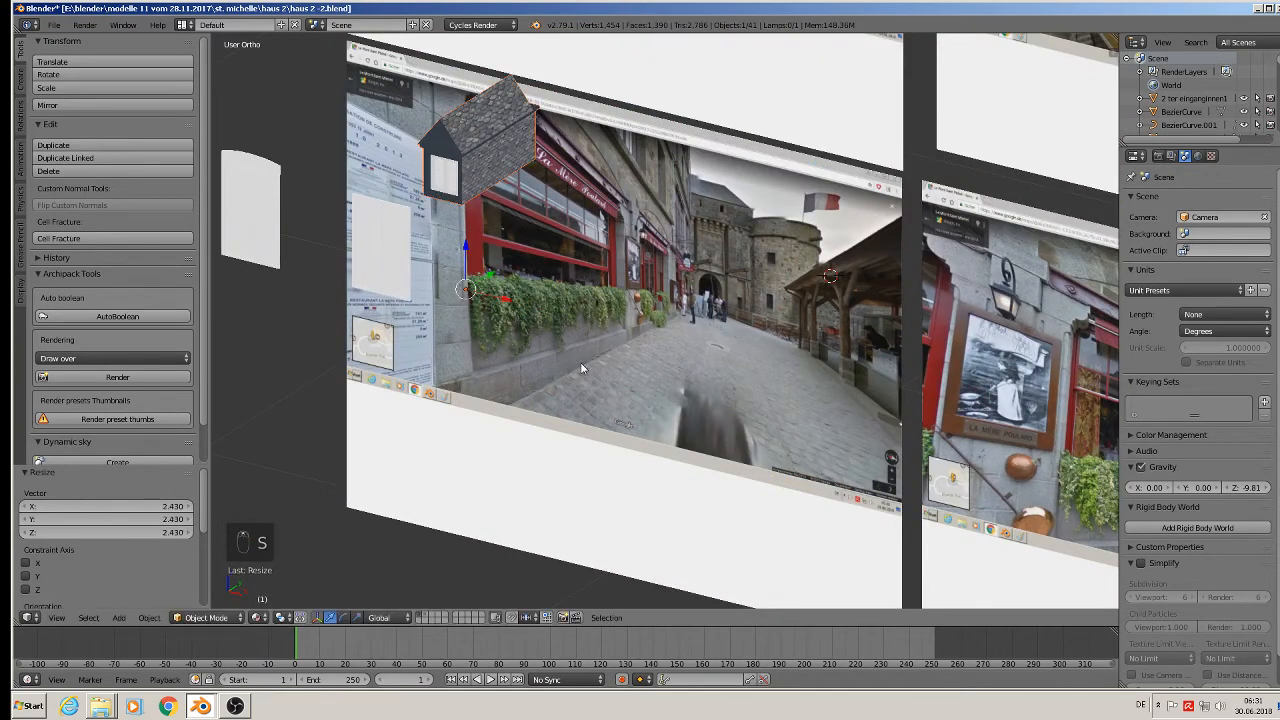
pyautogui.moveTo(465, 245); pyautogui.dragTo(465, 337)
pyautogui.scroll(-4, 513, 305)
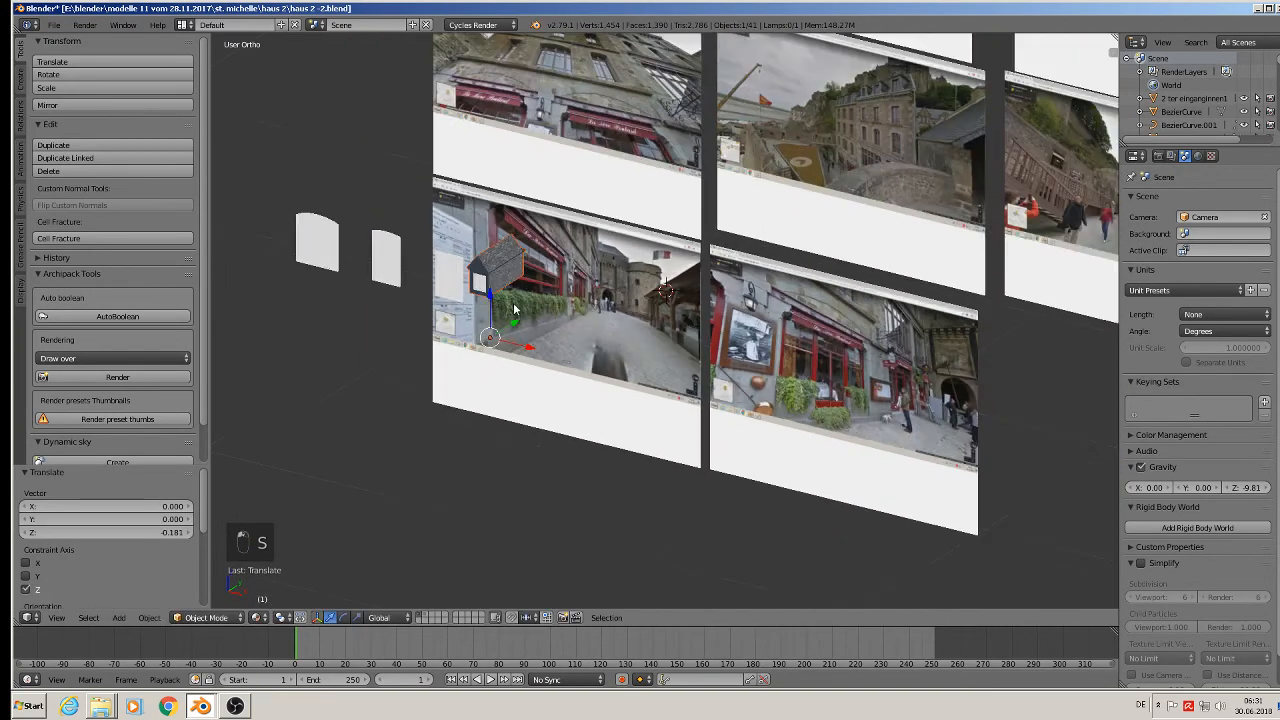
pyautogui.keyDown('shift'); pyautogui.moveTo(577, 267); pyautogui.dragTo(560, 401, button='middle'); pyautogui.keyUp('shift')
pyautogui.scroll(3, 565, 200)
pyautogui.press('a')
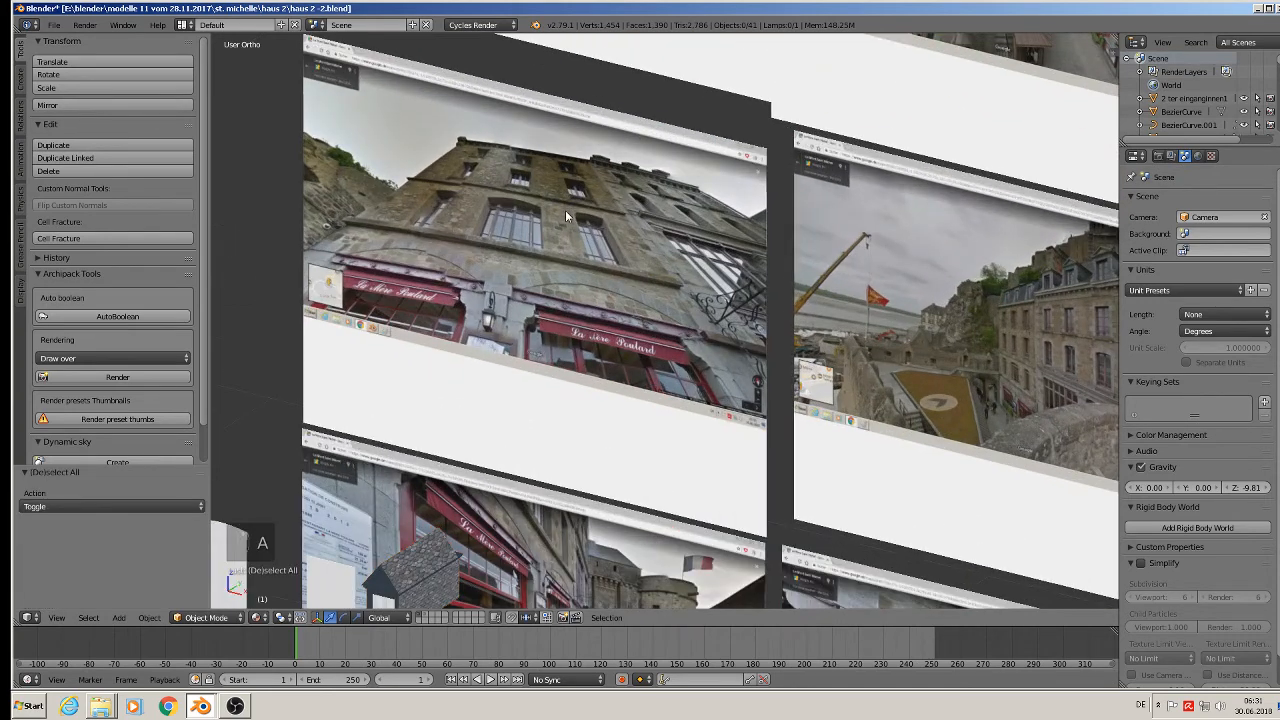
# Examine the La Mère Poulard facade reference photo for the windows, stonework and corner details still needed.
pyautogui.scroll(3, 545, 241)
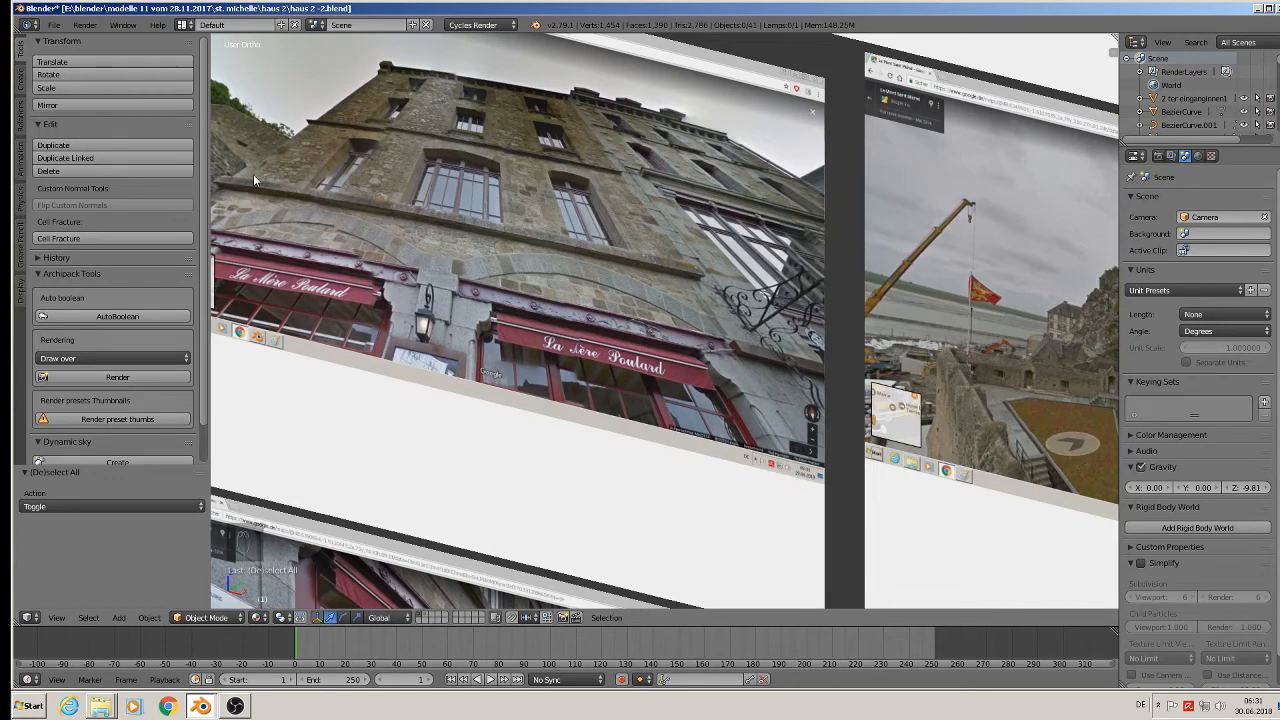
pyautogui.scroll(2, 275, 150)
pyautogui.scroll(-5, 445, 305)
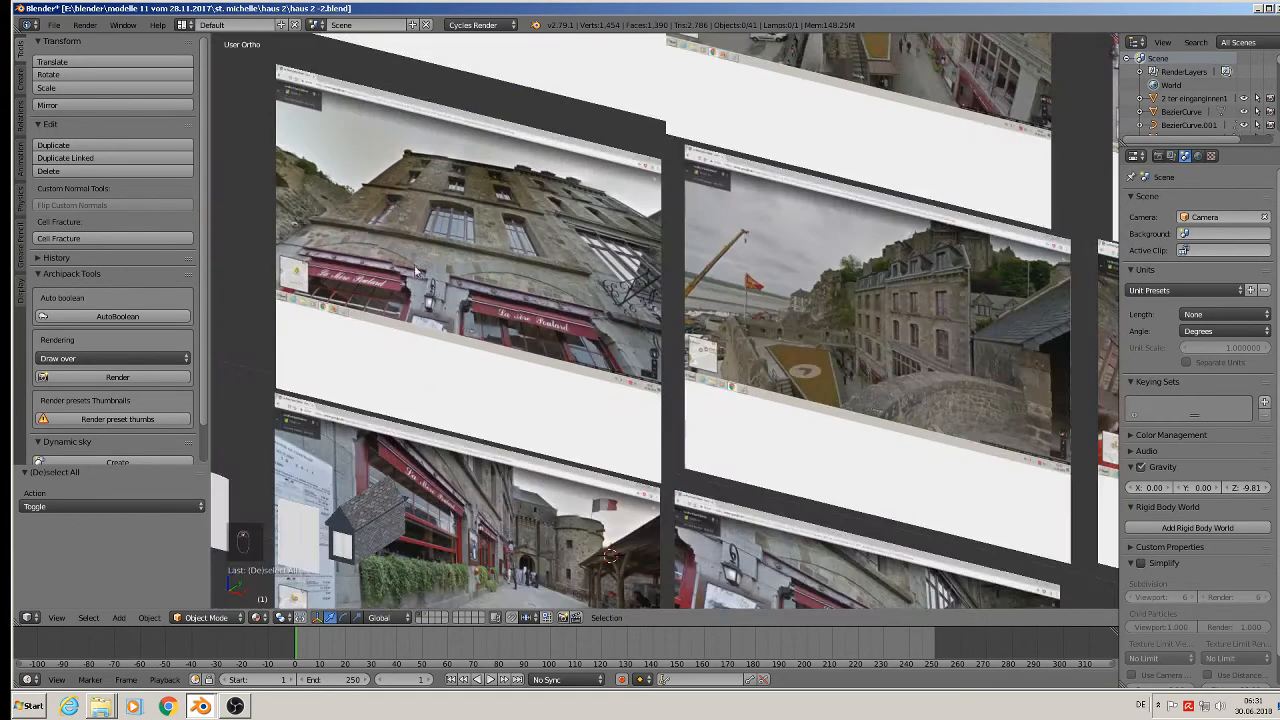
pyautogui.scroll(2, 440, 343)
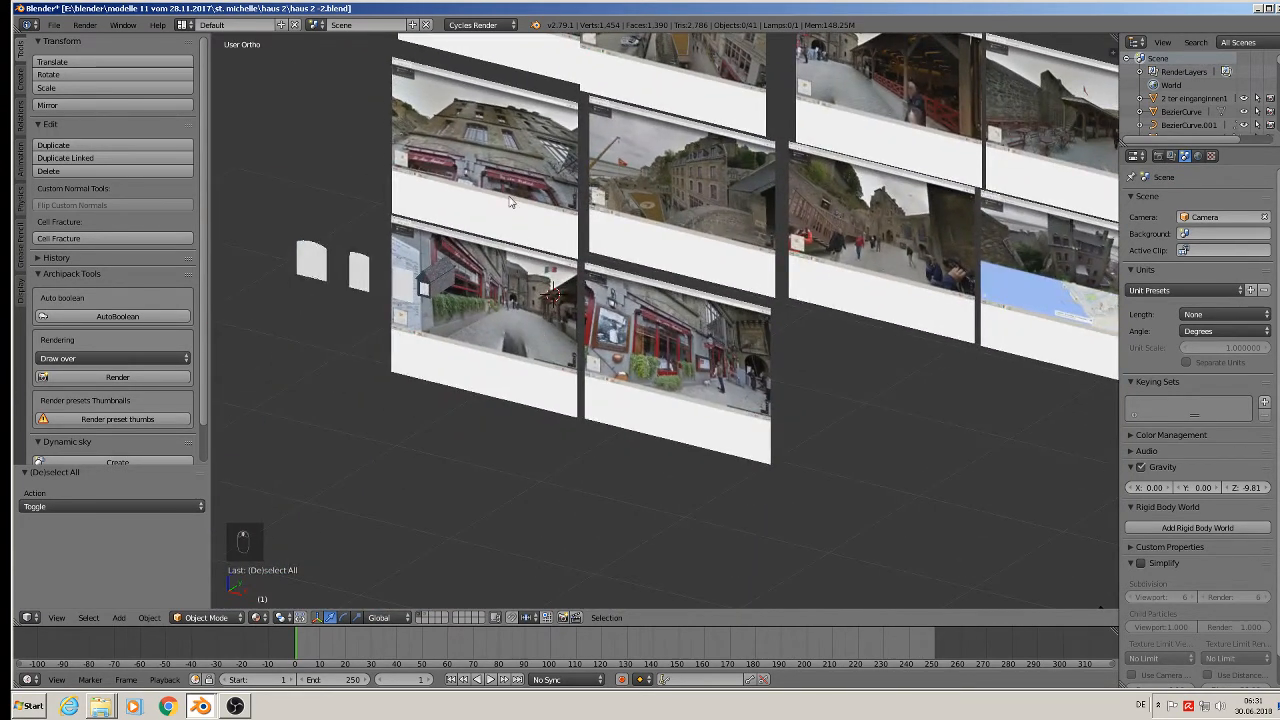
pyautogui.scroll(5, 510, 200)
pyautogui.scroll(3, 553, 205)
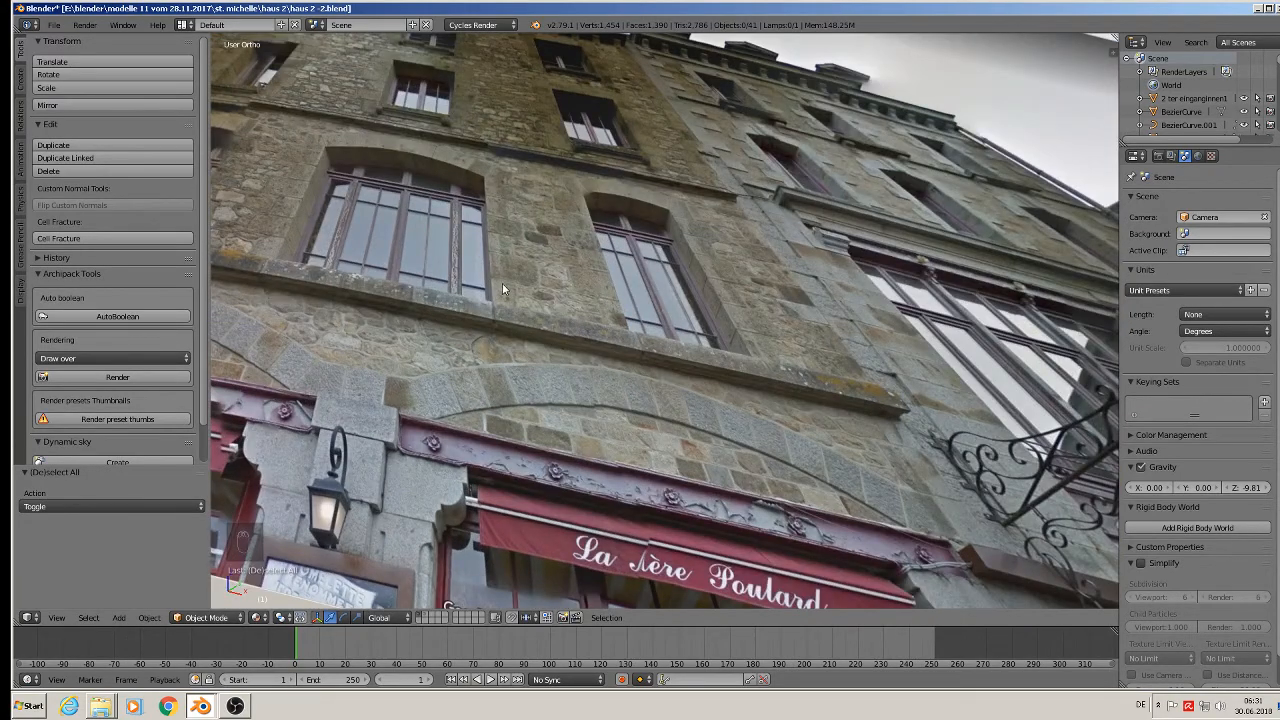
pyautogui.scroll(-8, 505, 292)
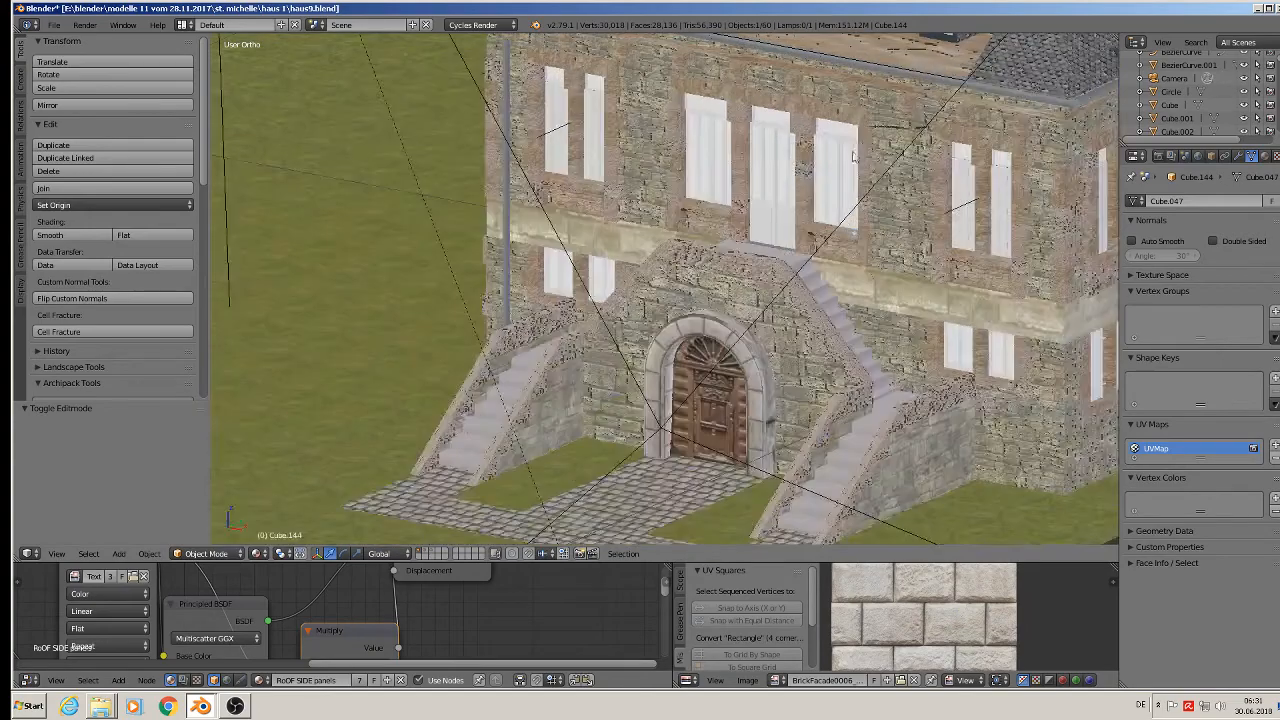
# Select the three upper-storey corner stone objects on the haus9 house, leaving the house wall out of the selection.
pyautogui.keyDown('shift'); pyautogui.moveTo(853, 157); pyautogui.dragTo(751, 185, button='middle'); pyautogui.keyUp('shift')
pyautogui.scroll(2, 937, 251)
pyautogui.keyDown('shift'); pyautogui.moveTo(1055, 261); pyautogui.dragTo(790, 261, button='middle'); pyautogui.keyUp('shift')
pyautogui.rightClick(829, 232)
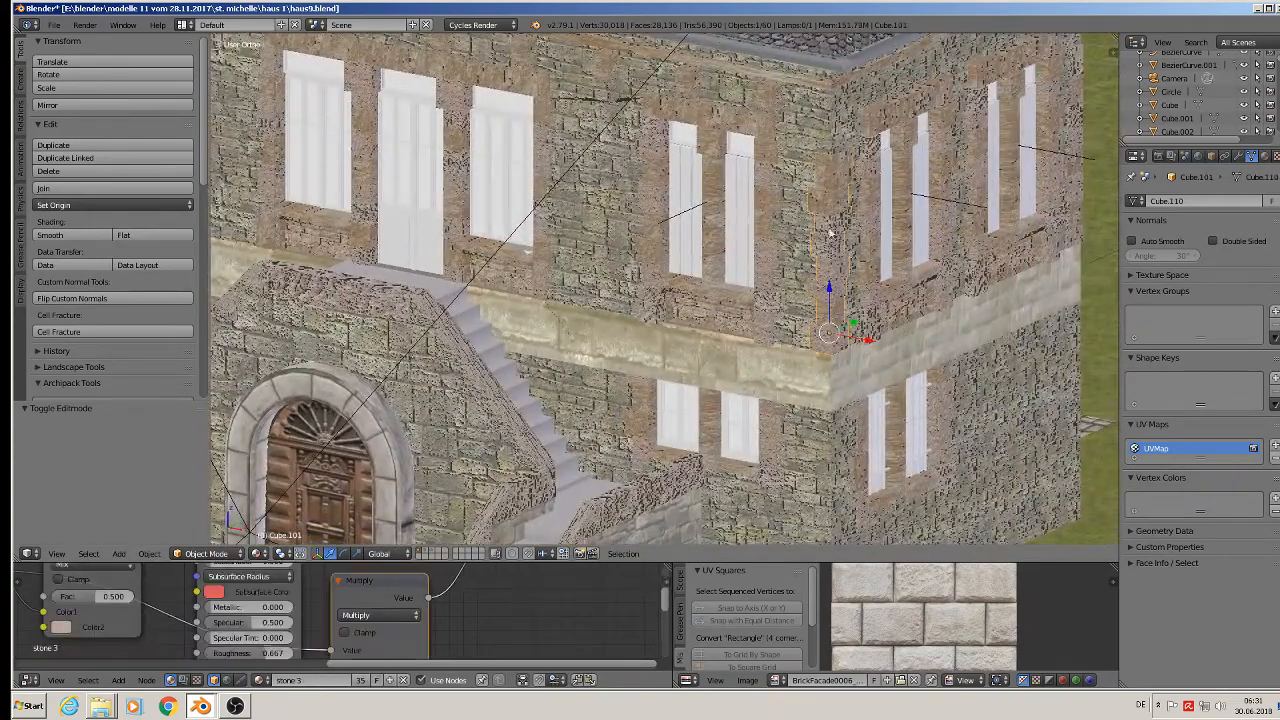
pyautogui.scroll(-5, 876, 189)
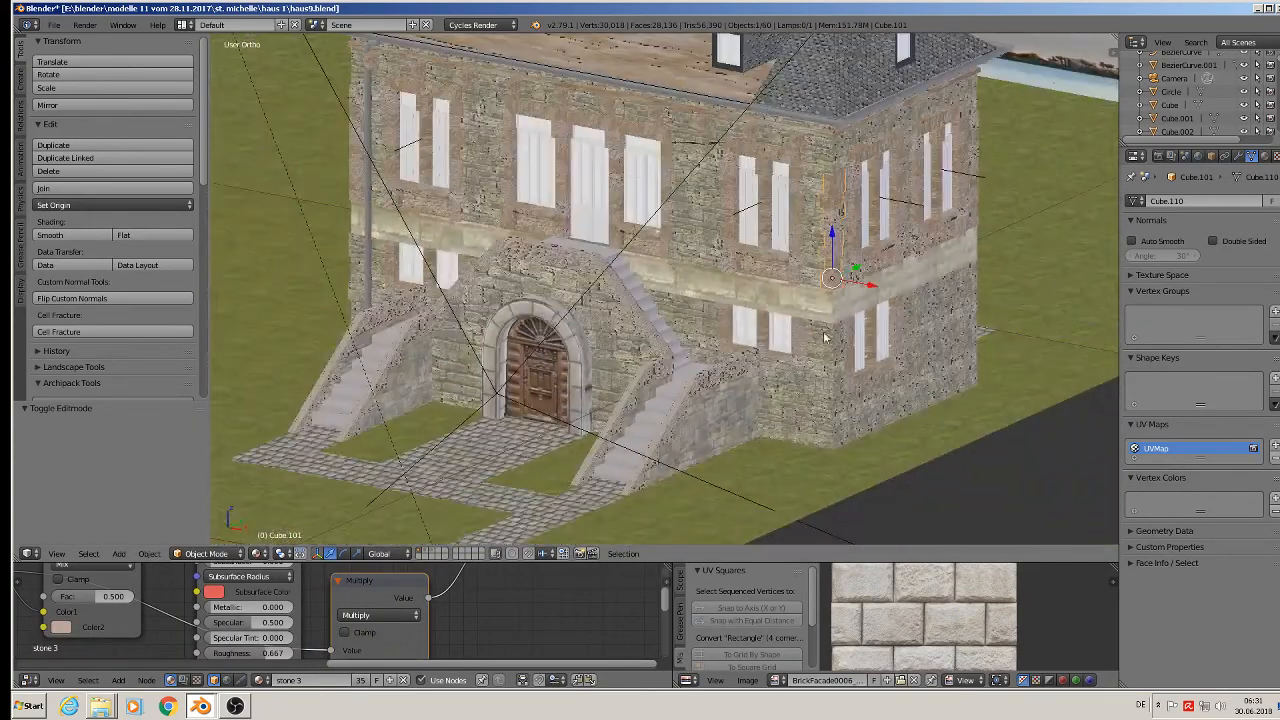
pyautogui.scroll(2, 974, 258)
pyautogui.keyDown('shift'); pyautogui.rightClick(980, 168); pyautogui.keyUp('shift')
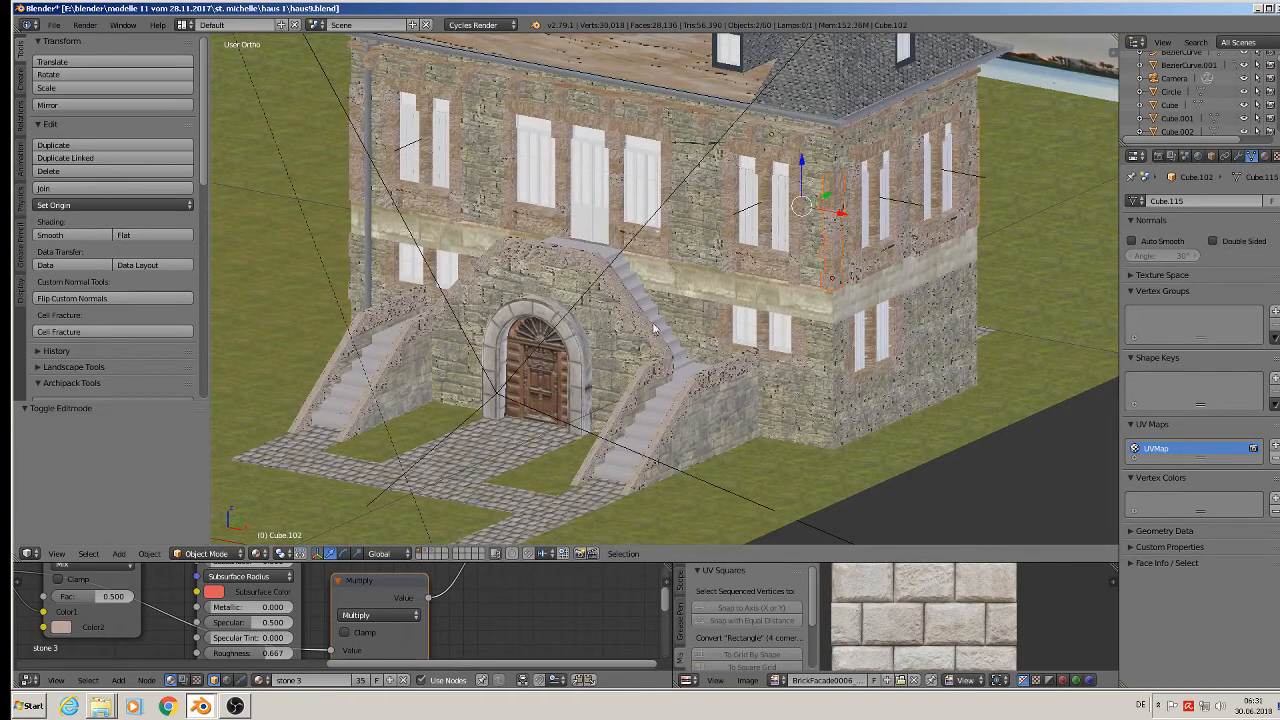
pyautogui.keyDown('shift'); pyautogui.rightClick(351, 148); pyautogui.keyUp('shift')
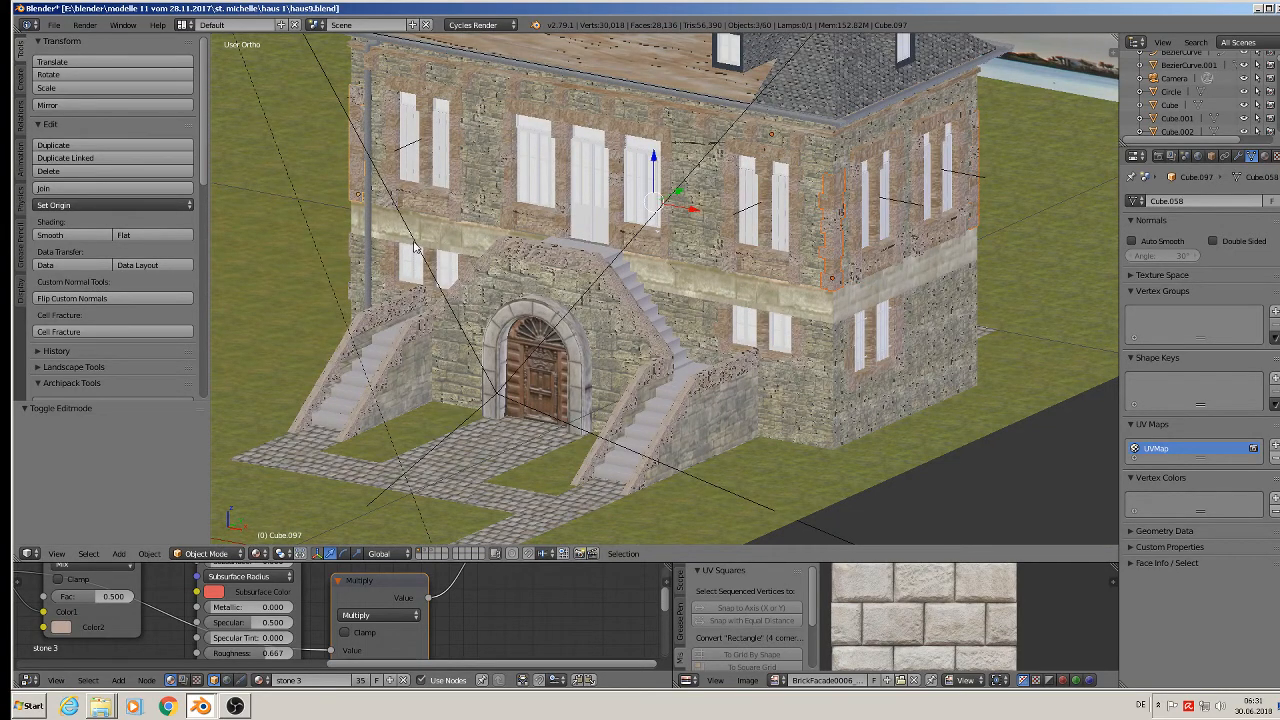
pyautogui.moveTo(415, 248); pyautogui.dragTo(360, 370, button='middle')
pyautogui.keyDown('shift'); pyautogui.rightClick(372, 341); pyautogui.keyUp('shift')
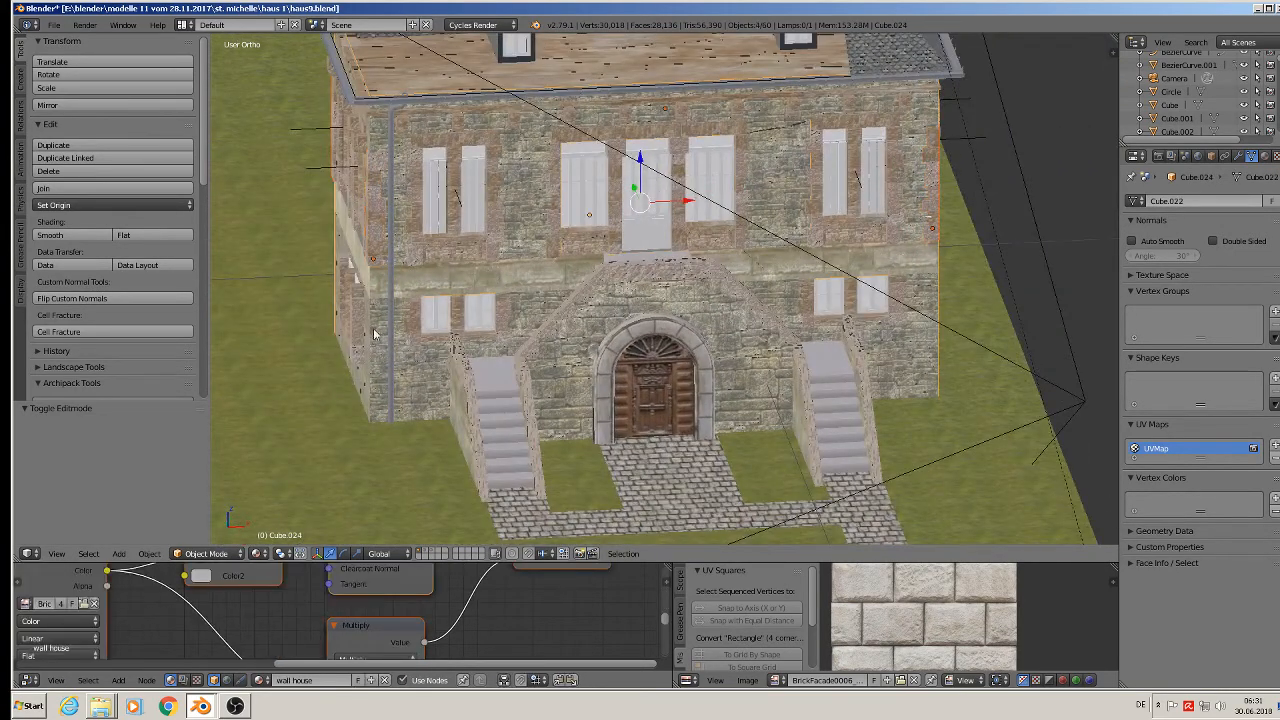
pyautogui.keyDown('shift'); pyautogui.rightClick(380, 300); pyautogui.keyUp('shift')
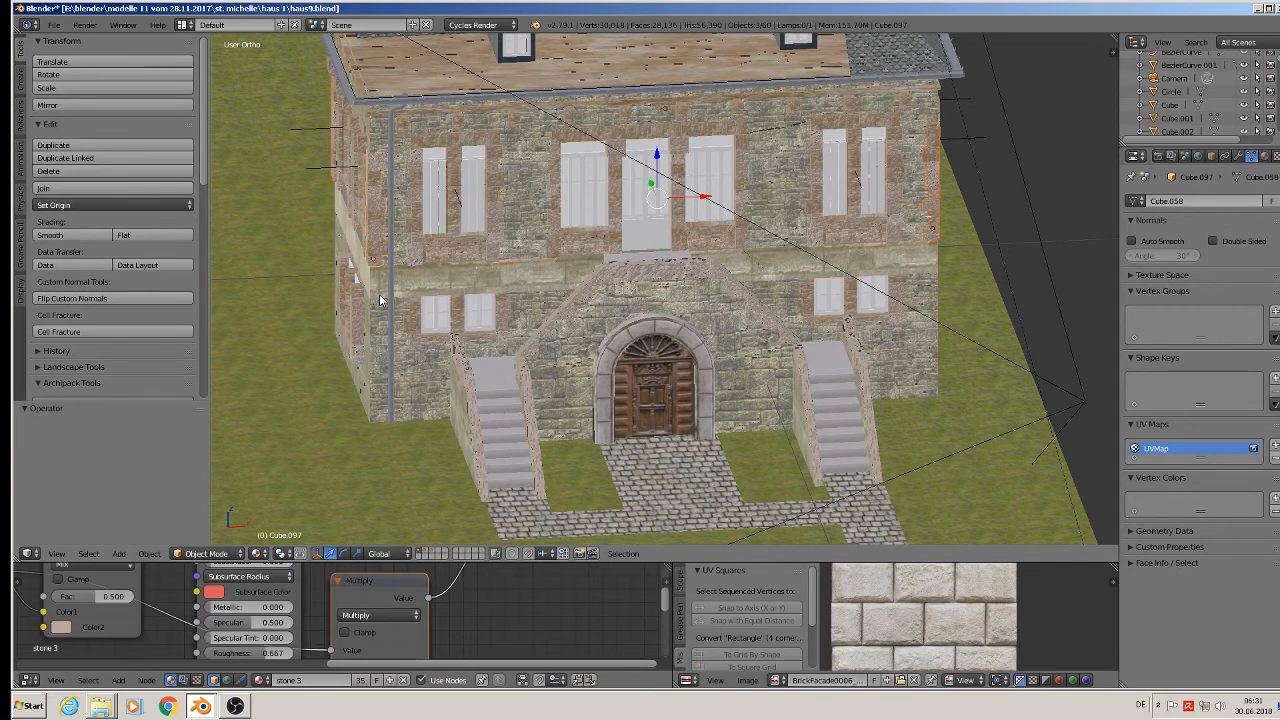
# Copy the selected corner stone objects from haus9 and paste them into the haus 2 -2 file.
pyautogui.moveTo(380, 298); pyautogui.dragTo(492, 224, button='middle')
pyautogui.keyDown('shift'); pyautogui.moveTo(492, 224); pyautogui.dragTo(437, 349, button='middle'); pyautogui.keyUp('shift')
pyautogui.keyDown('shift'); pyautogui.rightClick(573, 412); pyautogui.keyUp('shift')
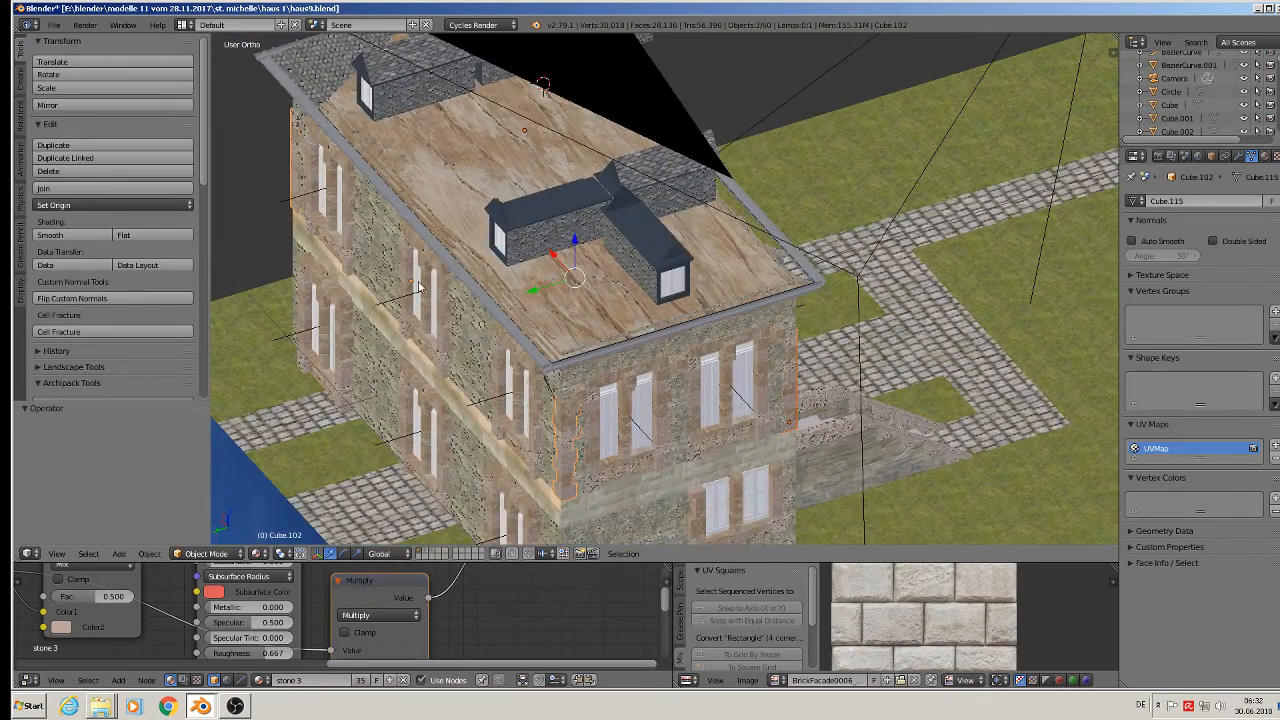
pyautogui.moveTo(420, 287); pyautogui.dragTo(490, 322, button='middle')
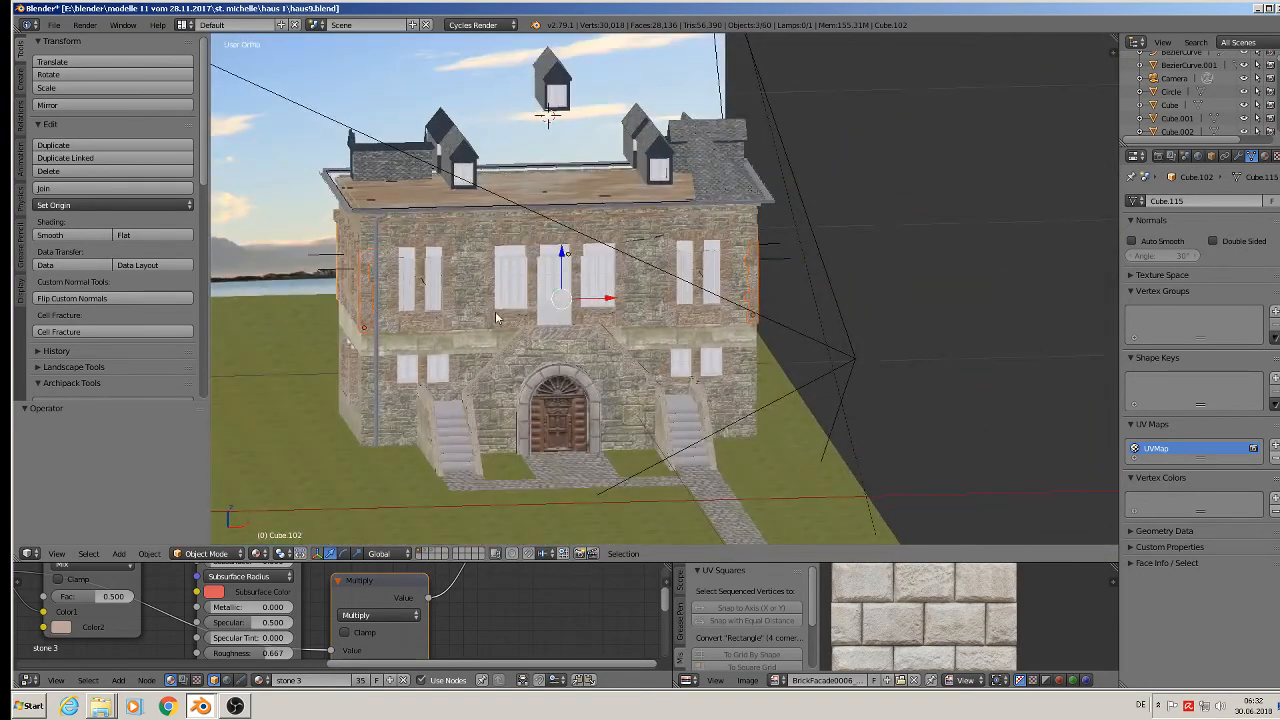
pyautogui.hotkey('ctrl', 'c')
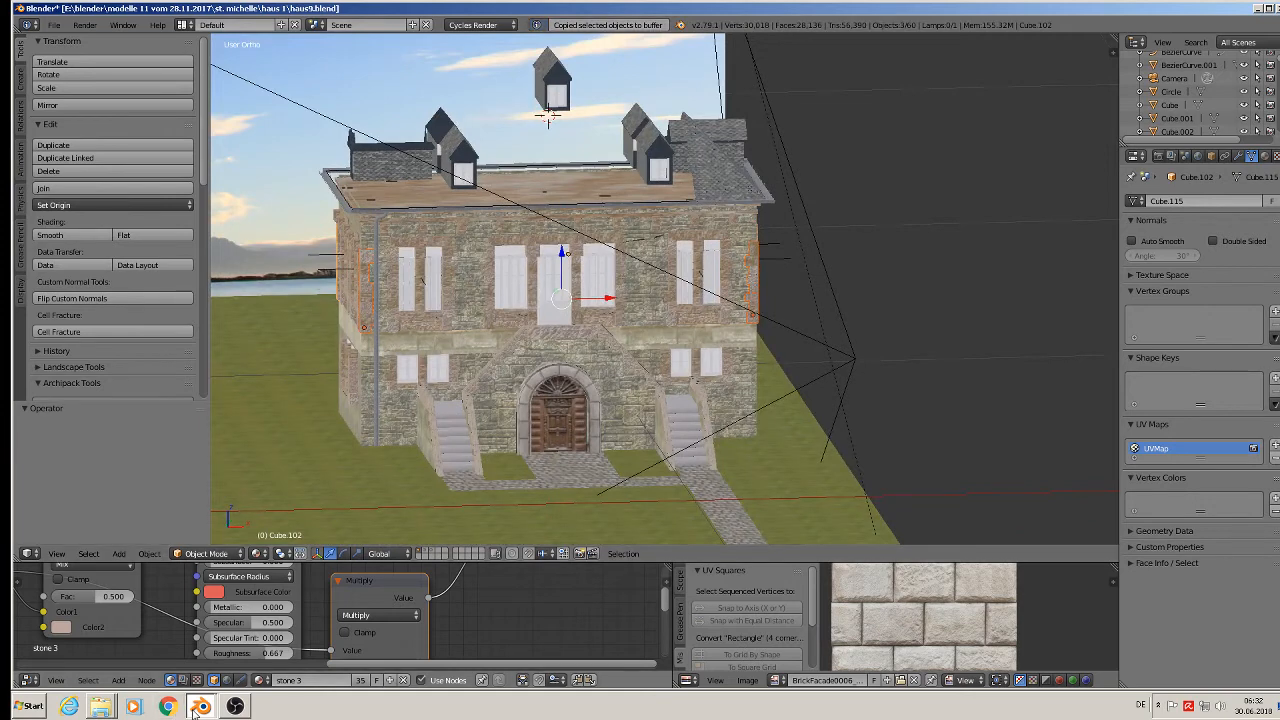
pyautogui.click(228, 663)
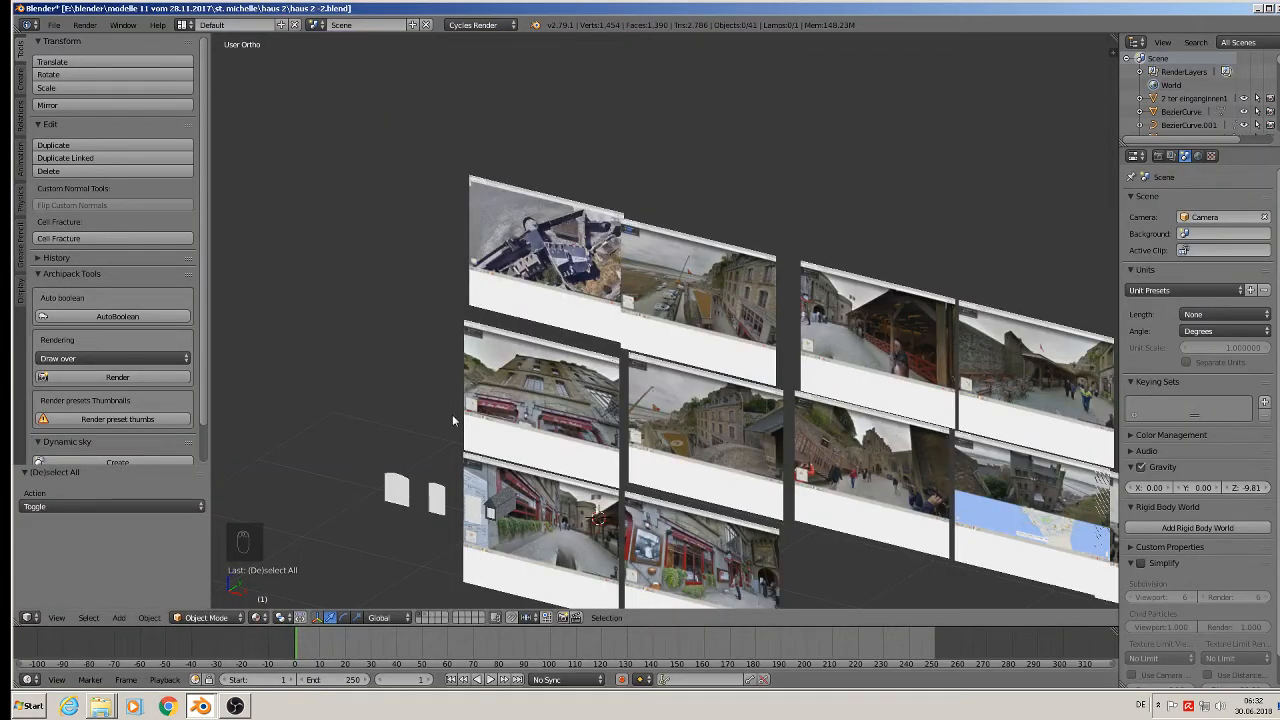
pyautogui.click(466, 510)
pyautogui.hotkey('ctrl', 'v')
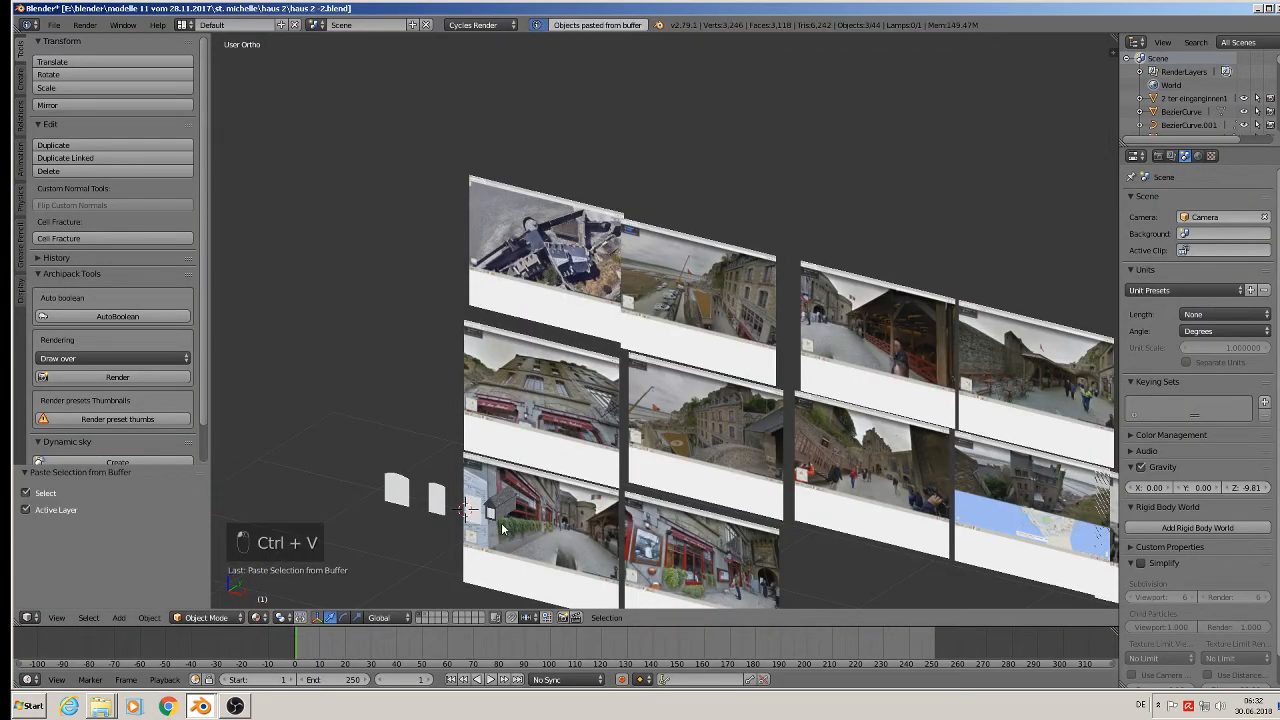
# Raise the pasted corner stones about 2.971 units along Z to the reference photos and deselect them.
pyautogui.scroll(-3, 527, 519)
pyautogui.keyDown('shift'); pyautogui.moveTo(563, 583); pyautogui.dragTo(524, 398, button='middle'); pyautogui.keyUp('shift')
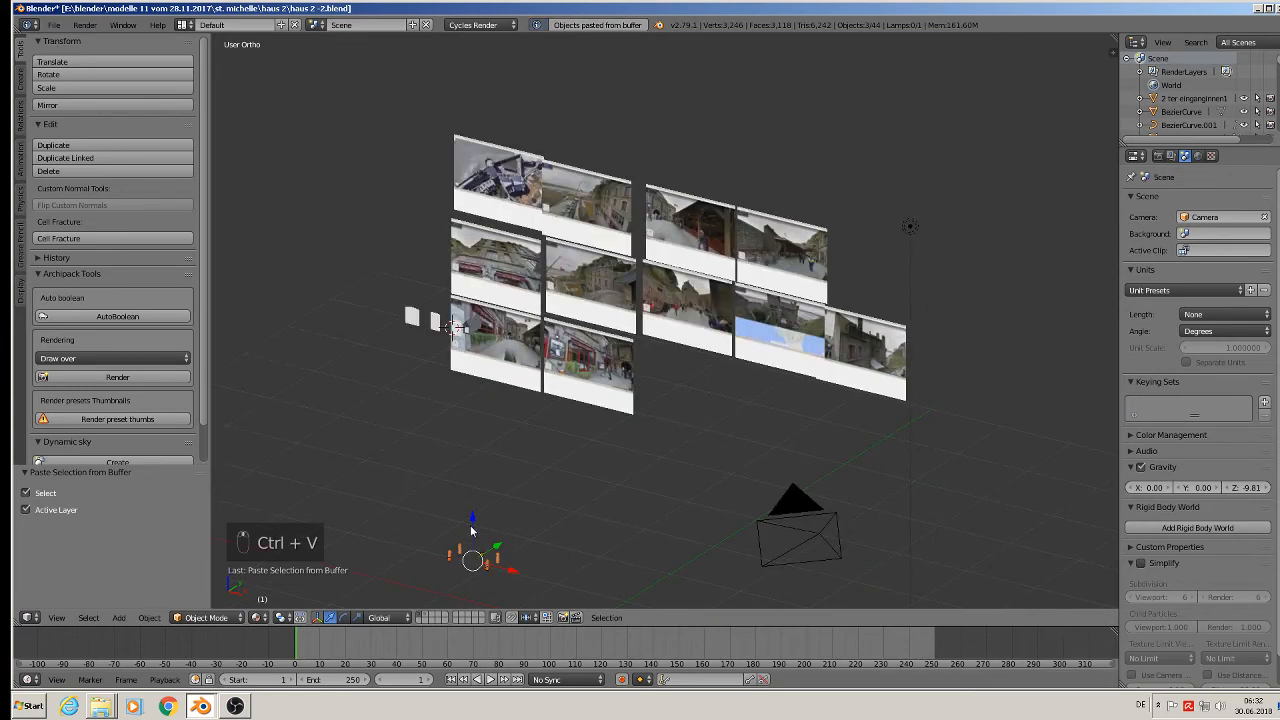
pyautogui.moveTo(471, 530); pyautogui.dragTo(476, 372)
pyautogui.scroll(8, 458, 403)
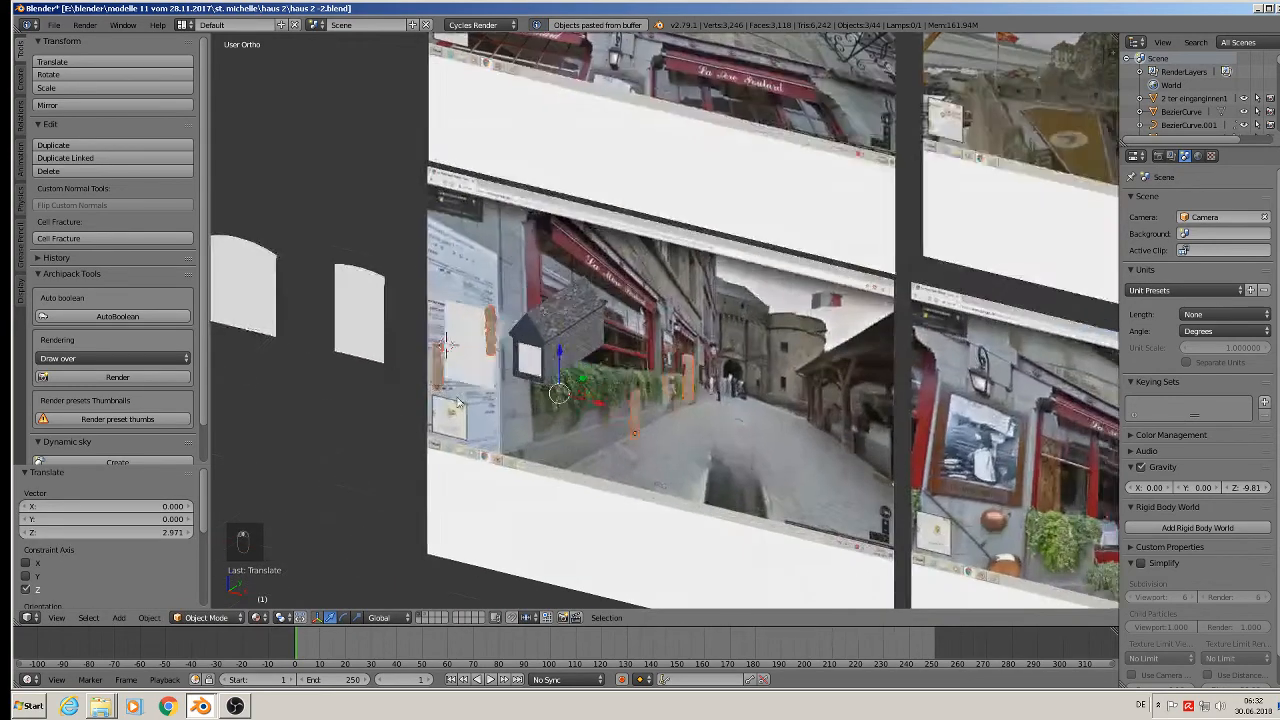
pyautogui.moveTo(458, 403); pyautogui.dragTo(452, 461, button='middle')
pyautogui.press('a')
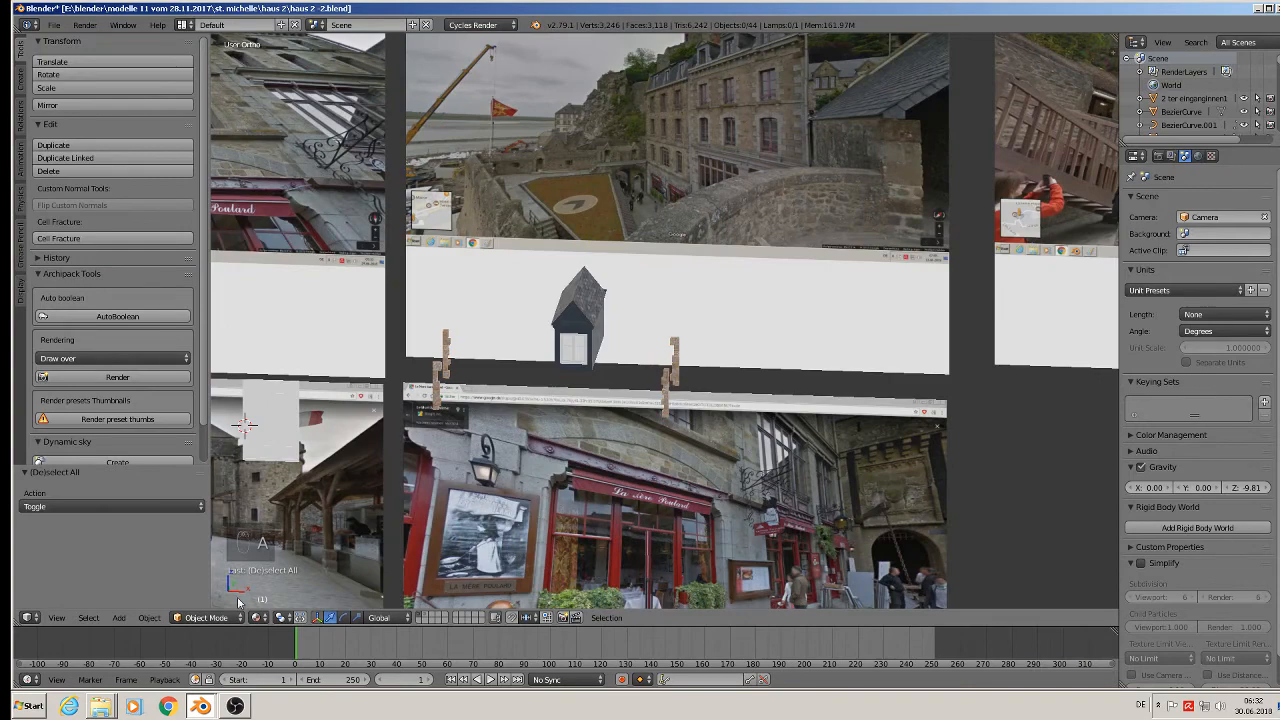
# Back in haus9, move the central upper window group about -0.067 and the lower-left window pair about -0.004 units along Y.
pyautogui.click(228, 687)
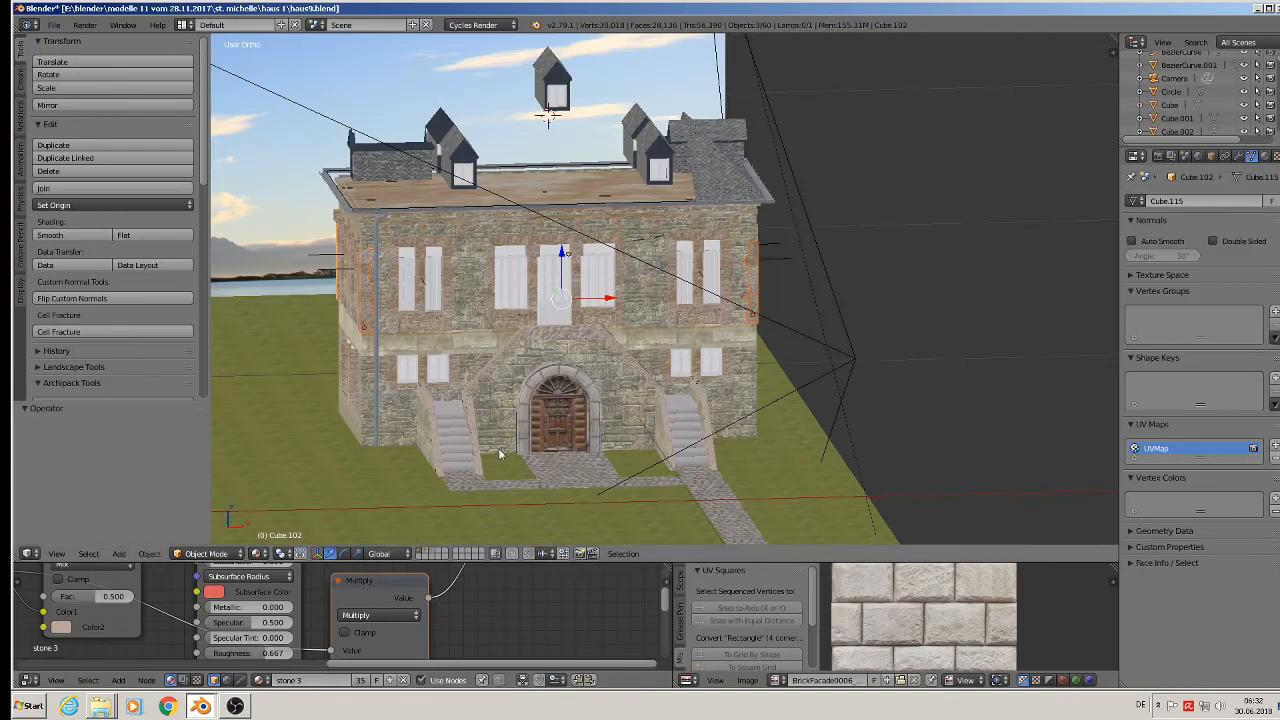
pyautogui.scroll(3, 420, 293)
pyautogui.rightClick(440, 240)
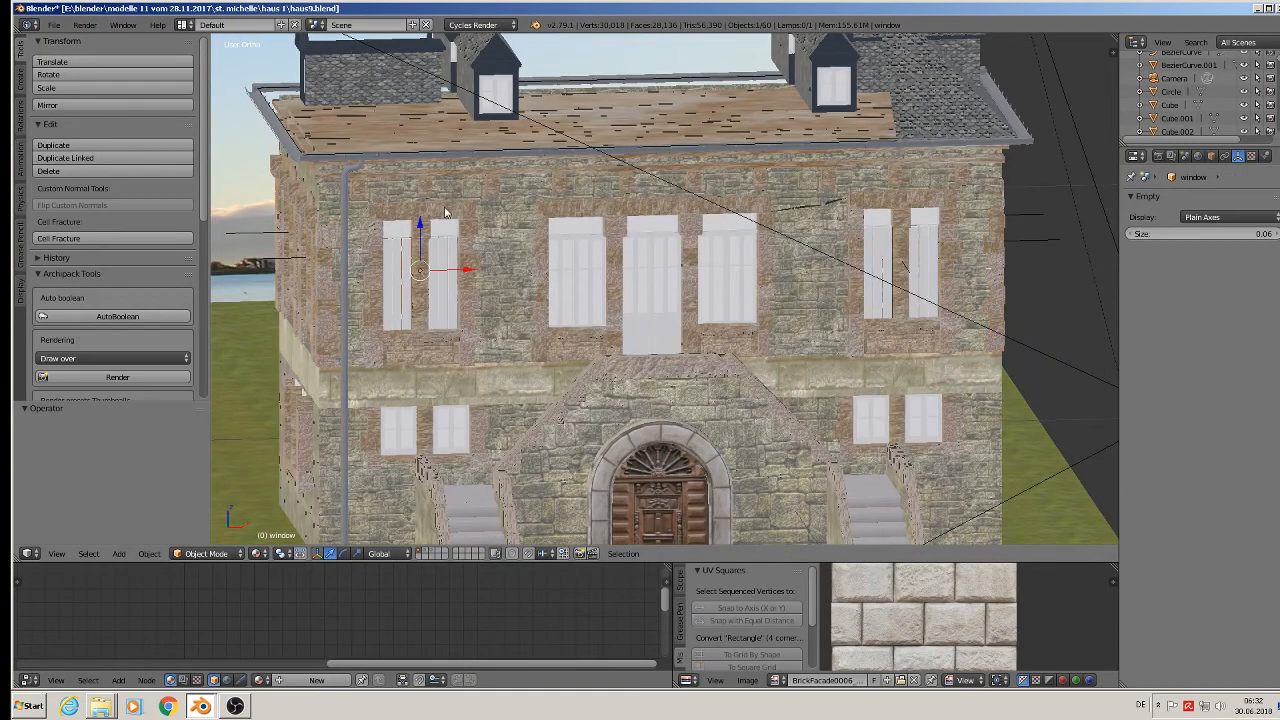
pyautogui.rightClick(645, 212)
pyautogui.moveTo(688, 262); pyautogui.dragTo(618, 290, button='middle')
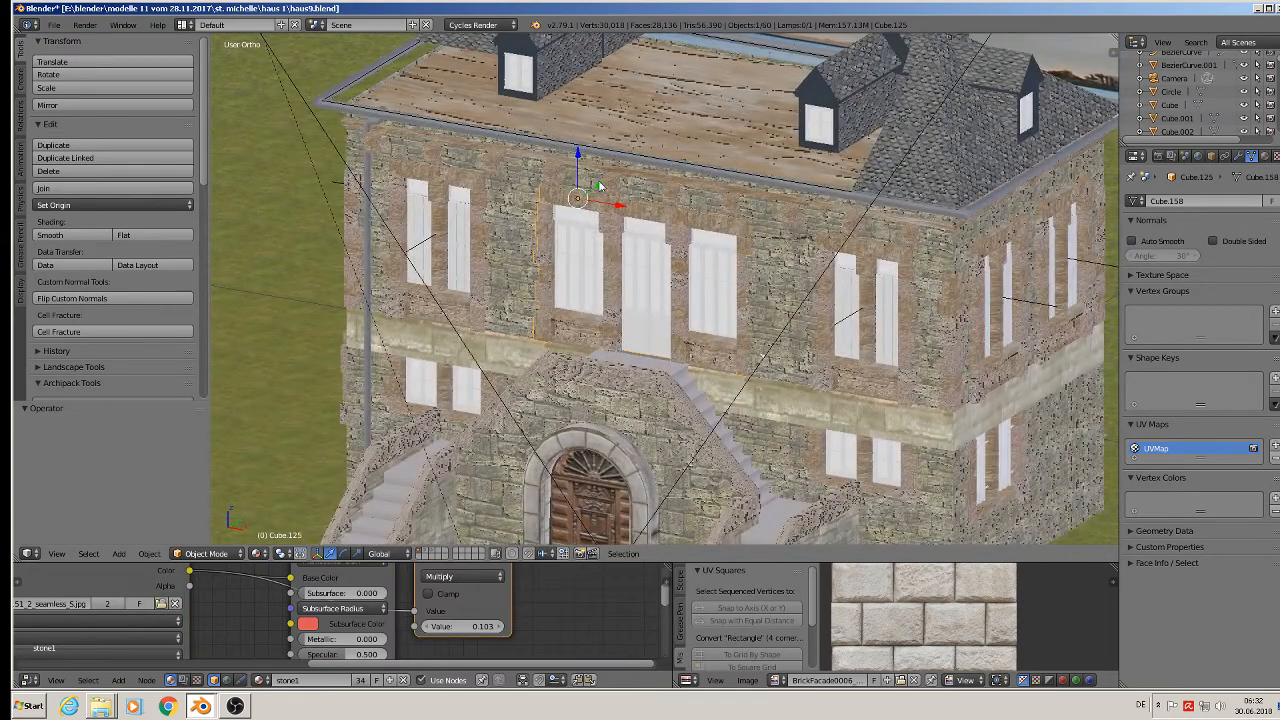
pyautogui.moveTo(598, 186); pyautogui.dragTo(567, 222)
pyautogui.rightClick(488, 398)
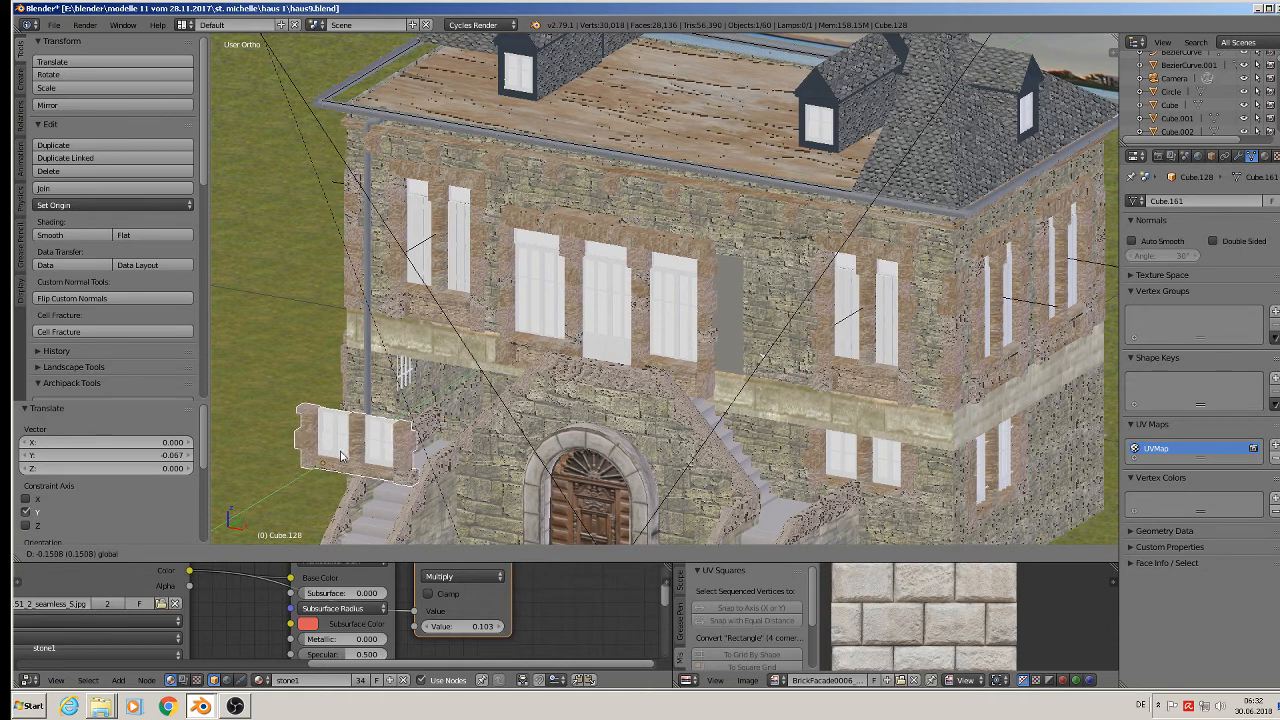
pyautogui.click(429, 407)
pyautogui.rightClick(988, 285)
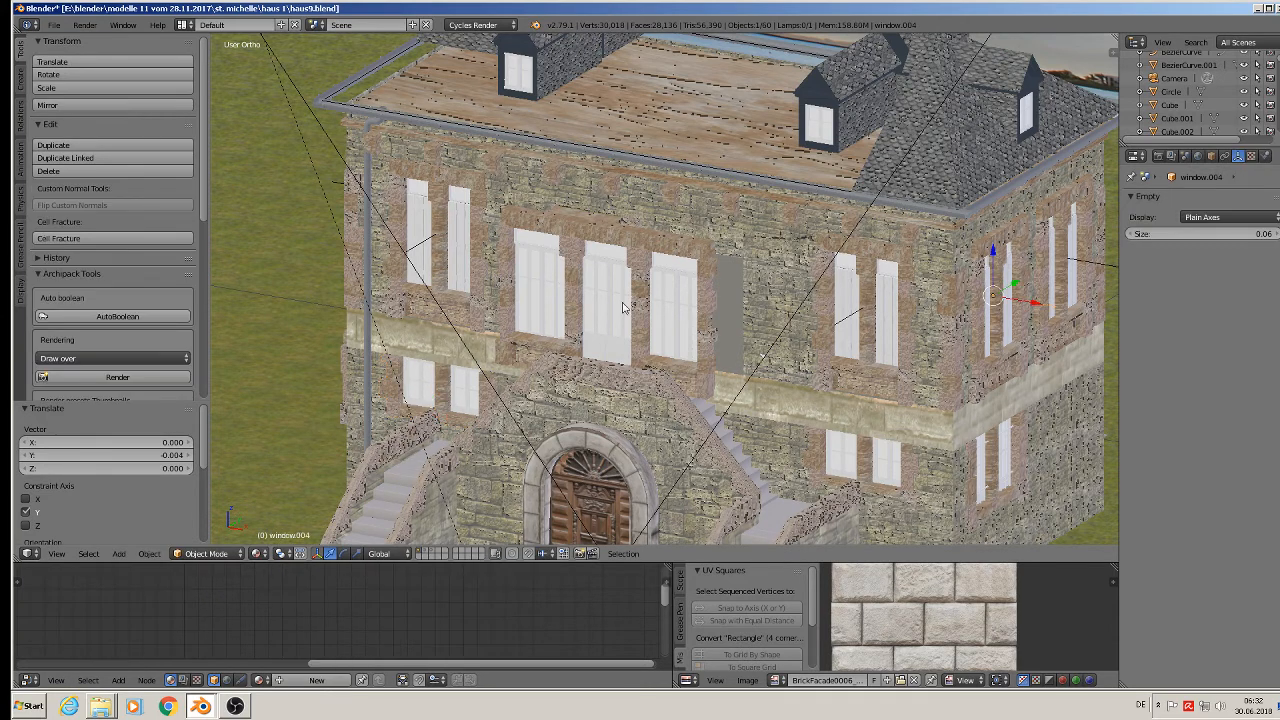
# Show only the second layer of haus9 and select the isolated double window with its stone surround.
pyautogui.rightClick(276, 711)
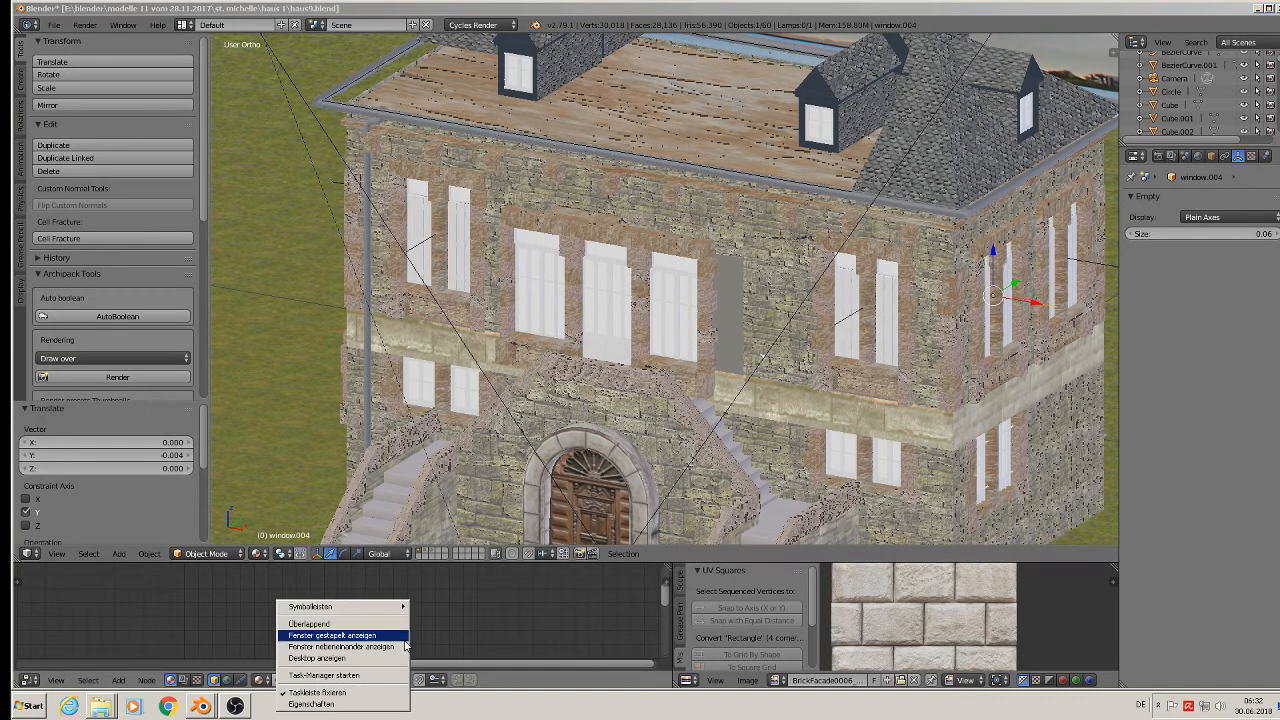
pyautogui.click(432, 550)
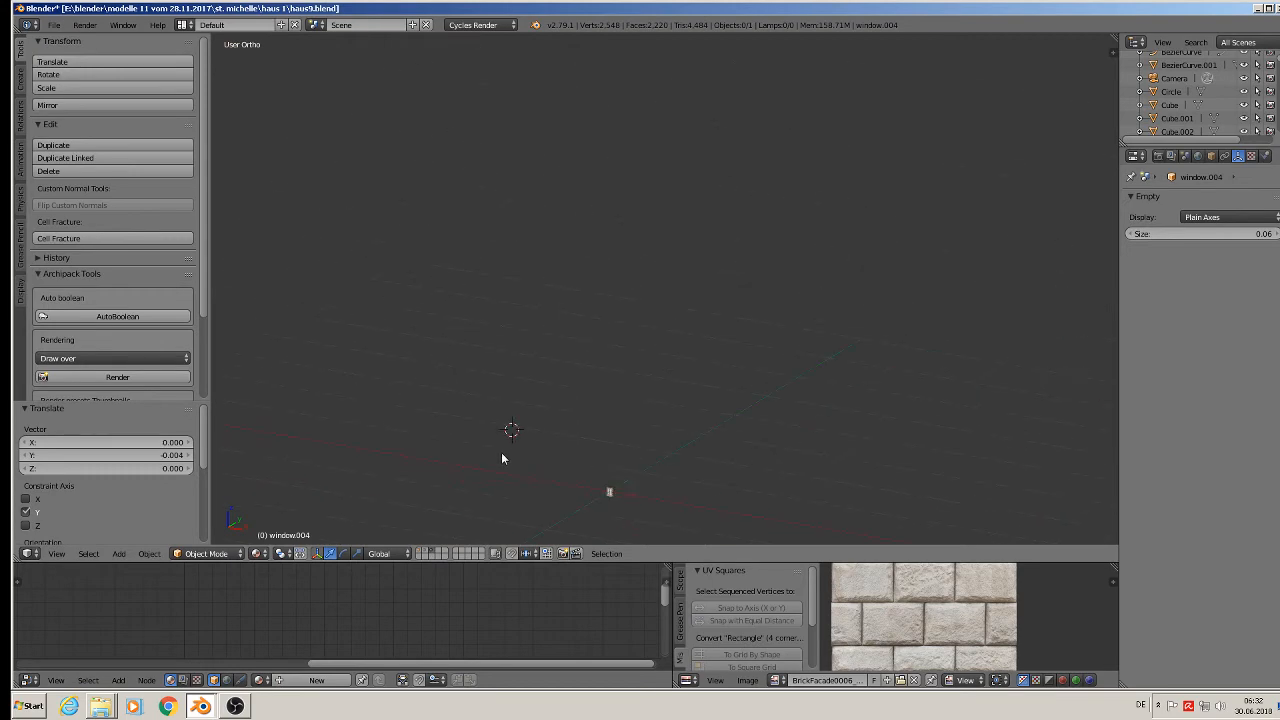
pyautogui.moveTo(506, 457); pyautogui.dragTo(586, 482, button='middle')
pyautogui.scroll(10, 507, 455)
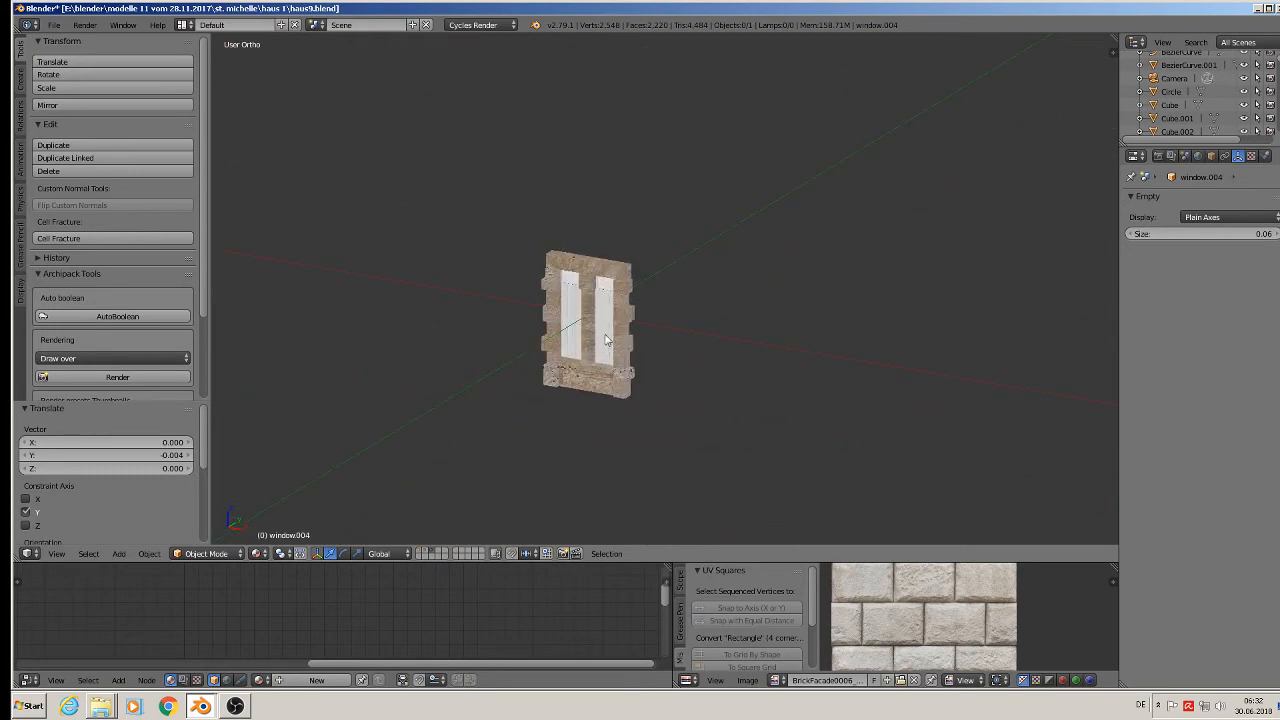
pyautogui.rightClick(608, 365)
pyautogui.scroll(6, 612, 355)
pyautogui.moveTo(617, 350); pyautogui.dragTo(651, 343, button='middle')
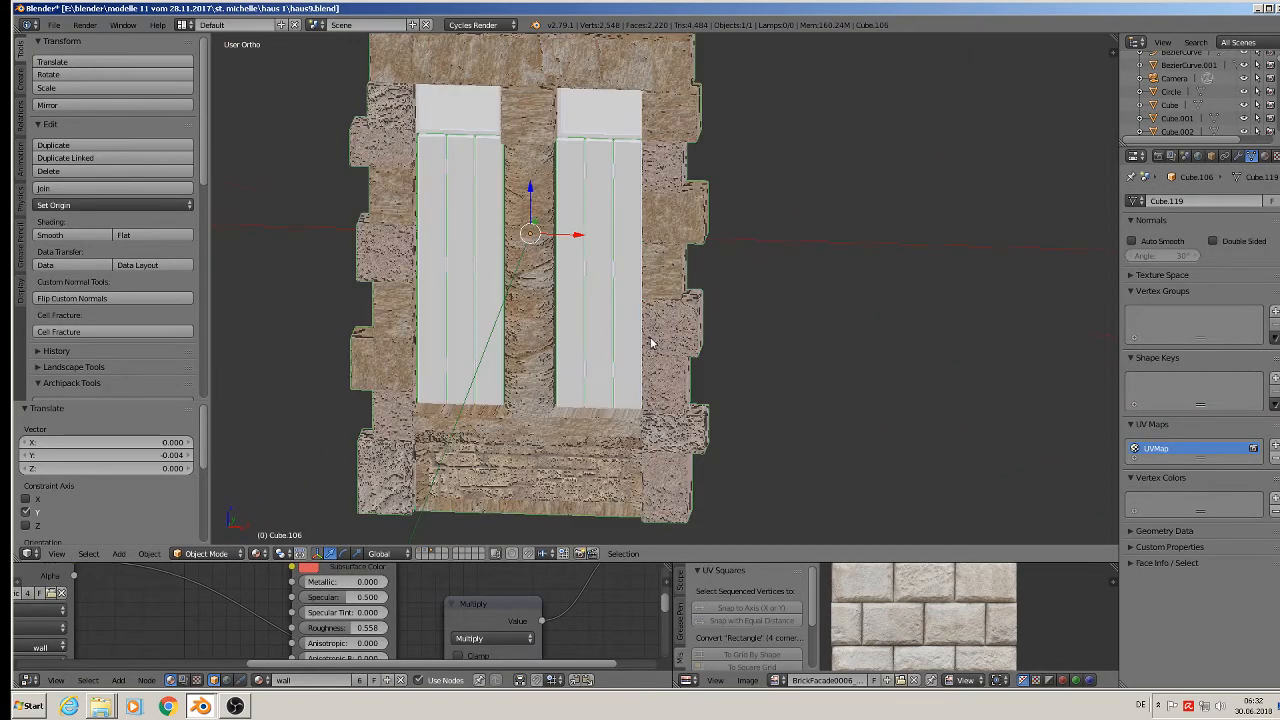
# In Edit Mode, box-select the double window's middle section with the shutters, central pillar and lintel, and delete its vertices.
pyautogui.scroll(-5, 640, 335)
pyautogui.press('Tab')
pyautogui.scroll(1, 643, 305)
pyautogui.press('a')
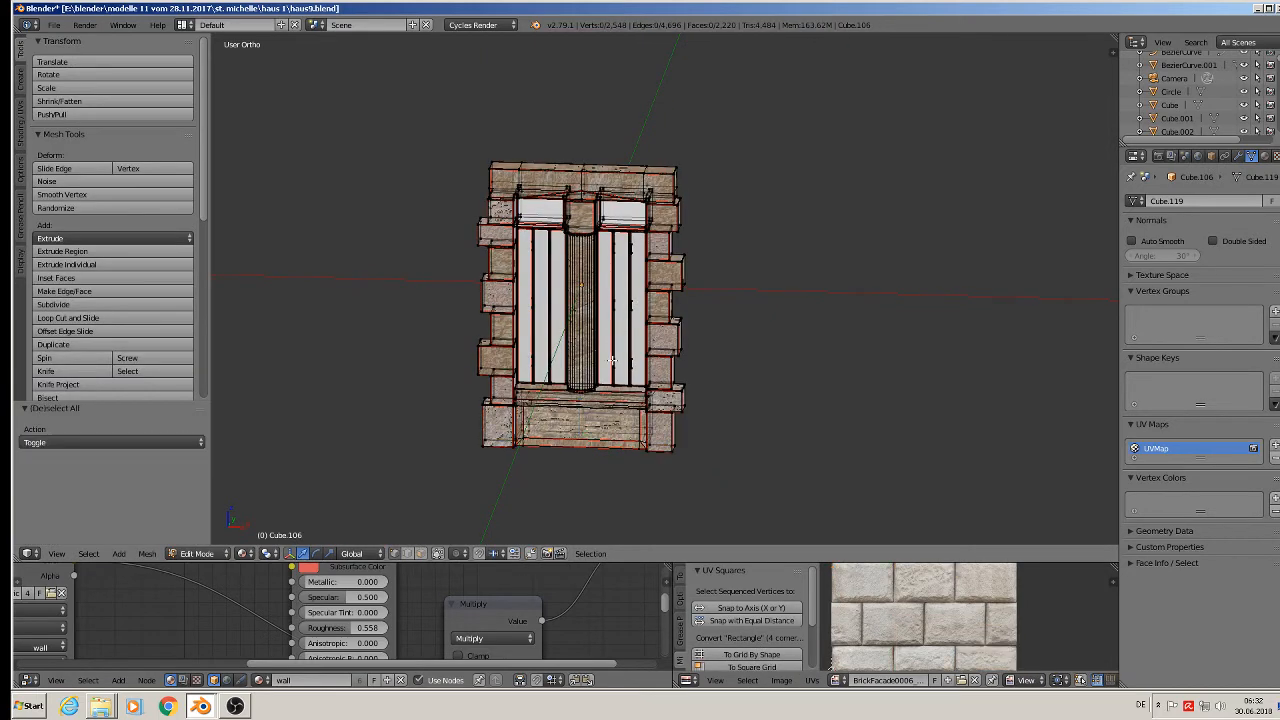
pyautogui.moveTo(613, 494); pyautogui.dragTo(603, 426, button='middle')
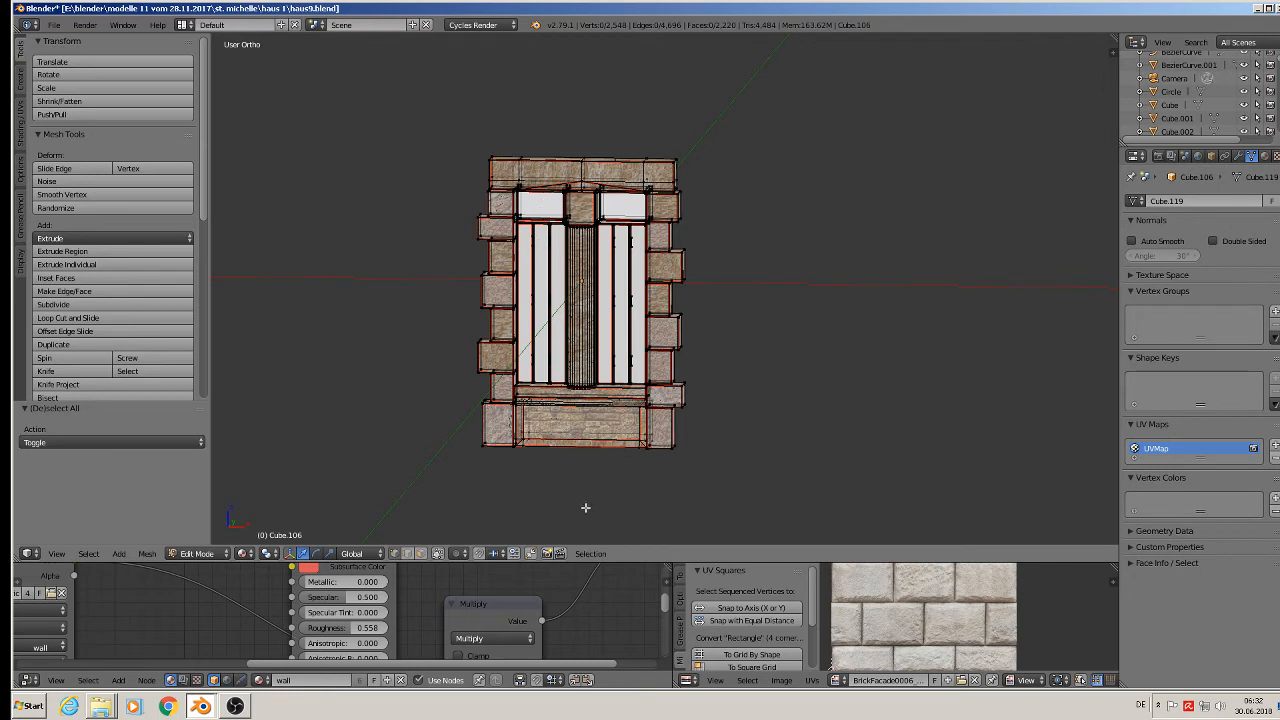
pyautogui.press('b')
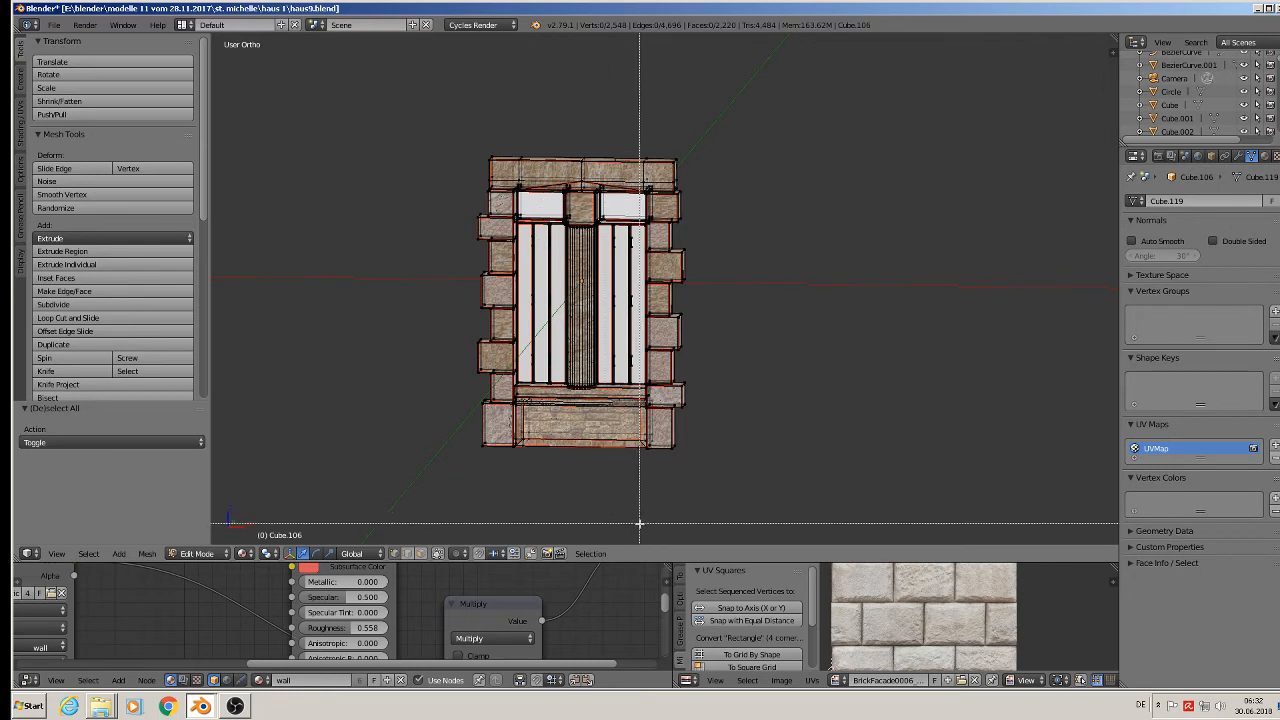
pyautogui.moveTo(637, 523); pyautogui.dragTo(523, 123)
pyautogui.press('x')
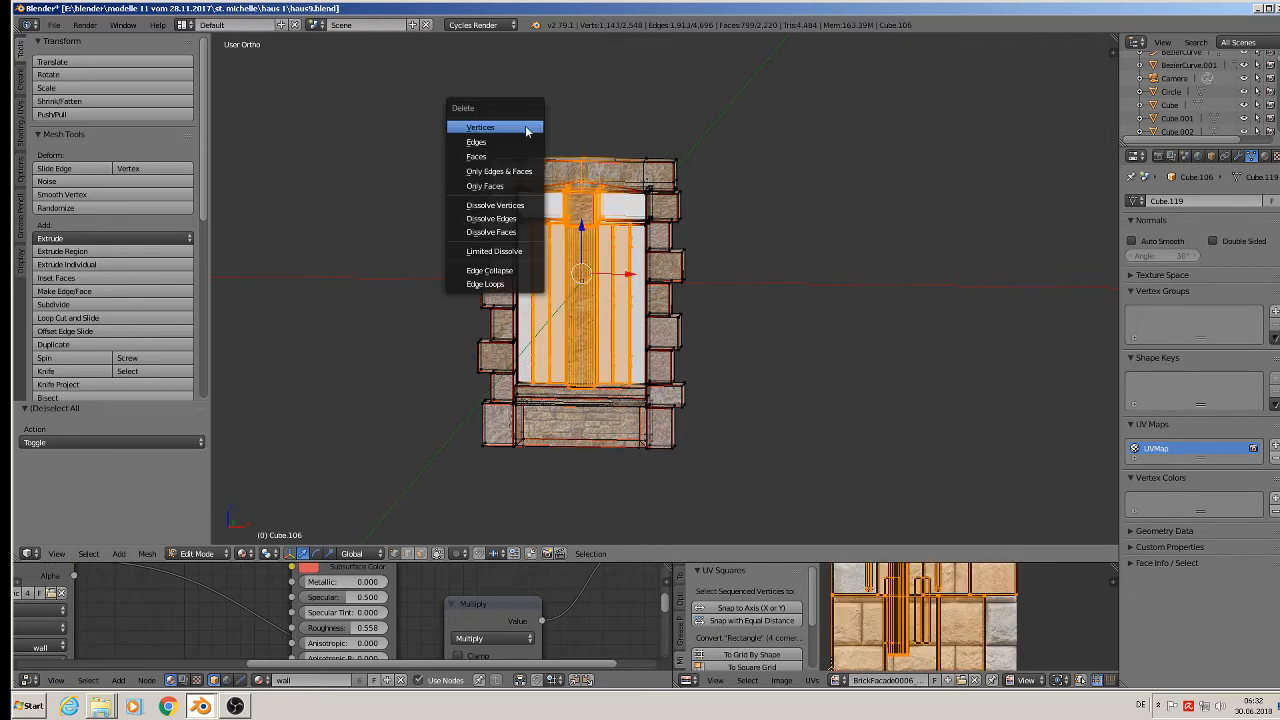
pyautogui.click(527, 129)
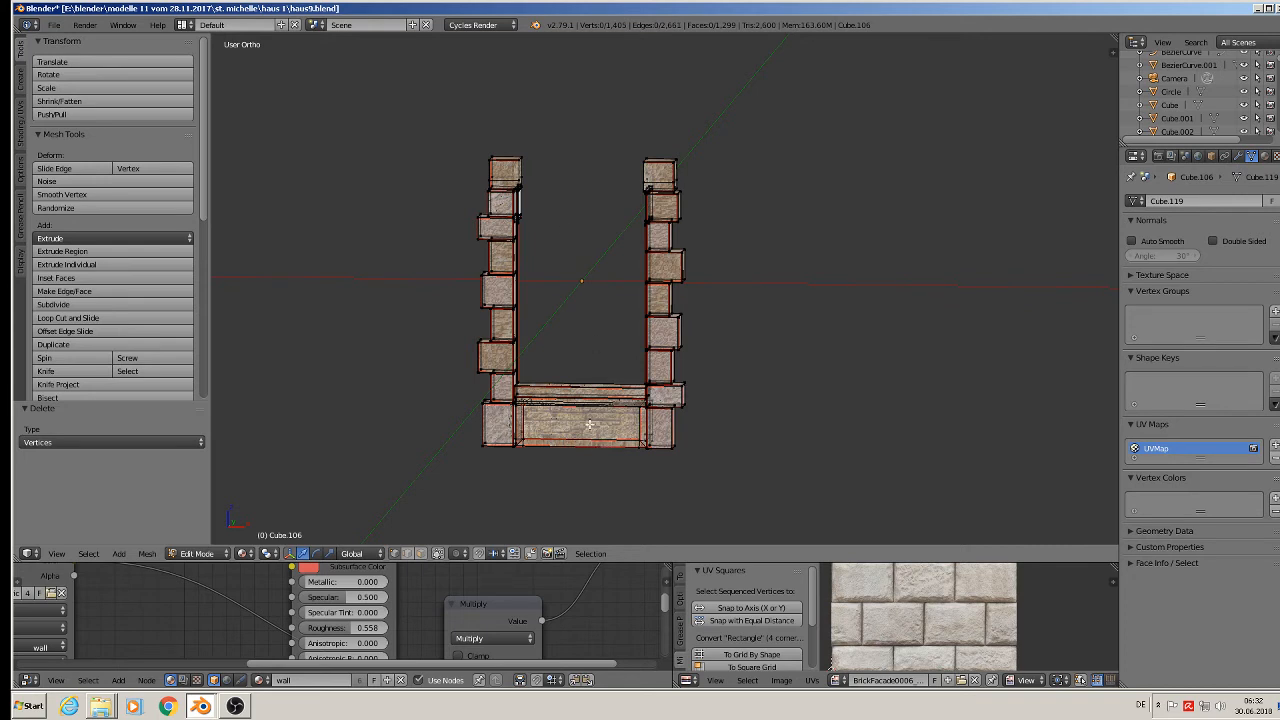
# Select the linked sill and the stone panel beneath it between the two block columns and delete their vertices.
pyautogui.press('l')
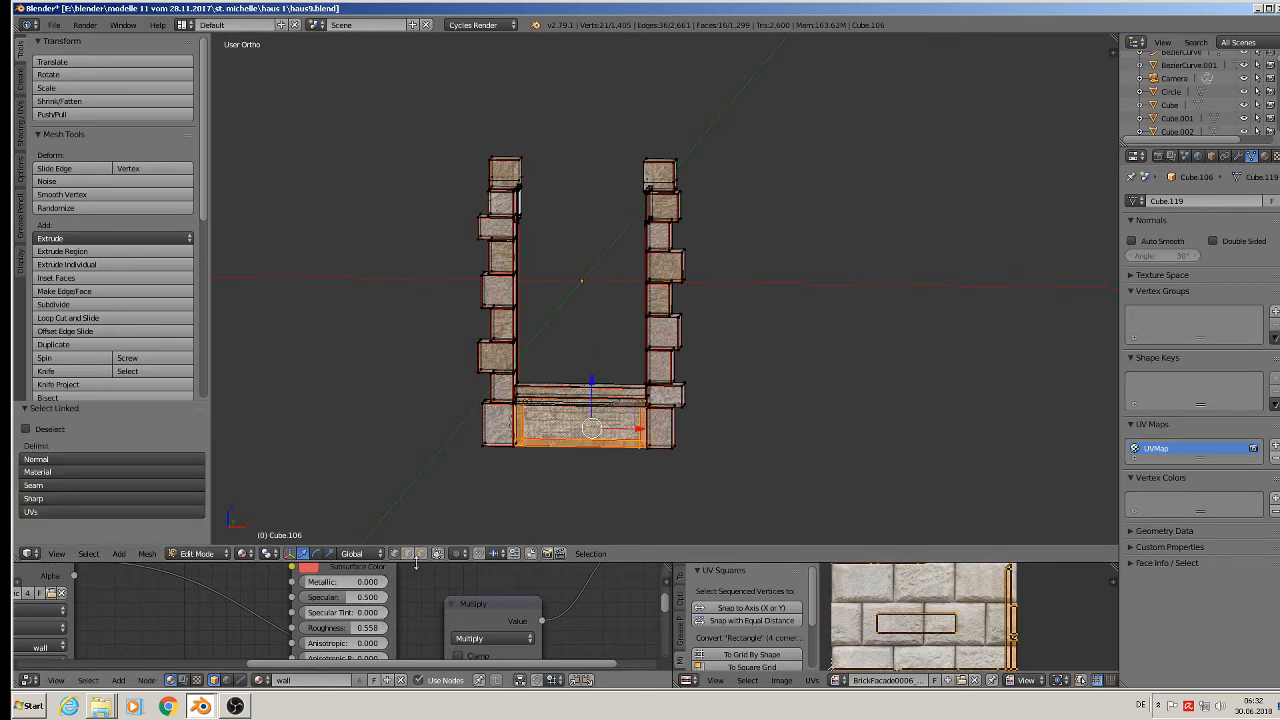
pyautogui.press('l')
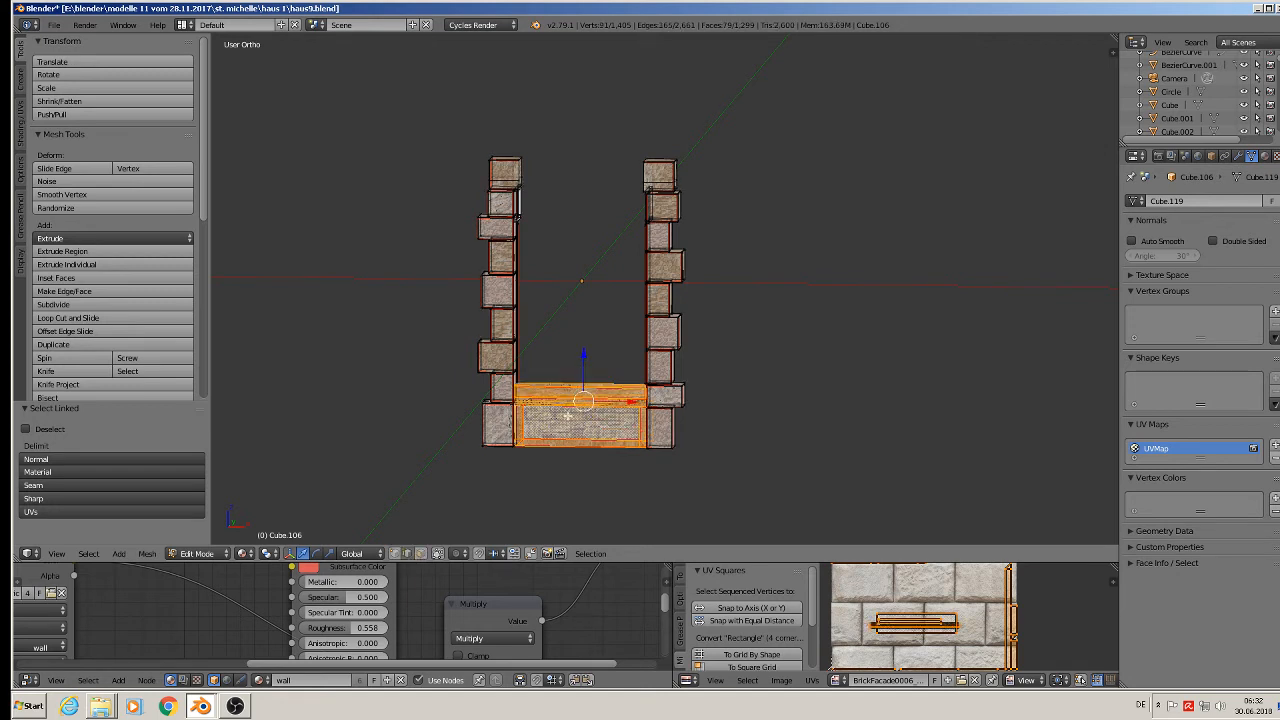
pyautogui.press('x')
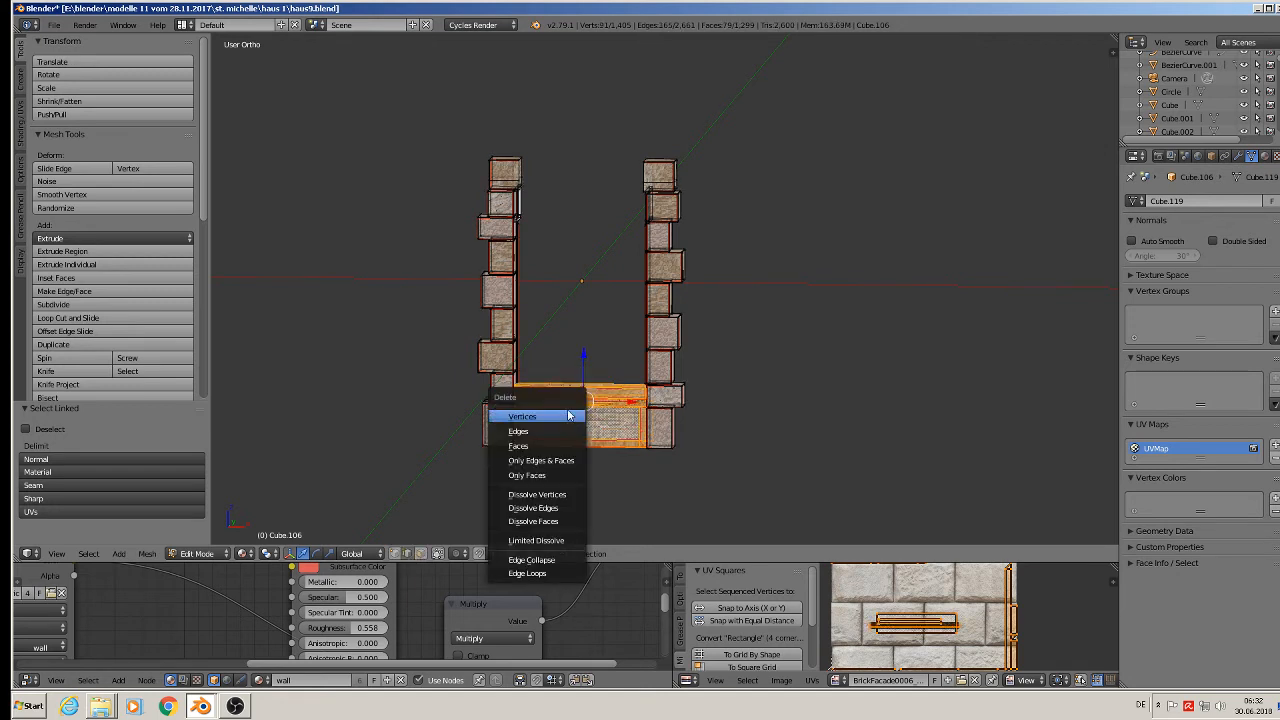
pyautogui.click(569, 416)
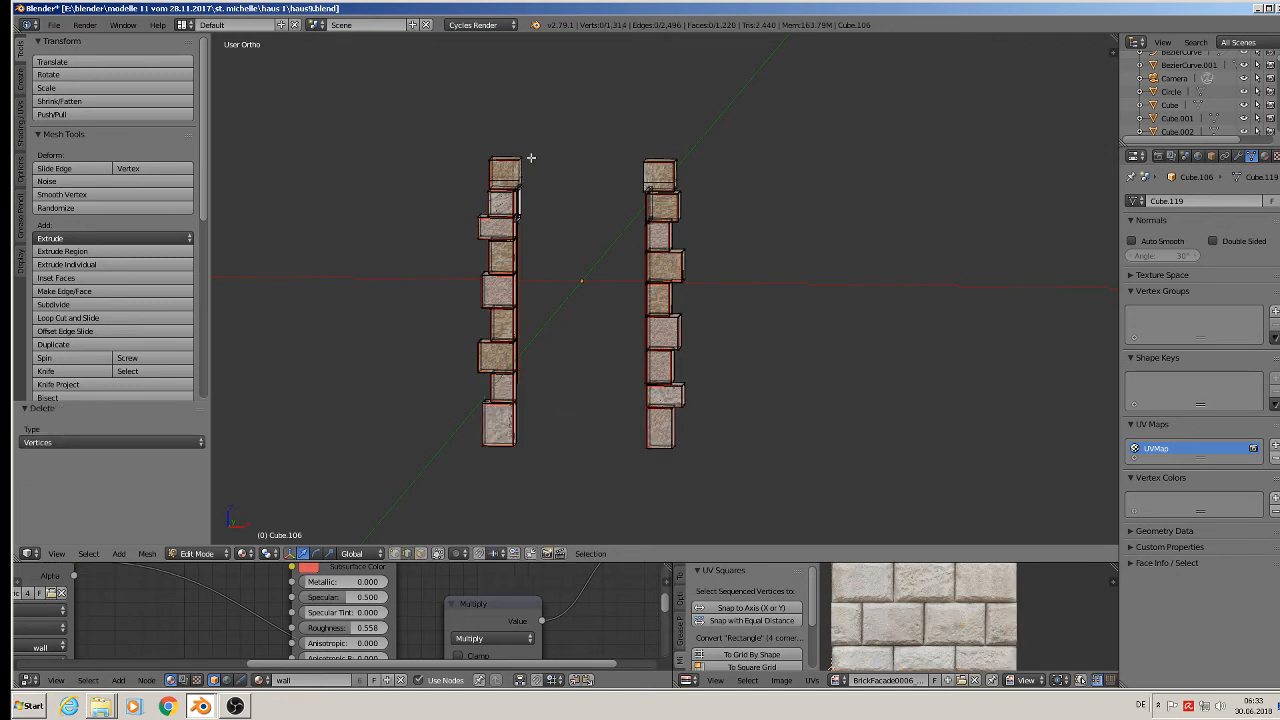
# Select the linked small framed panel and thin vertical strip beside the left block column and delete their vertices.
pyautogui.press('Tab')
pyautogui.moveTo(695, 268); pyautogui.dragTo(621, 282, button='middle')
pyautogui.scroll(6, 530, 180)
pyautogui.press('Tab')
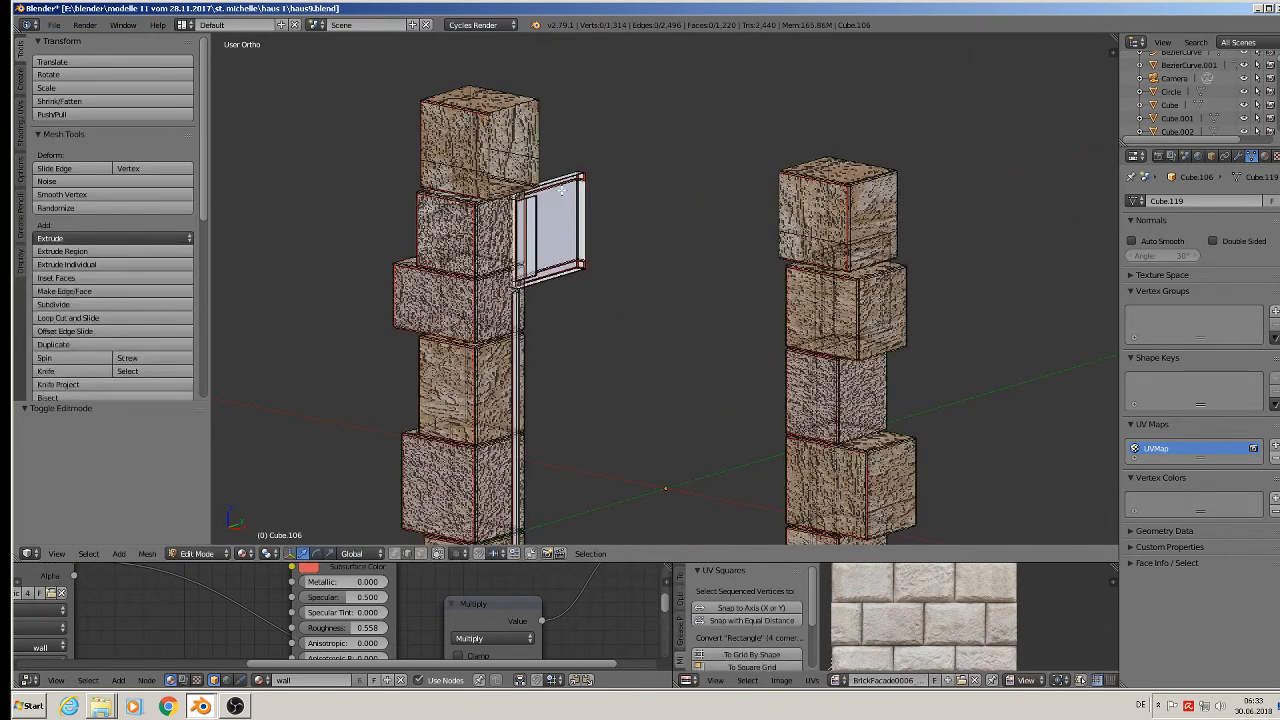
pyautogui.press('l')
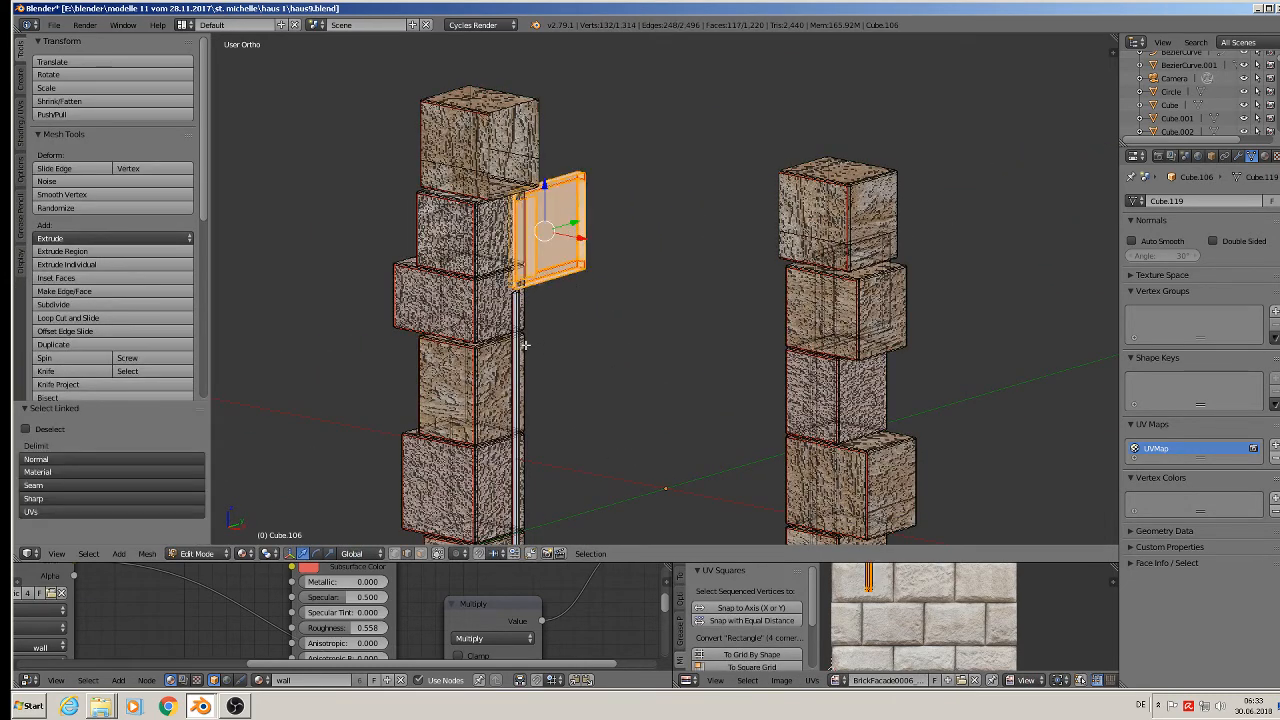
pyautogui.press('l')
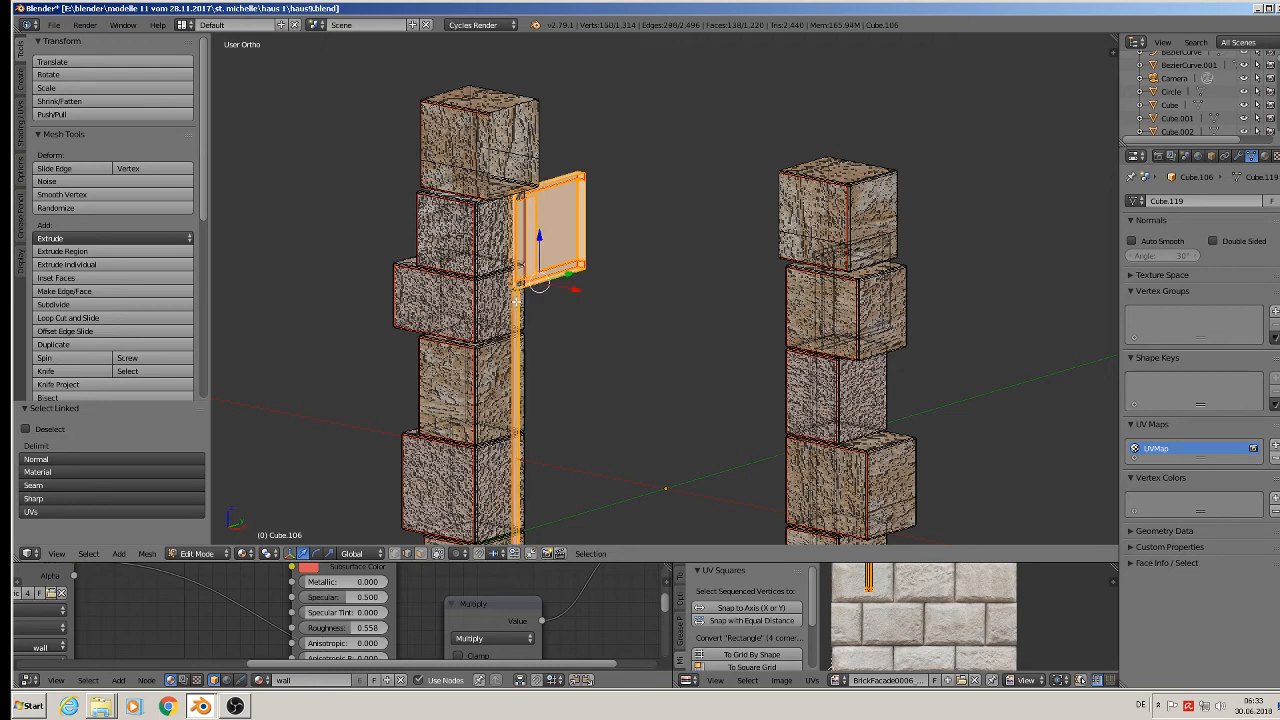
pyautogui.press('x')
pyautogui.click(516, 303)
pyautogui.scroll(-8, 620, 360)
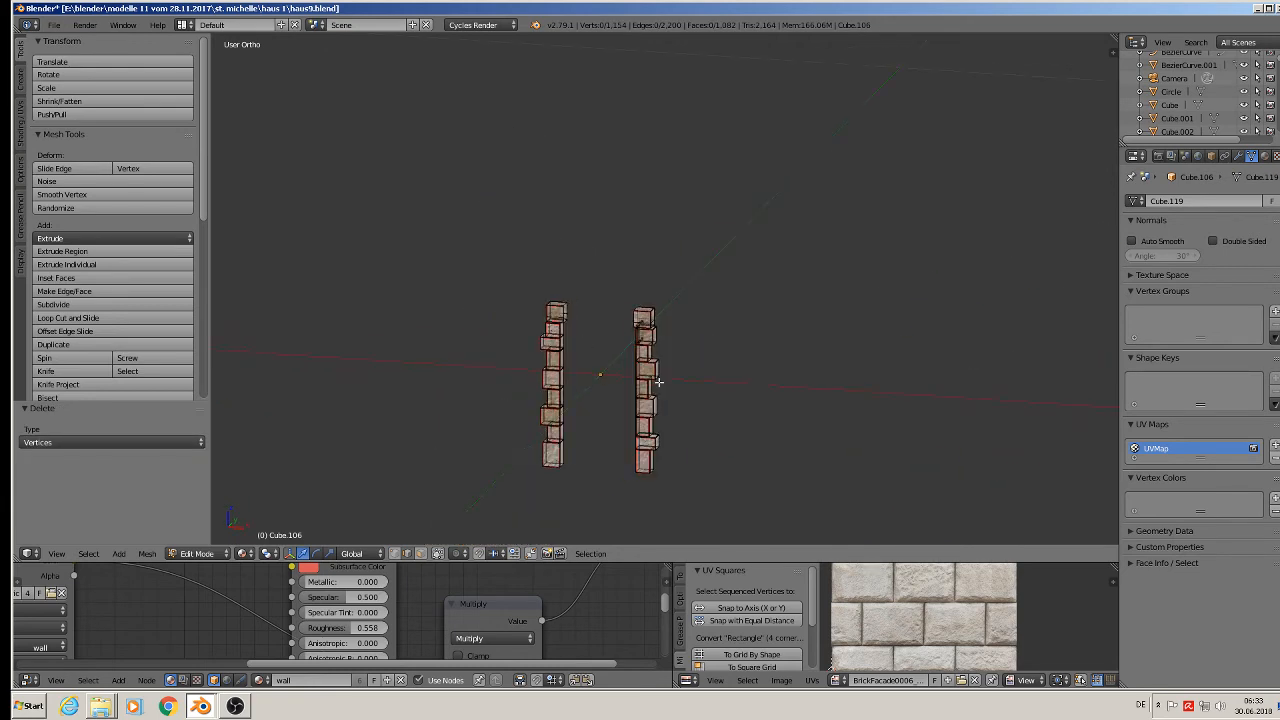
# Leave Edit Mode, copy the two stone block columns from haus9 and paste them into haus 2 -2.
pyautogui.press('Tab')
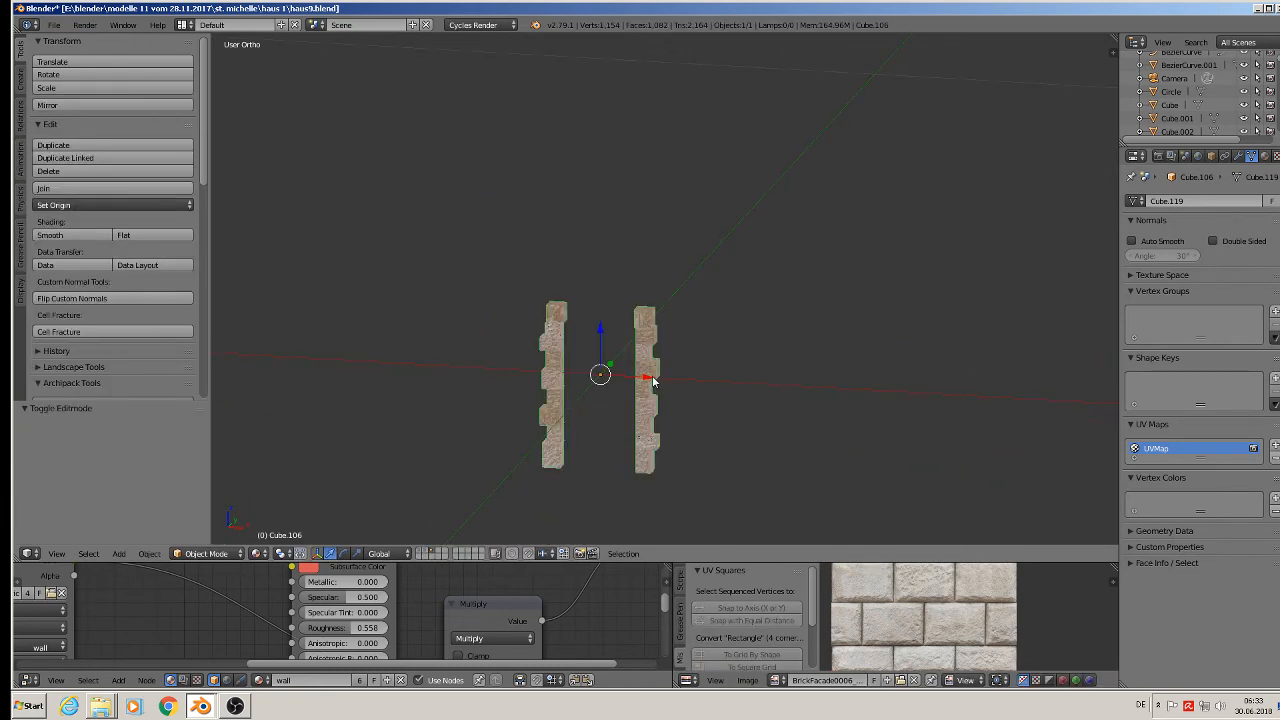
pyautogui.hotkey('ctrl', 'c')
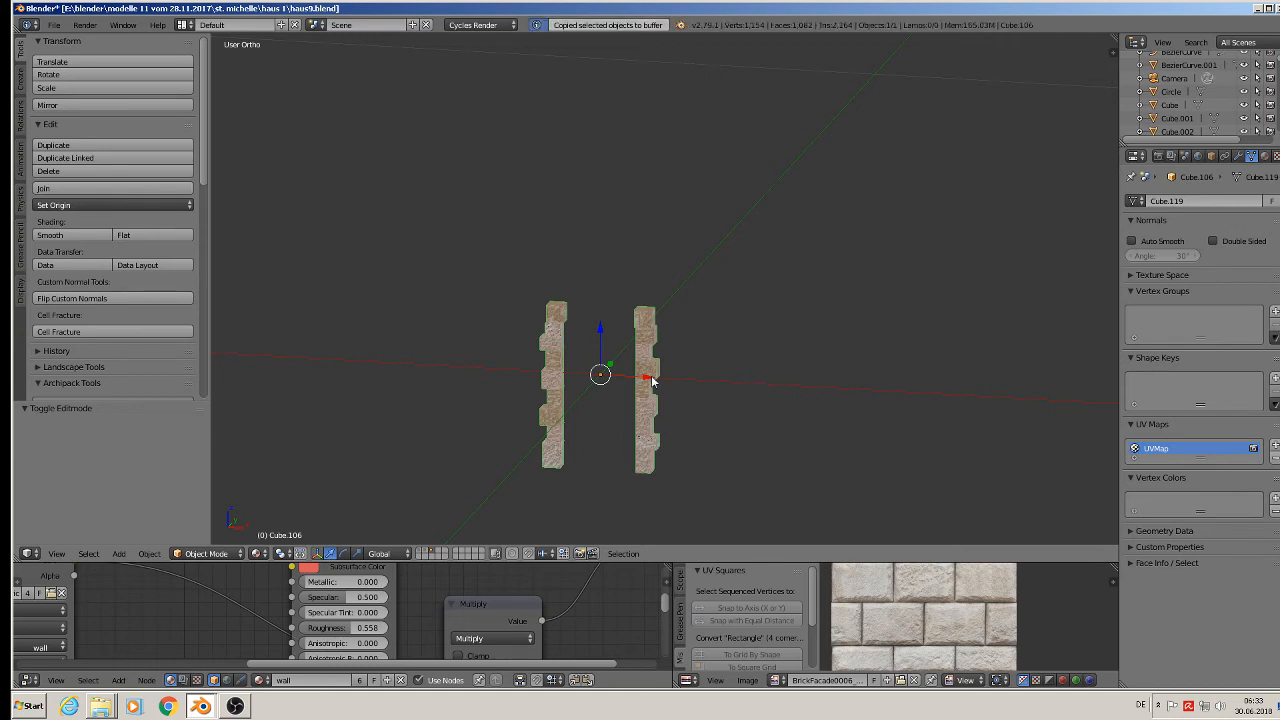
pyautogui.rightClick(212, 709)
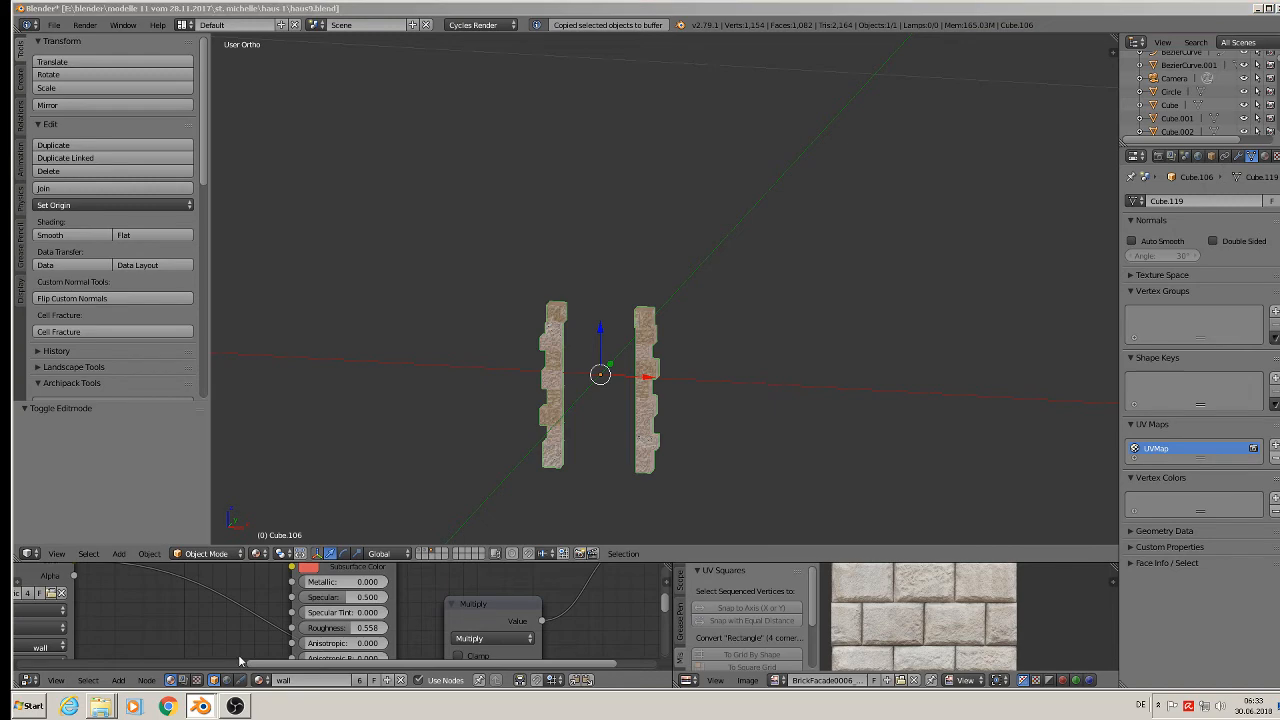
pyautogui.click(240, 661)
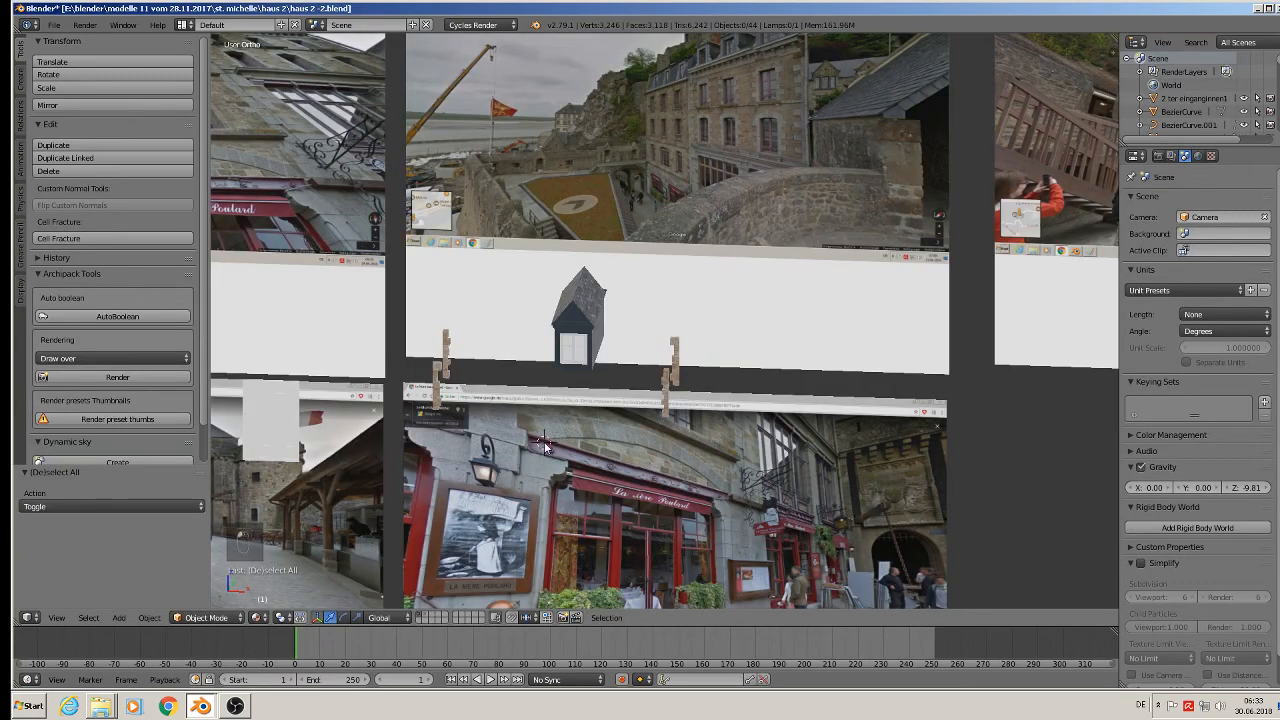
pyautogui.hotkey('ctrl', 'v')
pyautogui.scroll(-8, 580, 448)
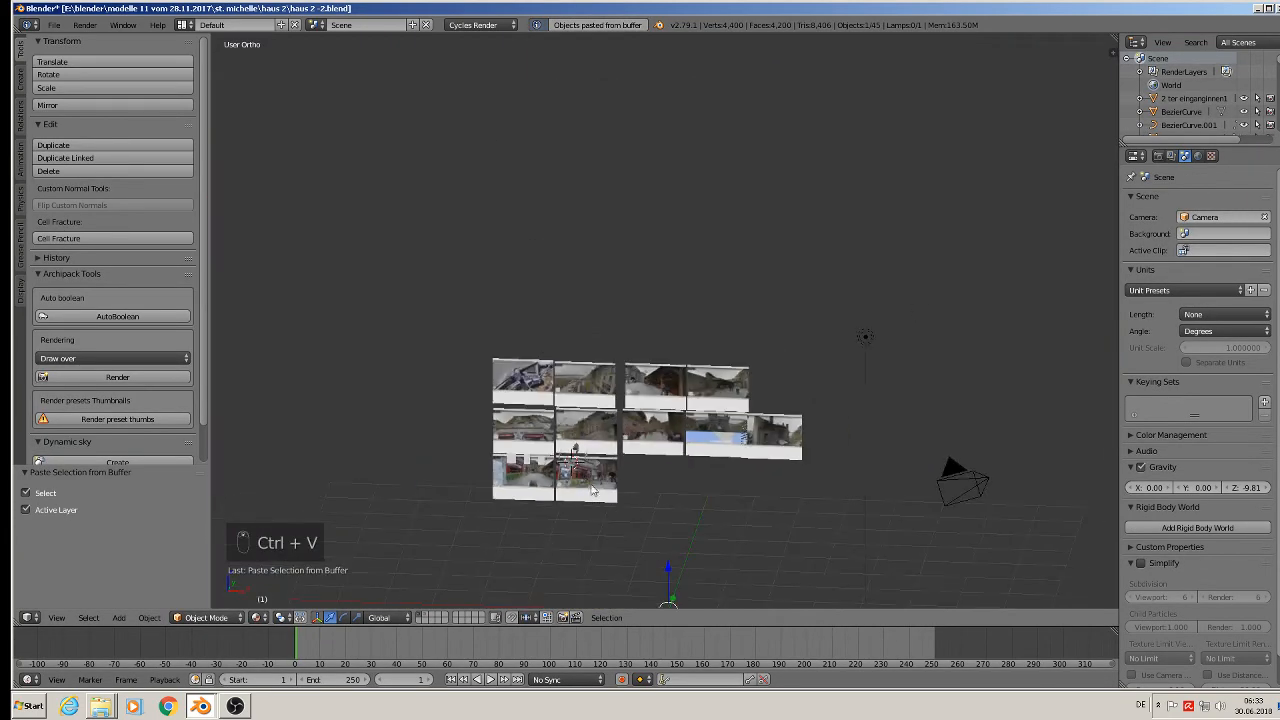
# Move the pasted block columns up beside the dormer, scale them by about 1.428 and shift them clear along X.
pyautogui.scroll(3, 610, 448)
pyautogui.moveTo(616, 482); pyautogui.dragTo(613, 288)
pyautogui.scroll(9, 613, 270)
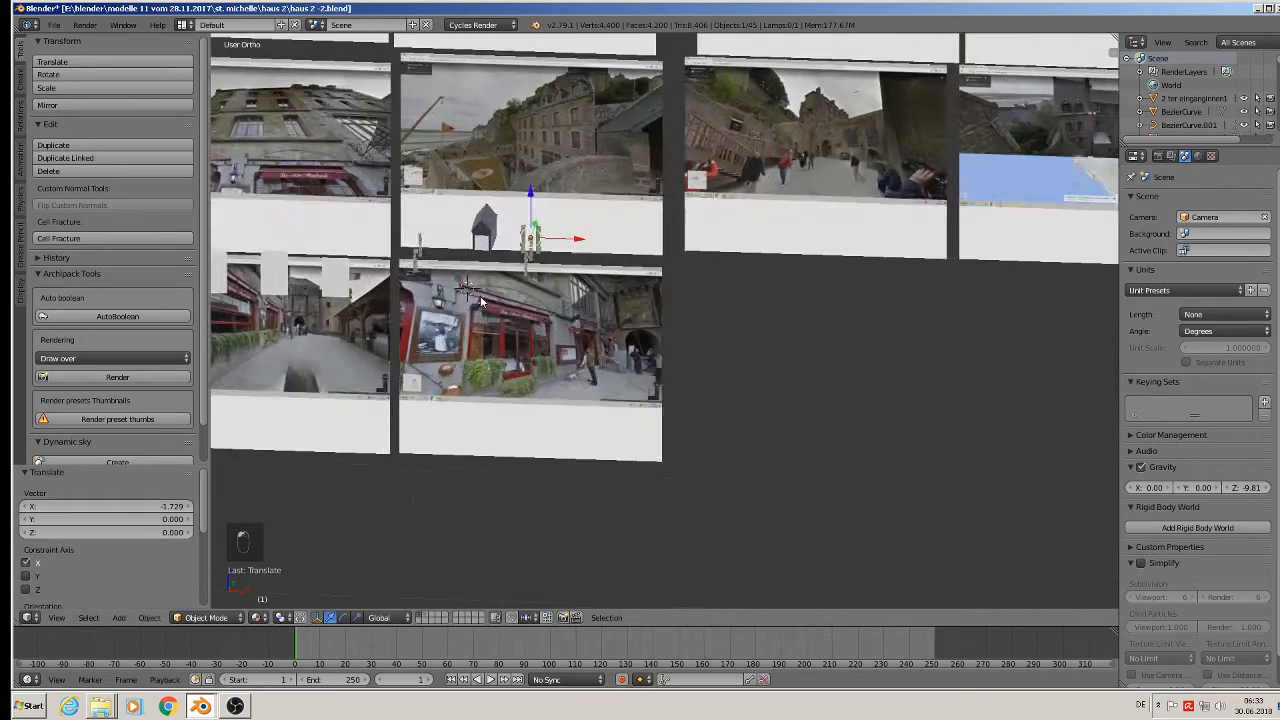
pyautogui.press('s')
pyautogui.click(718, 292)
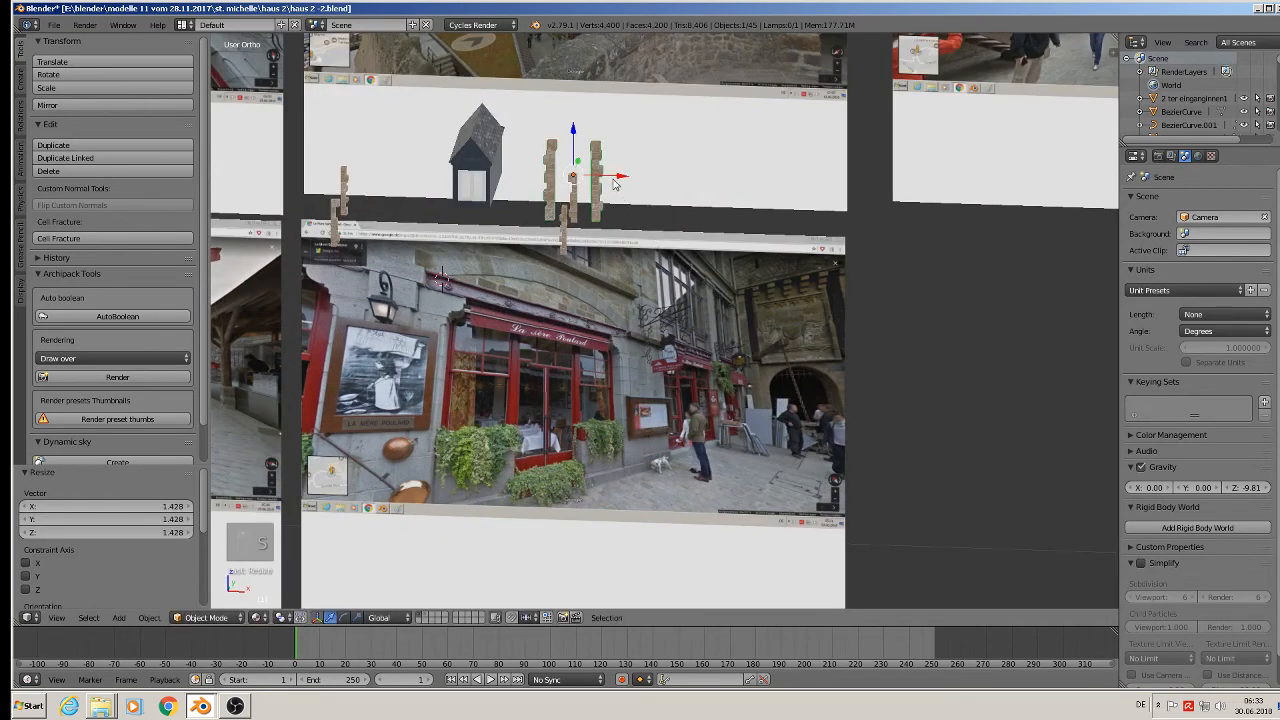
pyautogui.moveTo(613, 180); pyautogui.dragTo(694, 196)
pyautogui.keyDown('shift'); pyautogui.moveTo(659, 298); pyautogui.dragTo(738, 429, button='middle'); pyautogui.keyUp('shift')
pyautogui.press('a')
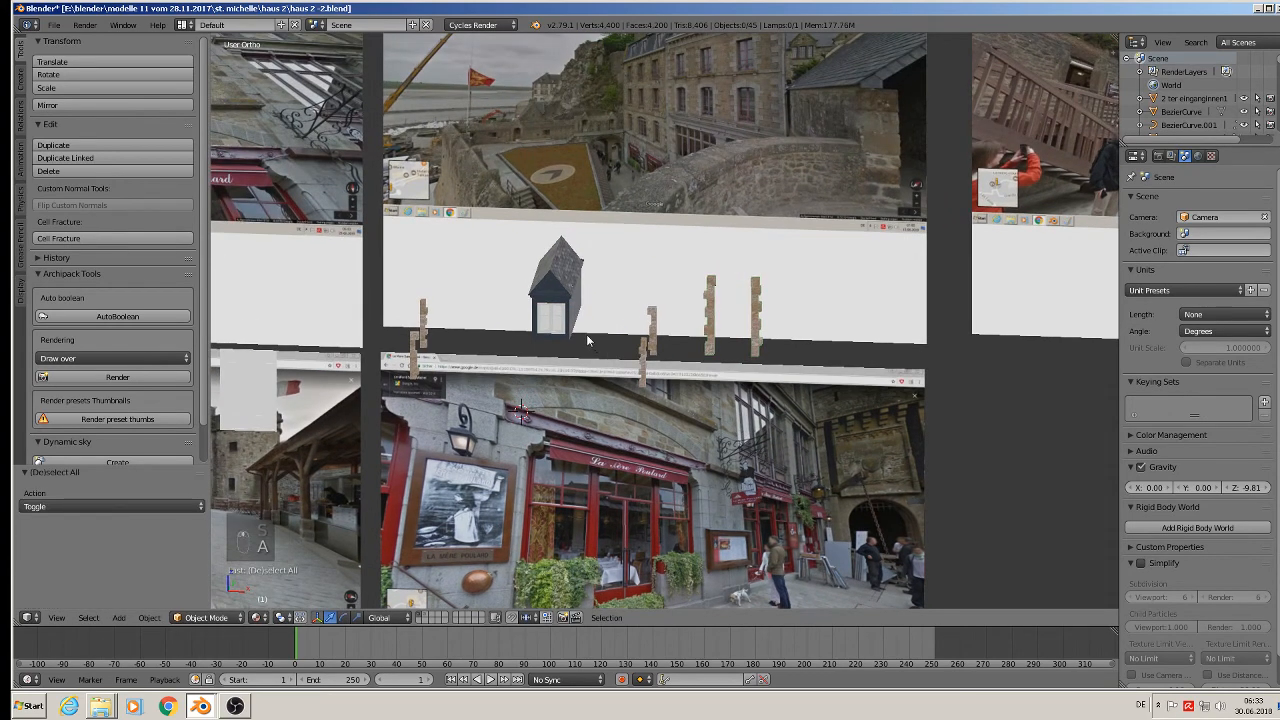
# Examine the aerial and street reference photos in front view for the building's remaining roof and facade details.
pyautogui.press('KP_1')
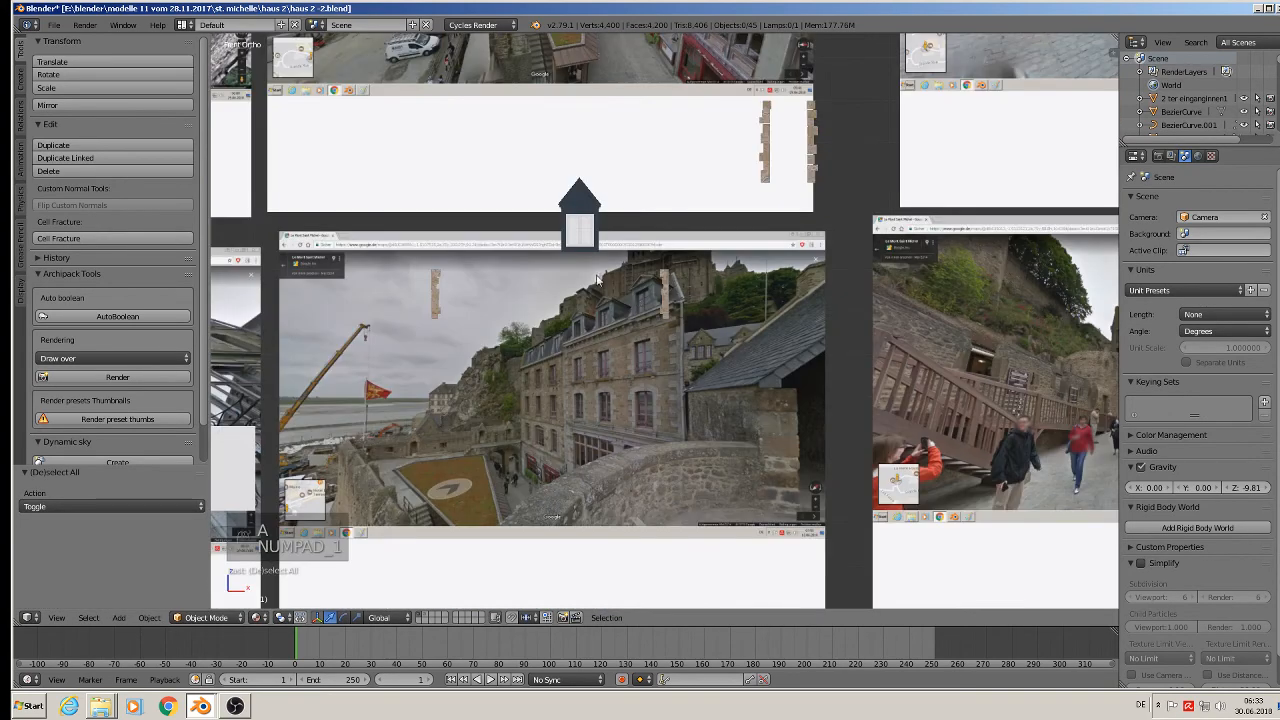
pyautogui.scroll(-5, 570, 247)
pyautogui.keyDown('shift'); pyautogui.moveTo(477, 222); pyautogui.dragTo(560, 305, button='middle'); pyautogui.keyUp('shift')
pyautogui.scroll(4, 437, 239)
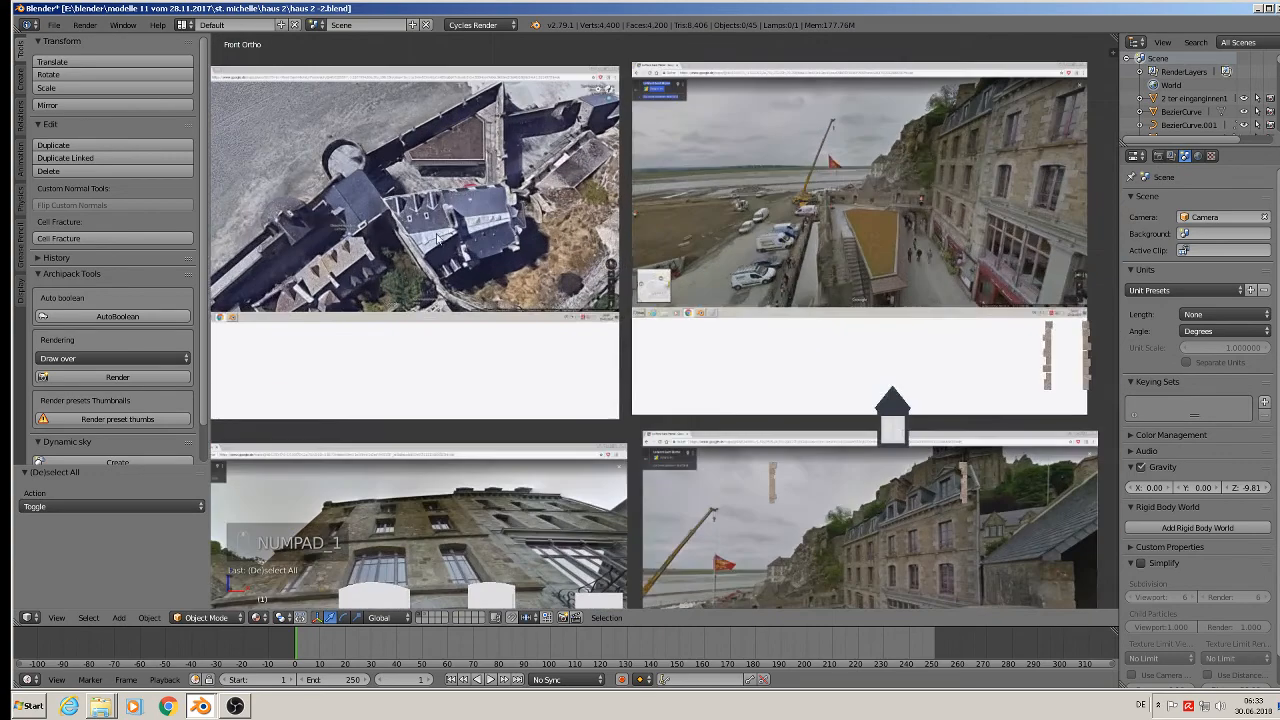
pyautogui.scroll(3, 437, 239)
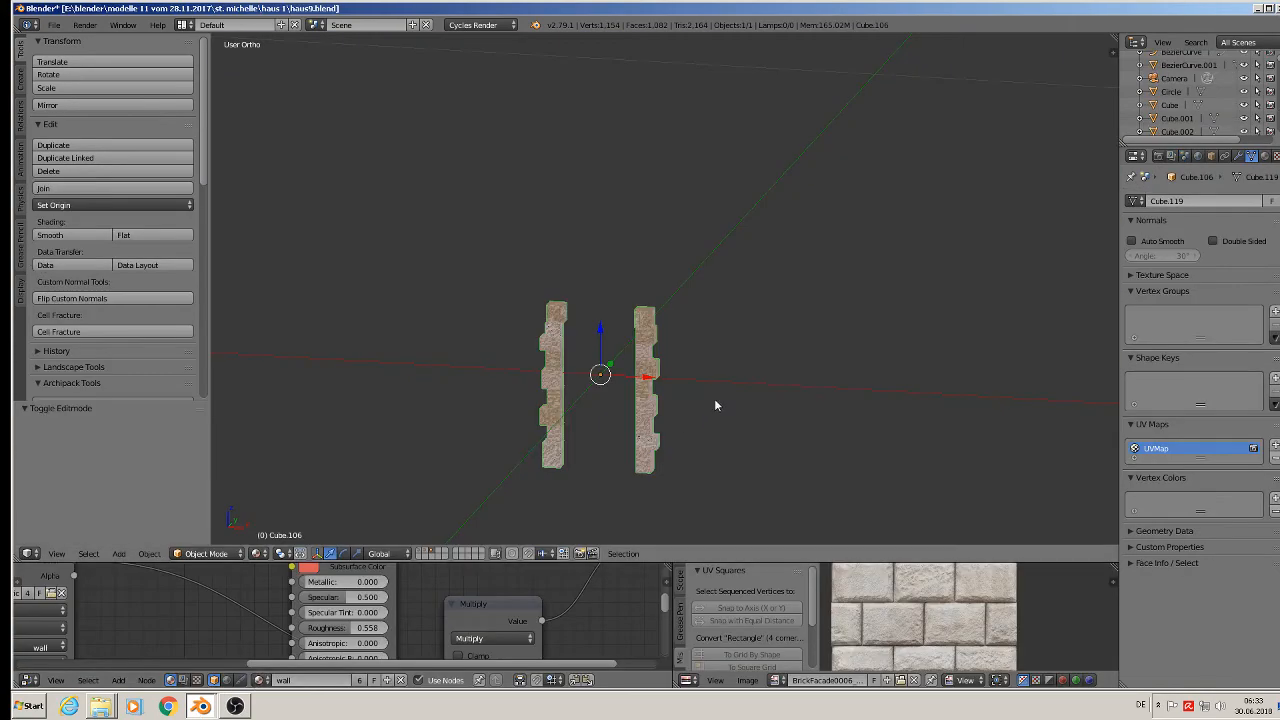
# Switch to haus9, show all its layers and pull the front gutter about 0.189 units along Y away from the facade.
pyautogui.scroll(-9, 663, 386)
pyautogui.scroll(-10, 663, 380)
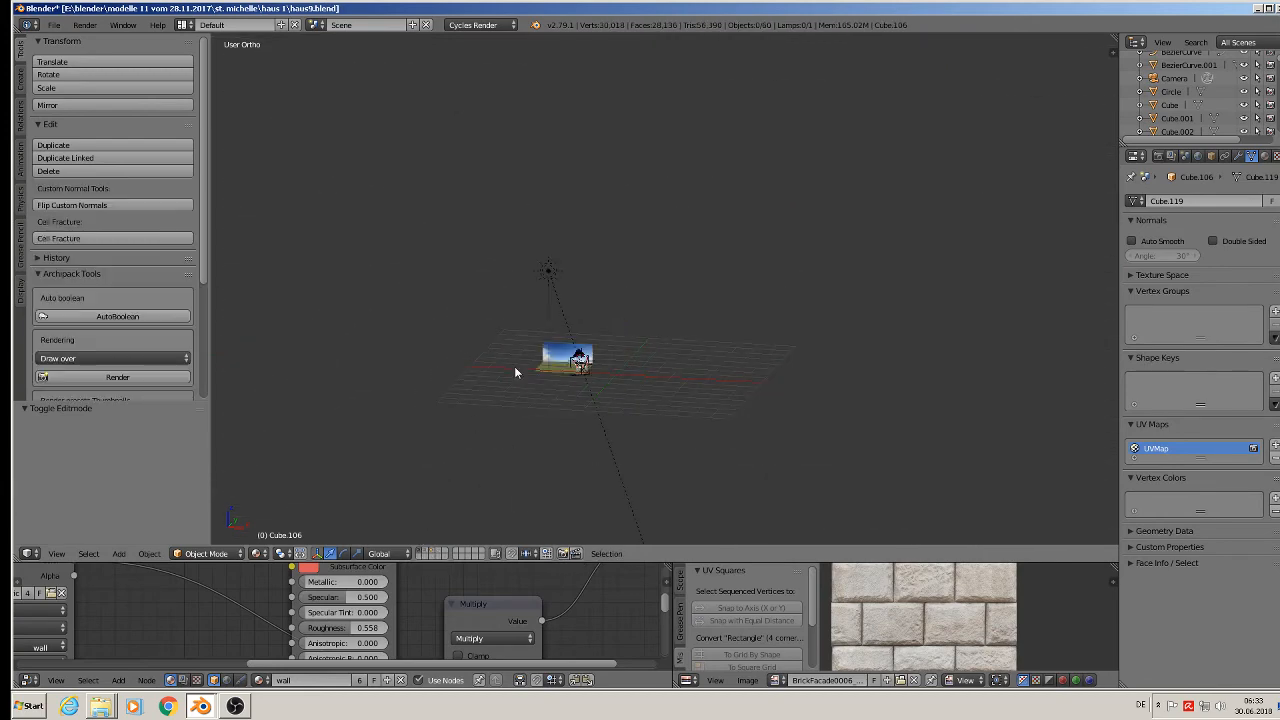
pyautogui.scroll(15, 550, 362)
pyautogui.scroll(10, 796, 410)
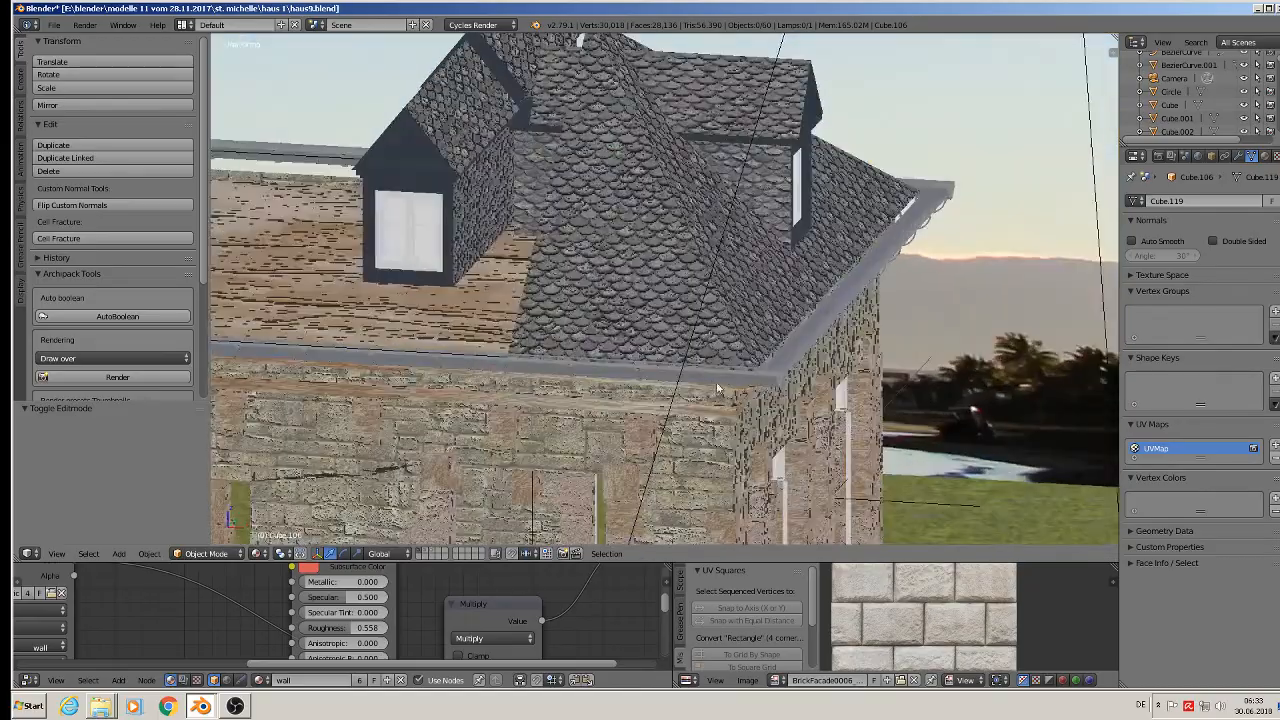
pyautogui.rightClick(710, 393)
pyautogui.scroll(-4, 705, 393)
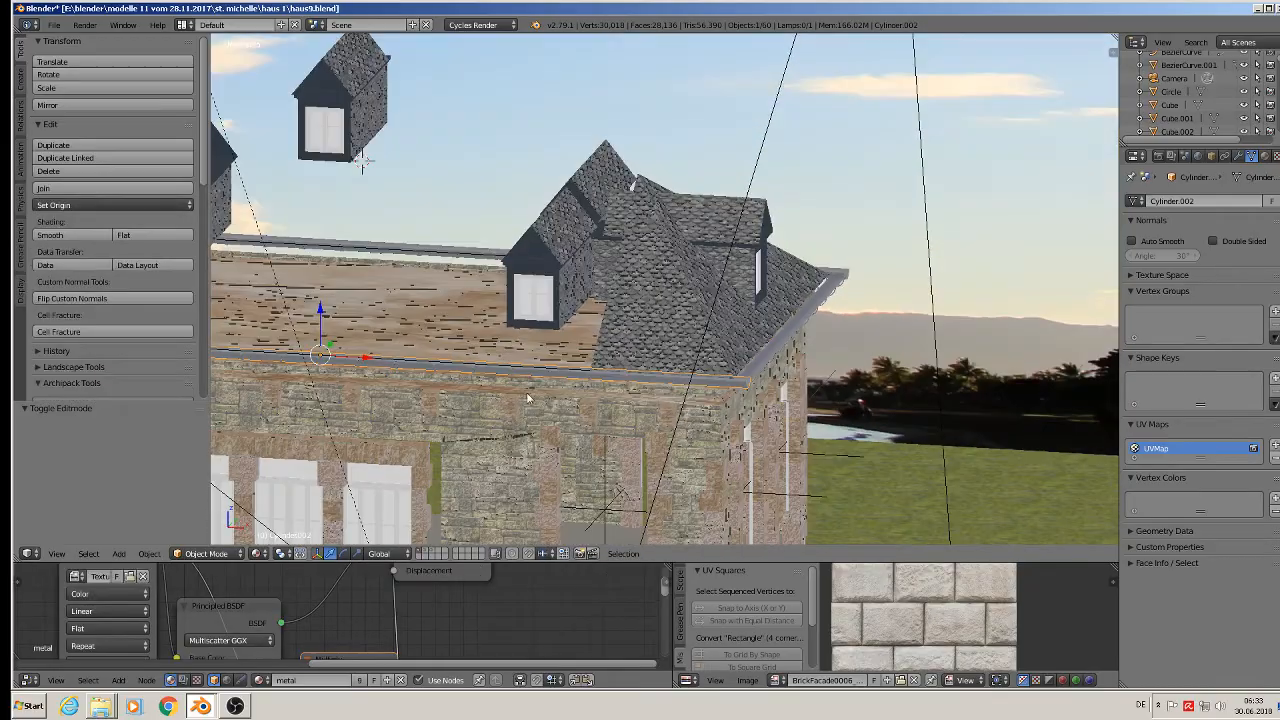
pyautogui.keyDown('shift'); pyautogui.moveTo(528, 393); pyautogui.dragTo(653, 365, button='middle'); pyautogui.keyUp('shift')
pyautogui.moveTo(690, 273); pyautogui.dragTo(490, 370)
# Add the row of gutter hooks to the selection and move both objects about -0.148 units along Y.
pyautogui.moveTo(490, 370); pyautogui.dragTo(686, 411, button='middle')
pyautogui.rightClick(647, 459)
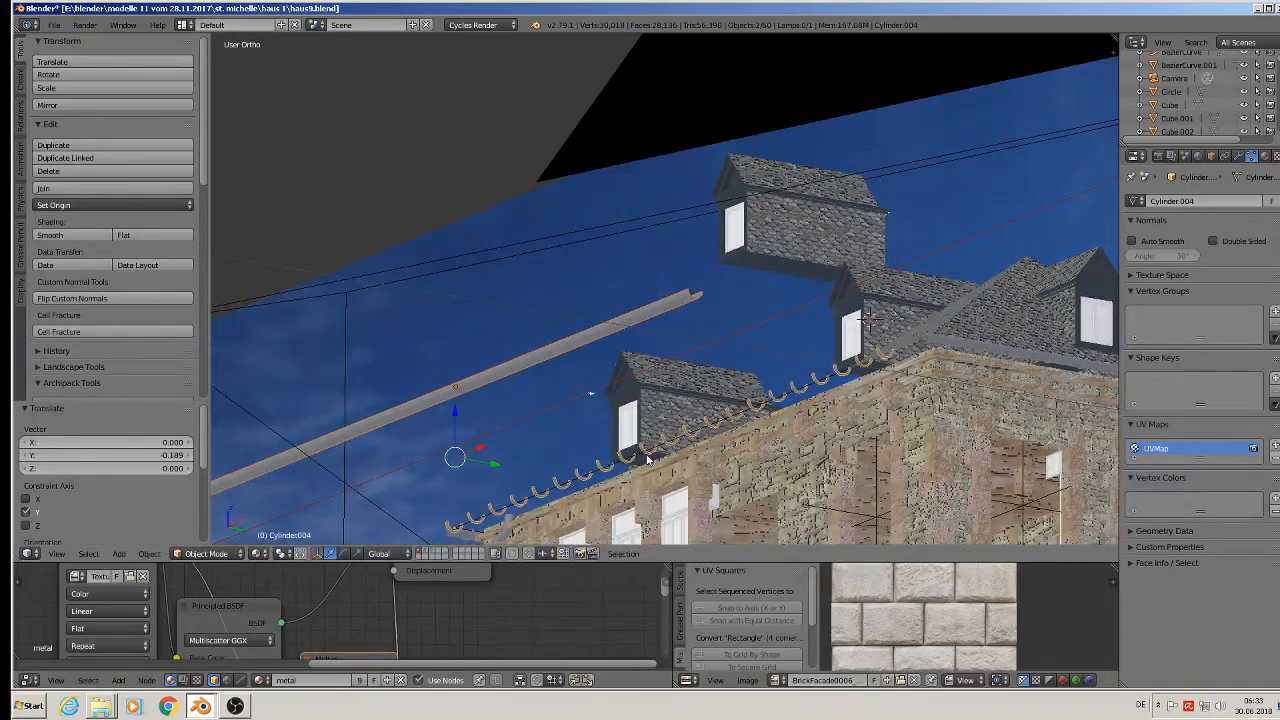
pyautogui.moveTo(496, 464); pyautogui.dragTo(312, 393)
pyautogui.moveTo(445, 406); pyautogui.dragTo(731, 373, button='middle')
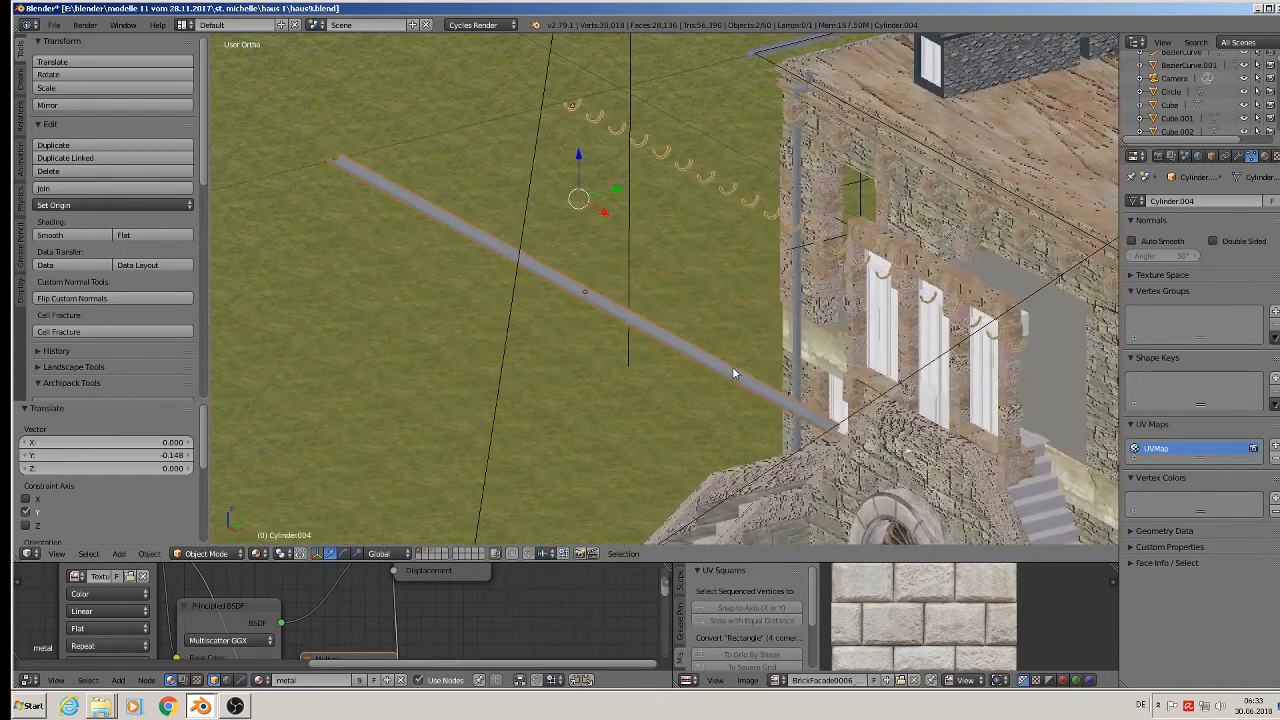
# Copy the gutter with its hooks and paste them into haus 2 -2.
pyautogui.hotkey('ctrl', 'c')
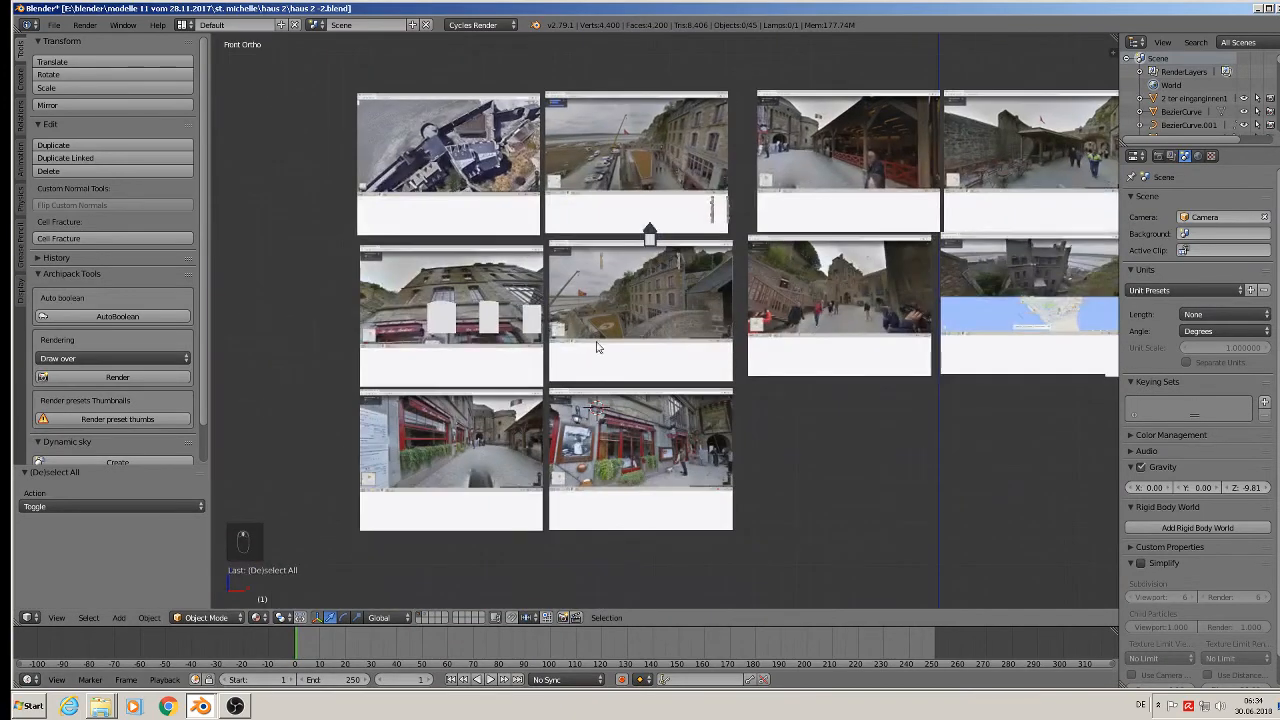
pyautogui.click(603, 343)
pyautogui.hotkey('ctrl', 'v')
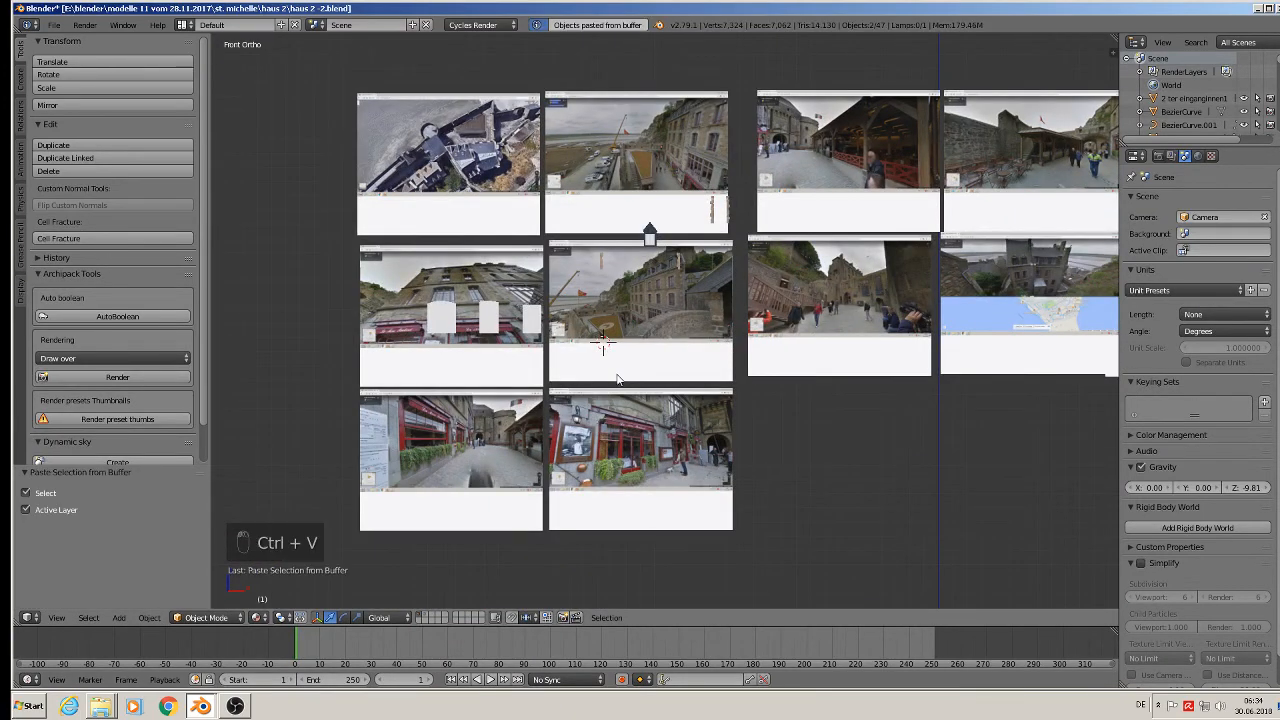
# Raise the pasted gutter and hooks about 2.386 units along Z, shift them toward the other facade elements and deselect them.
pyautogui.scroll(-4, 762, 450)
pyautogui.click(655, 472)
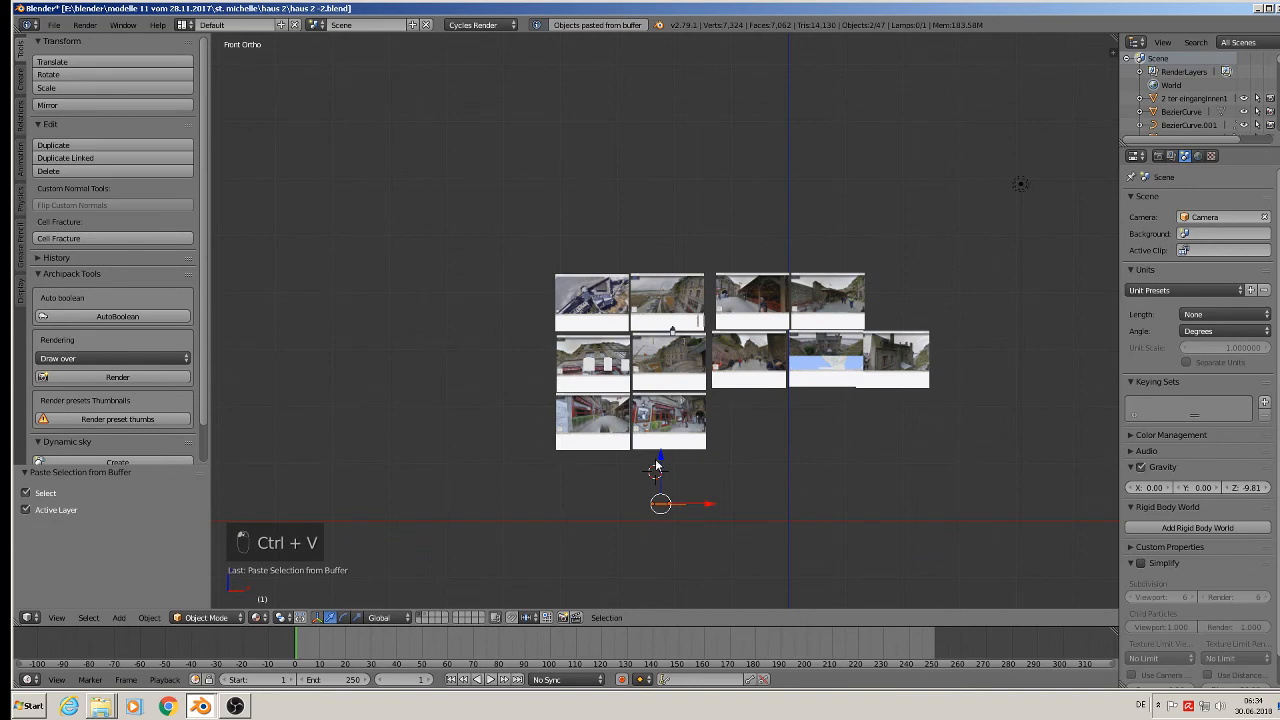
pyautogui.moveTo(657, 459); pyautogui.dragTo(654, 322)
pyautogui.moveTo(652, 350); pyautogui.dragTo(600, 425, button='middle')
pyautogui.scroll(4, 649, 384)
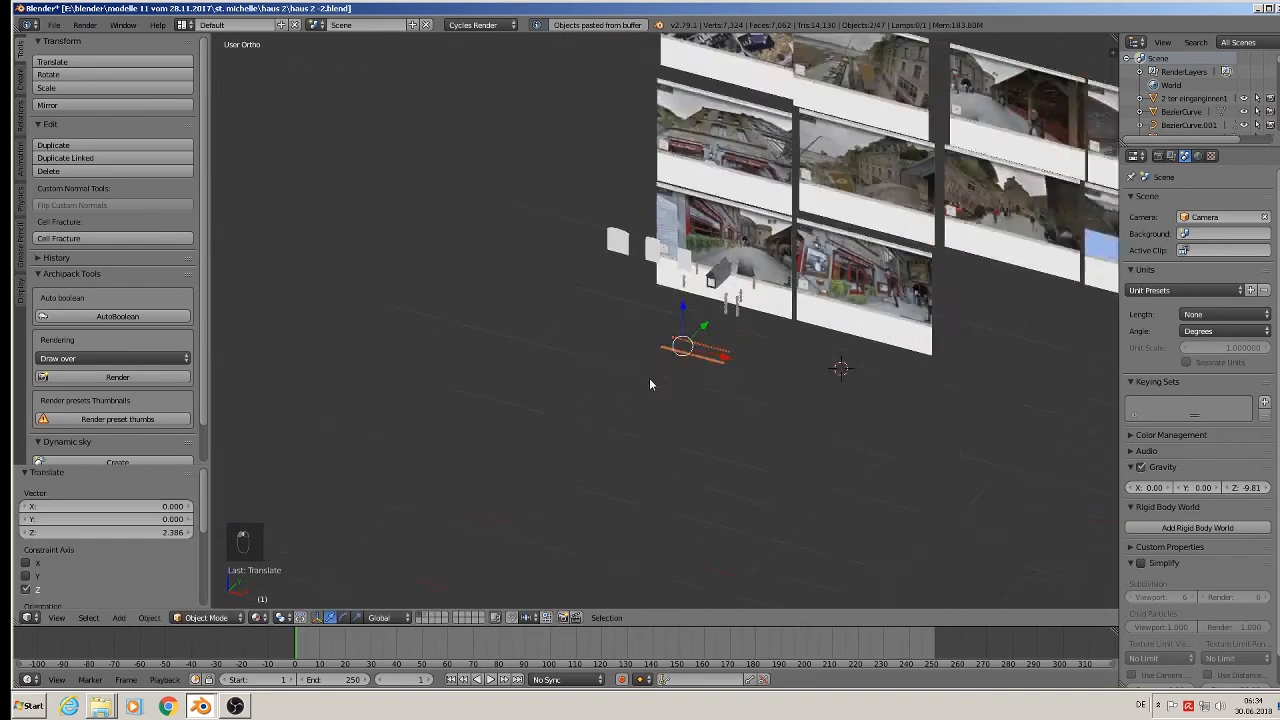
pyautogui.scroll(2, 649, 384)
pyautogui.moveTo(729, 306); pyautogui.dragTo(795, 228)
pyautogui.press('a')
pyautogui.scroll(3, 687, 448)
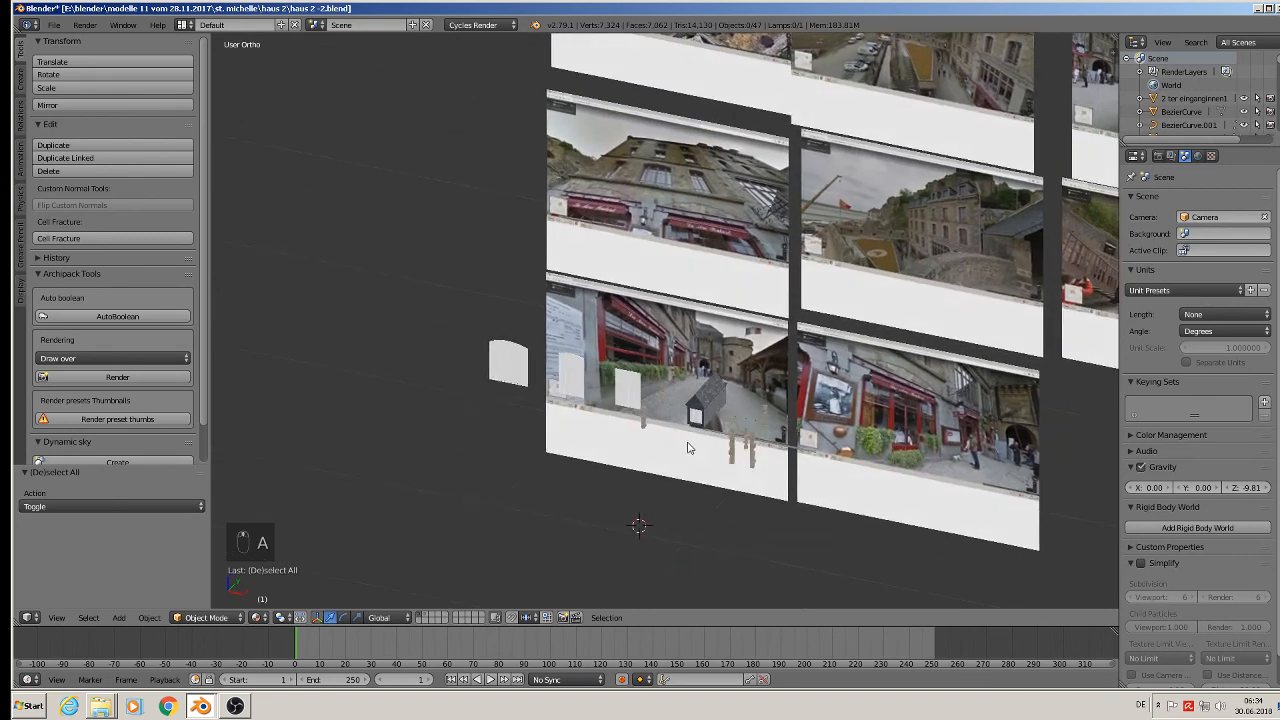
# Move the gutter next to the dormer, shifting it about -0.595 units along Y and raising it about 0.205 units along Z.
pyautogui.scroll(5, 688, 448)
pyautogui.moveTo(694, 446); pyautogui.dragTo(656, 446, button='middle')
pyautogui.scroll(-3, 656, 446)
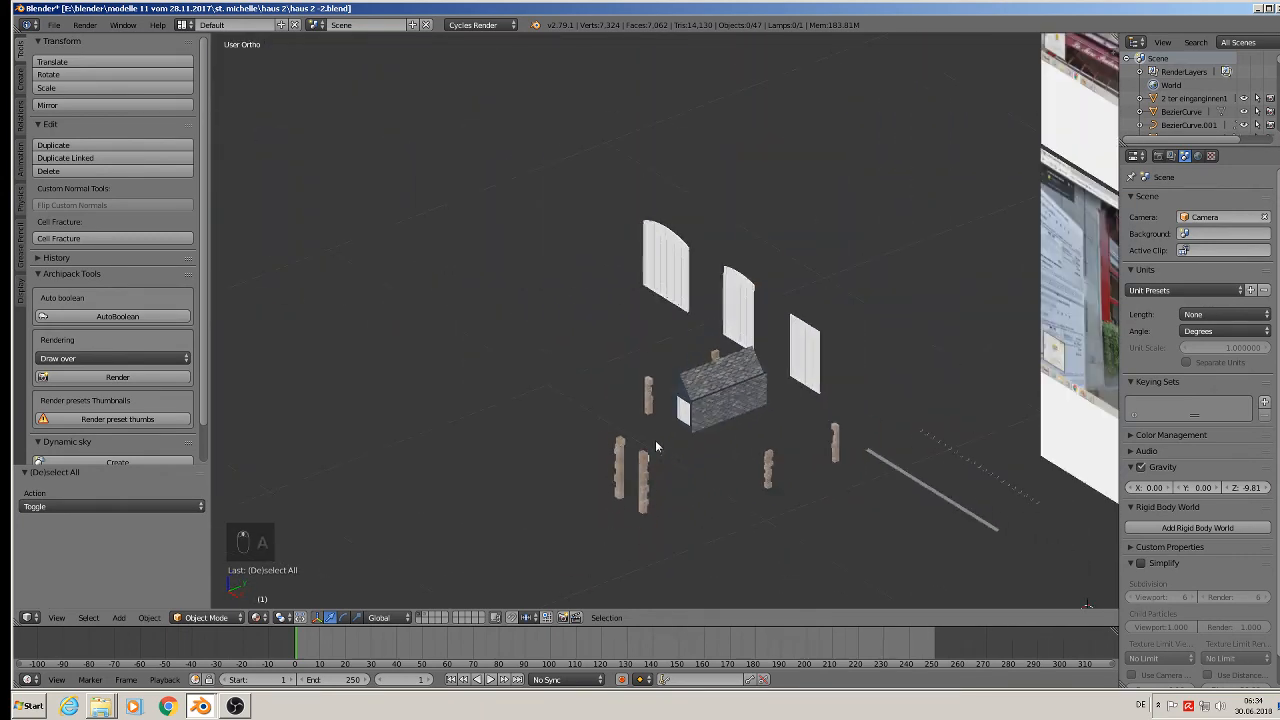
pyautogui.rightClick(930, 477)
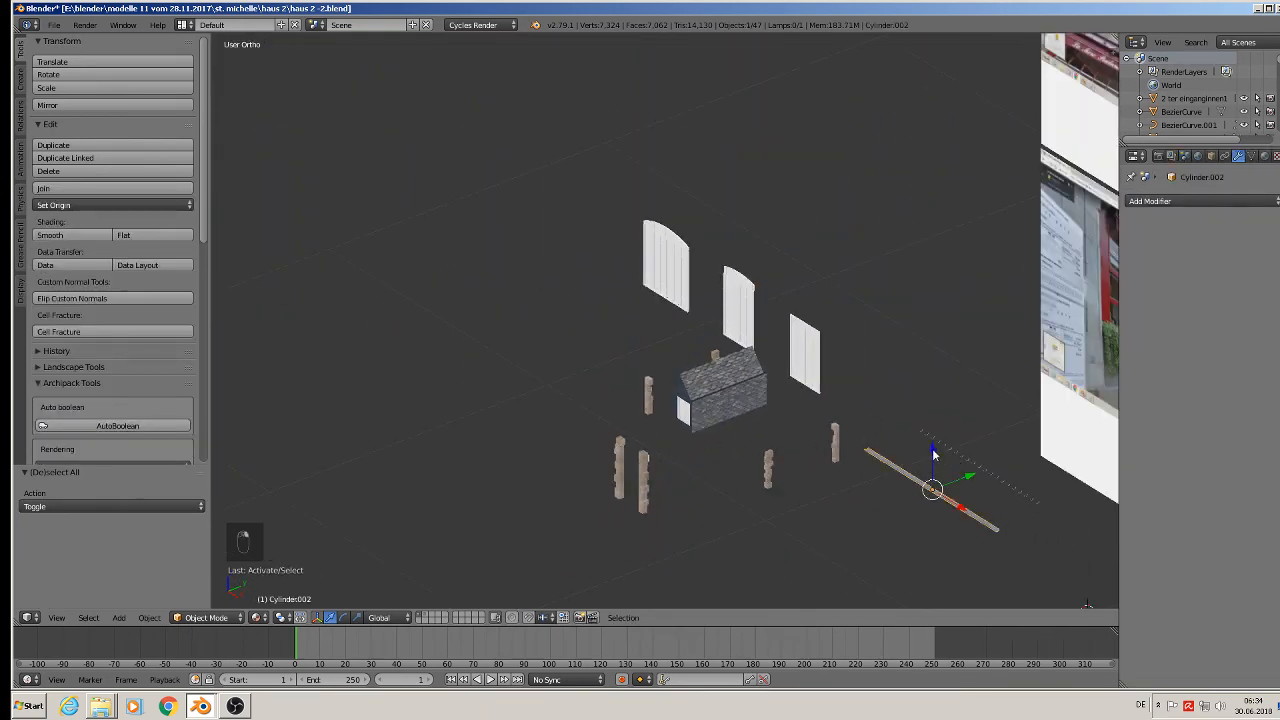
pyautogui.moveTo(933, 450); pyautogui.dragTo(890, 346)
pyautogui.moveTo(965, 369); pyautogui.dragTo(802, 438)
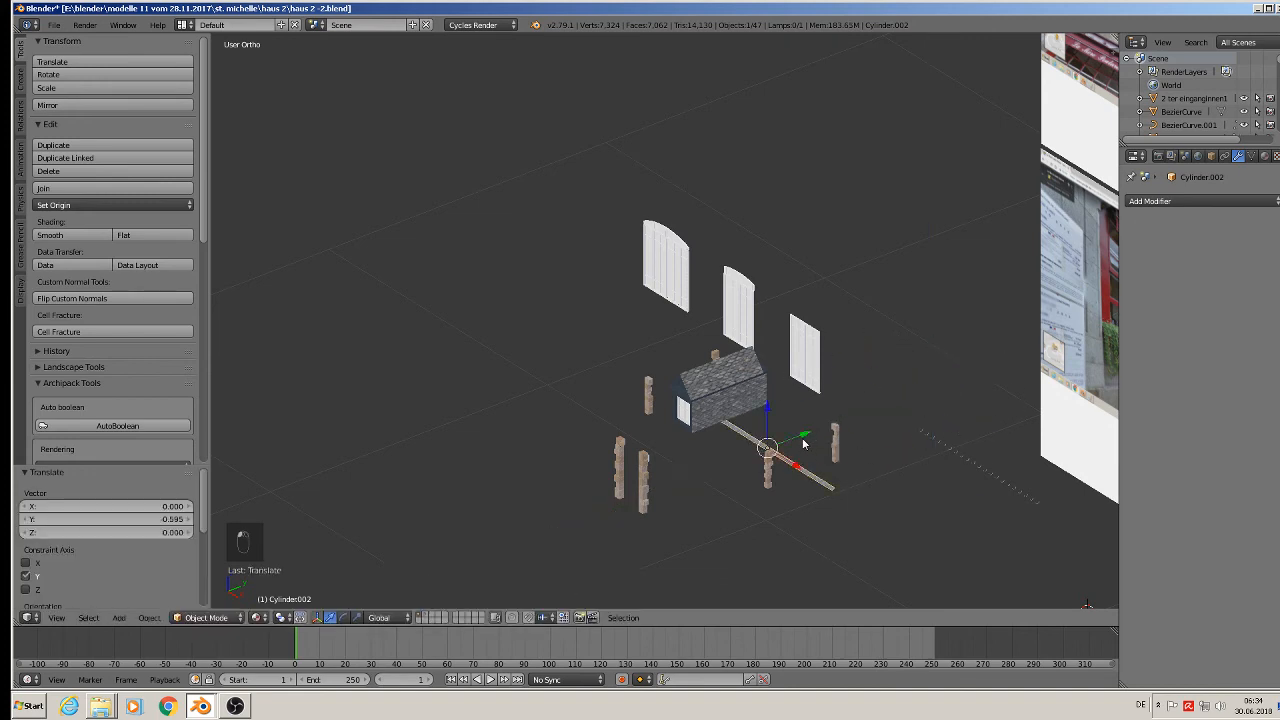
pyautogui.moveTo(803, 443); pyautogui.dragTo(832, 405, button='middle')
pyautogui.moveTo(777, 410); pyautogui.dragTo(788, 334)
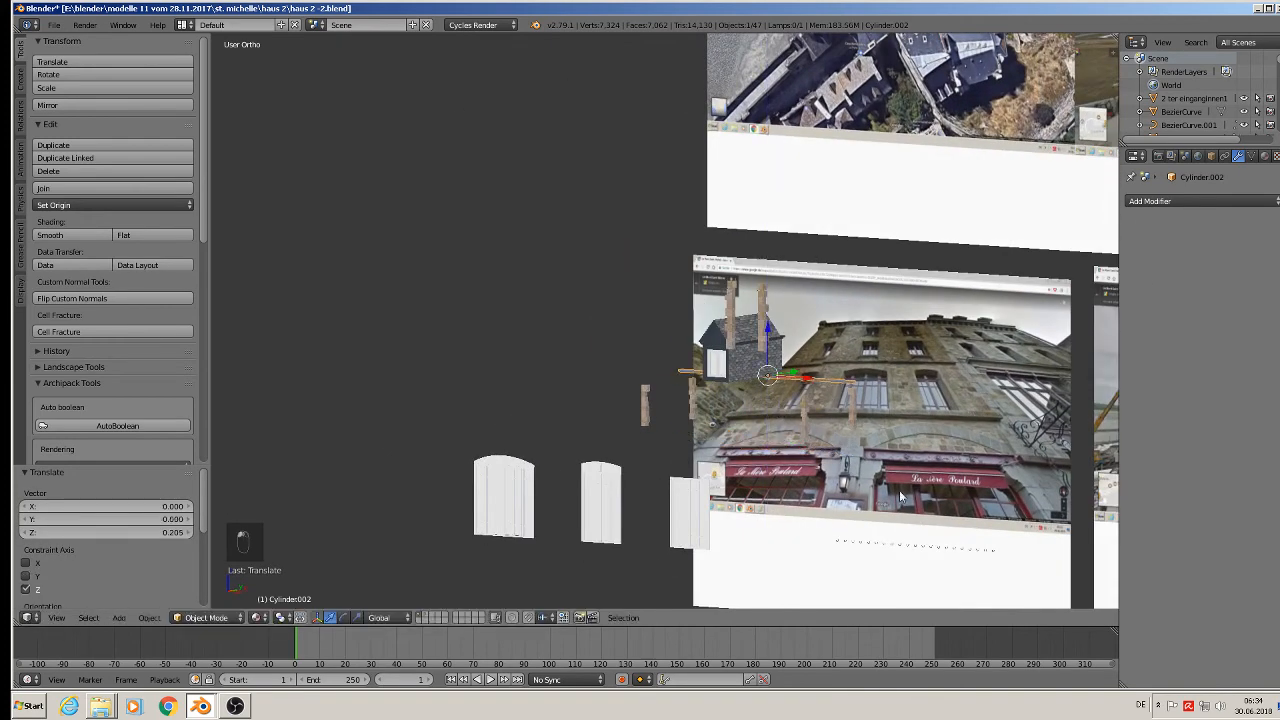
# Raise the row of gutter hooks about 0.575 units along Z and clear the selection.
pyautogui.rightClick(902, 546)
pyautogui.moveTo(842, 502); pyautogui.dragTo(844, 327)
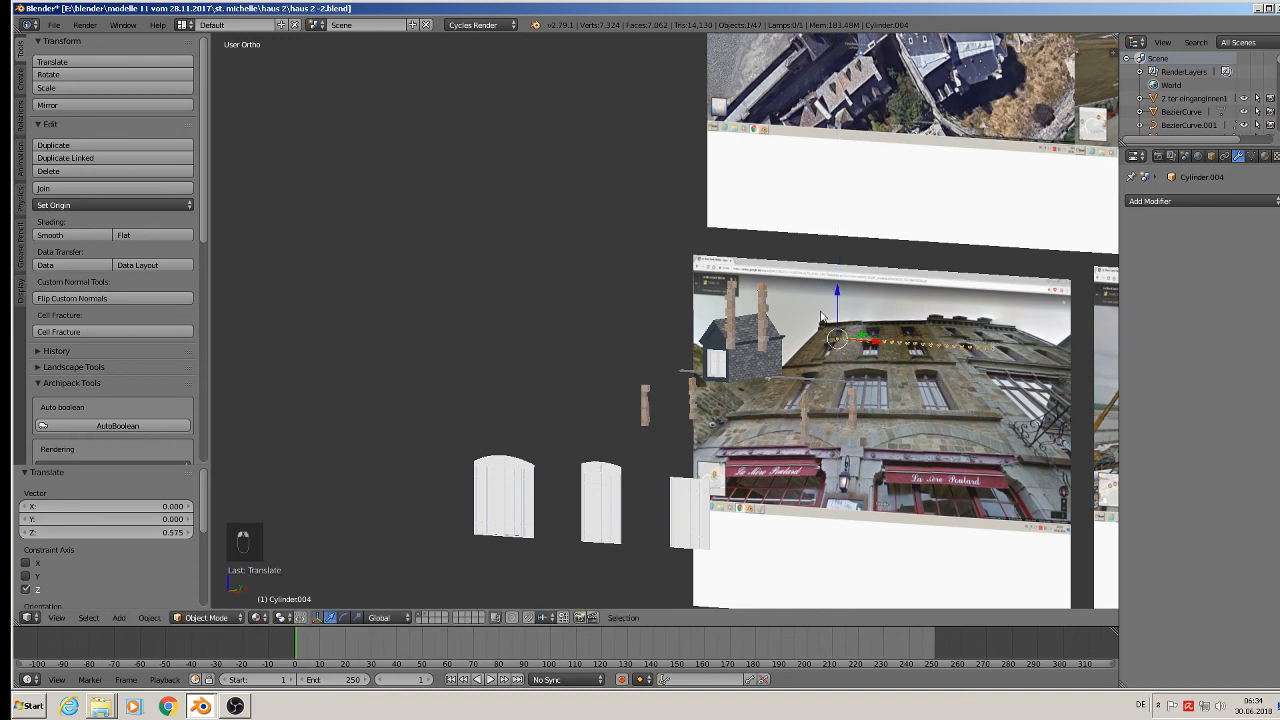
pyautogui.moveTo(844, 327); pyautogui.dragTo(784, 360, button='middle')
pyautogui.moveTo(940, 304); pyautogui.dragTo(645, 425, button='middle')
pyautogui.press('a')
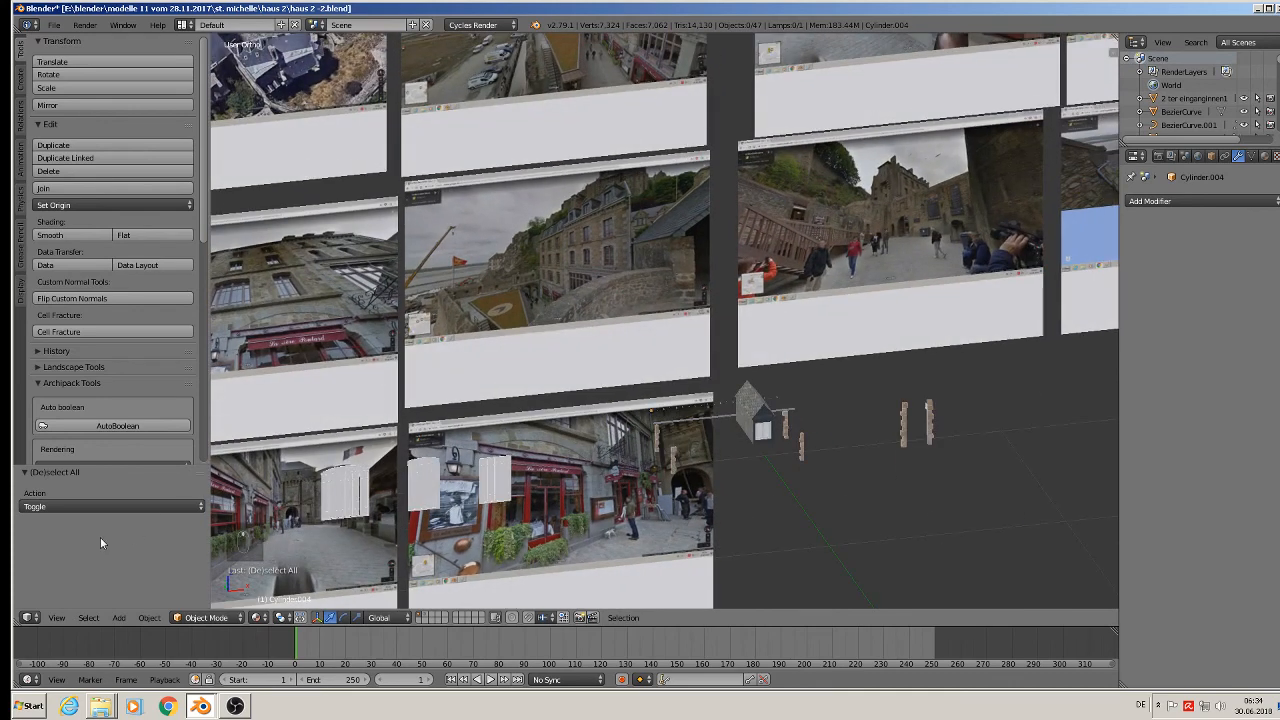
# Save the haus 2 -2 file and switch to OBS.
pyautogui.click(54, 25)
pyautogui.click(71, 129)
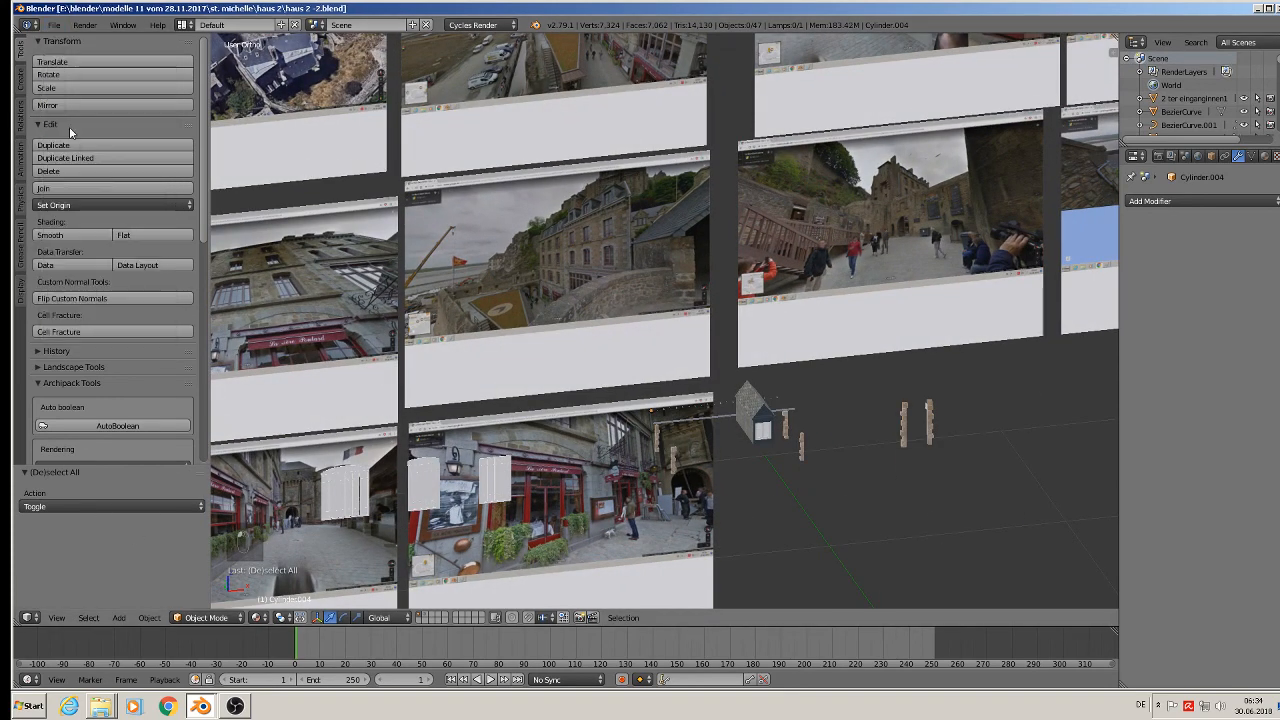
pyautogui.click(236, 707)
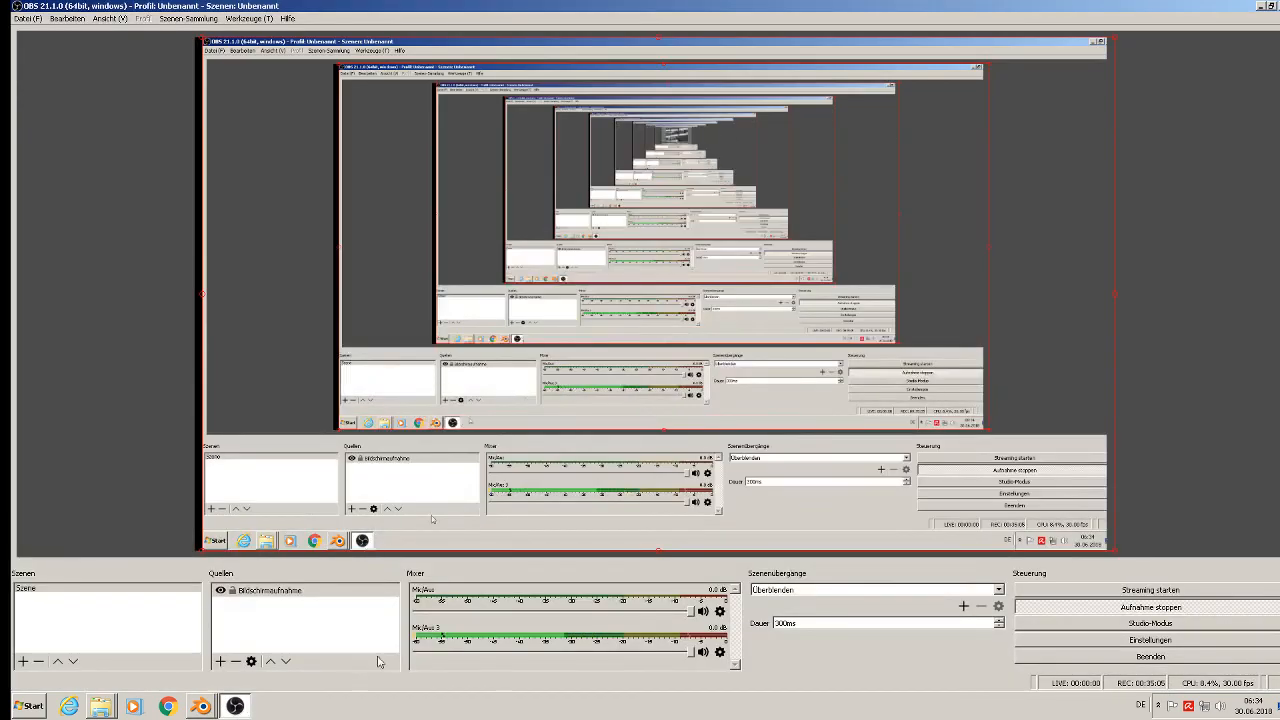